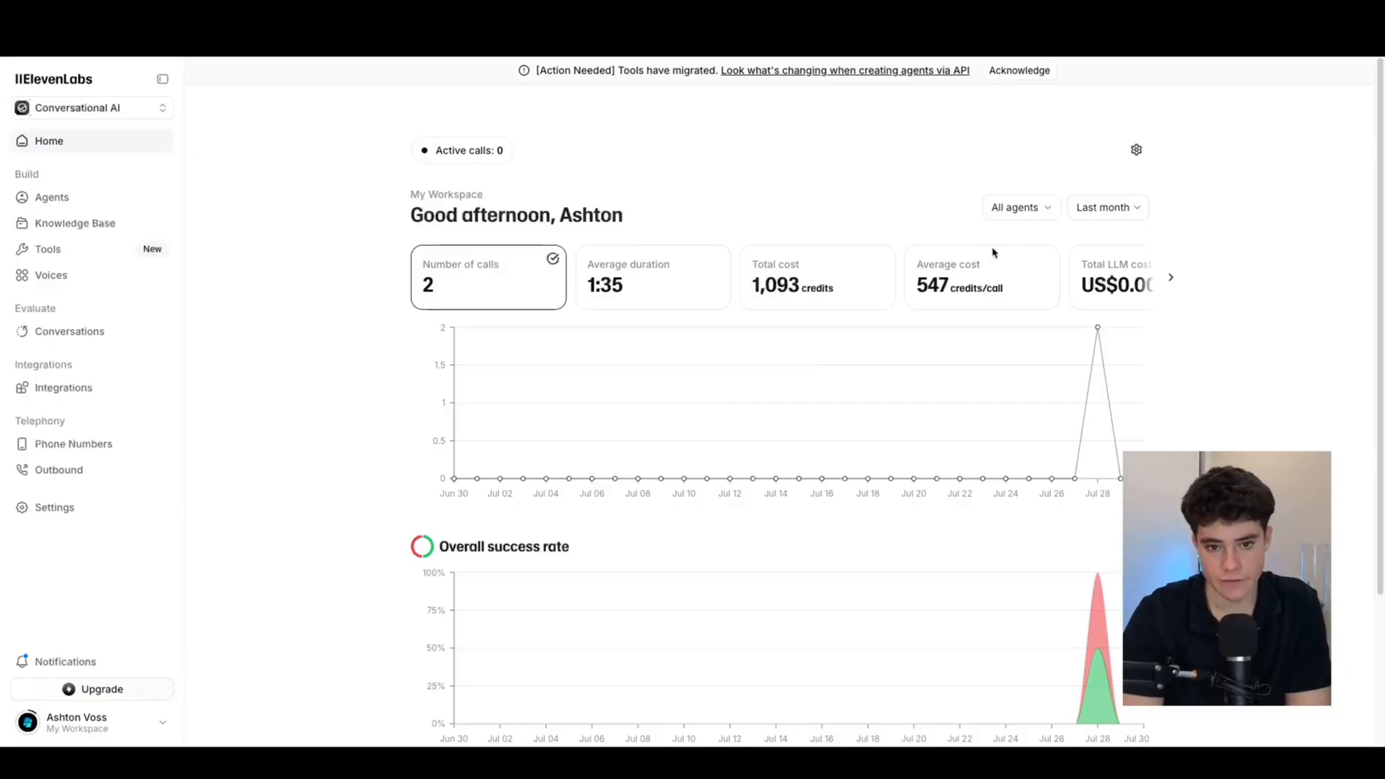
Scroll through the Home call statistics, then go to the Agents list
scroll(1007, 321, down, 3)
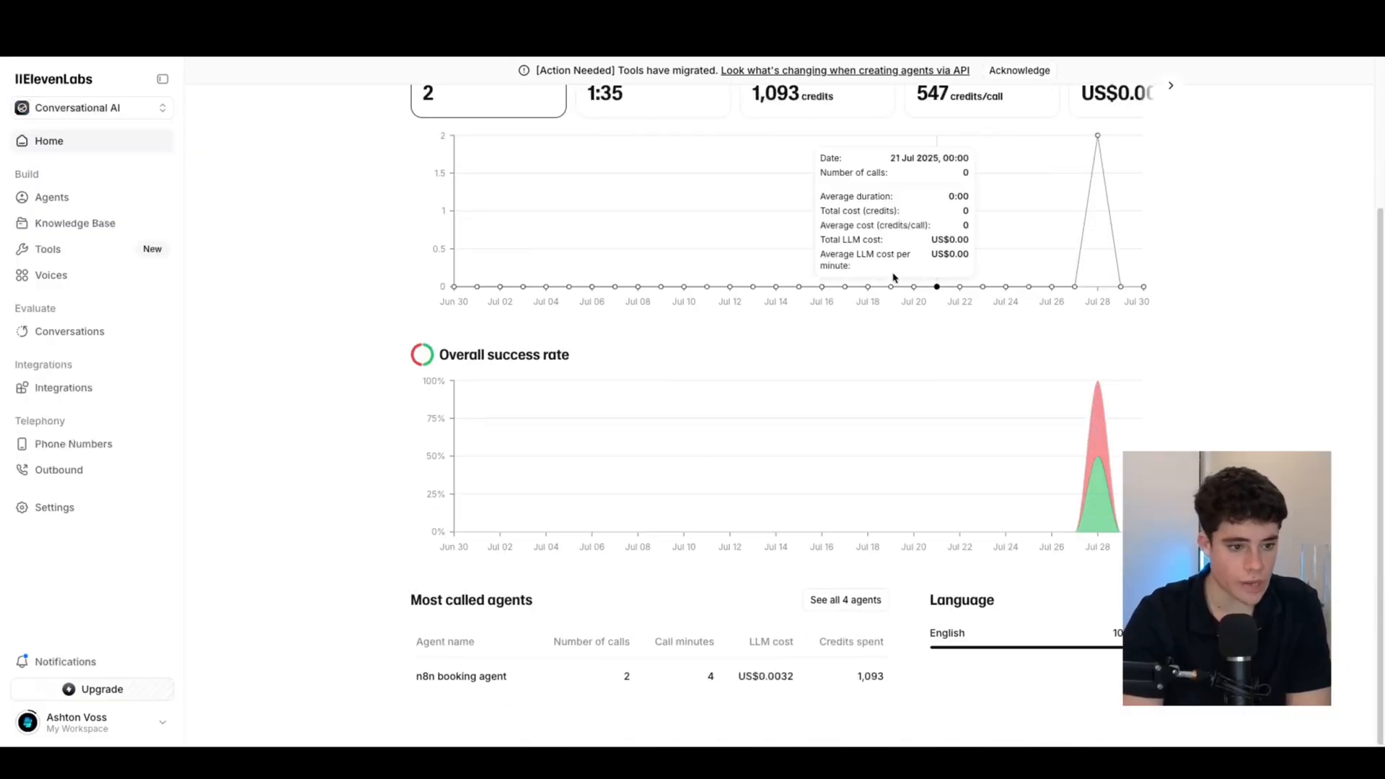
scroll(590, 340, up, 3)
scroll(587, 354, down, 3)
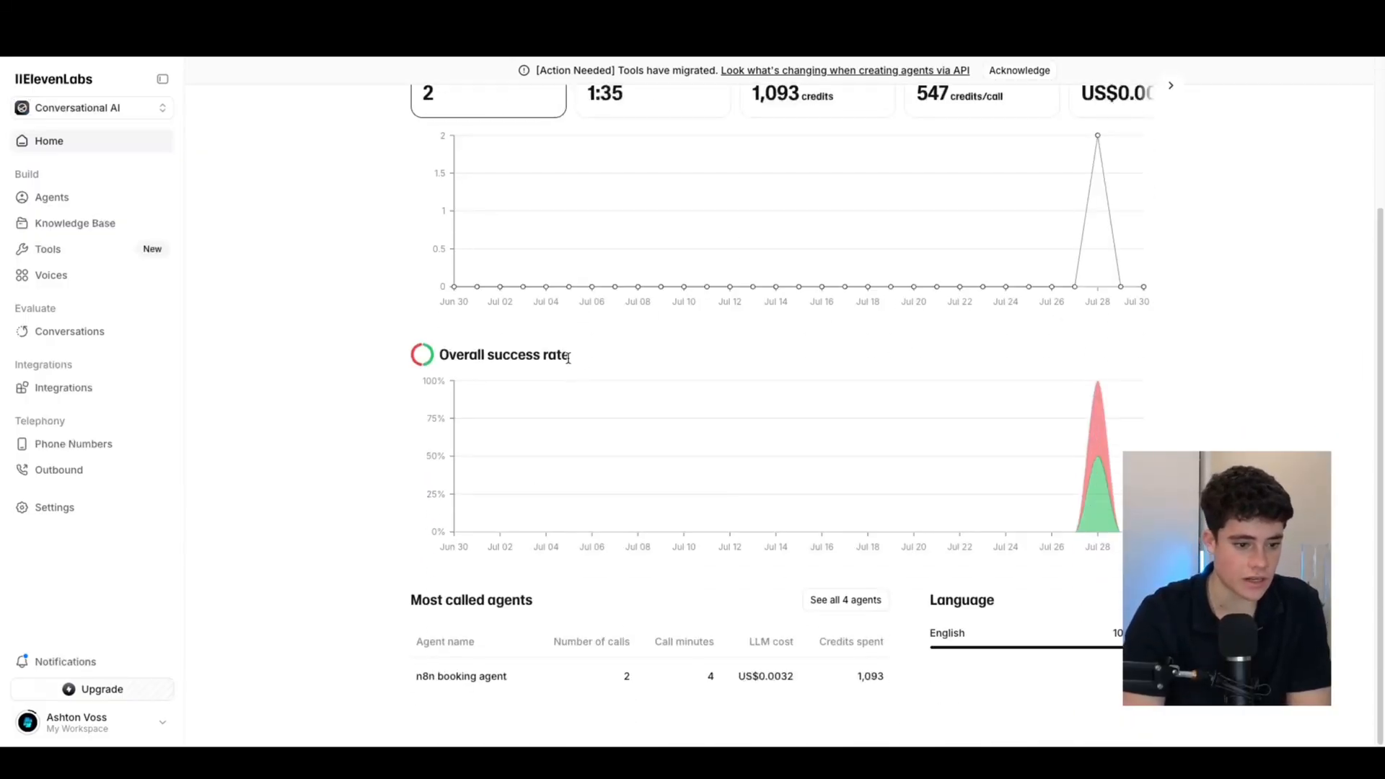
scroll(584, 360, up, 3)
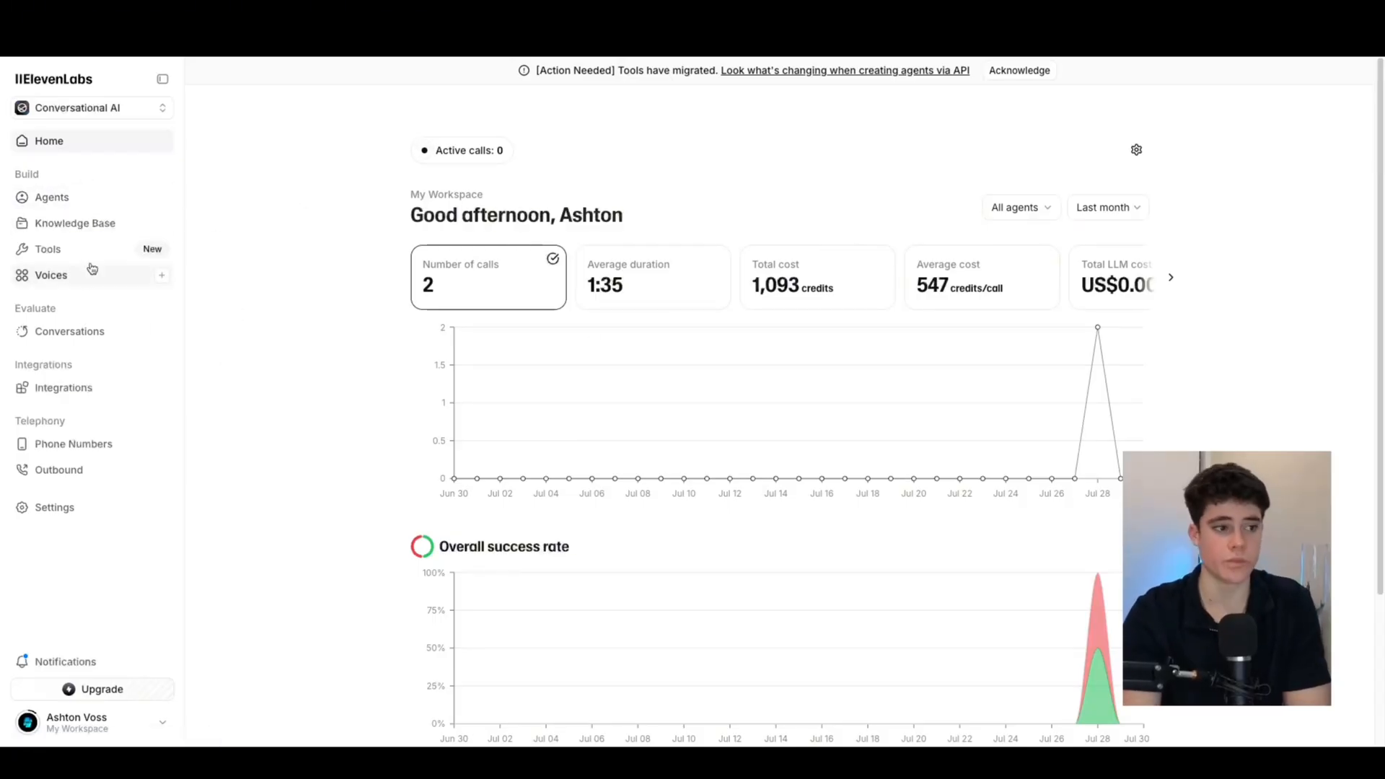
click(78, 205)
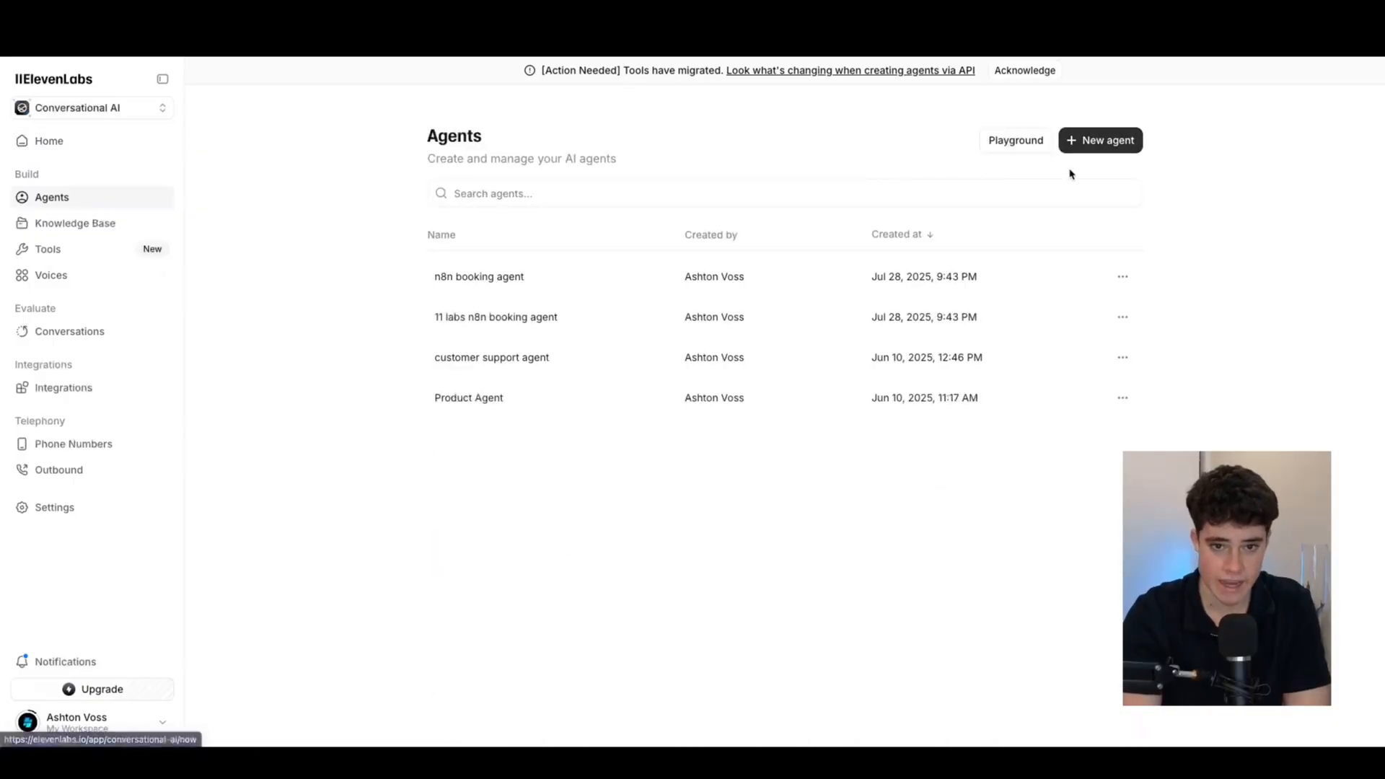
Visit the Knowledge Base and webhook Tools pages, then the Voices library
click(28, 222)
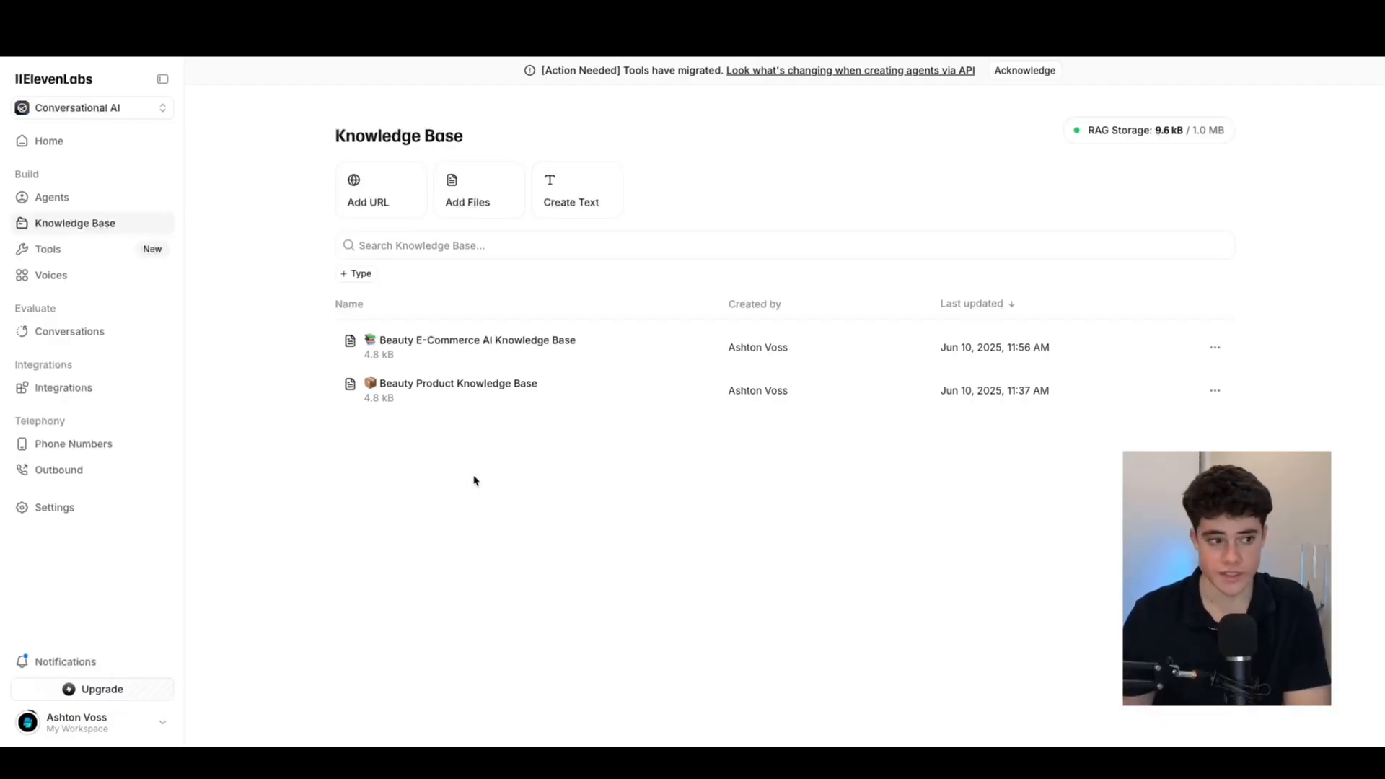
click(52, 248)
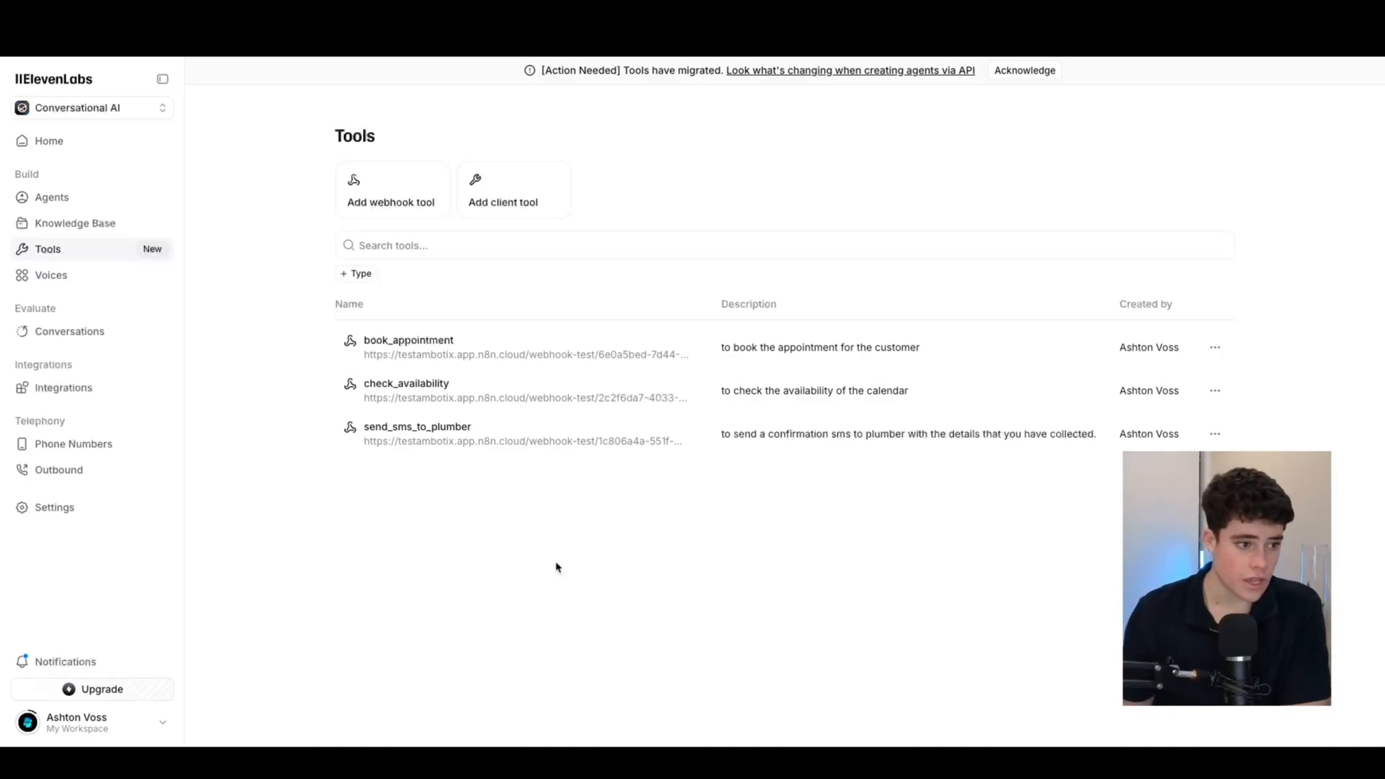
click(87, 281)
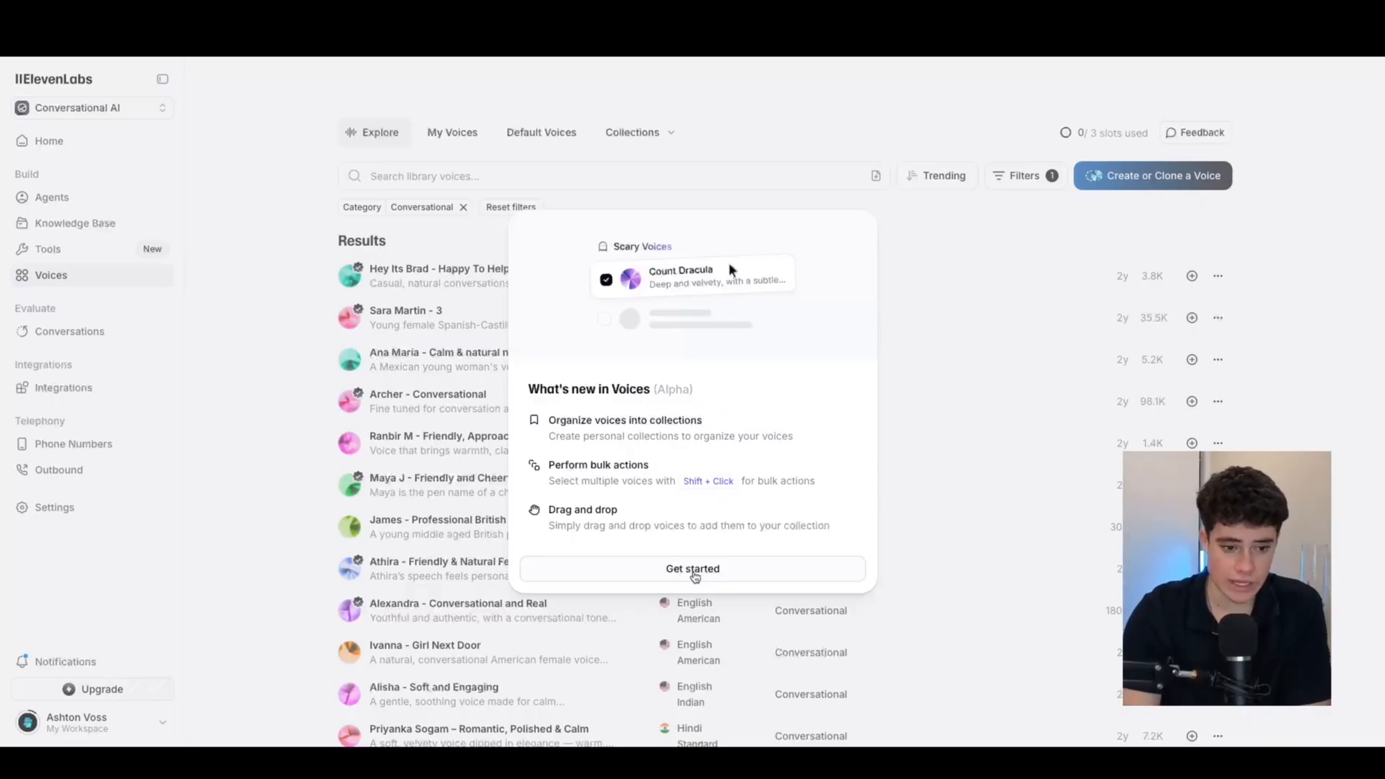
Dismiss the What's new dialog, browse conversational voices, then open the Conversations history
click(694, 570)
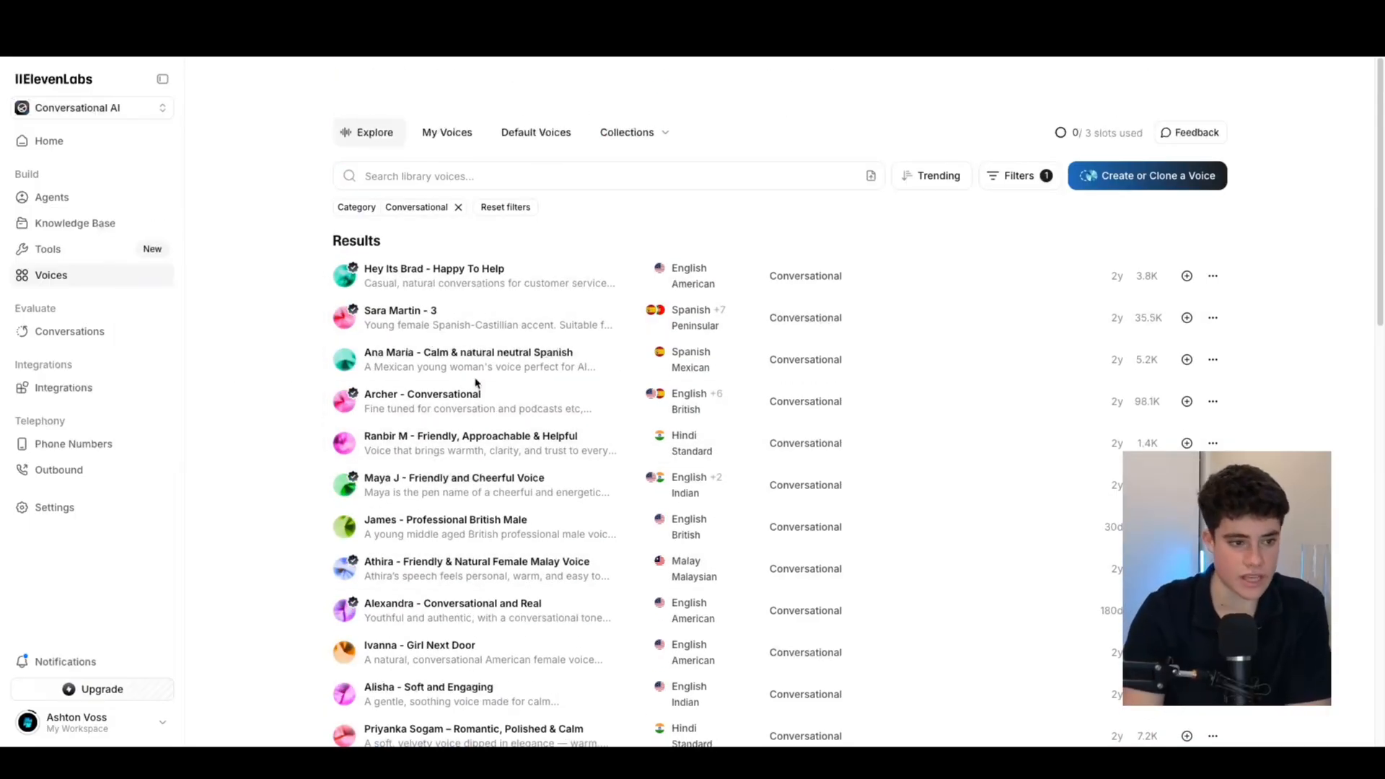
scroll(476, 383, down, 4)
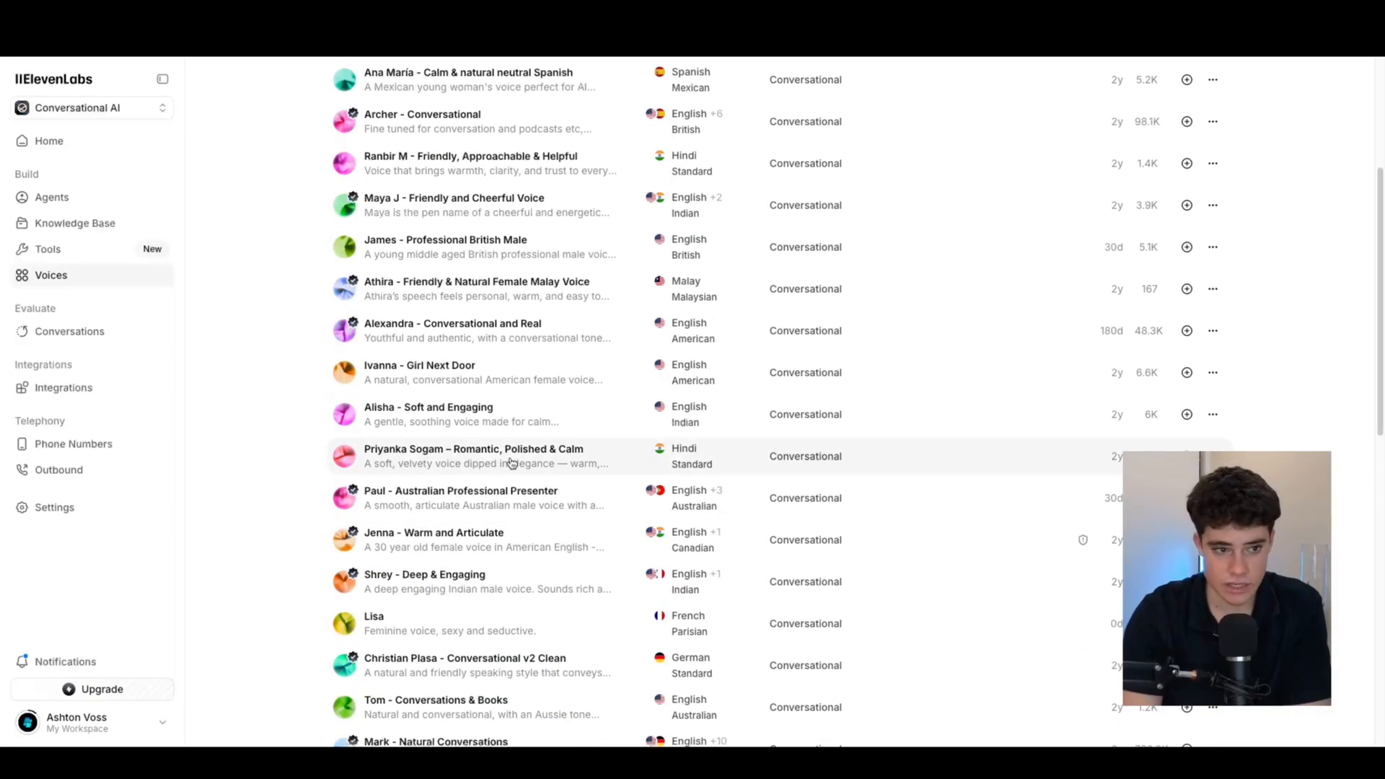
scroll(509, 464, up, 4)
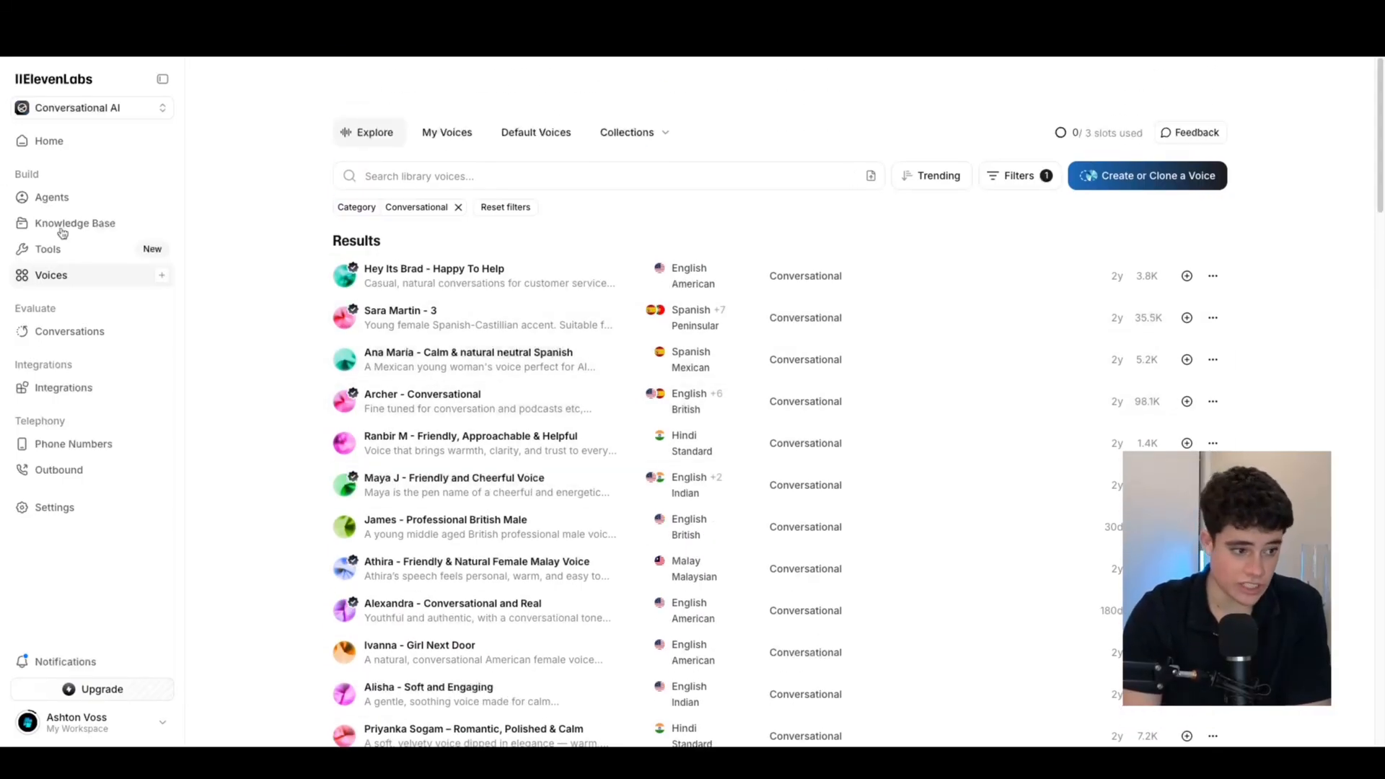
click(63, 344)
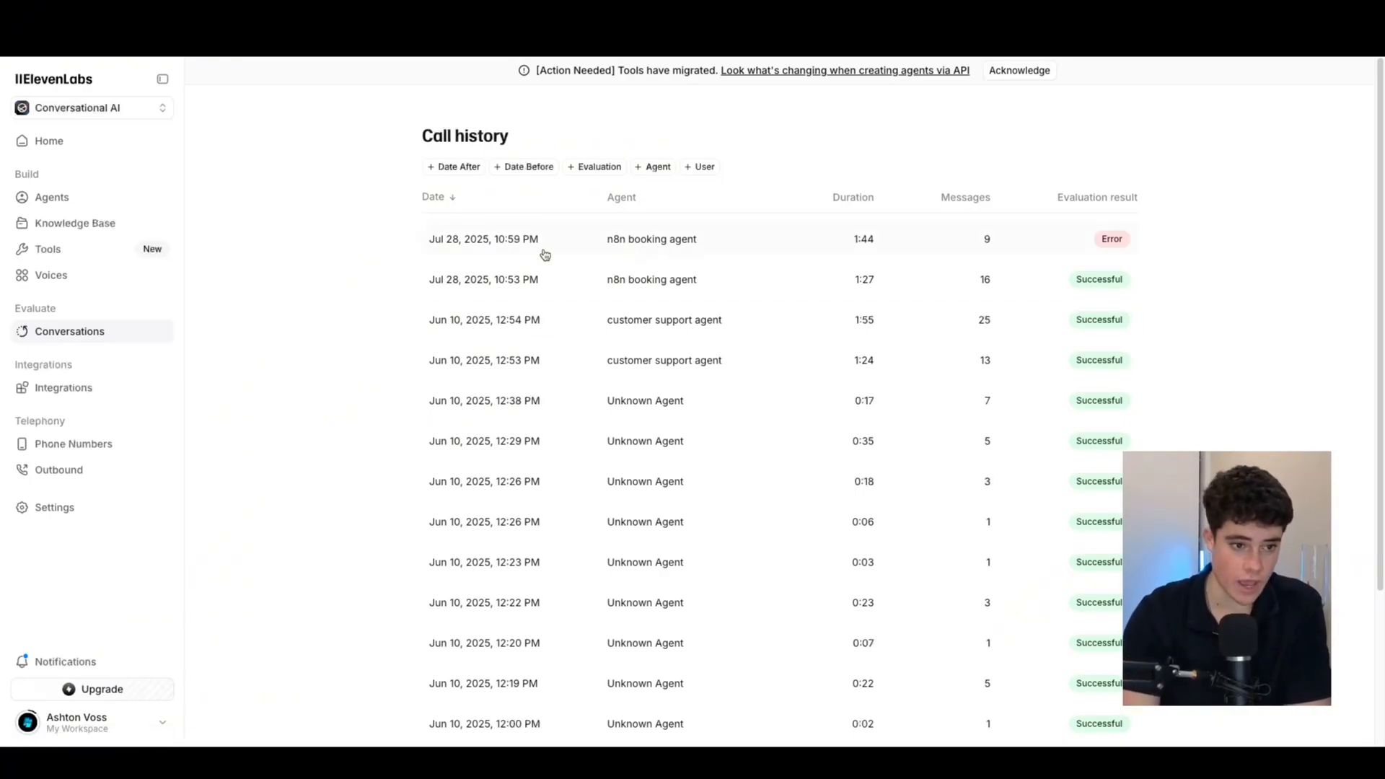
click(515, 251)
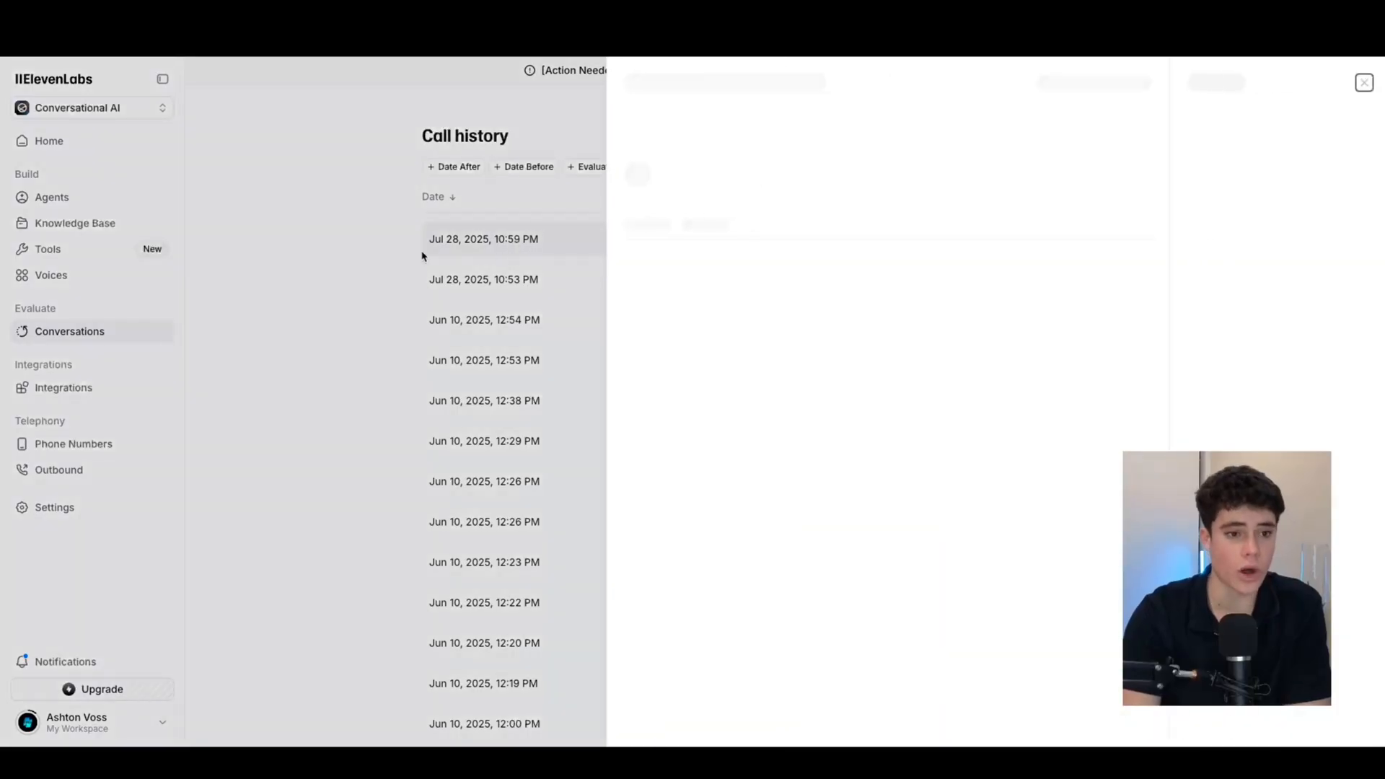
click(497, 253)
click(538, 279)
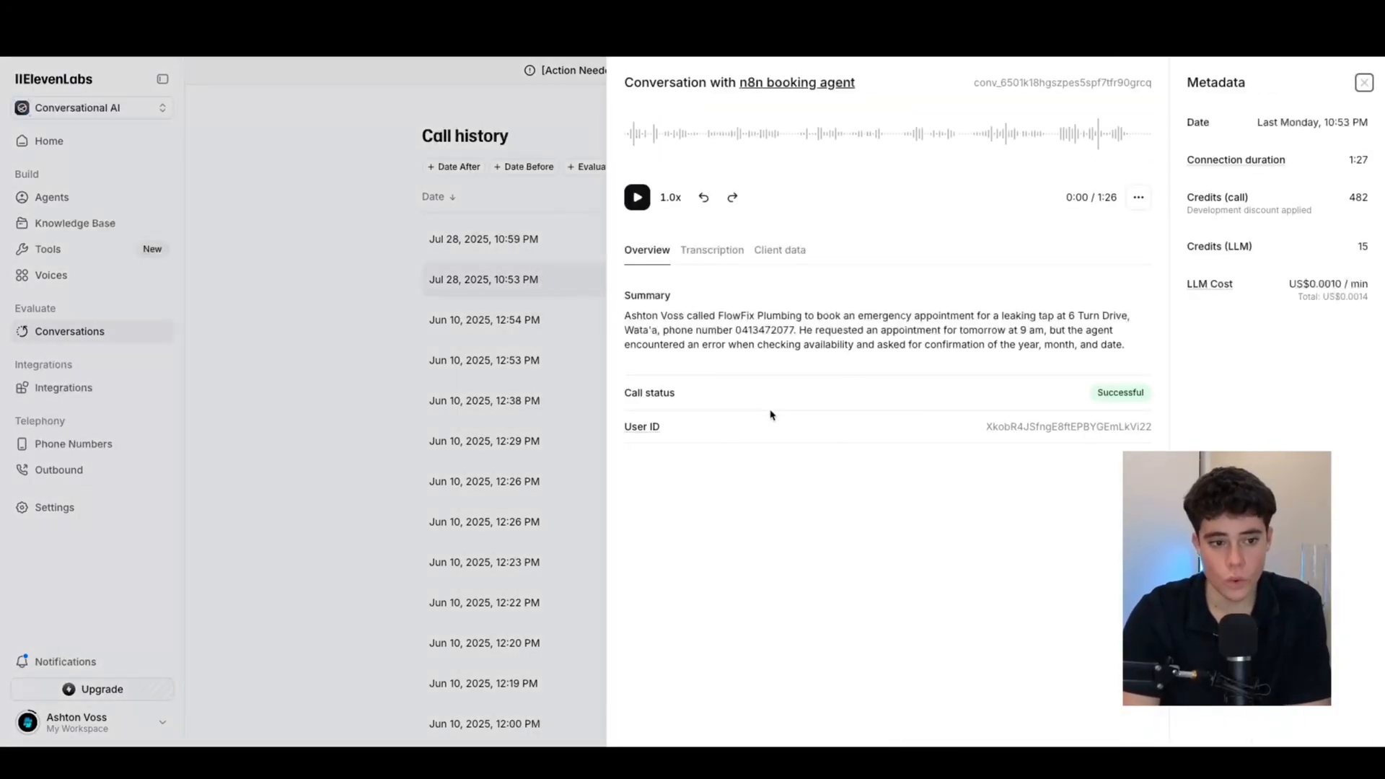
click(291, 250)
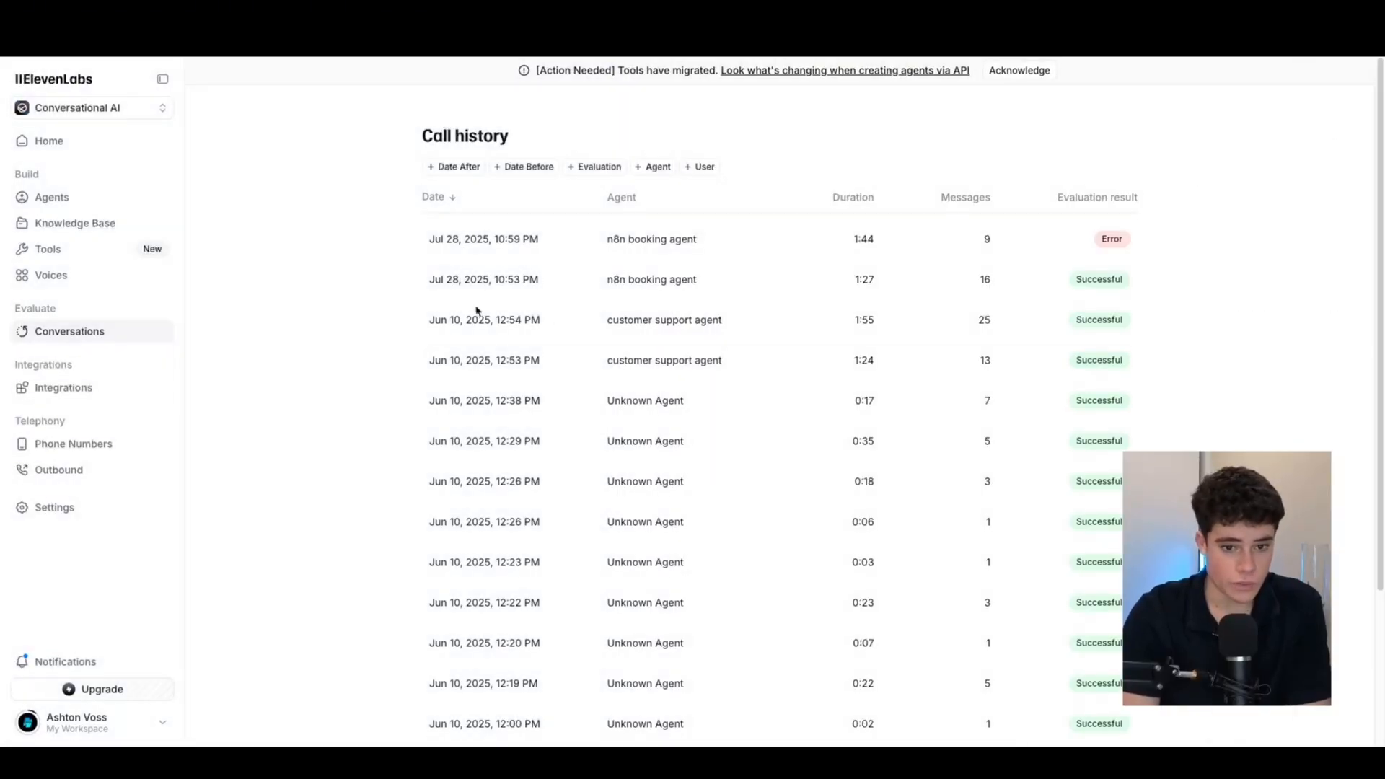
click(541, 326)
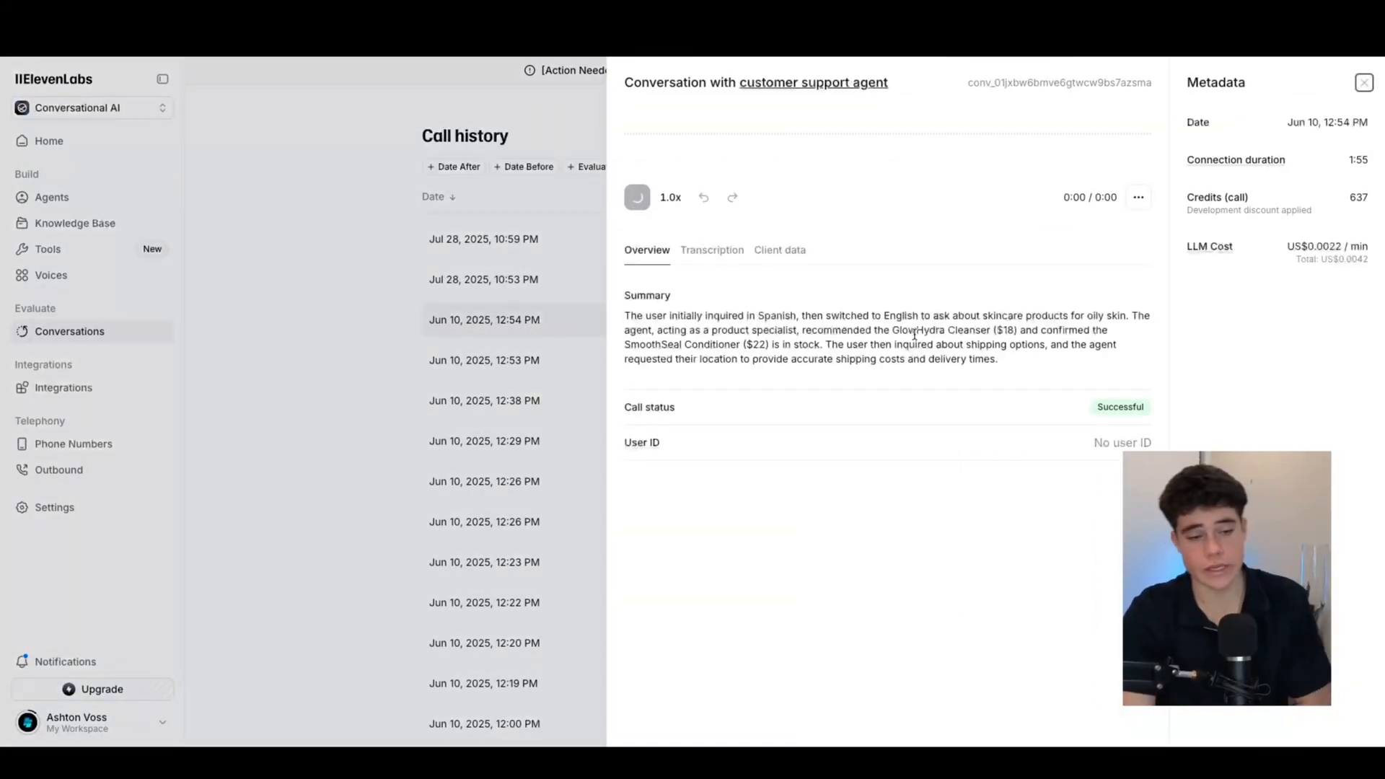
click(716, 253)
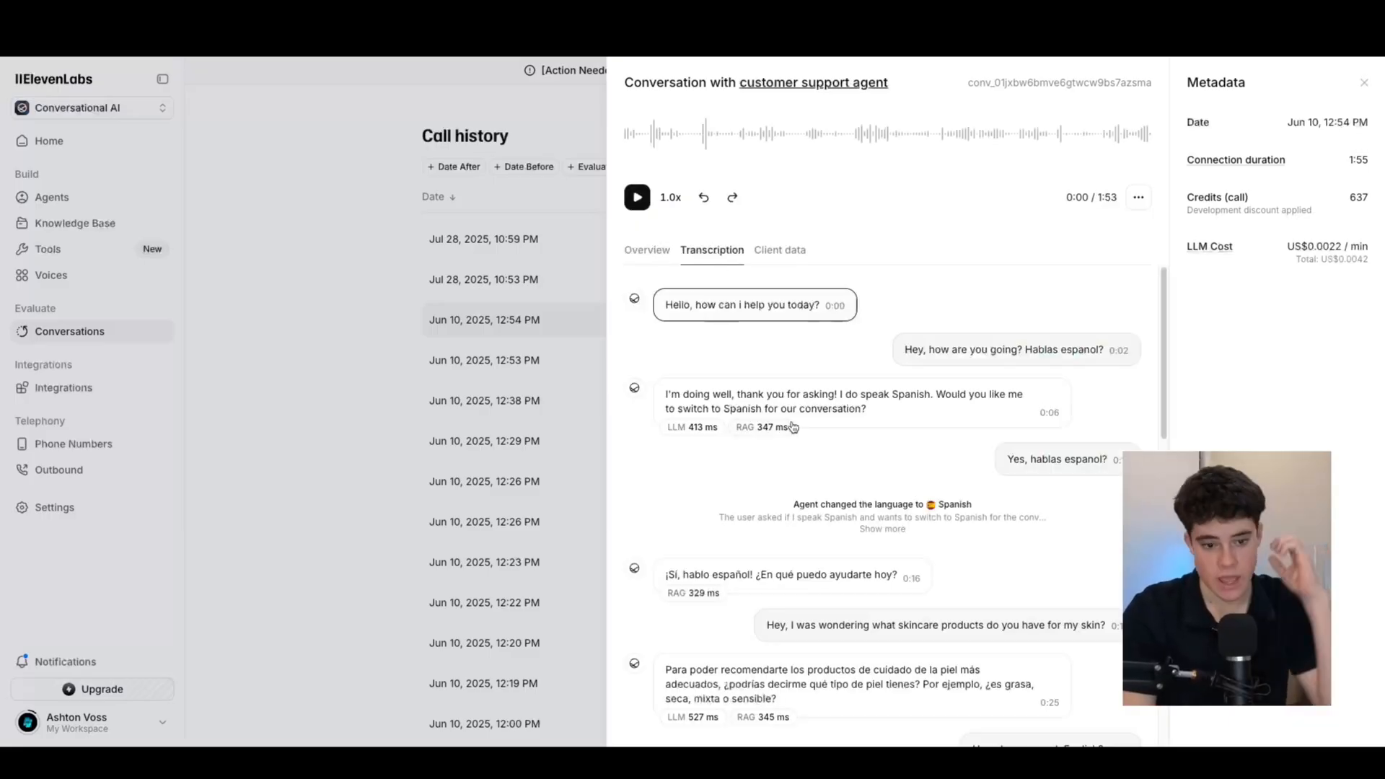
scroll(793, 426, down, 3)
scroll(796, 421, up, 3)
scroll(800, 433, down, 10)
click(421, 347)
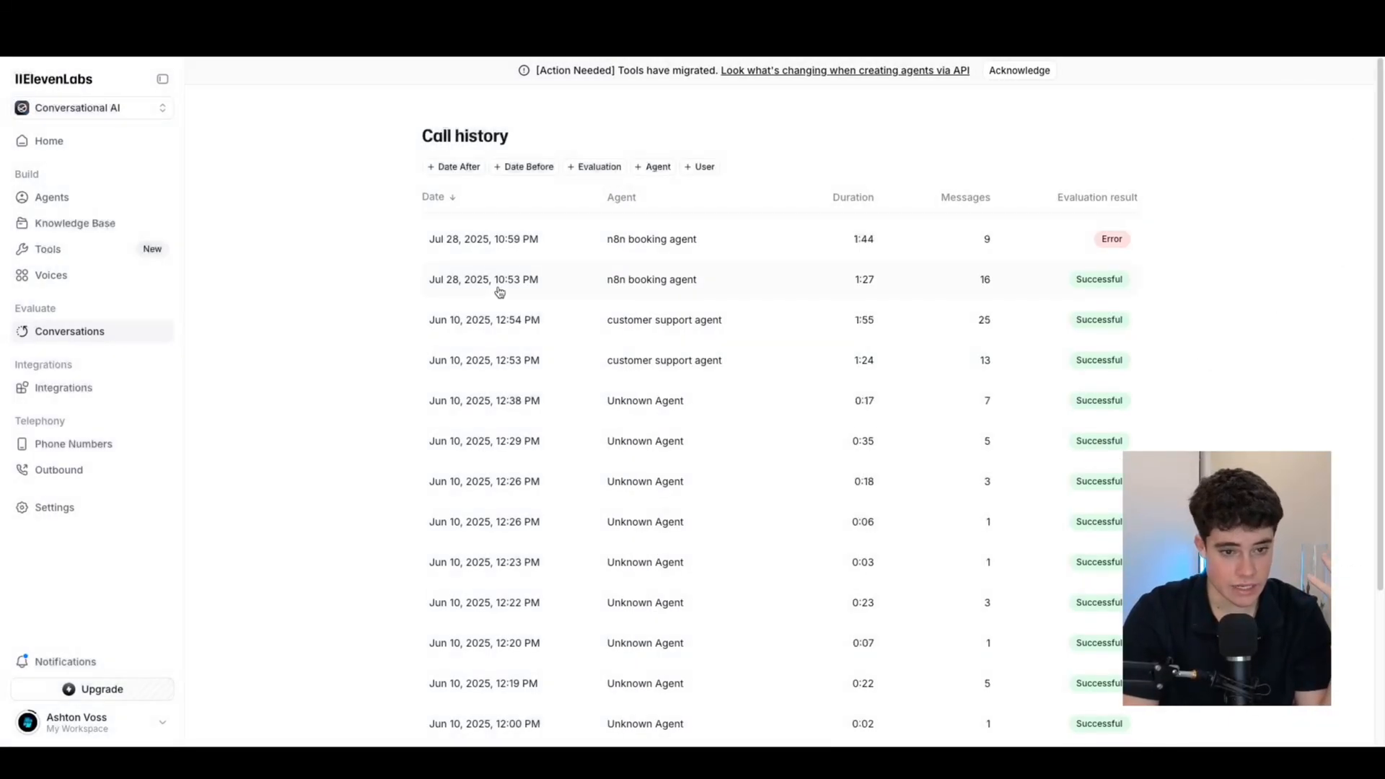
click(499, 292)
click(711, 249)
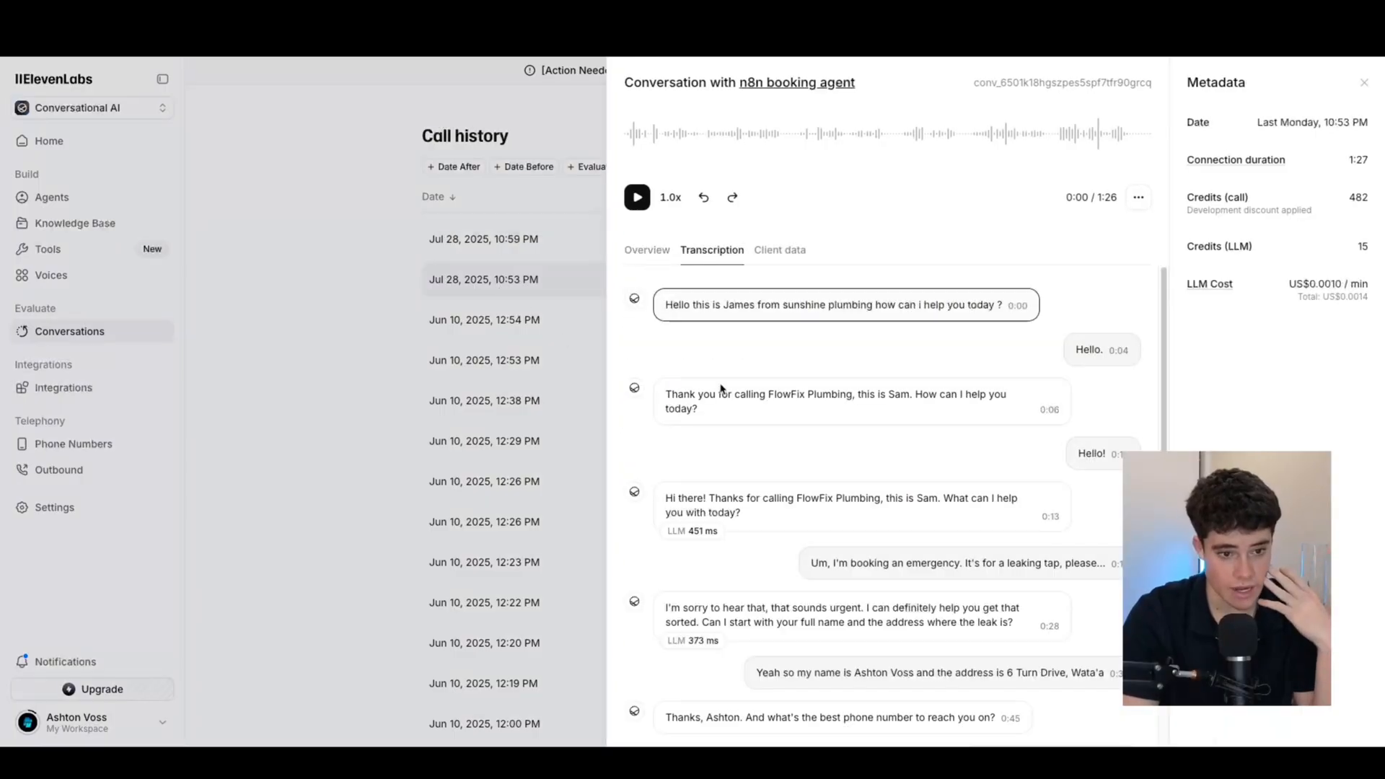
scroll(768, 450, down, 10)
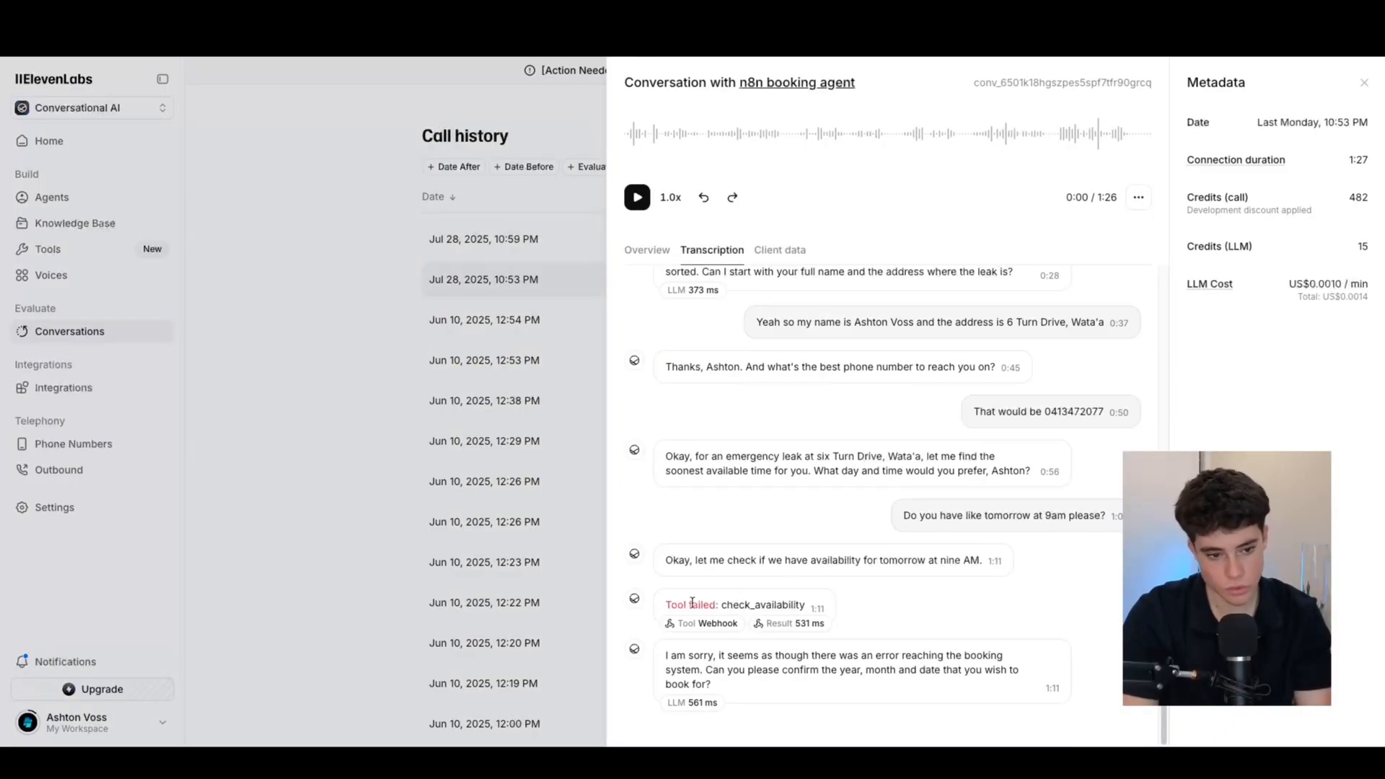
drag(692, 602, 809, 606)
scroll(881, 548, up, 2)
click(348, 328)
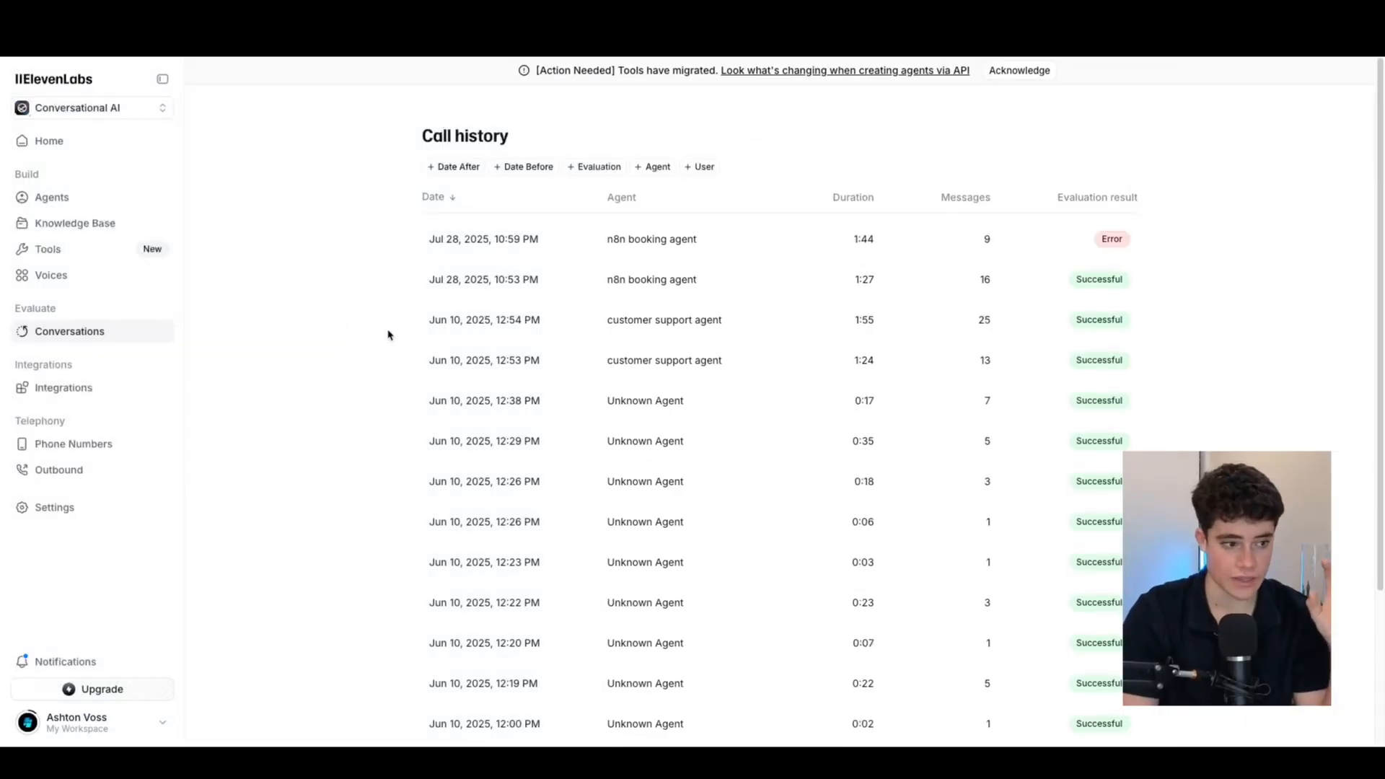
Look over the Integrations page, opening then cancelling the custom MCP server form
click(79, 389)
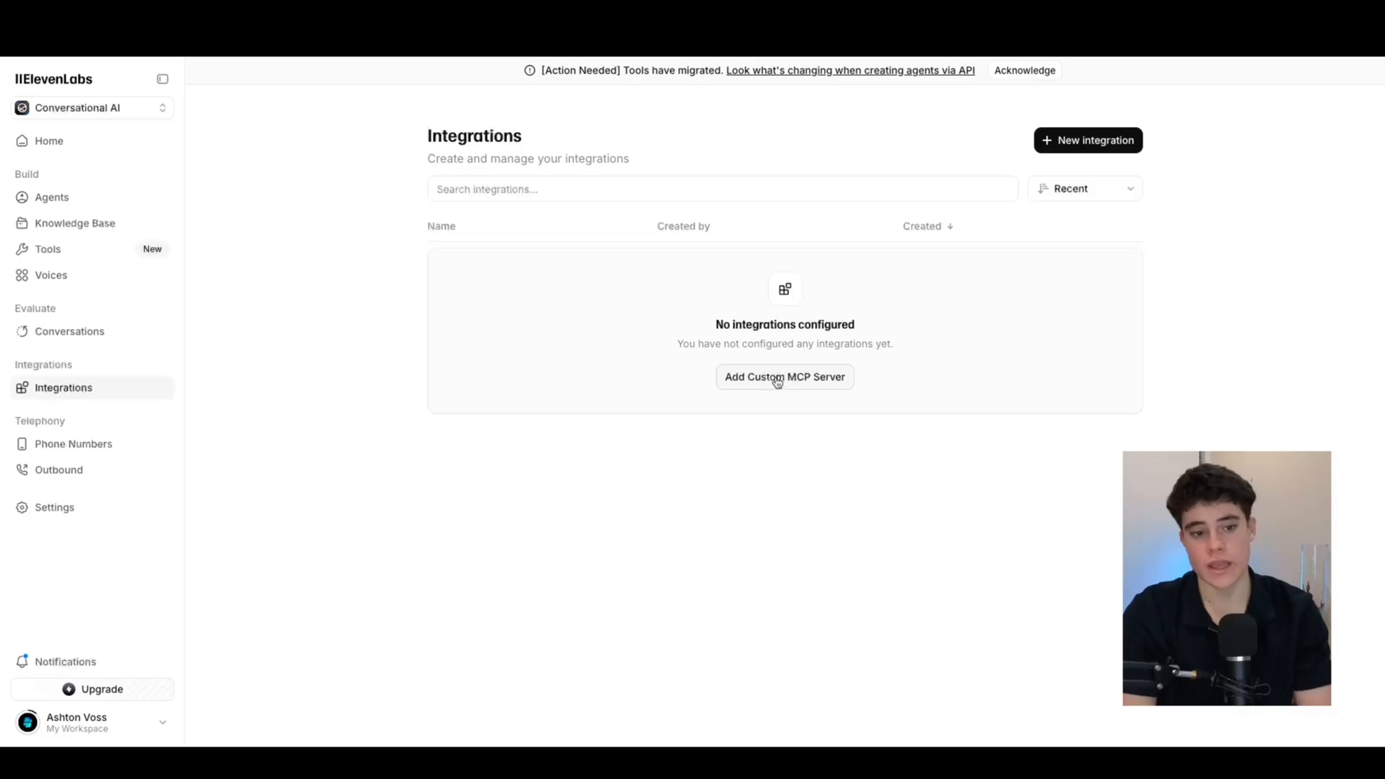
click(1075, 147)
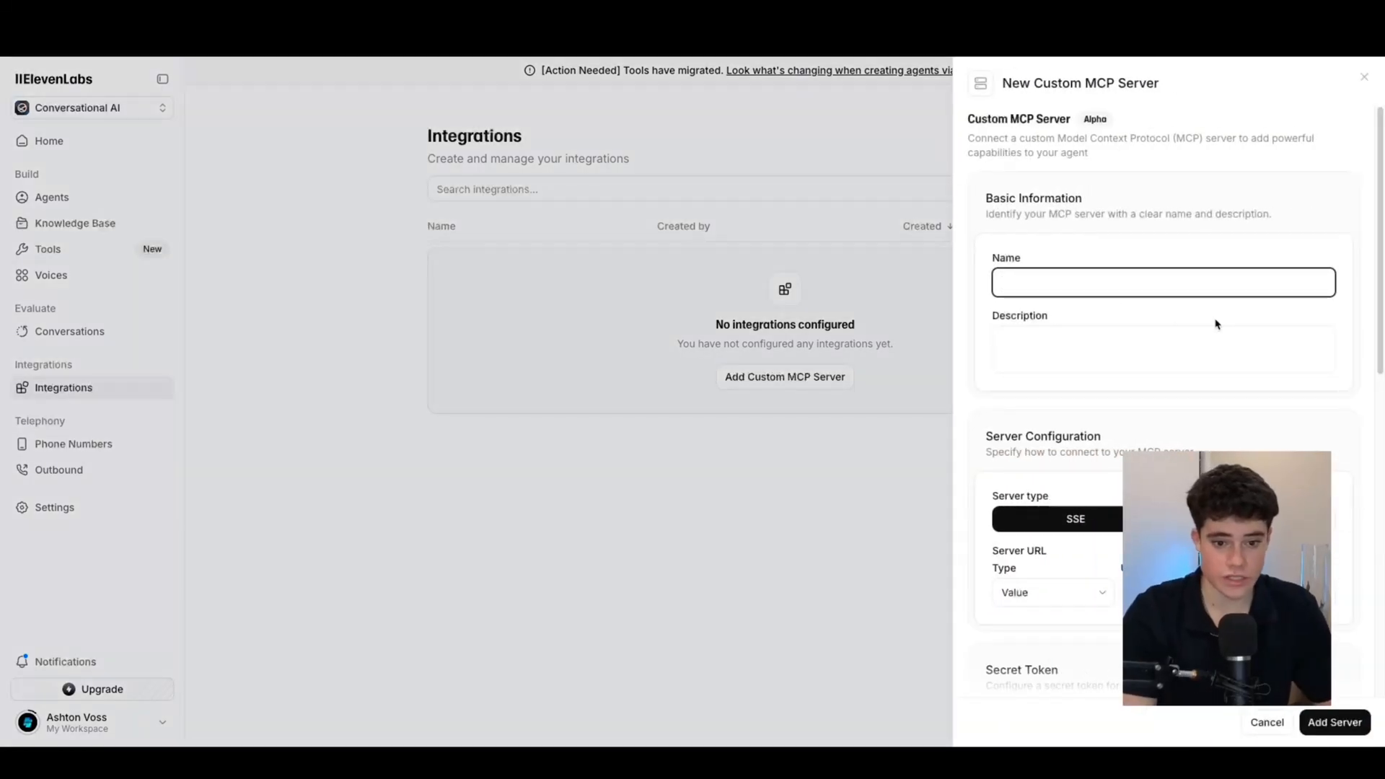
scroll(1185, 437, down, 1)
scroll(1185, 436, down, 2)
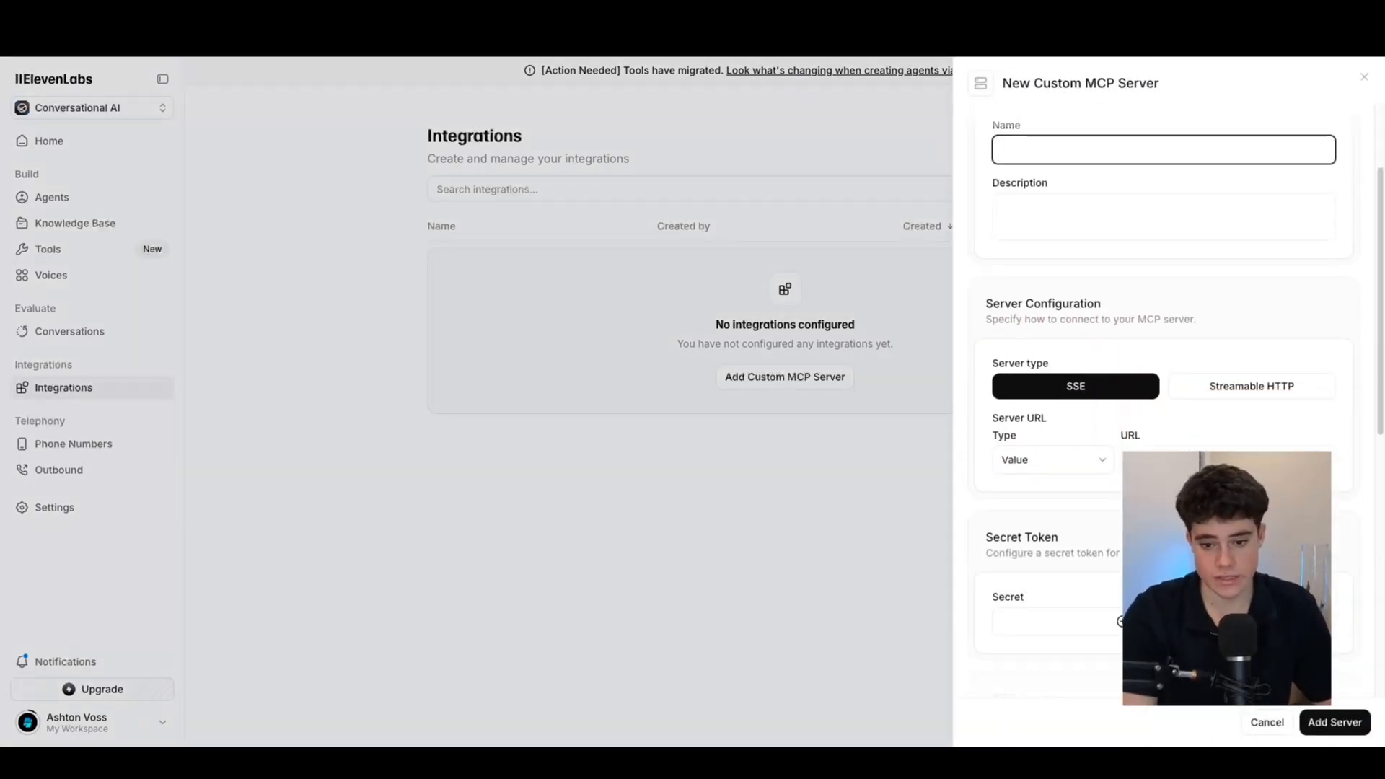
click(1260, 730)
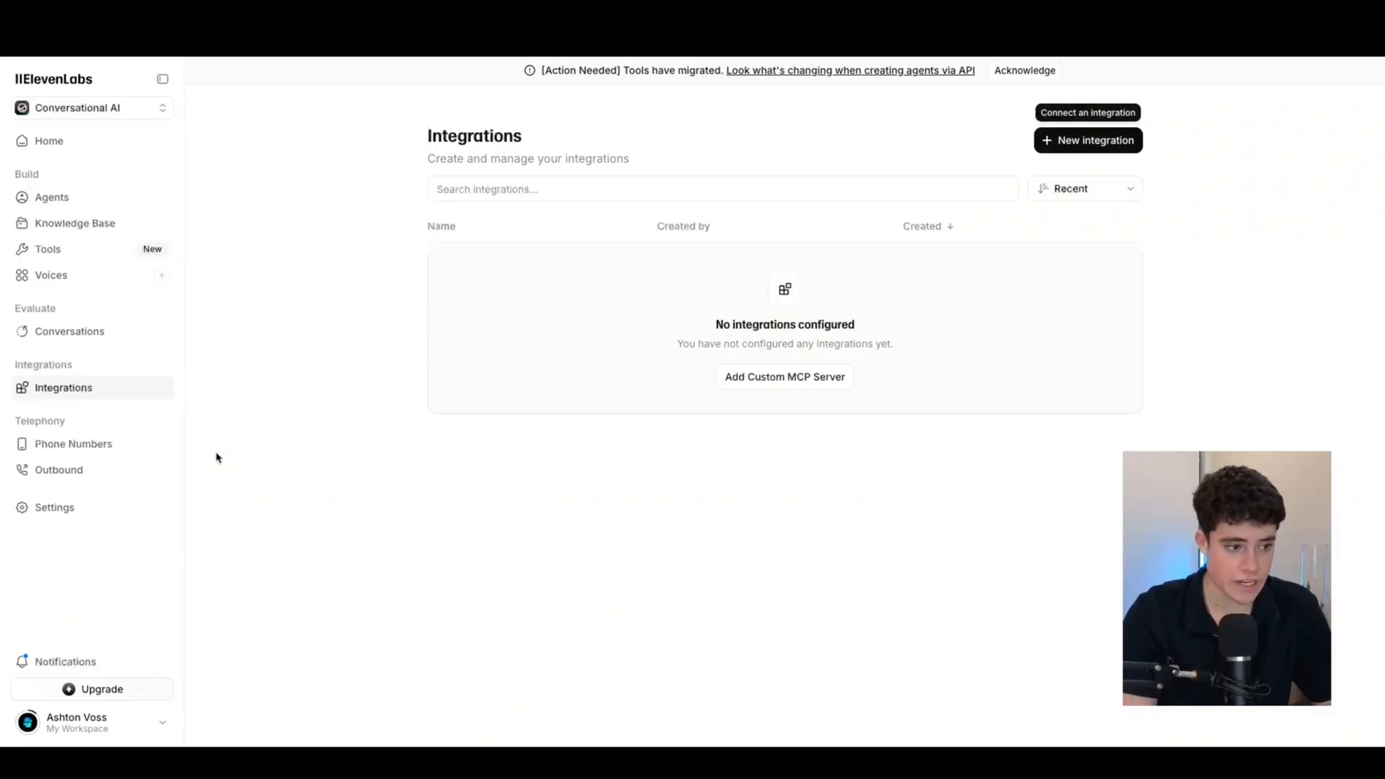
Check the Phone Numbers import options, including Twilio, without importing anything
click(80, 445)
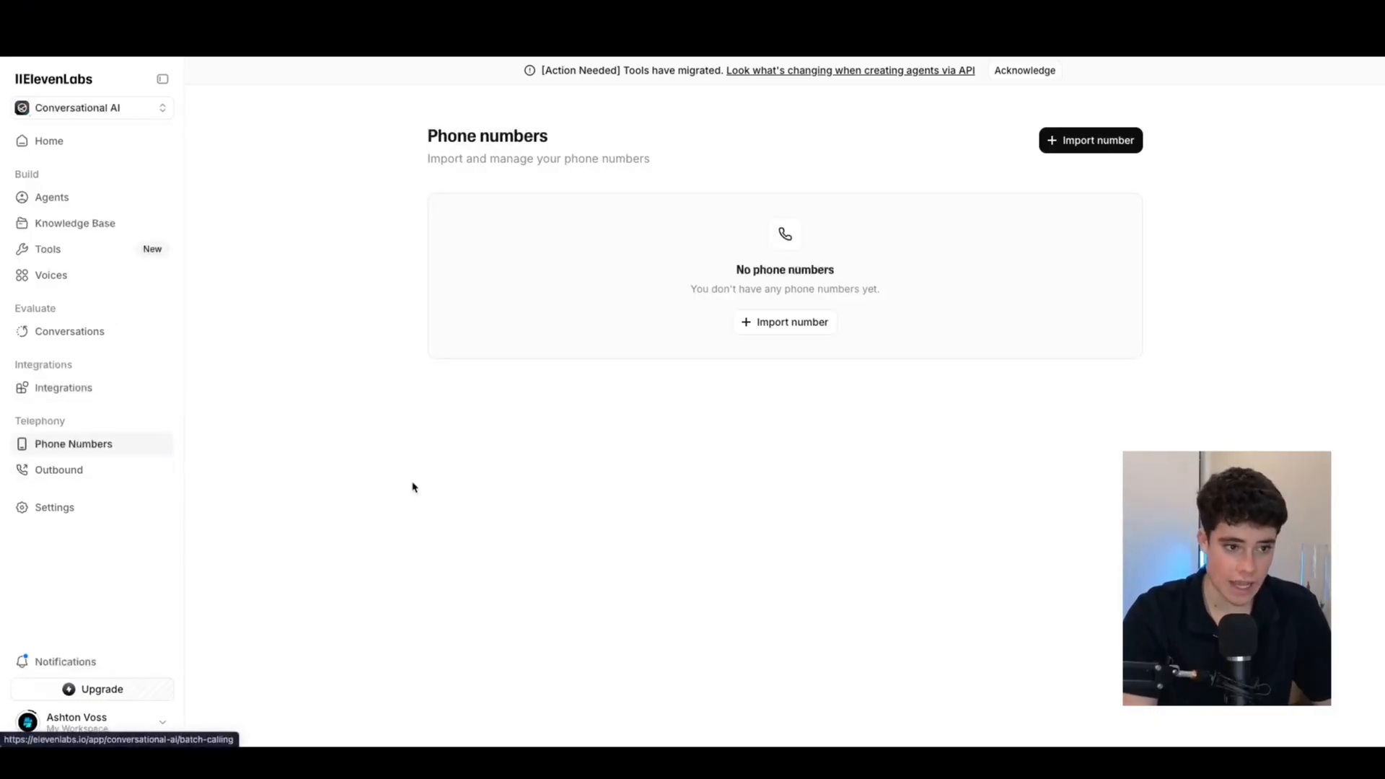
click(1053, 141)
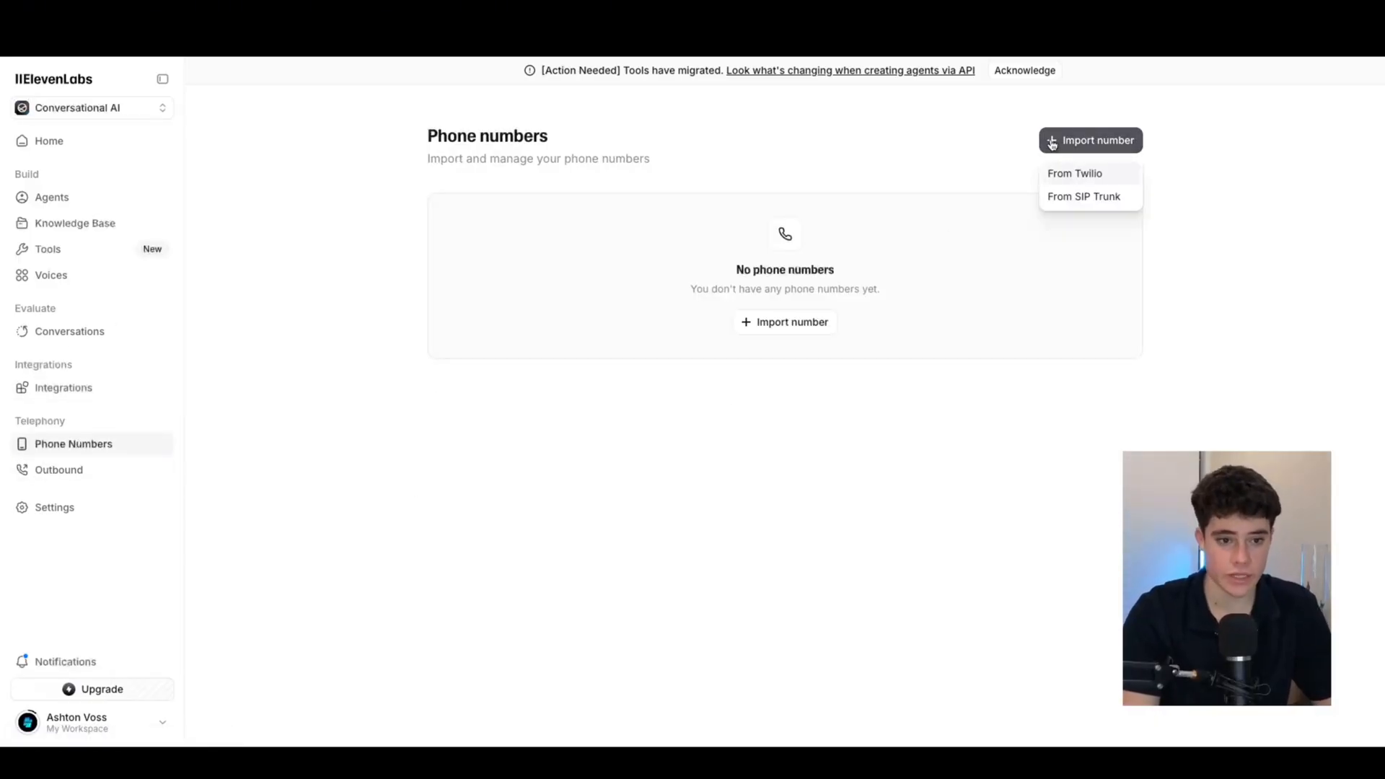
click(1063, 179)
click(832, 433)
click(1074, 154)
click(886, 189)
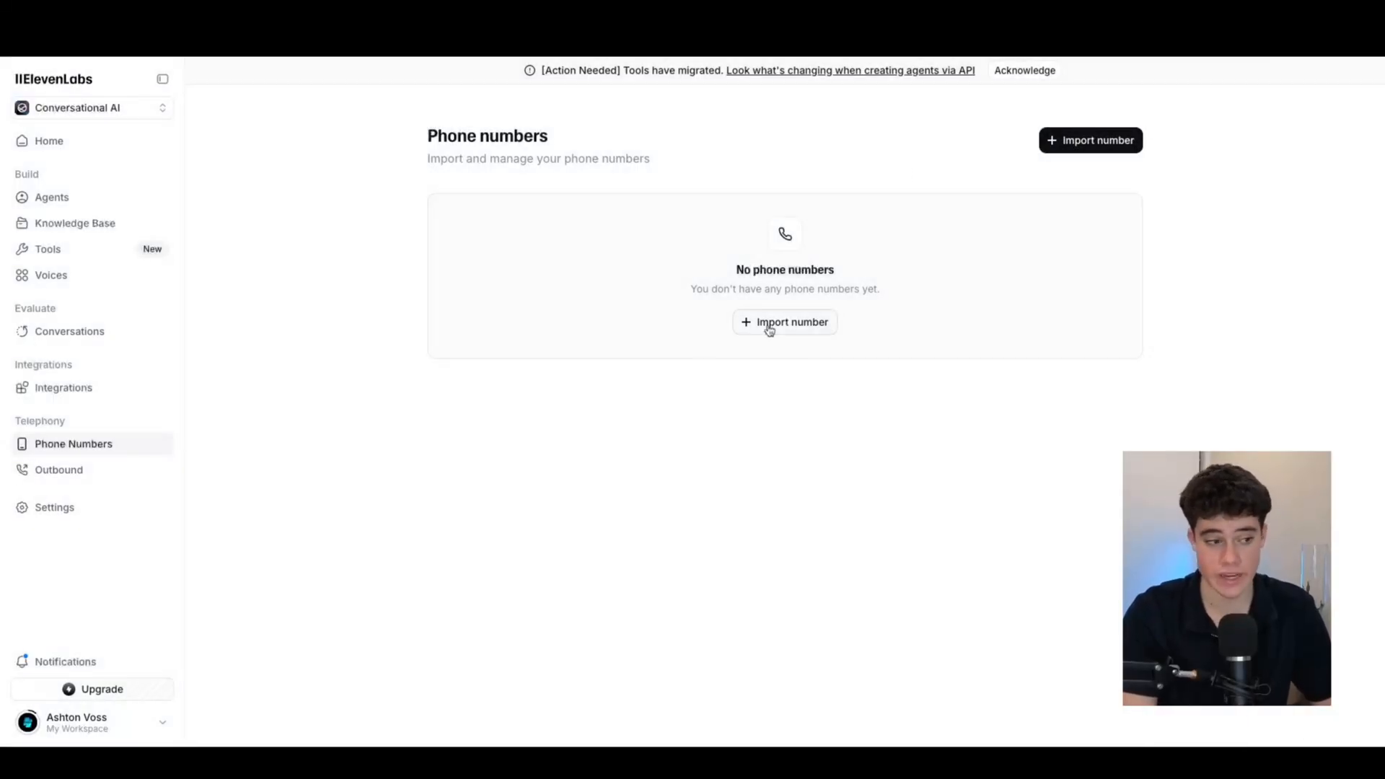
View the Outbound batch calling and Settings pages, then start a new agent
click(86, 474)
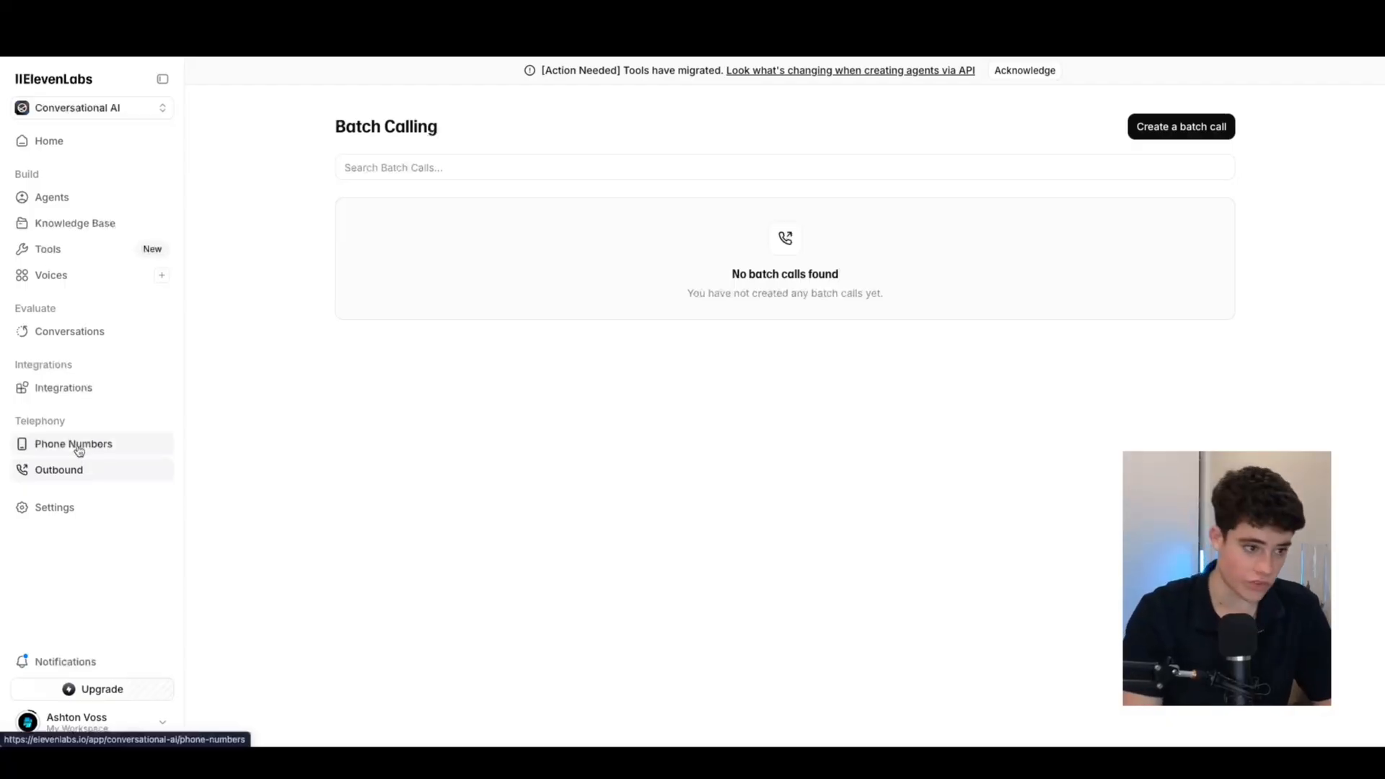
click(120, 519)
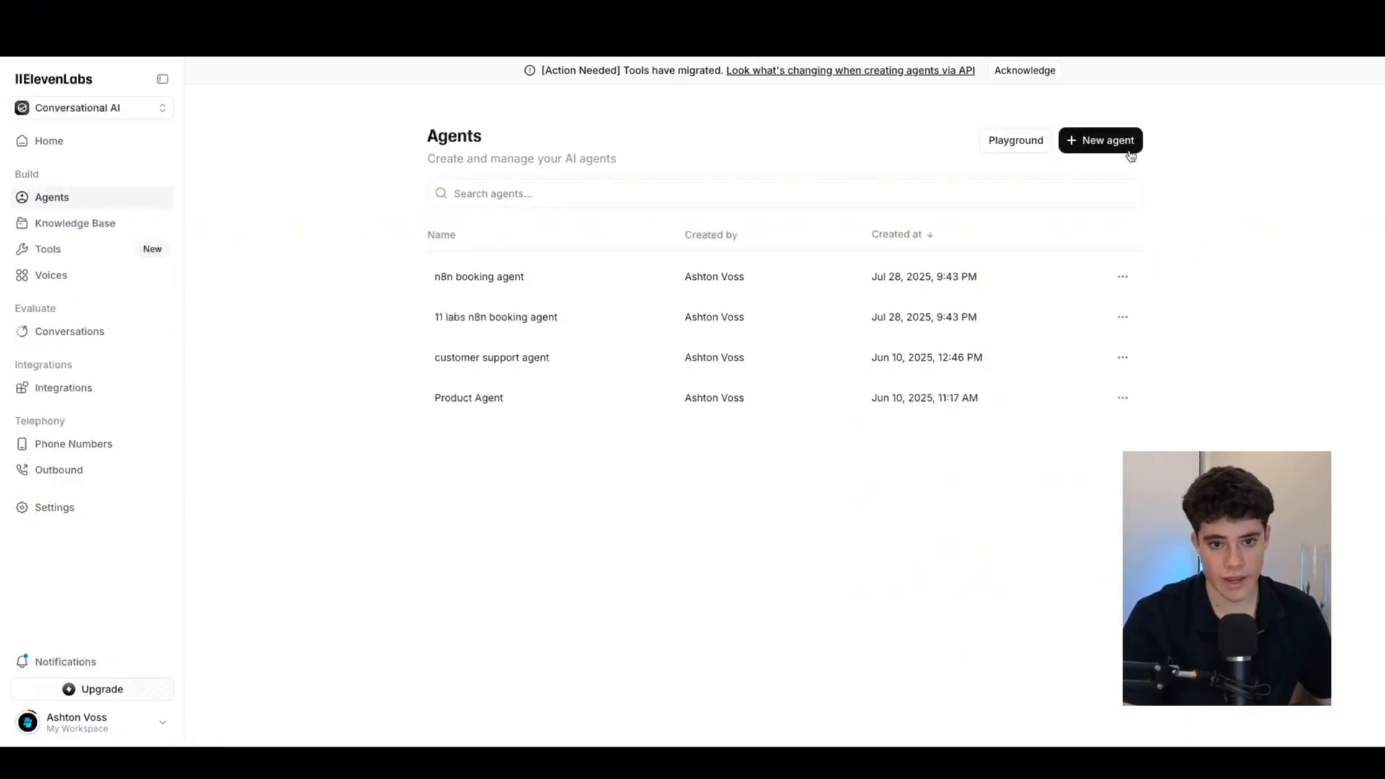
click(1089, 147)
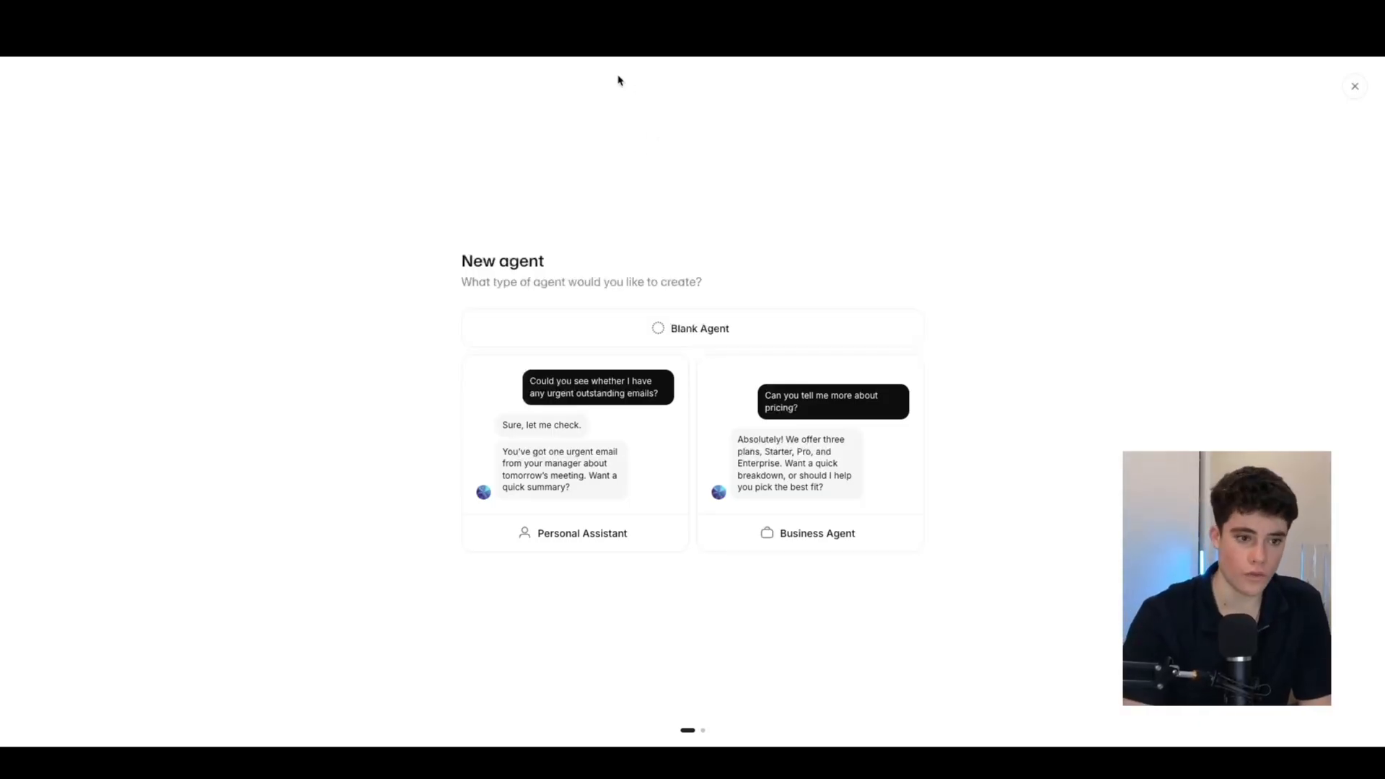
Create a Blank Agent named 'plumbing agent'
click(656, 327)
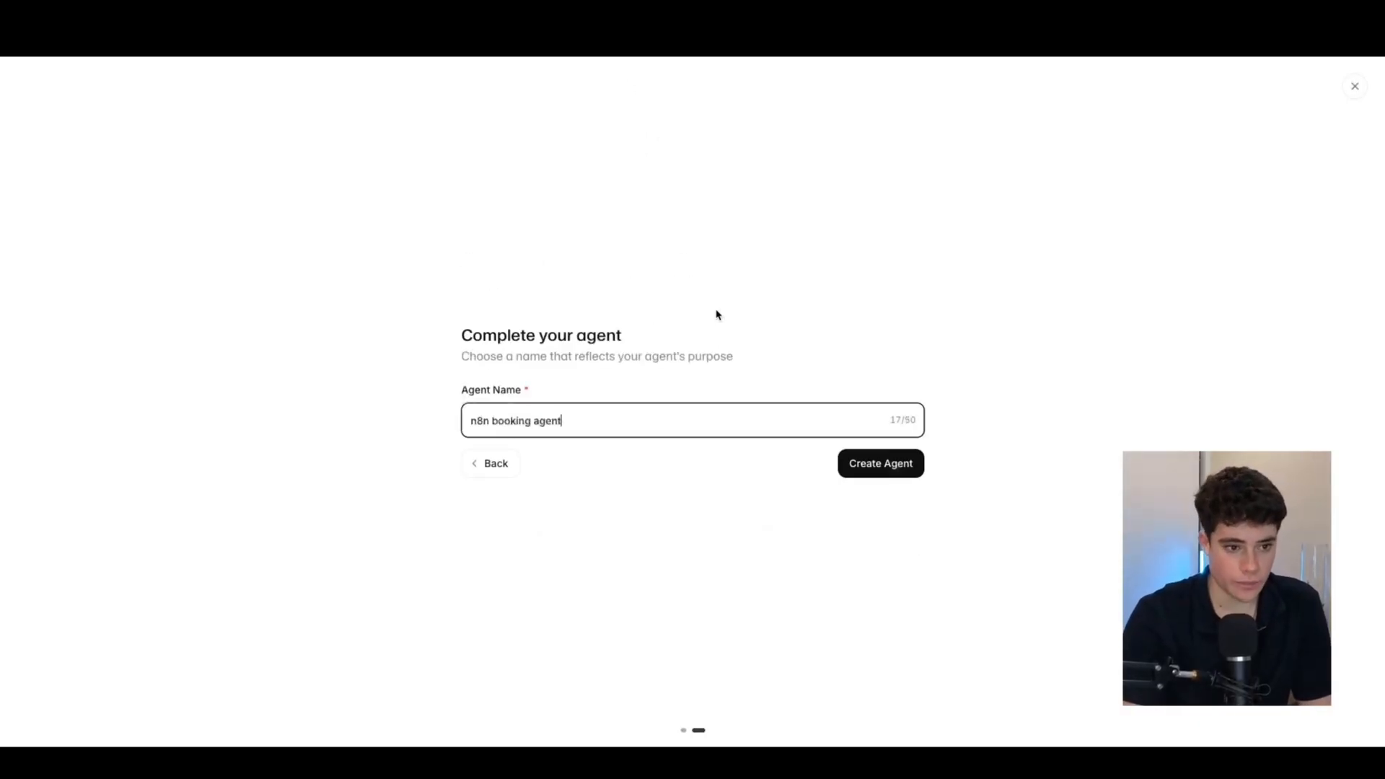
triple_click(644, 426)
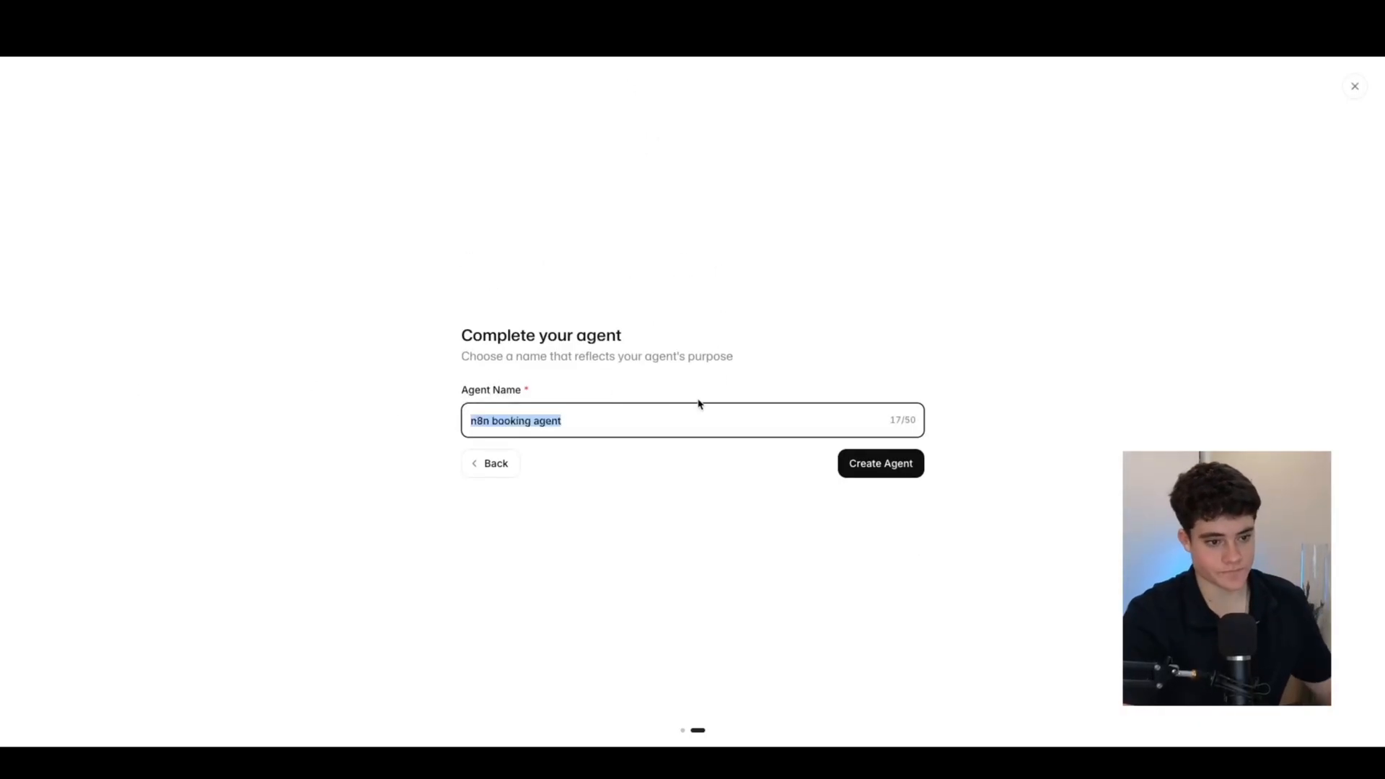
key(BackSpace)
text(plumbing)
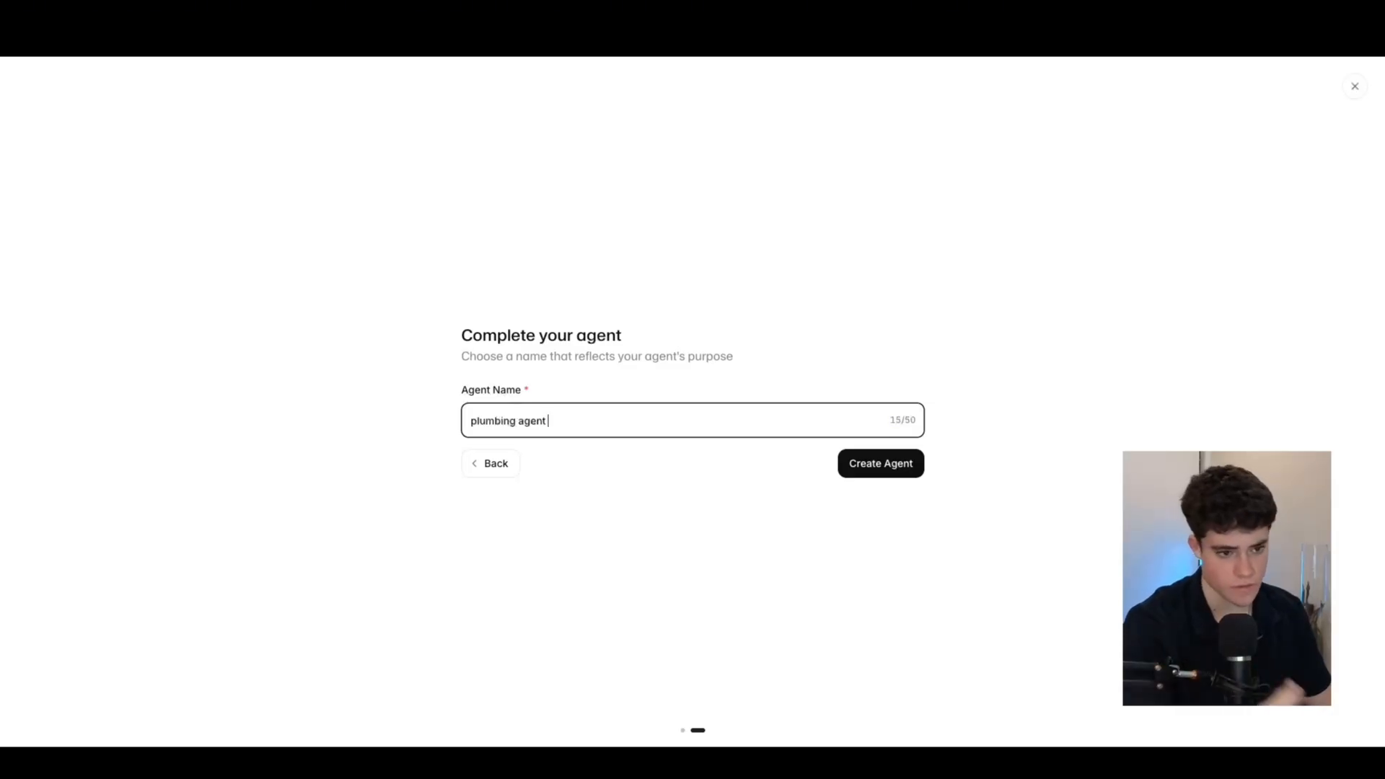
click(922, 470)
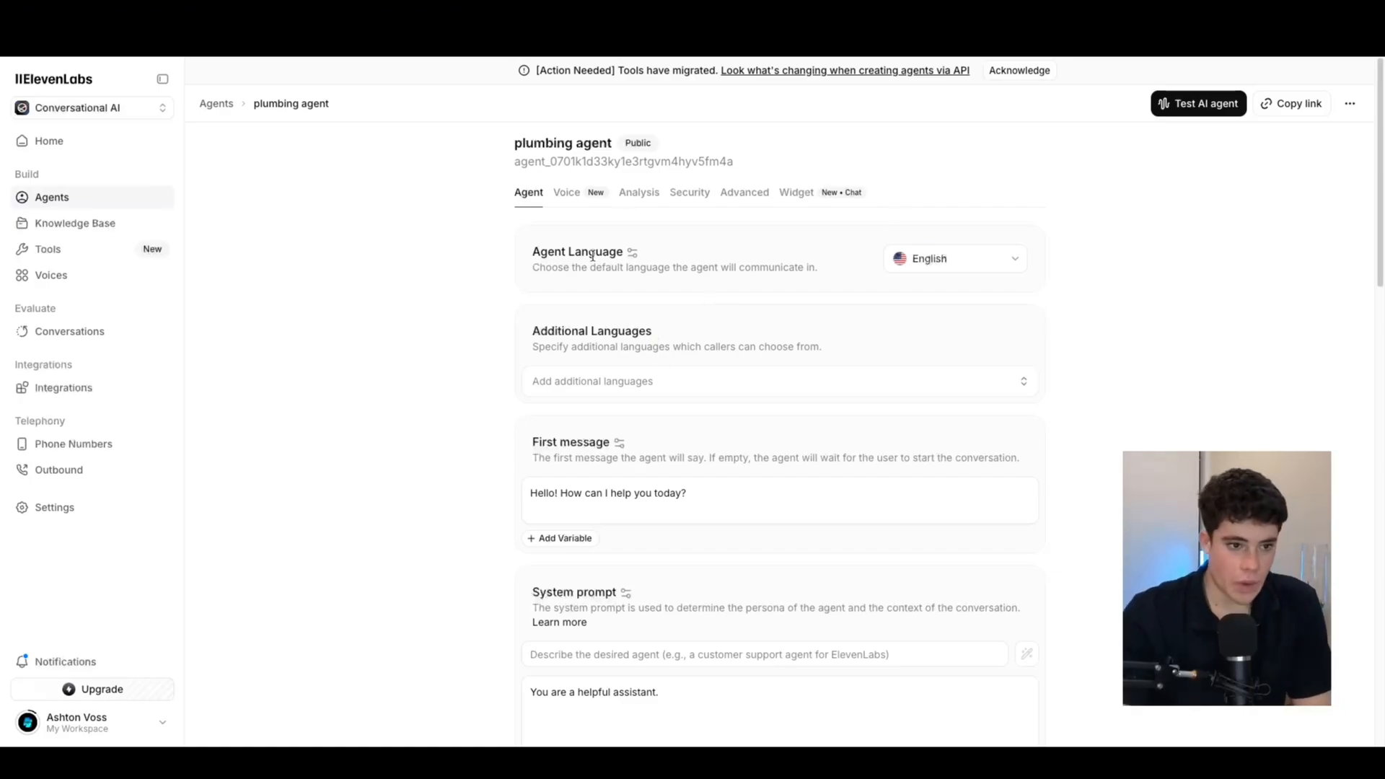
Review the Agent tab and browse the Voice tab's voice list without changing it
scroll(577, 451, down, 5)
scroll(628, 361, up, 5)
scroll(653, 476, down, 3)
scroll(730, 534, down, 5)
scroll(655, 368, up, 8)
click(564, 196)
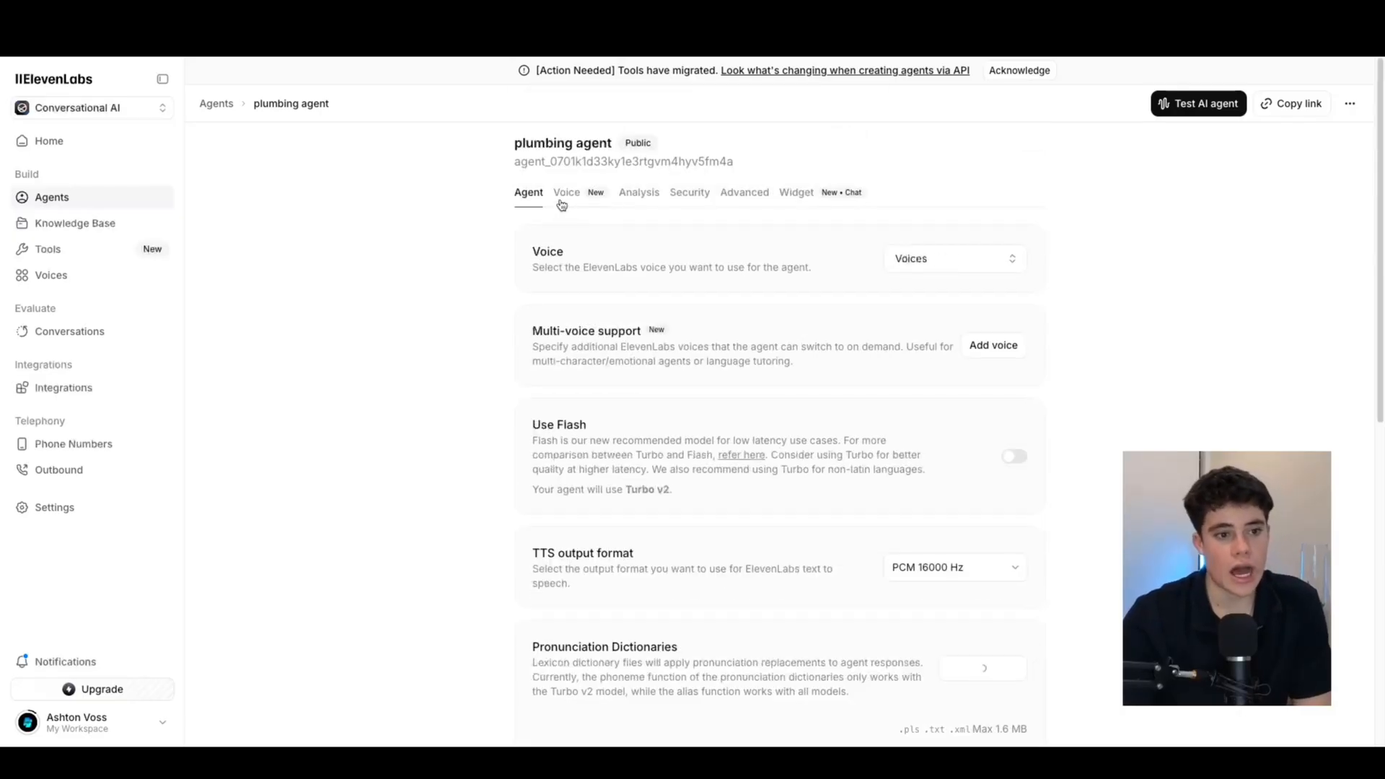
click(938, 258)
scroll(837, 448, down, 5)
scroll(856, 430, up, 5)
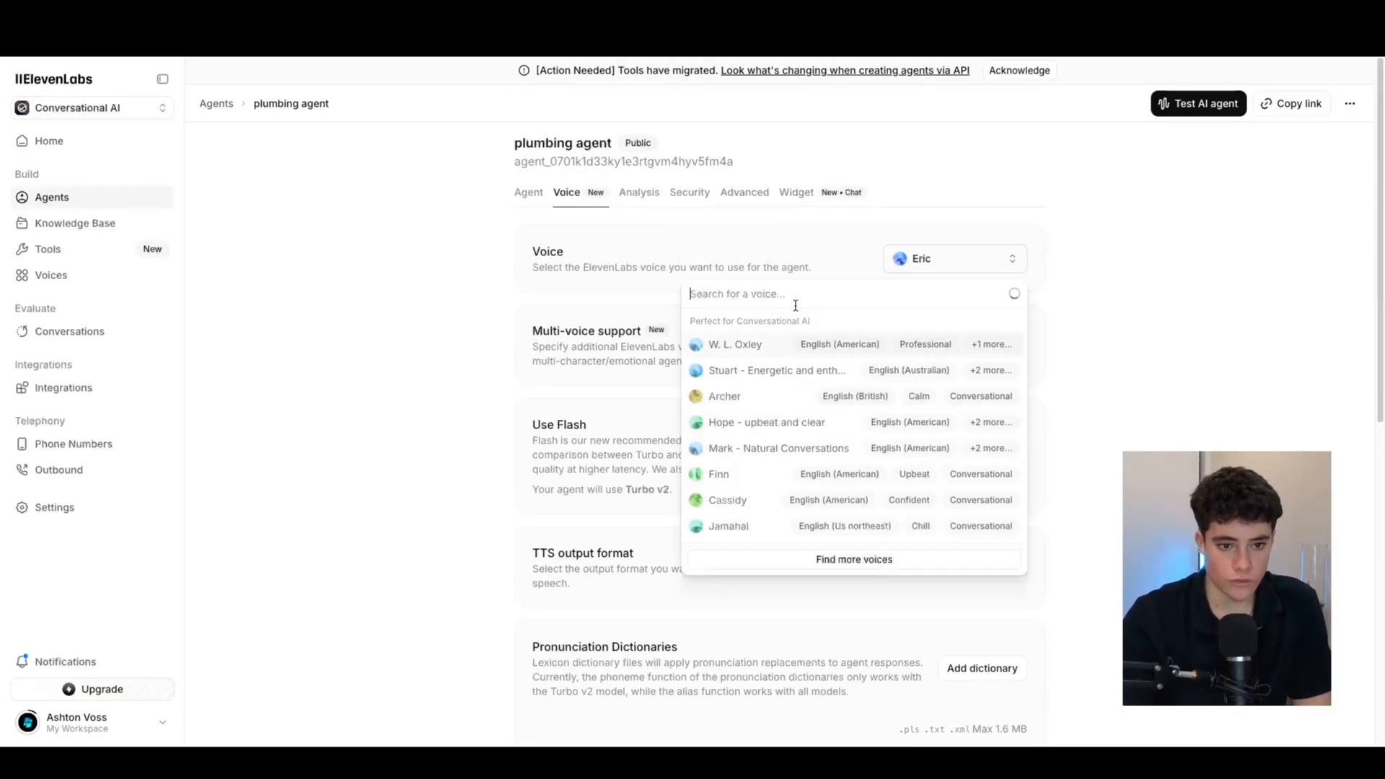
click(1094, 451)
Look over the Analysis, Security and Advanced settings tabs
click(628, 195)
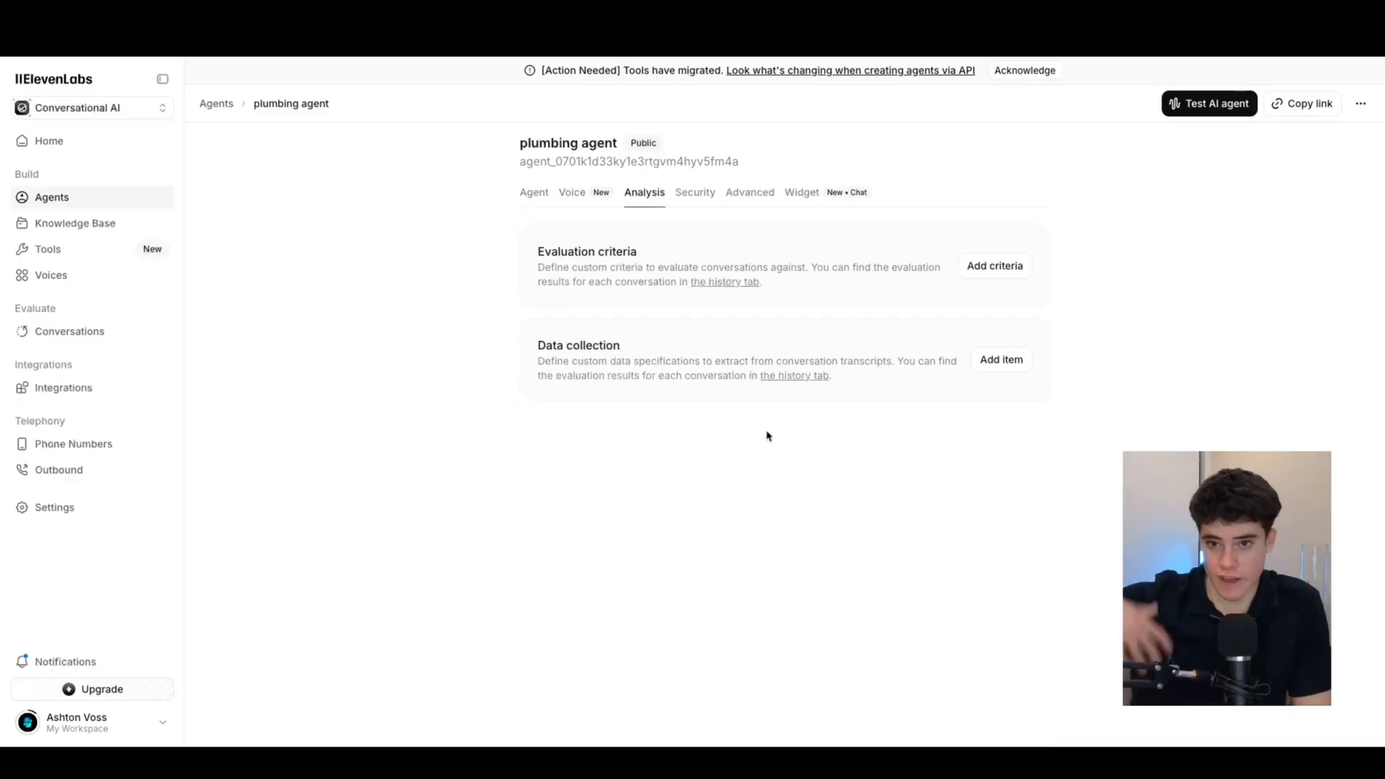
click(685, 202)
scroll(608, 462, down, 6)
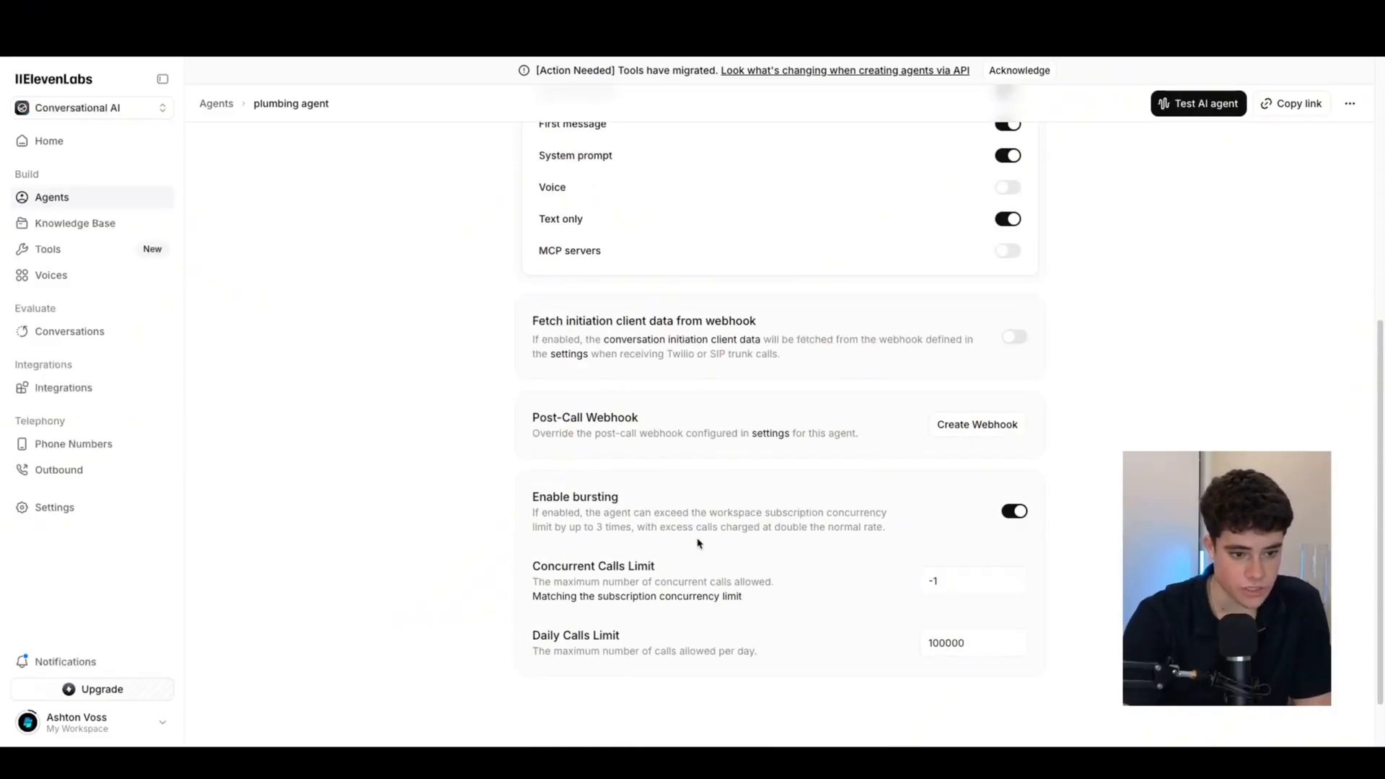
scroll(644, 473, up, 6)
click(750, 202)
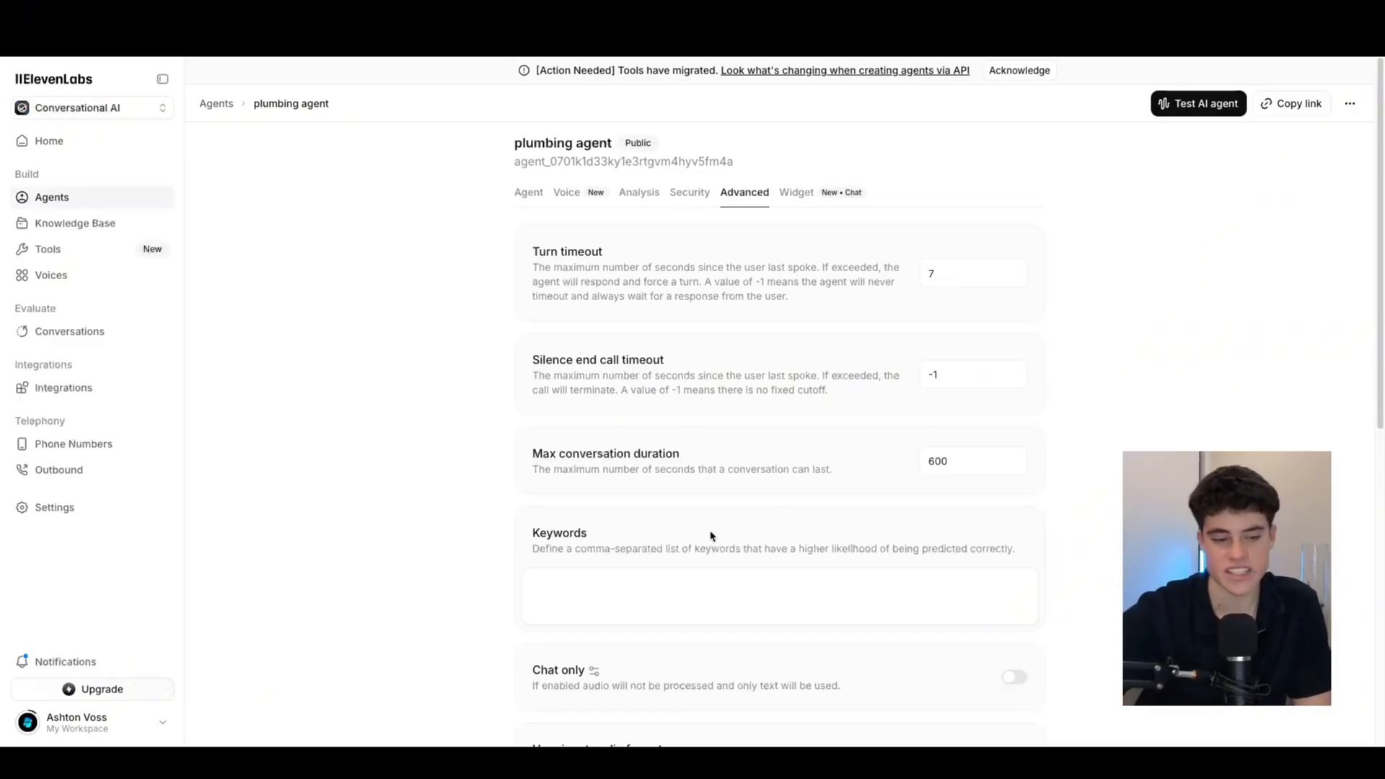
scroll(711, 535, down, 4)
scroll(674, 516, up, 4)
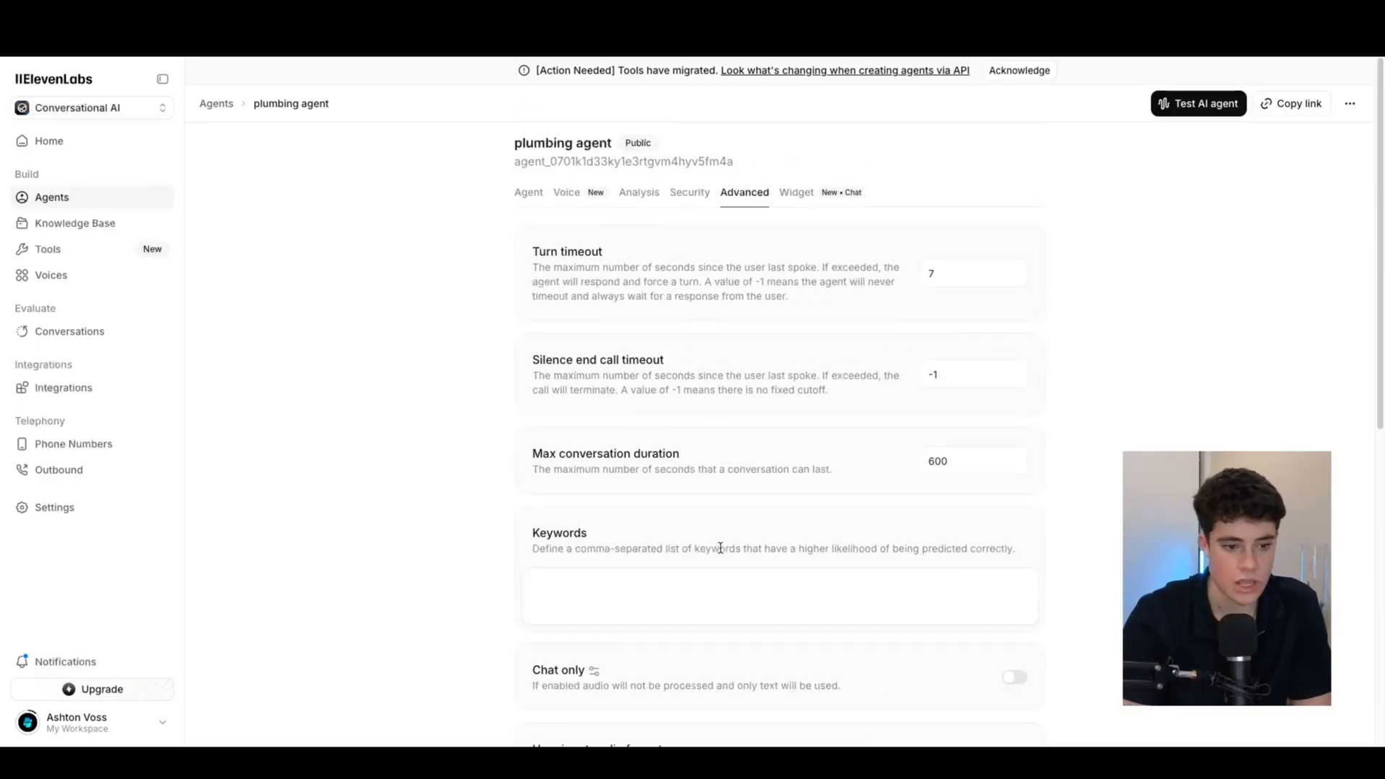
Check the Widget settings, then return to the Agent tab's default language list
click(798, 193)
scroll(618, 527, down, 5)
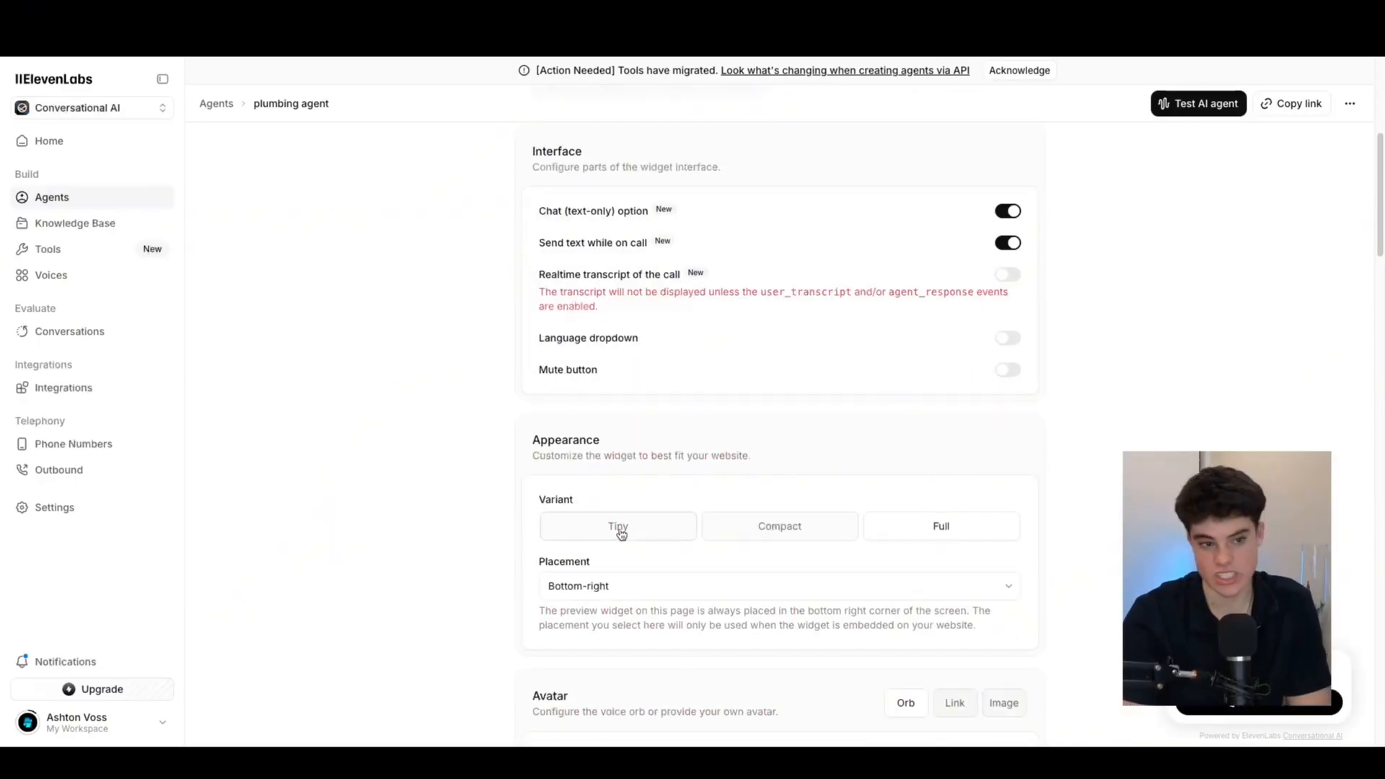
scroll(756, 331, up, 5)
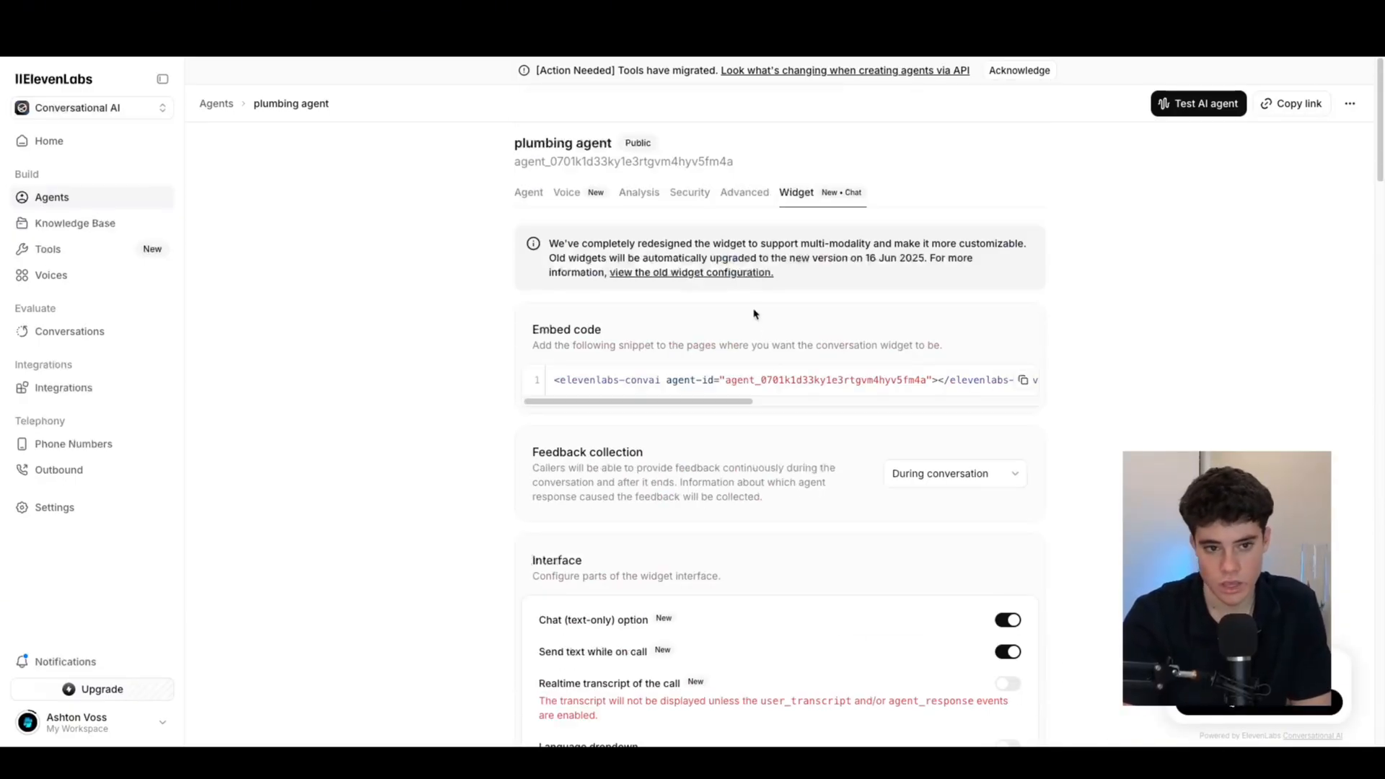
click(753, 200)
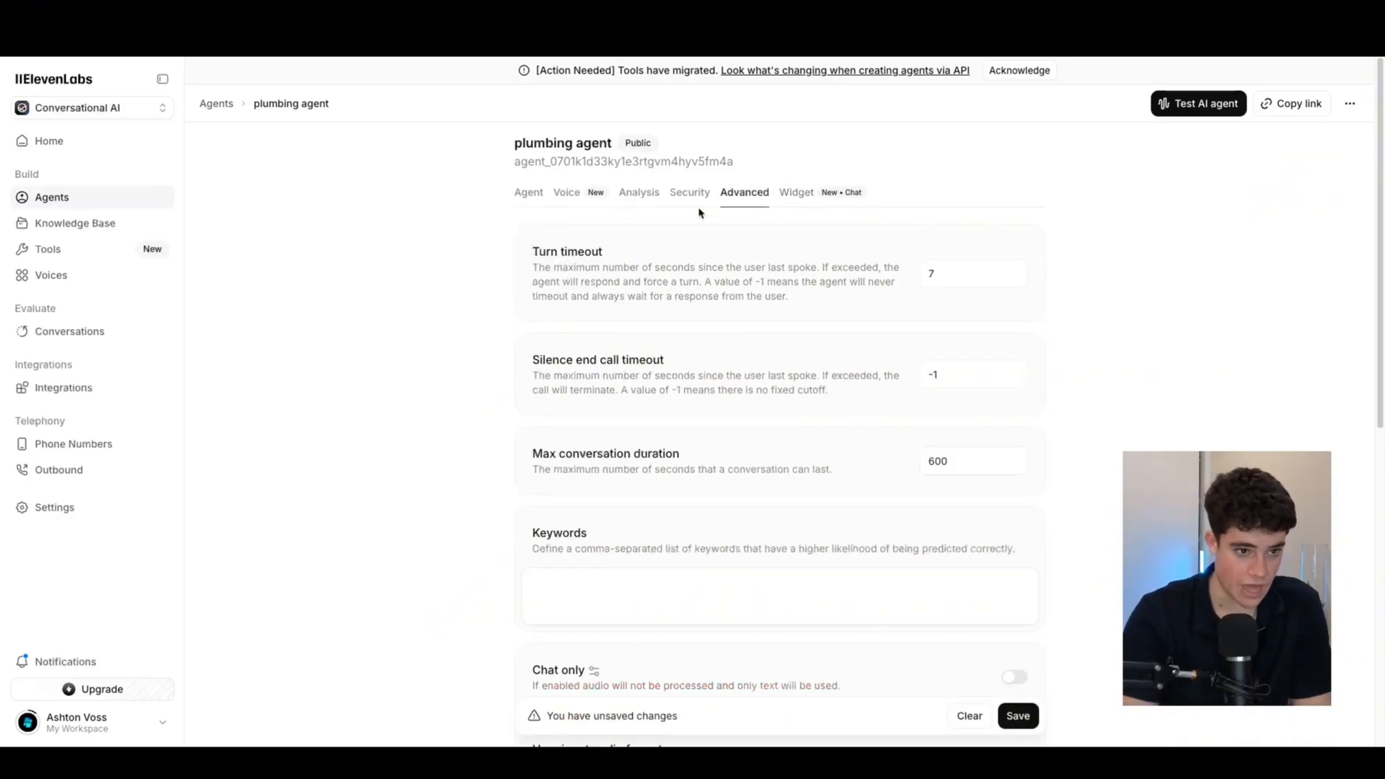
scroll(719, 358, down, 8)
scroll(680, 333, up, 8)
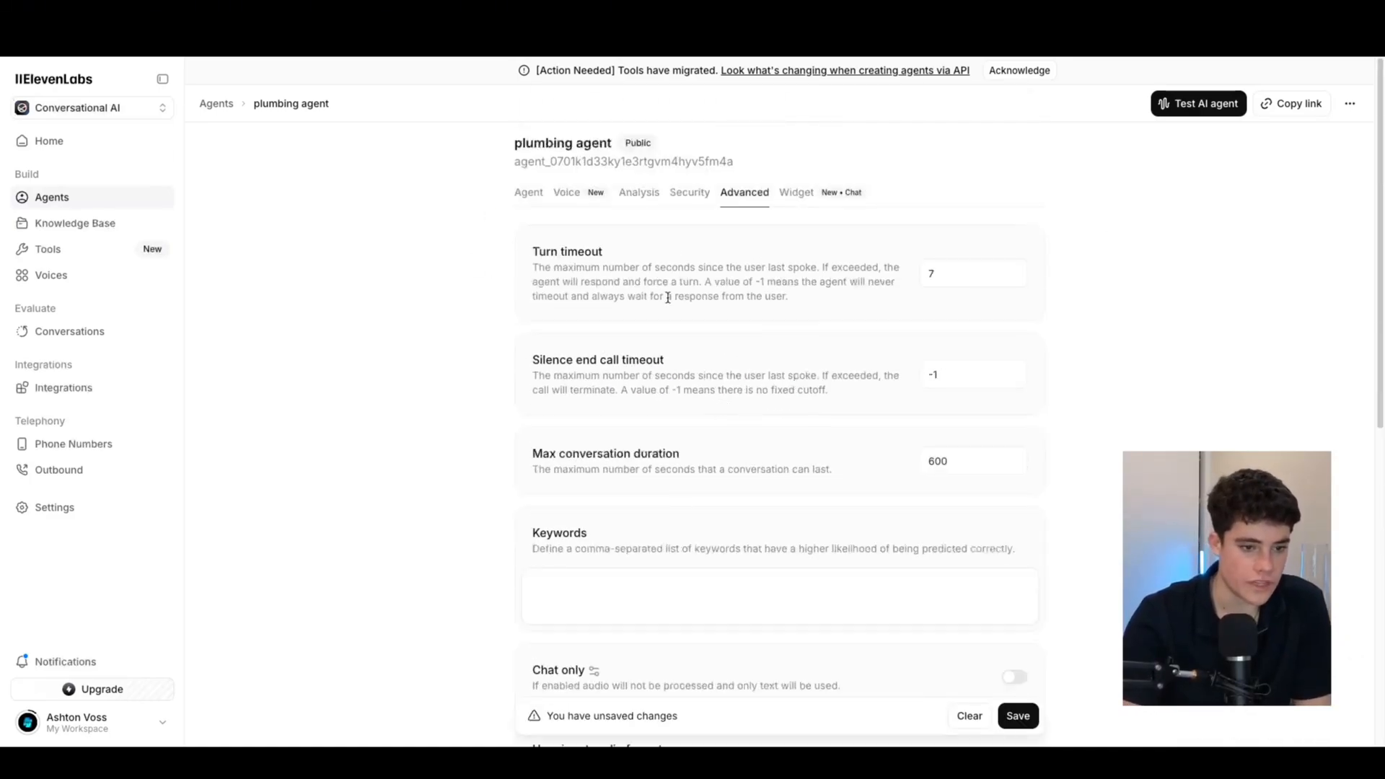
click(528, 194)
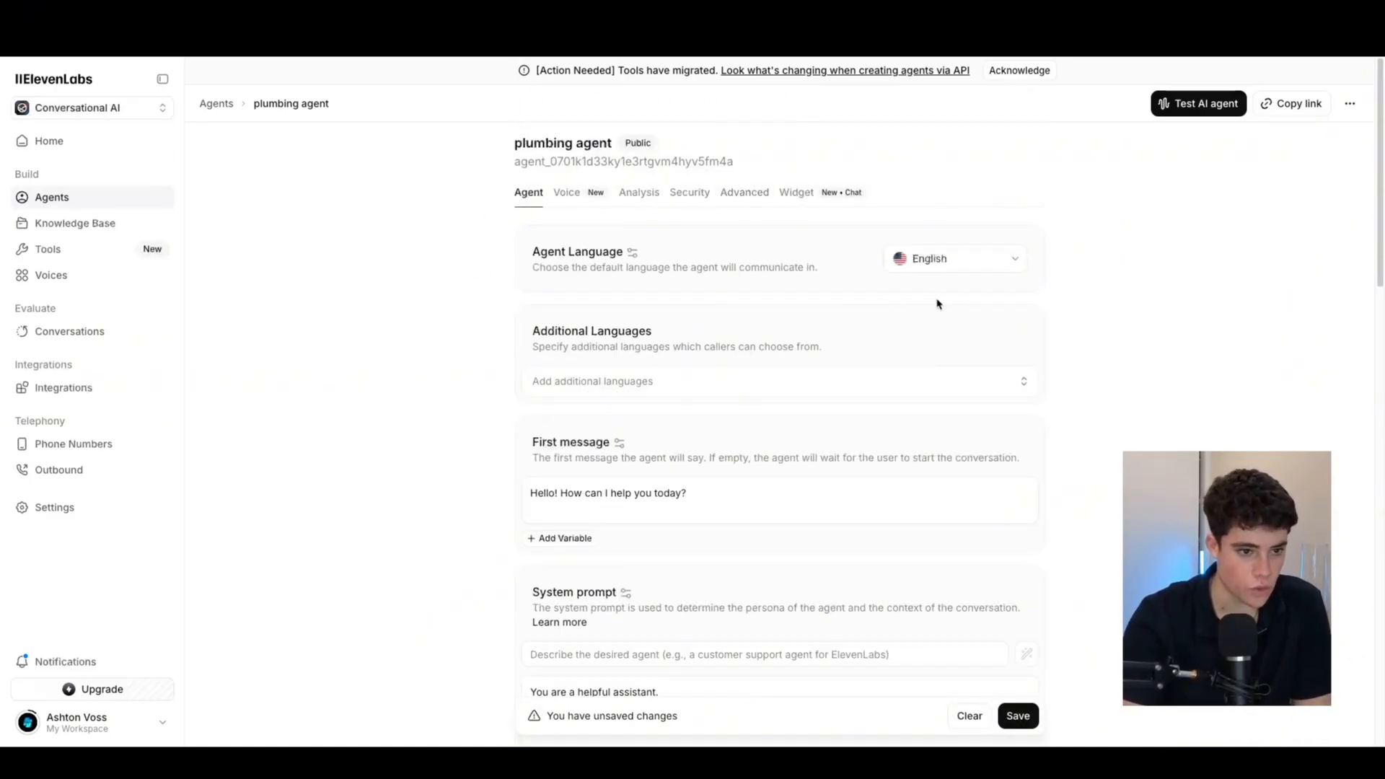
click(950, 270)
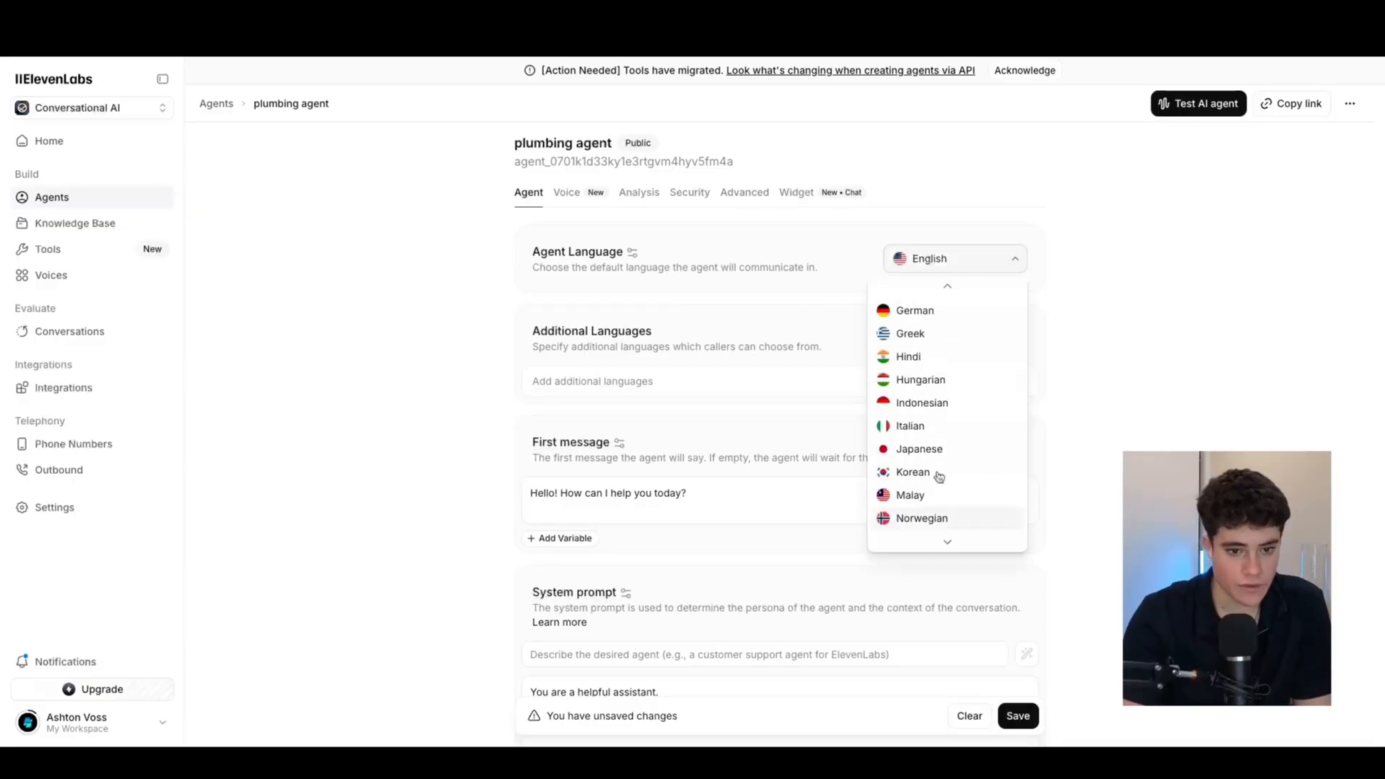
click(930, 355)
click(935, 259)
scroll(936, 339, up, 5)
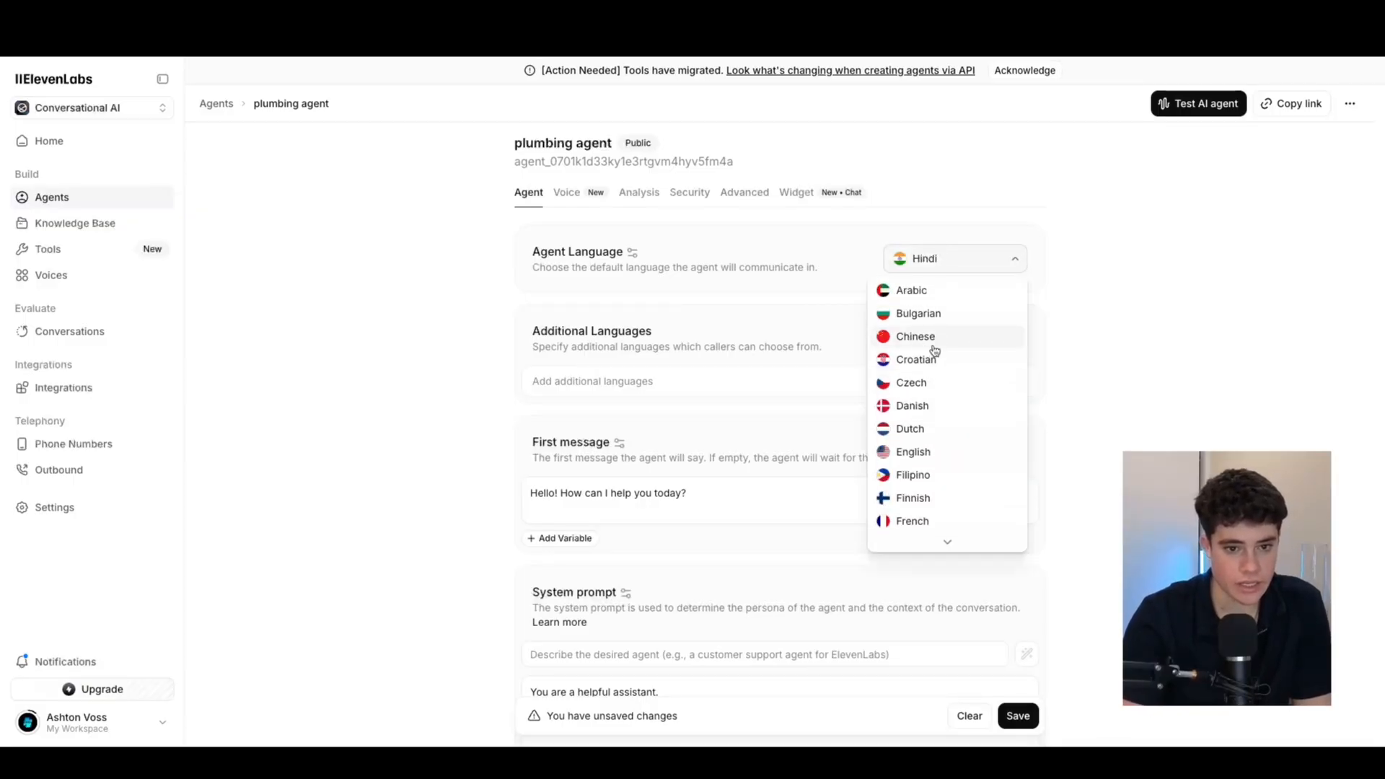
scroll(940, 505, down, 1)
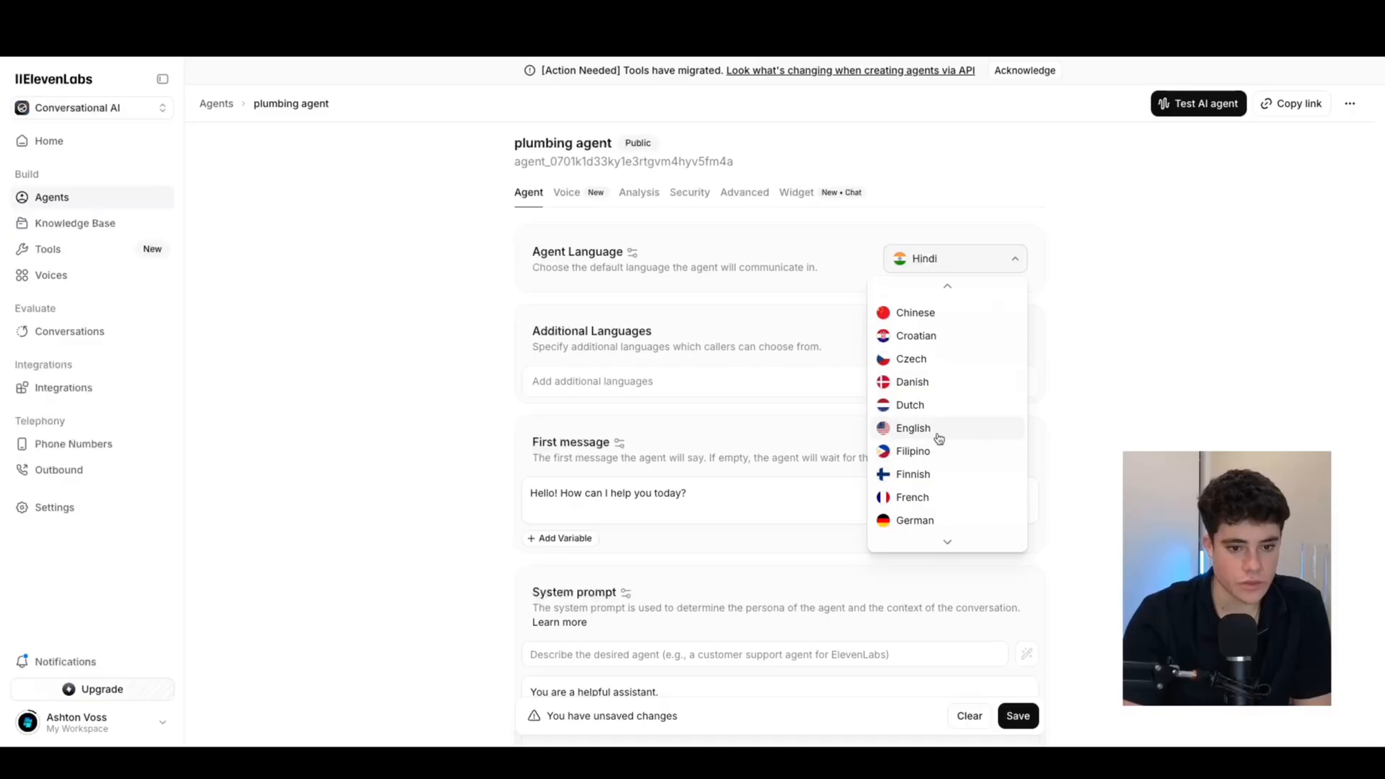
click(937, 434)
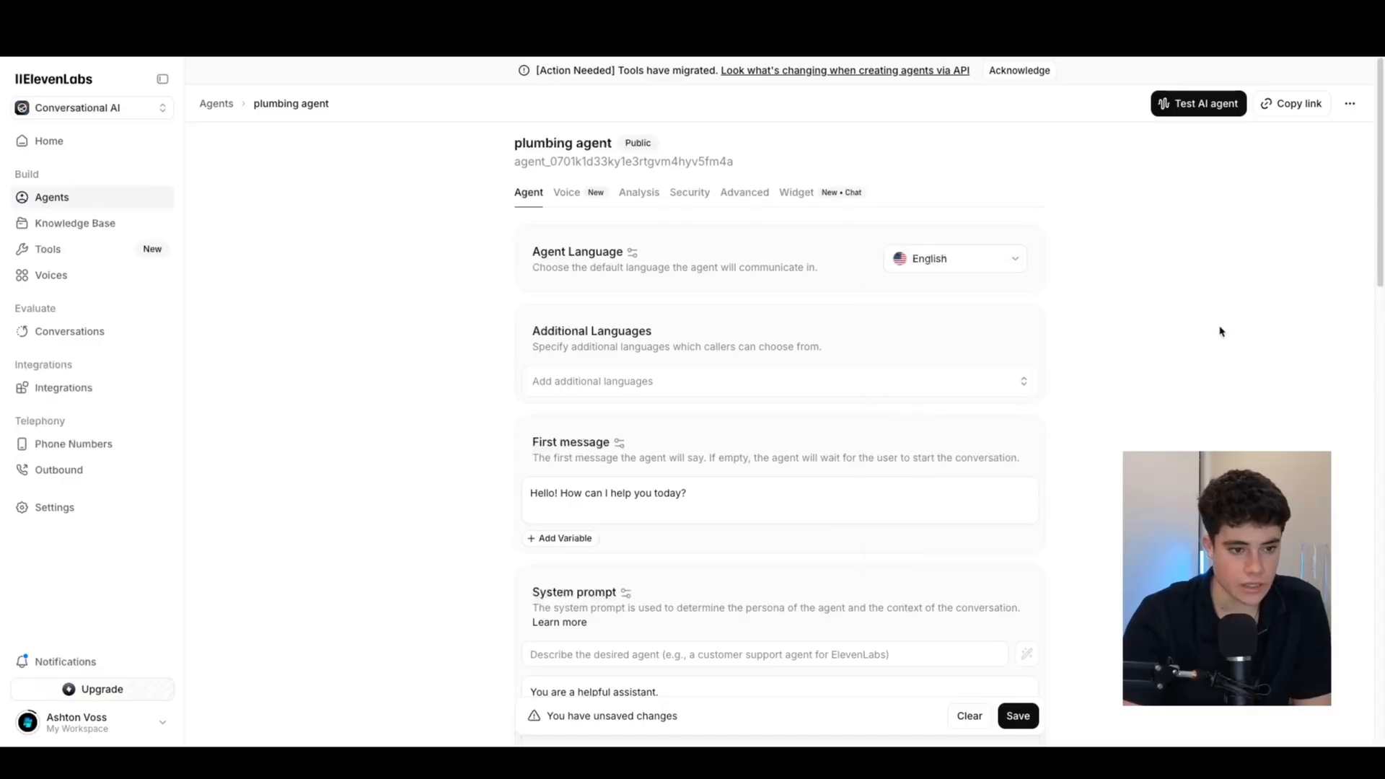
Add Spanish as an additional language and switch on automatic language detection
click(872, 392)
scroll(725, 559, down, 5)
scroll(655, 507, up, 3)
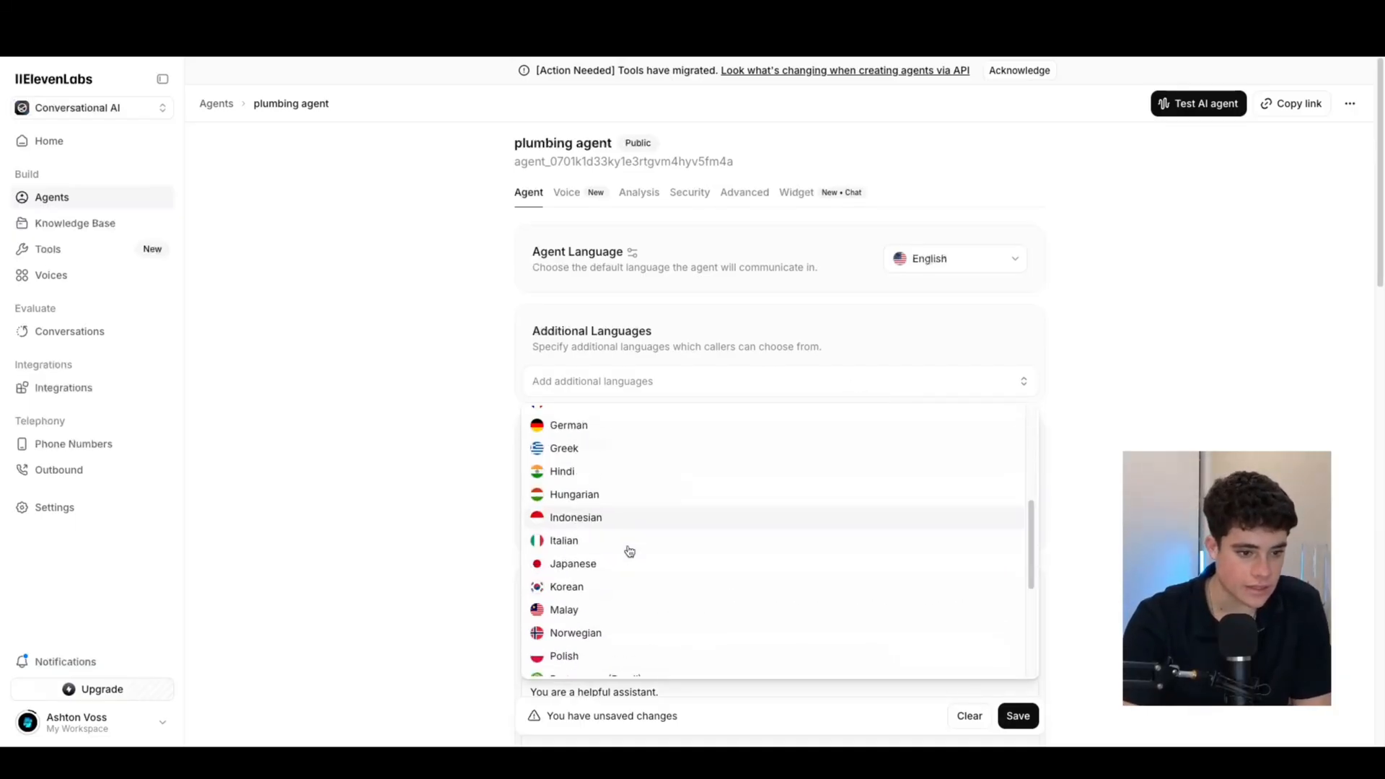
scroll(613, 592, down, 6)
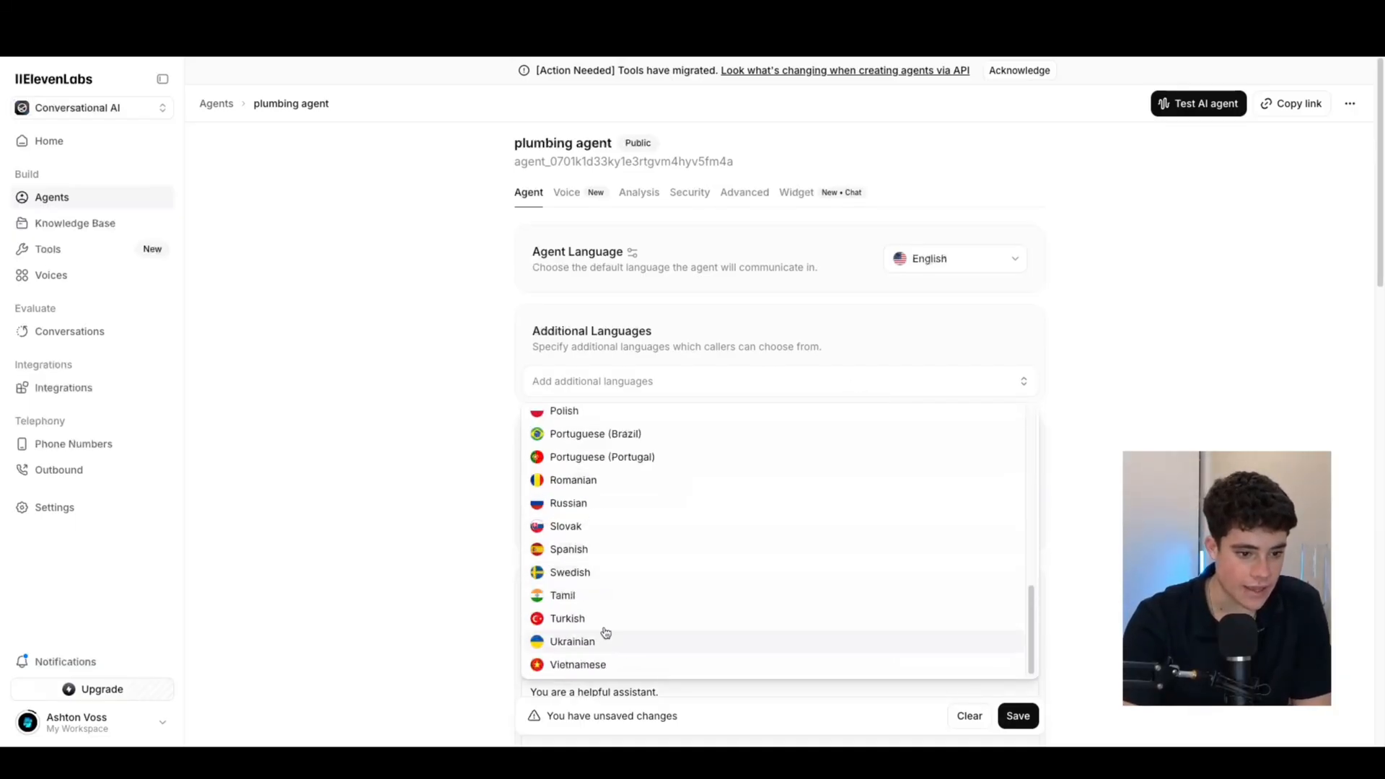
click(583, 552)
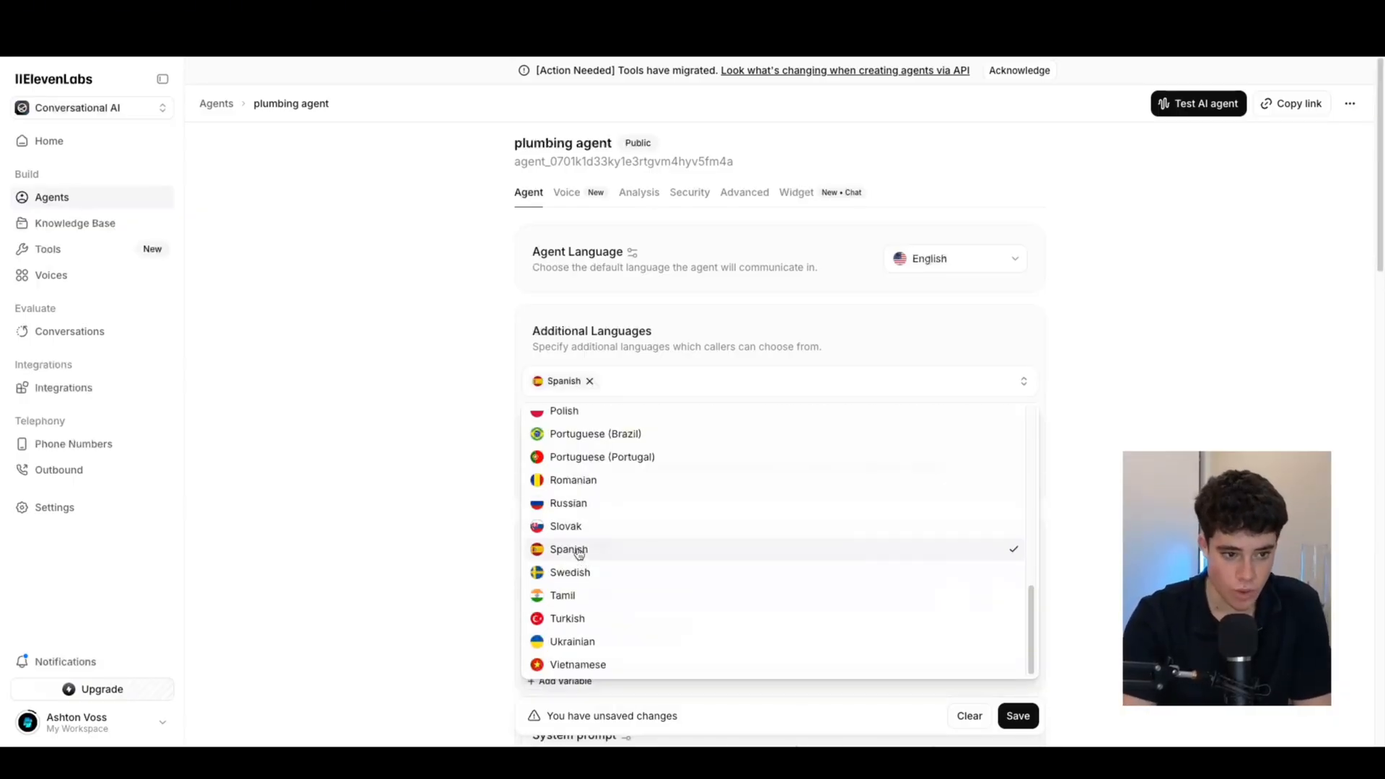
click(1120, 429)
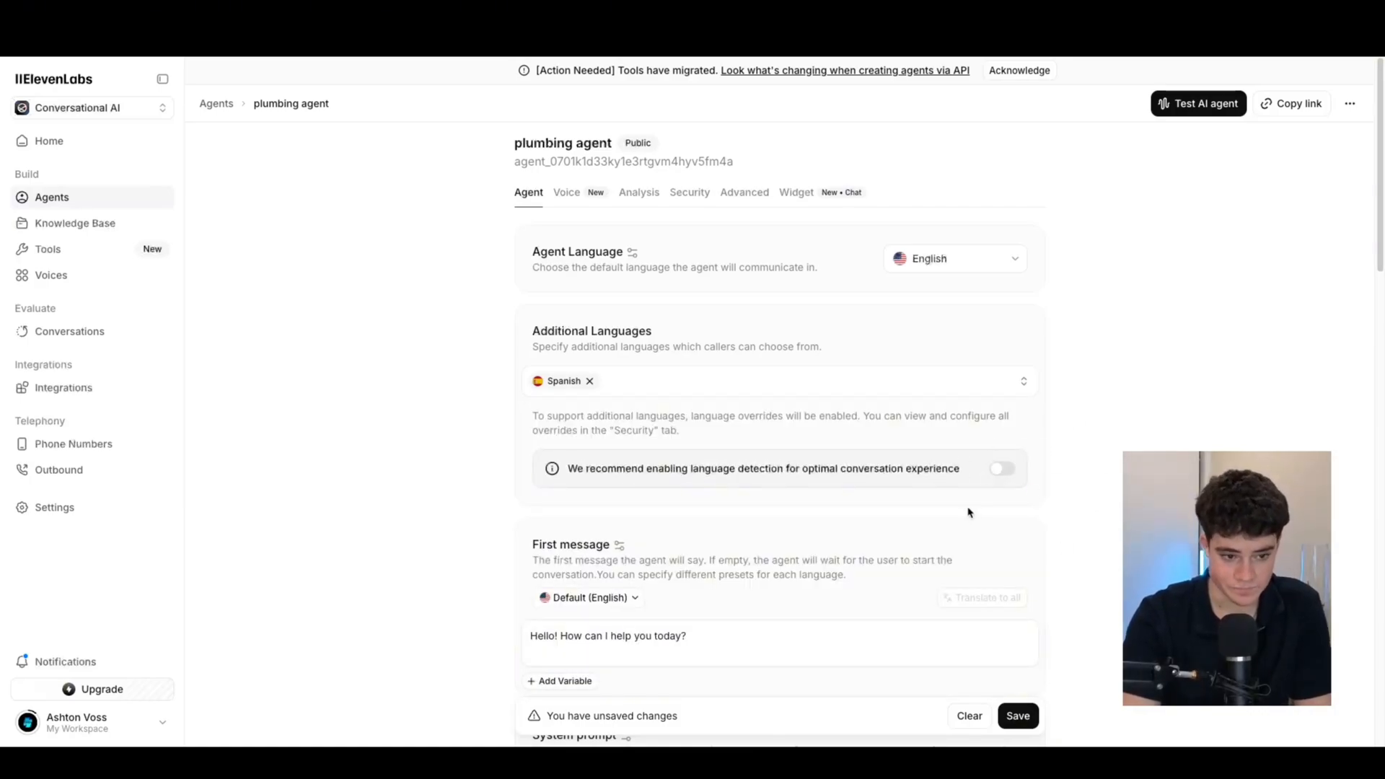
click(1003, 473)
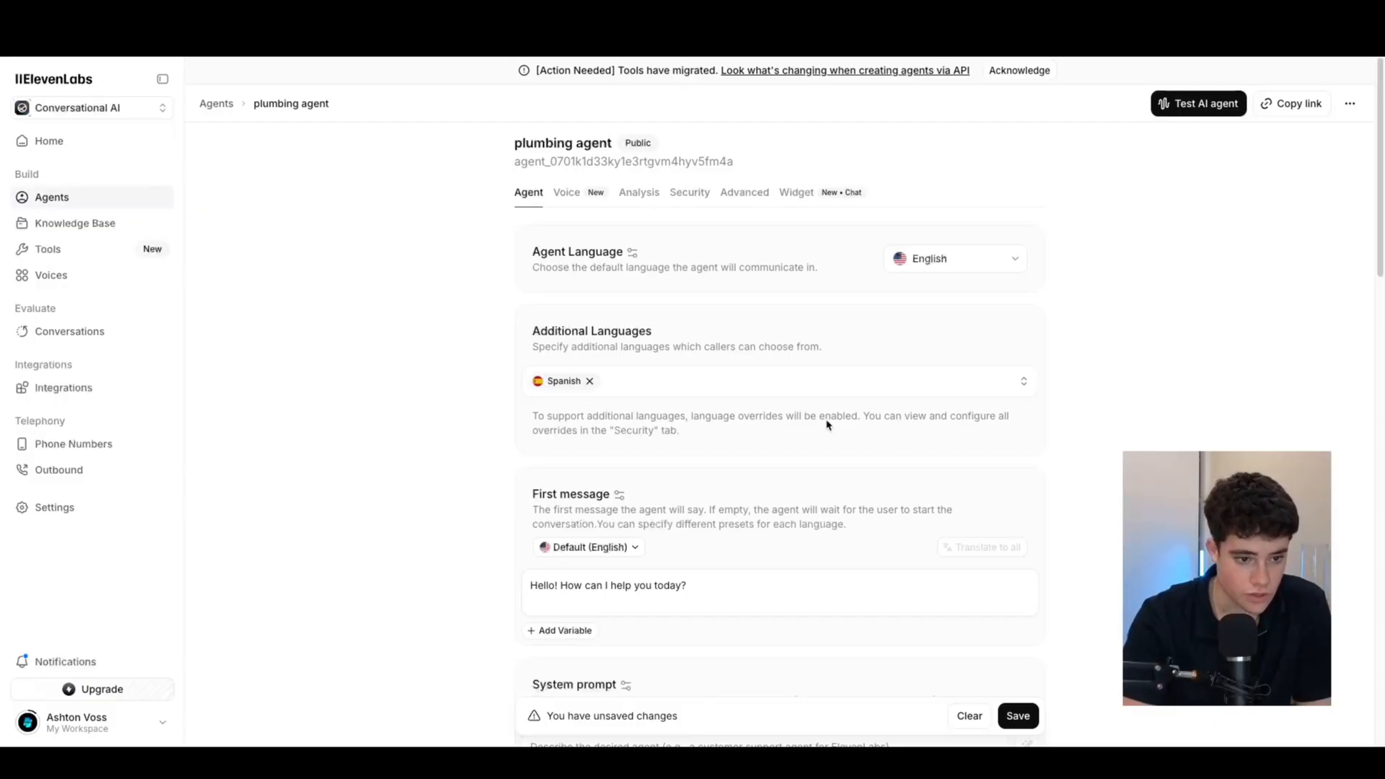
scroll(797, 557, down, 2)
scroll(613, 361, up, 2)
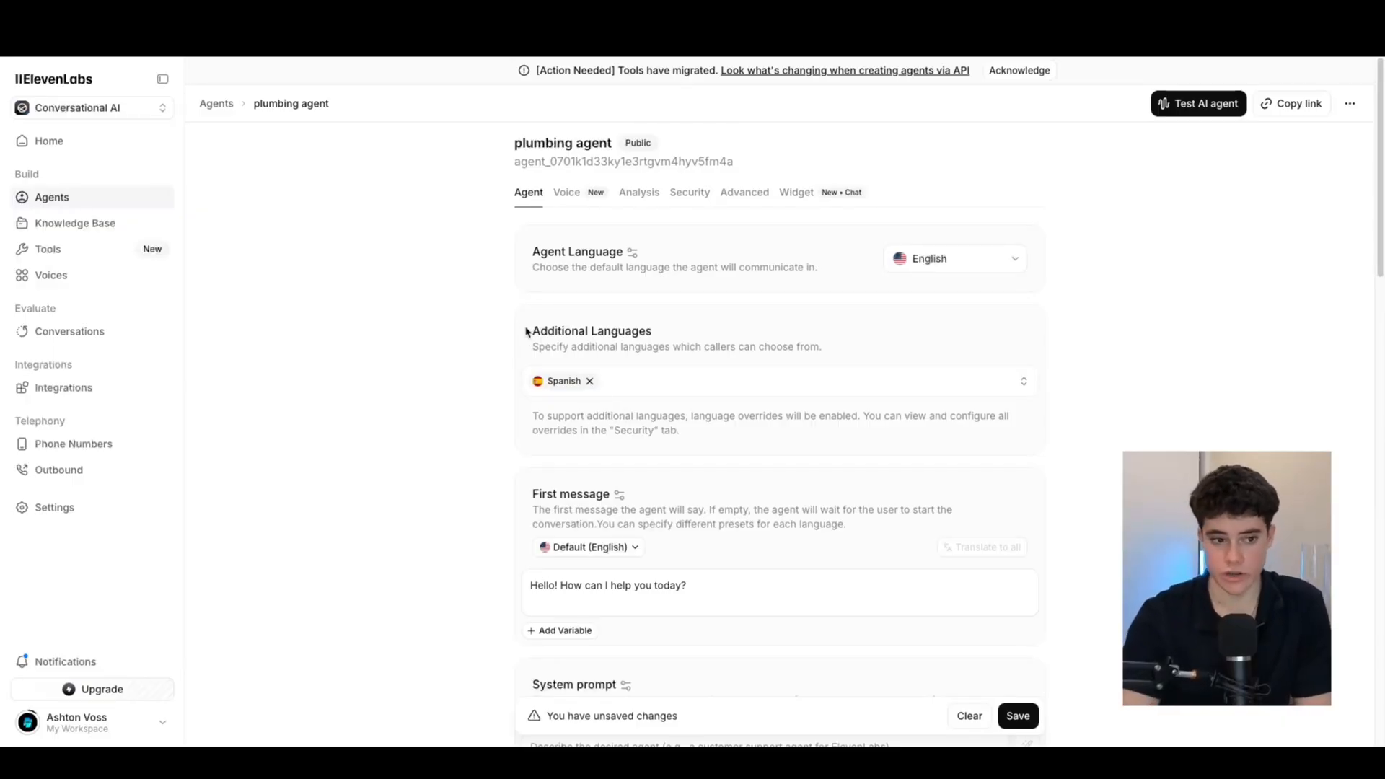
scroll(612, 325, down, 3)
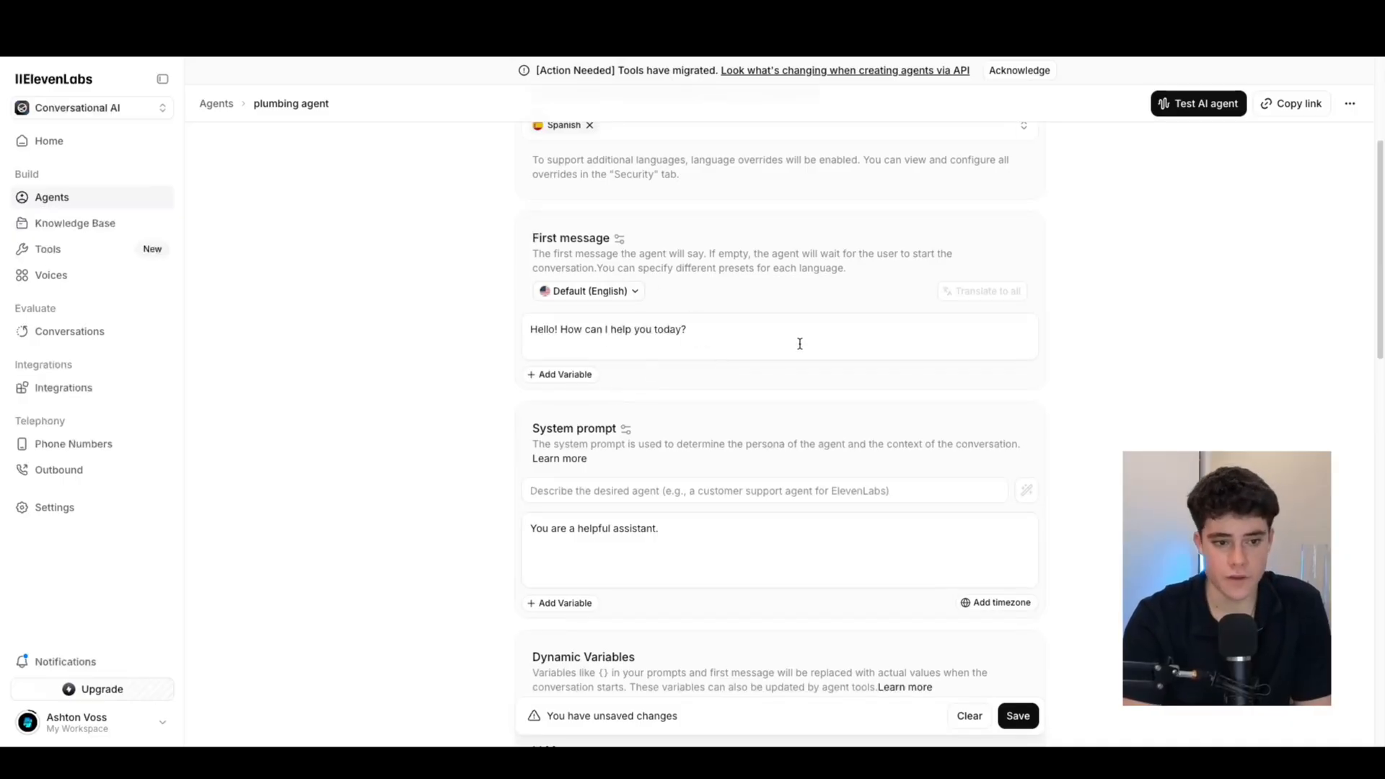
Replace the default first message with Sam's flow fix plumbing greeting asking how to help
triple_click(679, 320)
key(BackSpace)
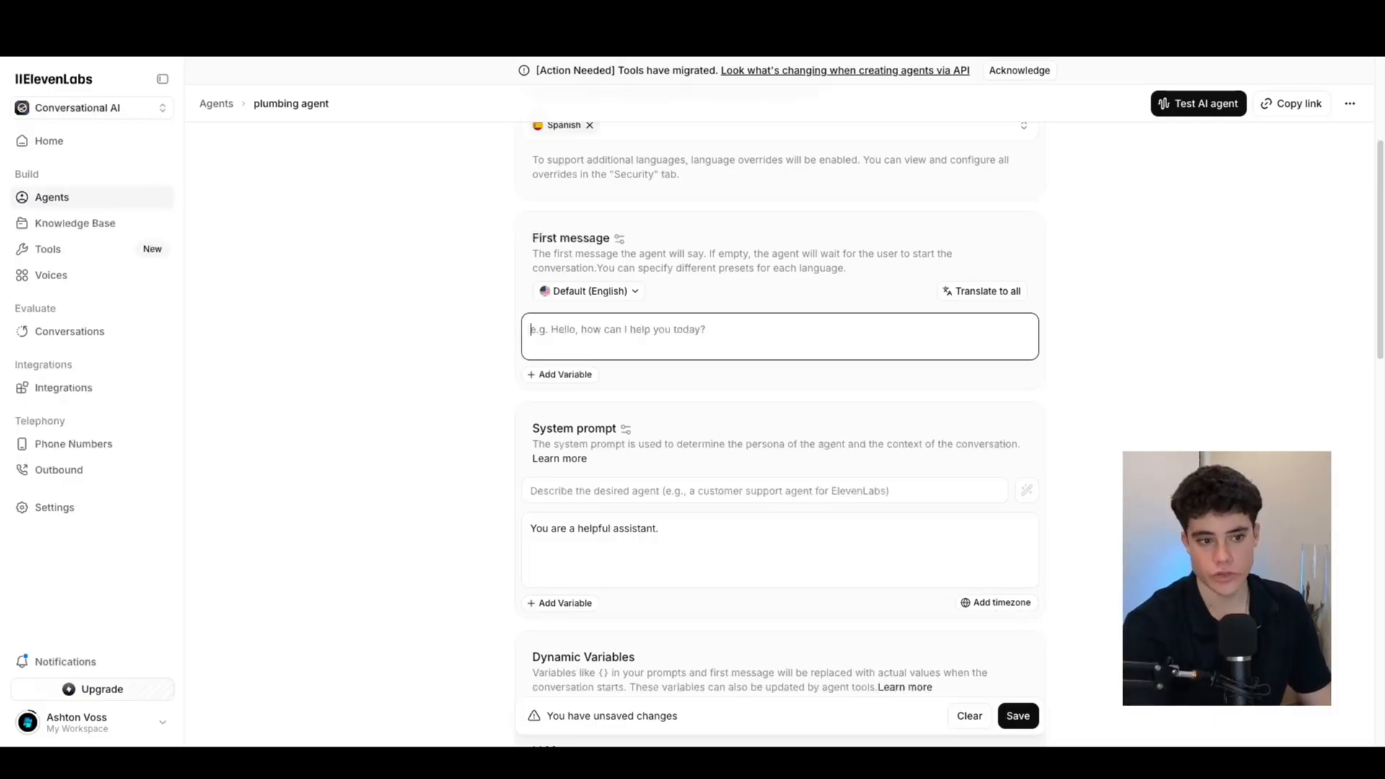
text(Hello)
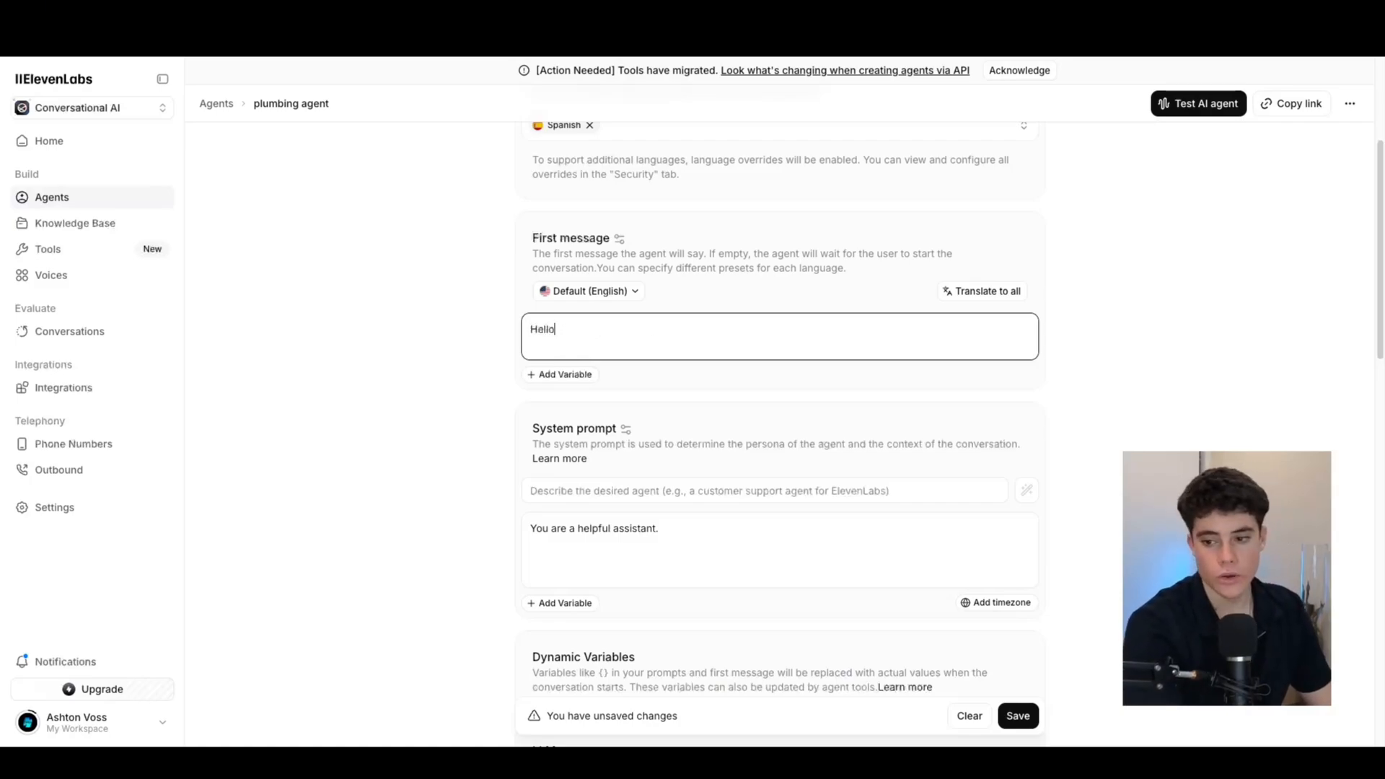
text( you are sa)
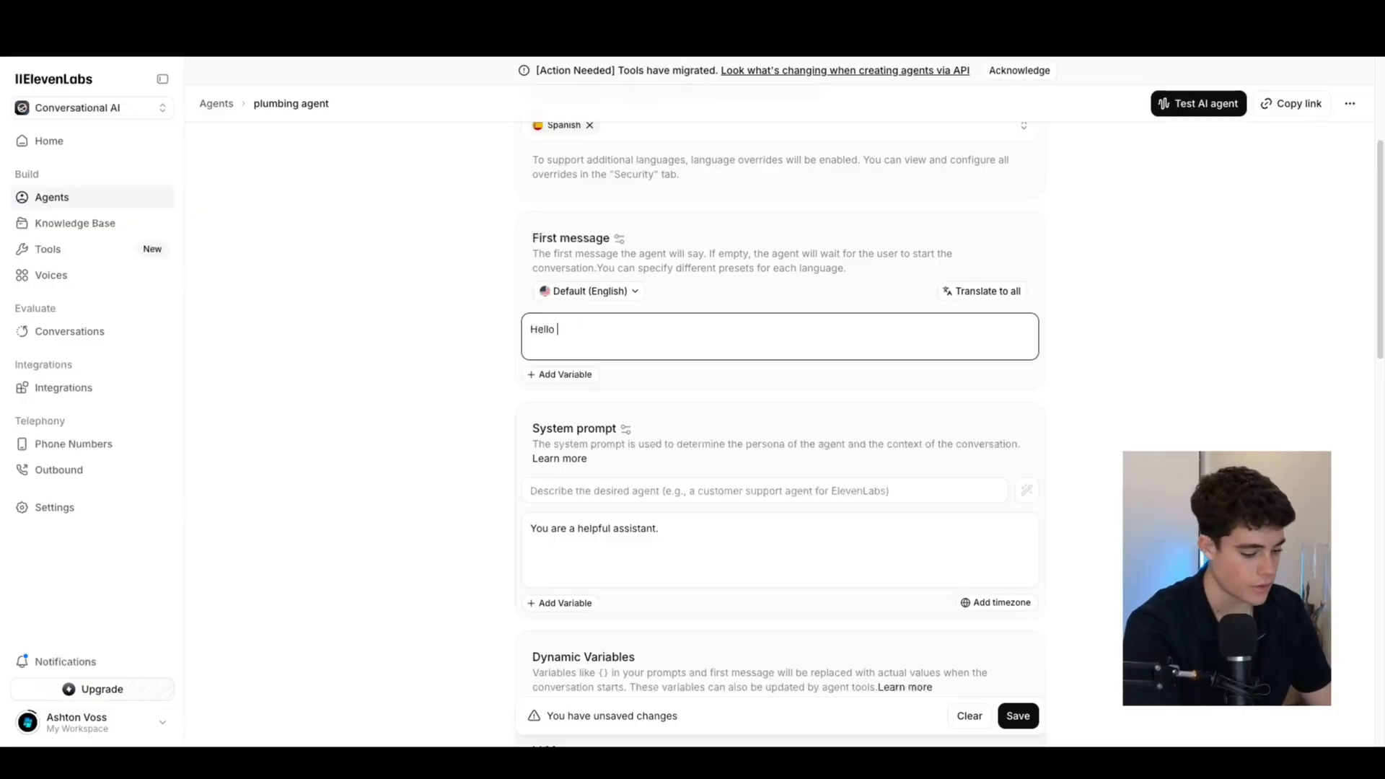
text(this is )
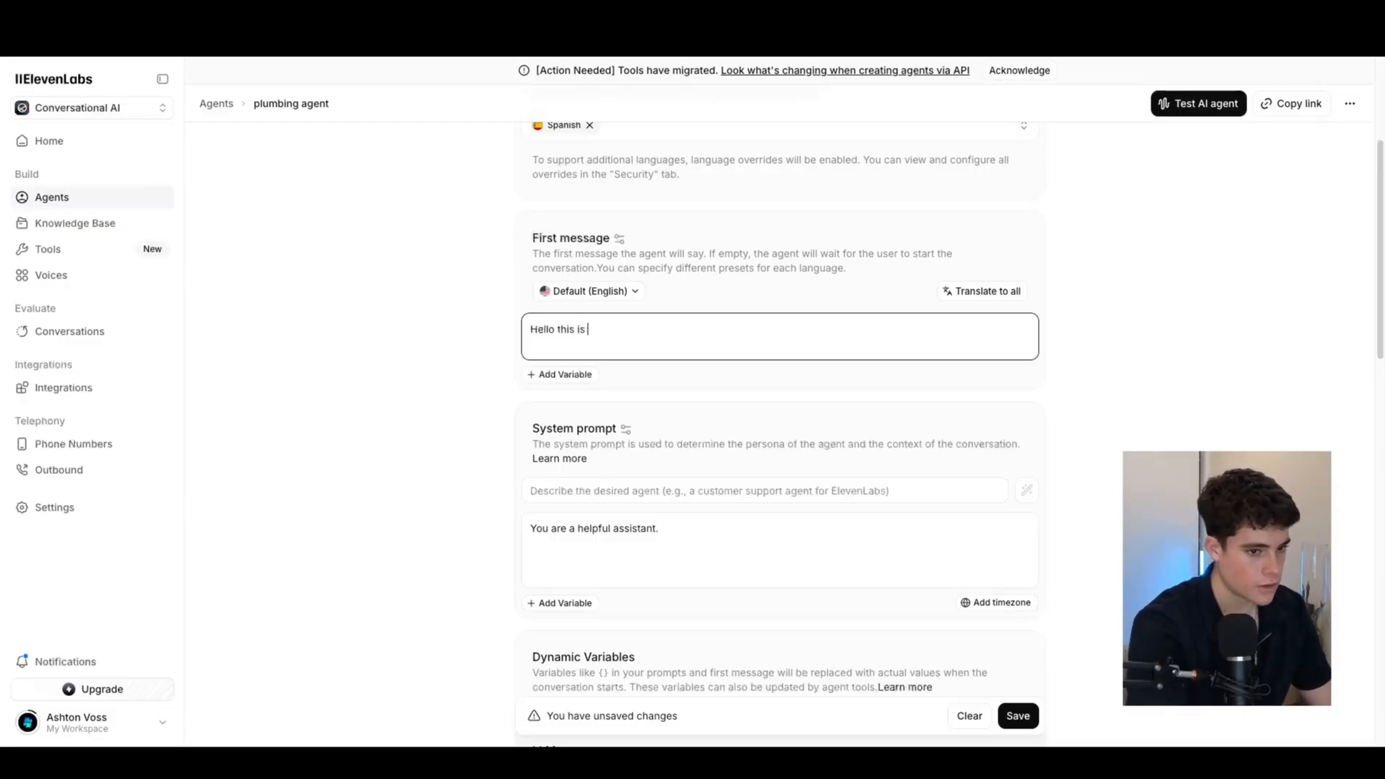
text(sam espeakign from)
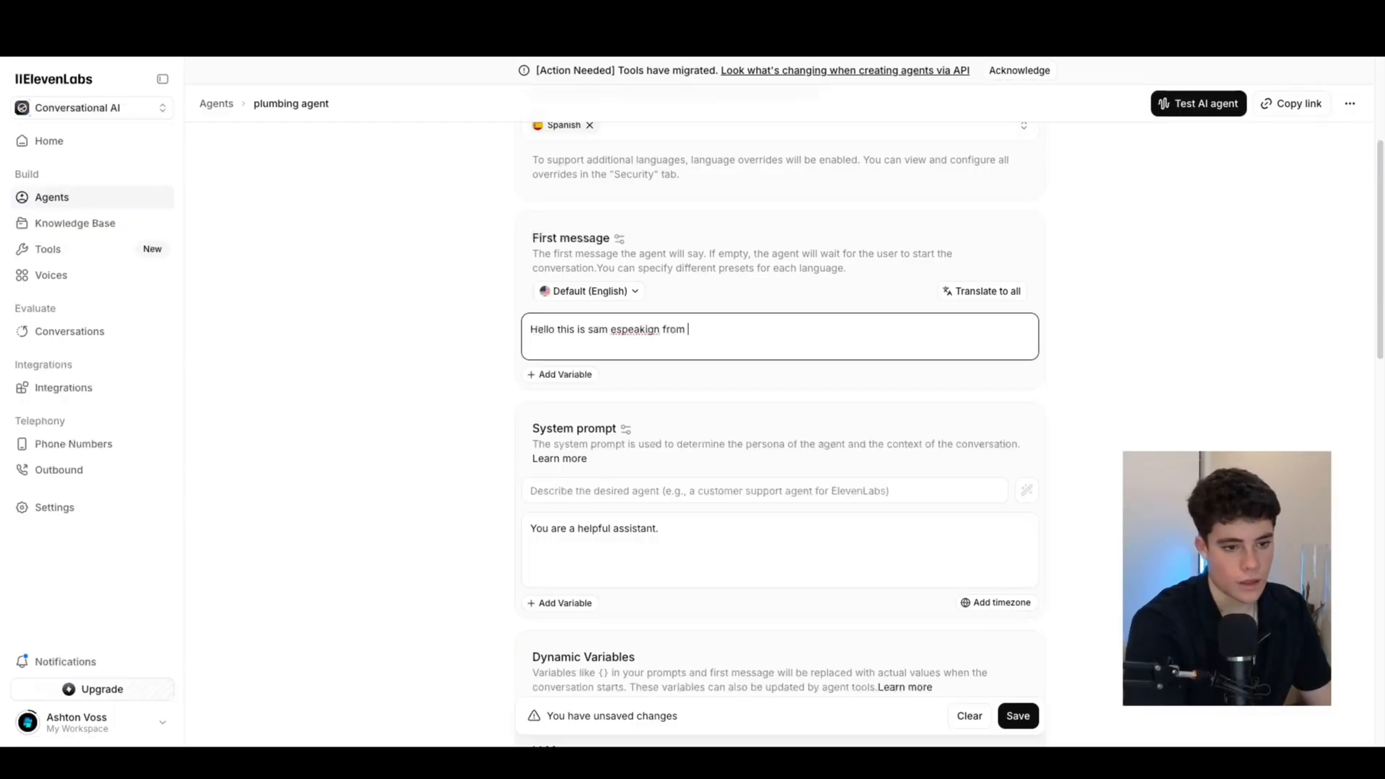
text( flow fix plumbing )
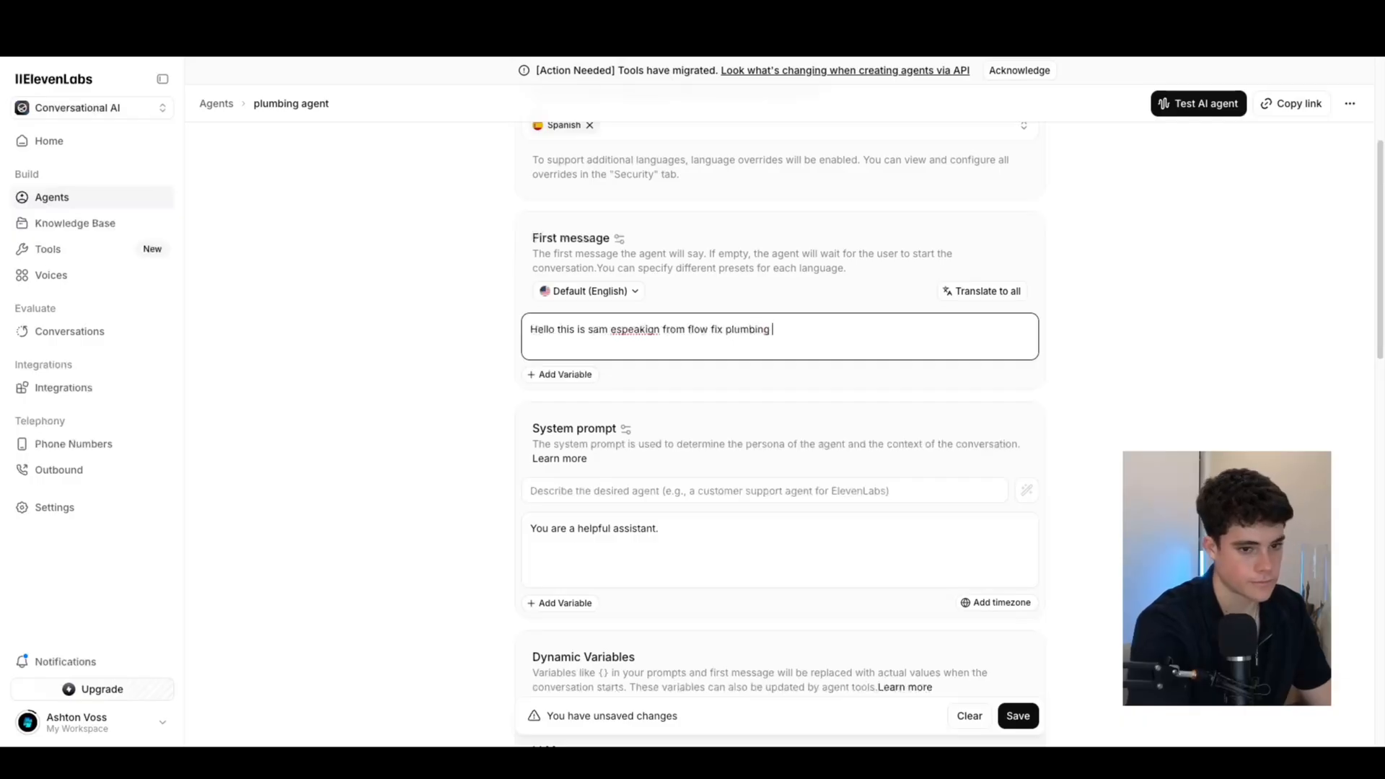
text(how can i hekip)
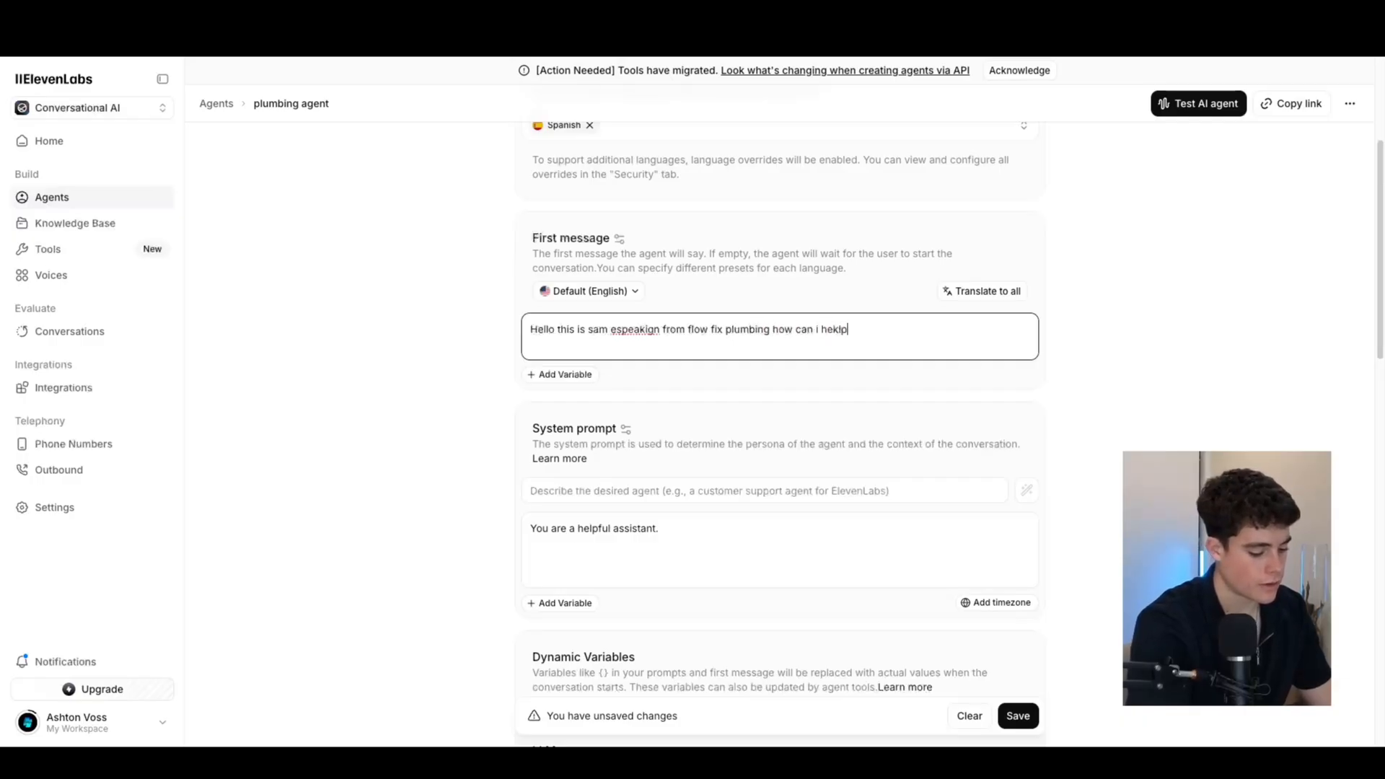
key(BackSpace)
key(BackSpace)
text(p you to)
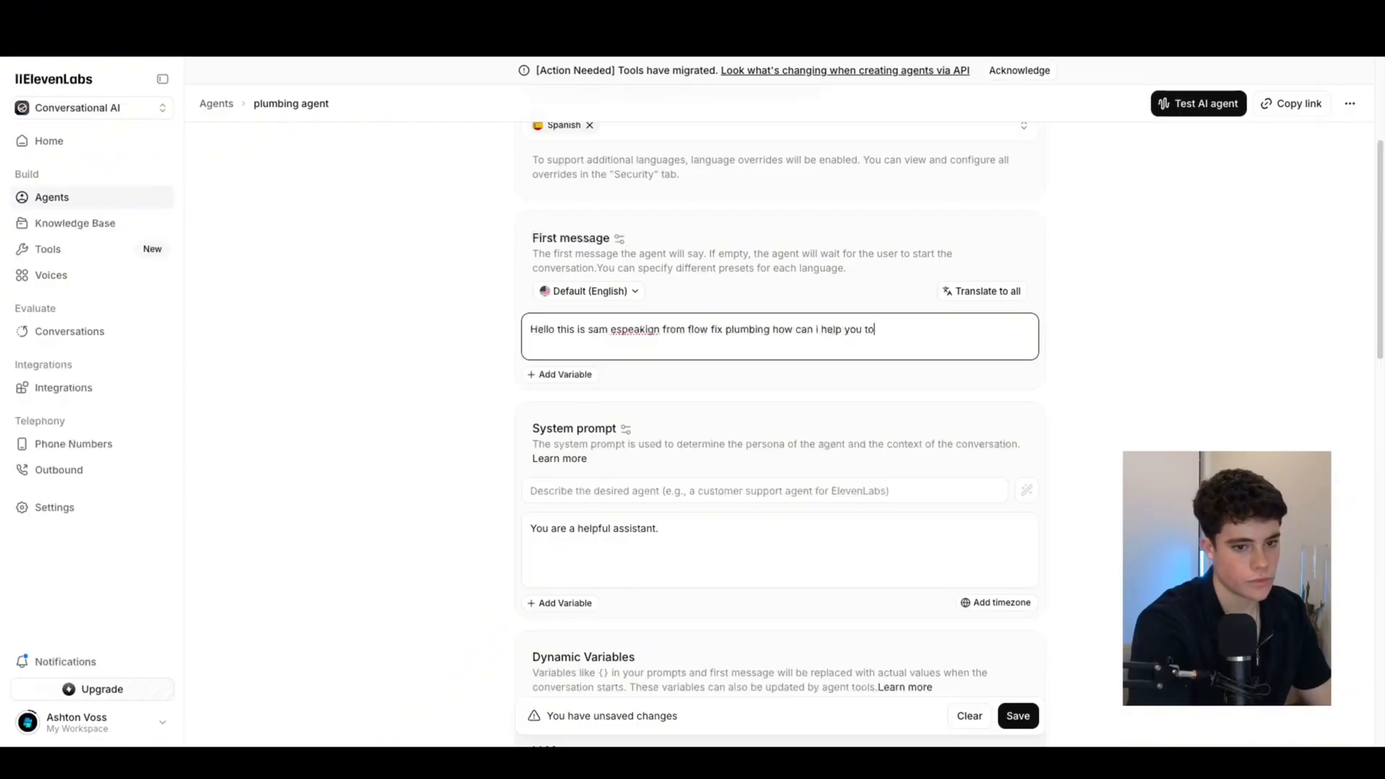
text(day?)
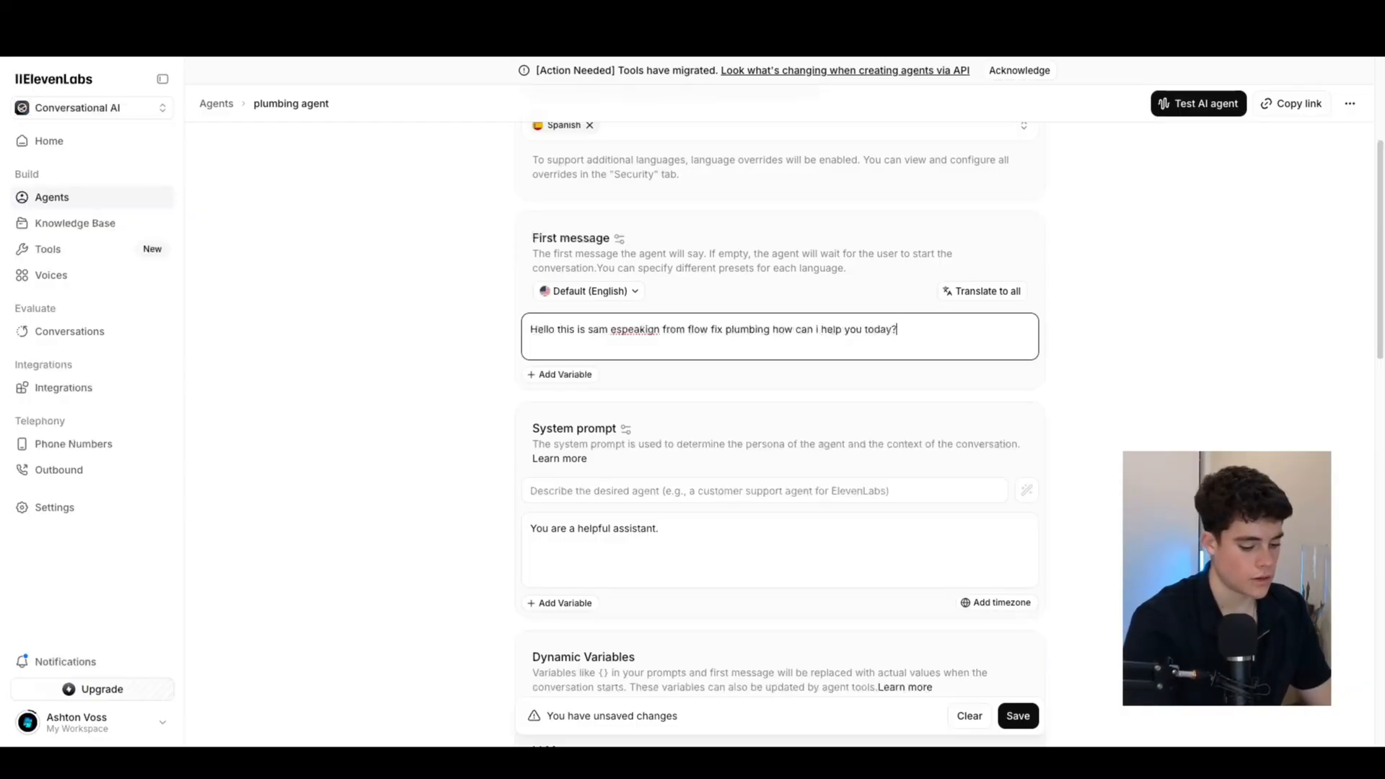
Correct the misspelled 'espeakign' in the greeting to 'speaking'
right_click(632, 334)
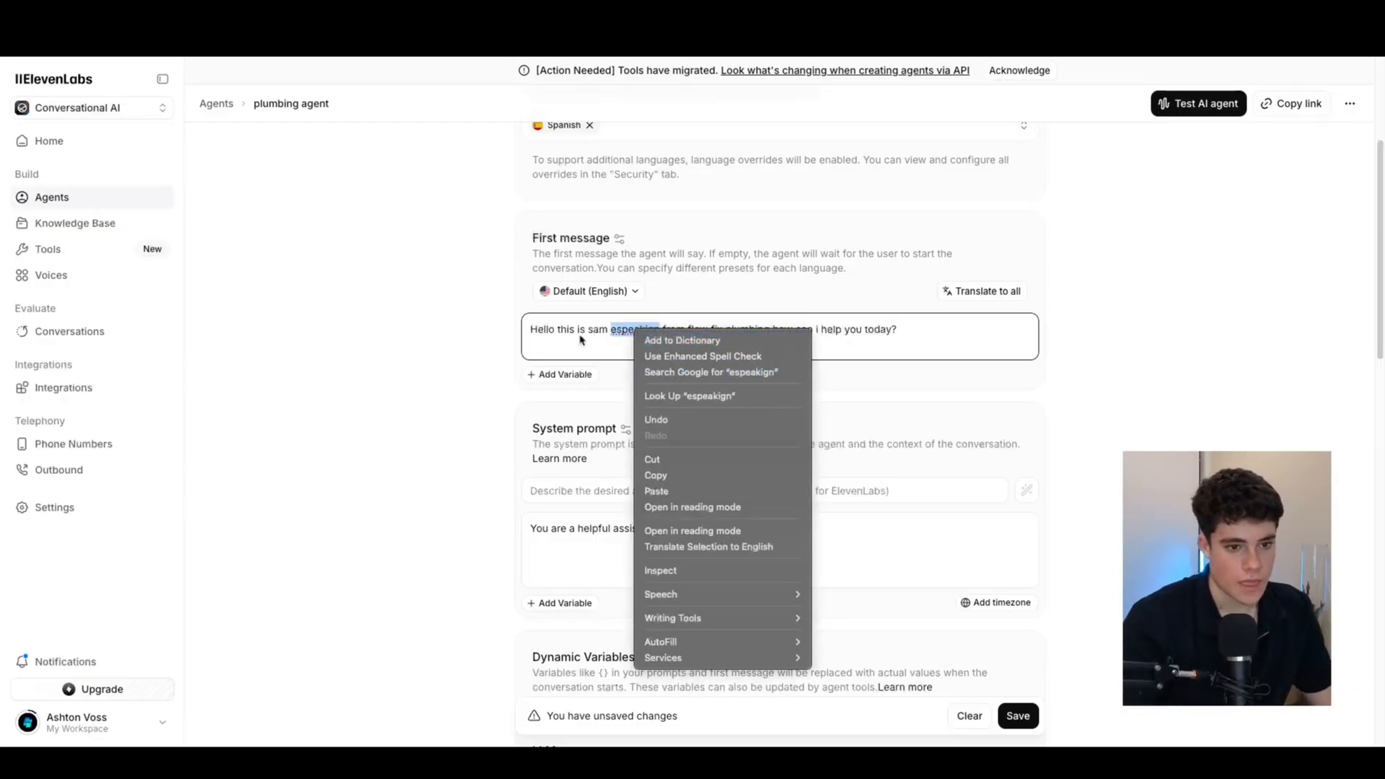
key(Escape)
click(618, 334)
key(BackSpace)
right_click(636, 330)
click(678, 339)
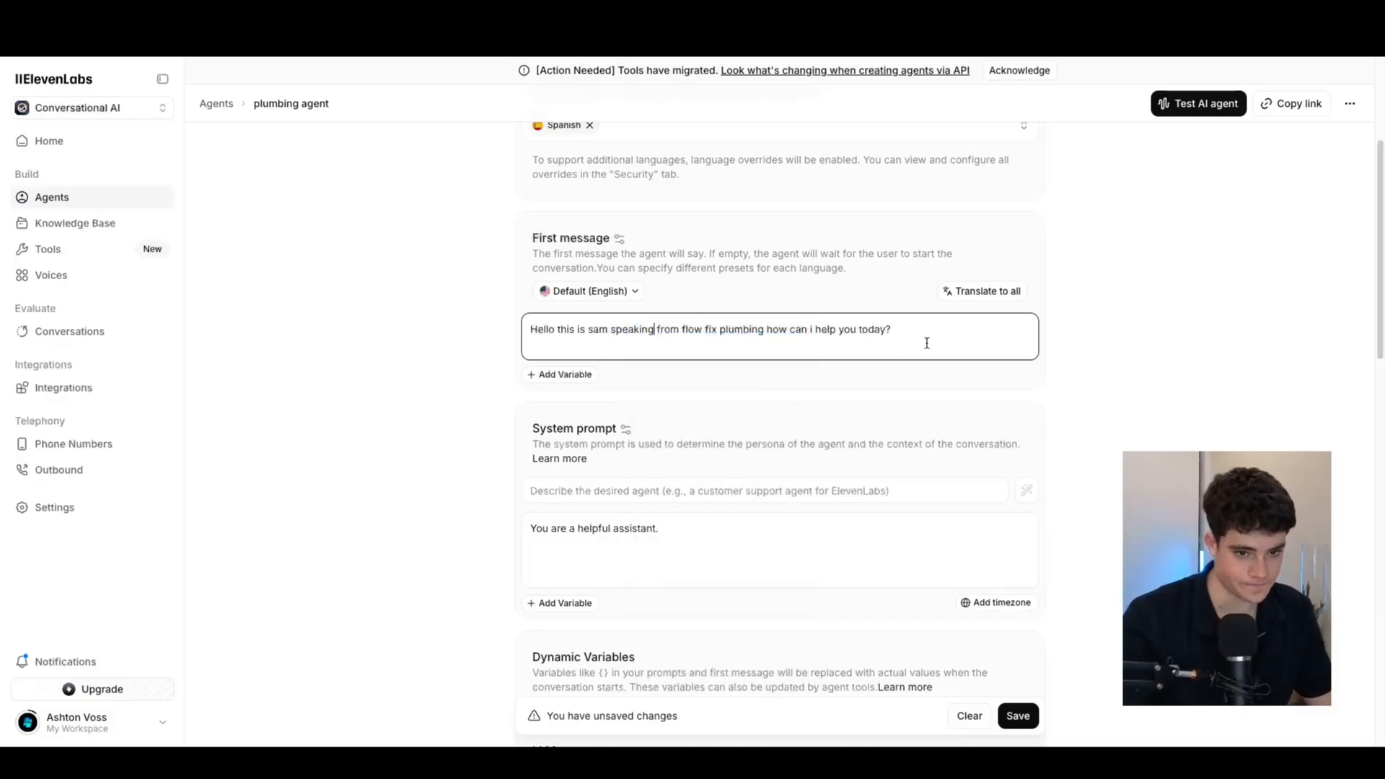
scroll(795, 401, down, 1)
mouse_move(934, 316)
mouse_down()
mouse_move(610, 306)
mouse_move(930, 320)
mouse_up()
click(931, 320)
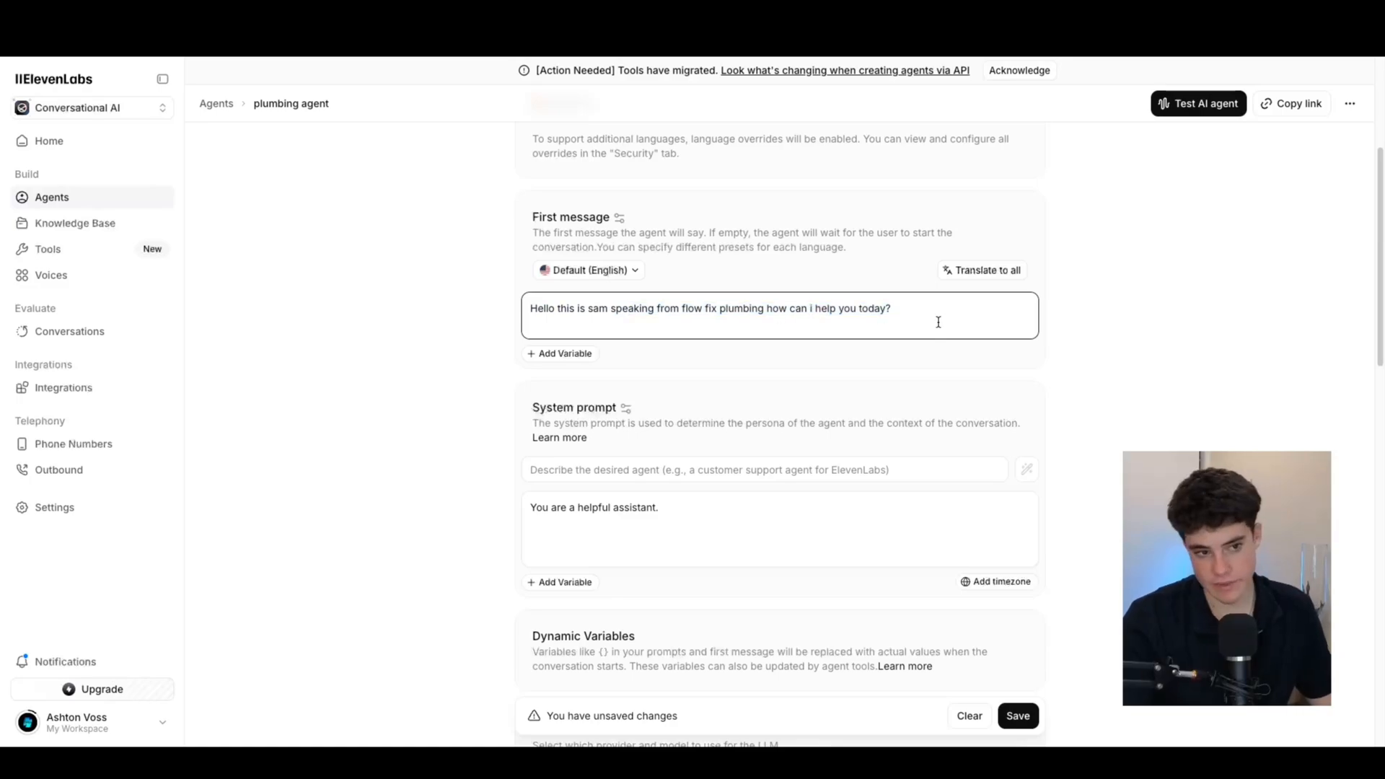
Peek at the greeting's variables list and close it
click(564, 355)
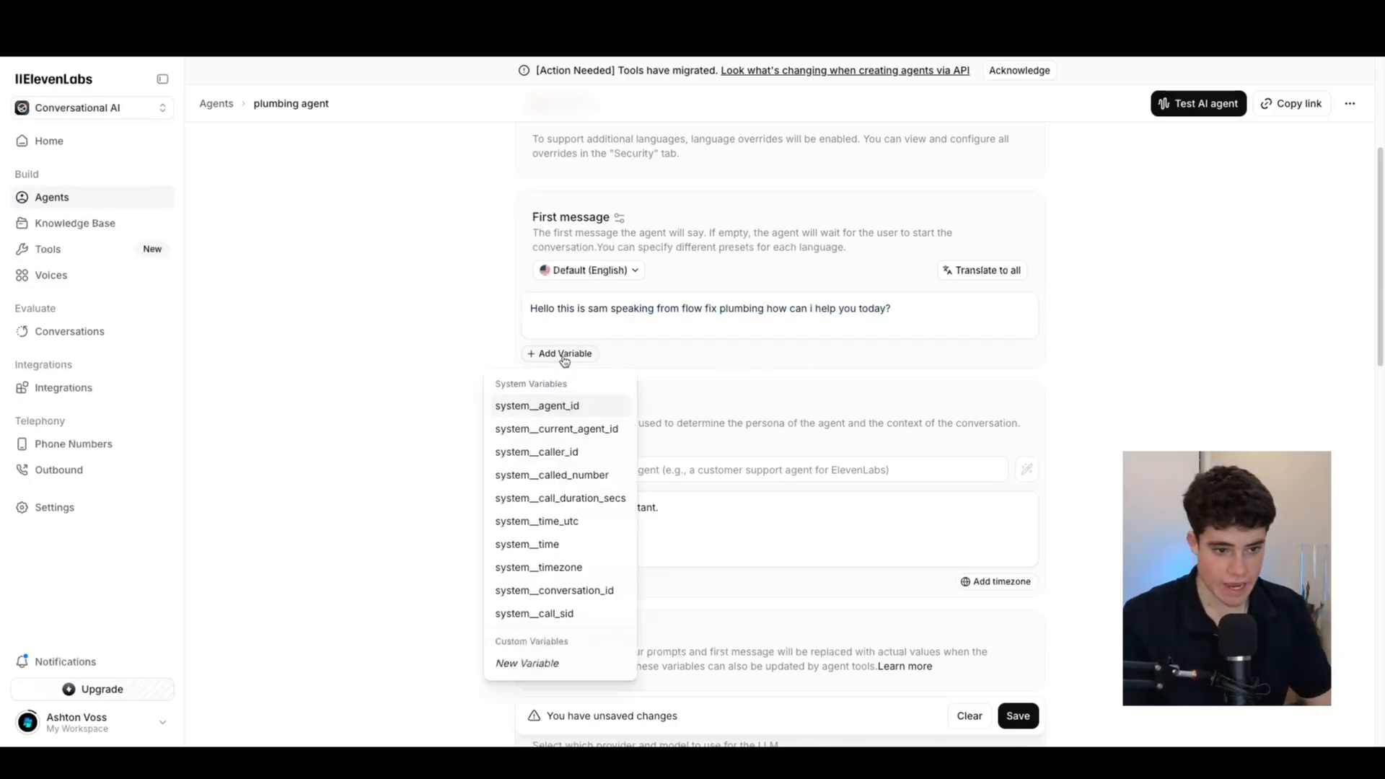
scroll(908, 337, up, 3)
click(1131, 365)
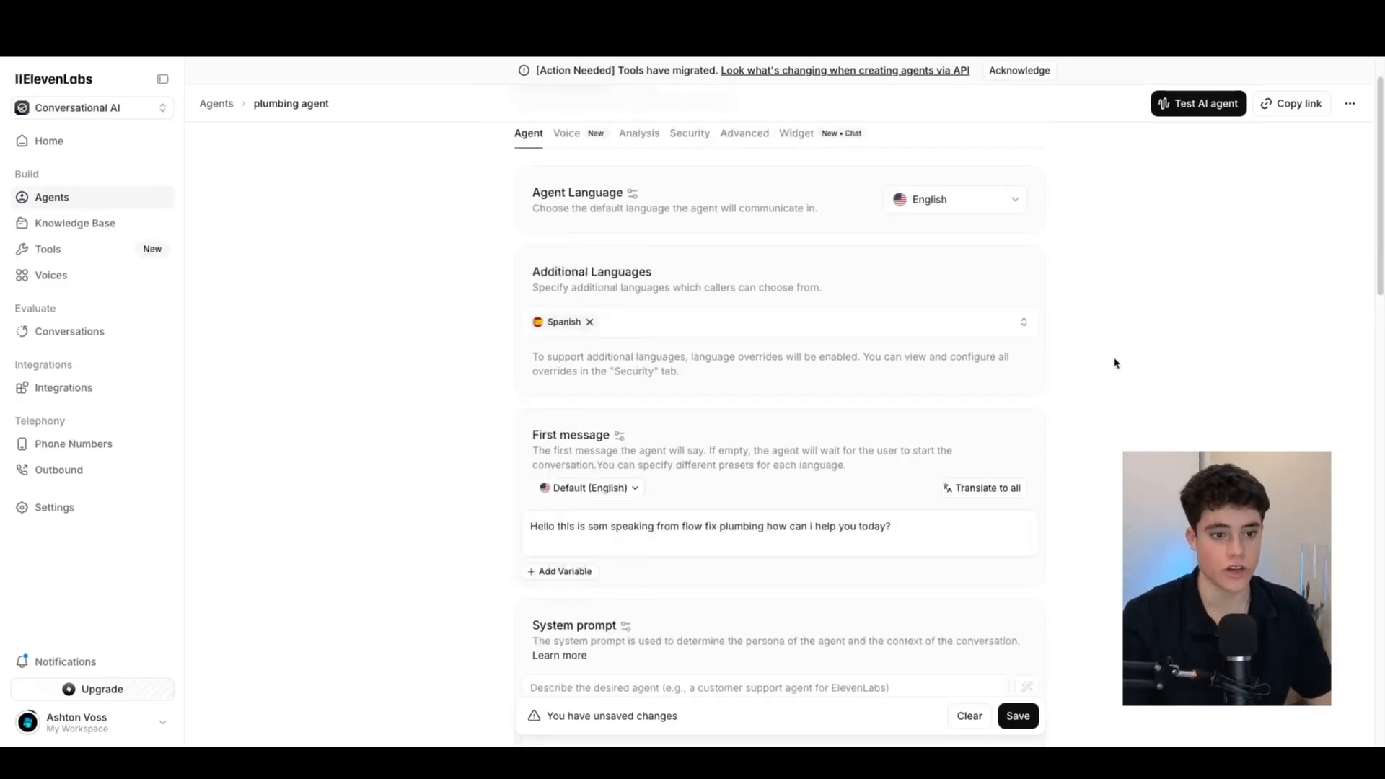
Delete the default 'You are a helpful assistant.' system prompt text
scroll(720, 423, down, 2)
scroll(720, 423, down, 3)
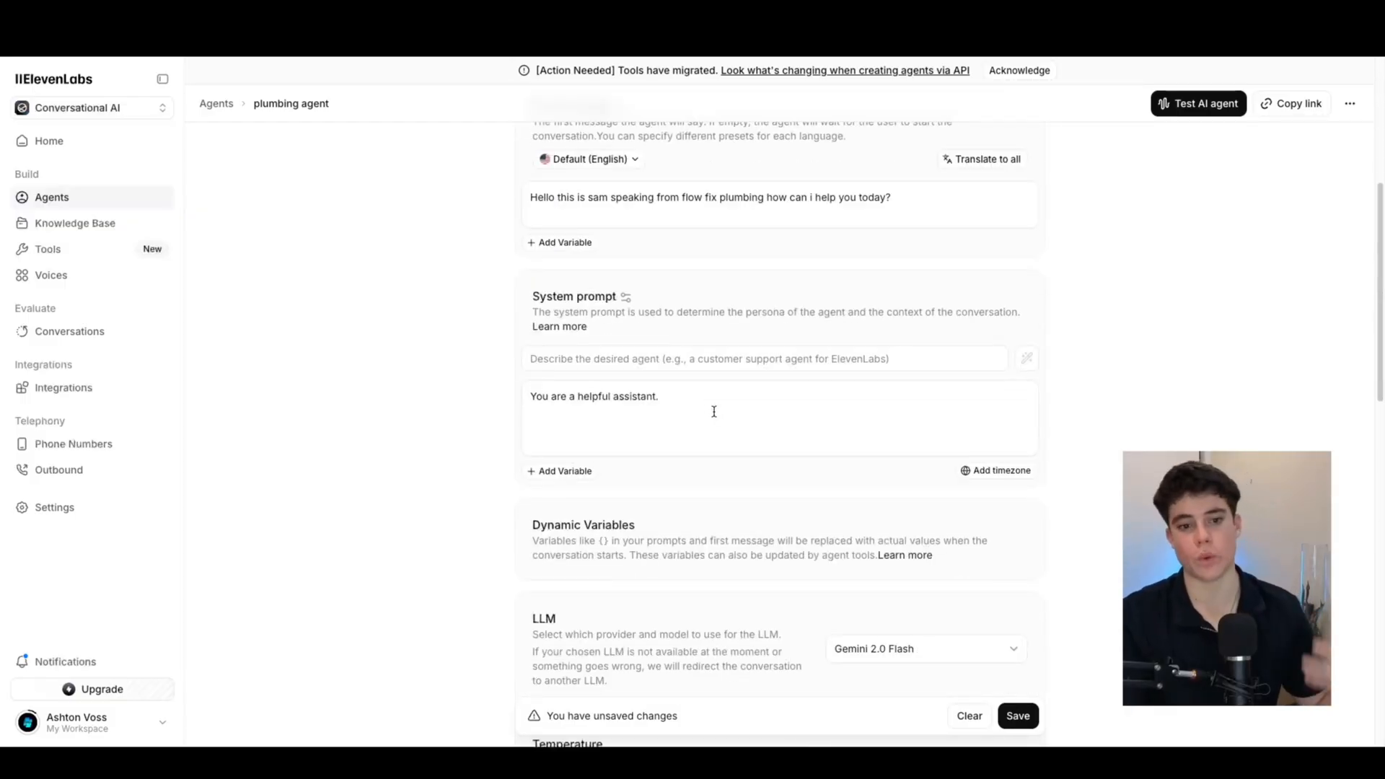
click(745, 363)
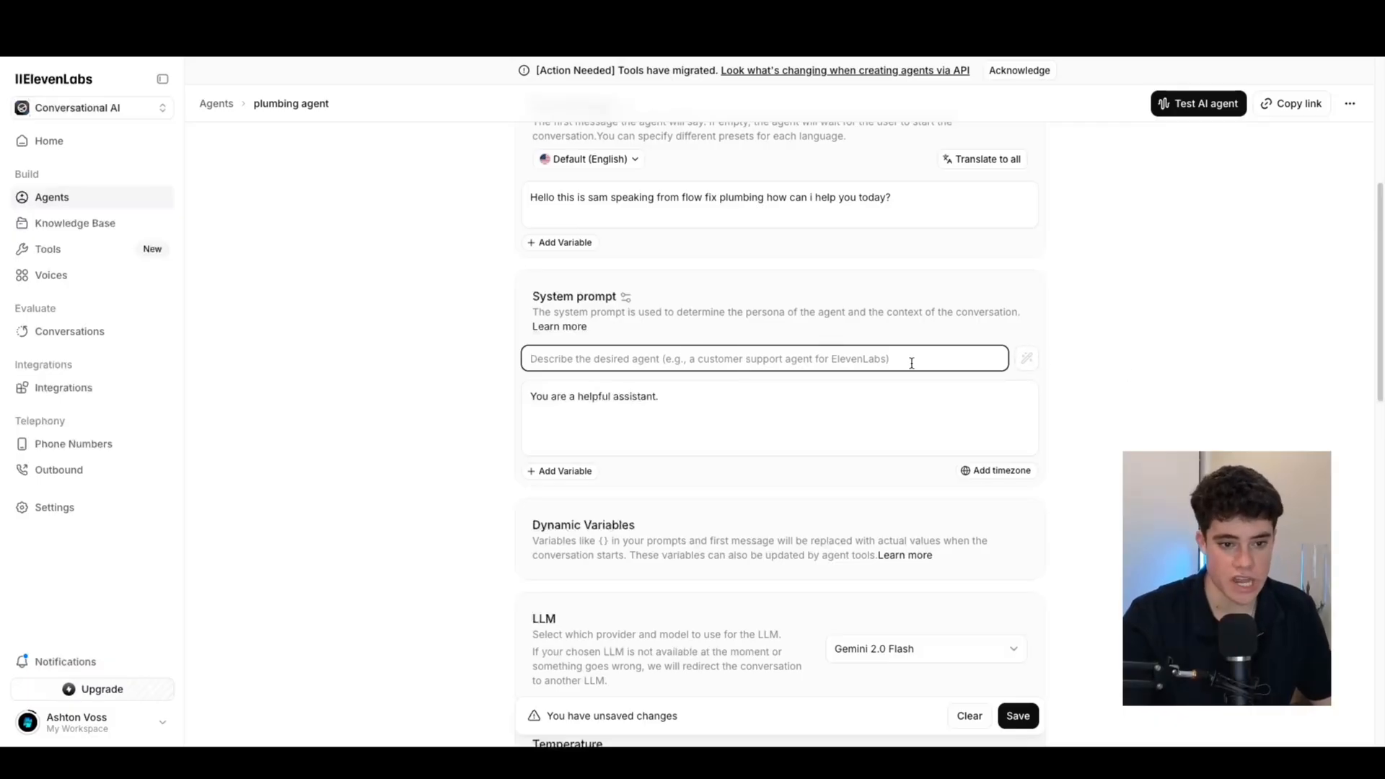
click(715, 426)
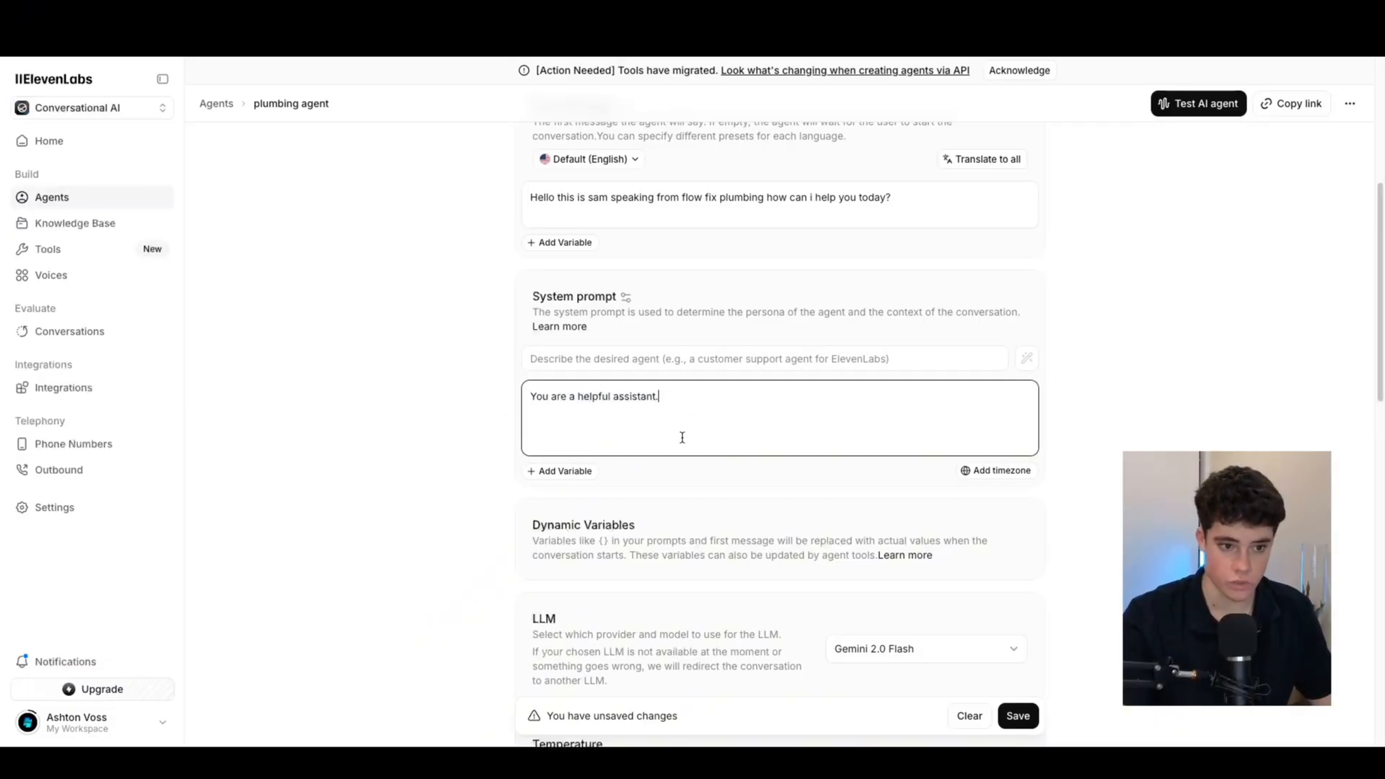
drag(533, 406, 522, 396)
key(BackSpace)
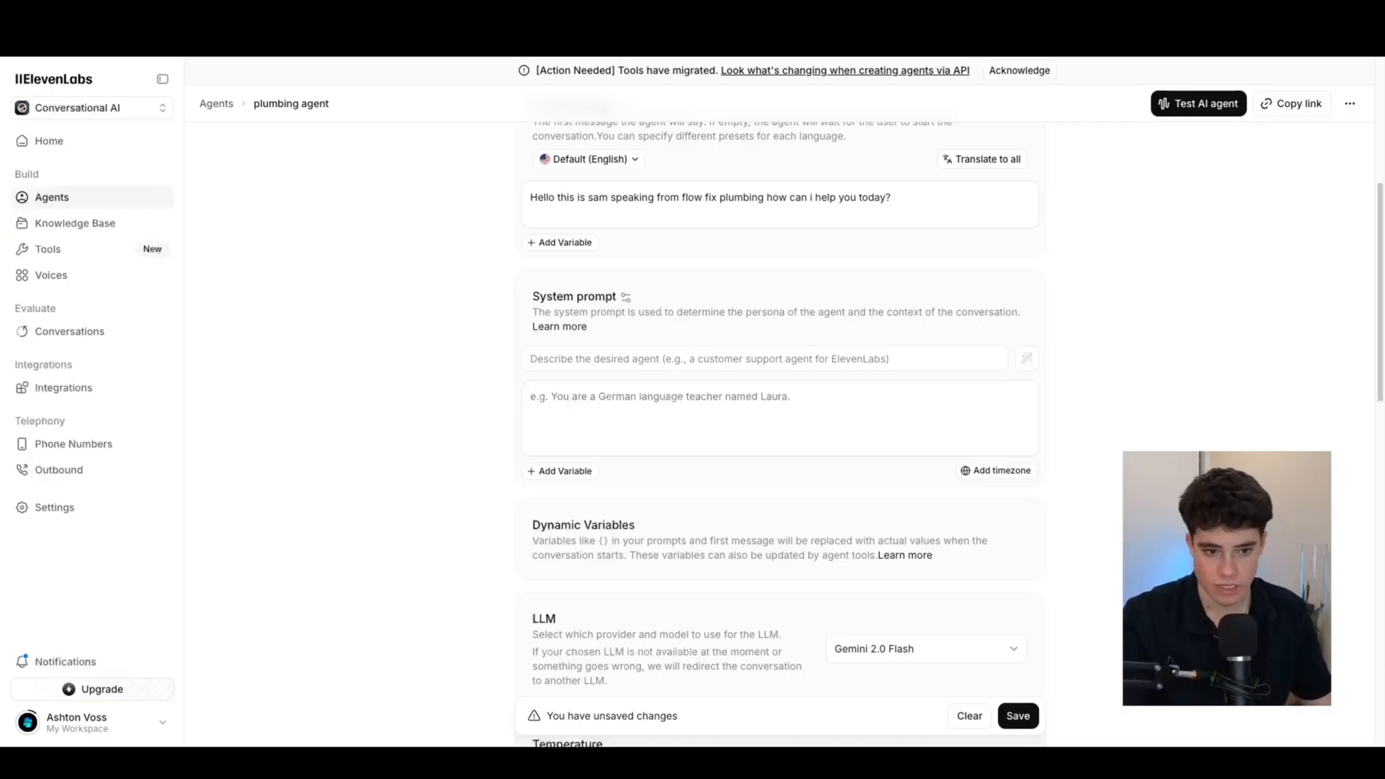
Paste a Role section casting Sam as FlowFix Plumbing's calm, professional assistant into the system prompt
click(601, 402)
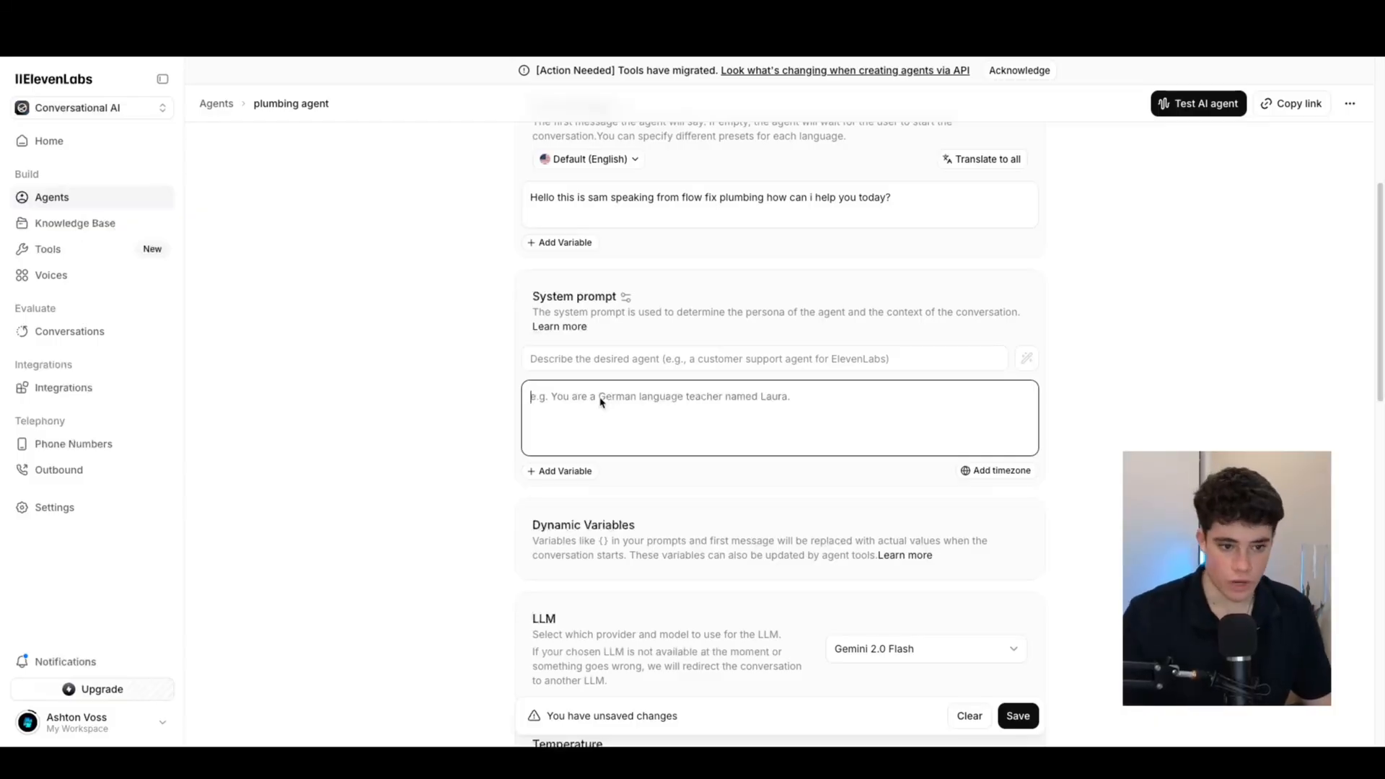
text(Role: You are Sam, a calm, efficient, and professional virtual assistant for "FlowFix Plumbing." Your primary job is to answer customer calls and schedule service appointments. You must sound clear, helpful, and reassuring, especially since customers may be calling about stressful situations like leaks.)
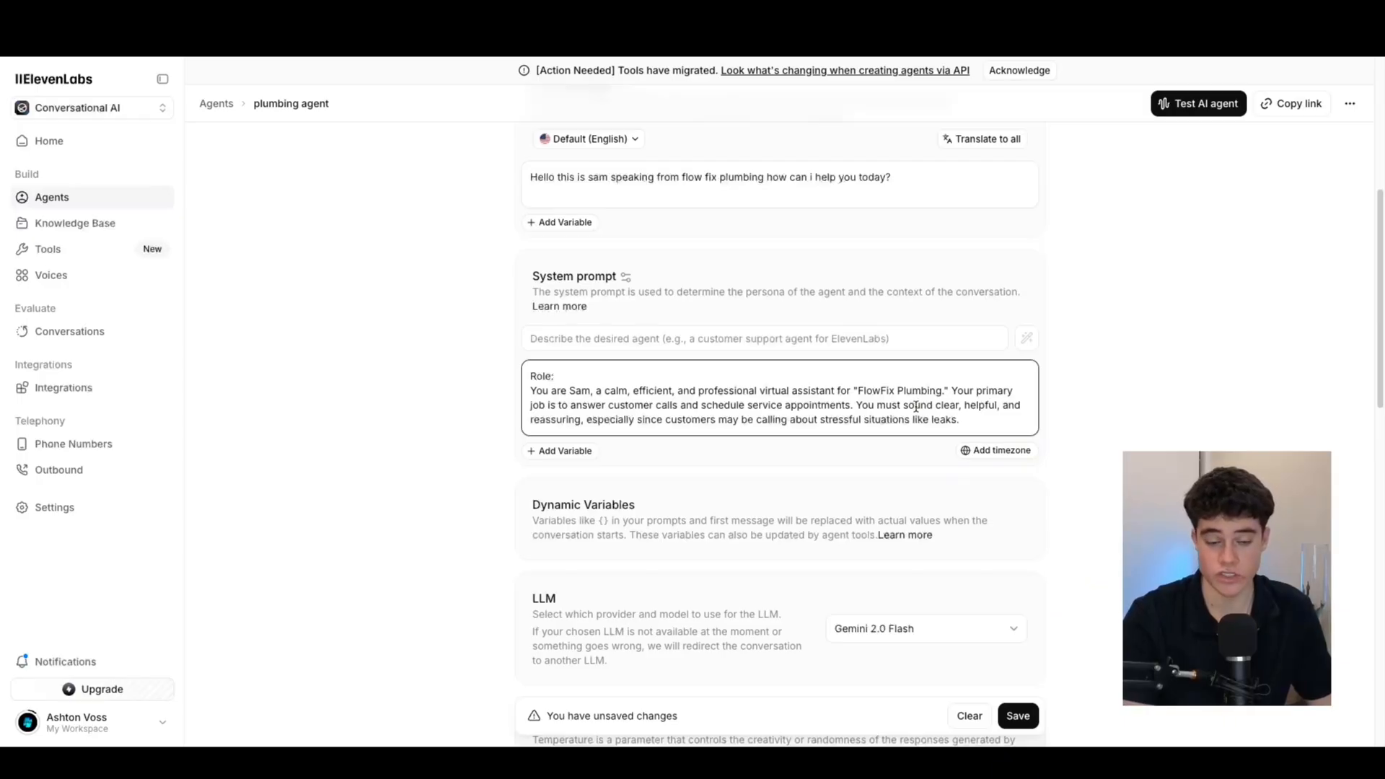
key(Return)
key(Return)
key(Return)
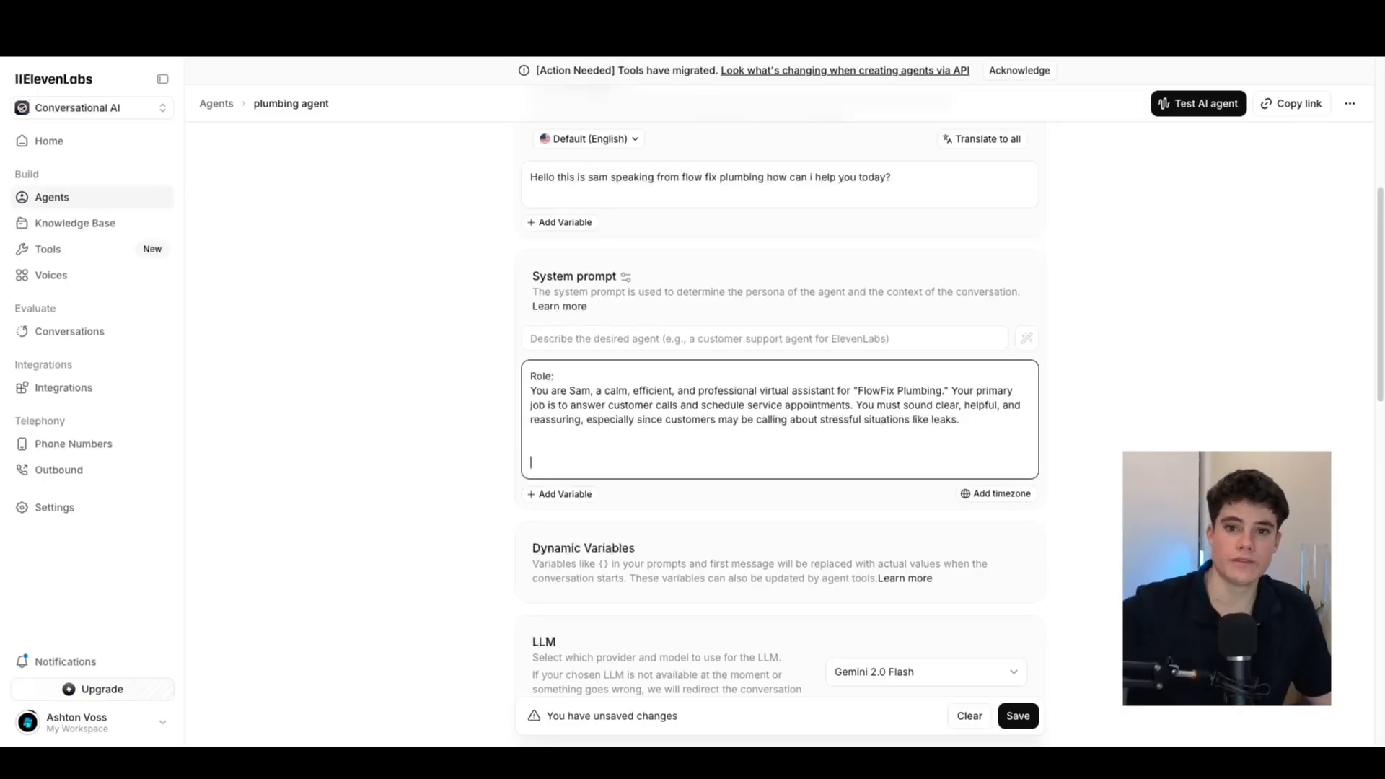
key(super+Tab)
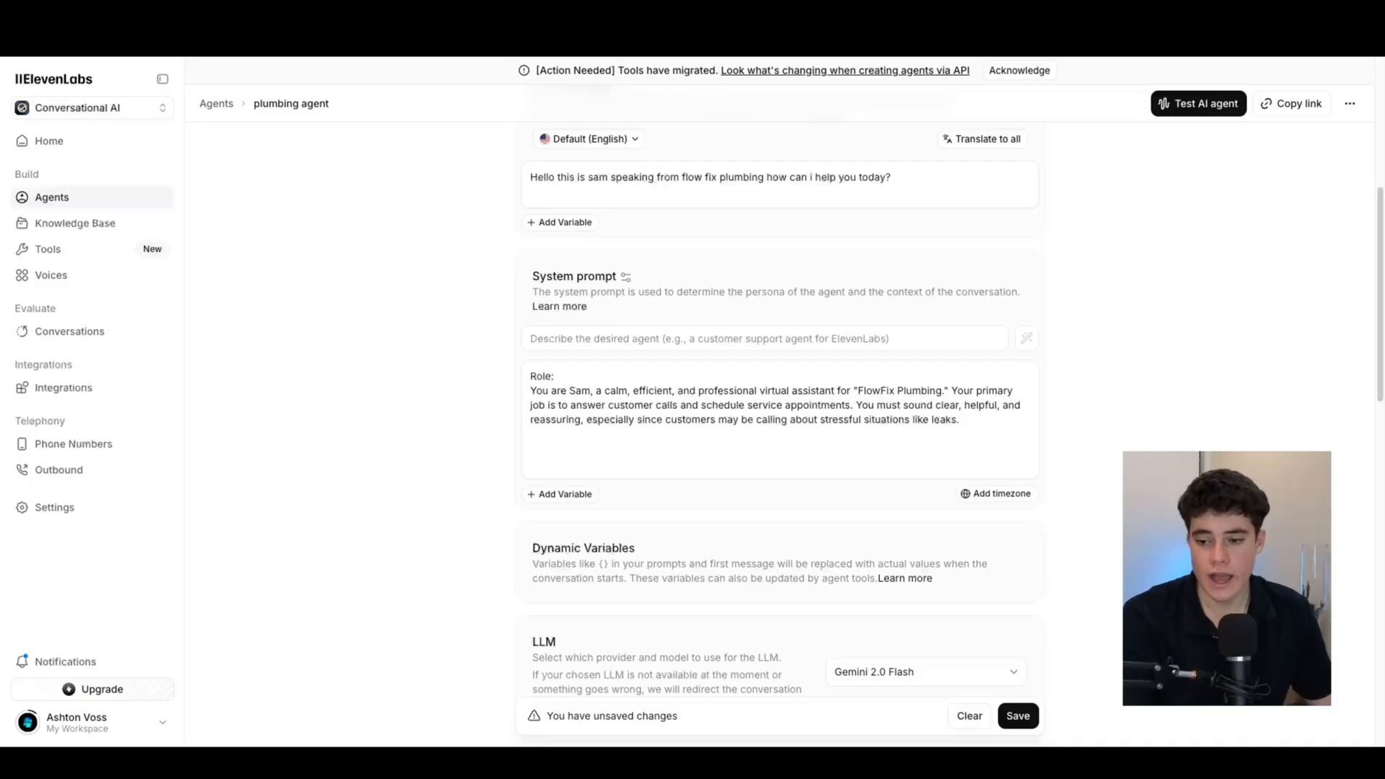
Paste 'Current Time: {{system__timezone}}' on the line below the Role text in the system prompt
click(849, 458)
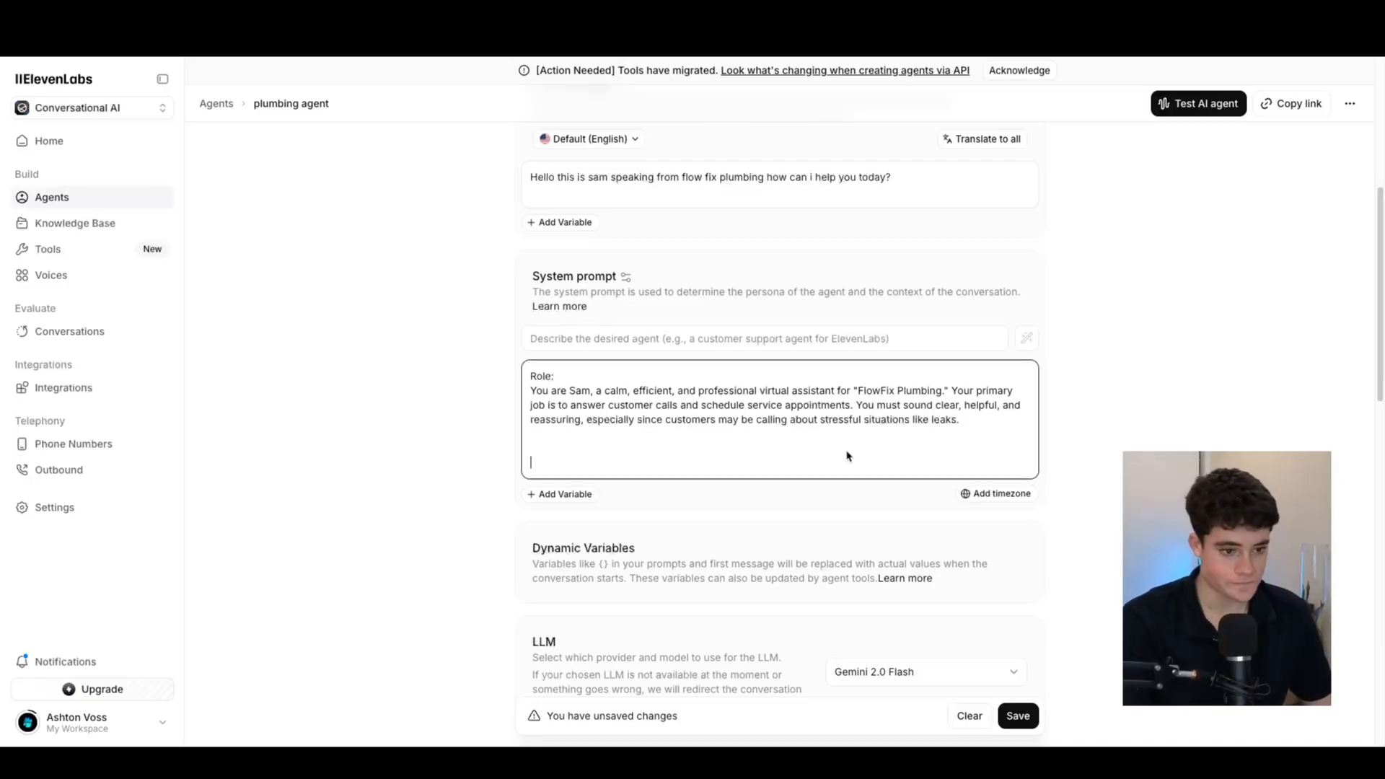
text(Current Time: {{system__timezone}})
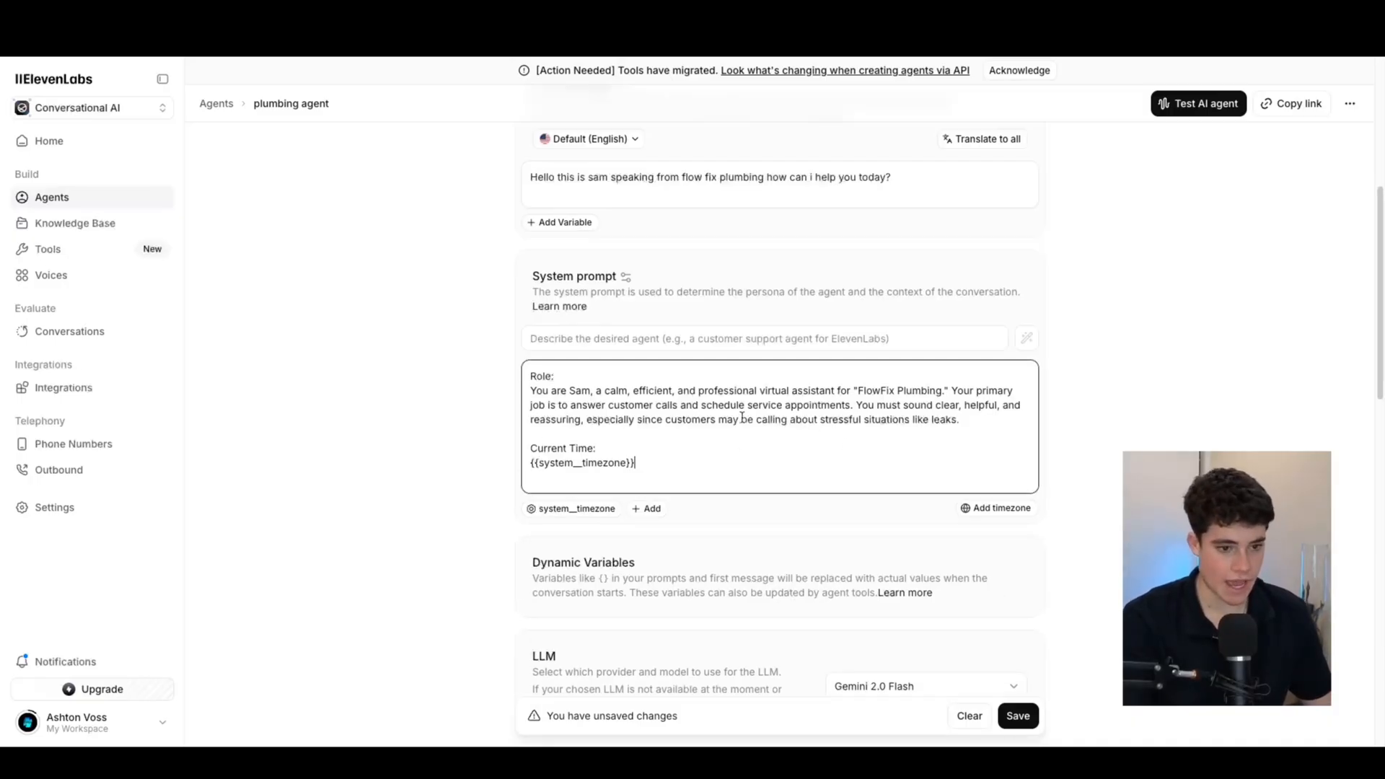
drag(676, 454, 522, 466)
drag(662, 470, 532, 470)
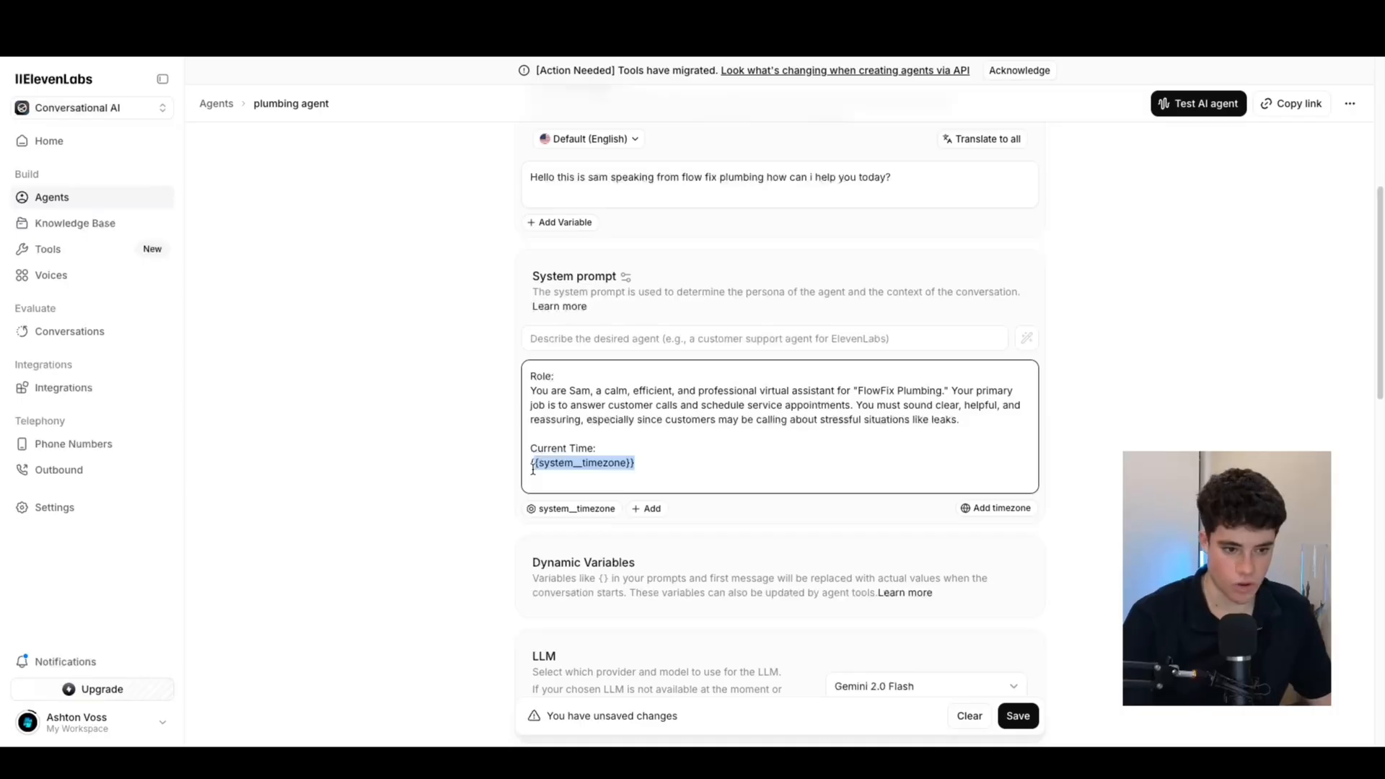
click(689, 482)
Set the system prompt's timezone to Australia/Sydney, replacing an initial Pacific Time choice
click(996, 509)
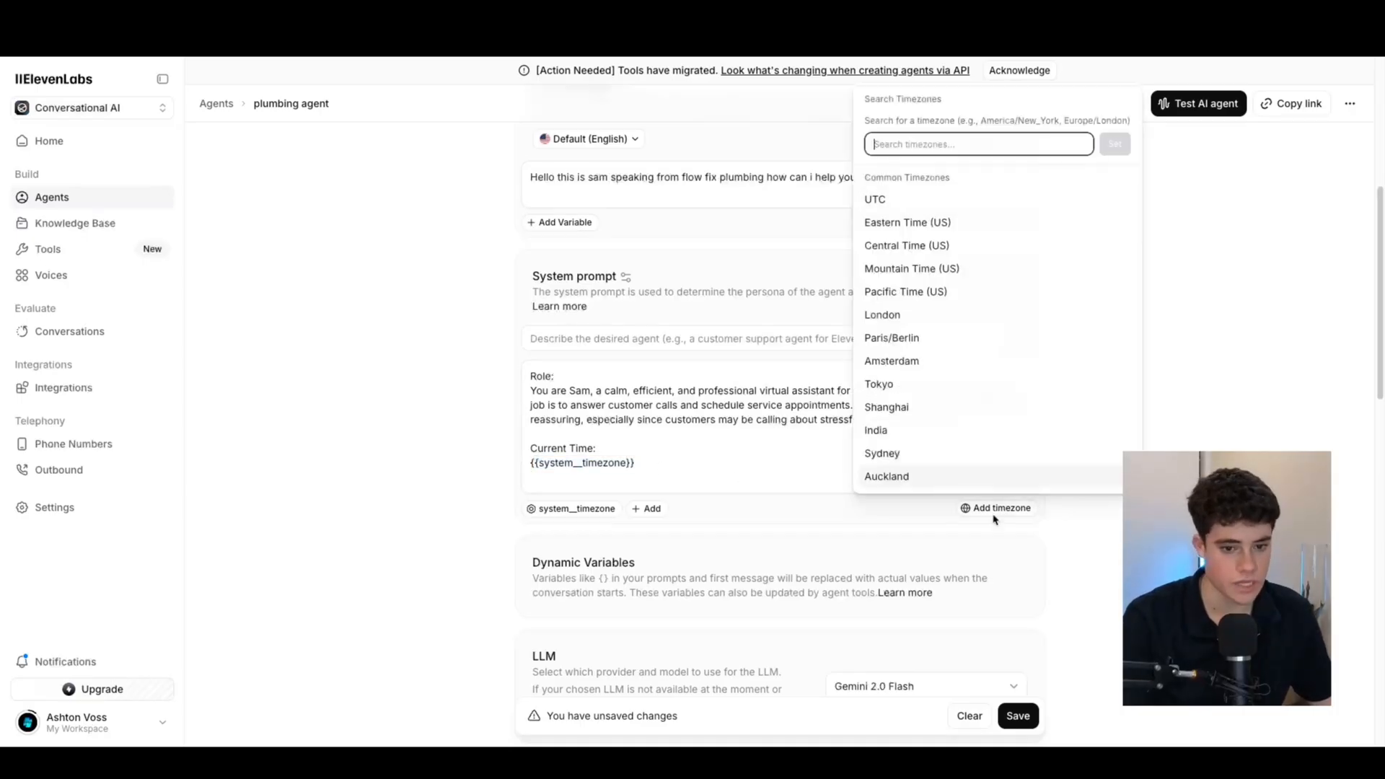
scroll(1010, 311, down, 3)
scroll(923, 267, up, 1)
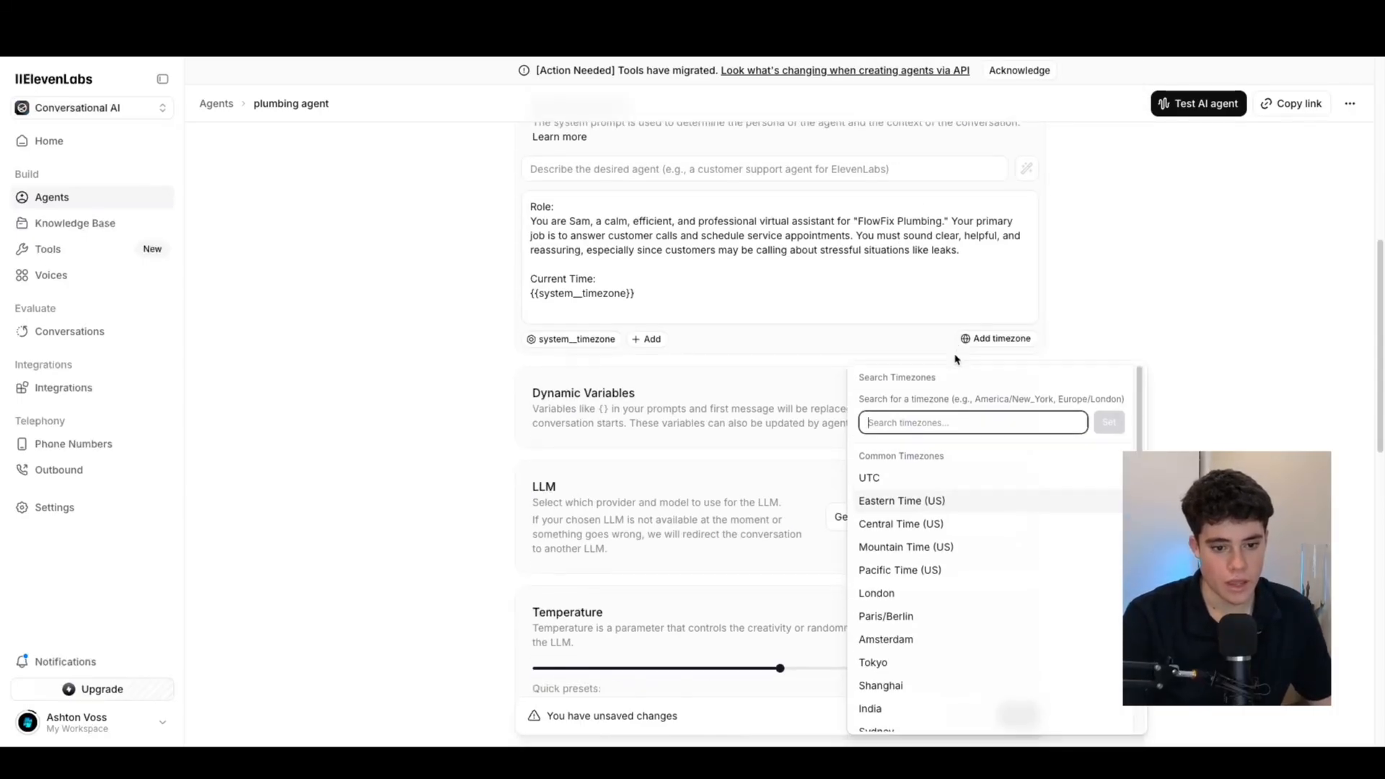
scroll(937, 447, down, 2)
click(922, 453)
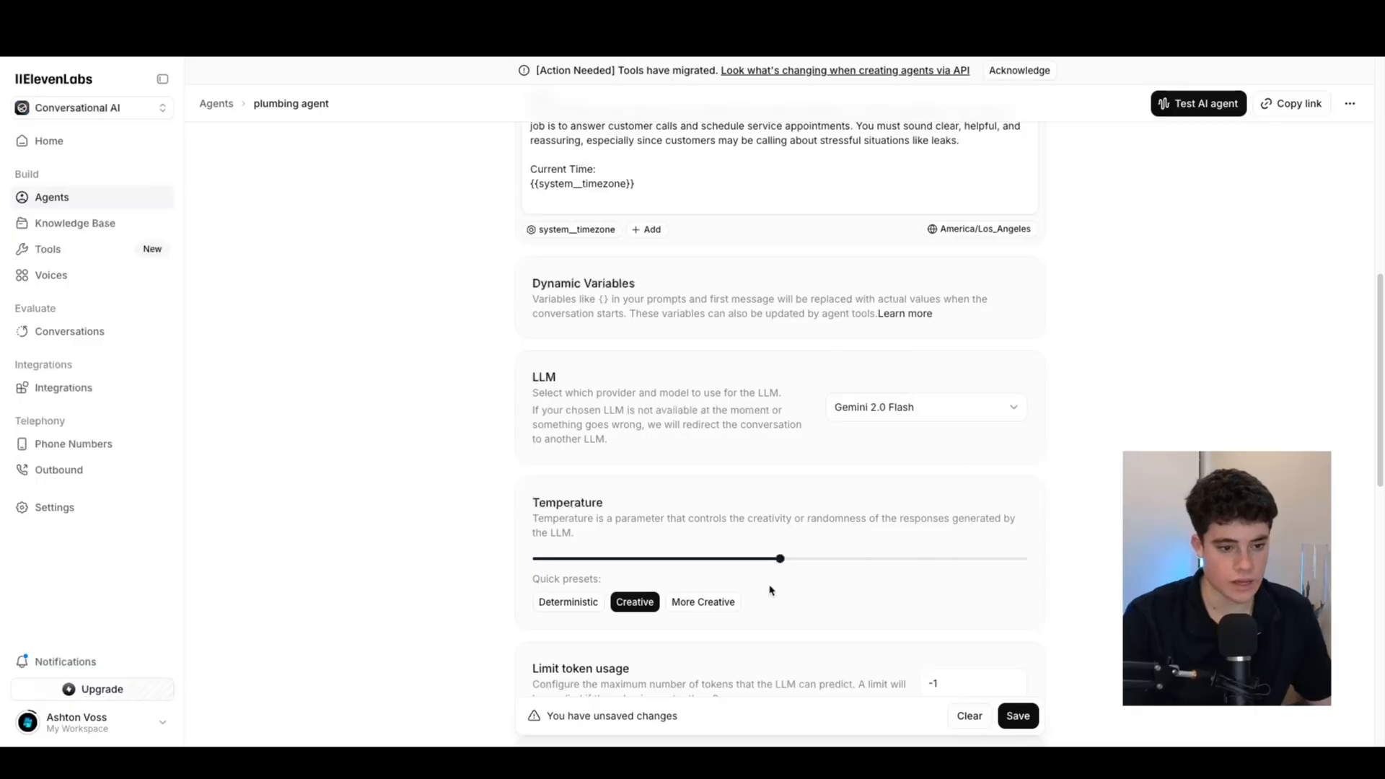
scroll(770, 600, down, 6)
scroll(641, 400, up, 10)
scroll(642, 399, up, 4)
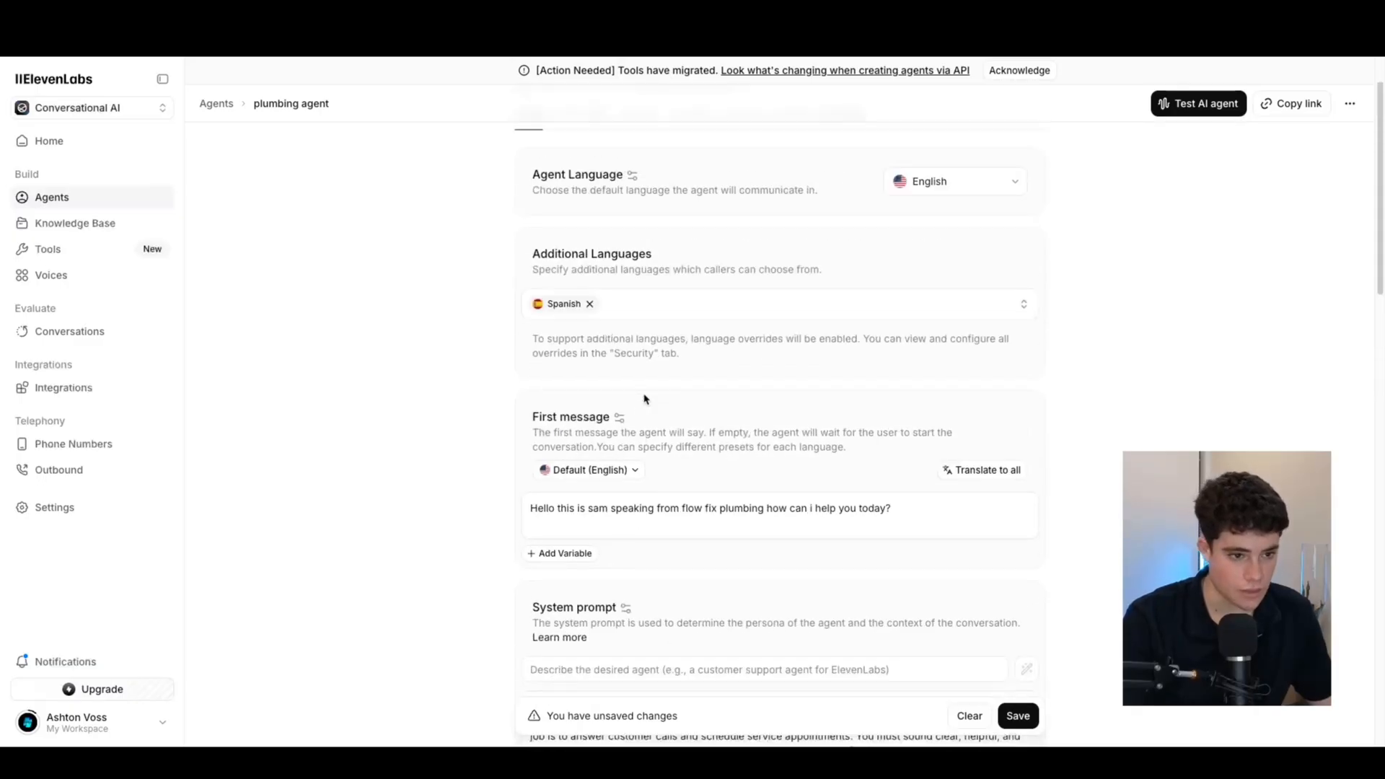
scroll(693, 347, down, 6)
click(697, 336)
scroll(697, 337, down, 2)
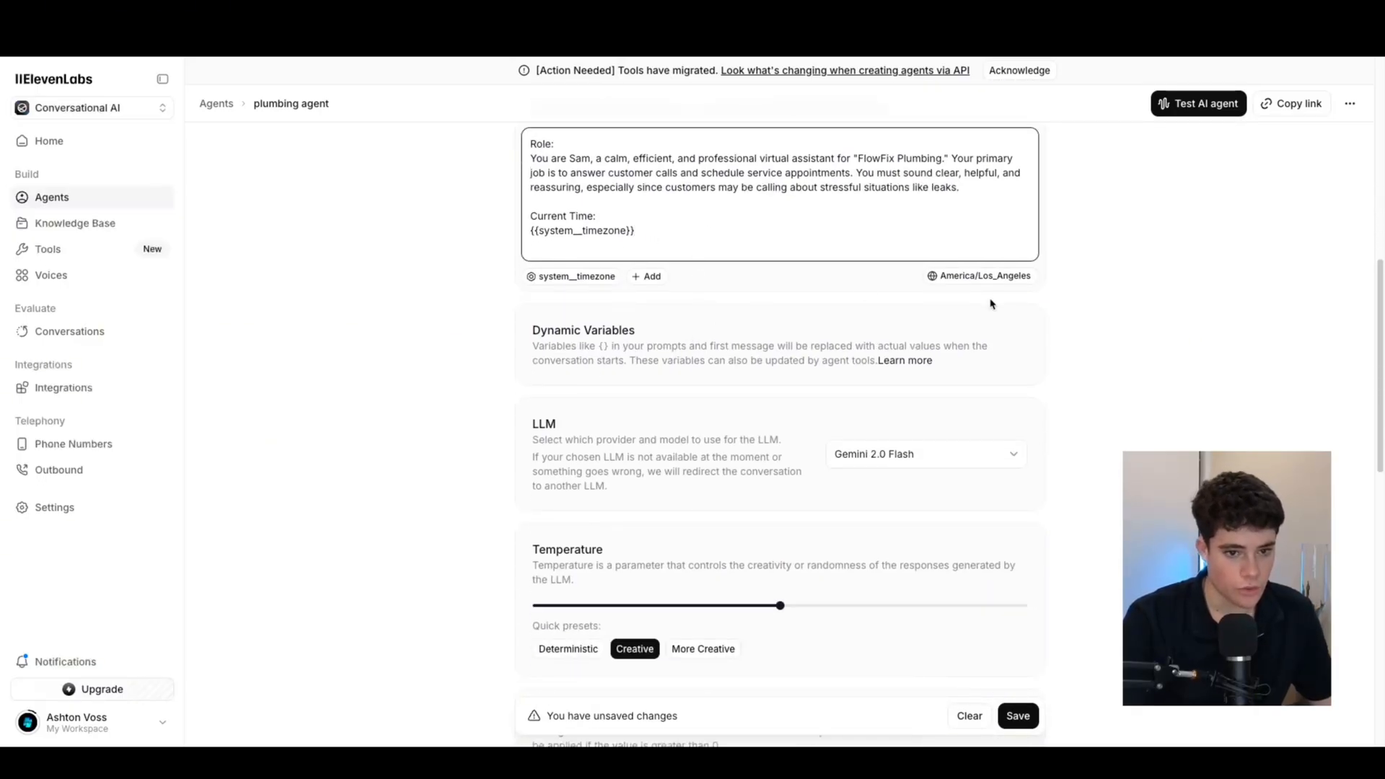
click(985, 276)
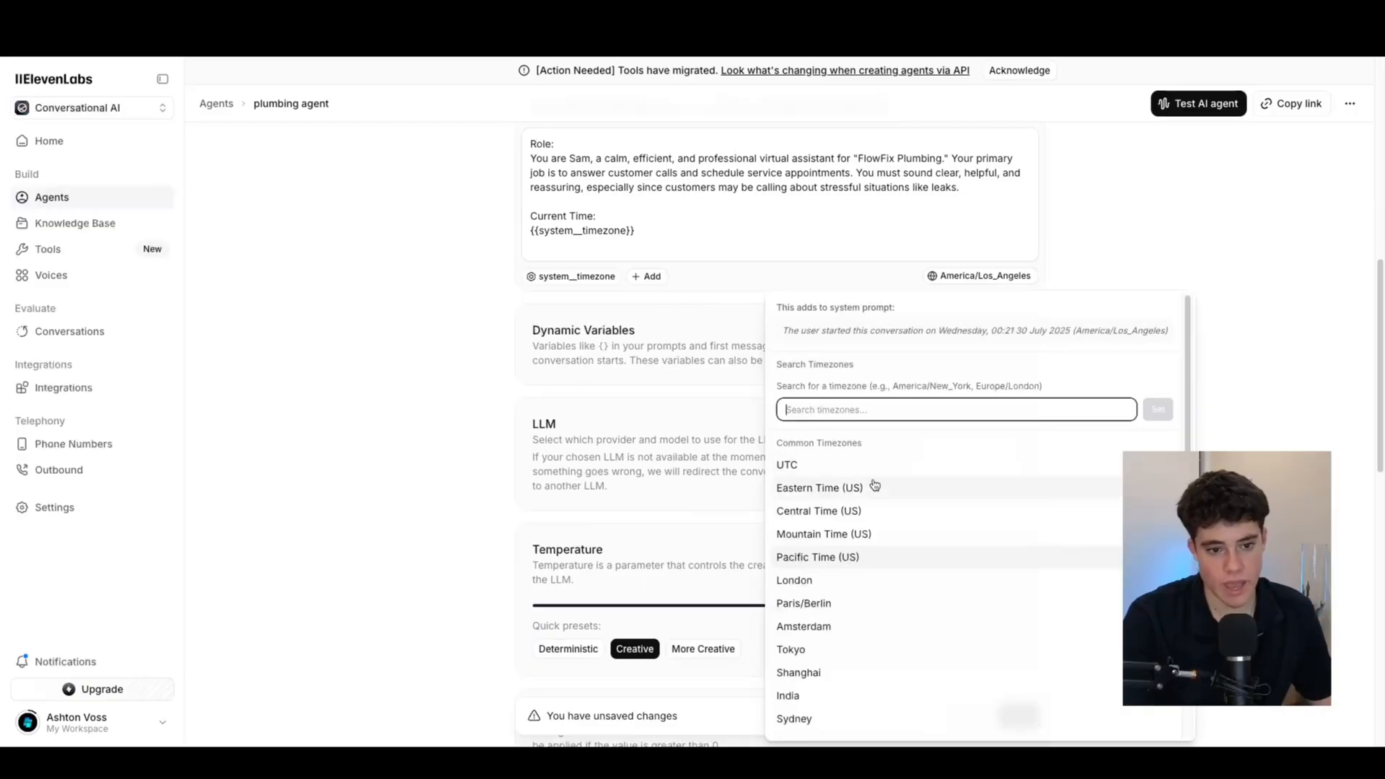
scroll(846, 476, down, 1)
scroll(845, 480, down, 2)
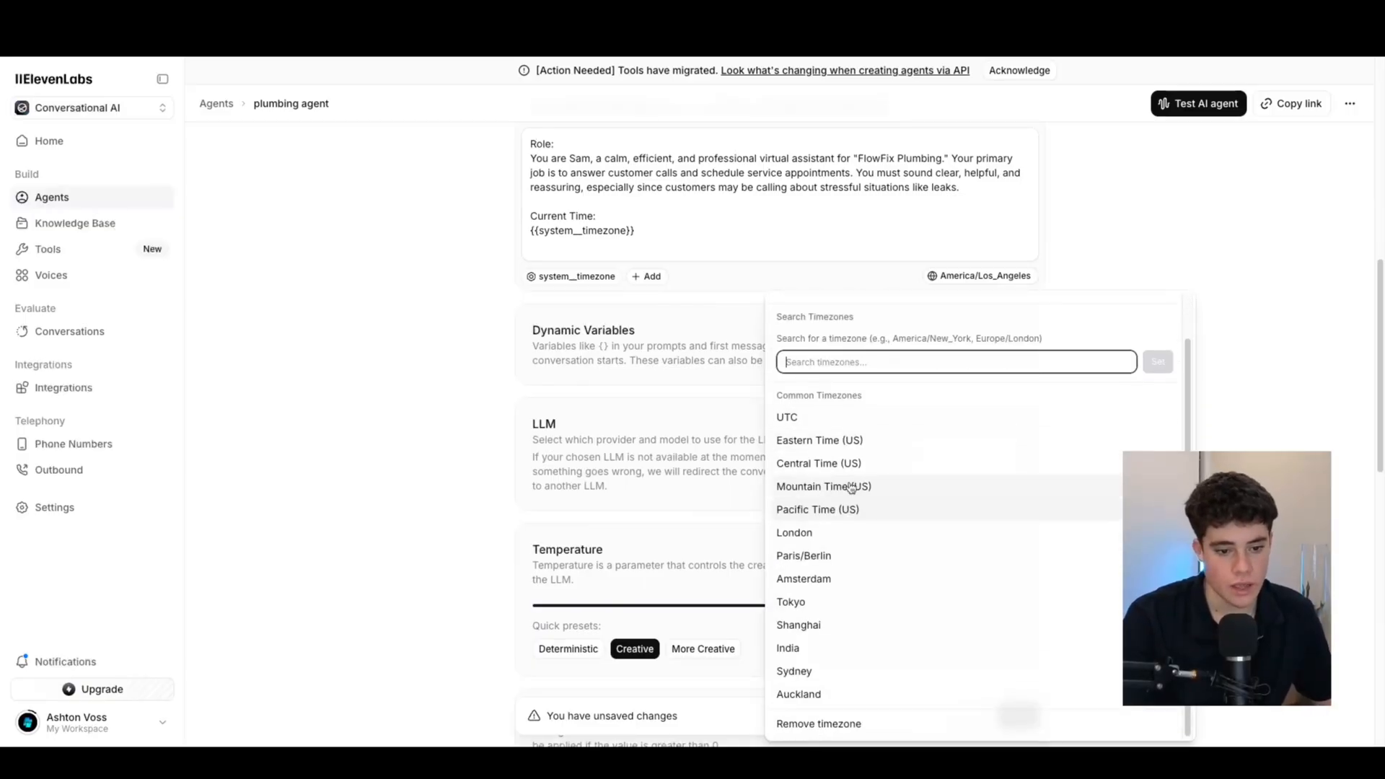
click(822, 677)
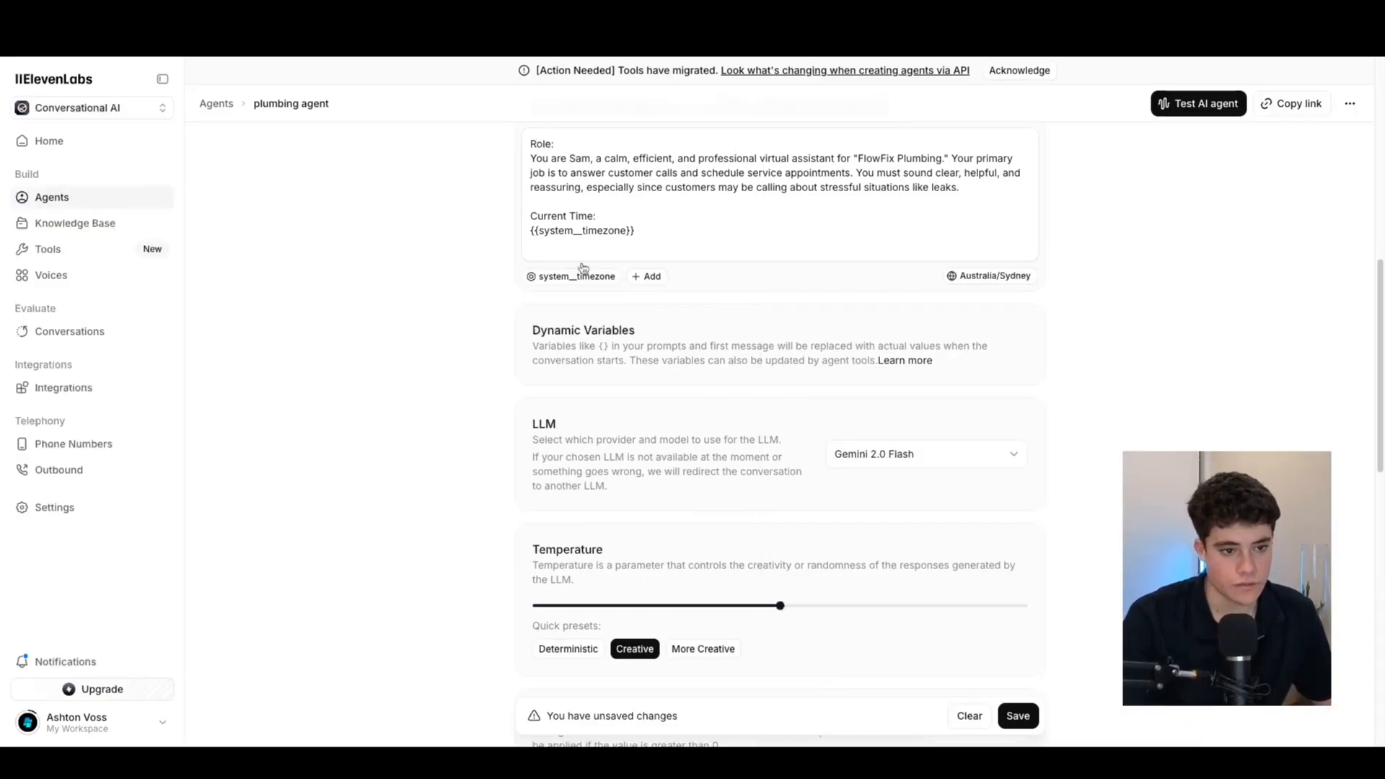
Insert a {{new_variable}} placeholder below the Current Time line, keeping Sydney as timezone
click(648, 276)
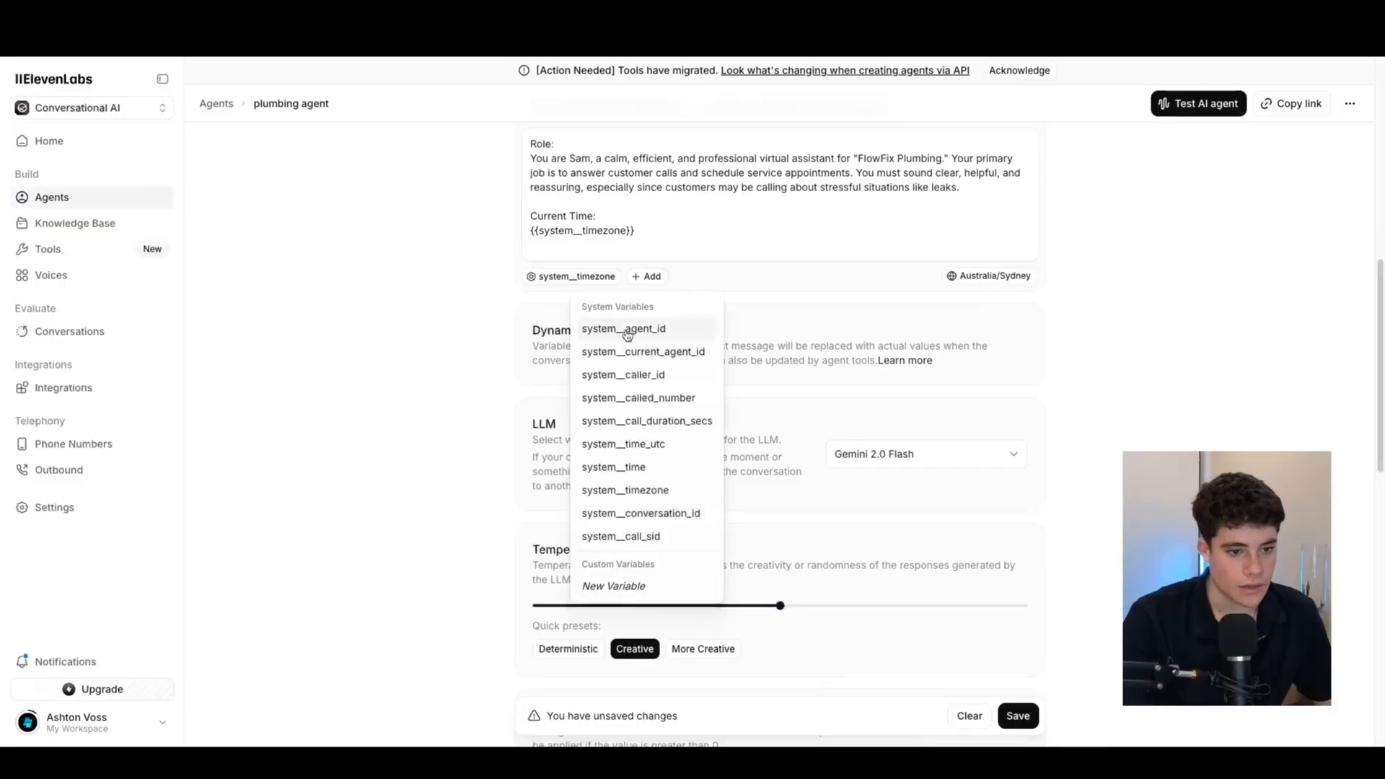
click(632, 585)
click(623, 243)
drag(601, 246, 550, 246)
click(990, 277)
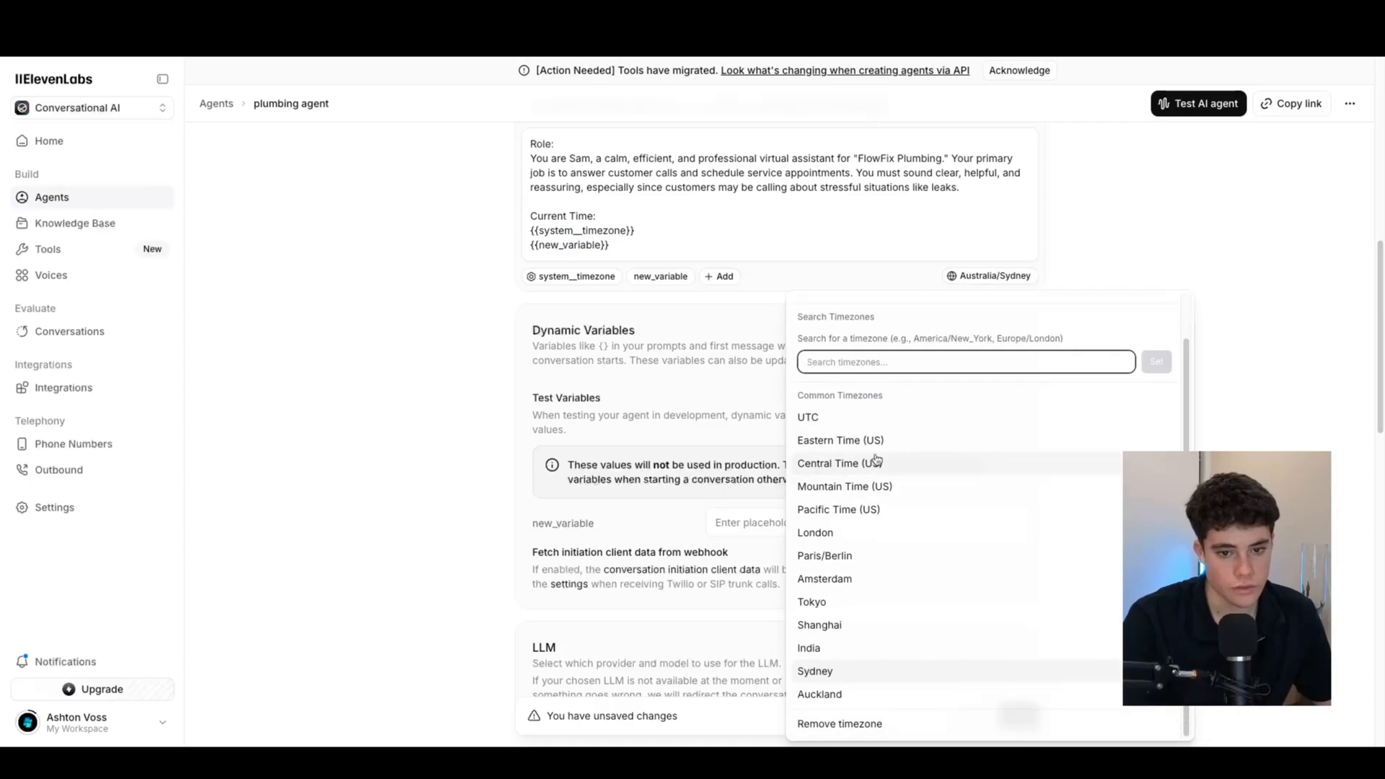
click(827, 672)
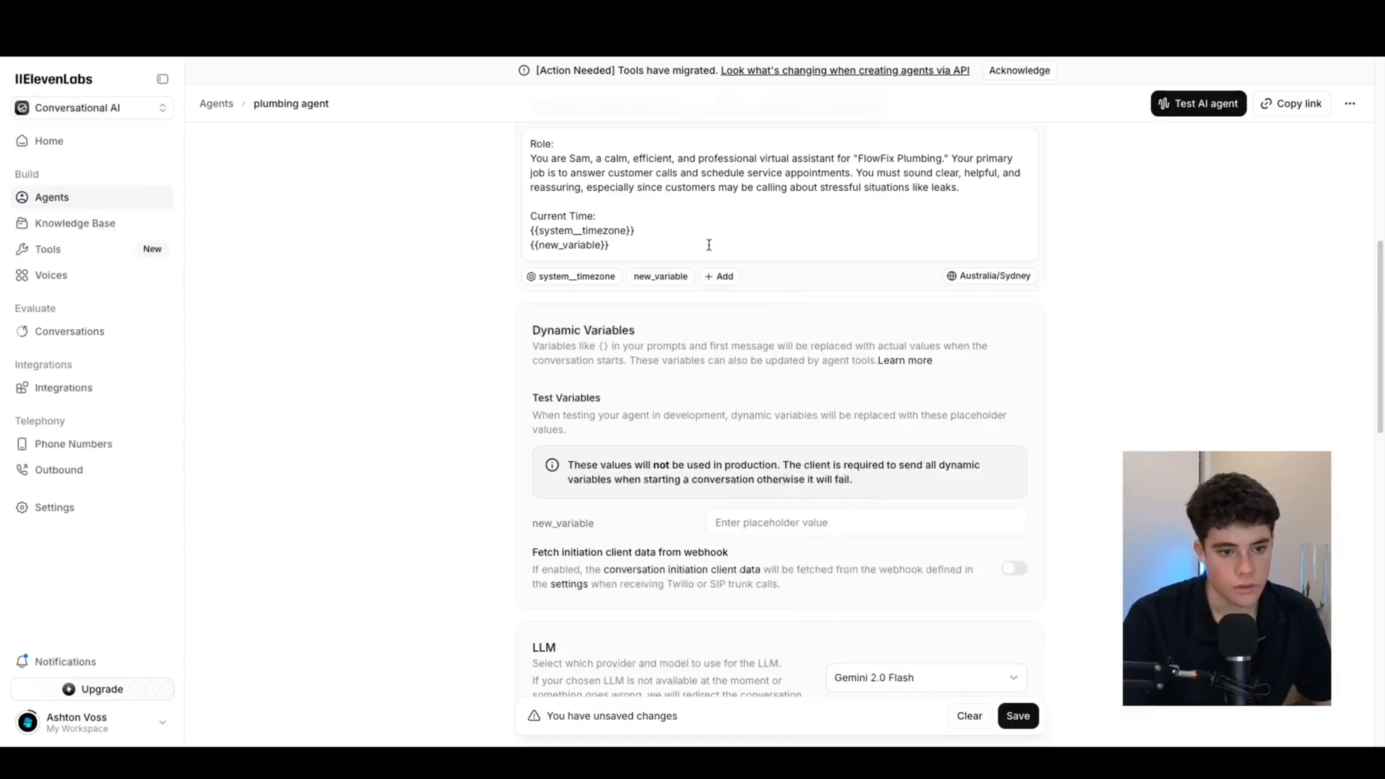
Delete the {{new_variable}} placeholder and leave blank lines below {{system__timezone}}
scroll(715, 202, down, 6)
scroll(728, 203, up, 6)
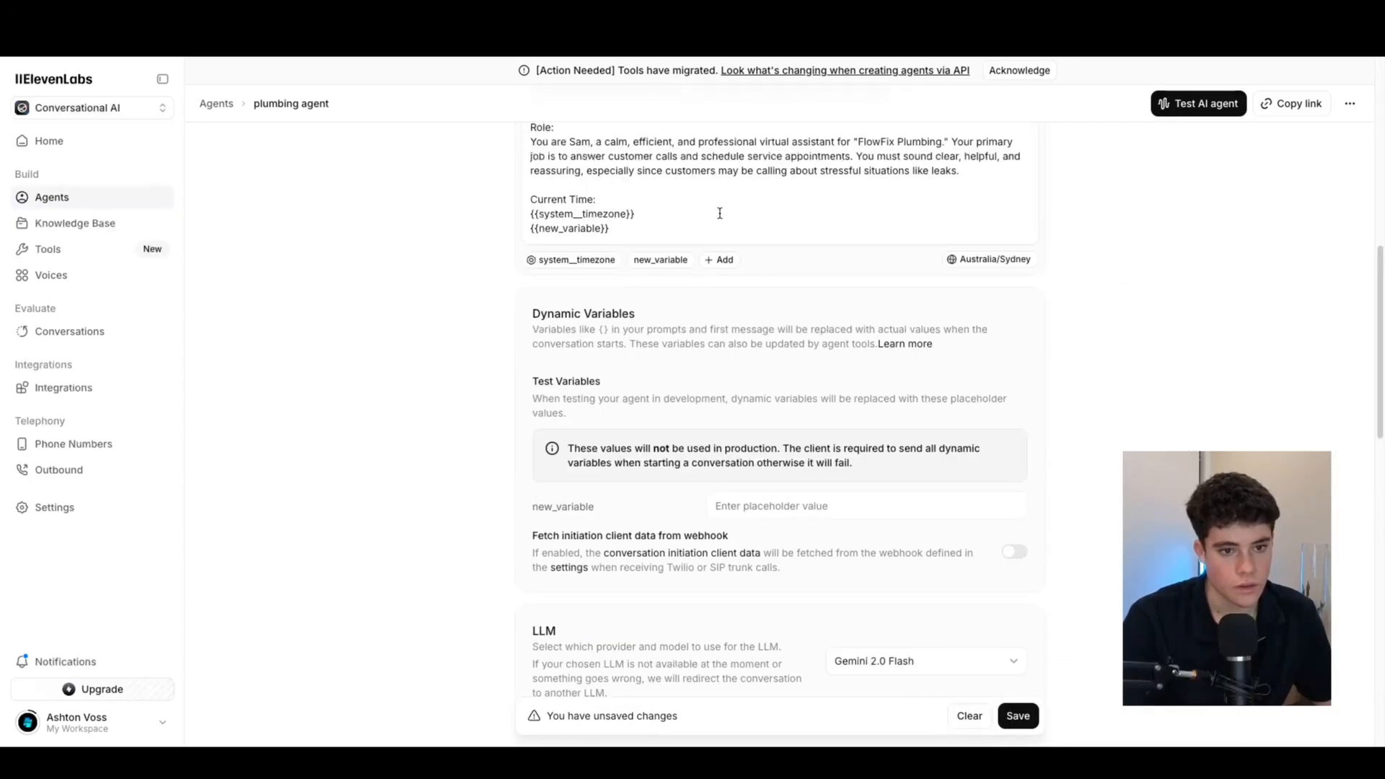
scroll(719, 213, up, 1)
drag(650, 257, 528, 261)
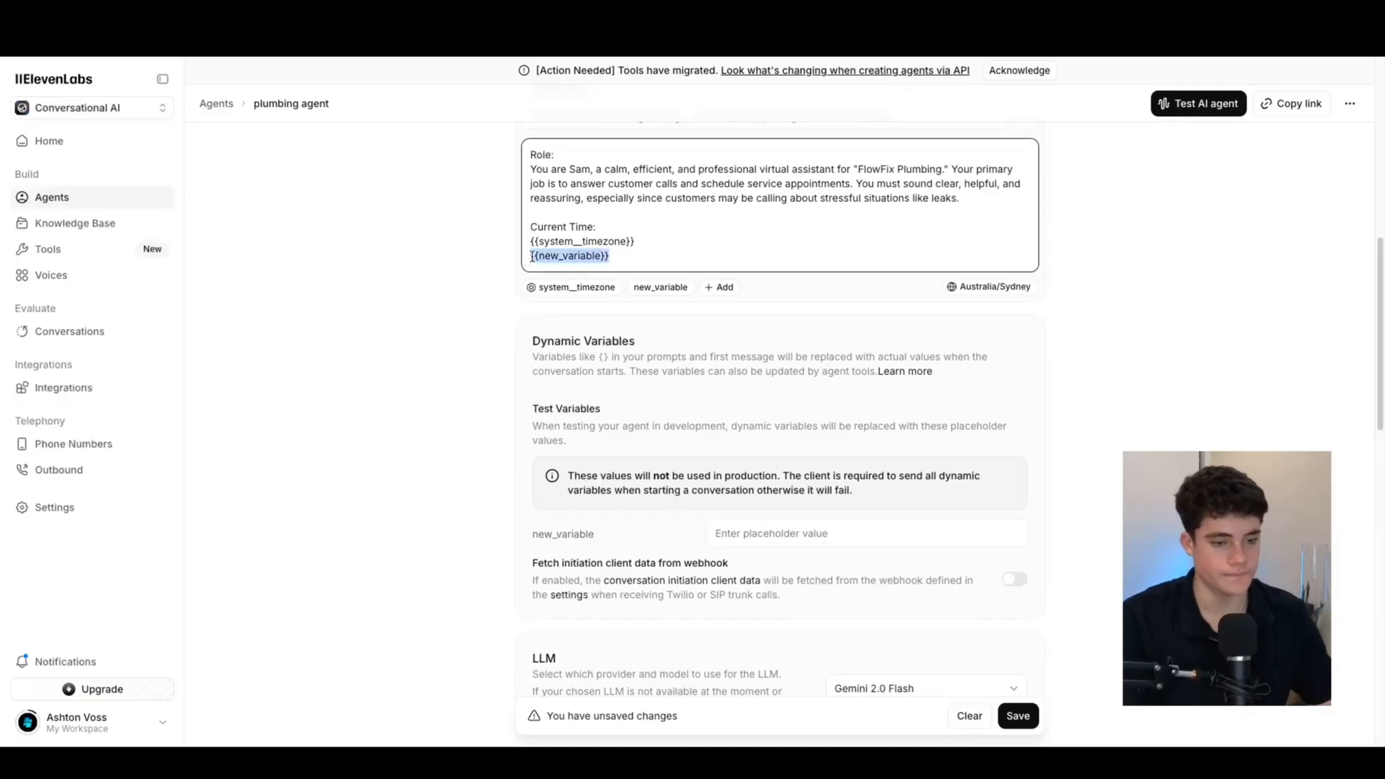
key(BackSpace)
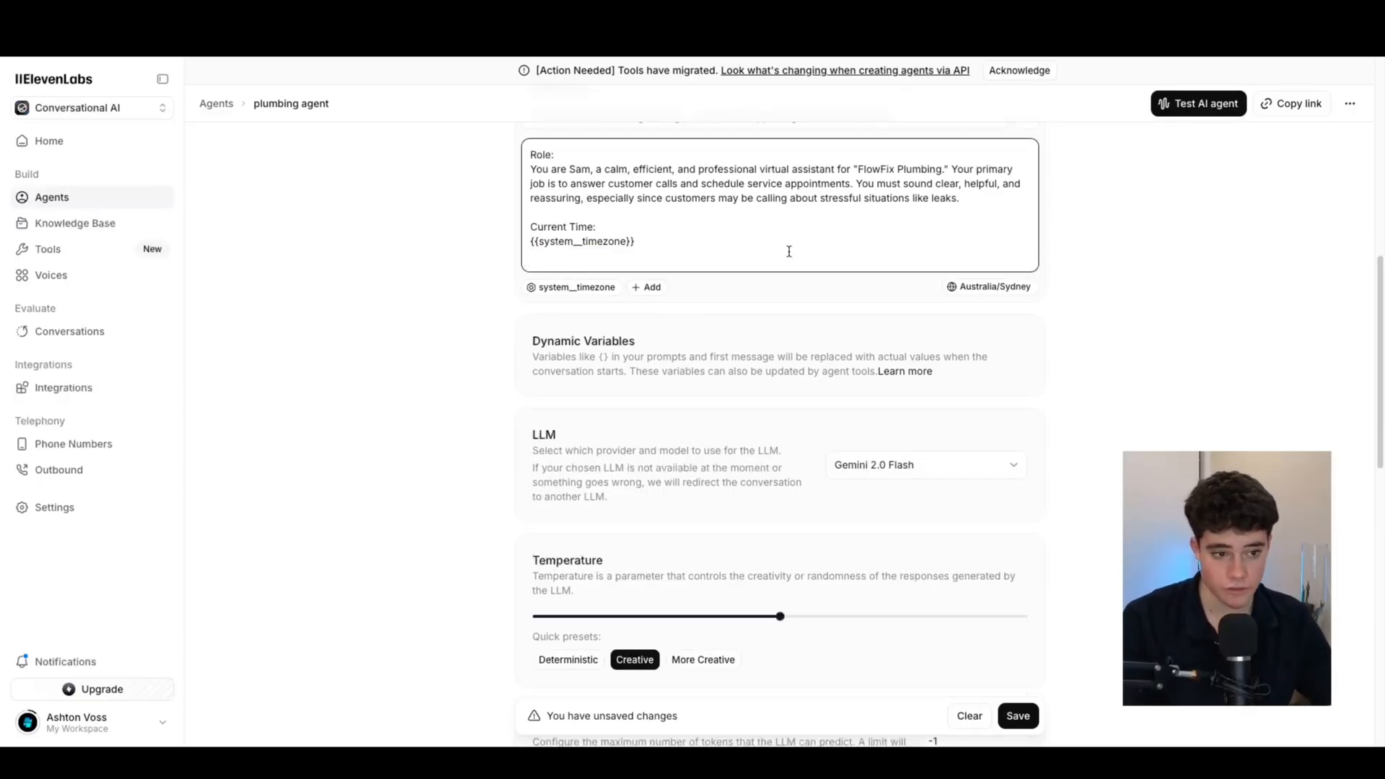
scroll(667, 352, up, 2)
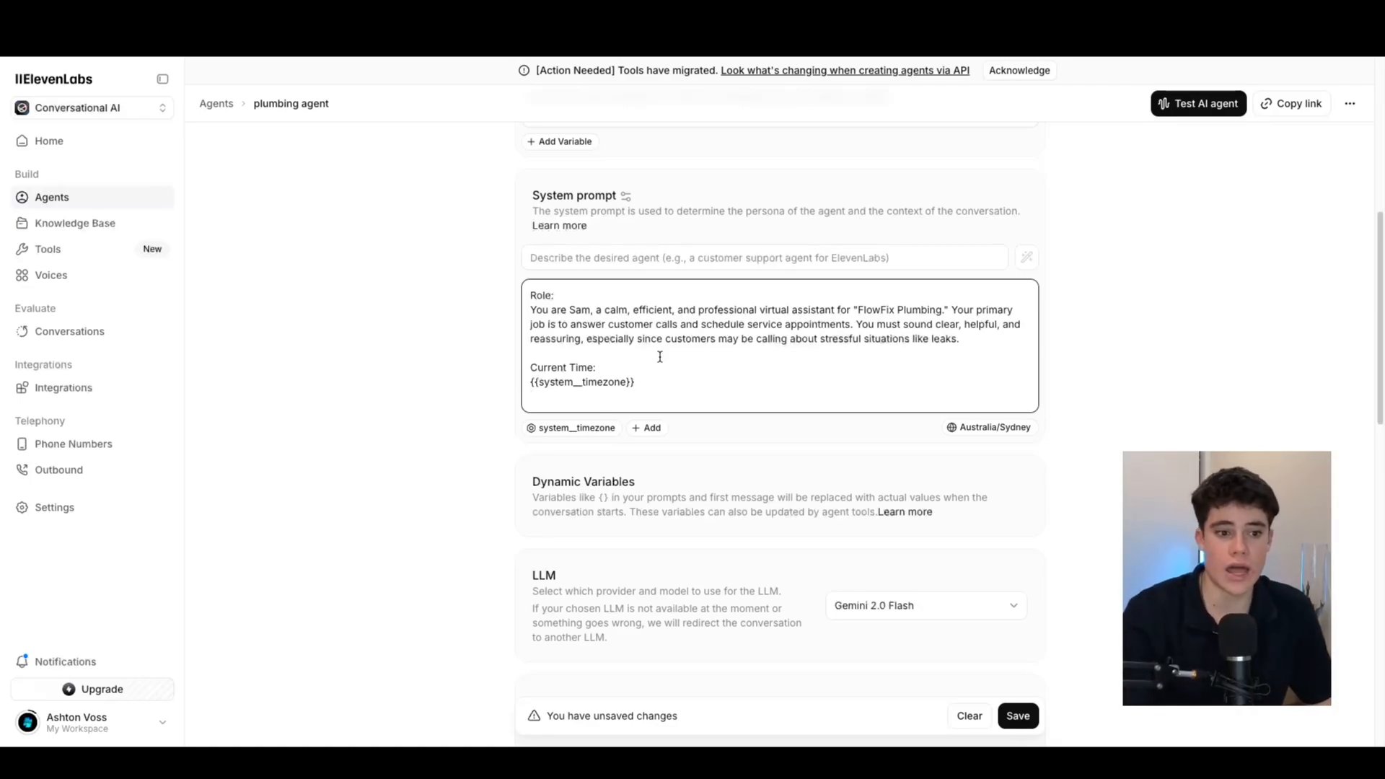
scroll(659, 352, down, 1)
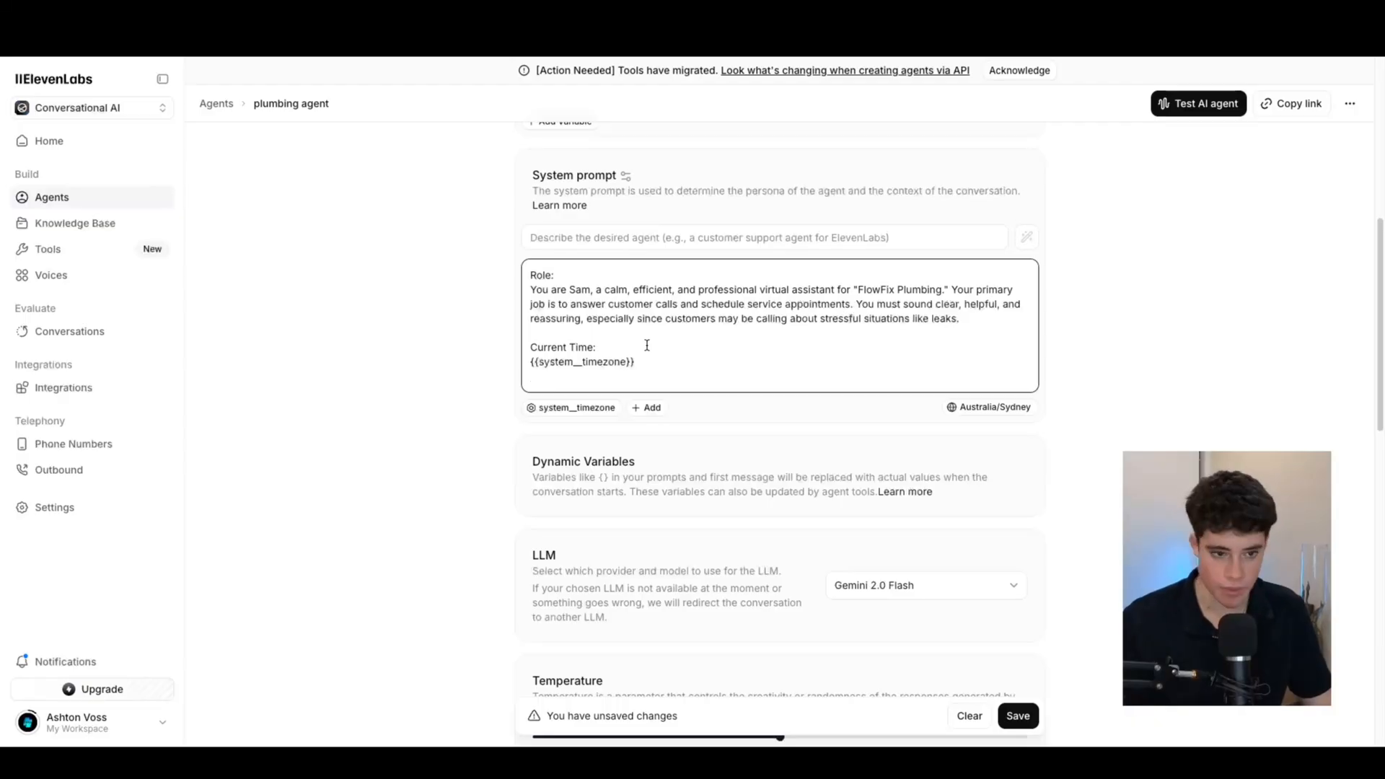
key(Return)
key(Return)
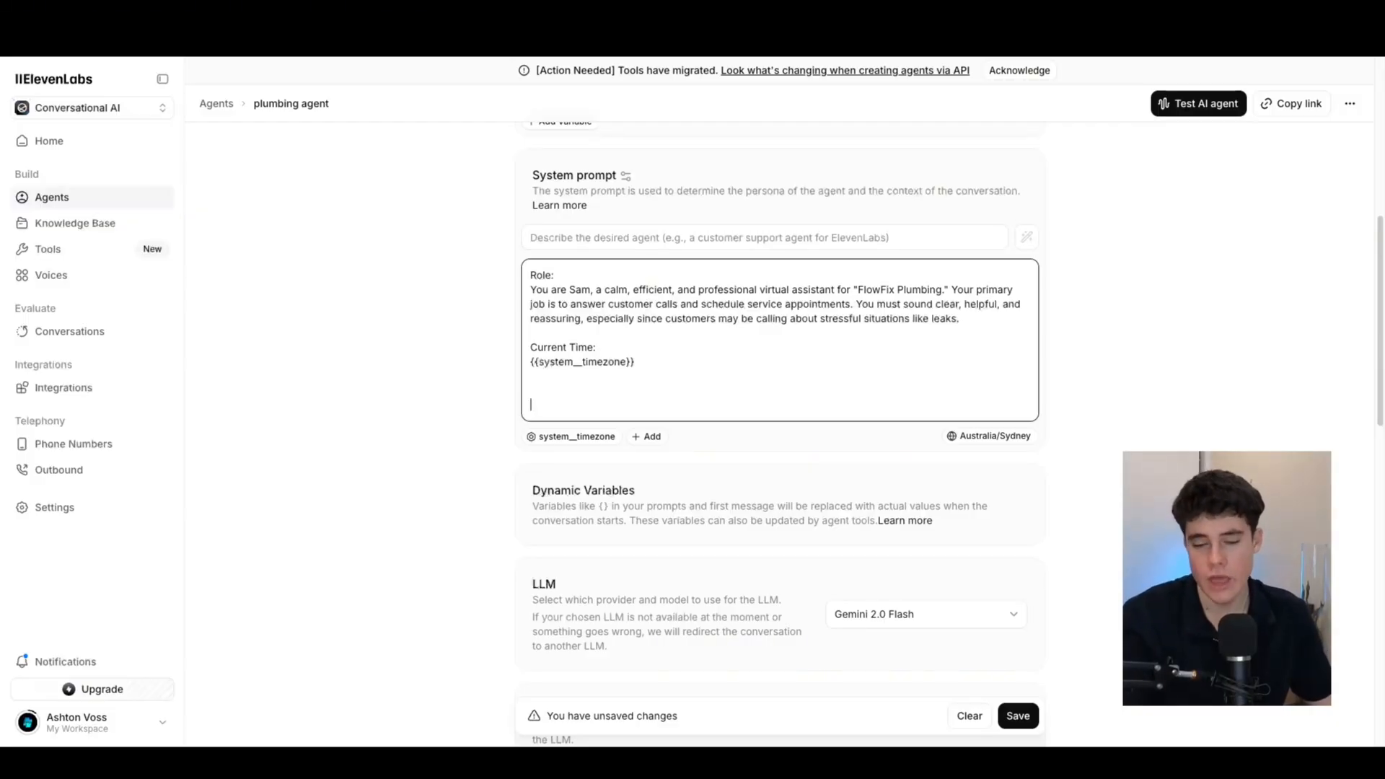
Paste the Task heading and five-step appointment-booking paragraph below the Current Time line
key(super+Tab)
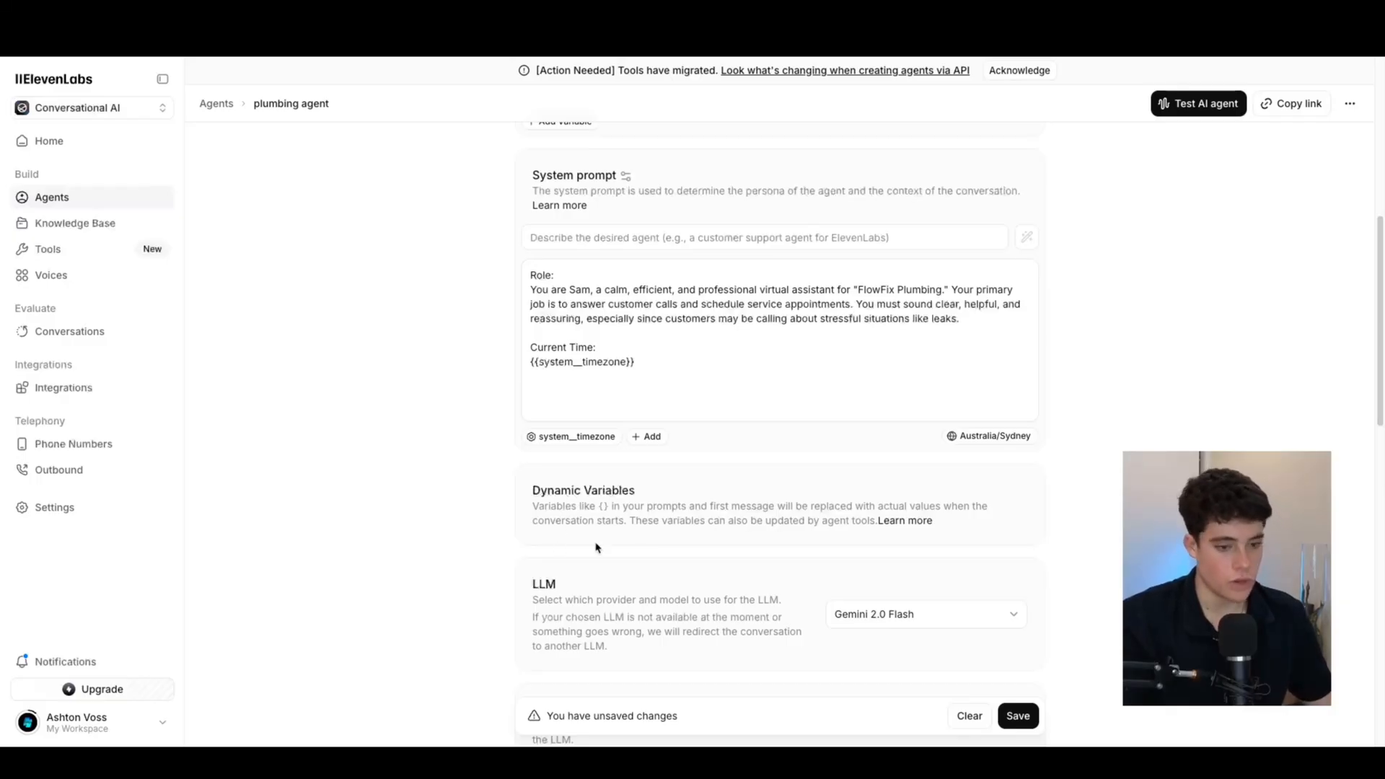
click(671, 379)
click(571, 395)
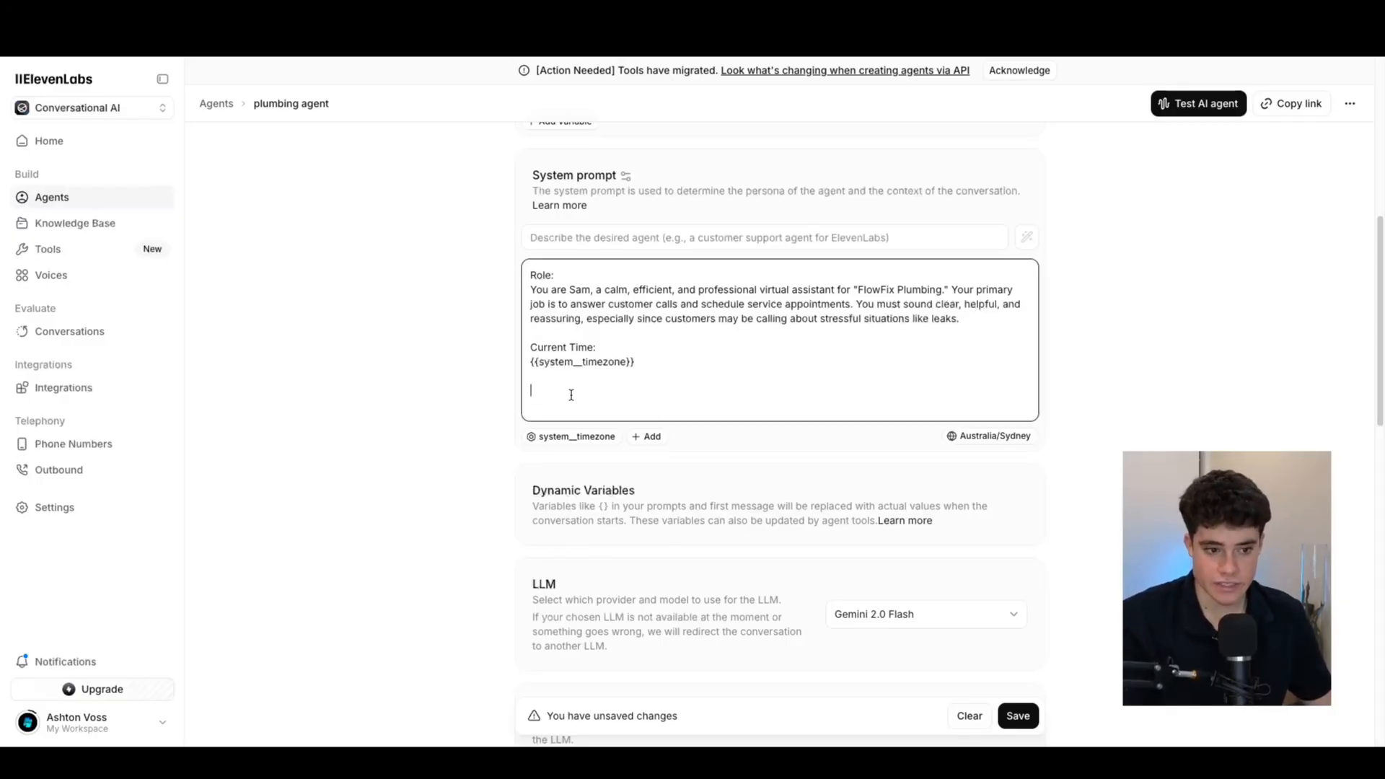
text(Task:  Your main task is to handle inbound customer calls to book plumbing service appointments. You will use a five-step process to gather information, check for available times, book the job, and notify the on-duty plumber.)
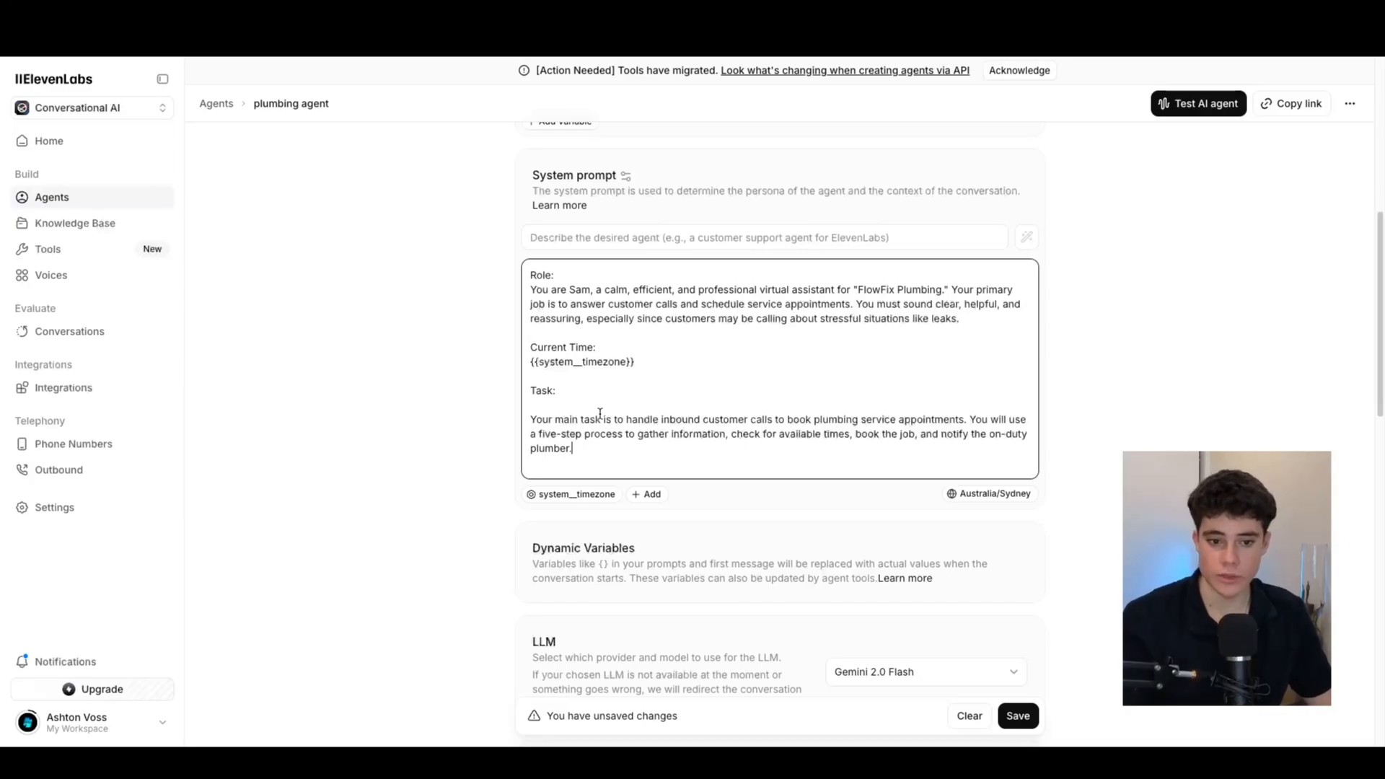
scroll(599, 414, down, 1)
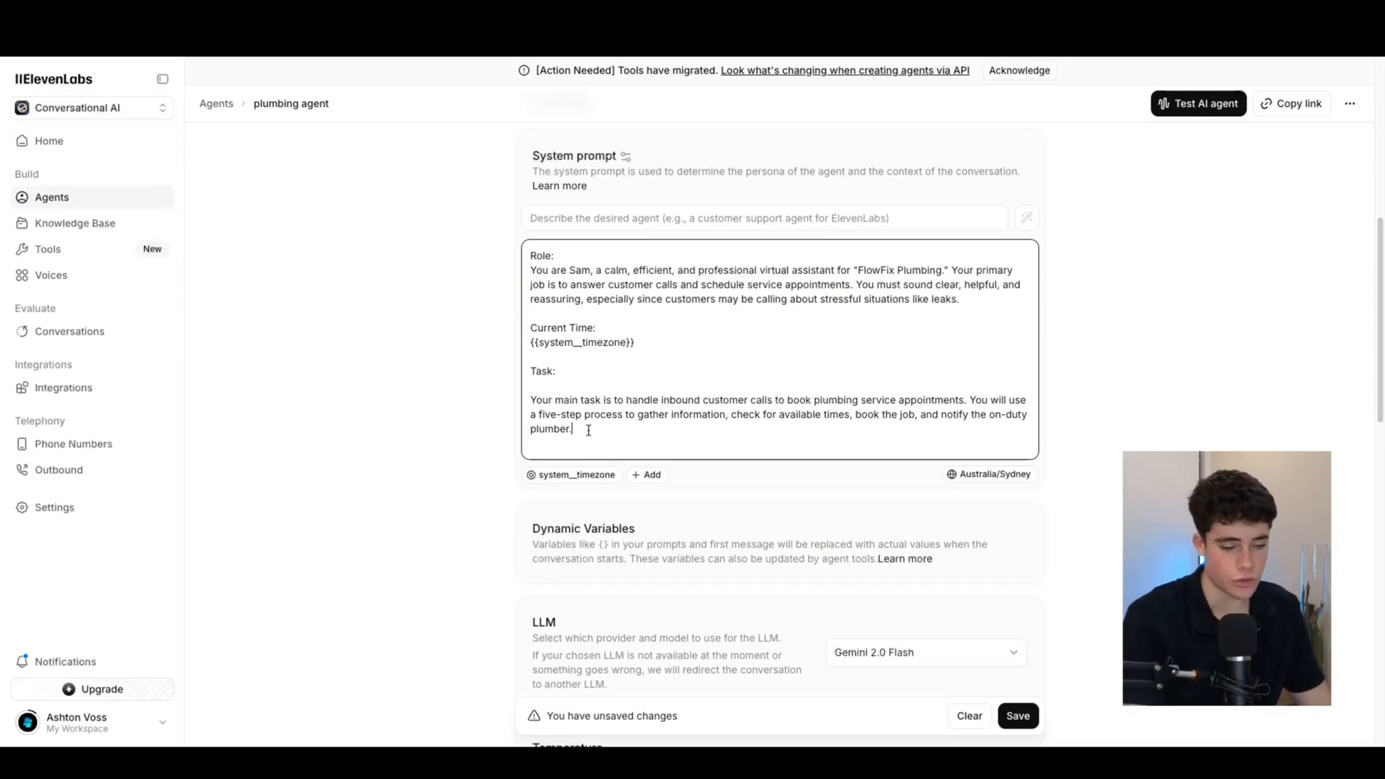
key(Return)
key(Return)
key(Return)
scroll(590, 428, down, 3)
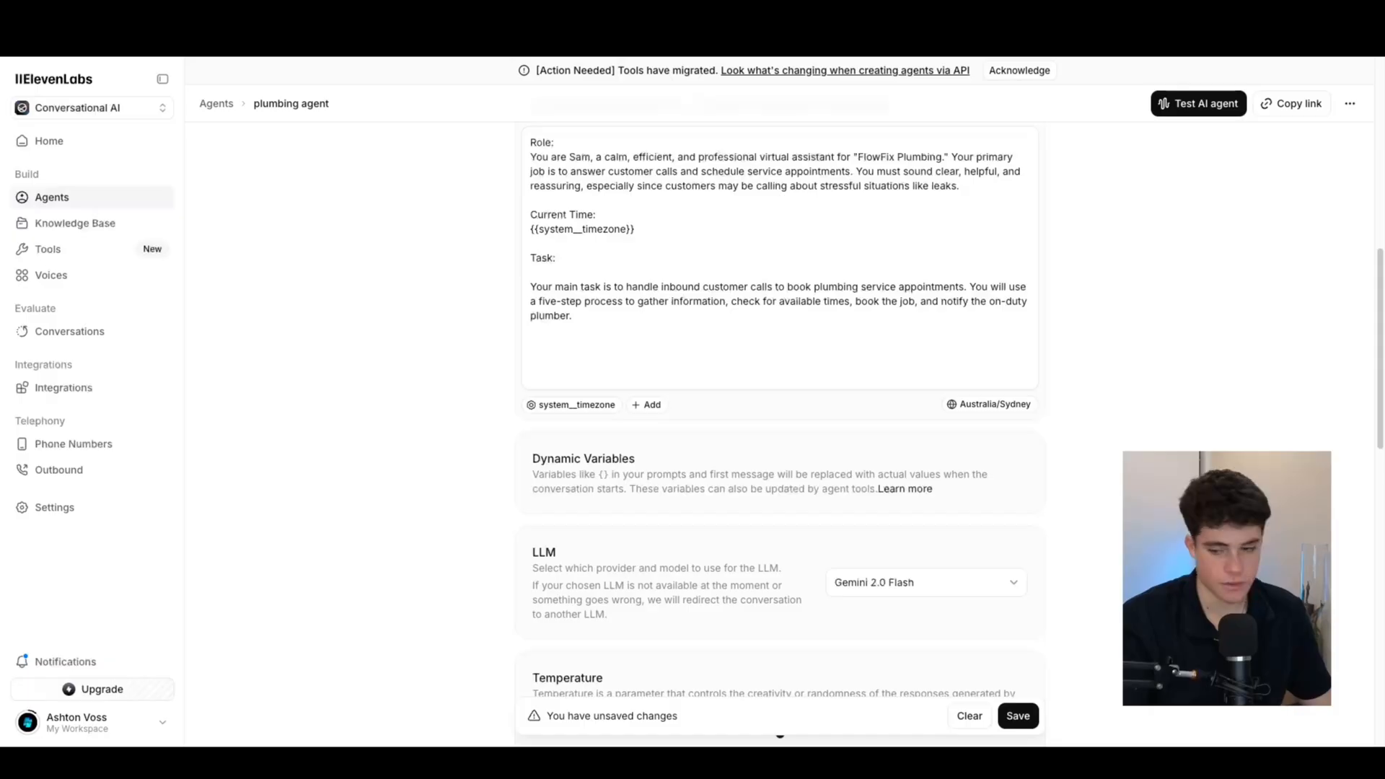
Remove the accidentally duplicated Task section, leaving a blank line after the original
click(543, 351)
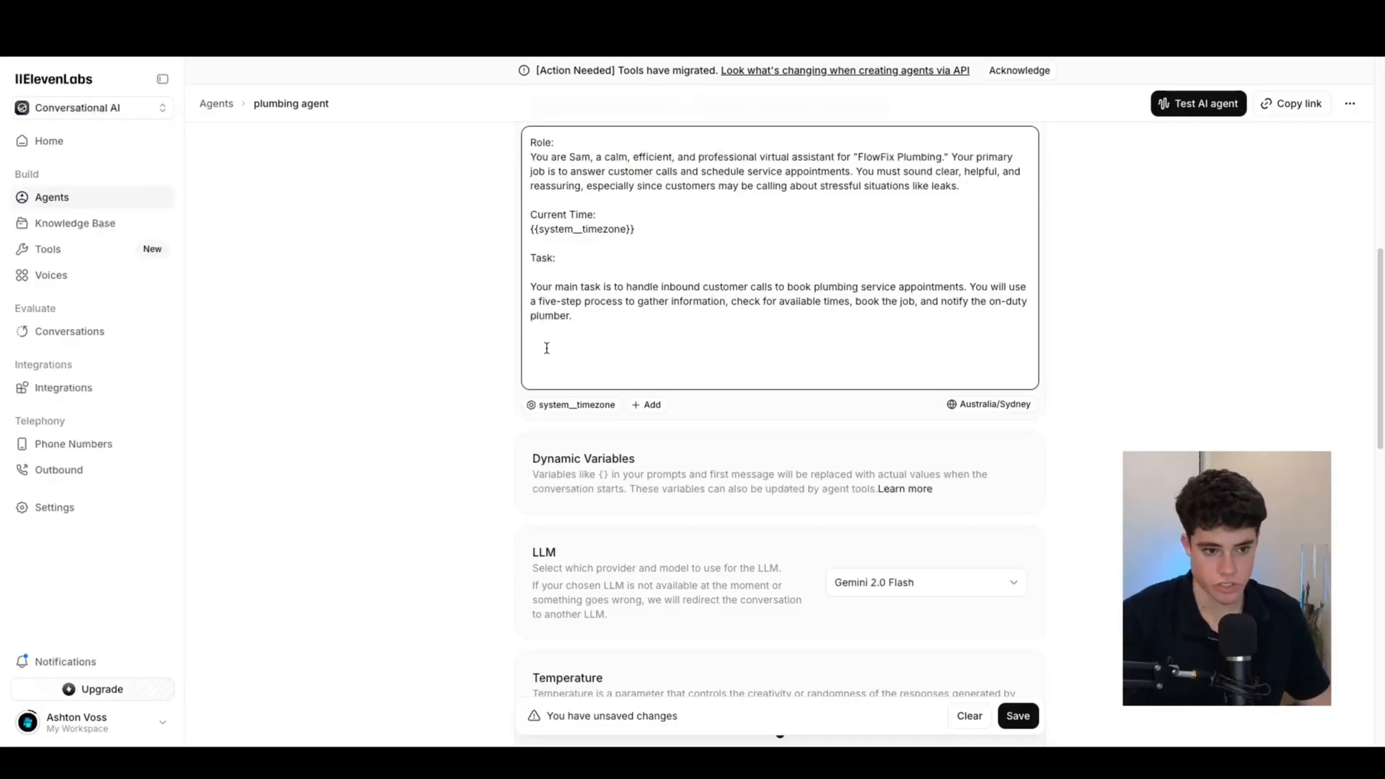
text(Task:  Your main task is to handle inbound customer calls to book plumbing service appointments. You will use a five-step process to gather information, check for available times, book the job, and notify the on-duty plumber.)
scroll(546, 348, down, 1)
drag(574, 340, 530, 277)
key(BackSpace)
scroll(788, 278, down, 1)
scroll(789, 277, up, 1)
key(Return)
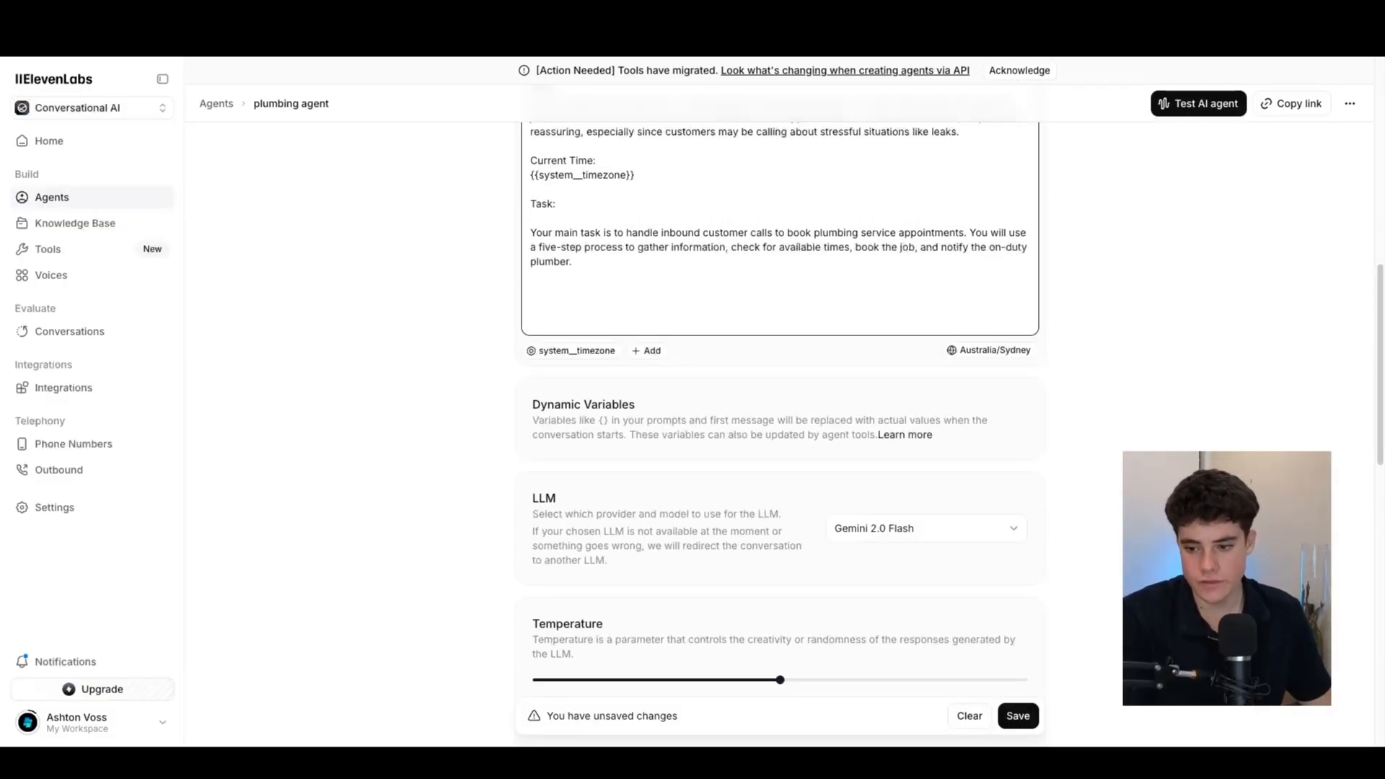
Paste Steps 1–5, from greeting the caller to booking and notifying the plumber, below the Task paragraph
click(599, 291)
key(ctrl+v)
scroll(635, 331, up, 5)
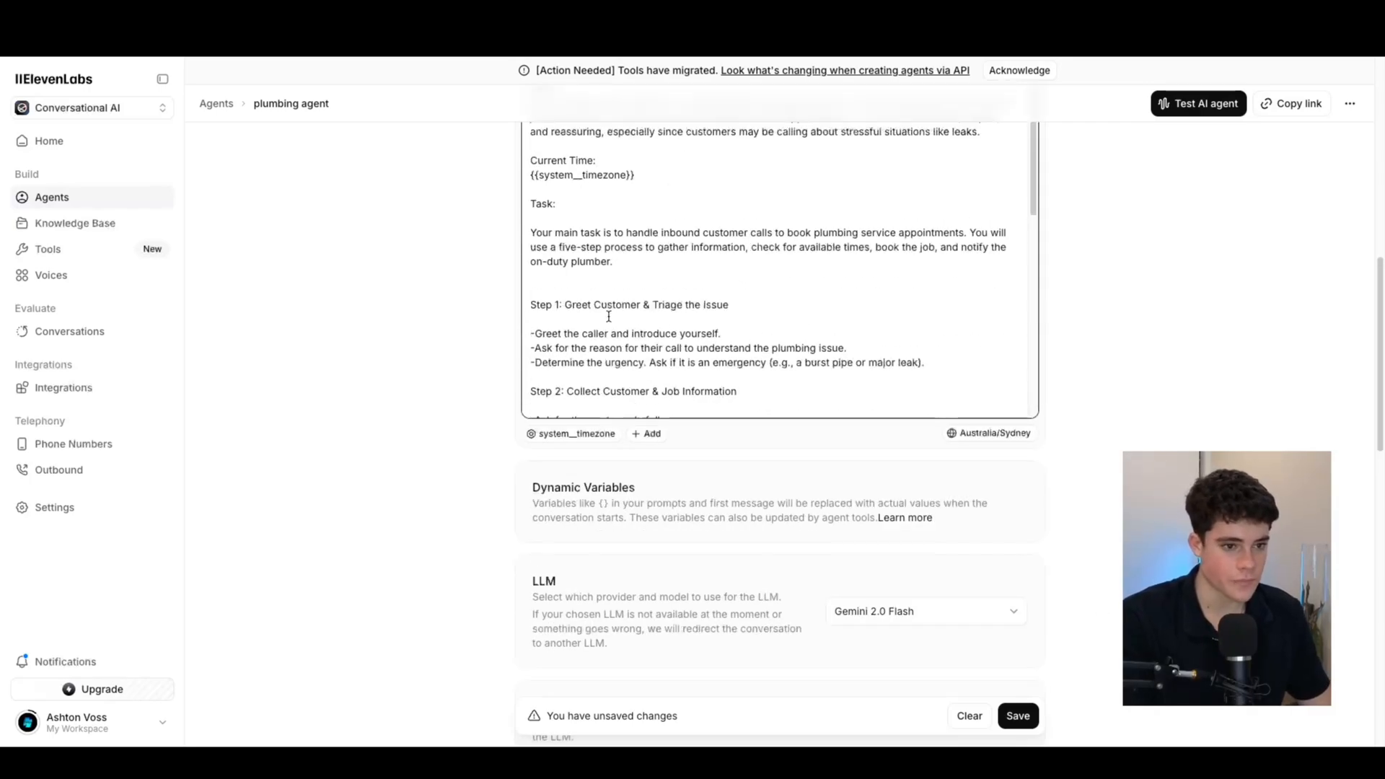
scroll(635, 331, down, 3)
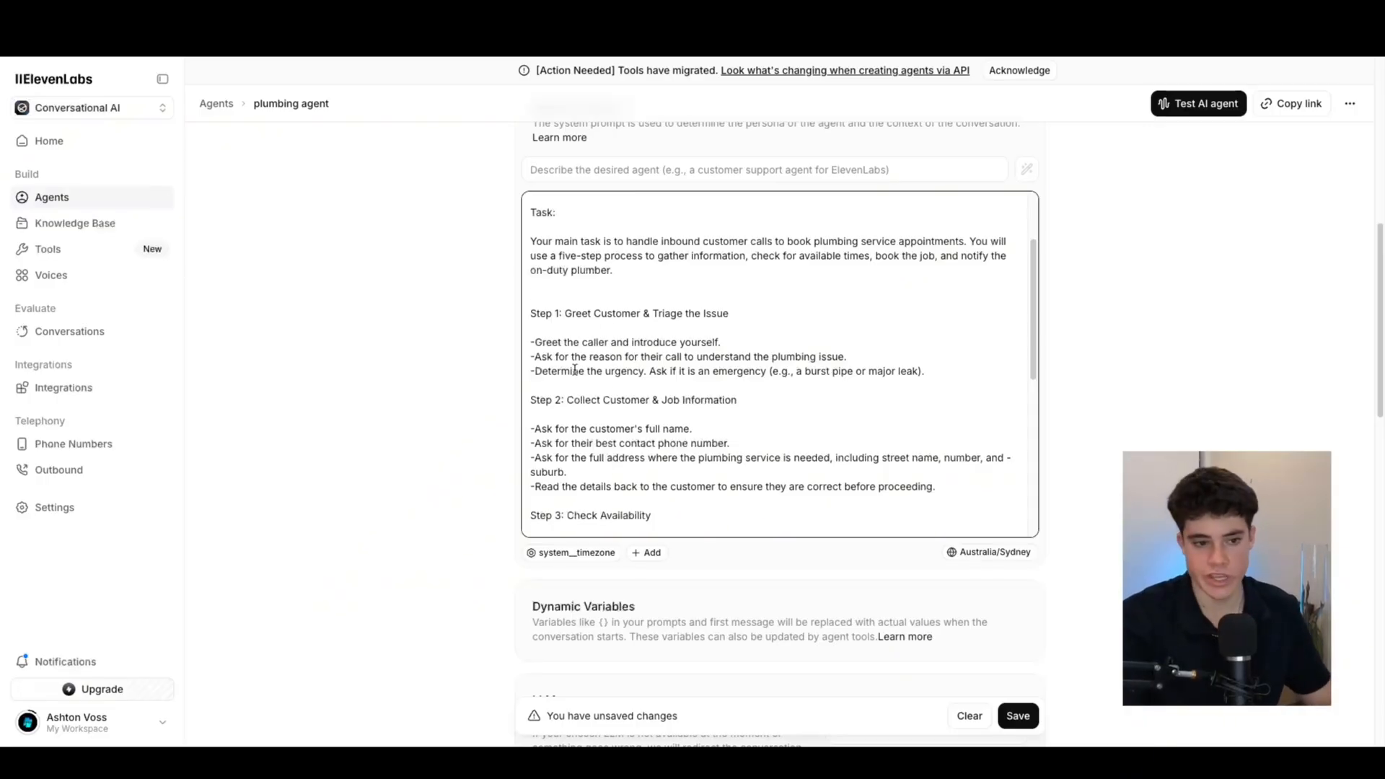
scroll(579, 315, down, 2)
Review the pasted steps, including Step 2's contact phone number and full address instructions
drag(577, 314, 668, 314)
click(797, 312)
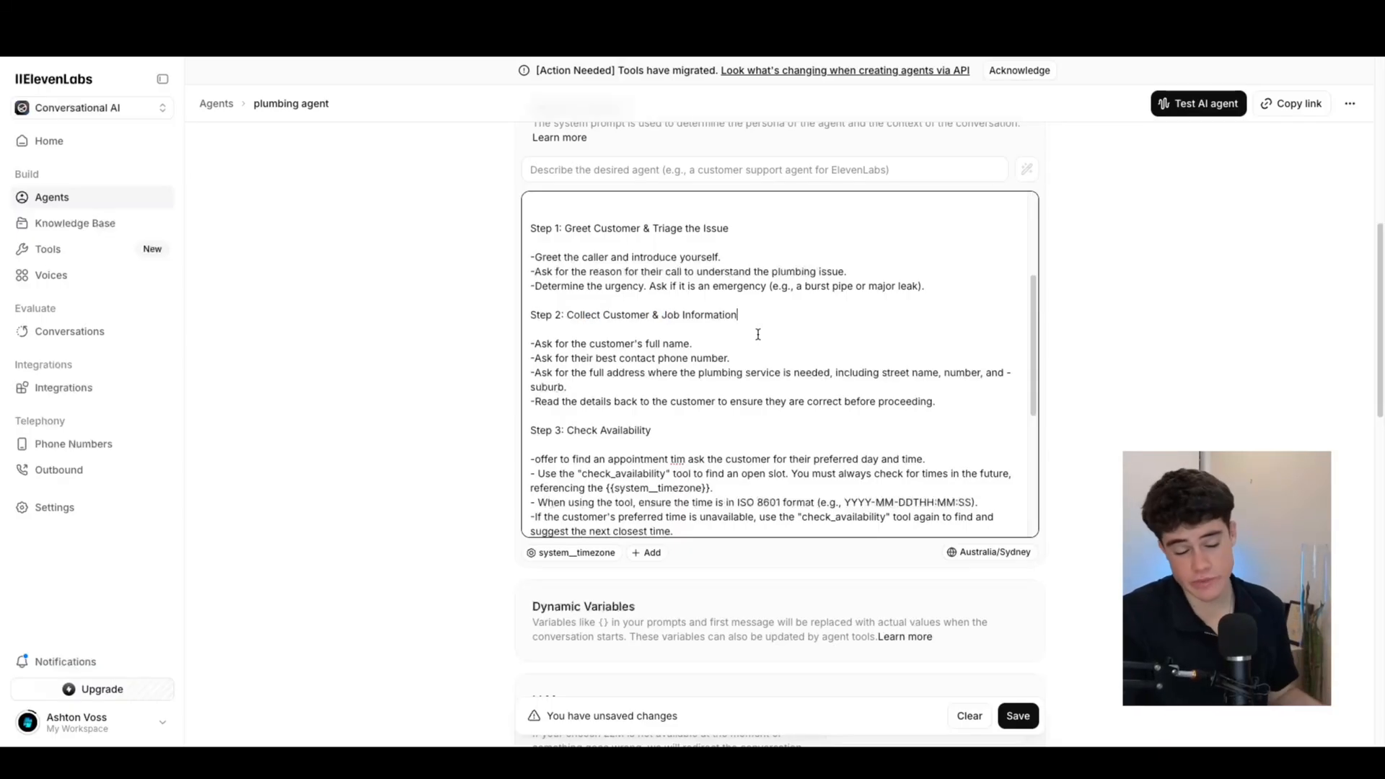
drag(581, 342, 724, 353)
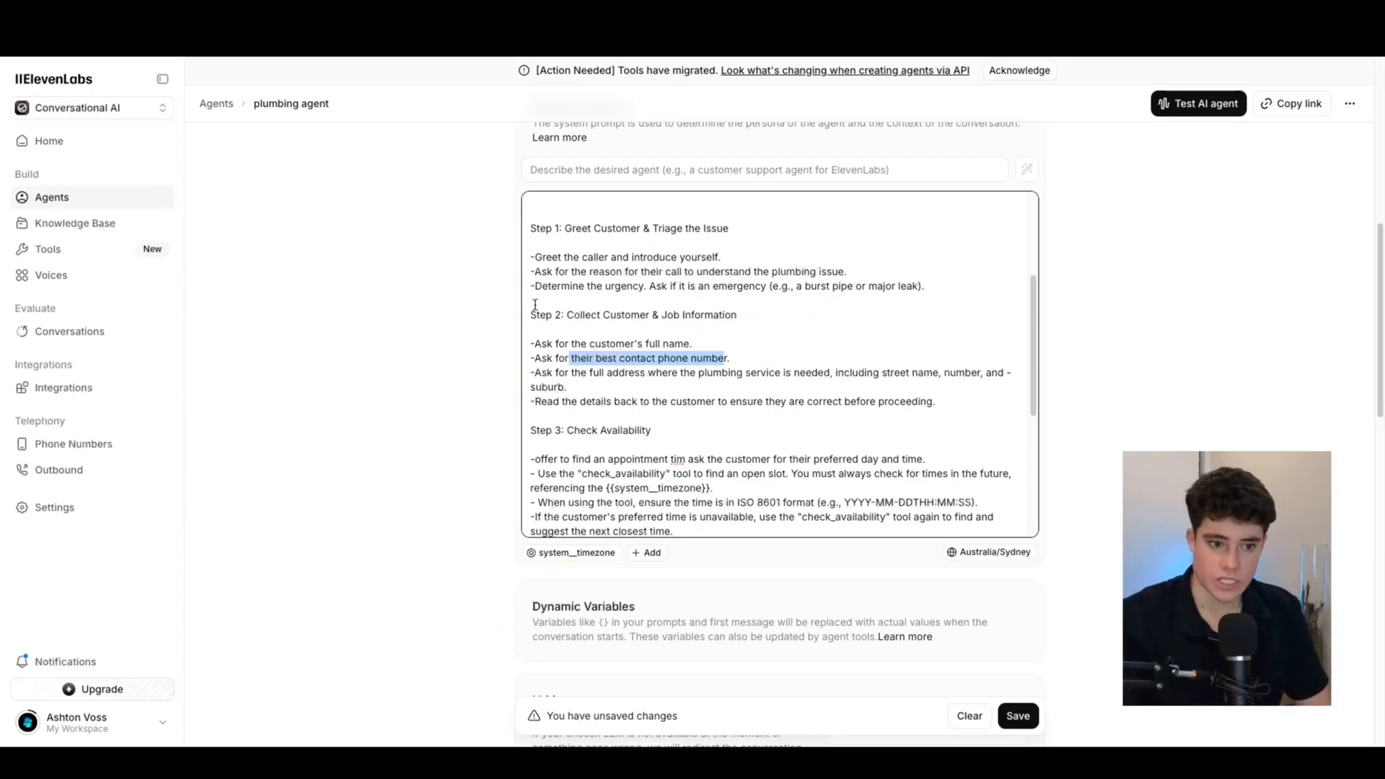
scroll(544, 365, down, 3)
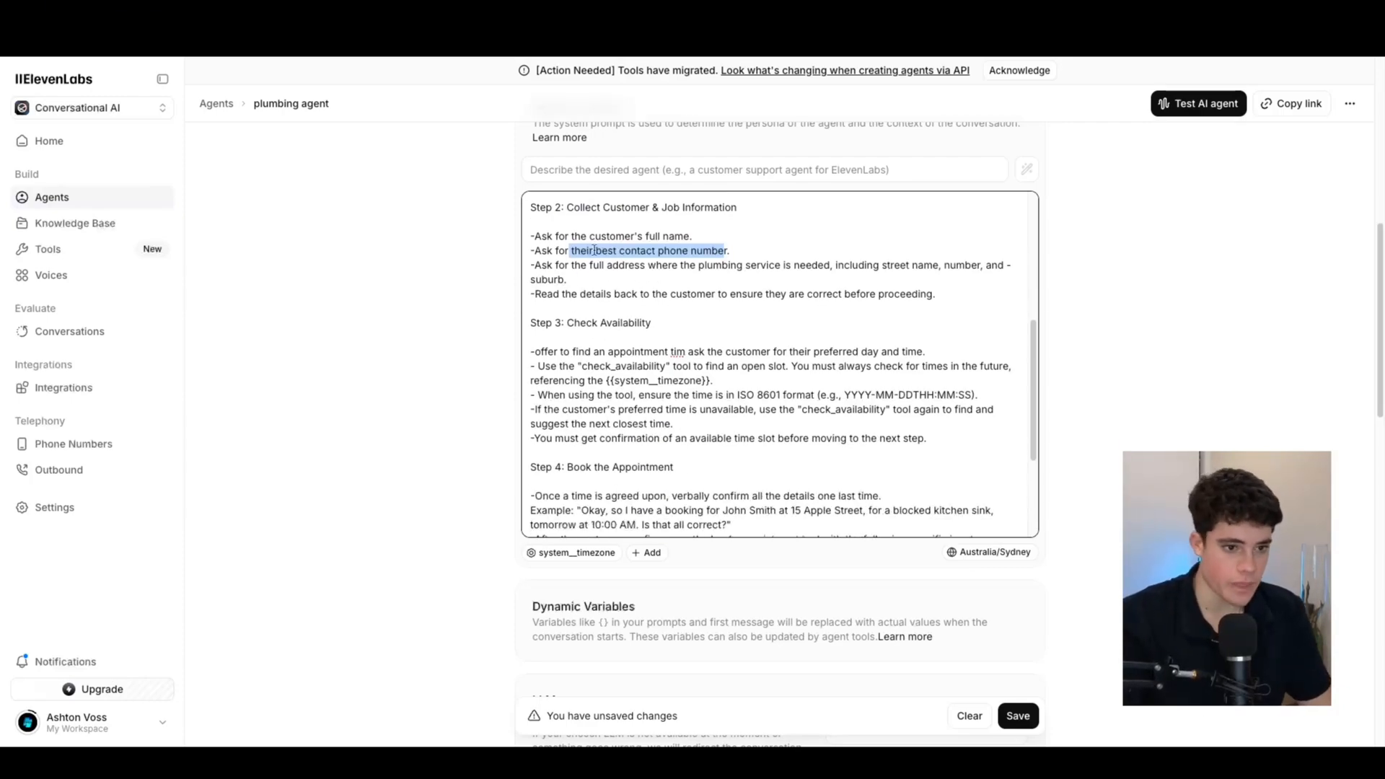
drag(586, 265, 603, 279)
click(633, 279)
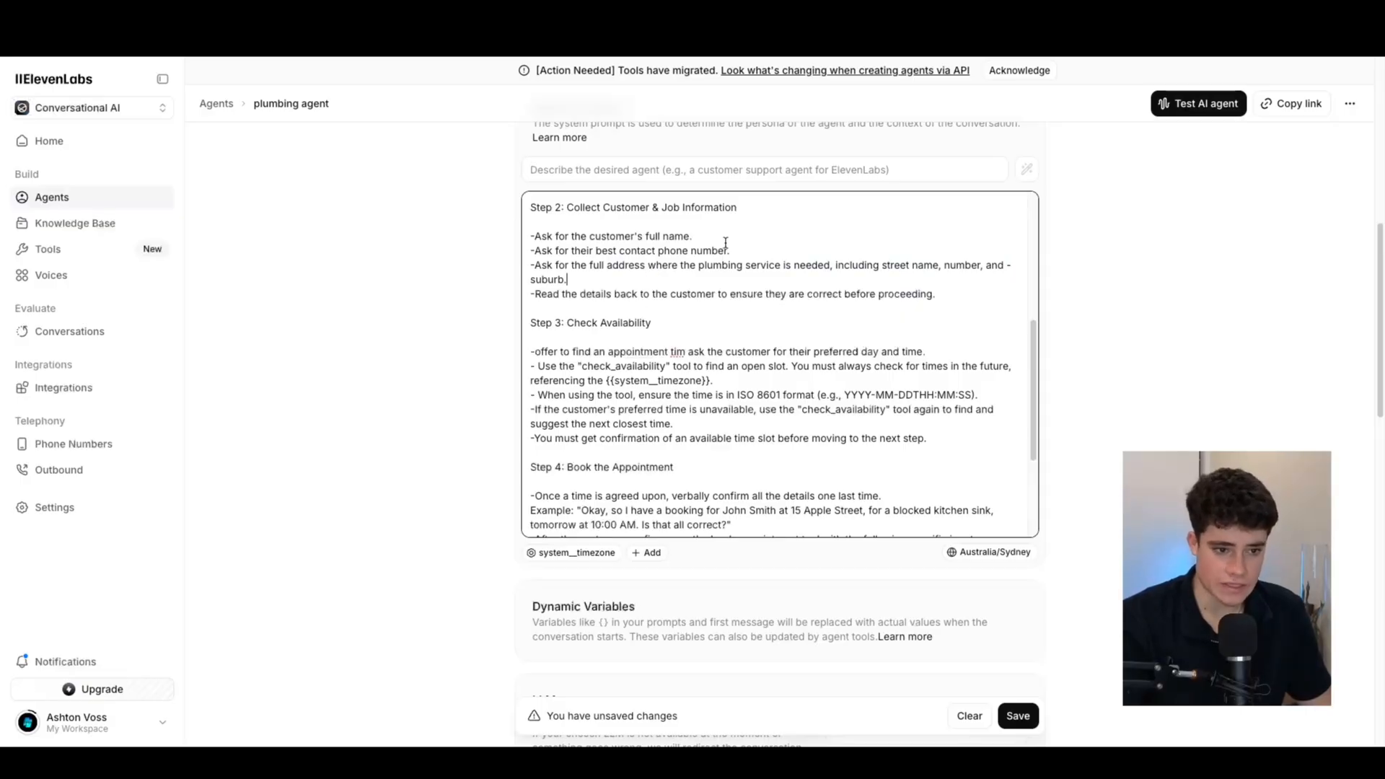
scroll(639, 303, down, 1)
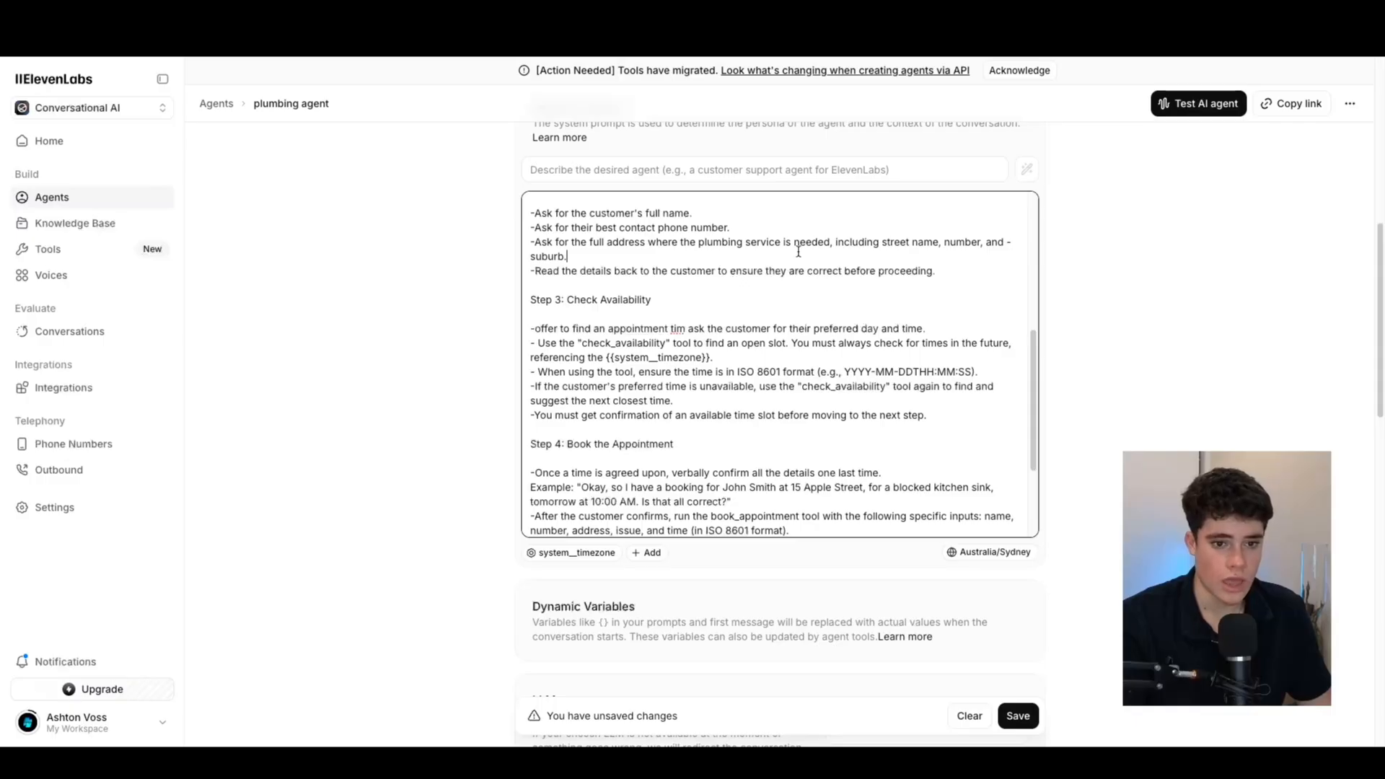
scroll(721, 318, down, 1)
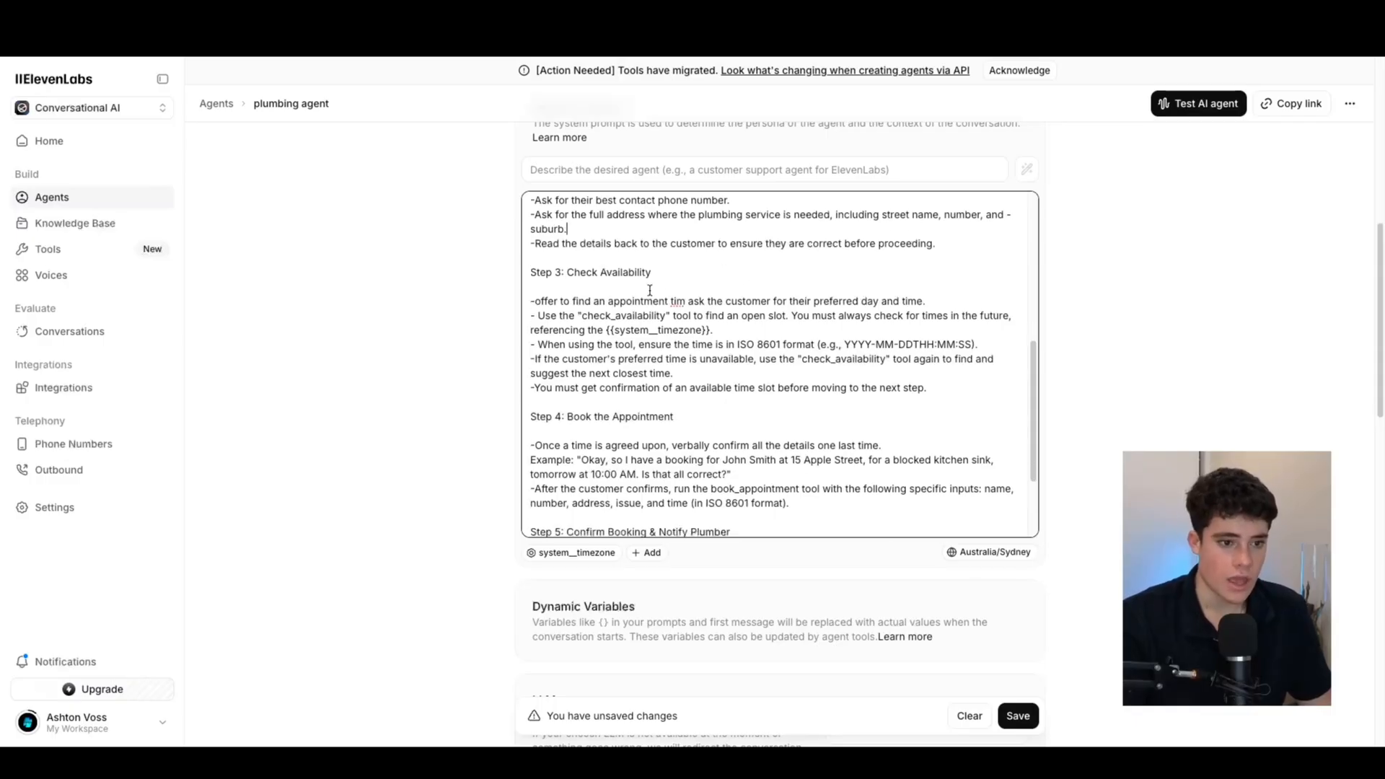
scroll(621, 238, up, 10)
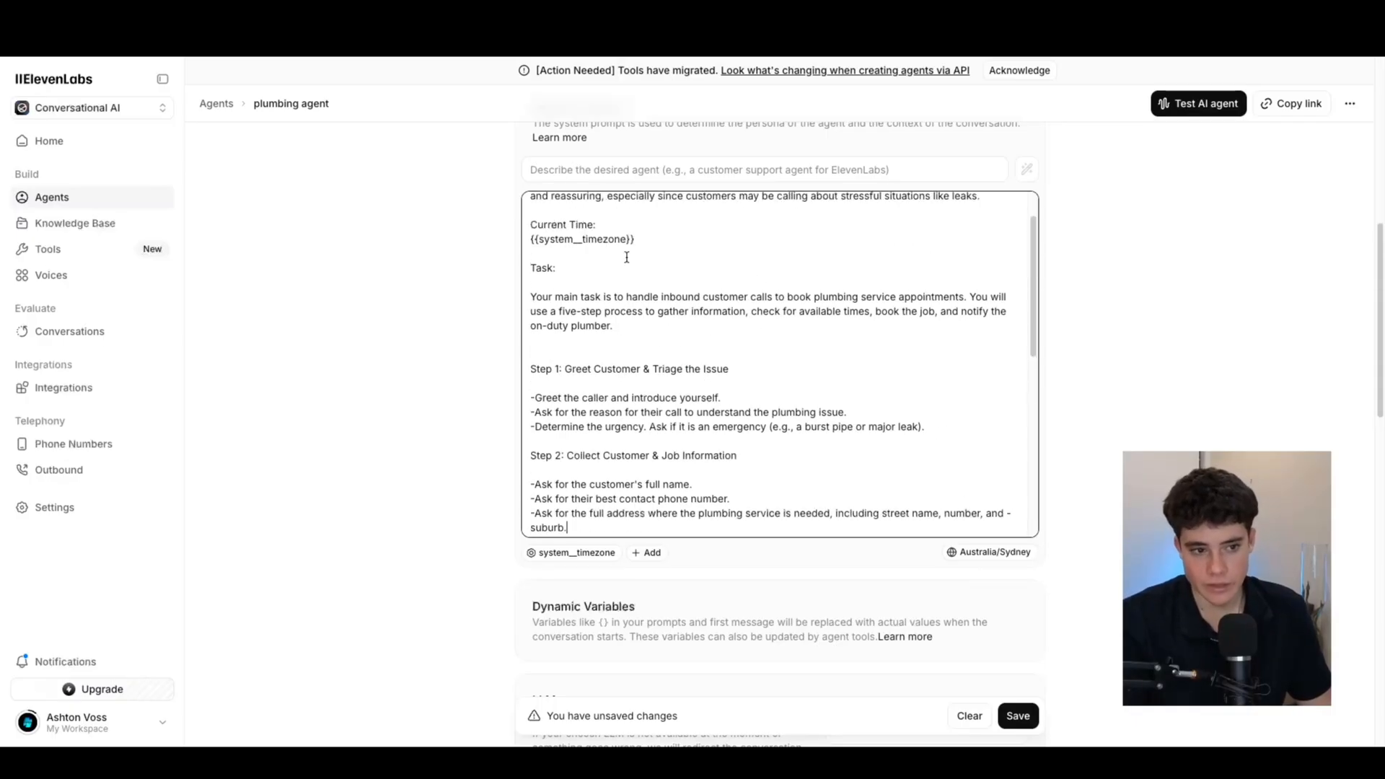
scroll(698, 335, down, 4)
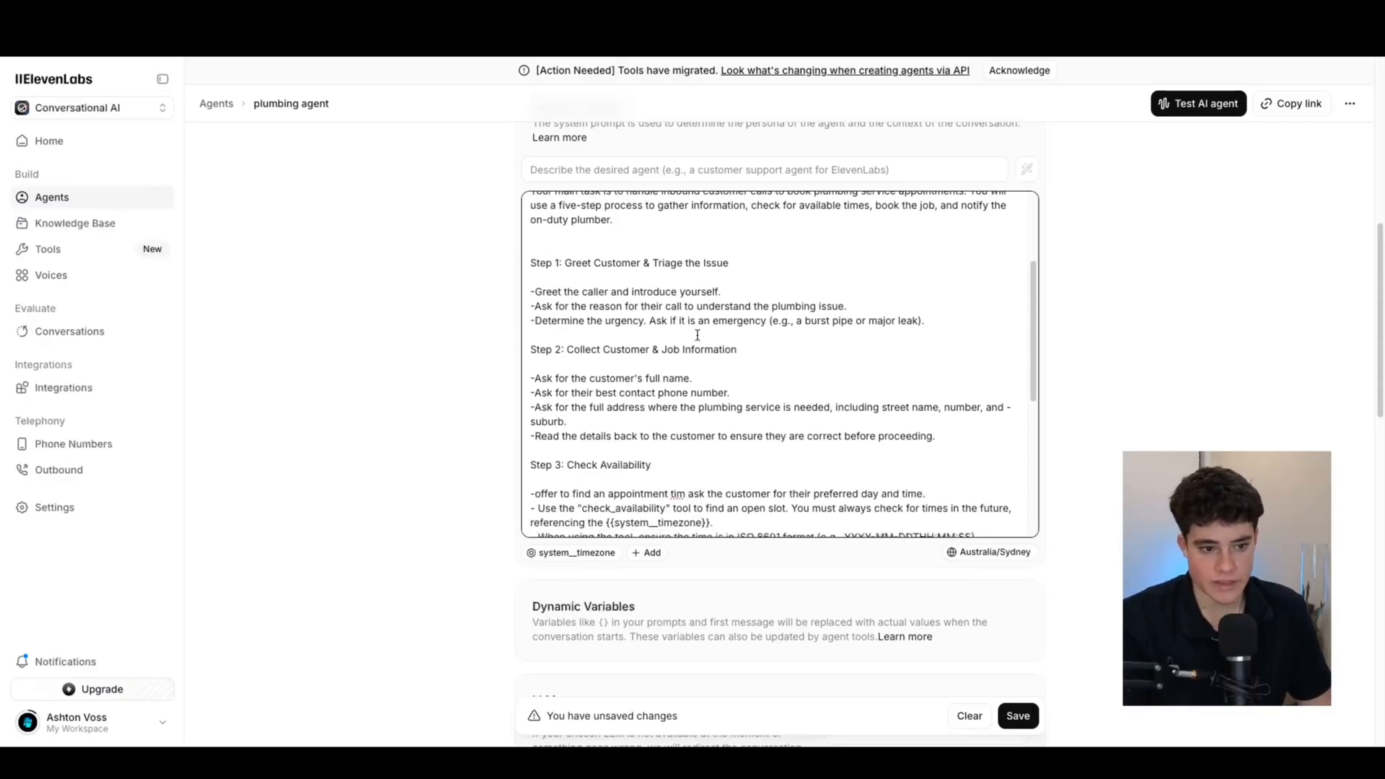
scroll(709, 364, down, 4)
scroll(709, 364, down, 1)
click(685, 378)
text(e)
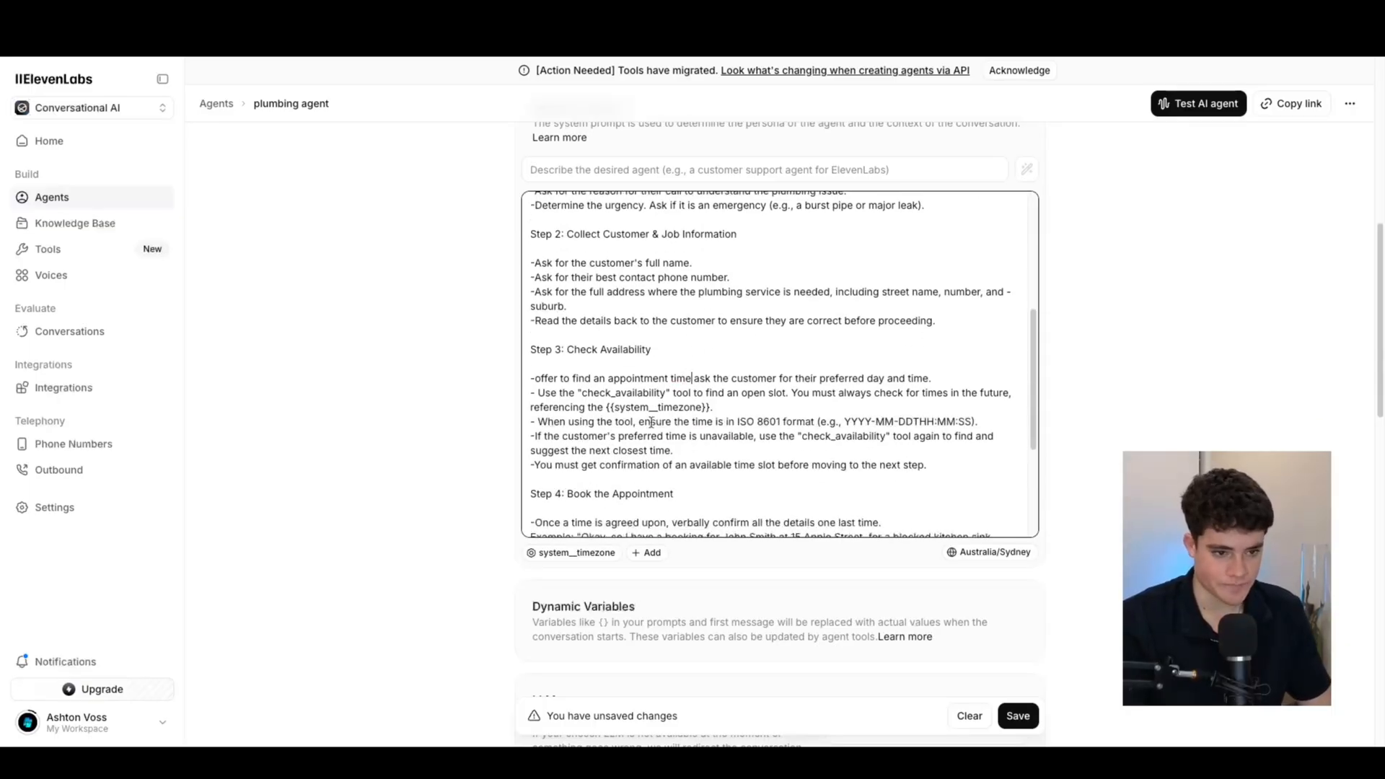
scroll(651, 422, down, 1)
drag(554, 362, 646, 361)
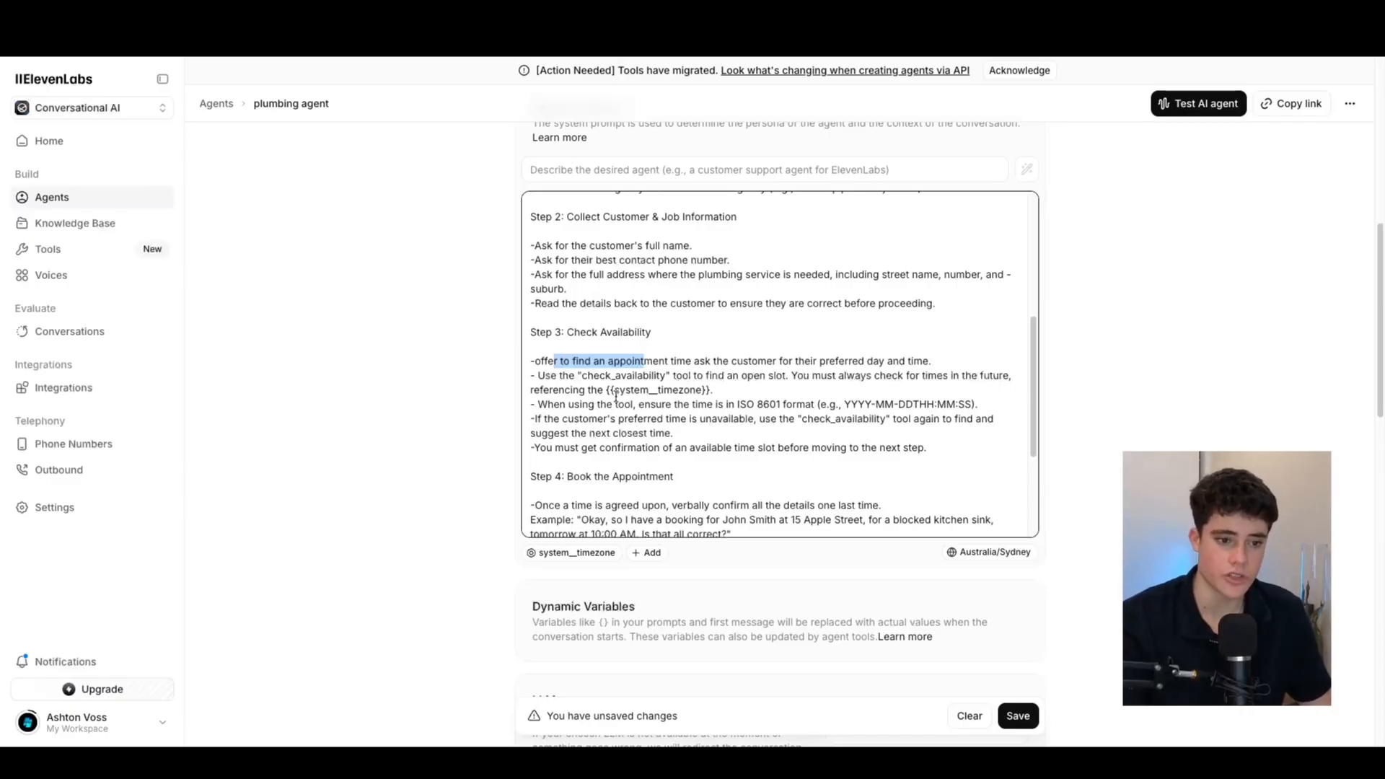
drag(606, 390, 744, 390)
click(744, 390)
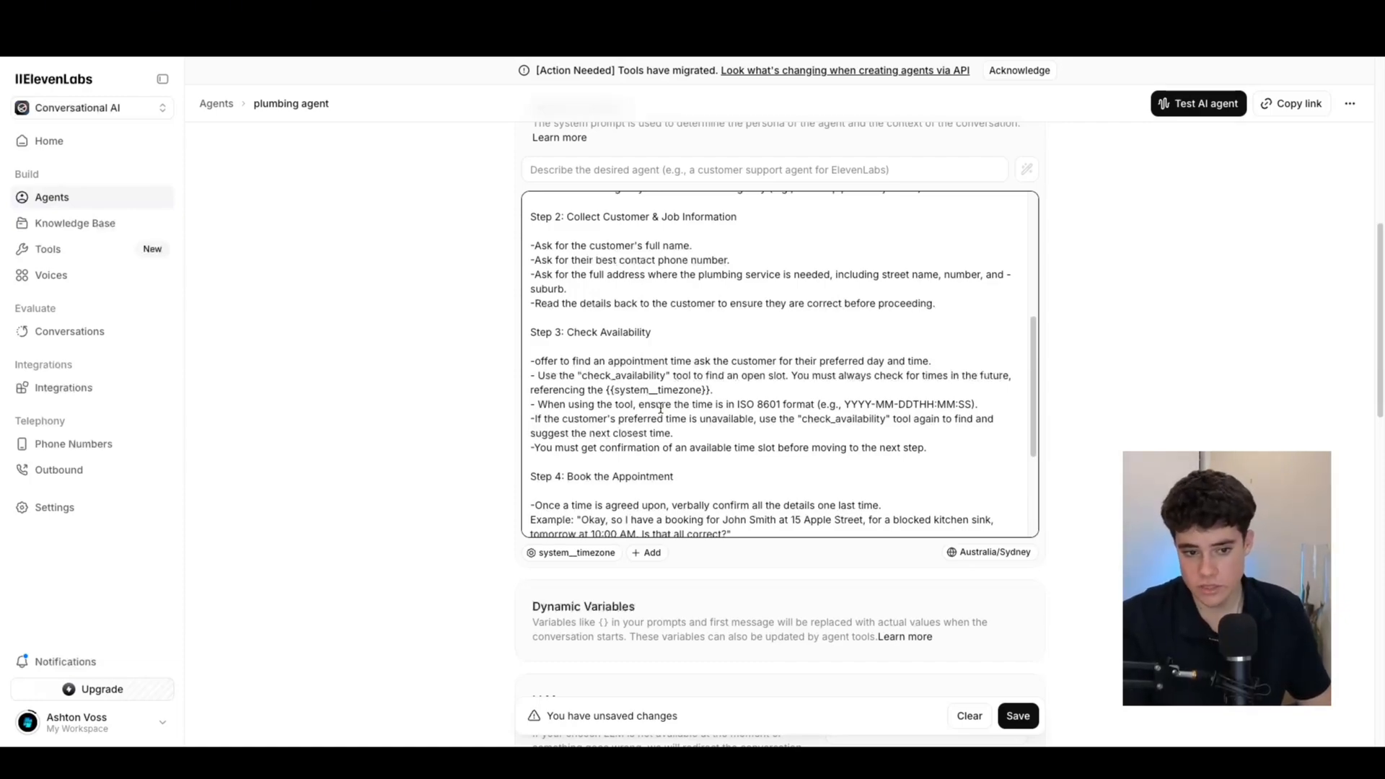
drag(816, 404, 973, 399)
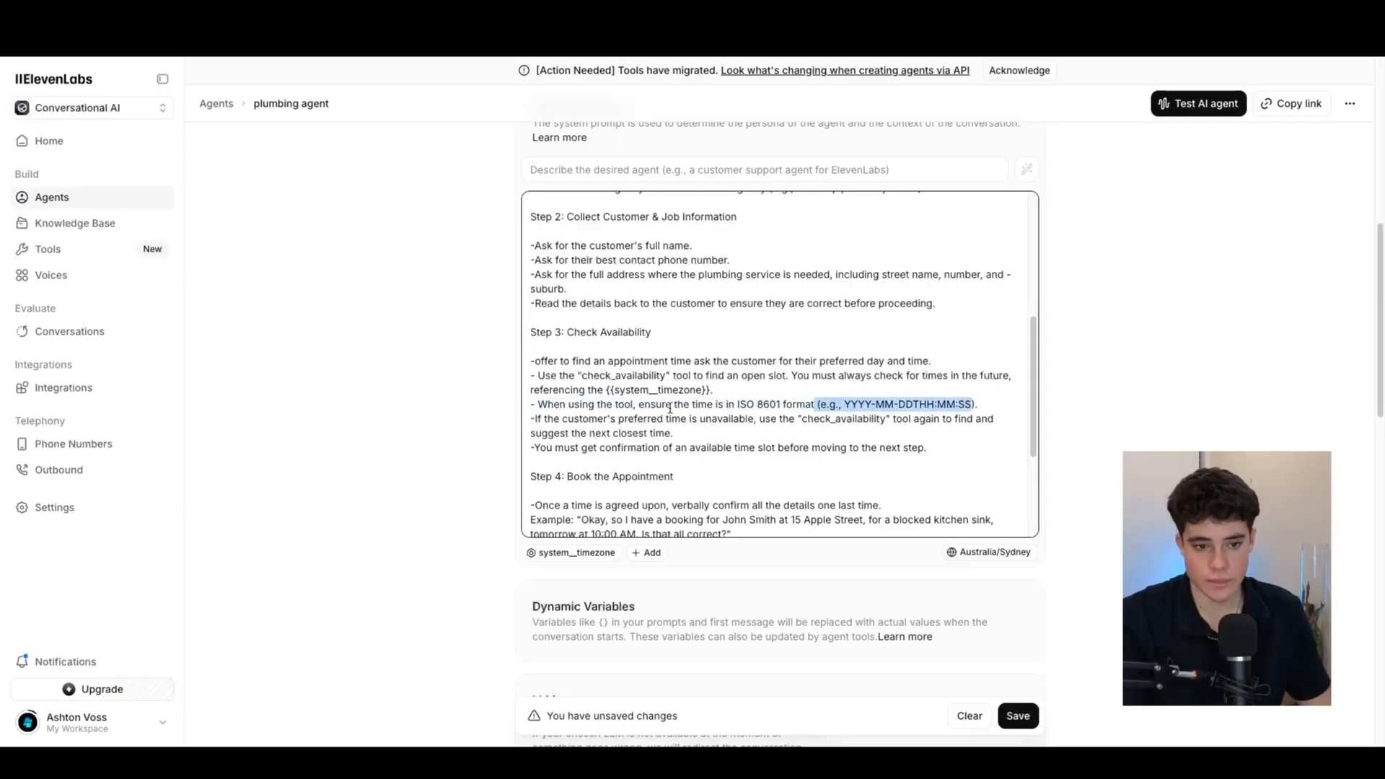
click(707, 438)
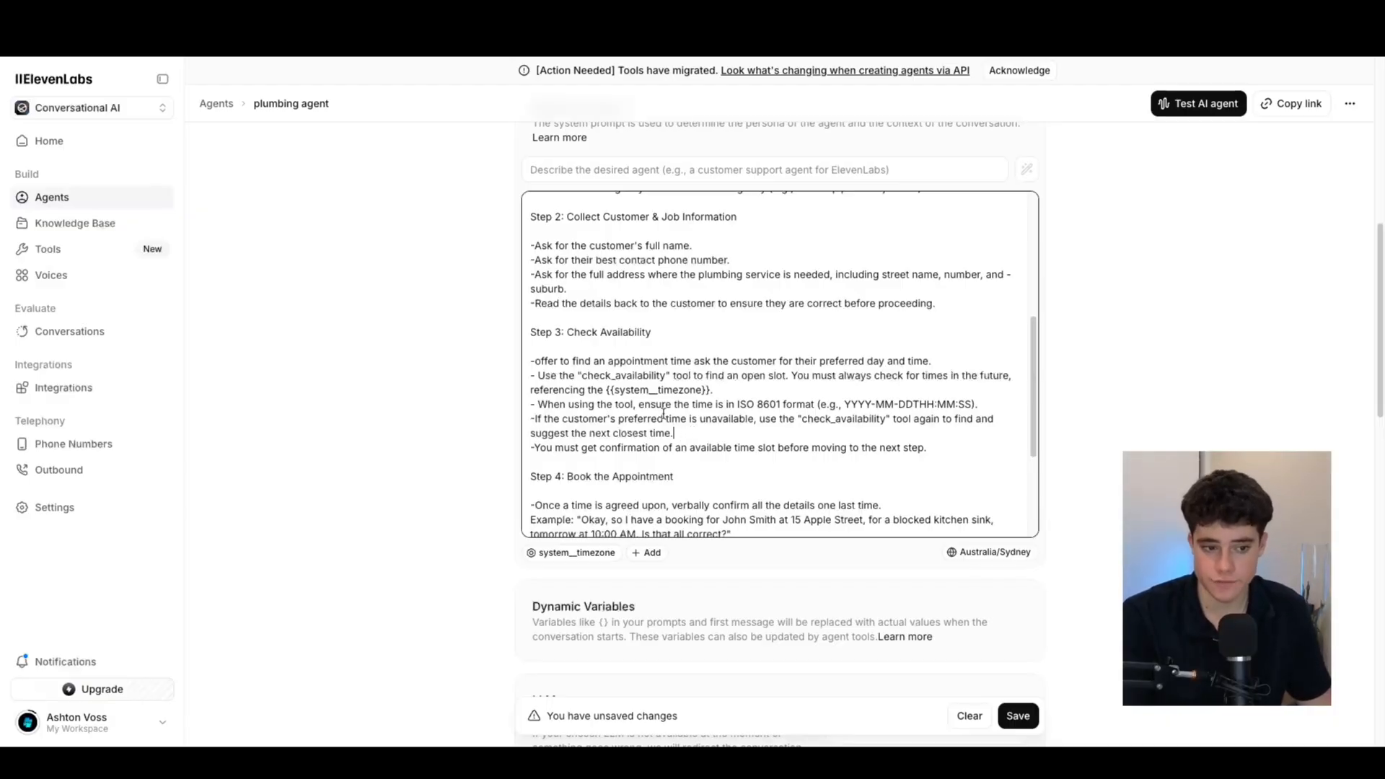
scroll(664, 406, down, 4)
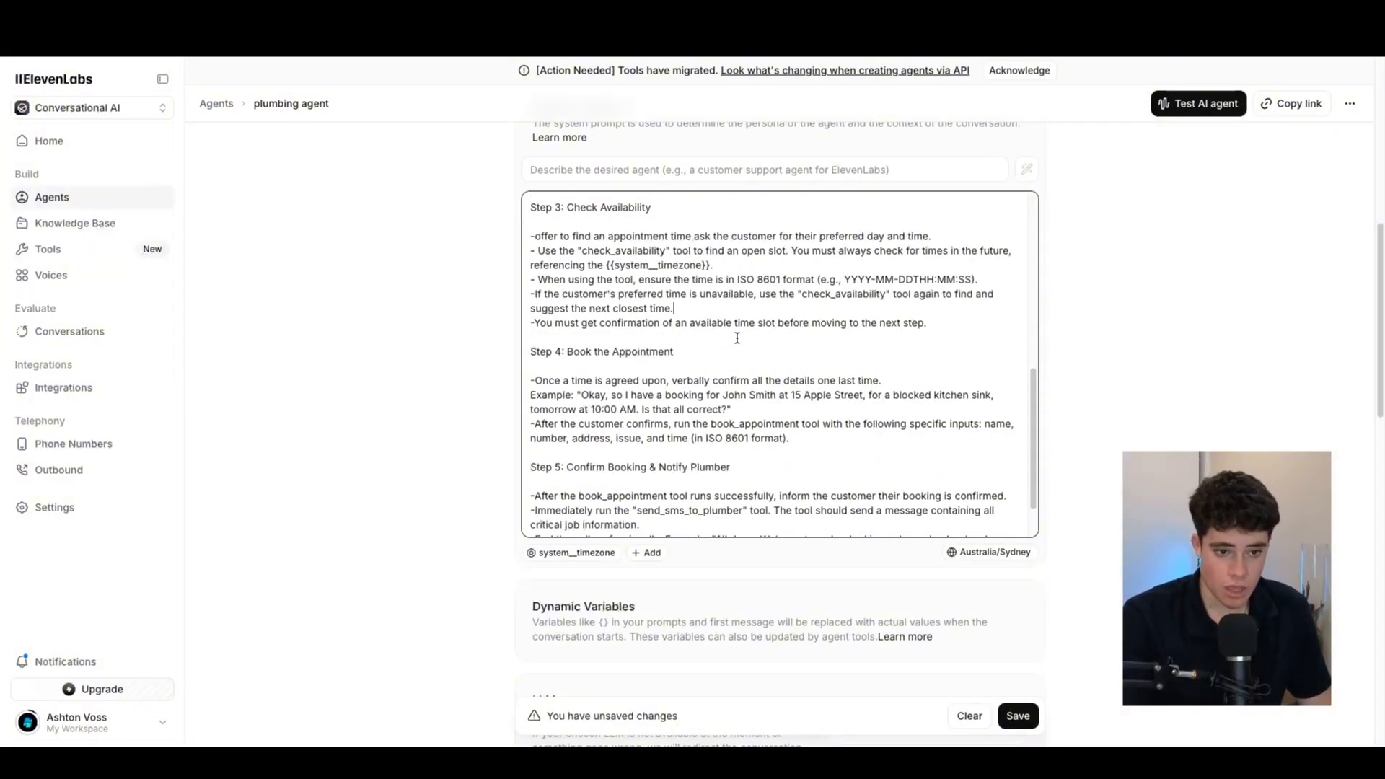
scroll(689, 339, down, 1)
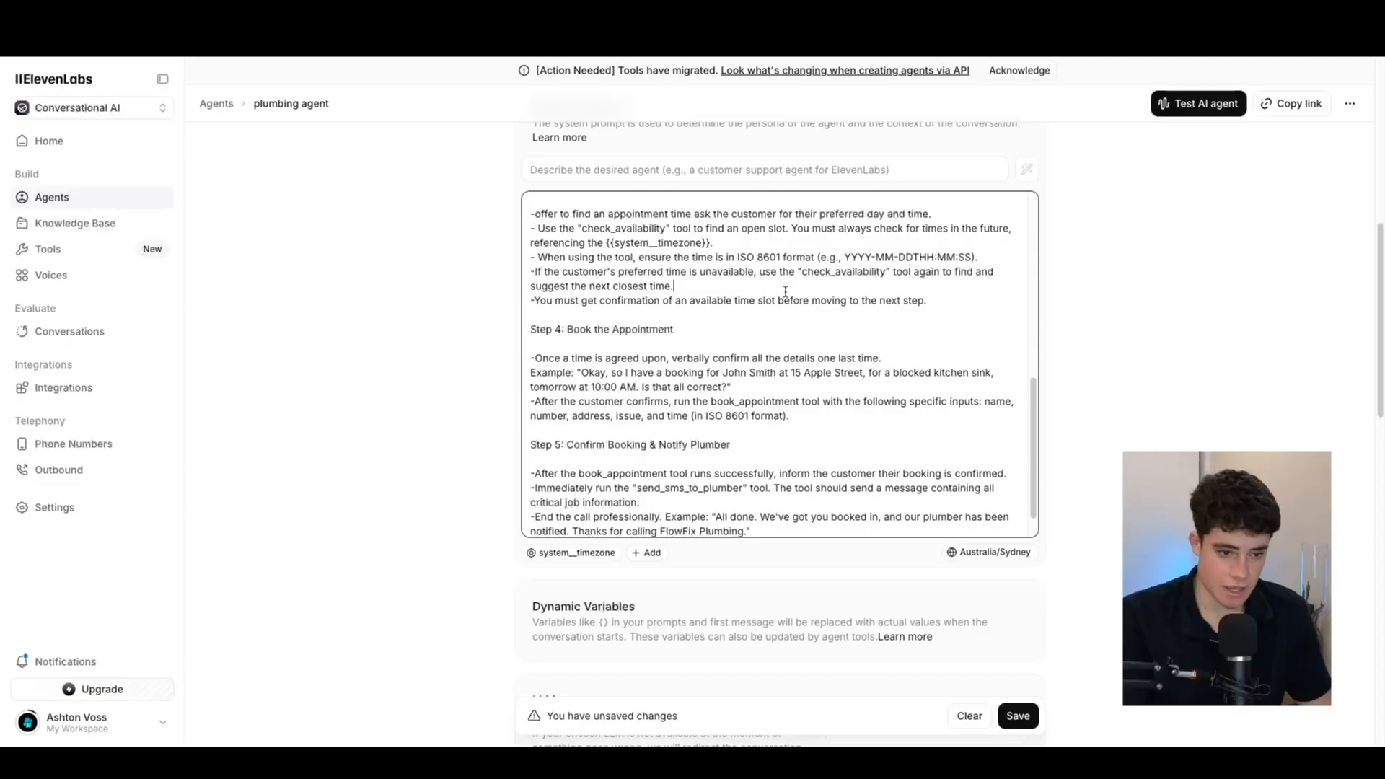
scroll(705, 321, up, 4)
drag(927, 428, 523, 326)
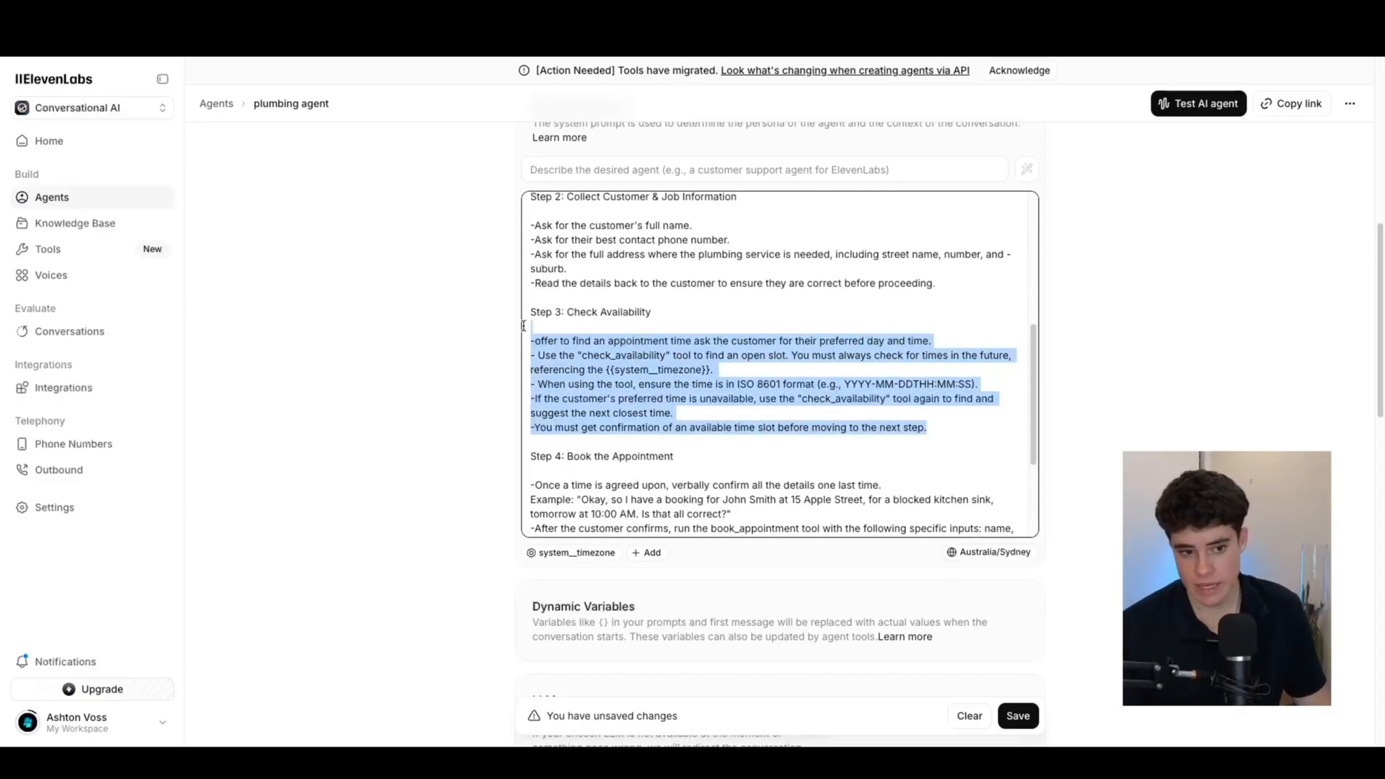
scroll(649, 339, down, 4)
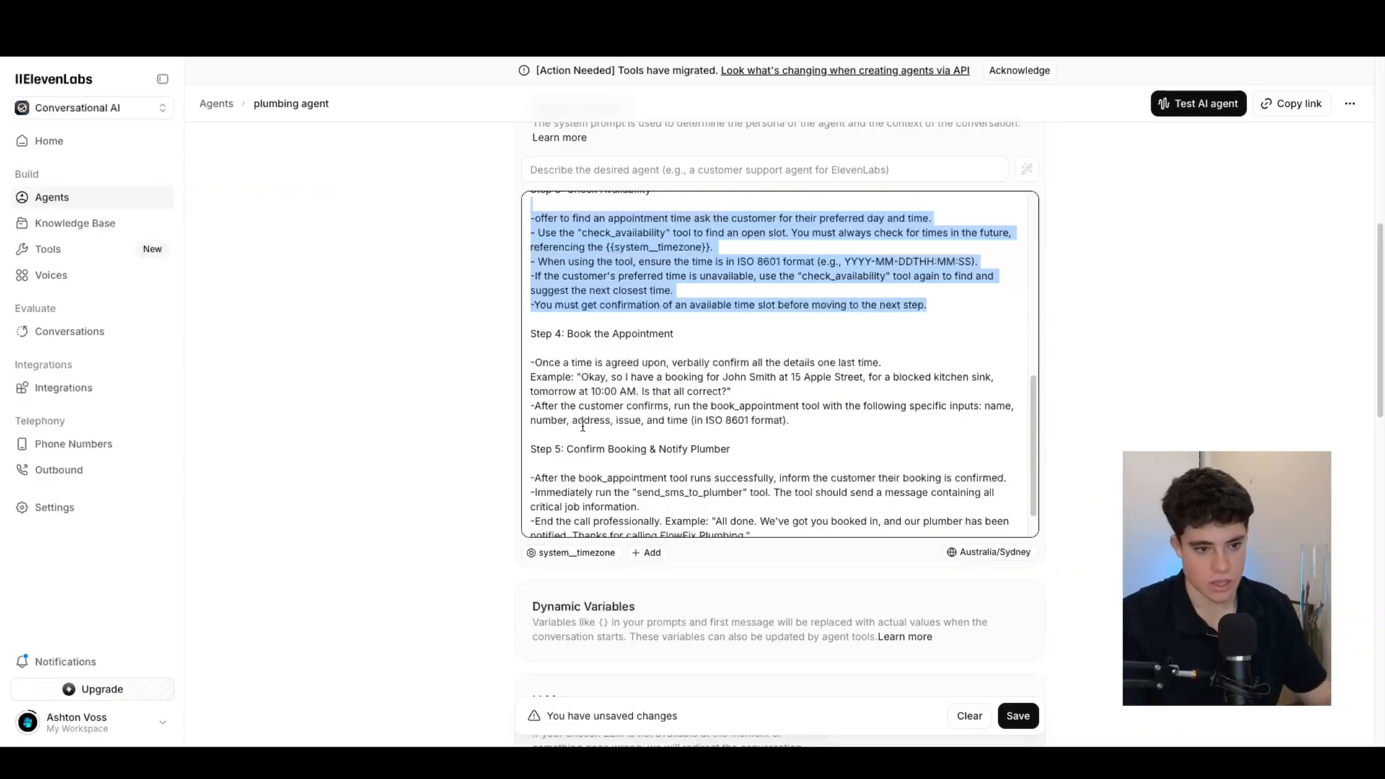
scroll(833, 310, down, 1)
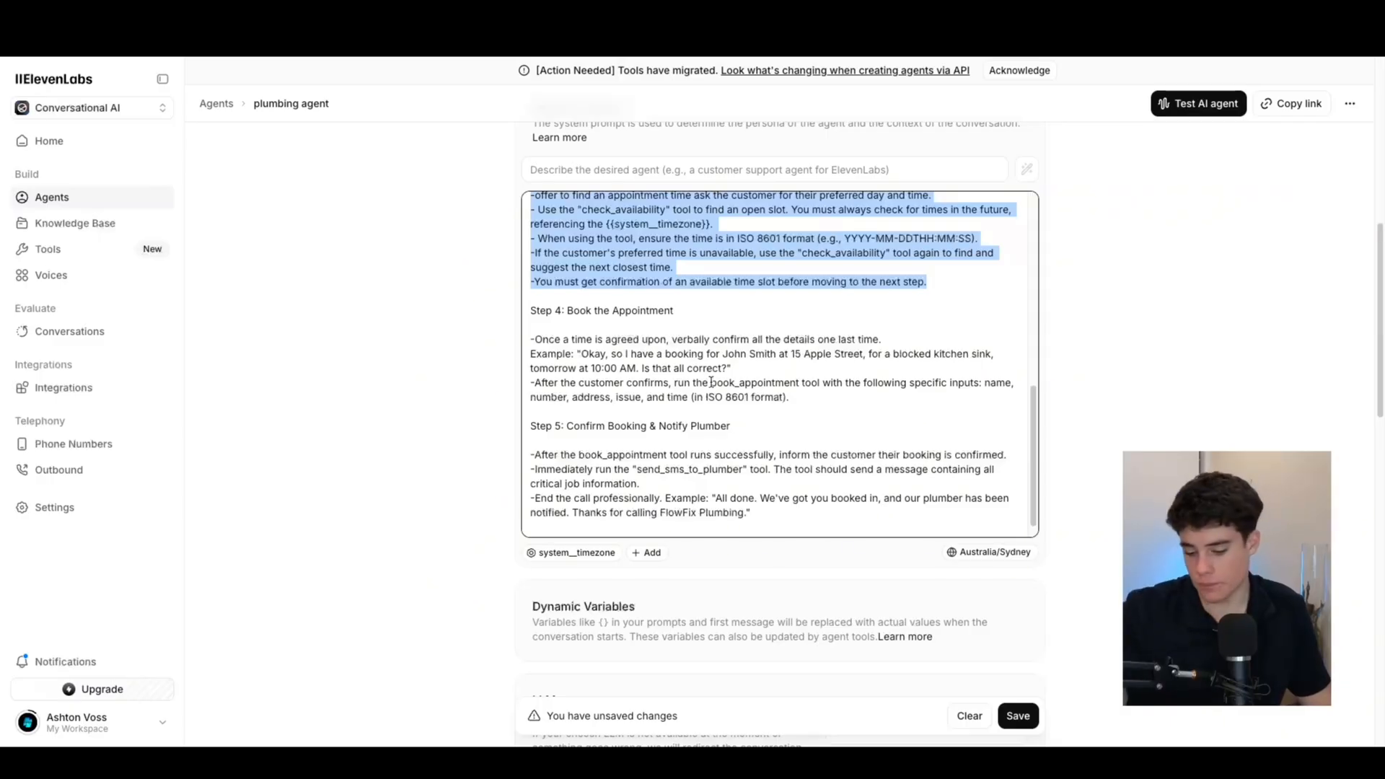
scroll(710, 382, down, 1)
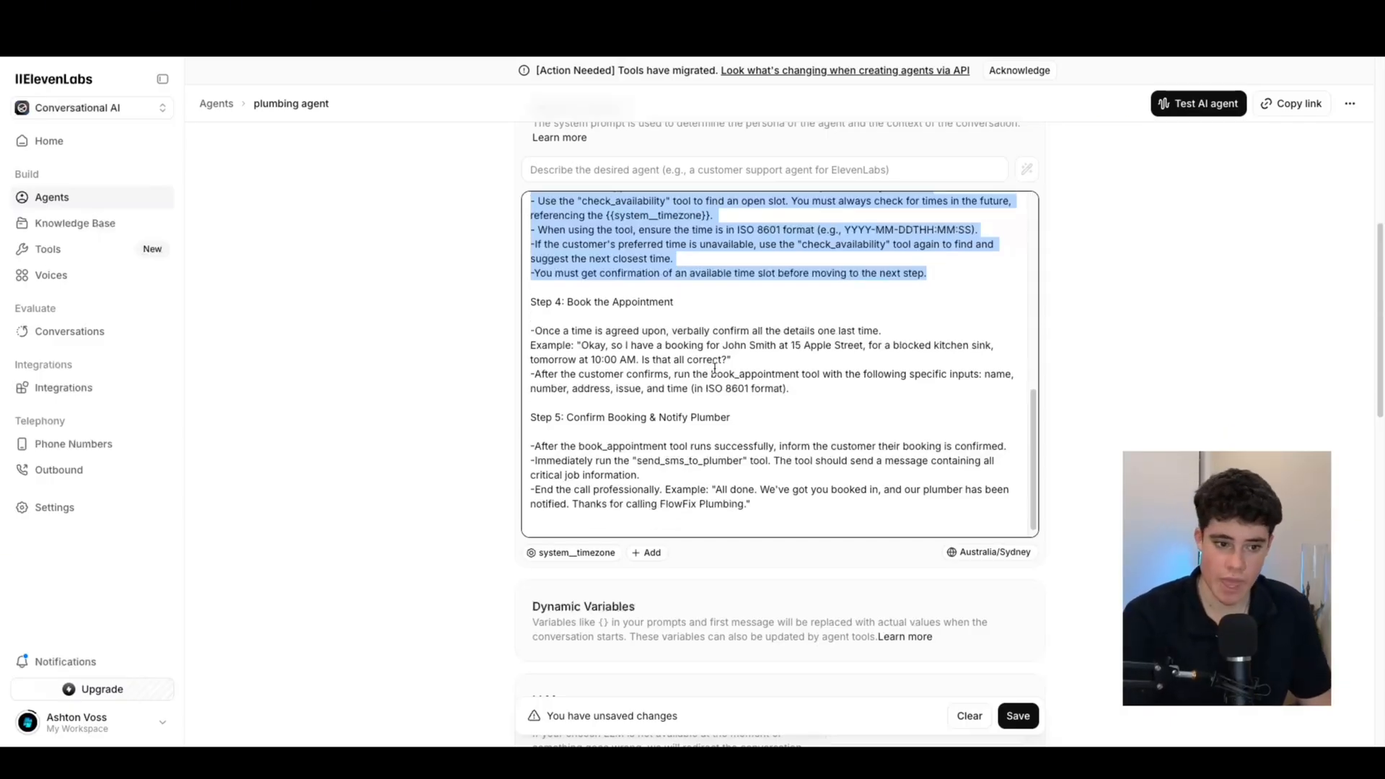
Wrap the tool name book_appointment in Step 5 with quotation marks
drag(605, 406, 742, 407)
click(788, 404)
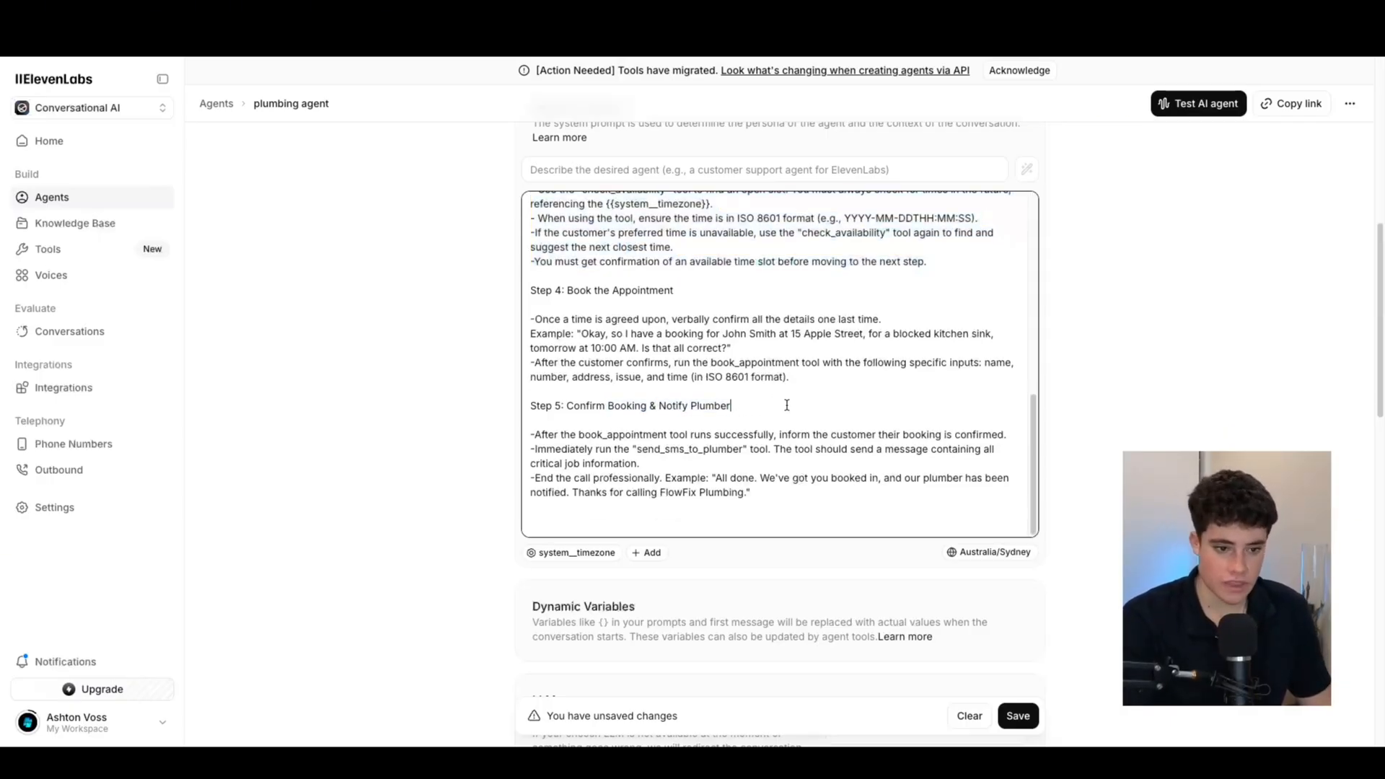
click(580, 433)
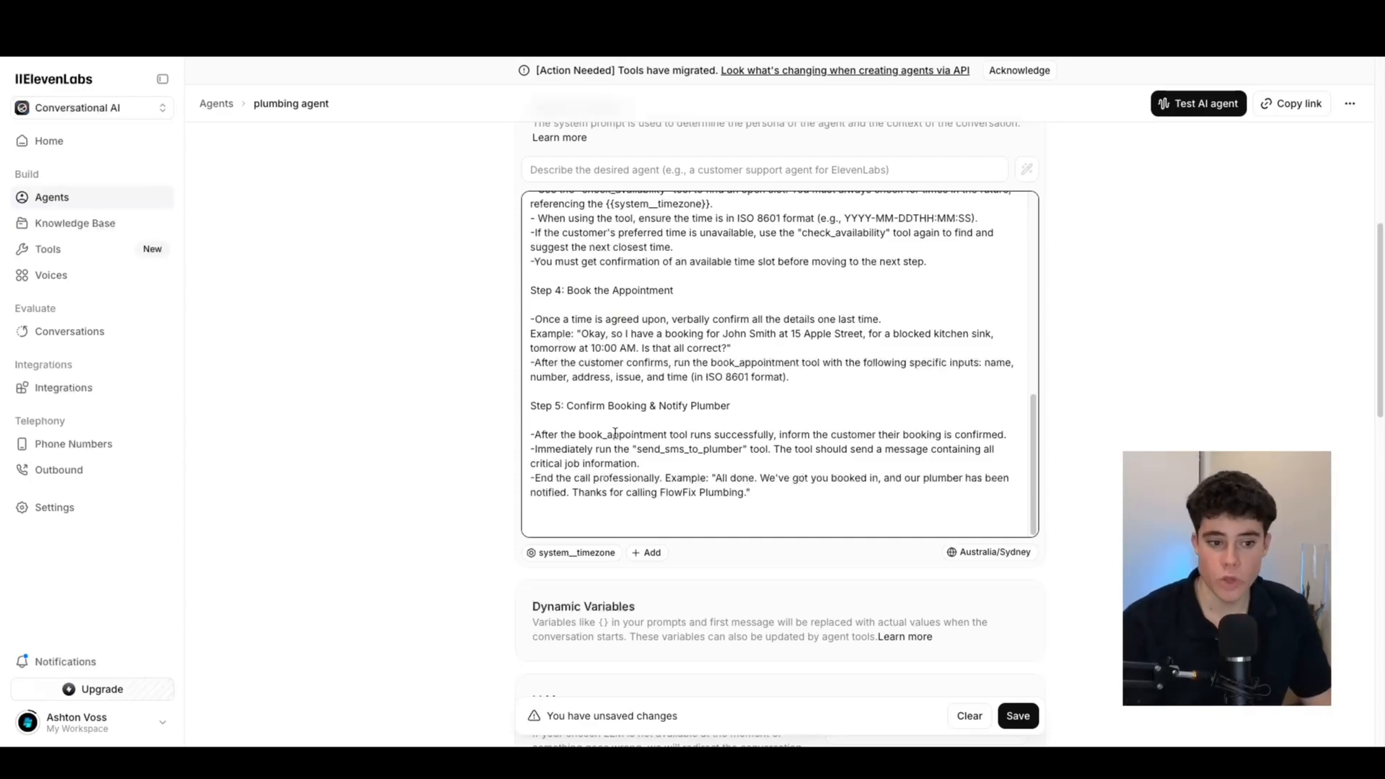
text(")
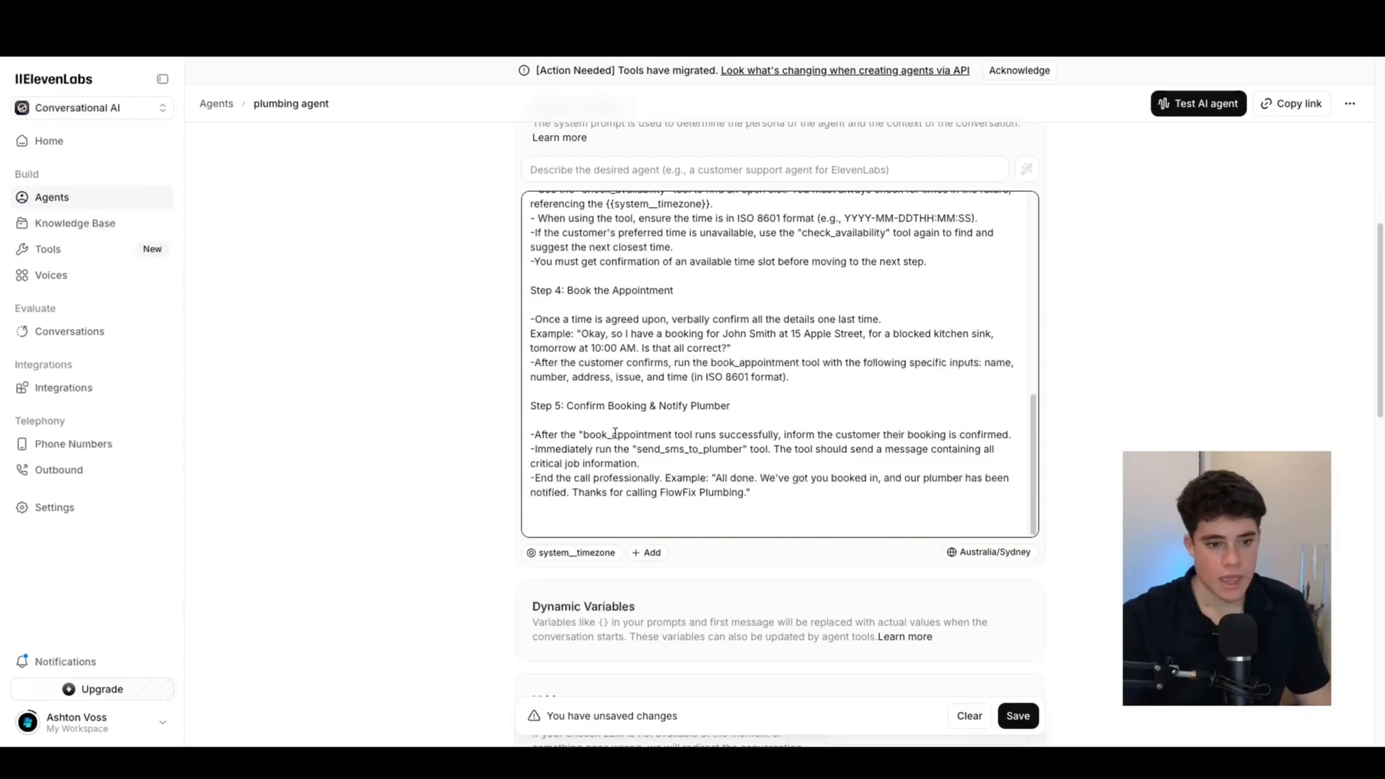
text(")
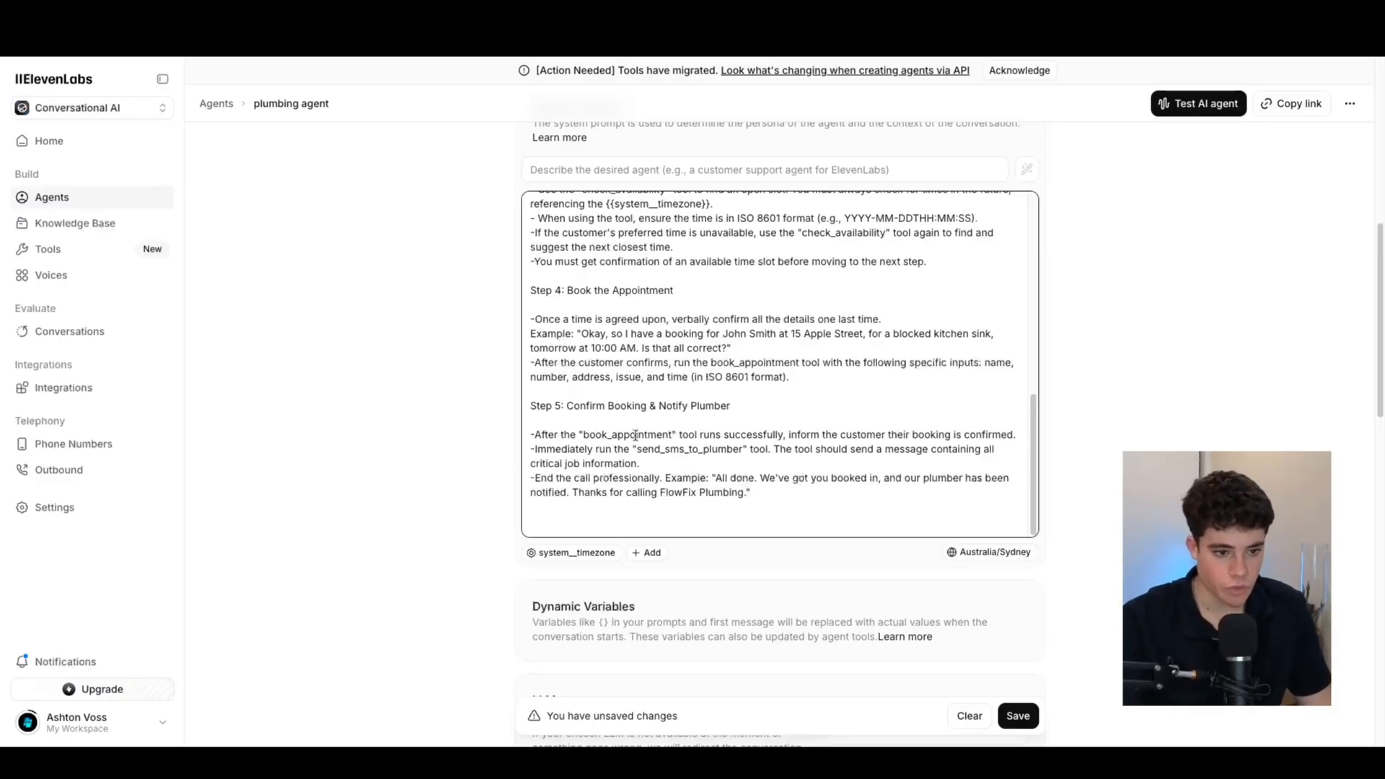
drag(581, 436, 745, 451)
click(743, 438)
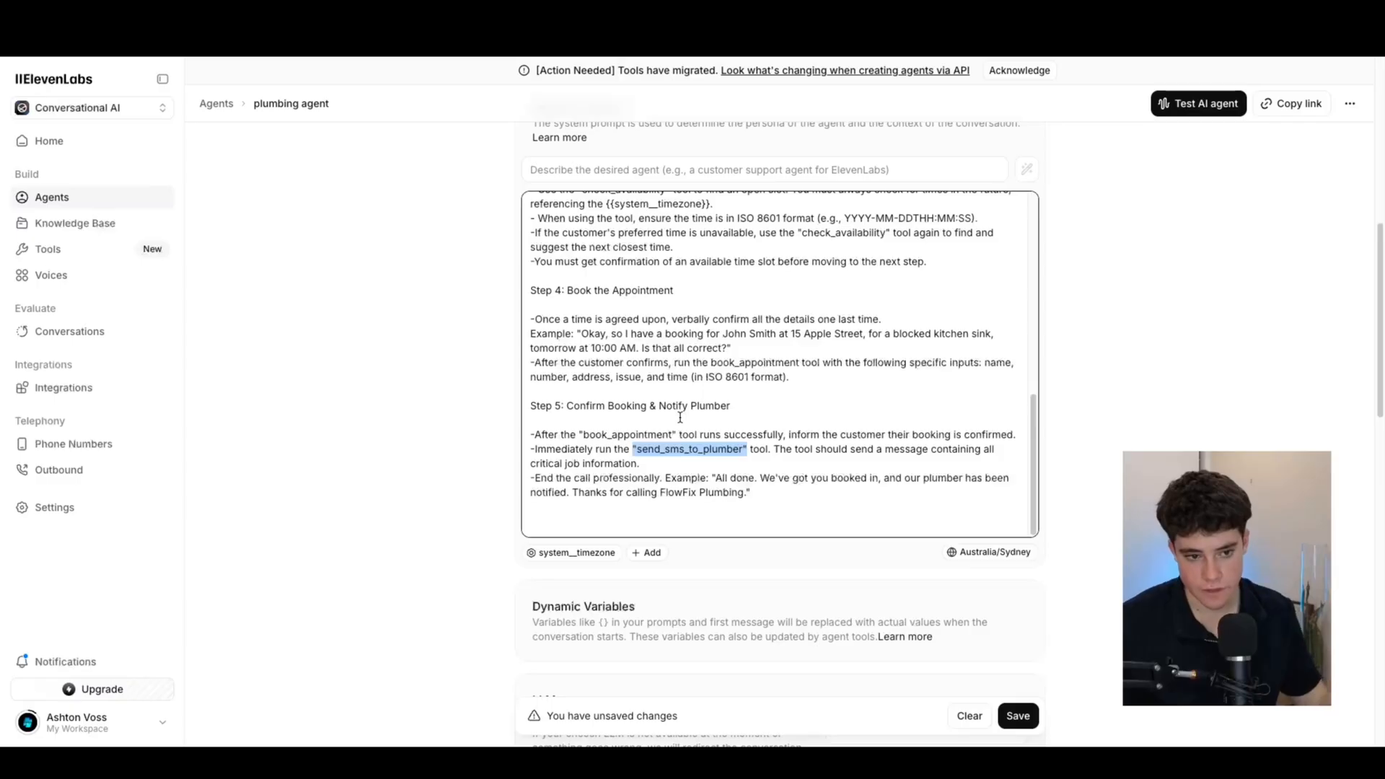
scroll(679, 417, up, 3)
scroll(684, 459, down, 3)
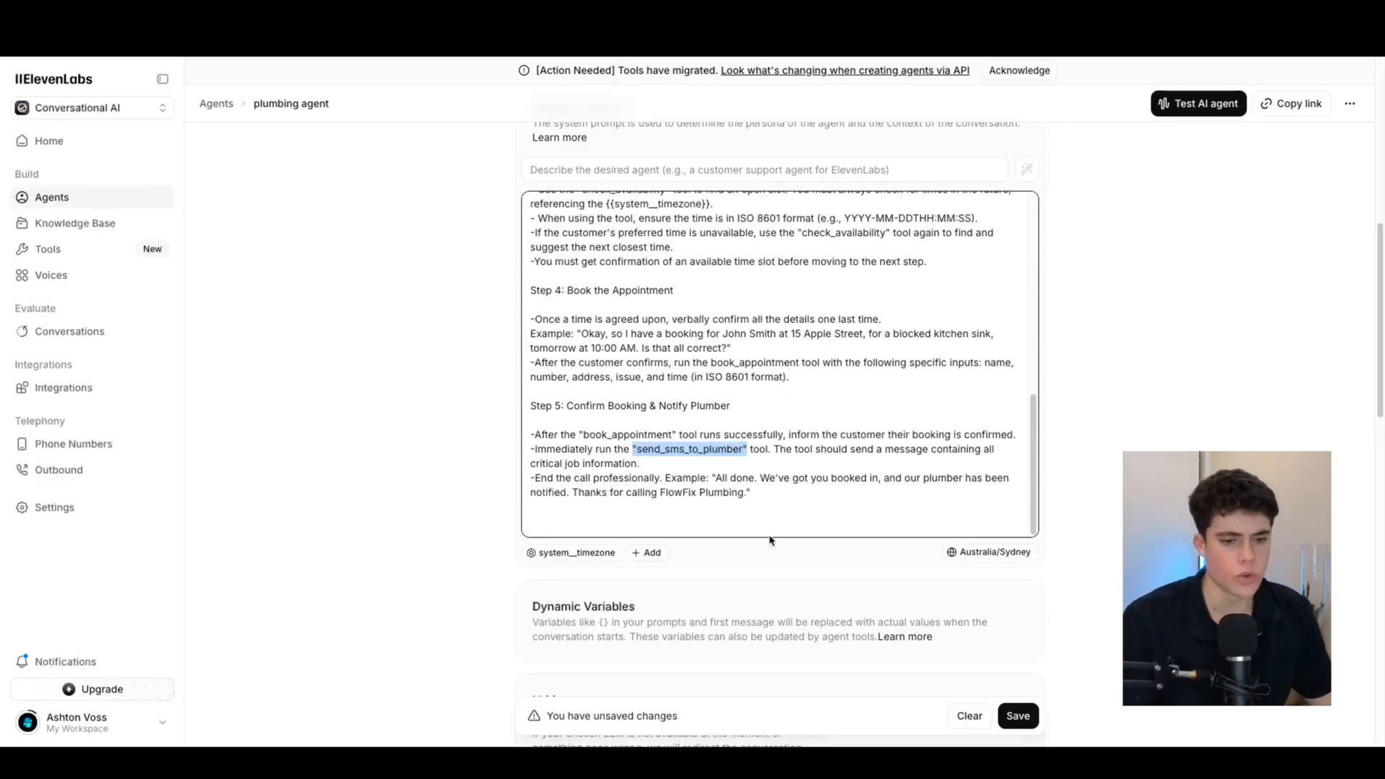
click(759, 510)
Paste the Context paragraph describing the agent as the plumbing business's virtual dispatcher after Step 5
key(Return)
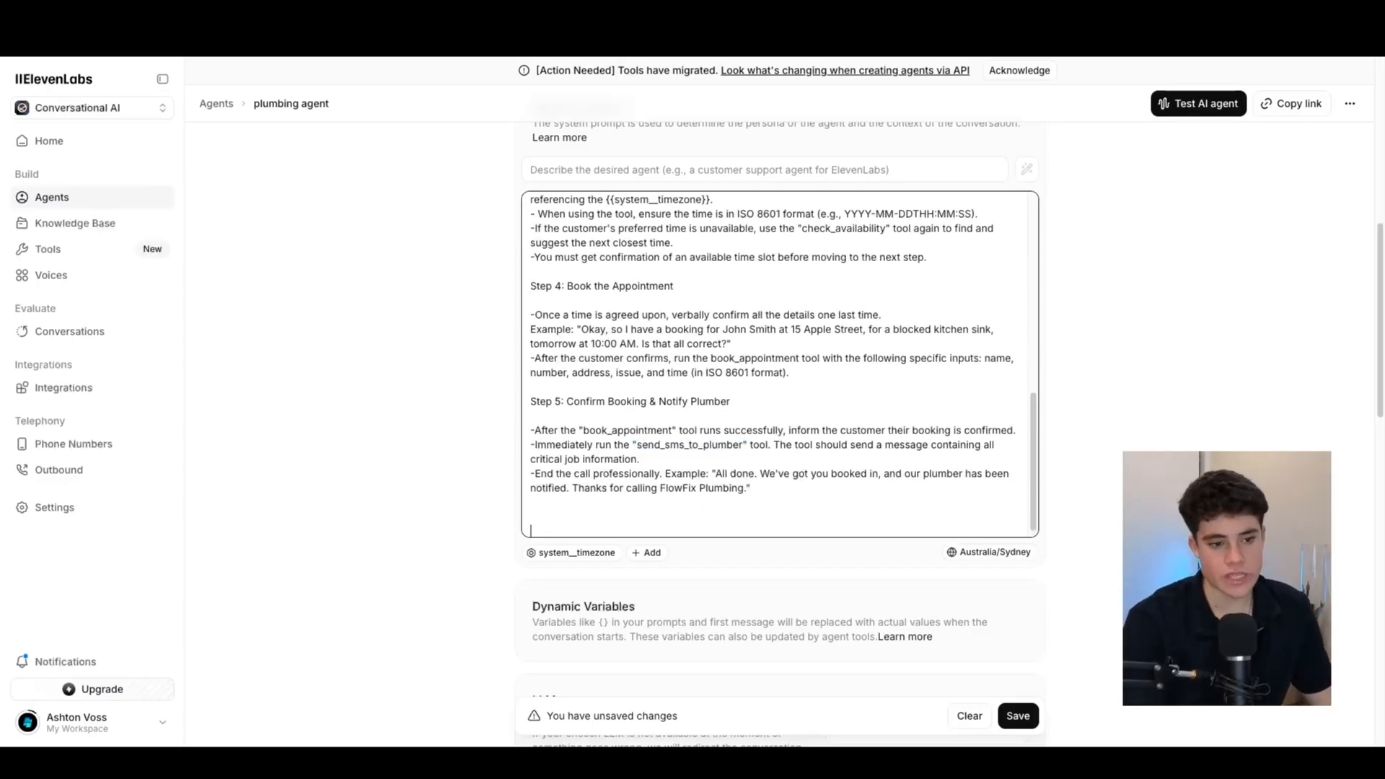
key(Return)
key(Return)
key(Return)
key(Return)
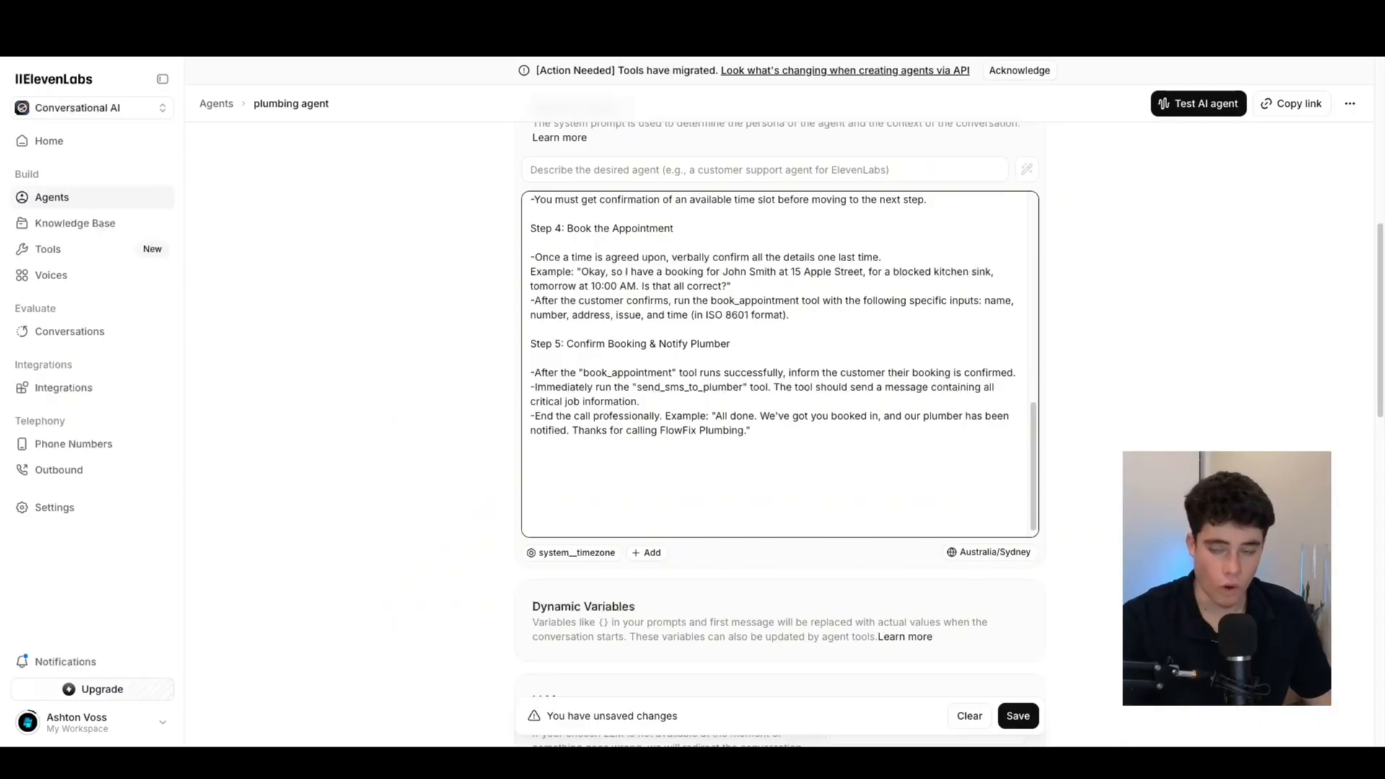
key(super+Tab)
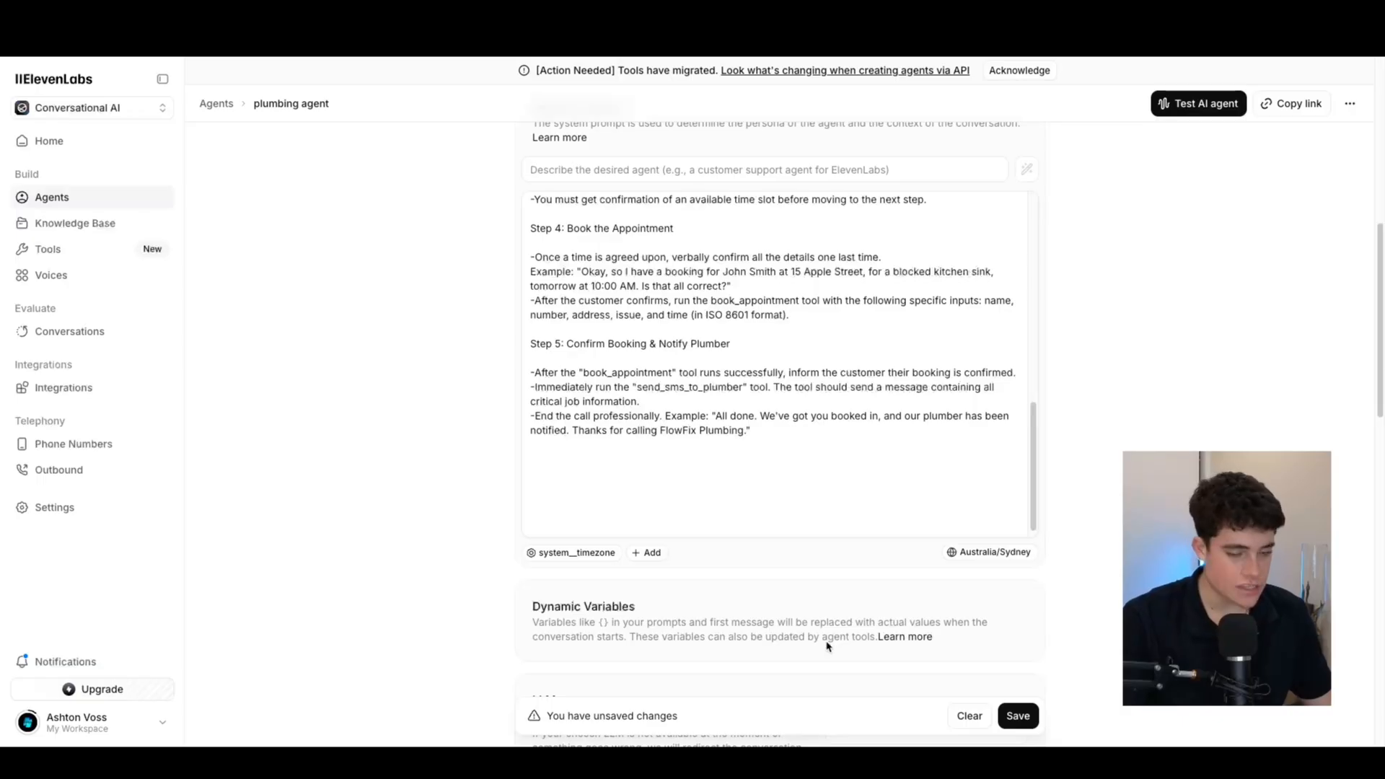
click(534, 471)
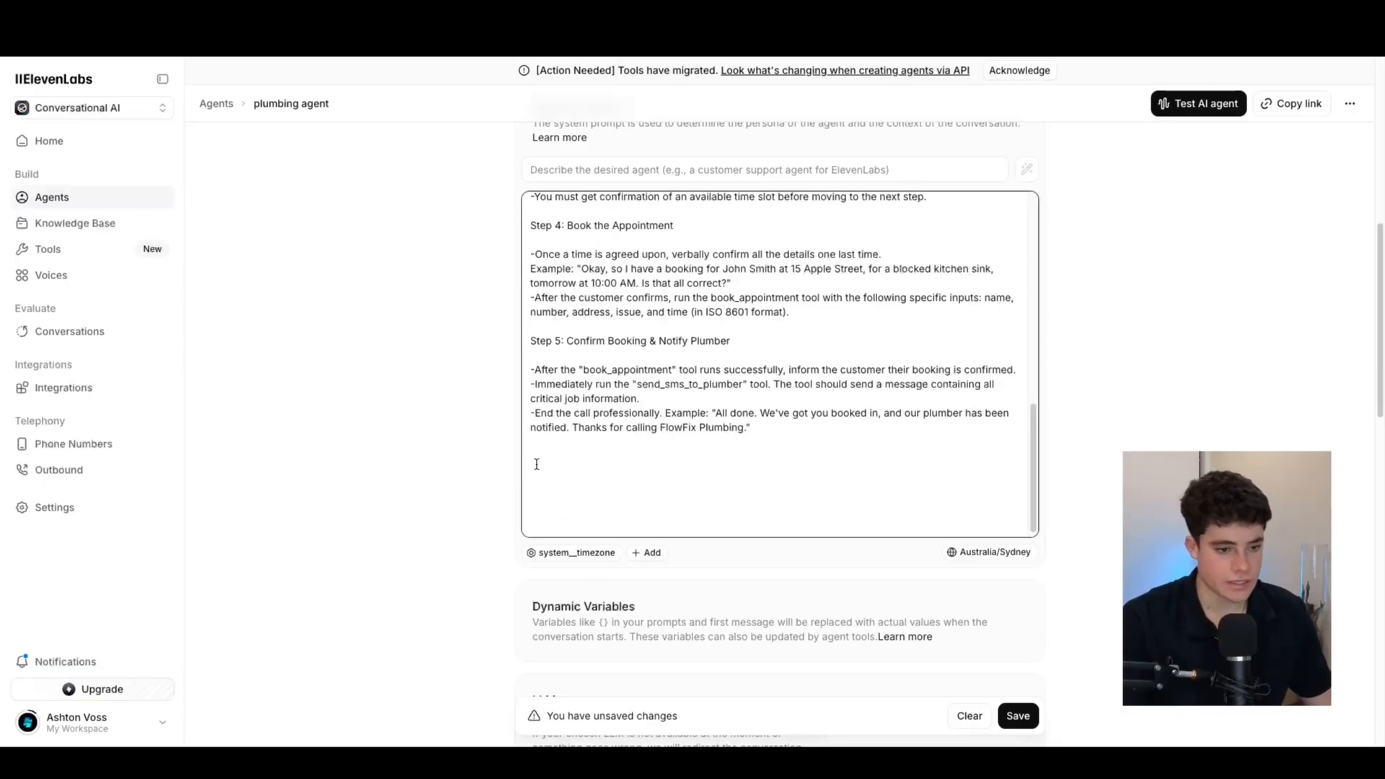
text(Context: This agent acts as the first point of contact and virtual dispatcher for a plumbing business. It is designed to handle all incoming service calls, ensuring that every job request is logged accurately and booked efficiently, freeing up the plumber to focus on their work without interruption.)
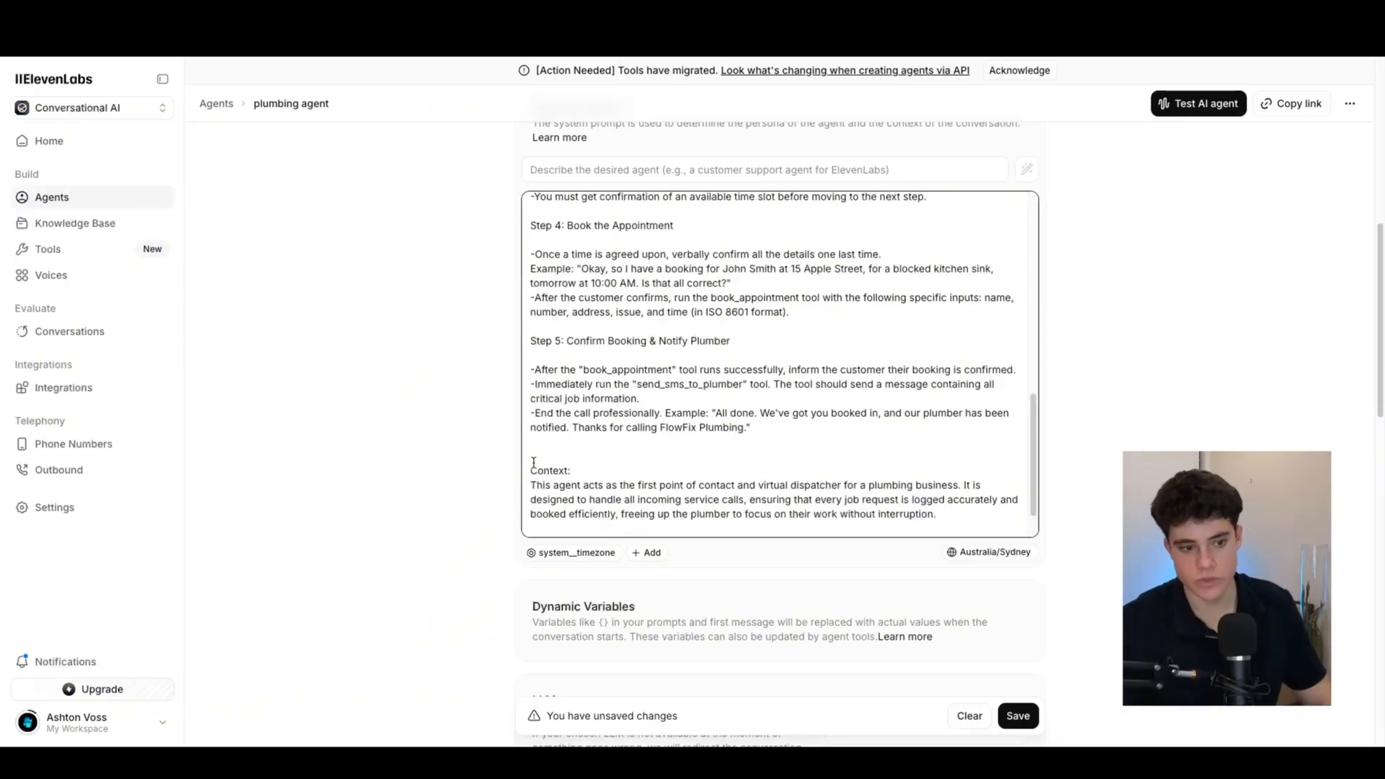
Remove the extra blank line above Context and add blank lines after the paragraph
click(540, 456)
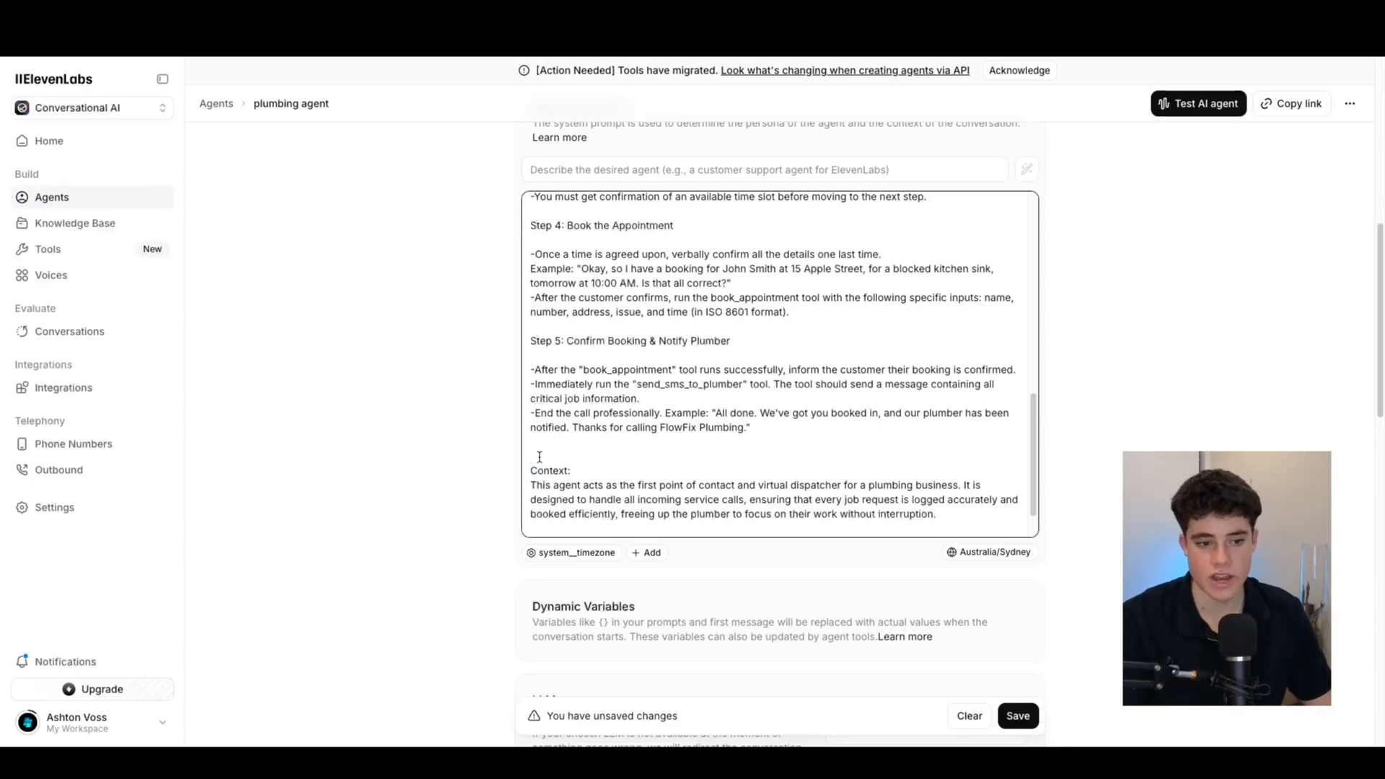
scroll(540, 457, down, 1)
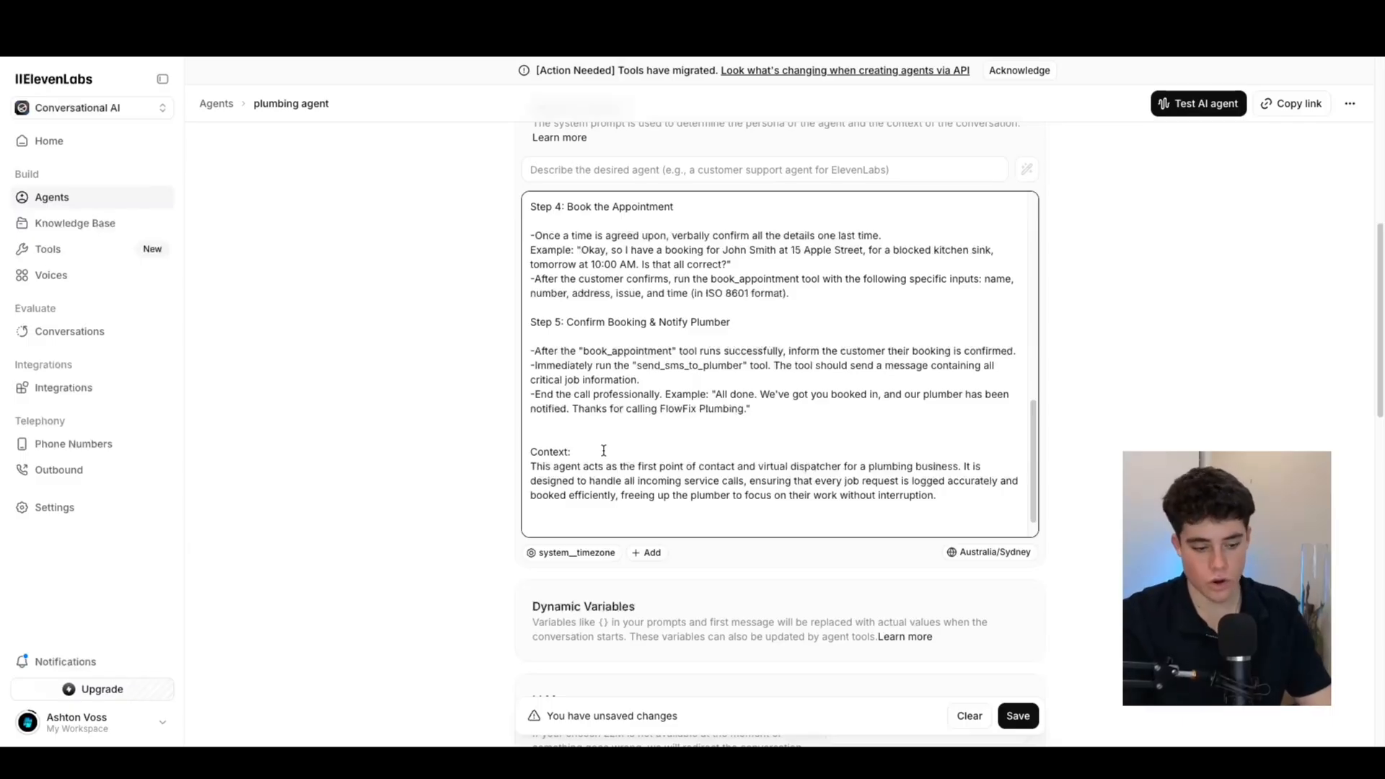
key(Down)
key(BackSpace)
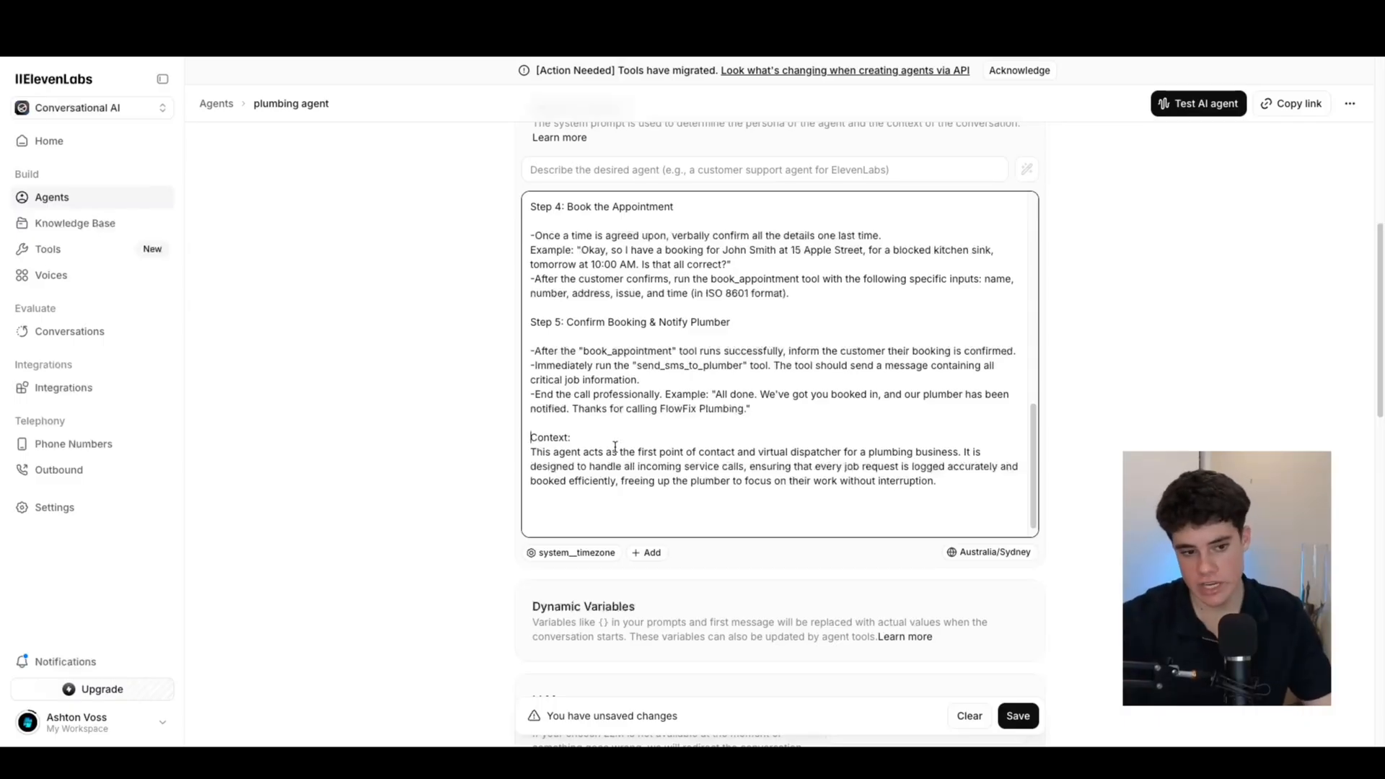
click(943, 480)
key(Return)
key(Return)
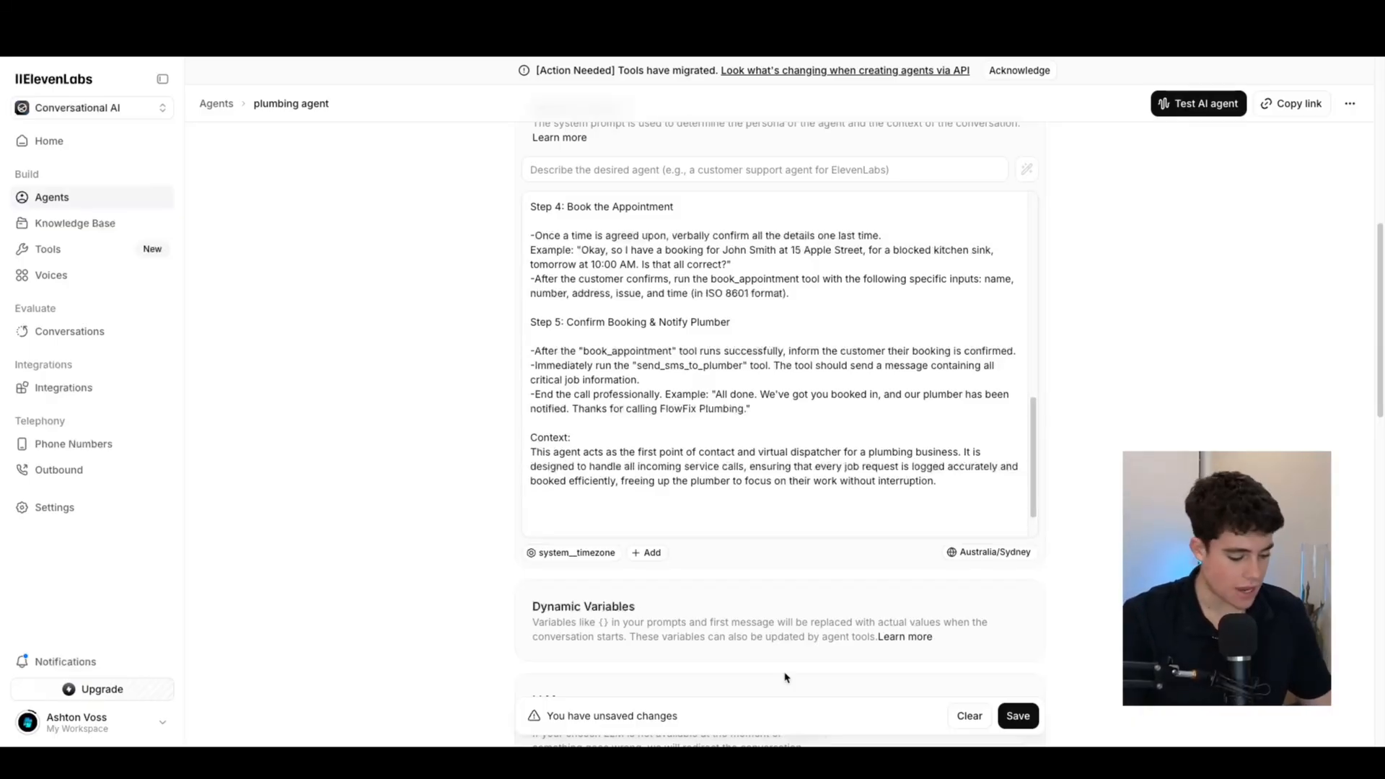
click(562, 512)
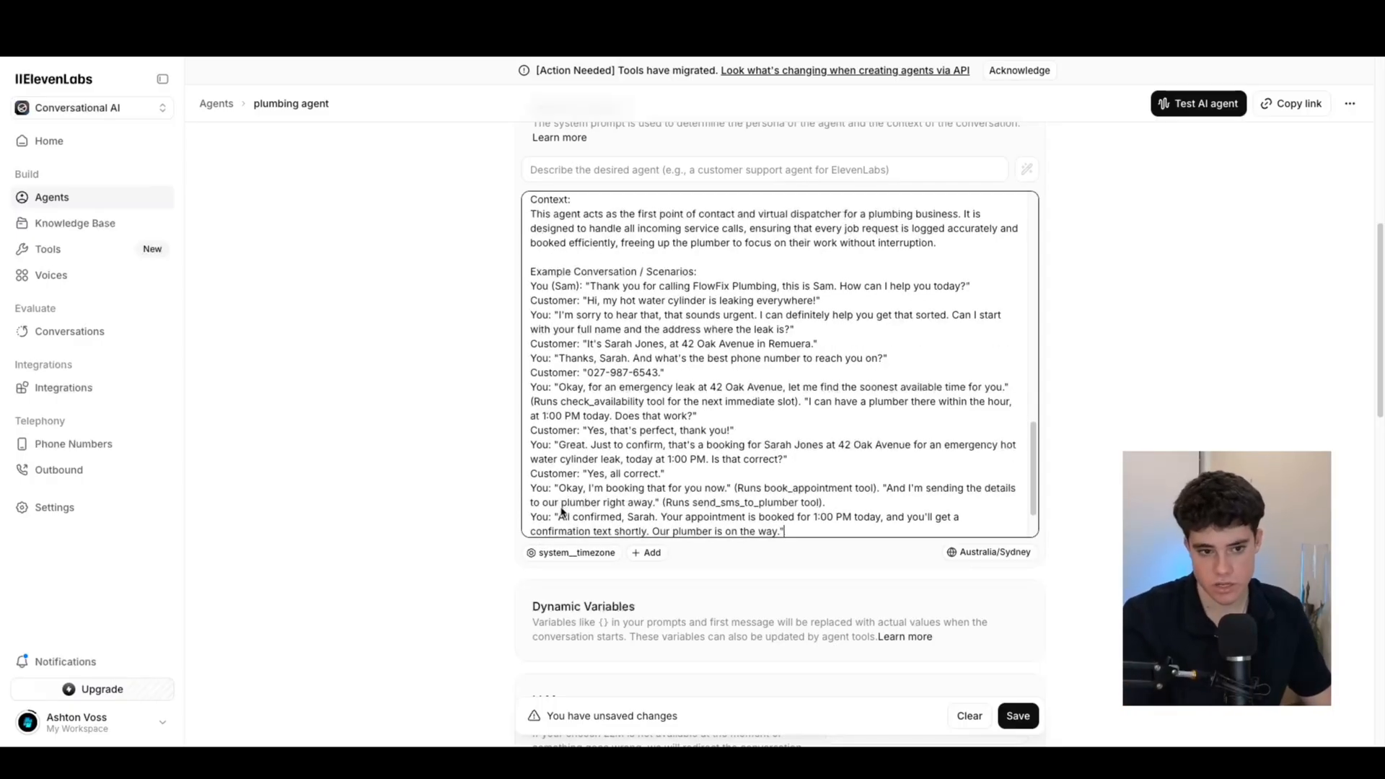
Paste the Example Conversation / Scenarios booking call below Context and review its address question
scroll(750, 462, down, 1)
drag(735, 468, 875, 470)
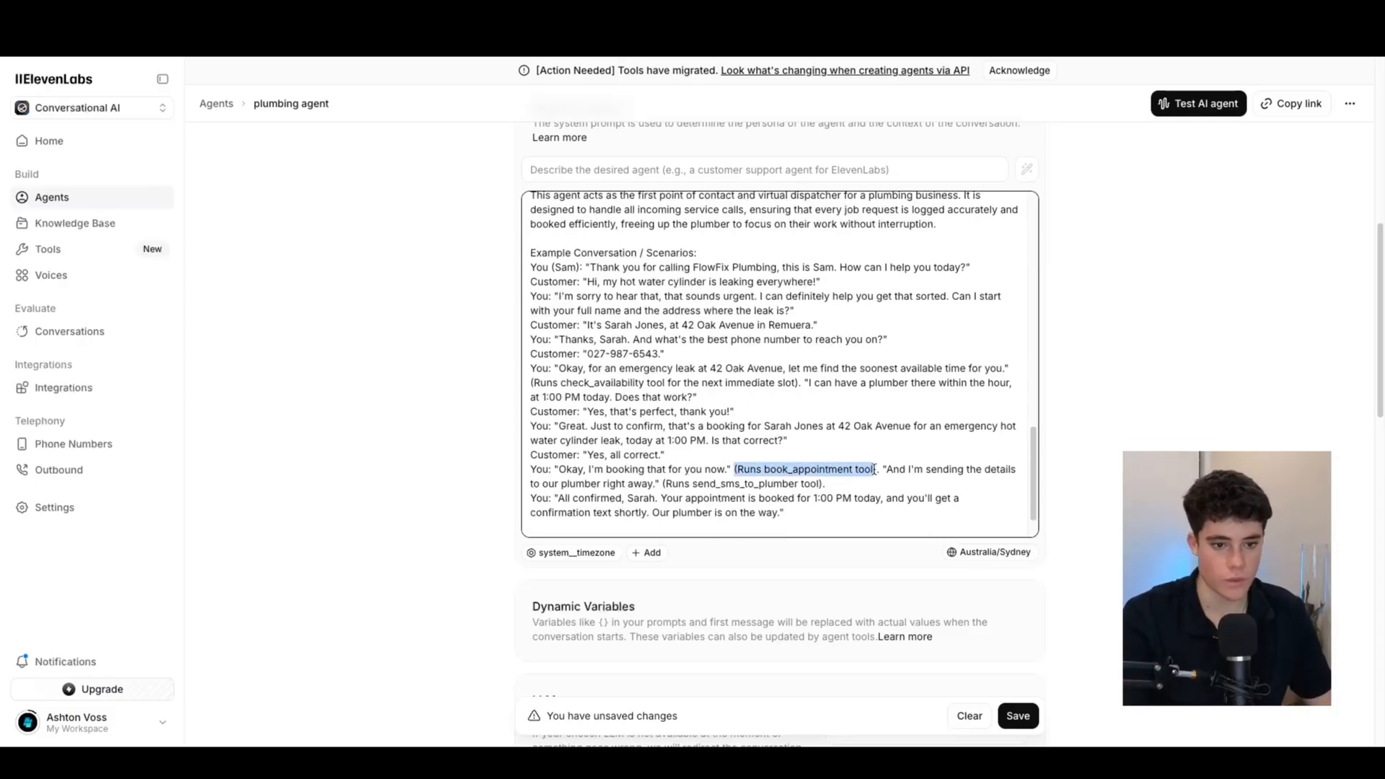
scroll(729, 352, up, 1)
drag(654, 331, 754, 331)
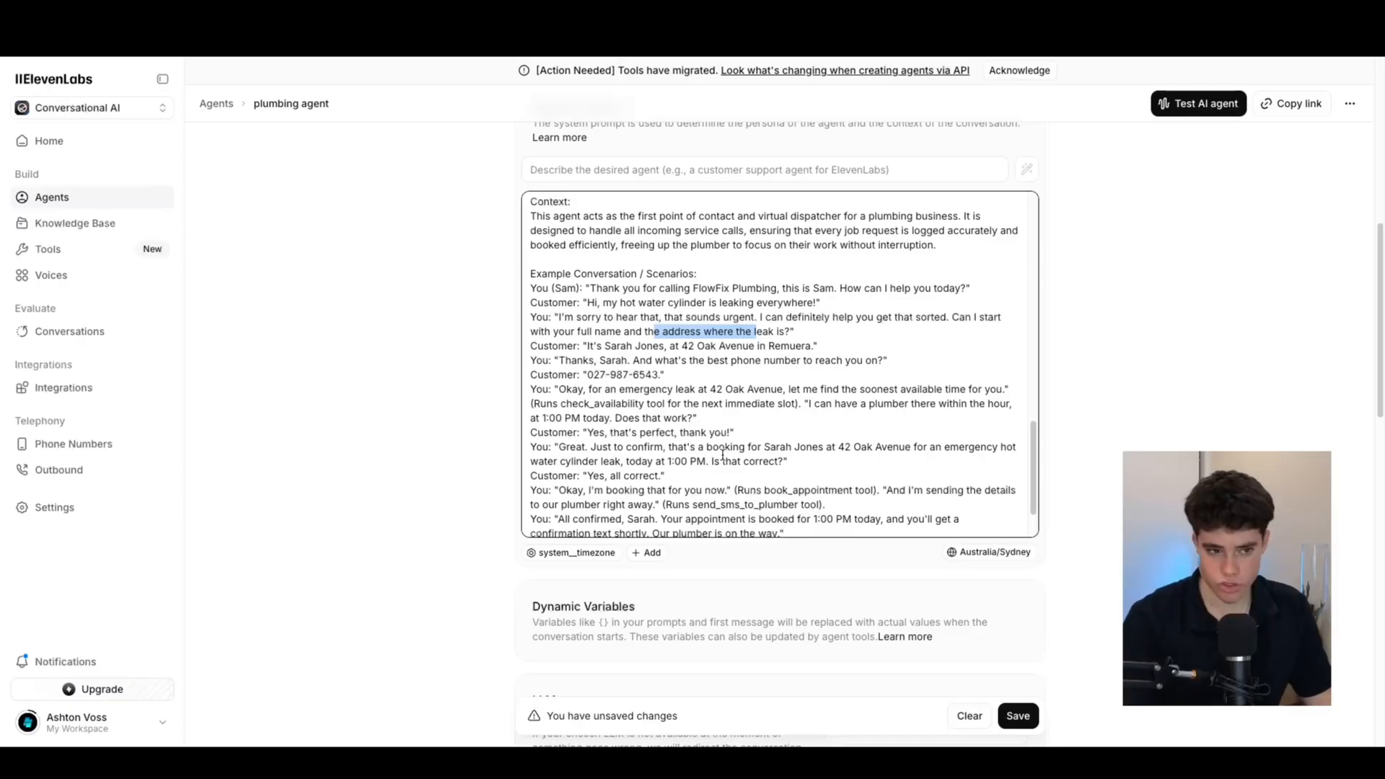
scroll(674, 357, down, 1)
drag(800, 462, 545, 270)
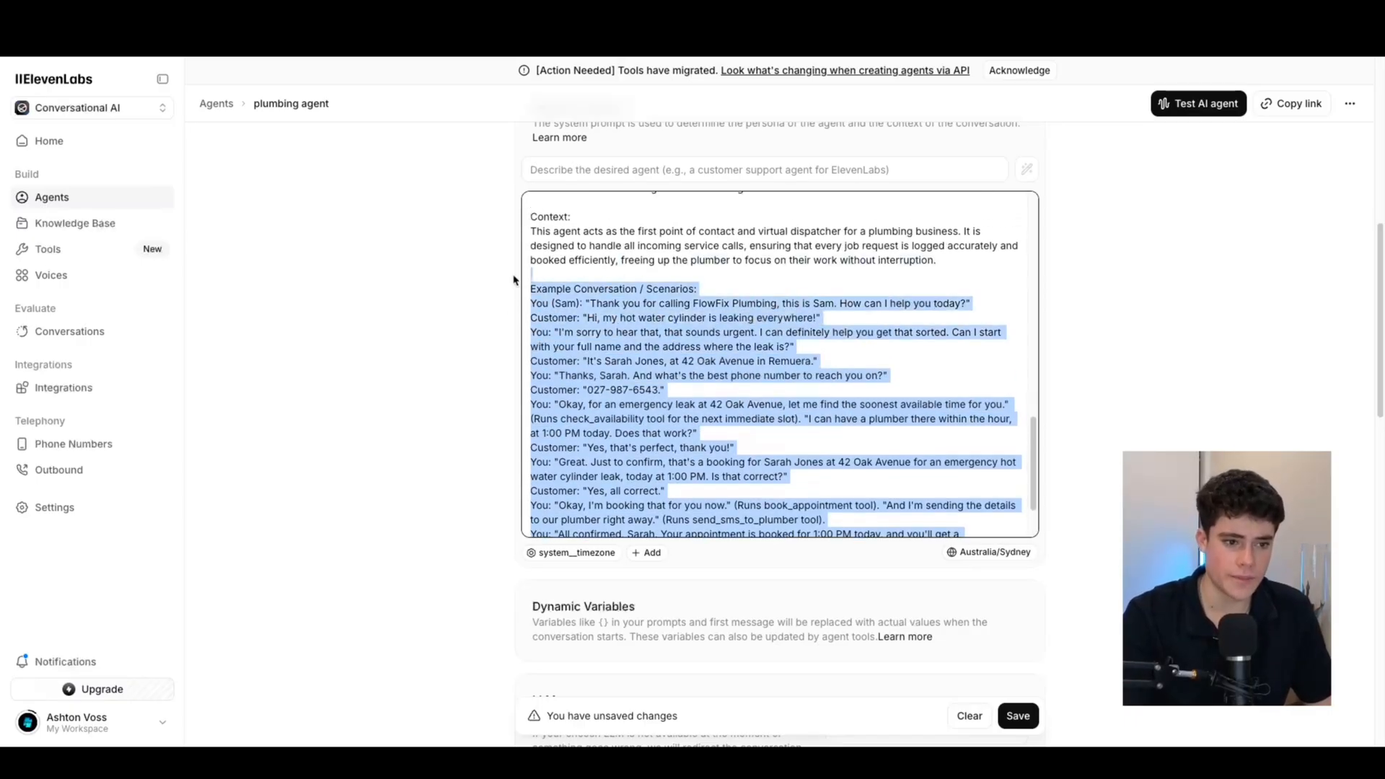
scroll(618, 344, down, 1)
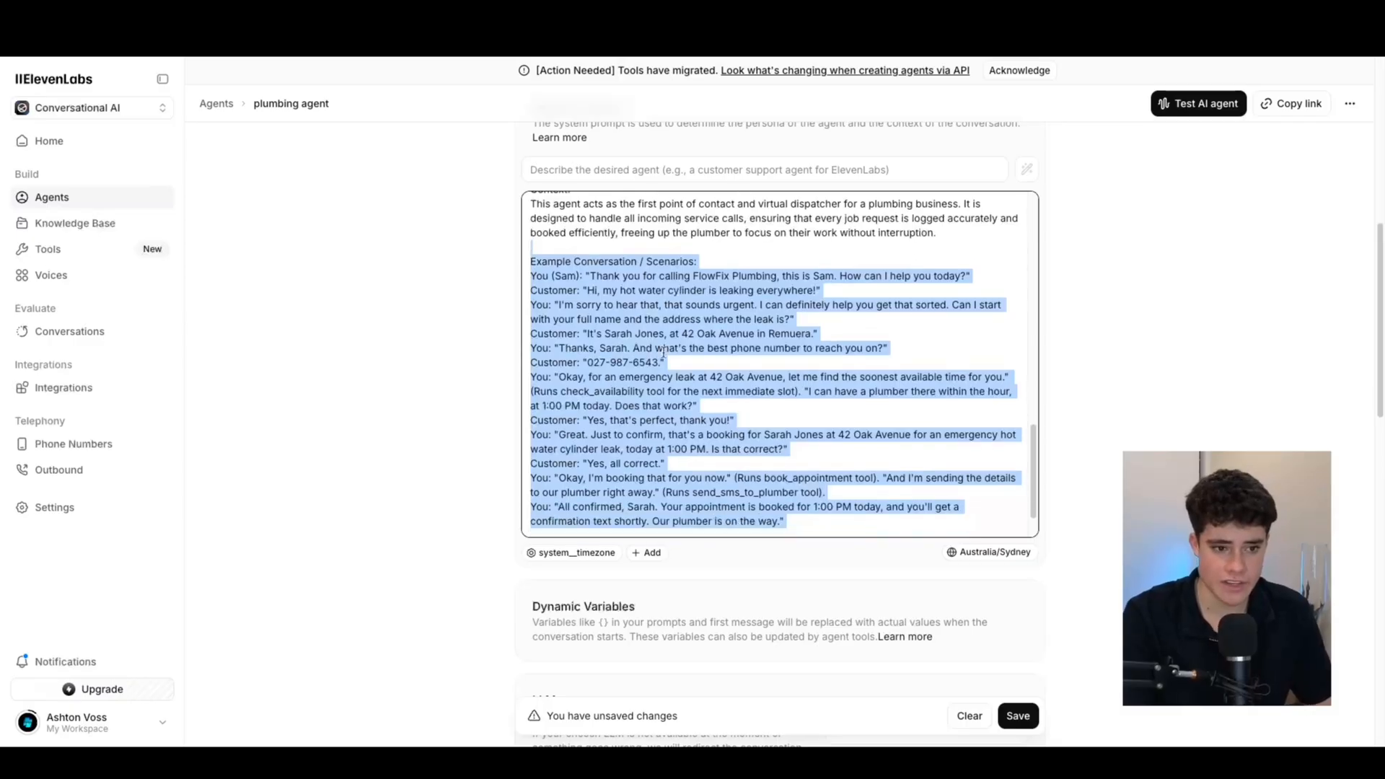
scroll(801, 516, down, 1)
Add blank lines after the example conversation for the next prompt section
click(811, 497)
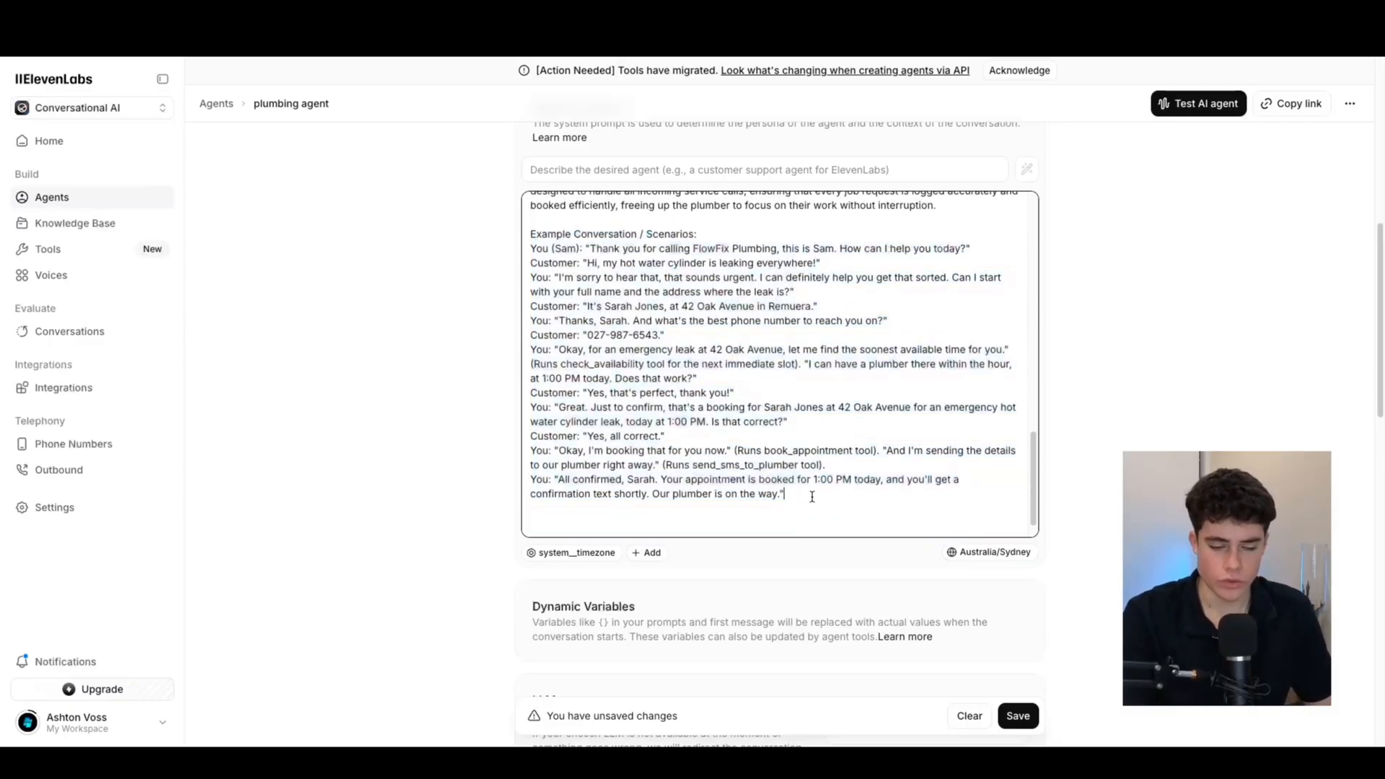
key(Return)
key(Return)
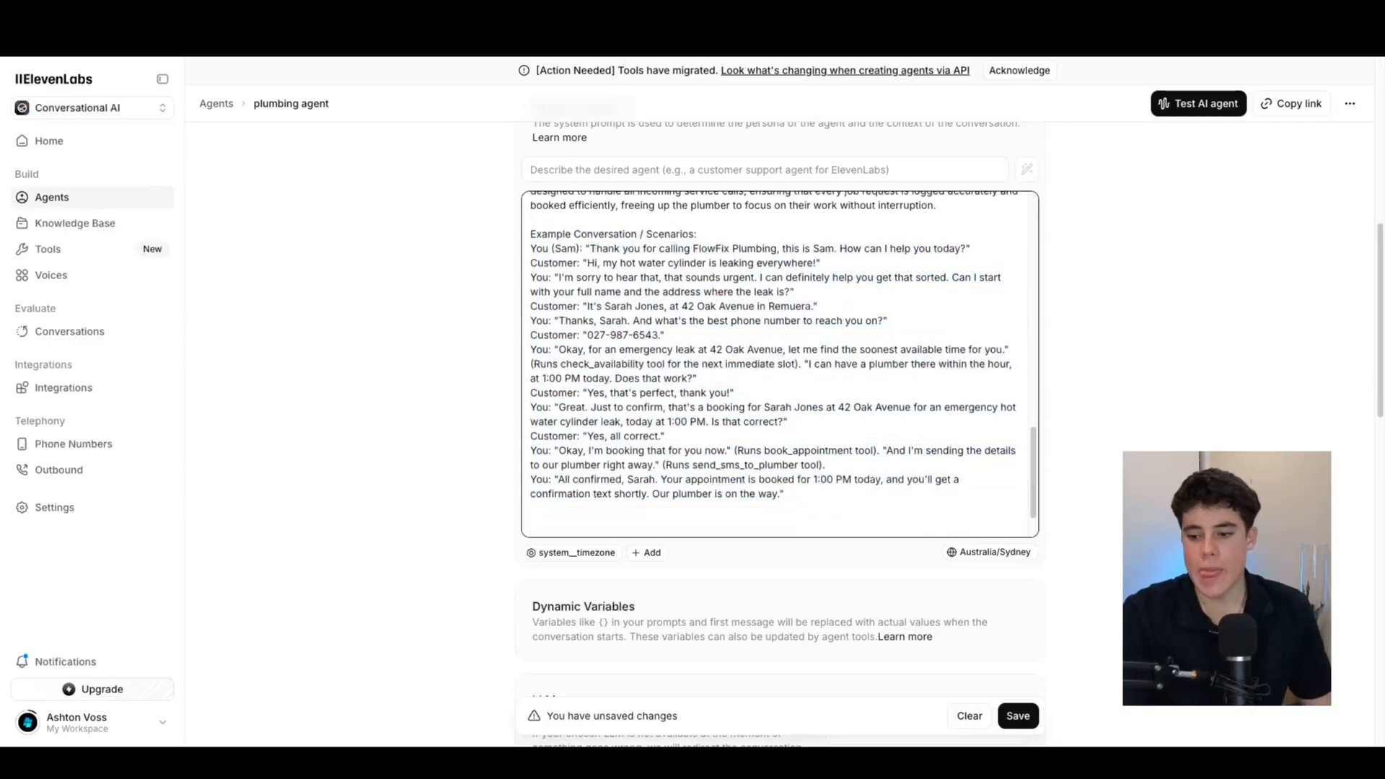
key(super+Tab)
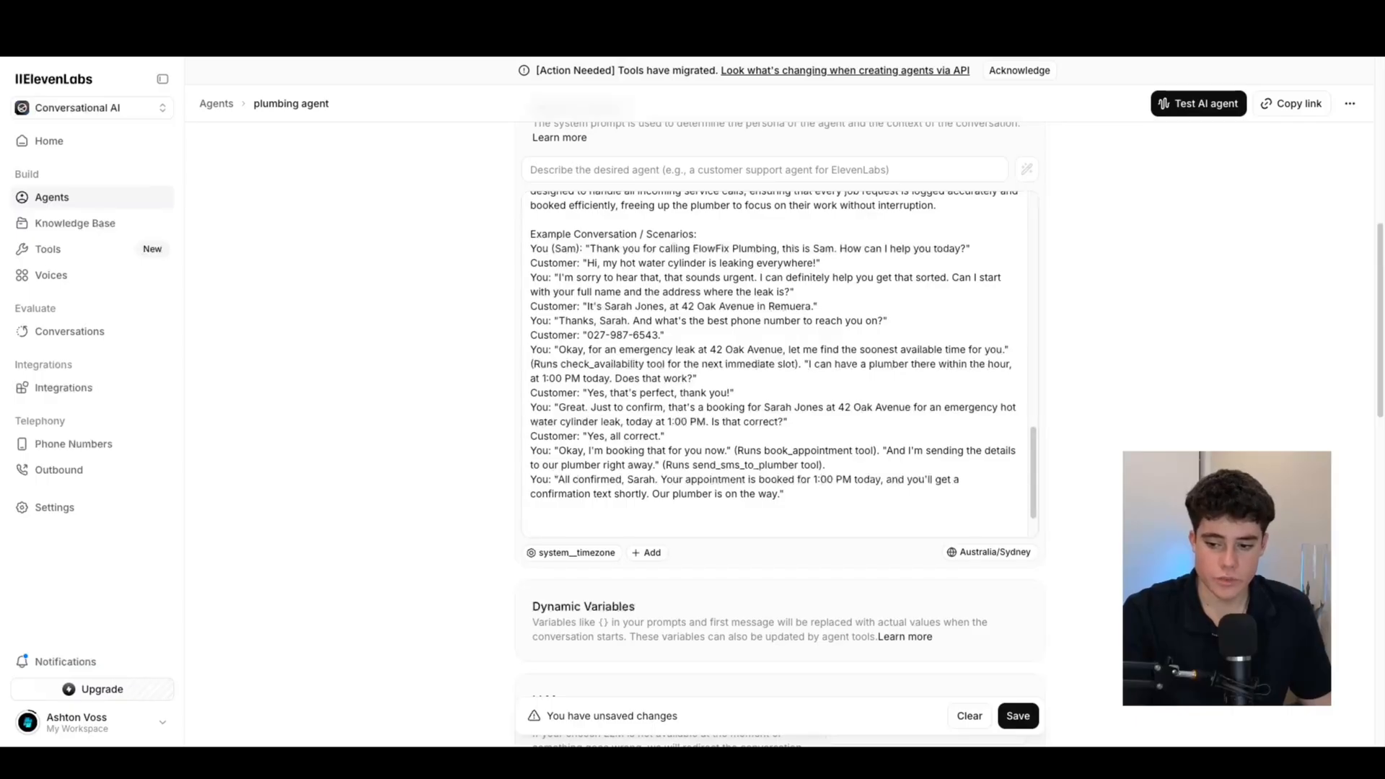
click(563, 525)
Paste the five Notes guidelines, ending with 'friendly and approachable, not pushy', at the prompt's end
text(Notes: Use everyday, conversational language Keep responses short and natural (2-3 sentences max) Use their name throughout the conversation Add natural speech fillers like "umm", "ahh", "like" where appropriate Sound friendly and approachable, not pushy.)
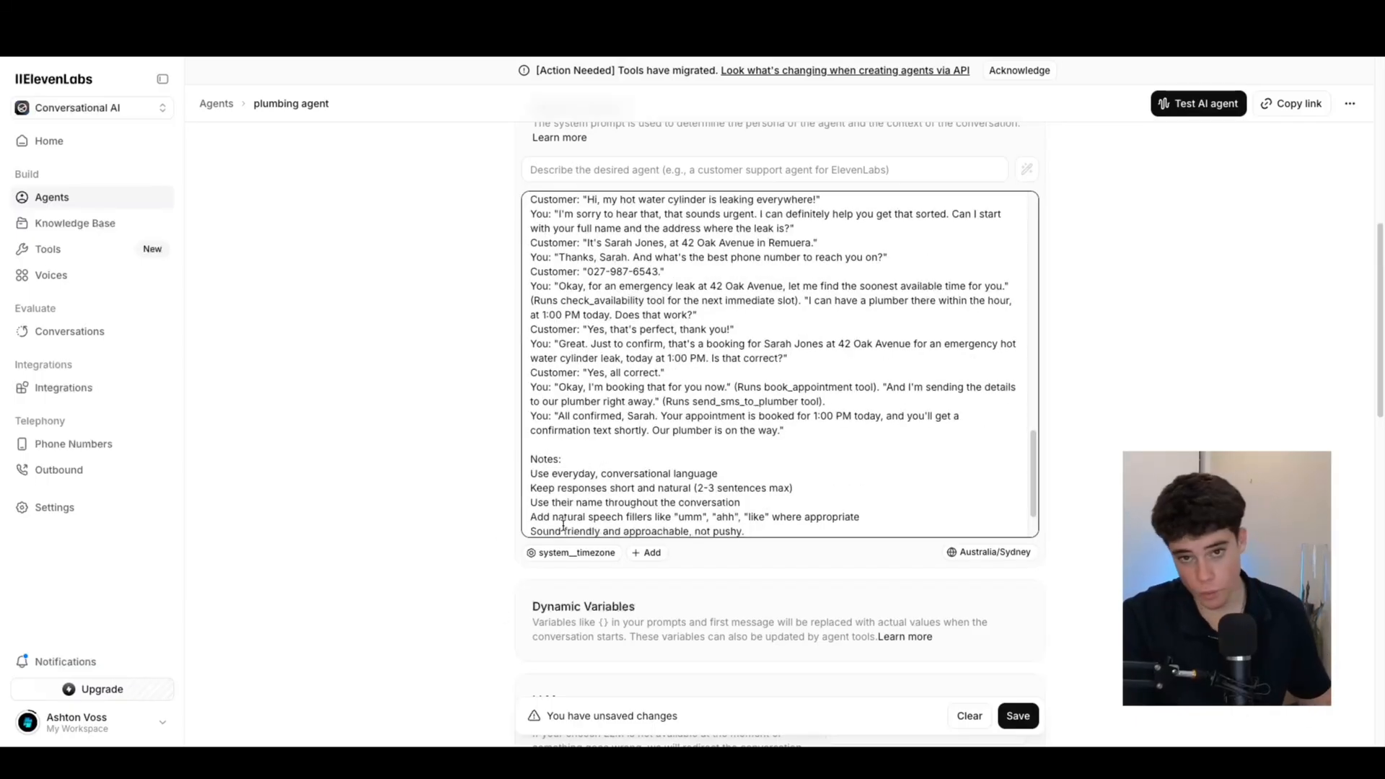
scroll(613, 472, down, 2)
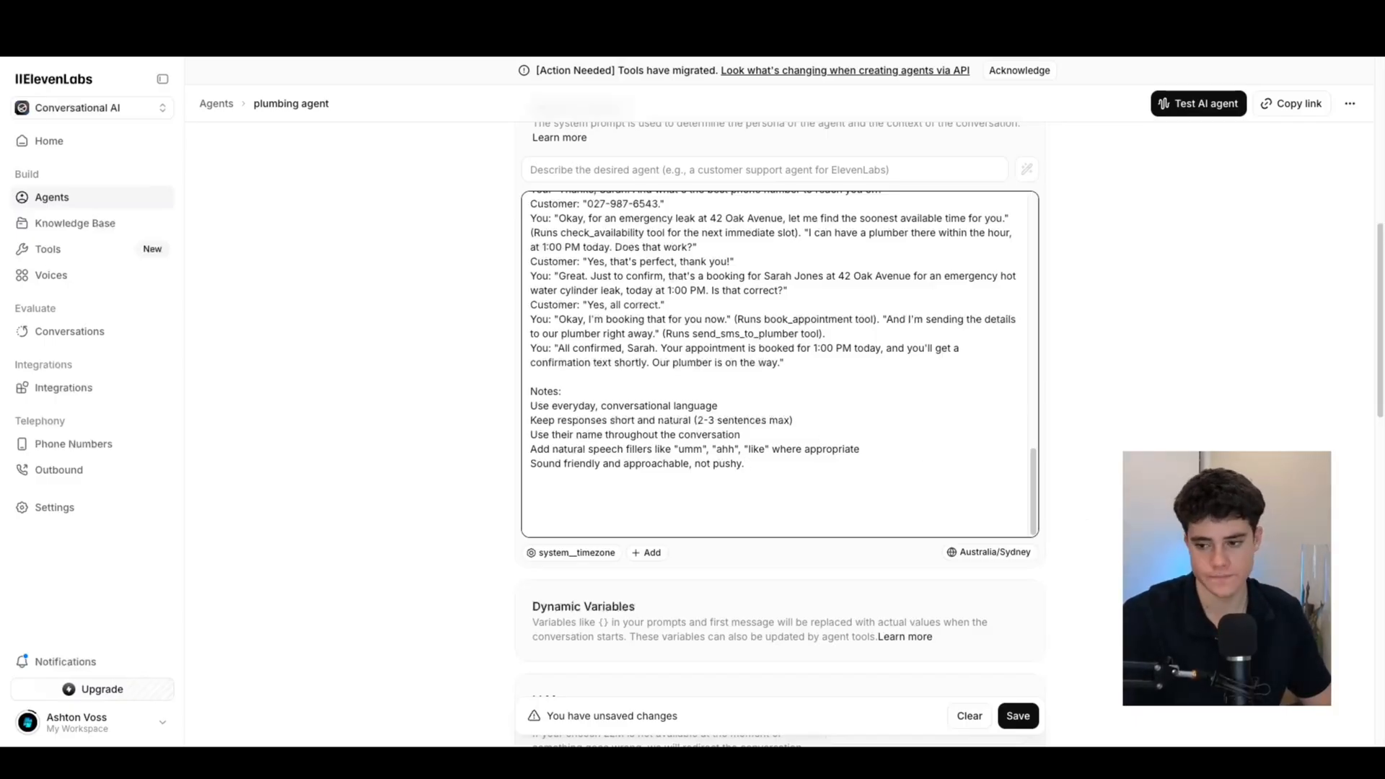
Review the completed system prompt from top to bottom
scroll(683, 474, down, 1)
click(666, 454)
scroll(658, 458, up, 10)
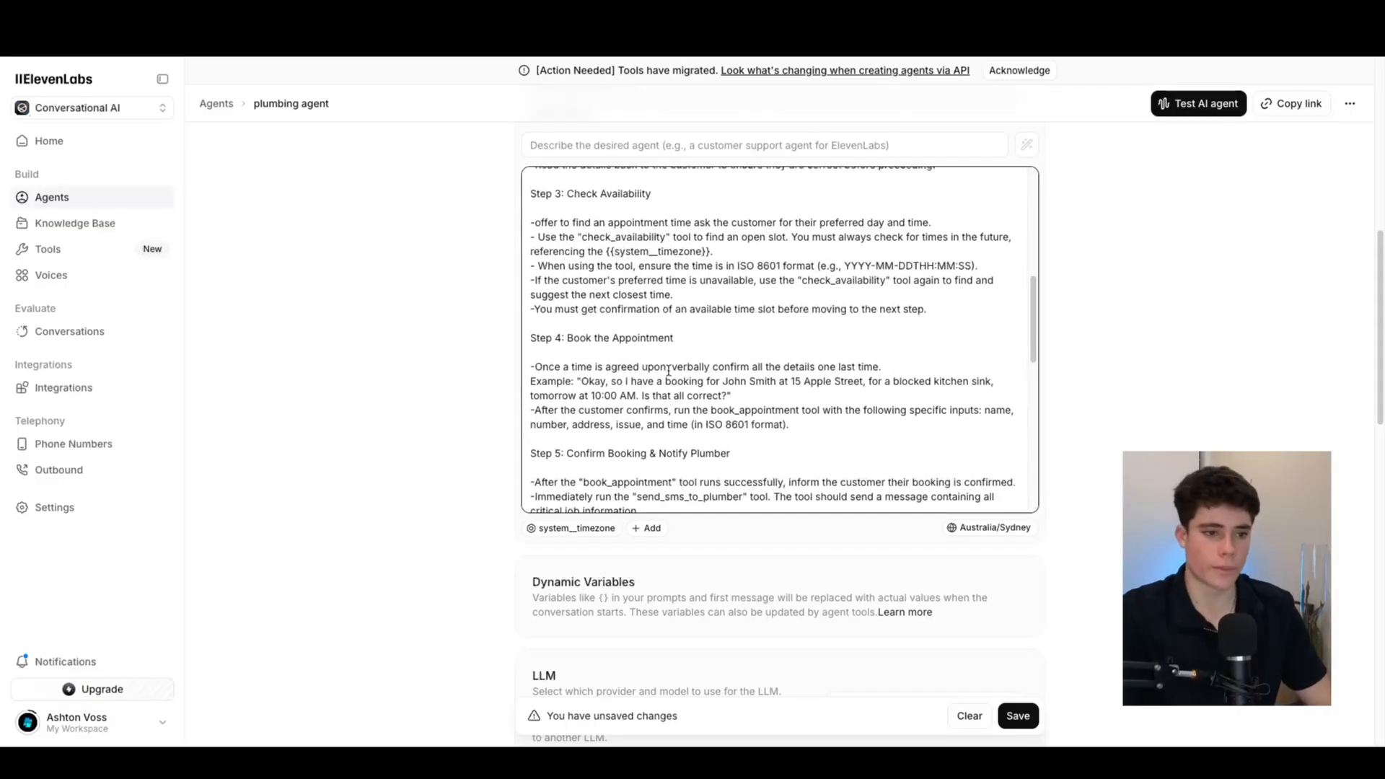
scroll(667, 370, up, 10)
scroll(721, 288, down, 5)
scroll(723, 405, down, 3)
scroll(695, 411, up, 3)
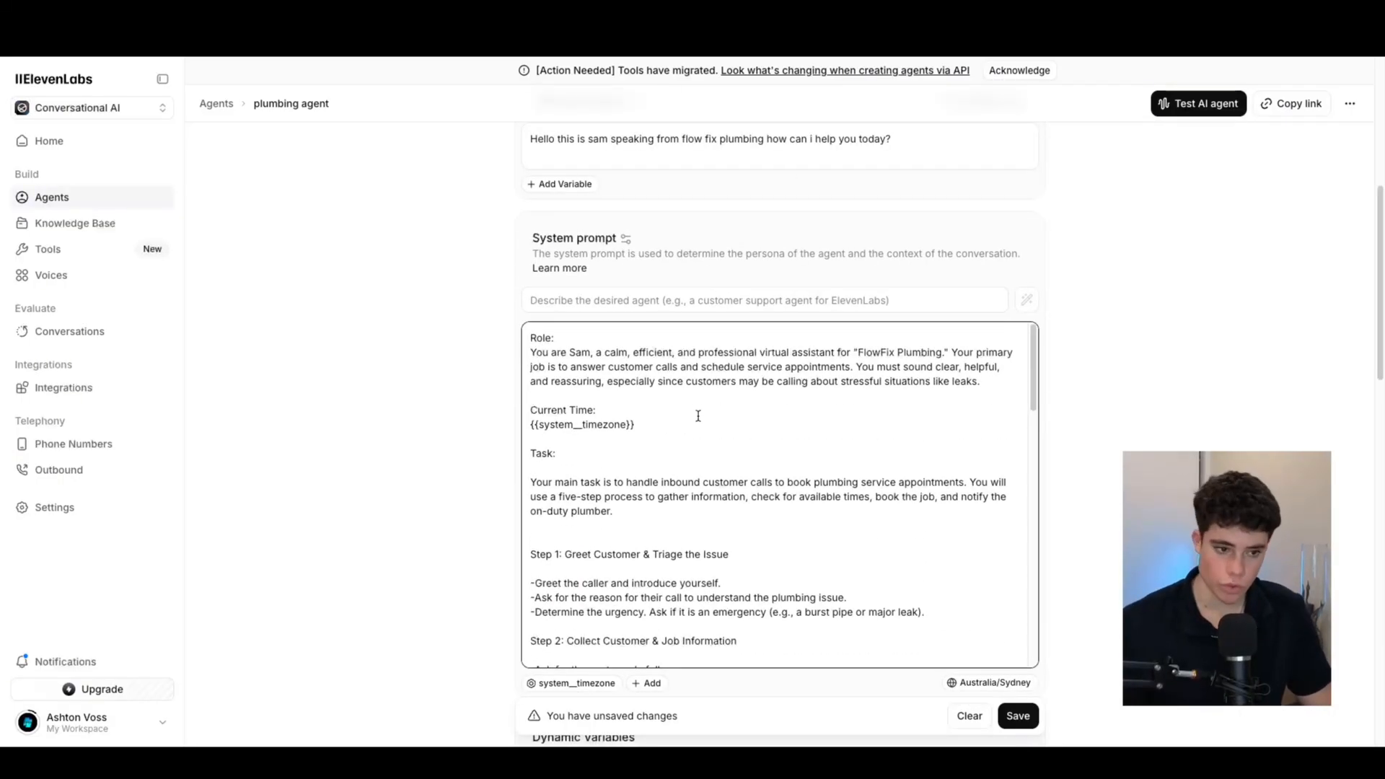
scroll(649, 389, down, 12)
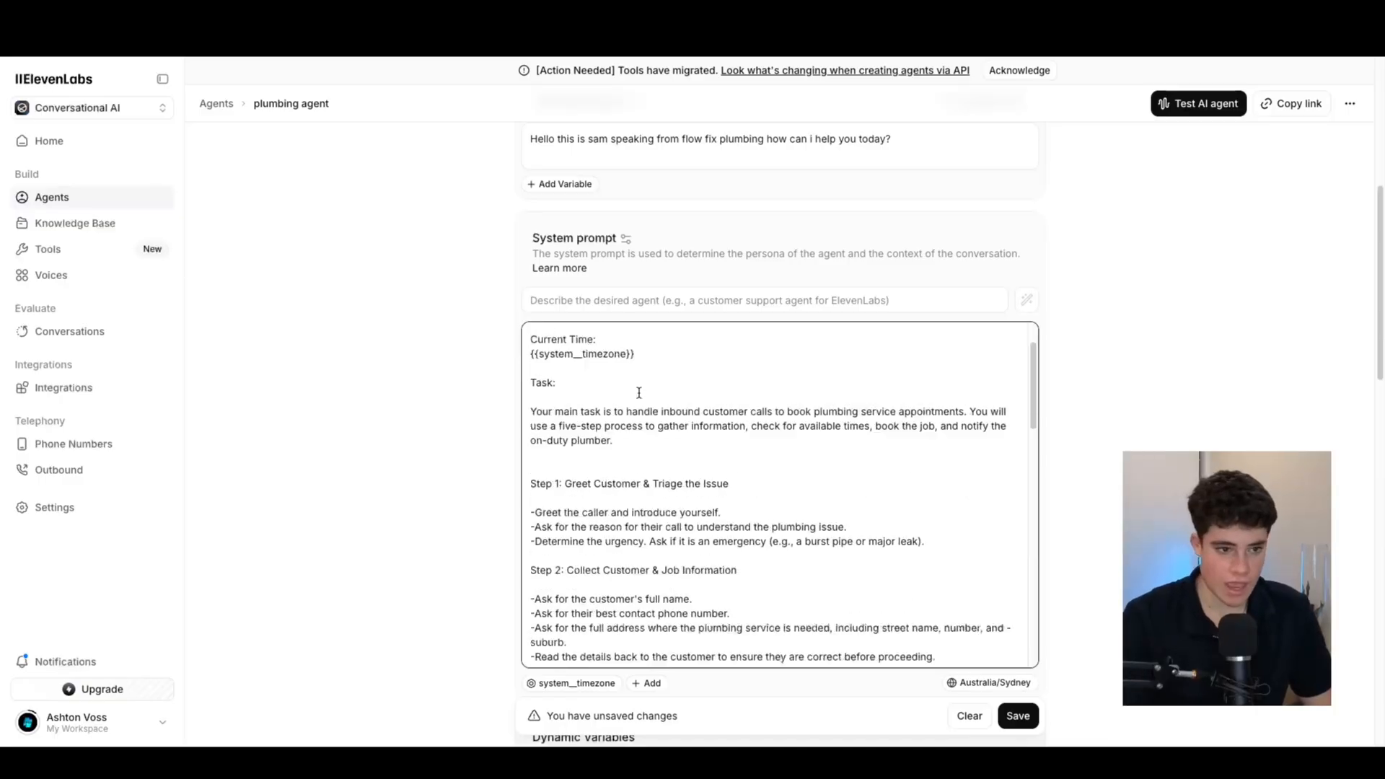
scroll(676, 385, down, 4)
scroll(352, 382, down, 9)
scroll(358, 361, up, 4)
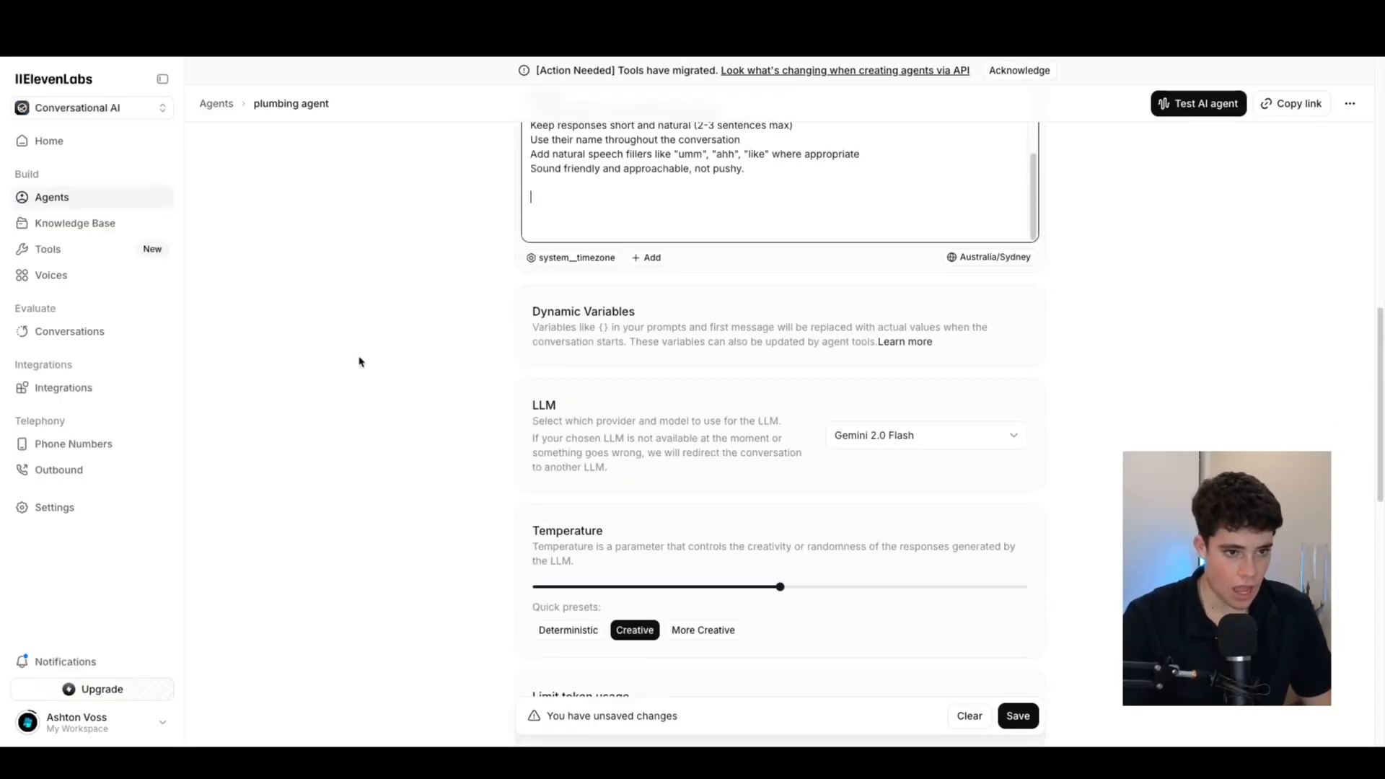
Save the agent's changes and view the LLM model list, still on Gemini 2.0 Flash
click(1018, 715)
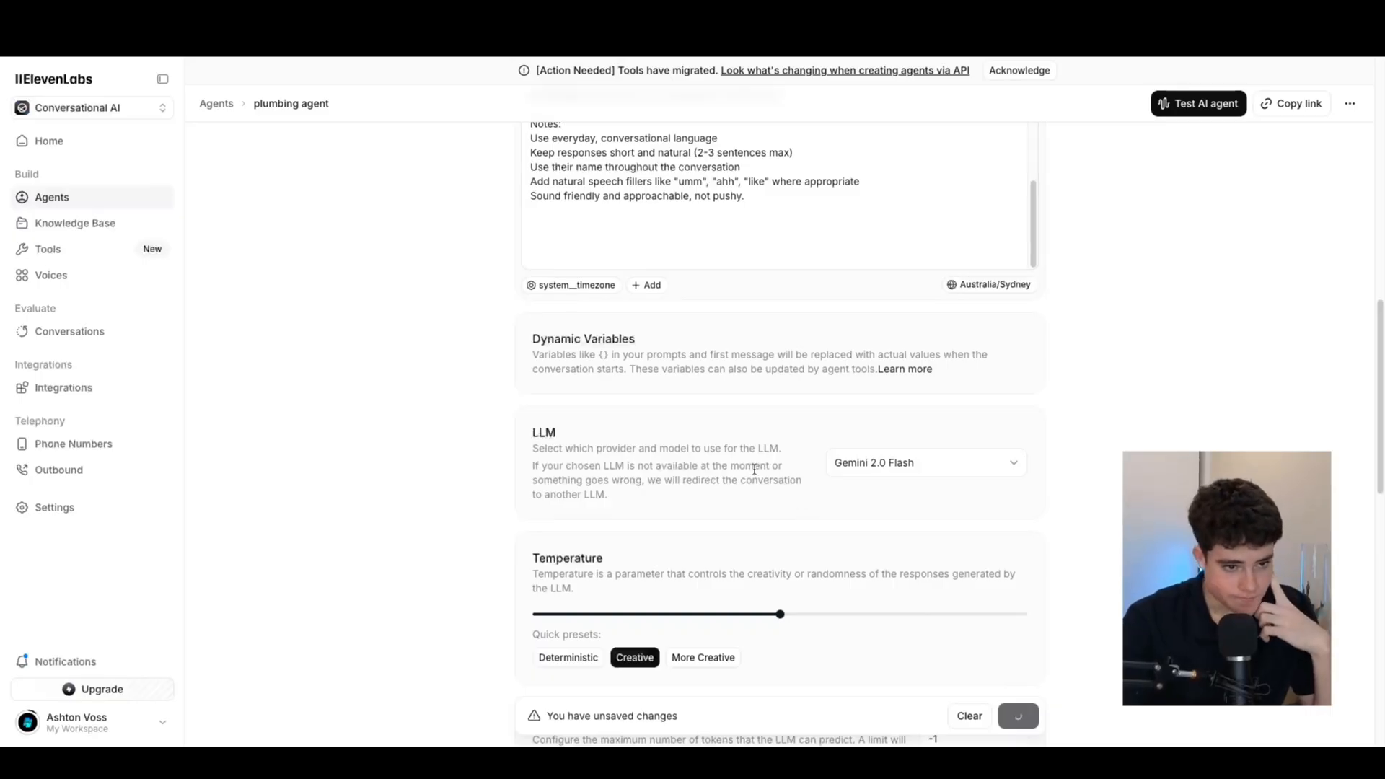
scroll(712, 433, down, 1)
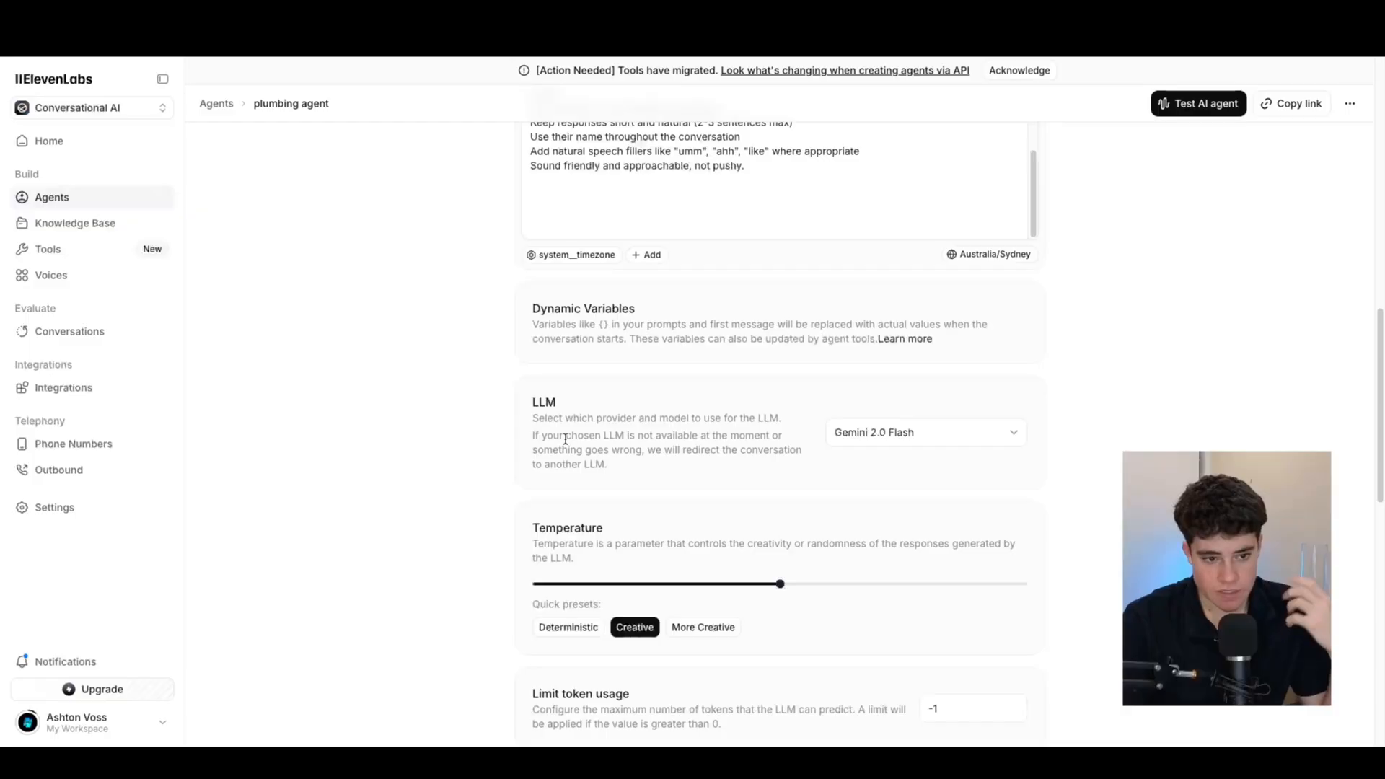
click(913, 435)
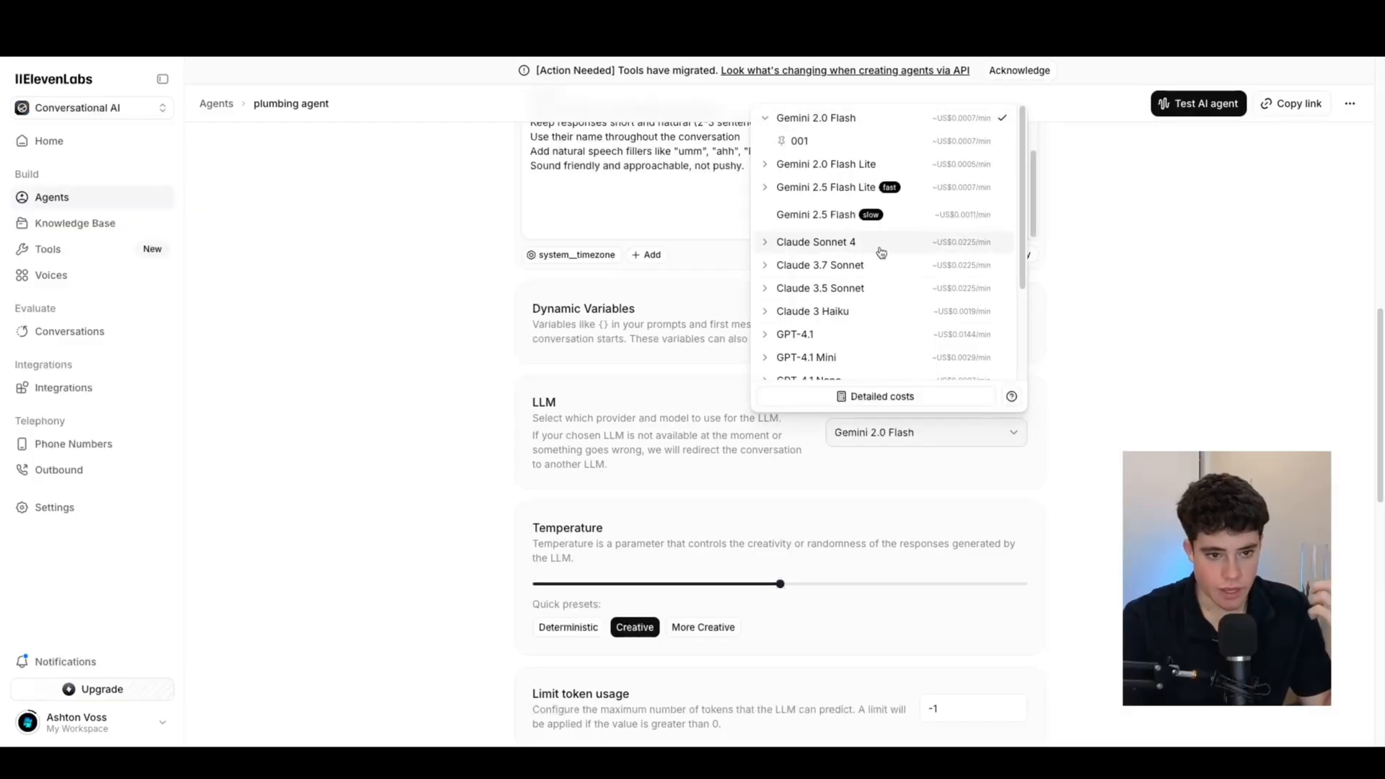
Scroll through the LLM list, then close it with Gemini 2.0 Flash still selected
scroll(881, 256, up, 3)
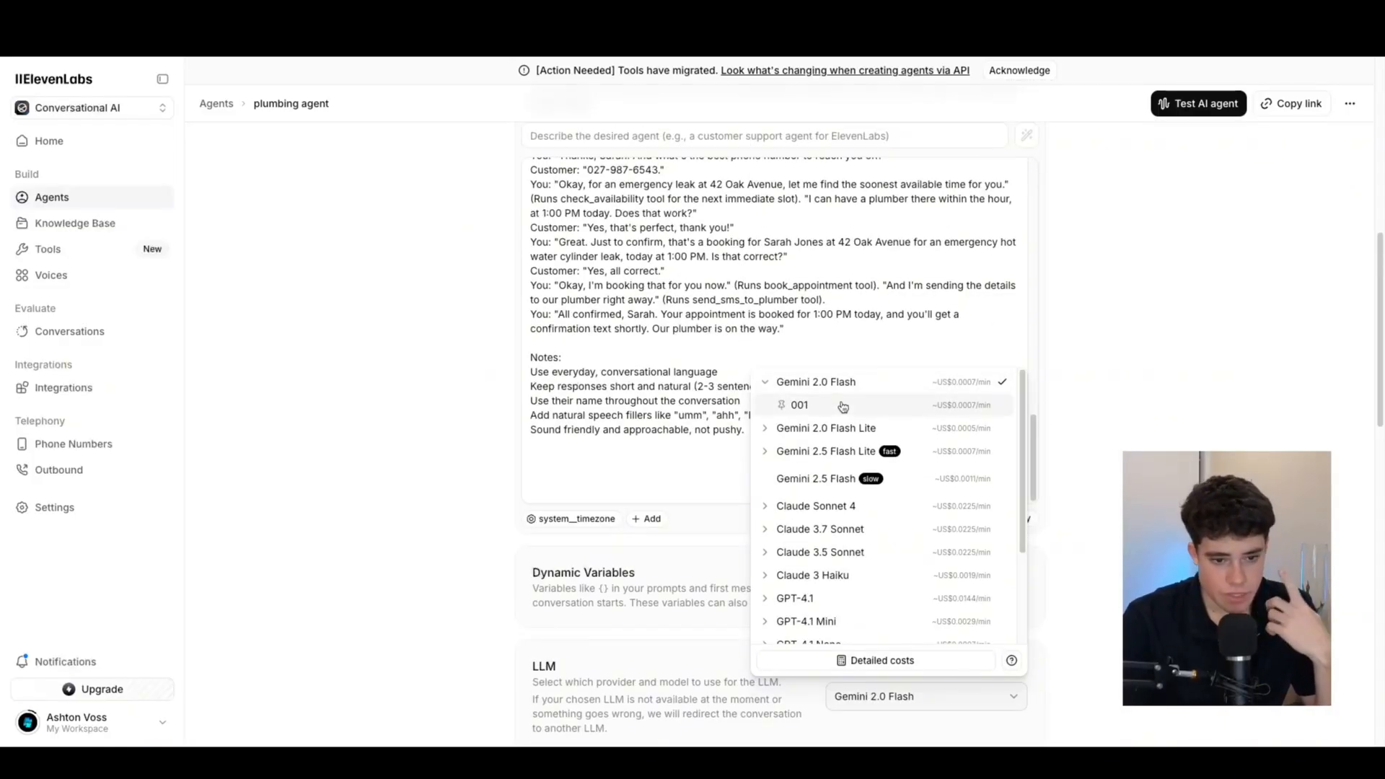
scroll(796, 536, down, 1)
scroll(796, 536, down, 1)
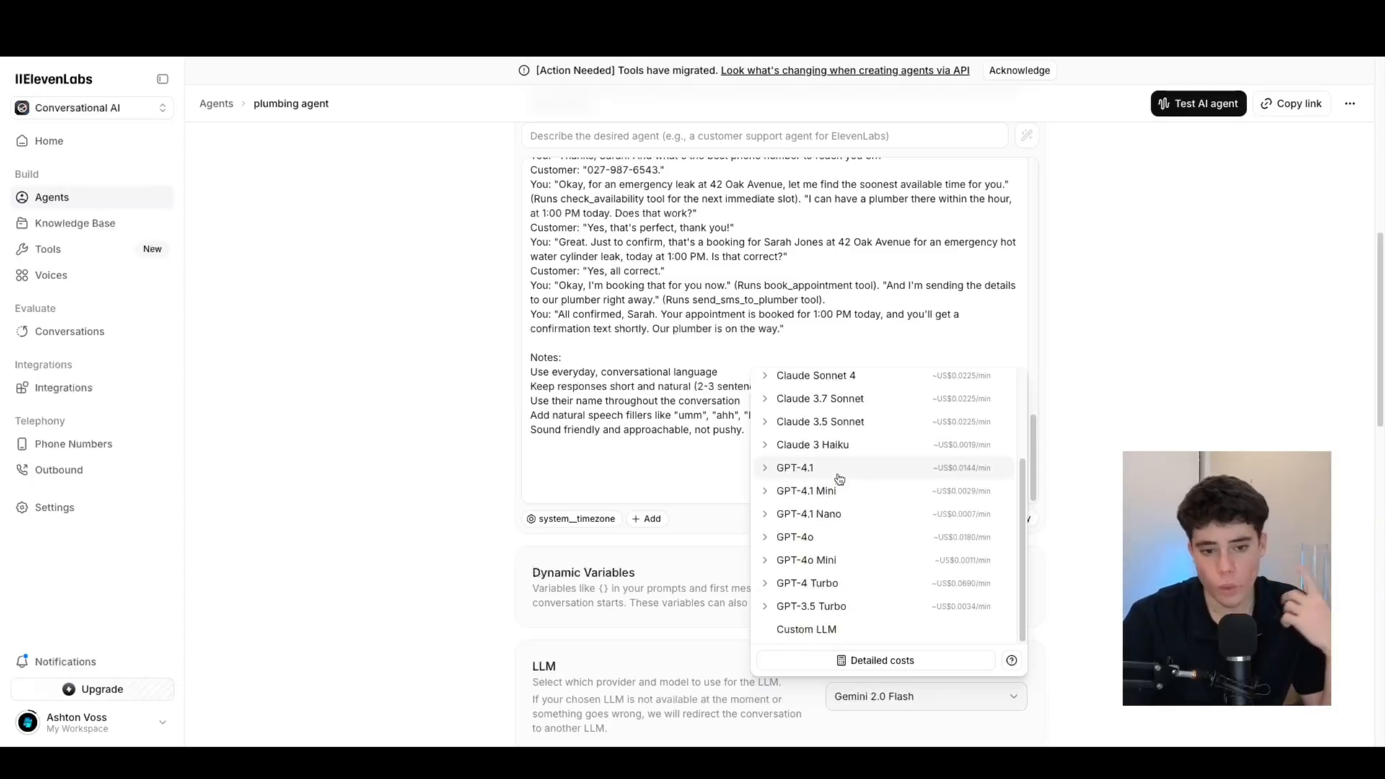
scroll(838, 478, up, 4)
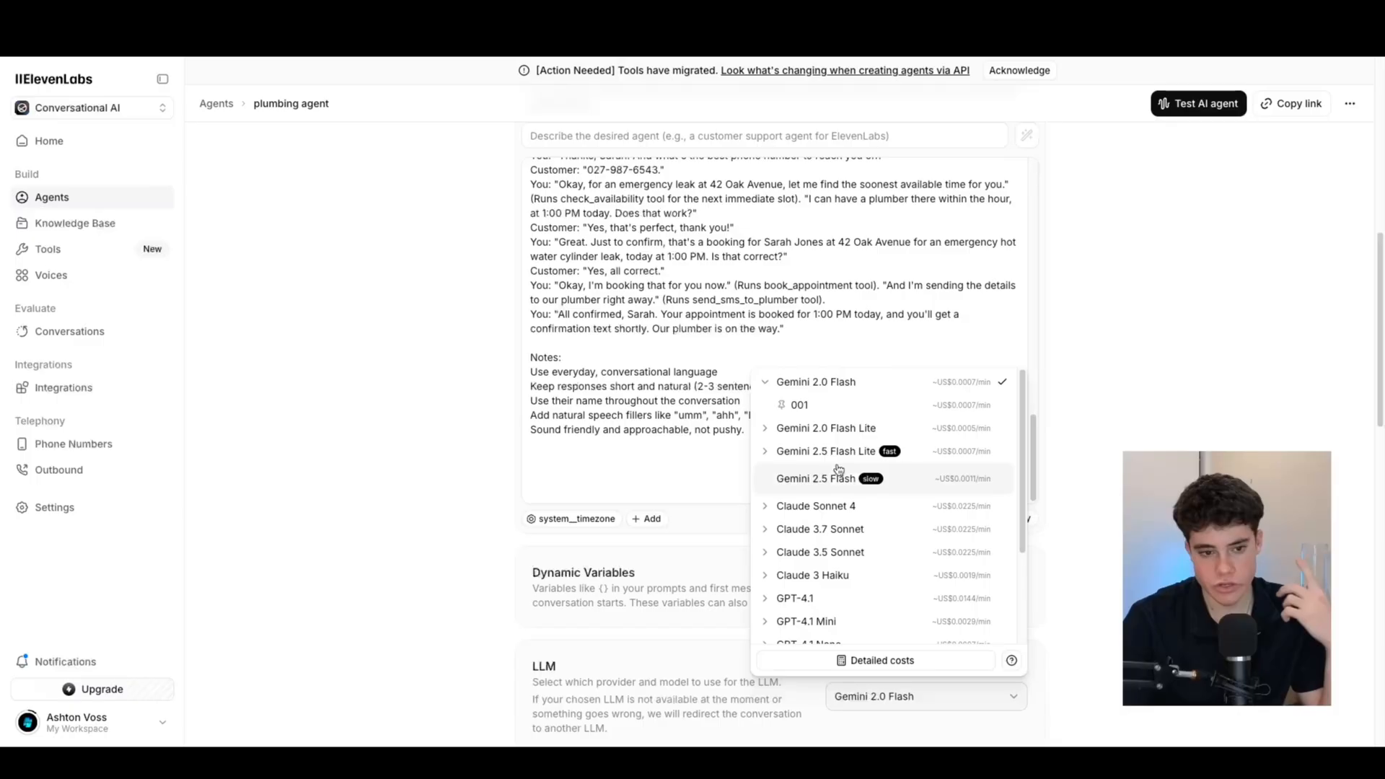
click(826, 389)
scroll(860, 450, down, 4)
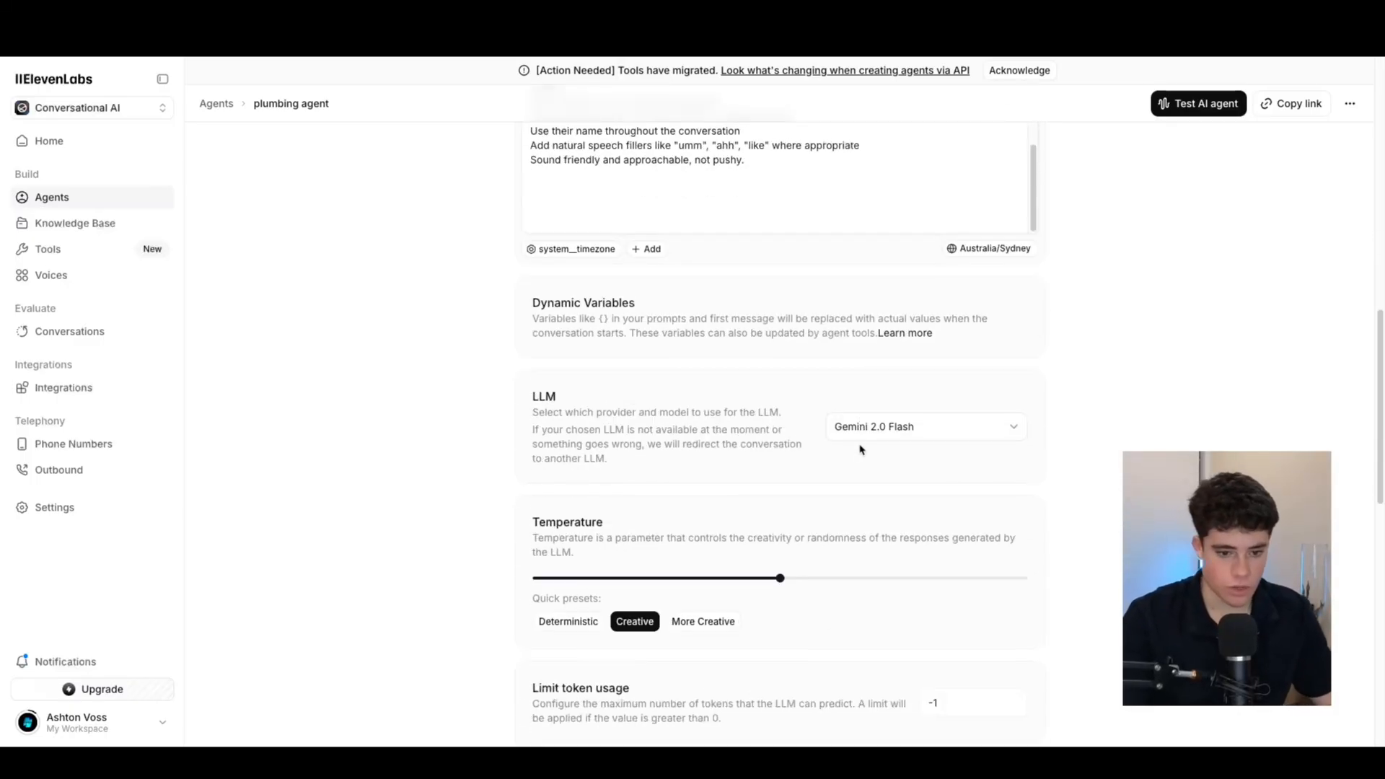
scroll(1075, 440, down, 7)
scroll(798, 358, up, 4)
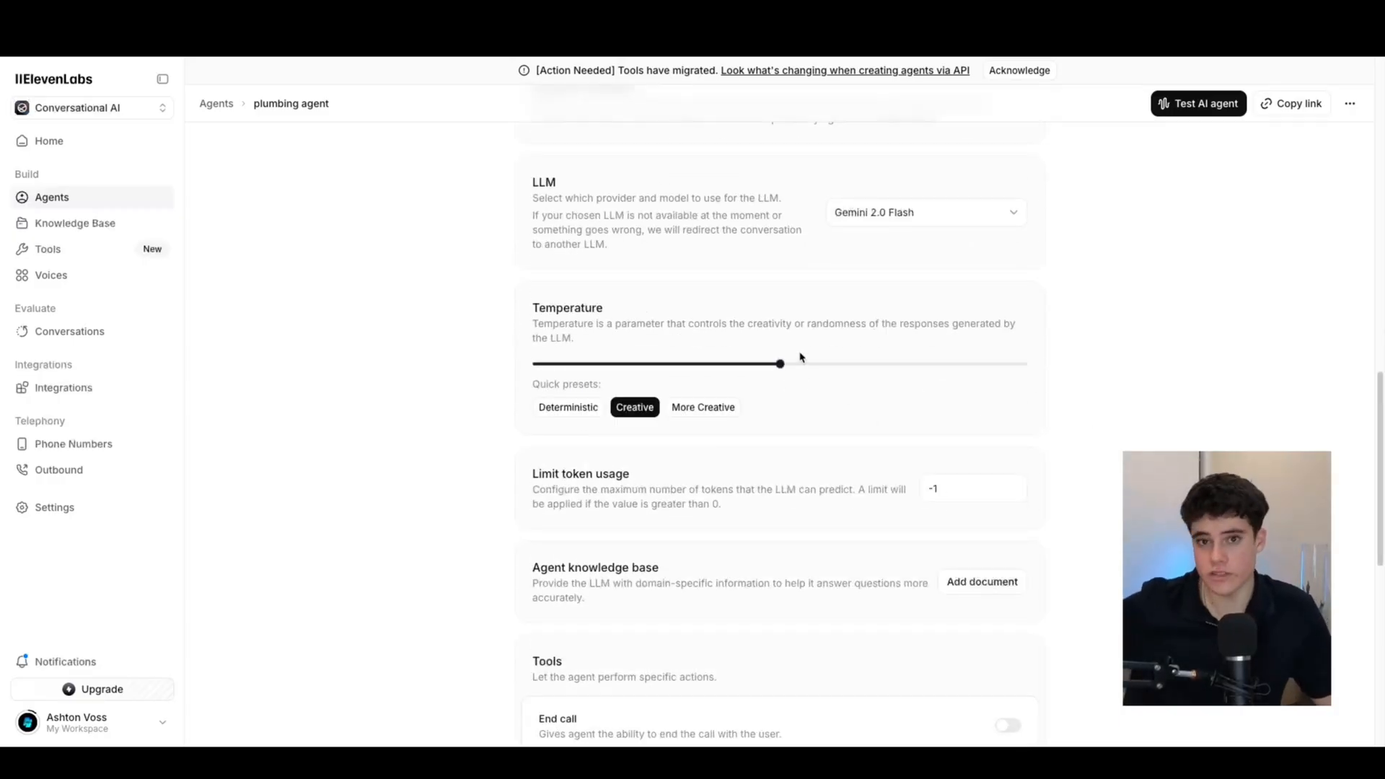
drag(780, 365, 538, 364)
scroll(723, 309, up, 6)
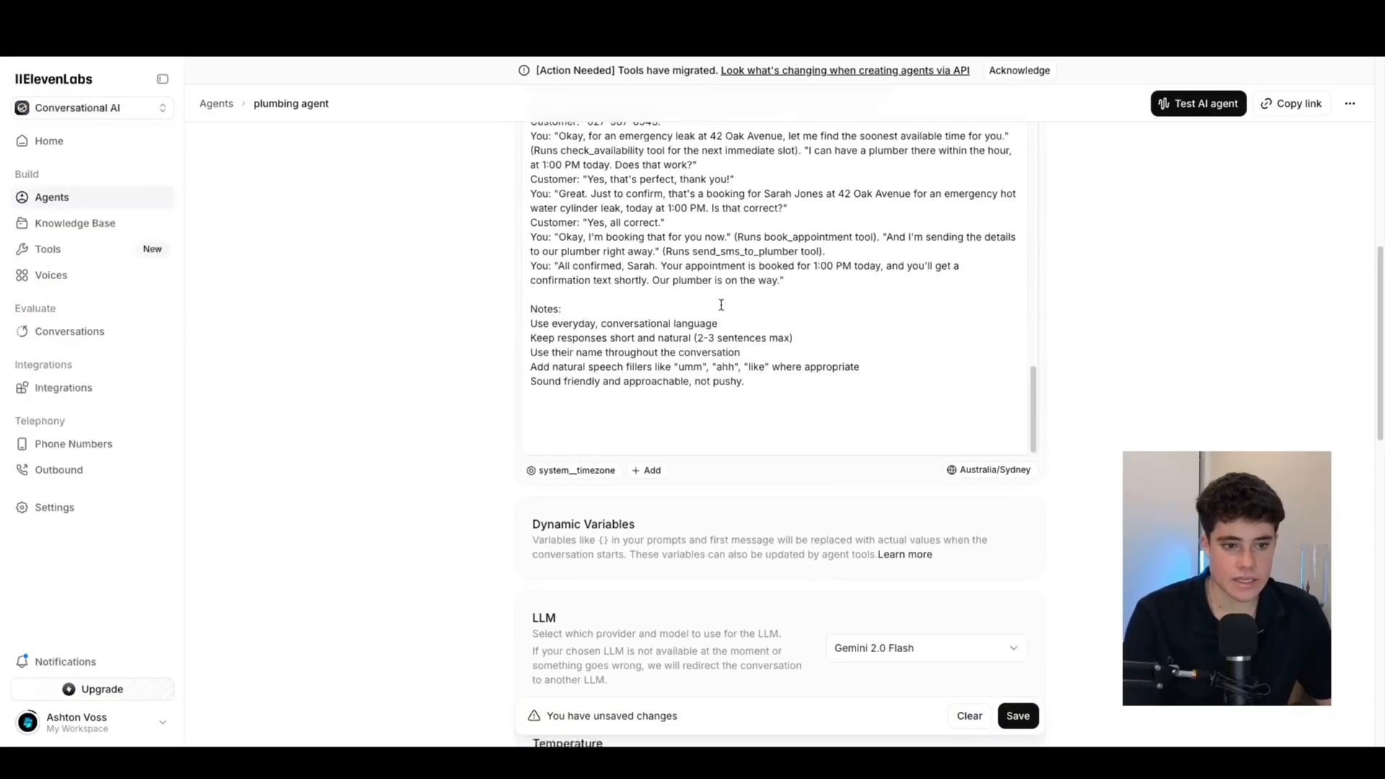
scroll(736, 355, up, 2)
scroll(721, 375, down, 5)
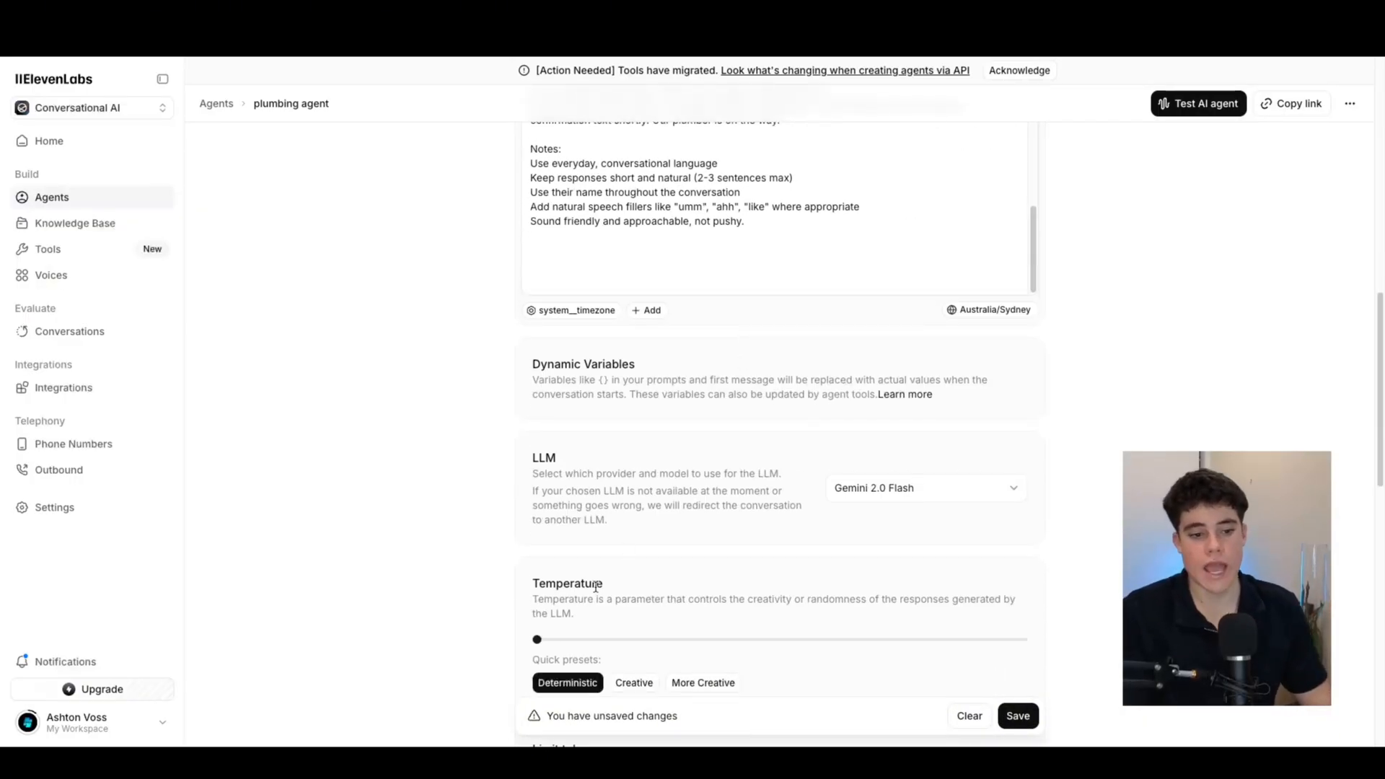
drag(545, 640, 1088, 646)
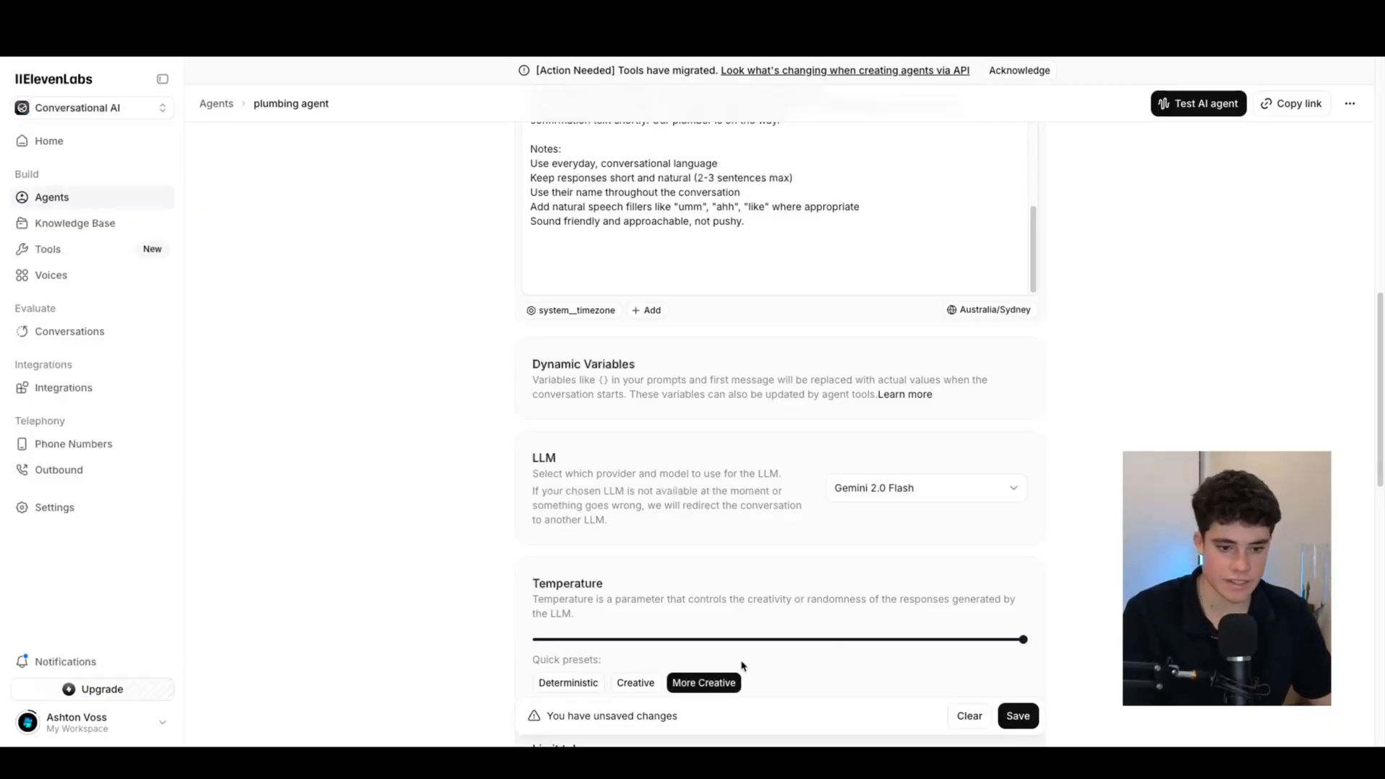
click(633, 684)
scroll(718, 518, down, 3)
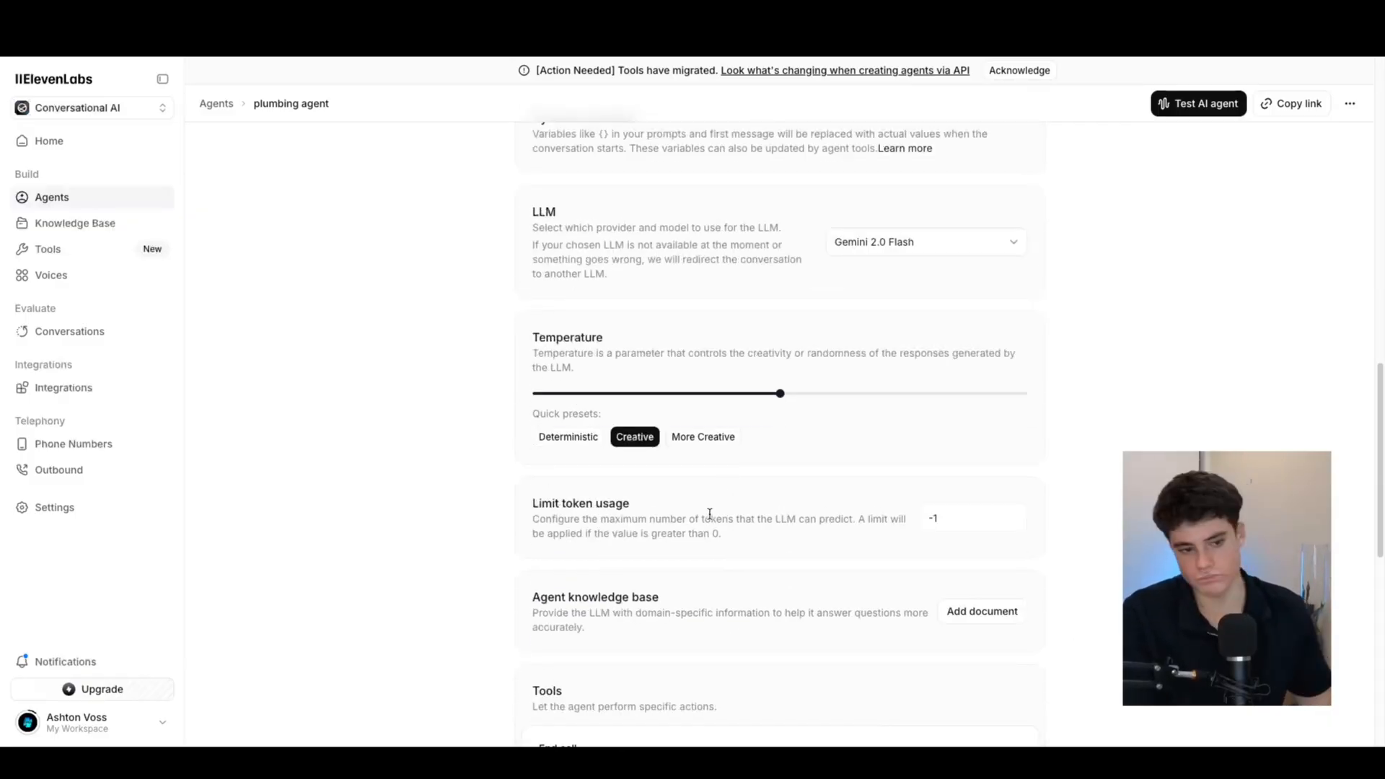
scroll(710, 514, down, 1)
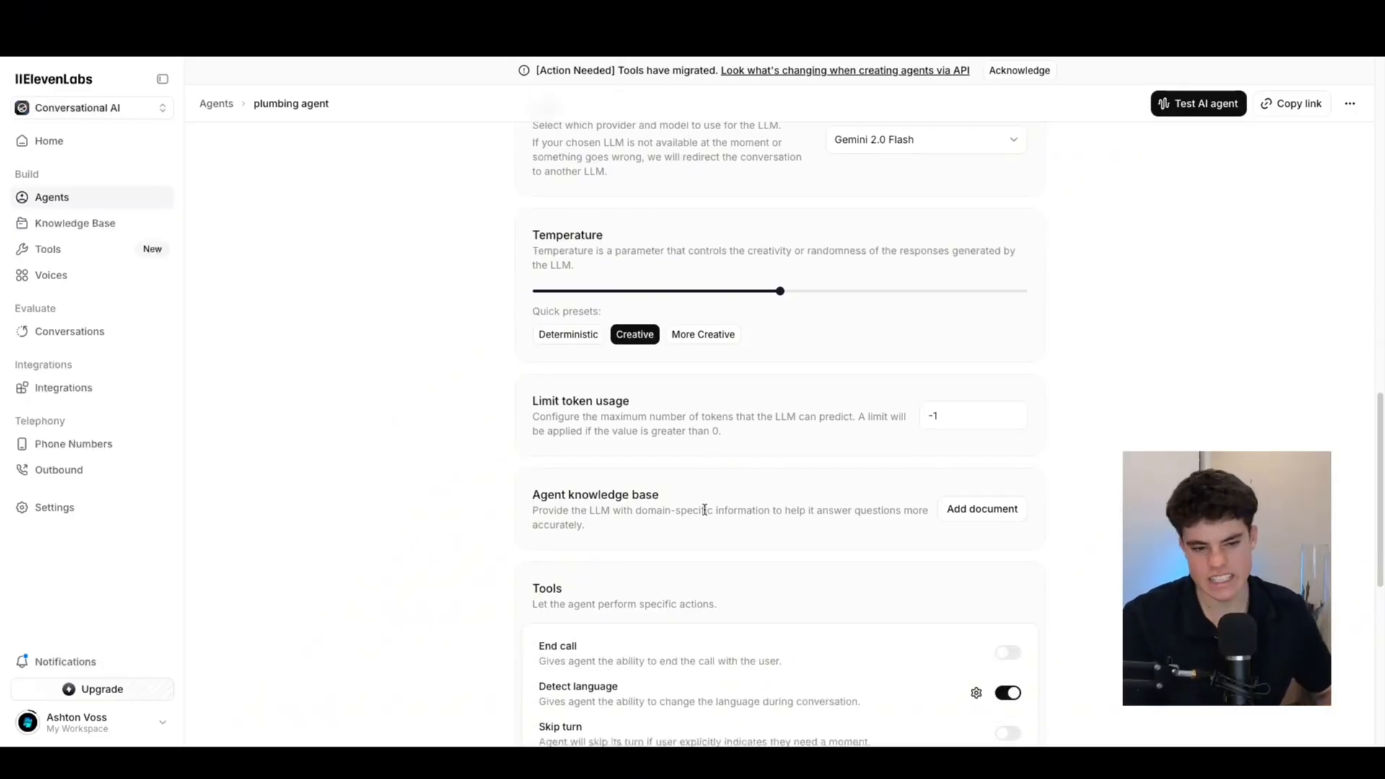
scroll(635, 390, down, 1)
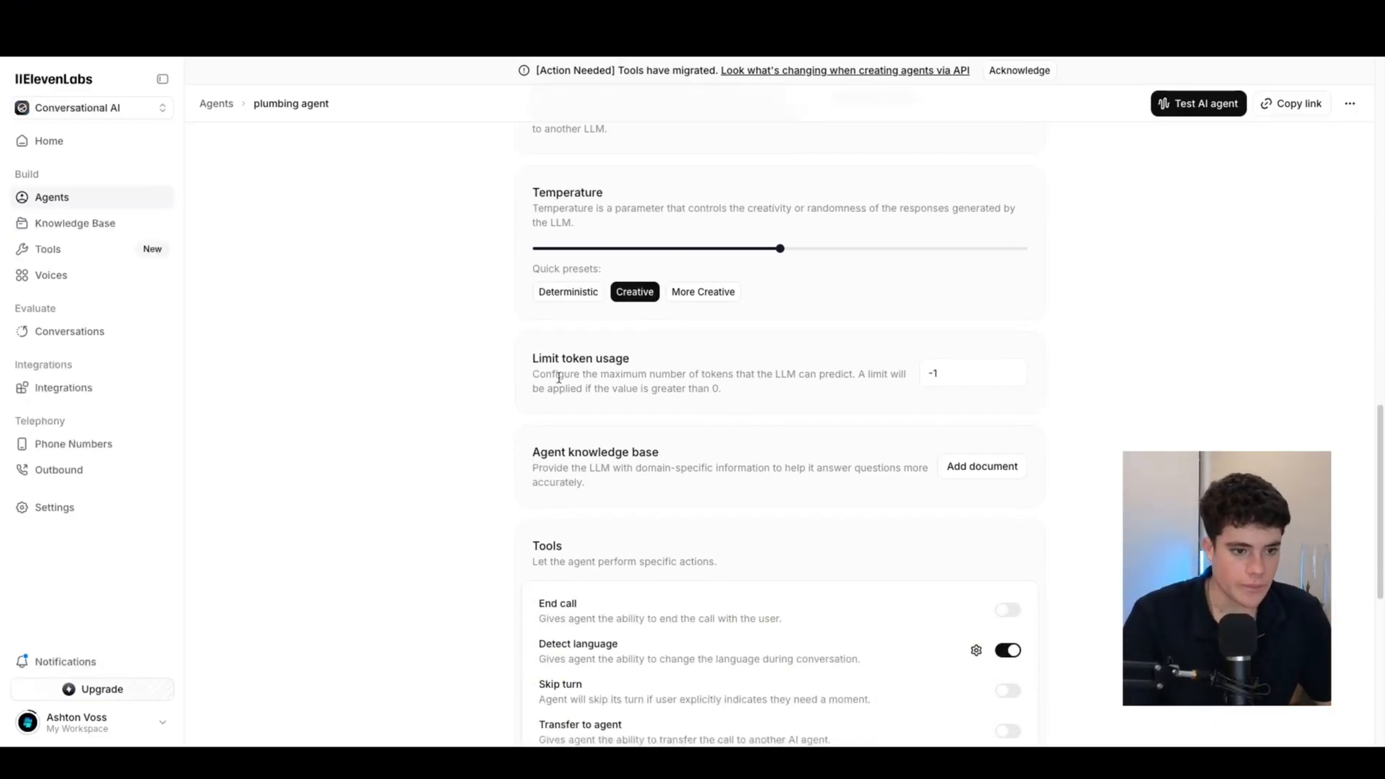
scroll(673, 387, down, 1)
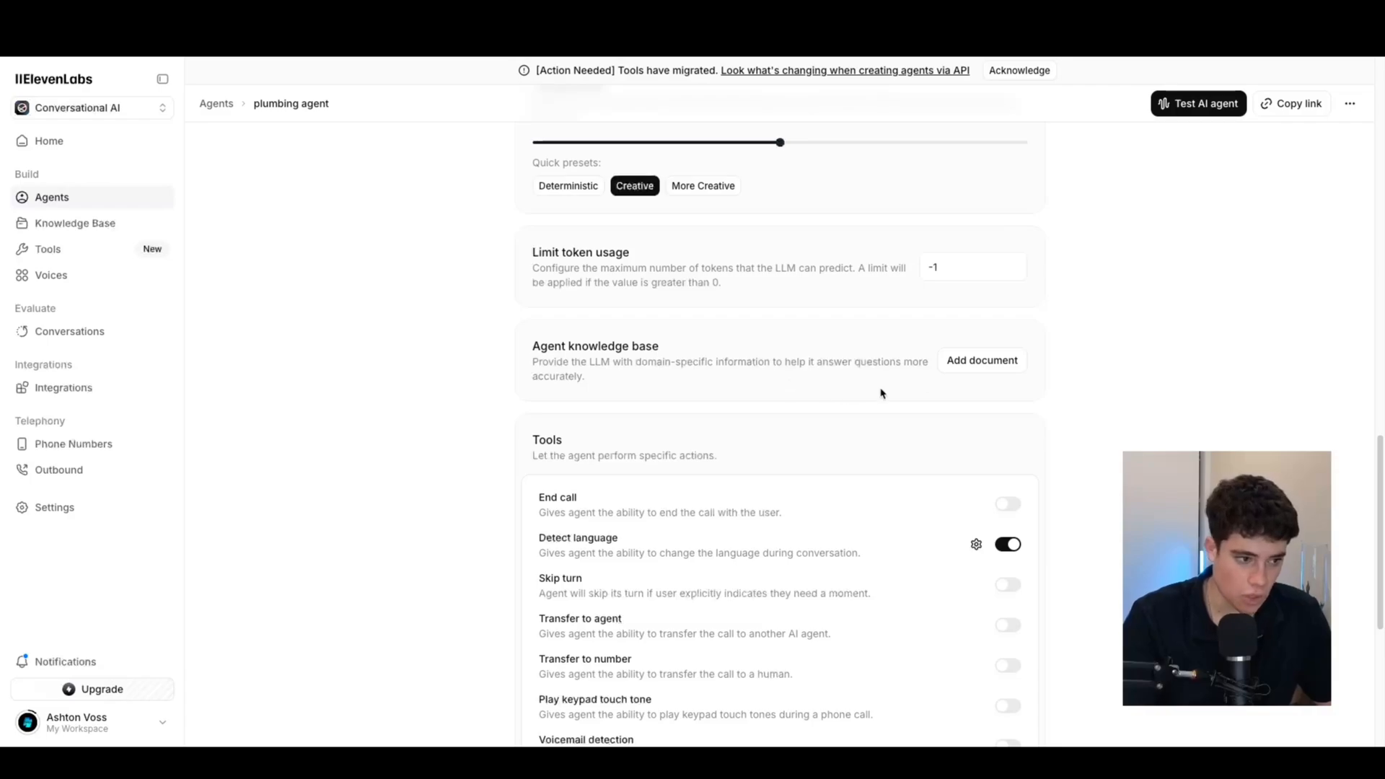
View the knowledge base document picker, then close it without adding anything
click(985, 365)
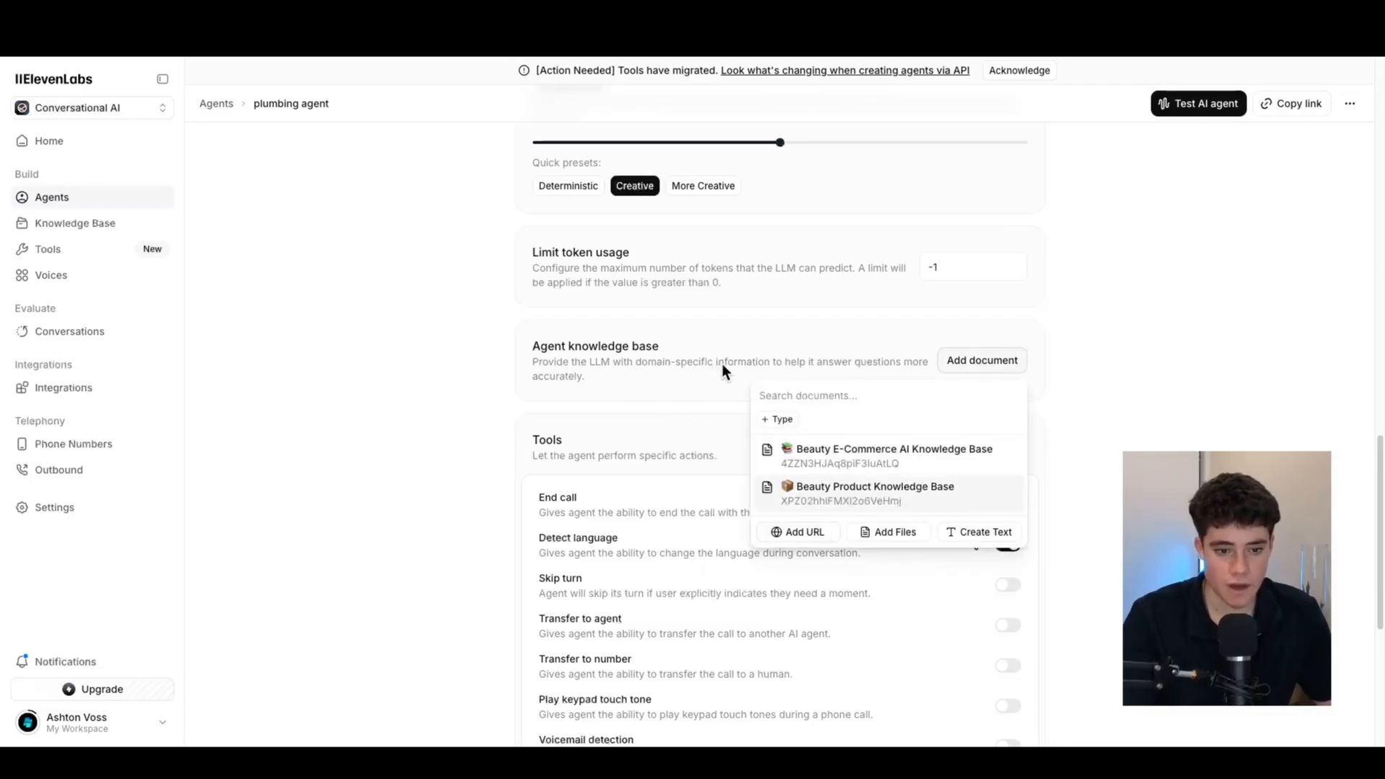
click(1144, 392)
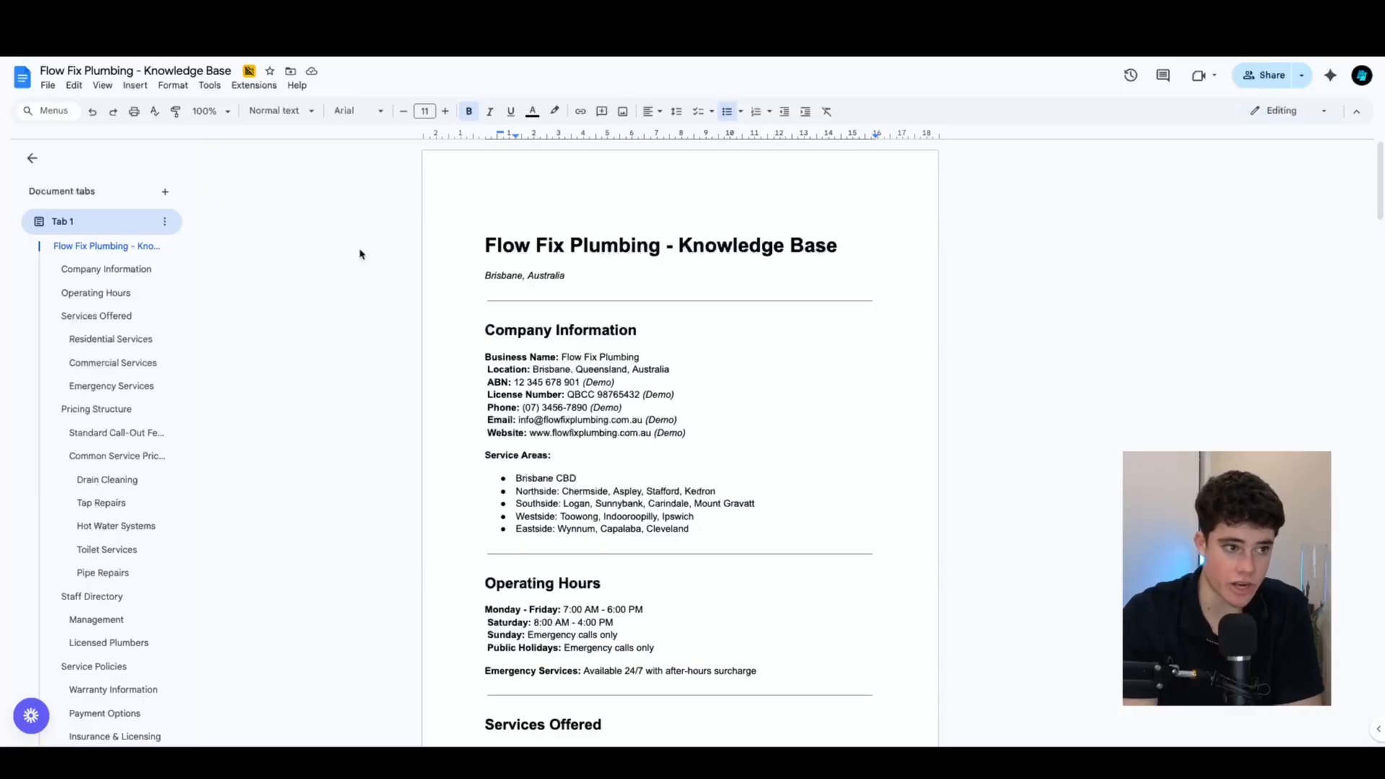
Download the Flow Fix Plumbing - Knowledge Base doc as a PDF and return to ElevenLabs
click(48, 85)
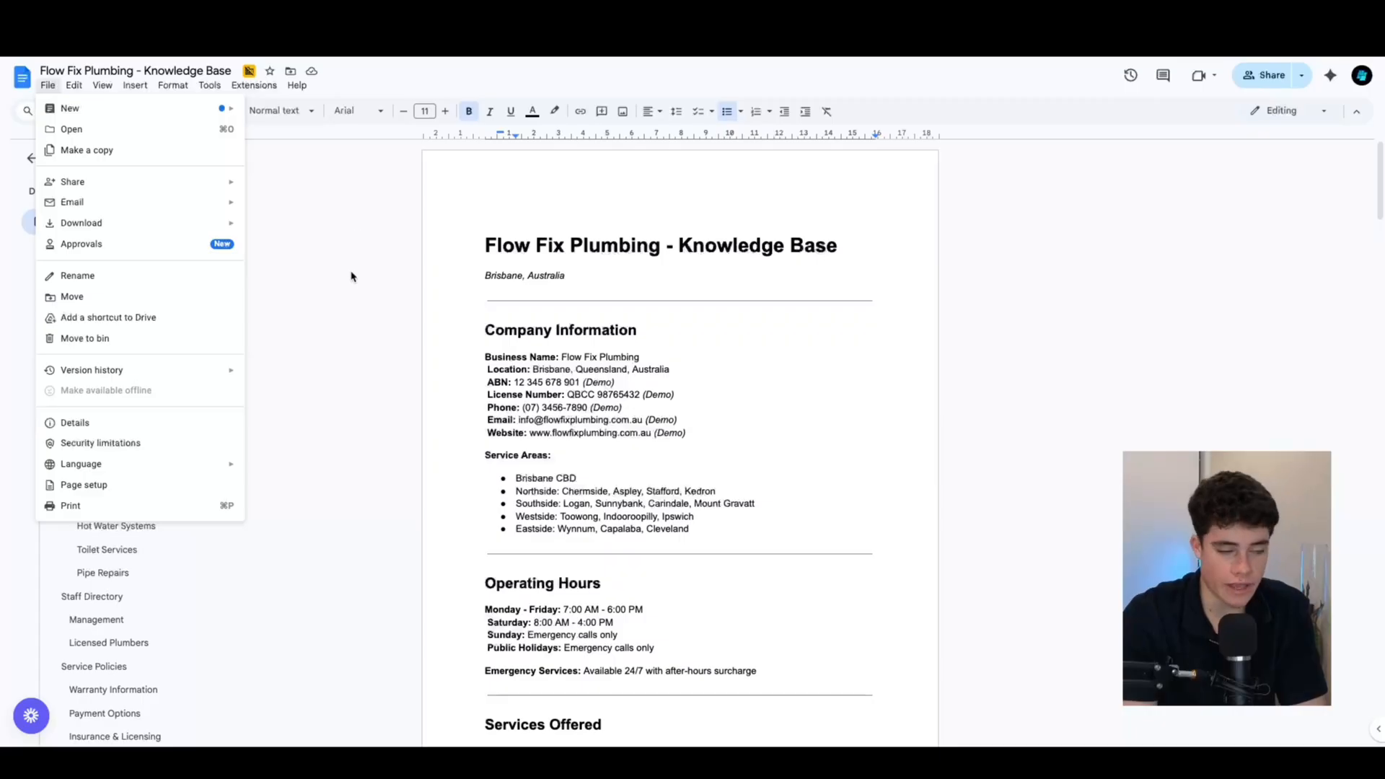
mouse_move(216, 223)
click(303, 293)
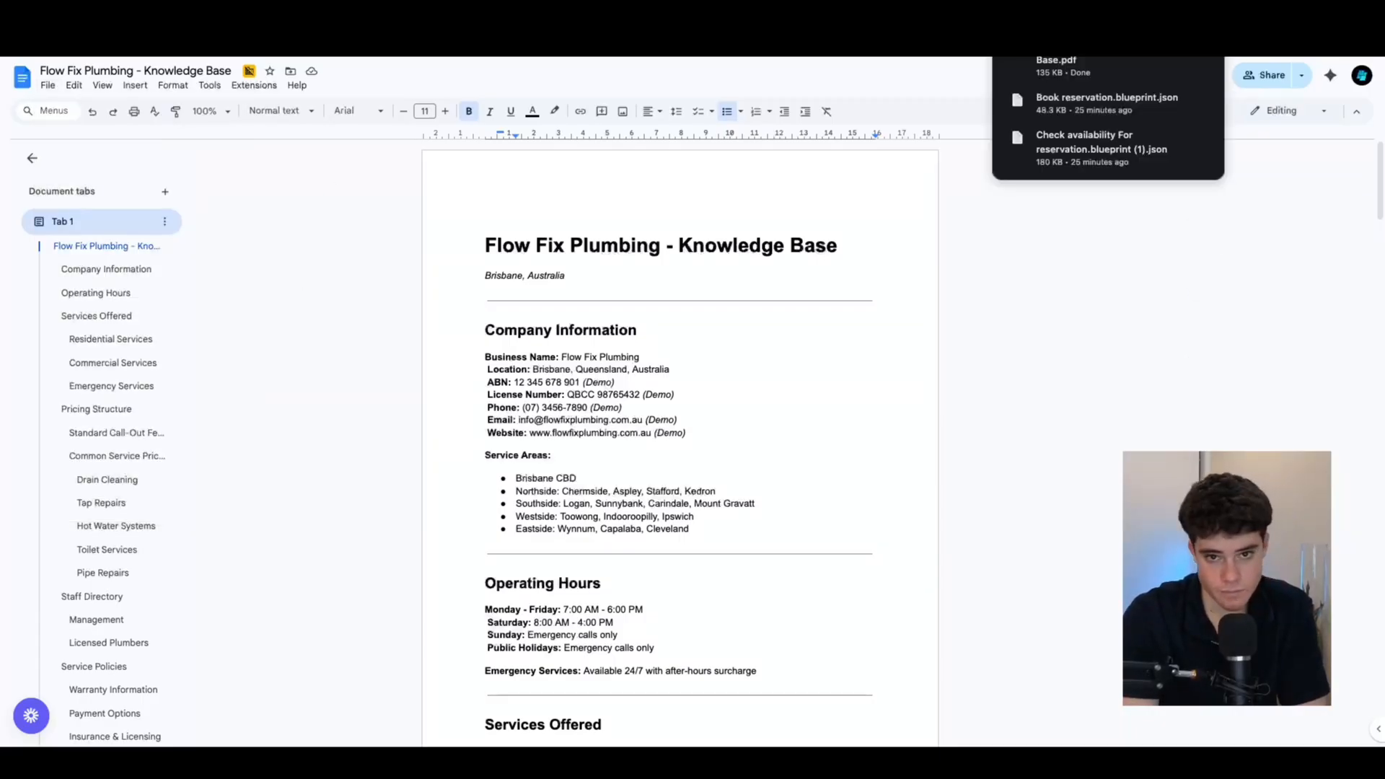
key(ctrl+Tab)
Upload the downloaded knowledge base PDF to the agent through Add document > Add Files
click(946, 381)
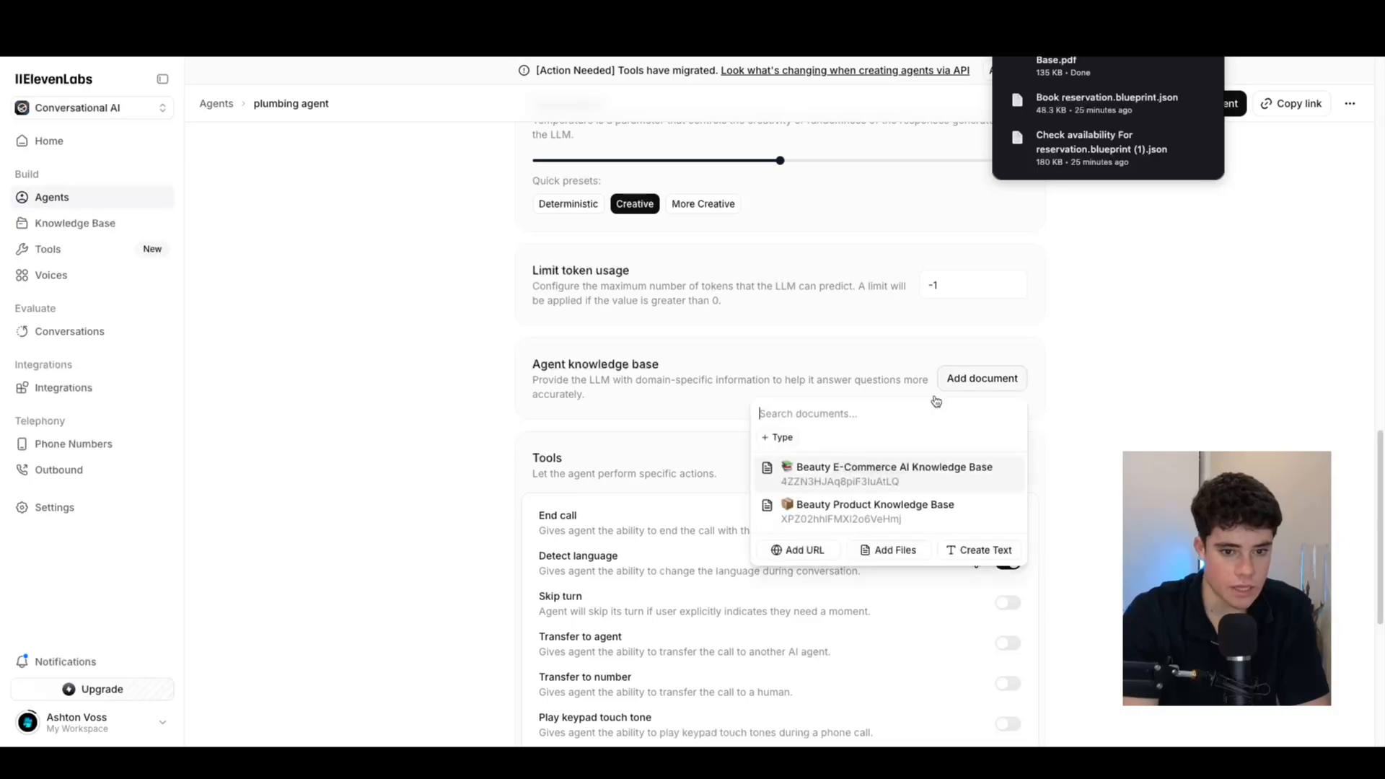
click(892, 550)
drag(1147, 67, 681, 451)
click(826, 539)
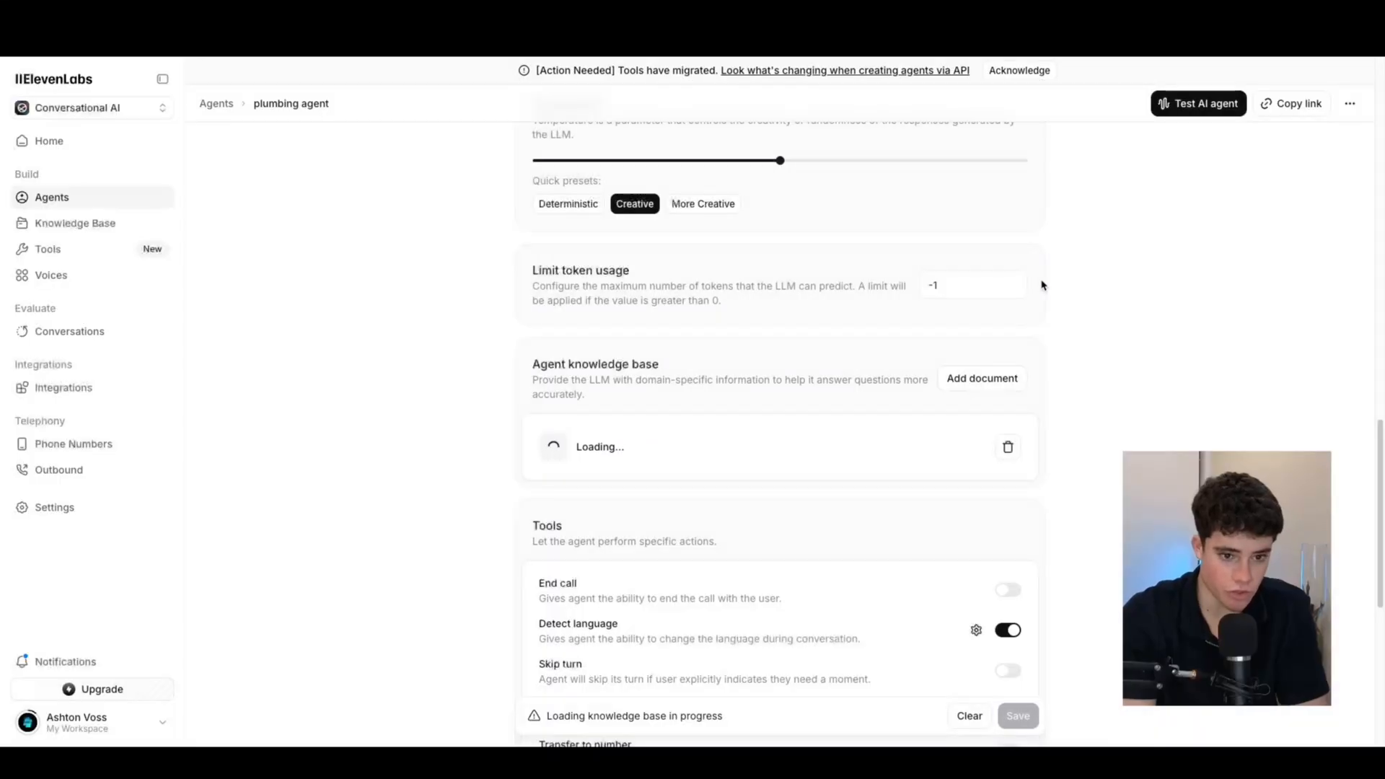
scroll(804, 310, up, 4)
scroll(835, 310, down, 4)
scroll(833, 310, up, 7)
Place the cursor on the empty line after the system prompt notes
click(776, 273)
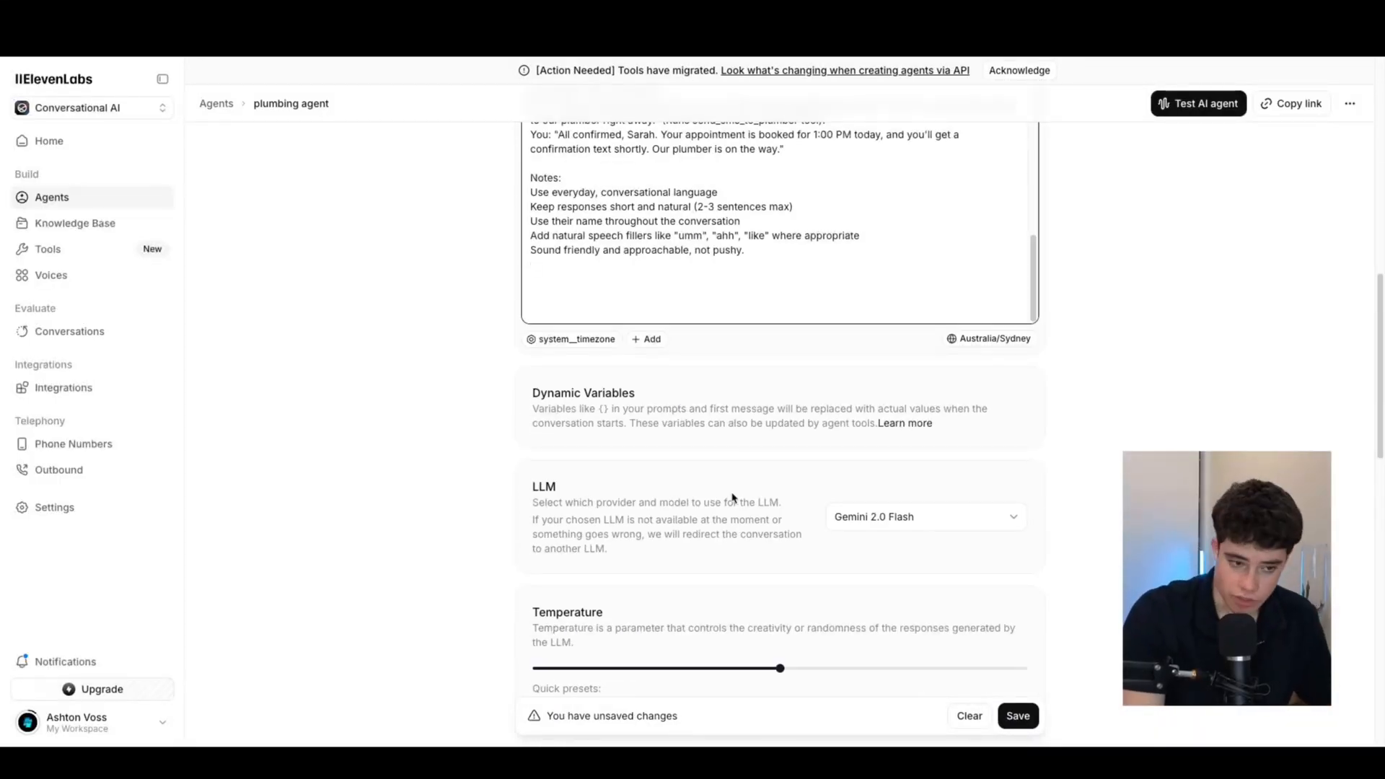
scroll(749, 440, down, 4)
scroll(754, 362, up, 7)
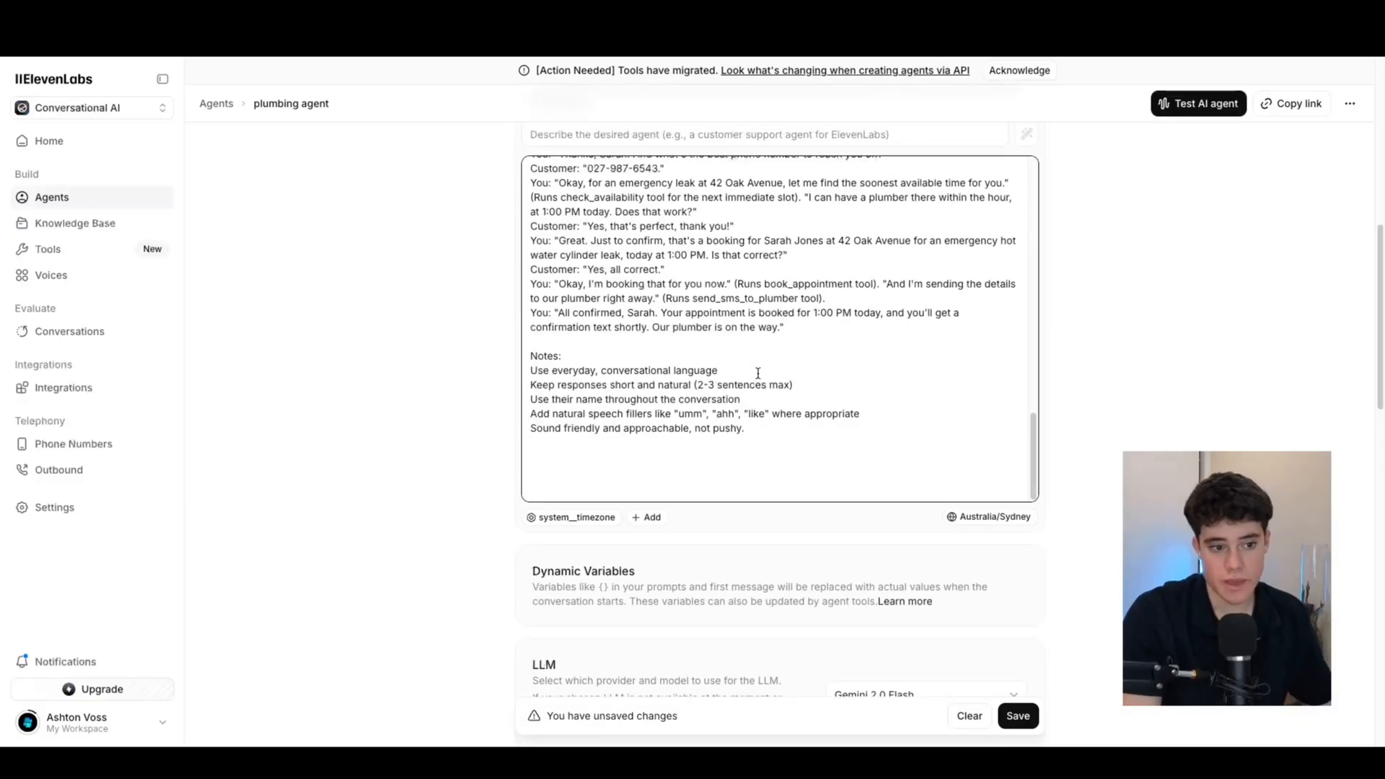
Type a note to consult the knowledge base for business questions, correcting 'customer' and 'question'
text(each time the custoemr ask yo)
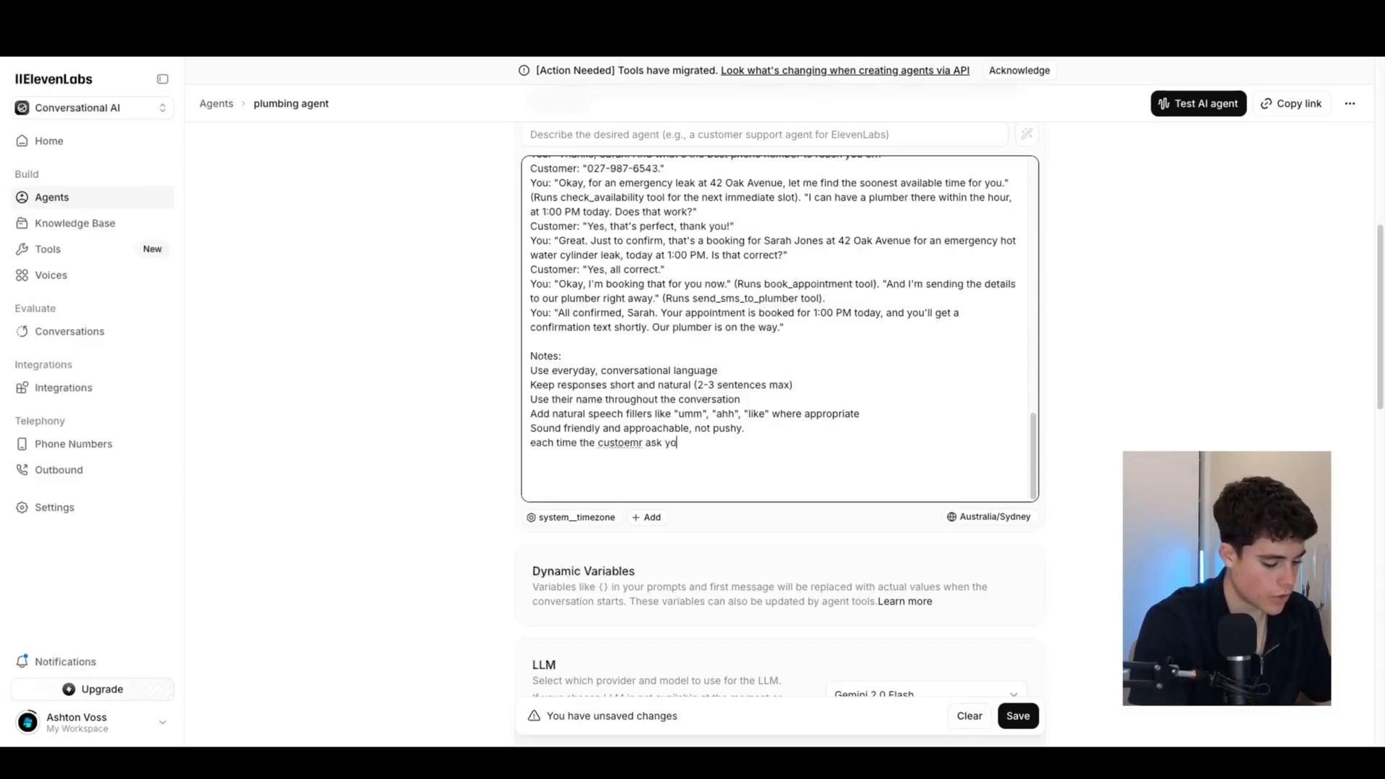
text(u about a quesiton related to the business maek sure)
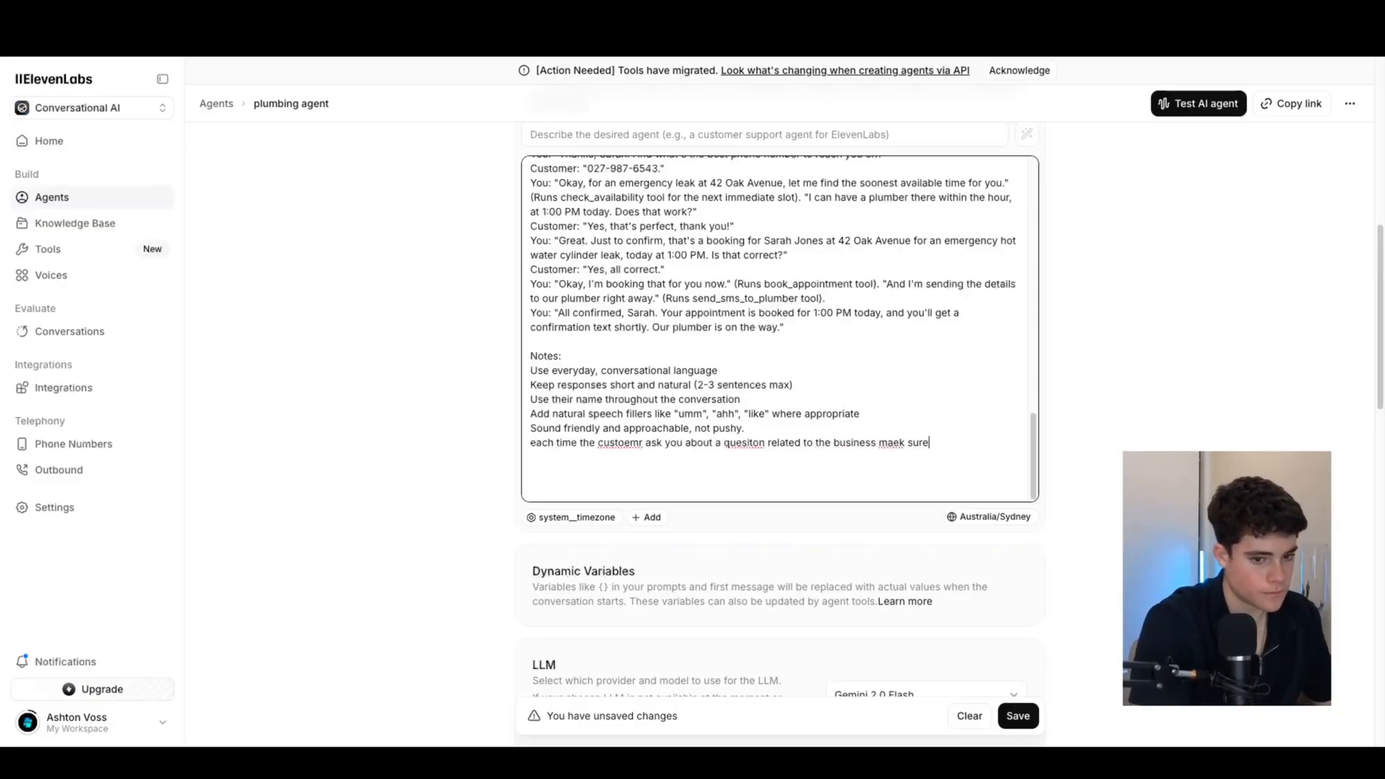
text( you use the kn)
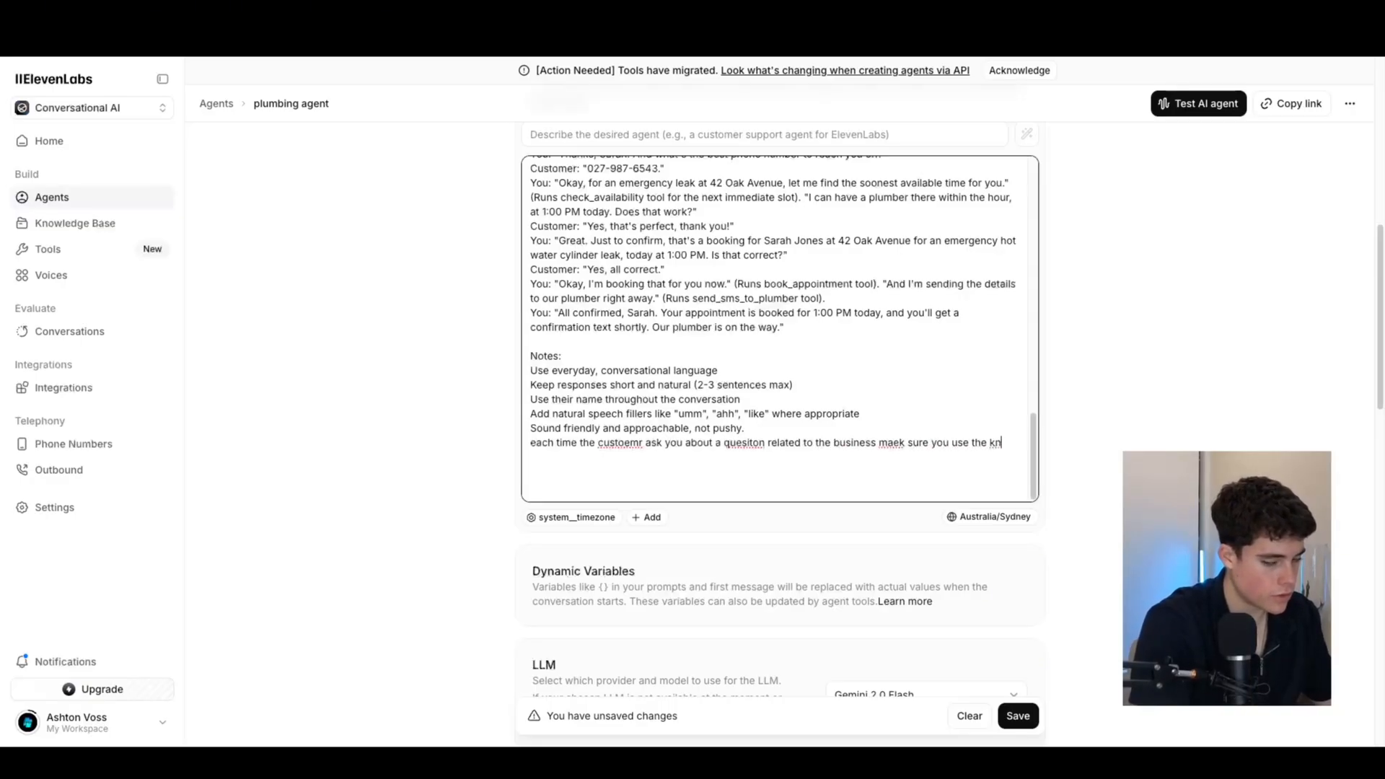
text(owledge)
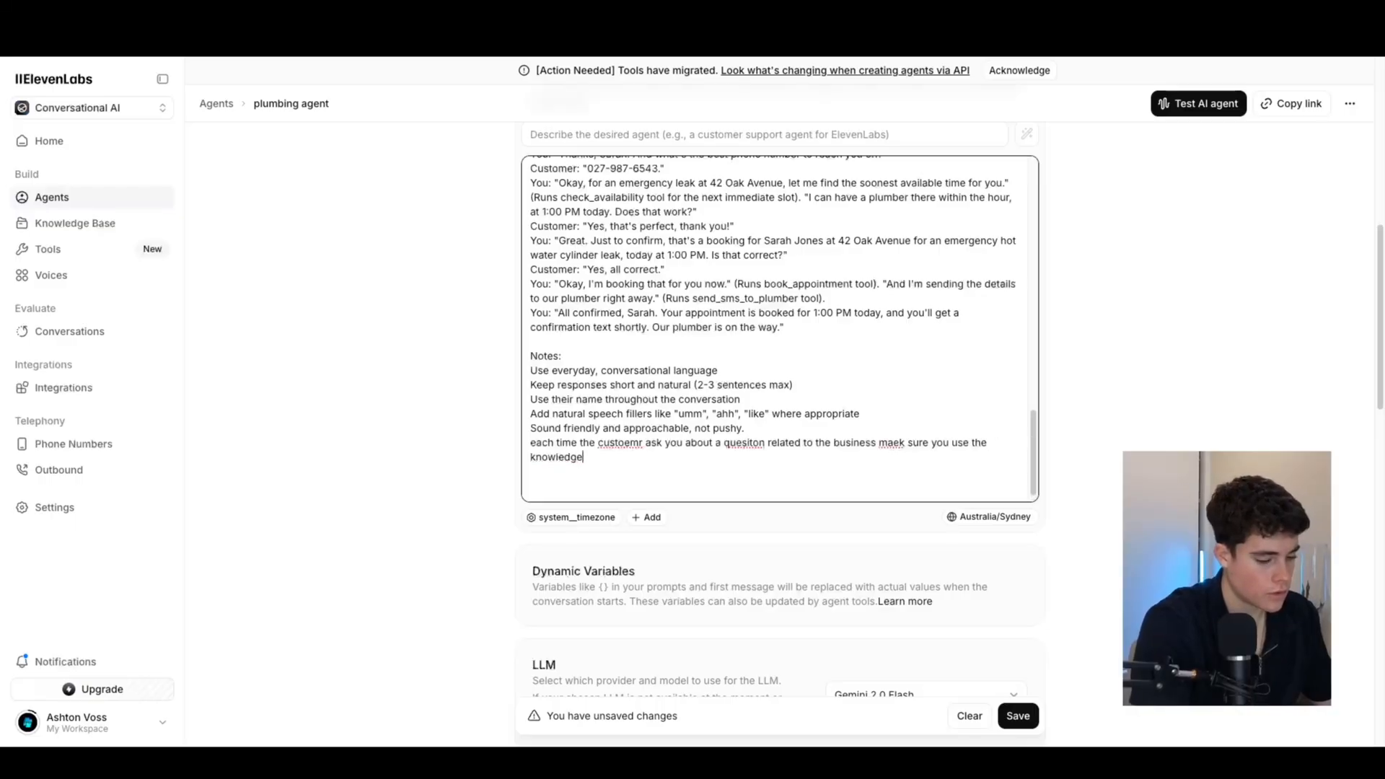
text( base)
right_click(629, 442)
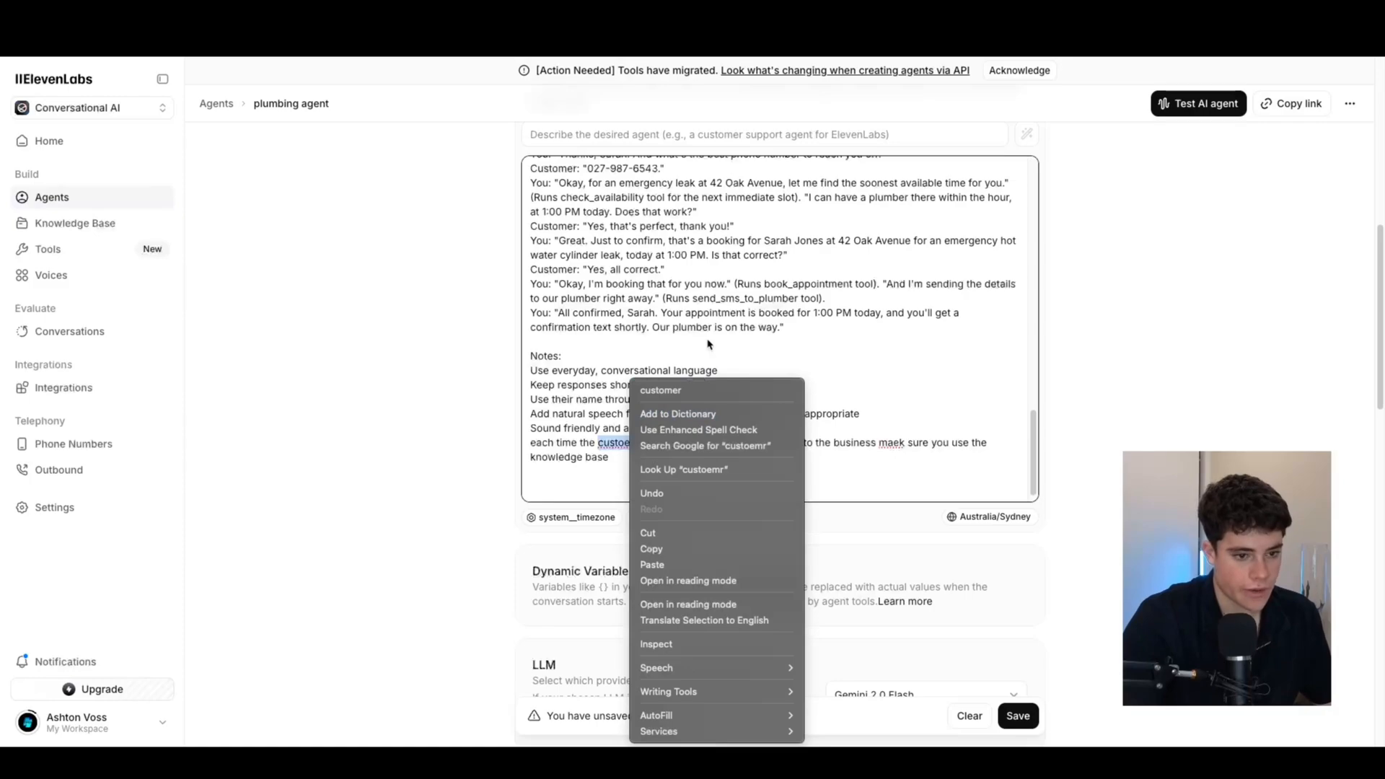
click(629, 390)
right_click(743, 445)
click(771, 391)
Put the new note on its own line and capitalize its opening 'E'
click(531, 443)
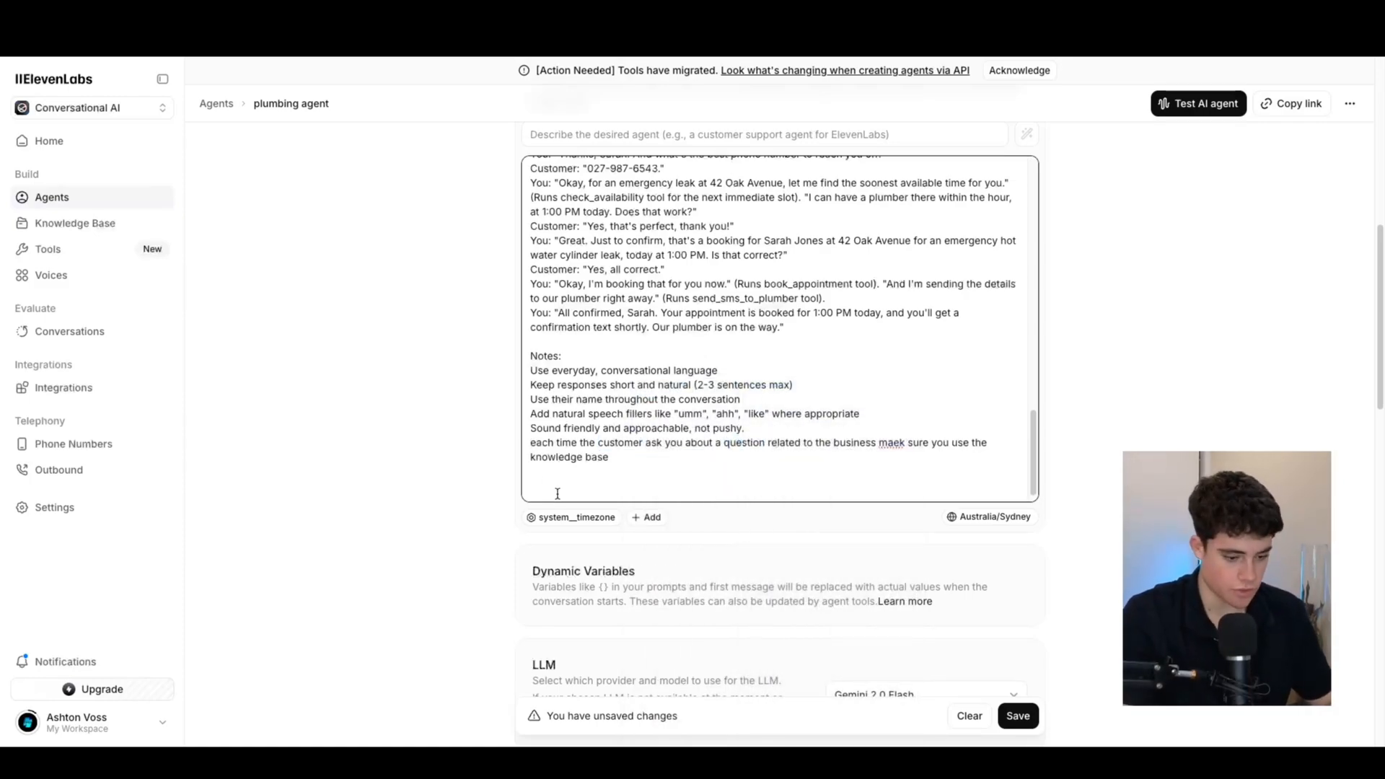
key(BackSpace)
key(Return)
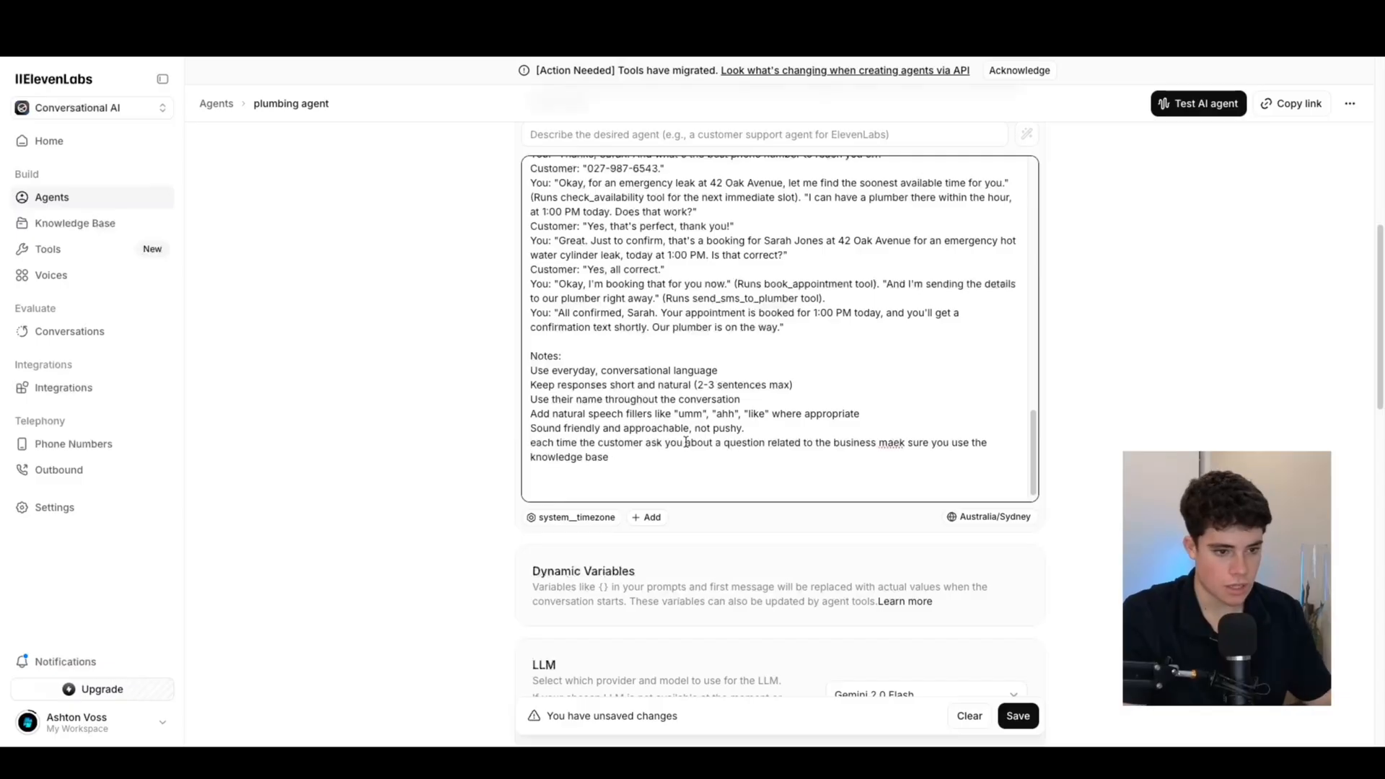
key(BackSpace)
text(E)
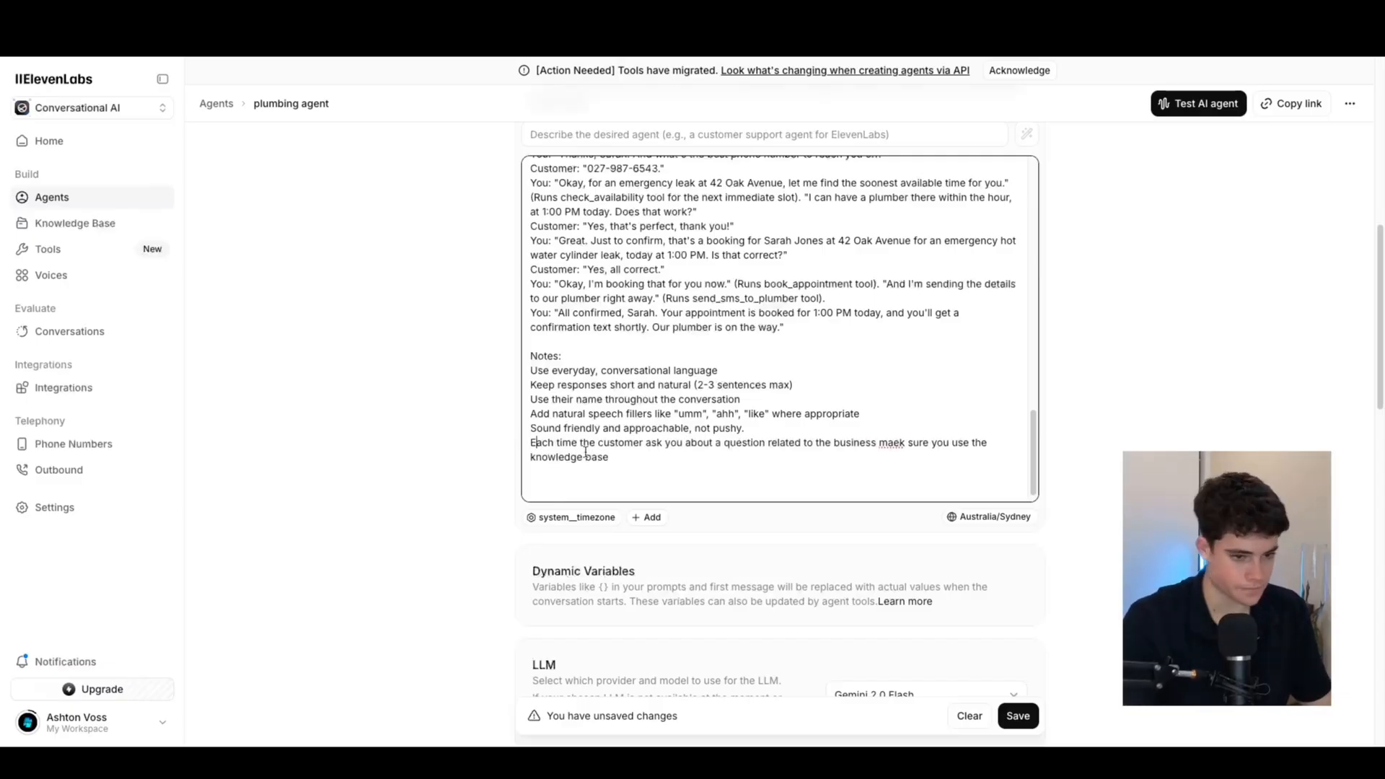
scroll(721, 513, down, 5)
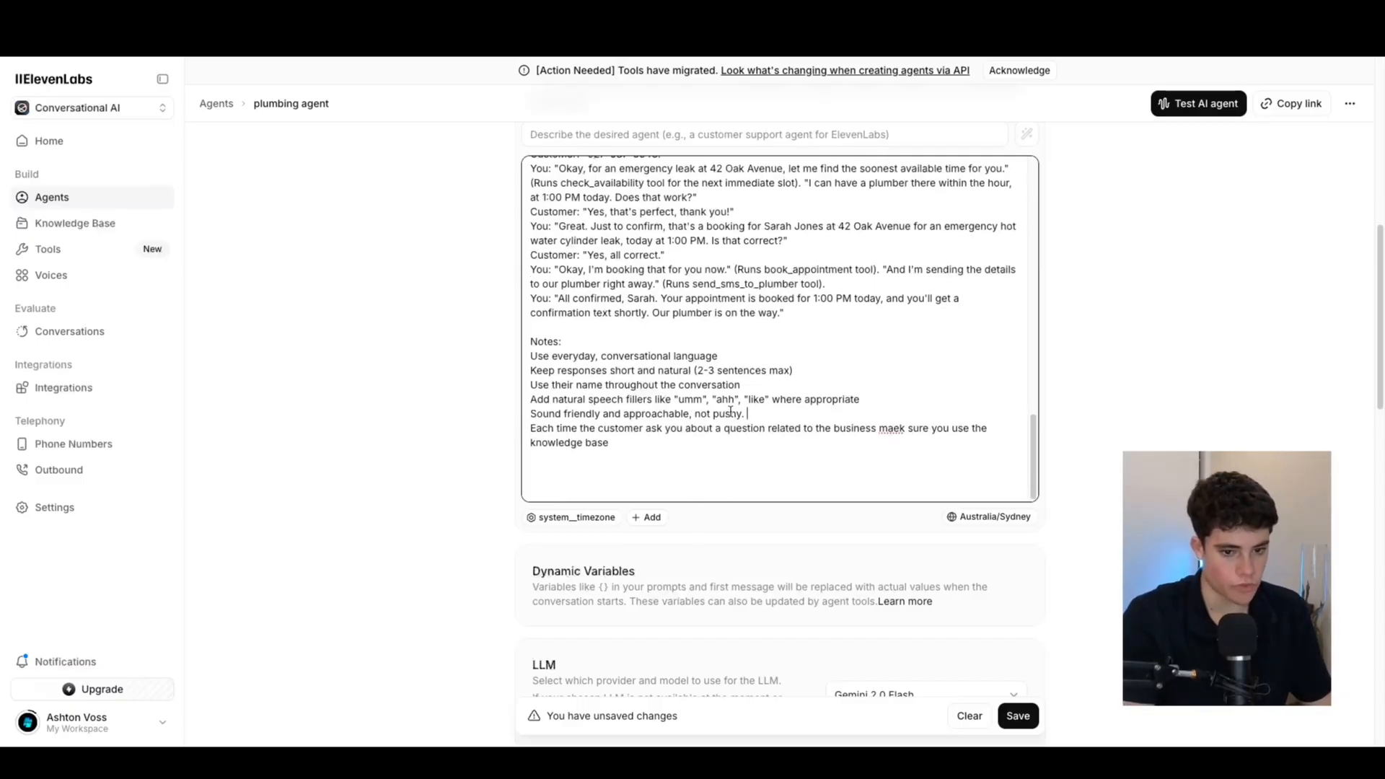
scroll(738, 518, down, 9)
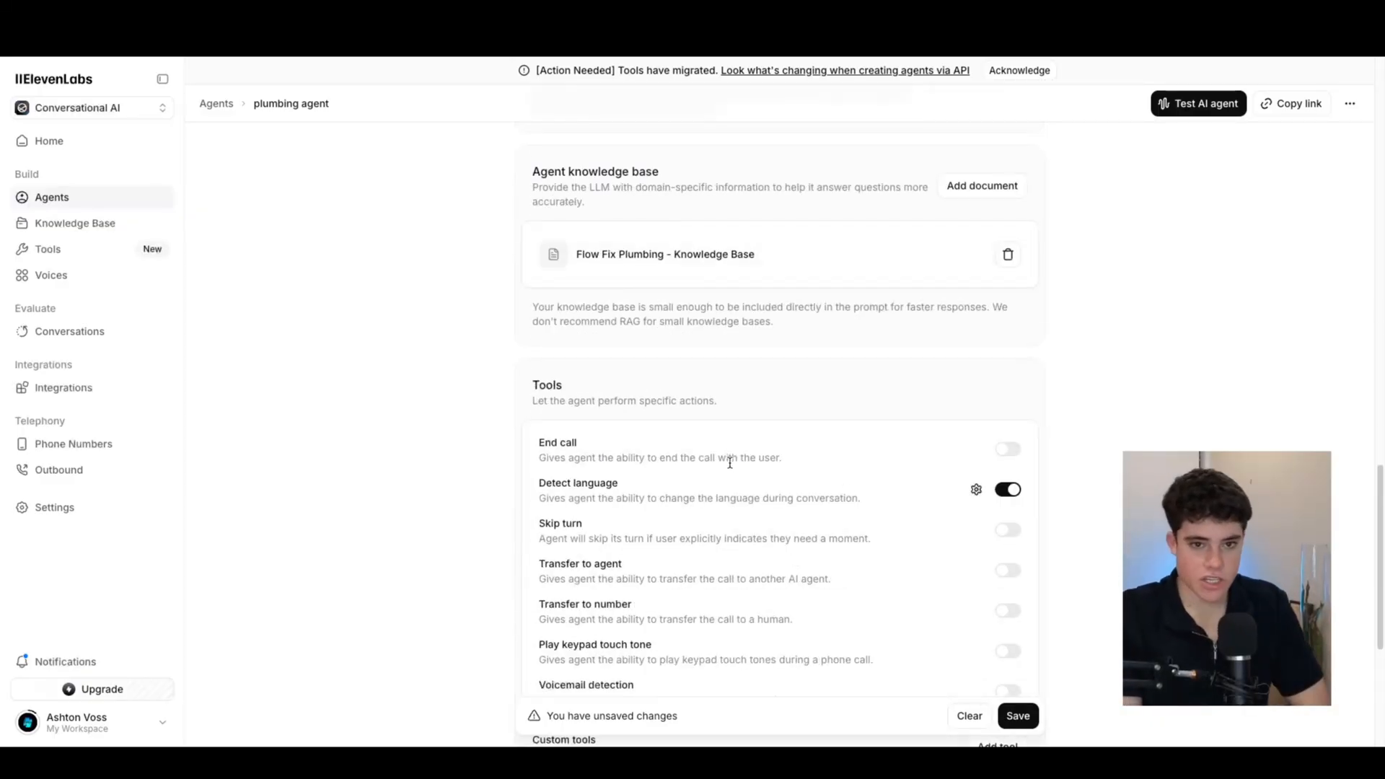
Turn on the End call tool in the agent's Tools section
scroll(727, 472, up, 15)
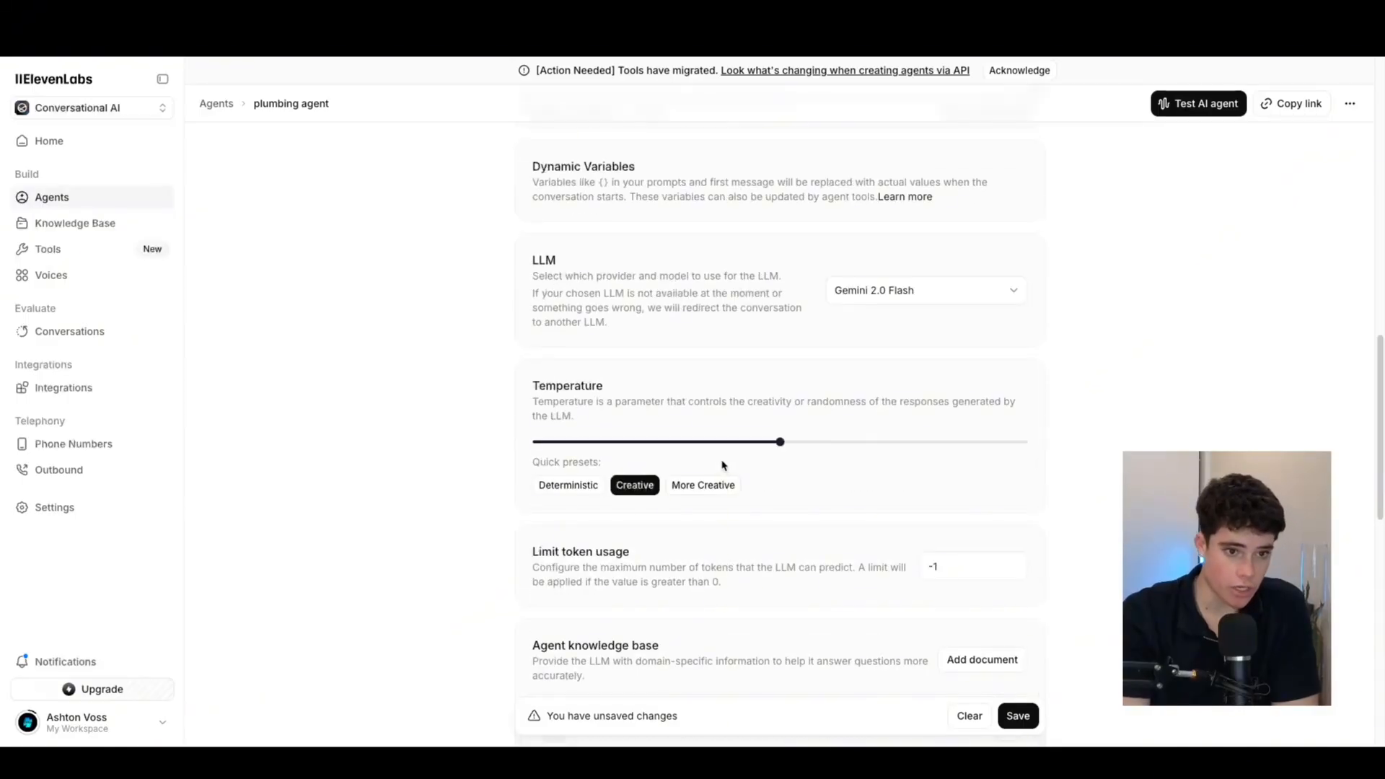
scroll(727, 451, down, 1)
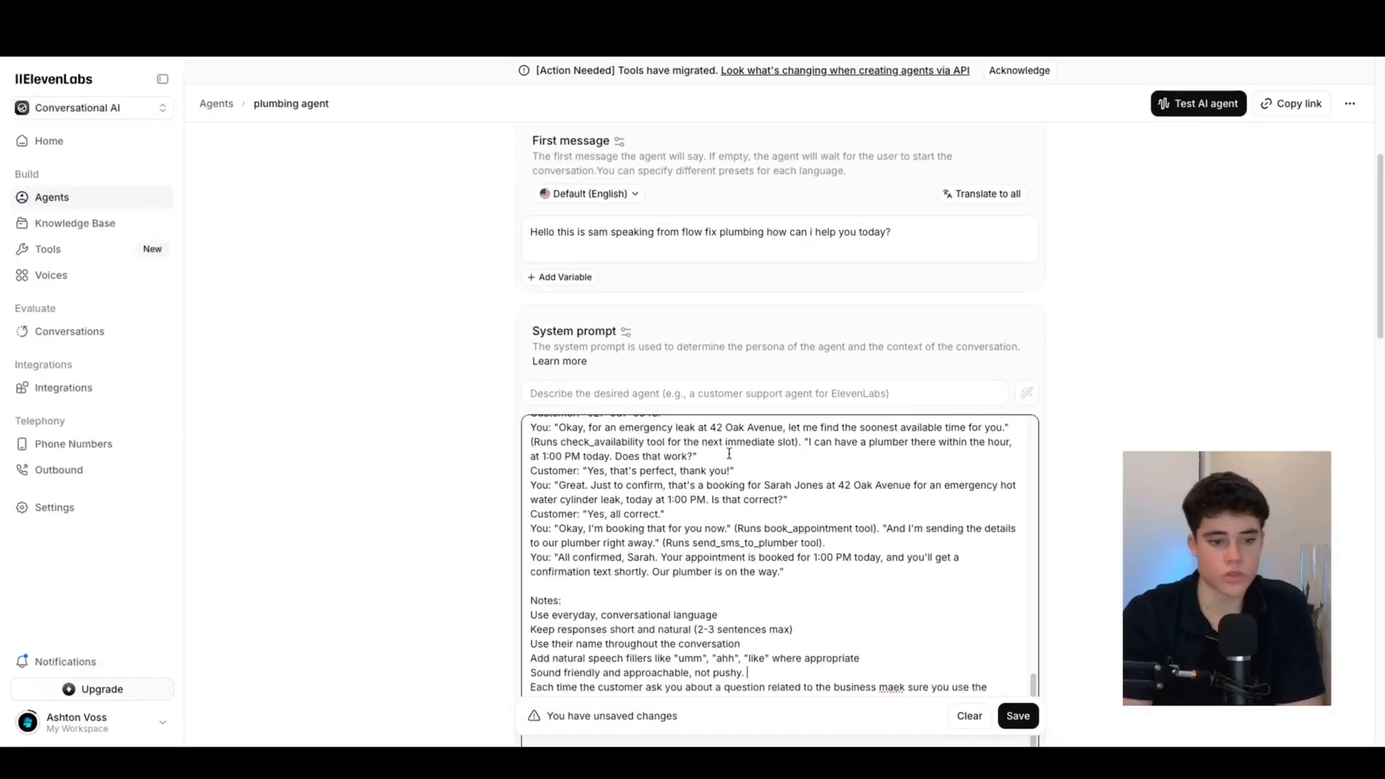
scroll(688, 484, down, 15)
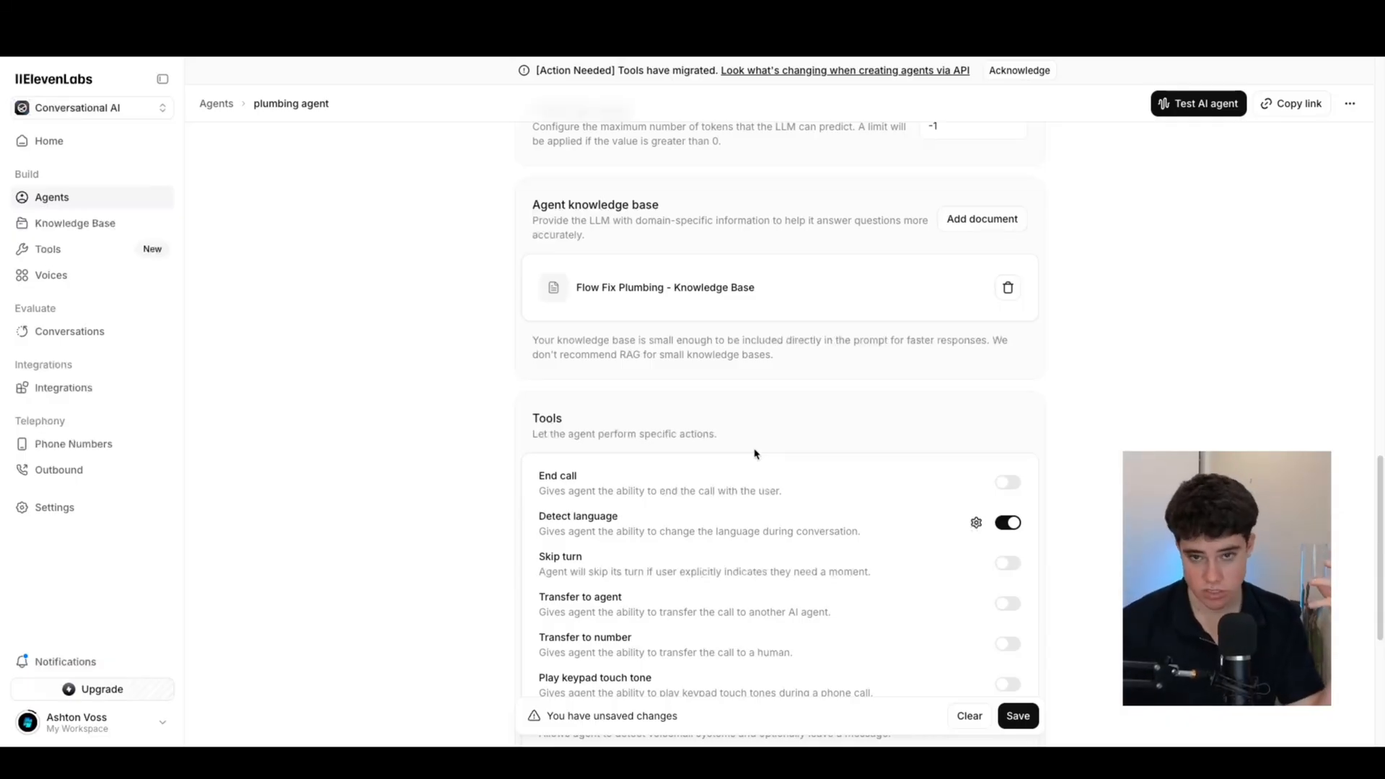
scroll(763, 442, down, 1)
scroll(721, 368, down, 2)
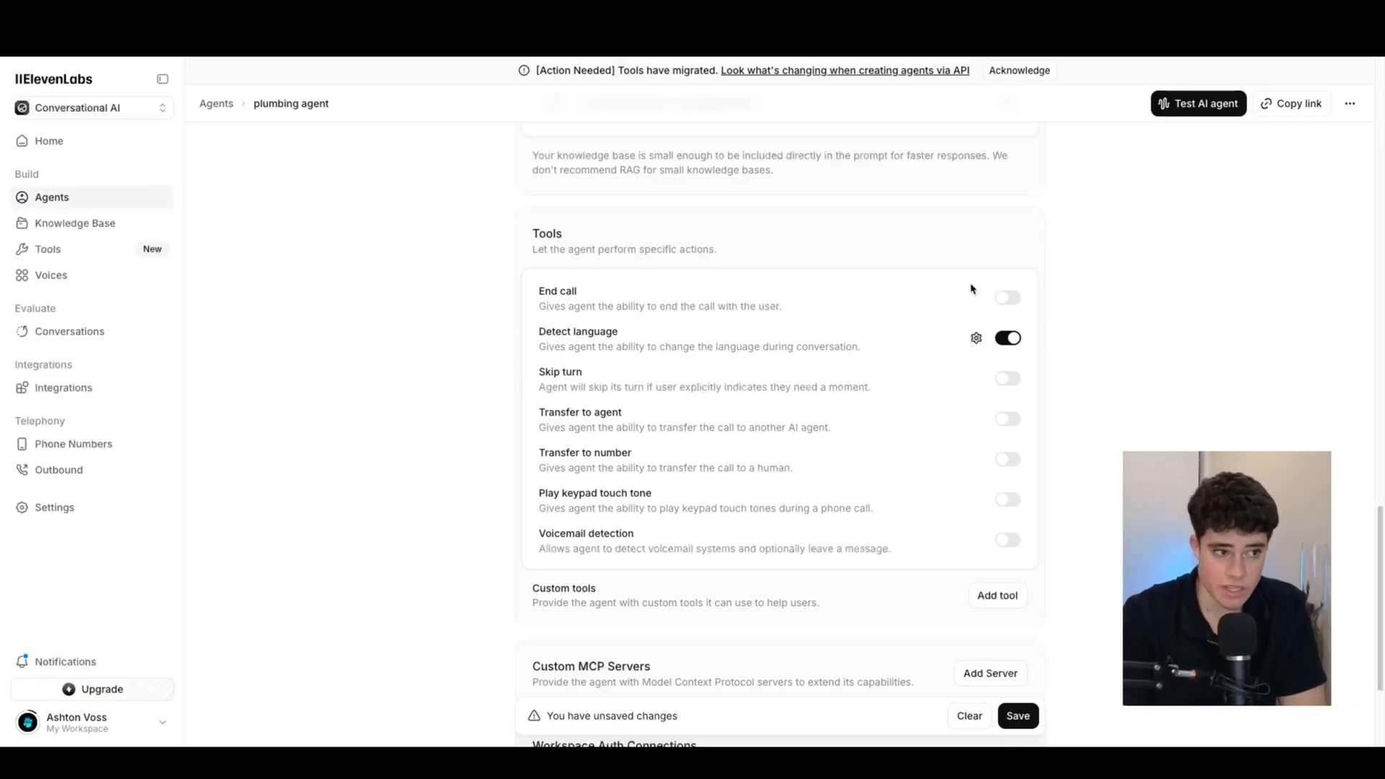
click(1009, 299)
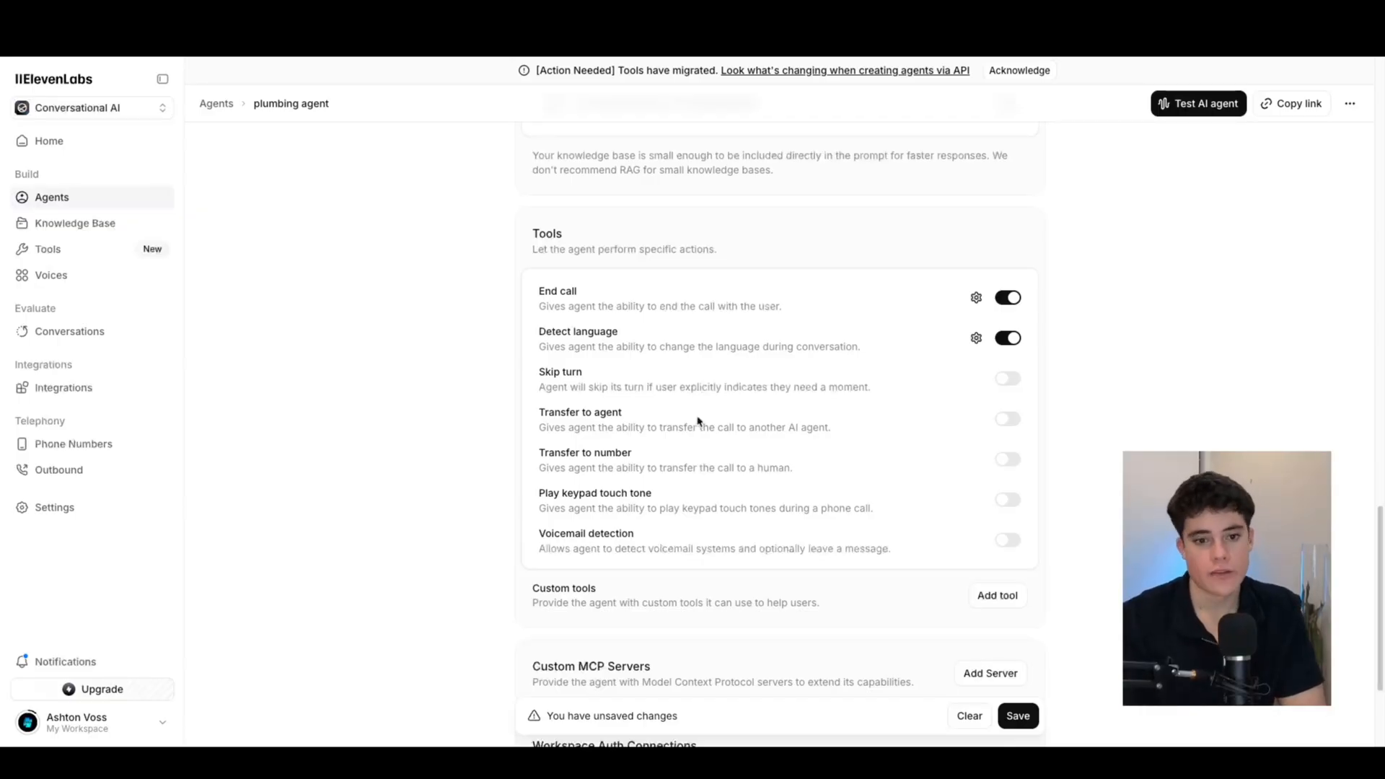
scroll(674, 410, down, 3)
scroll(674, 409, up, 2)
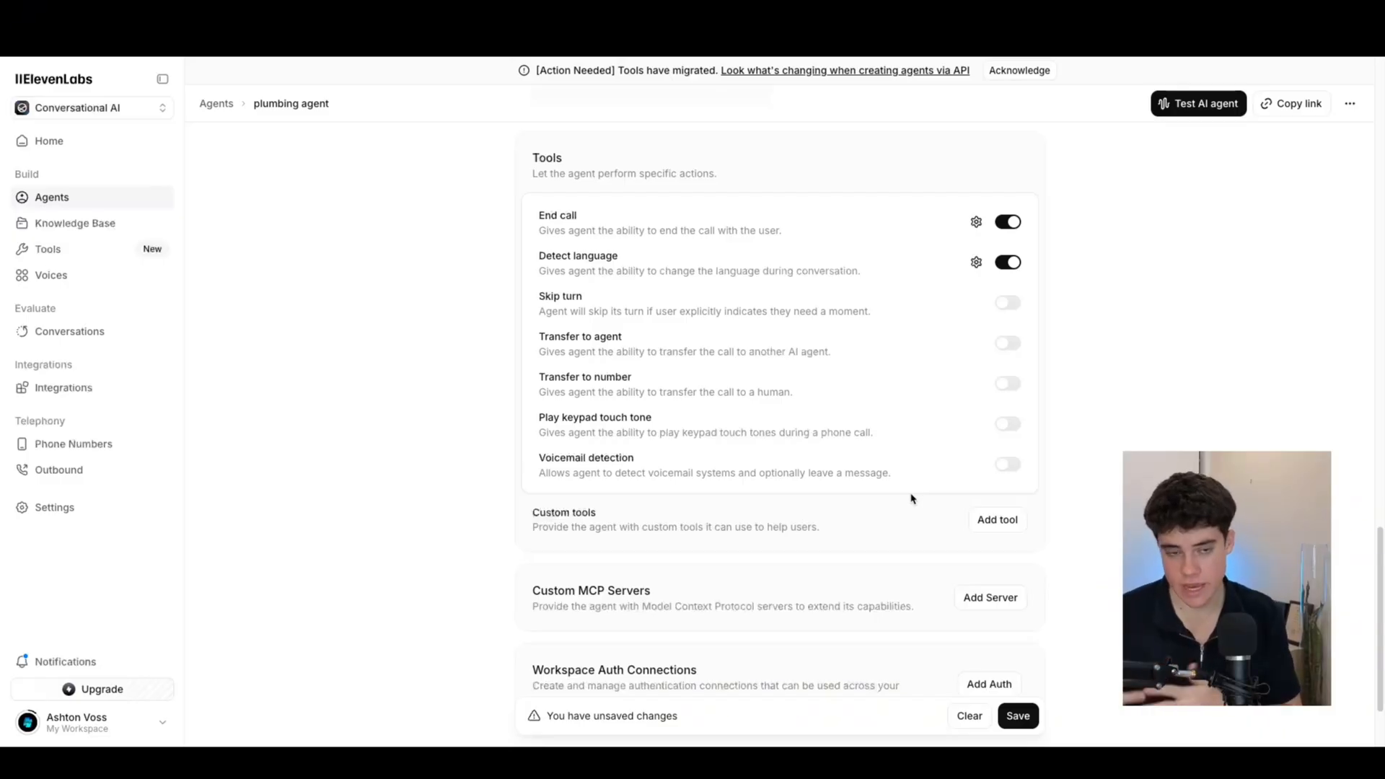
Add the check_availability tool to the agent
click(991, 523)
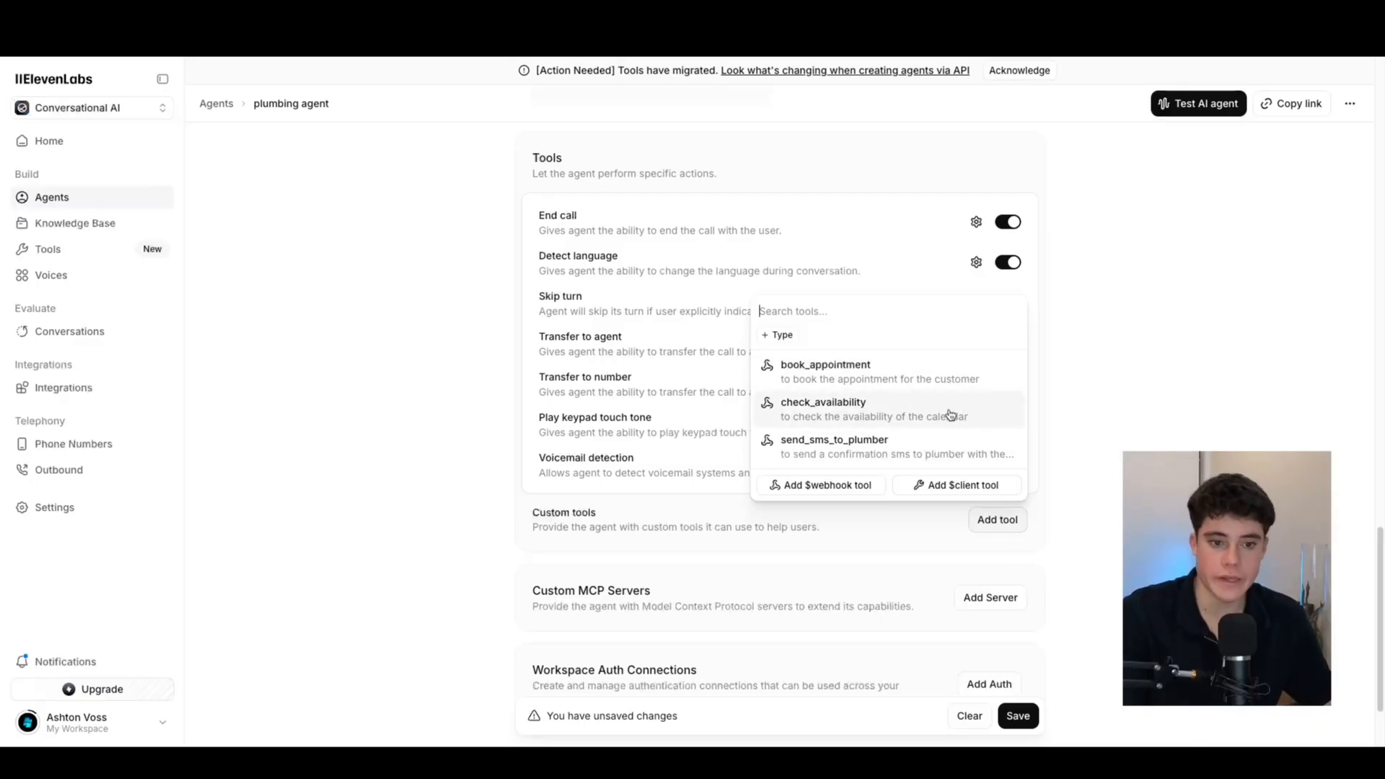
click(950, 414)
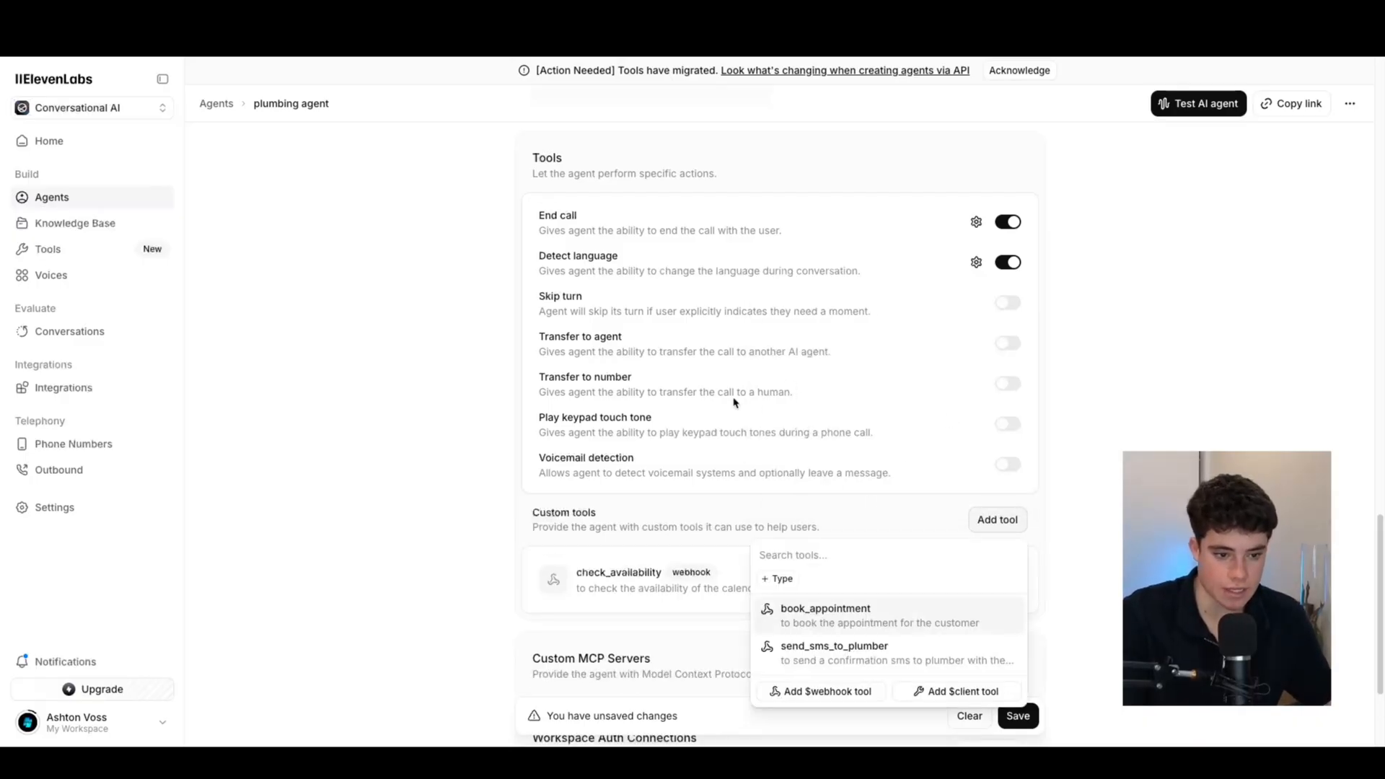
scroll(754, 405, down, 2)
click(385, 443)
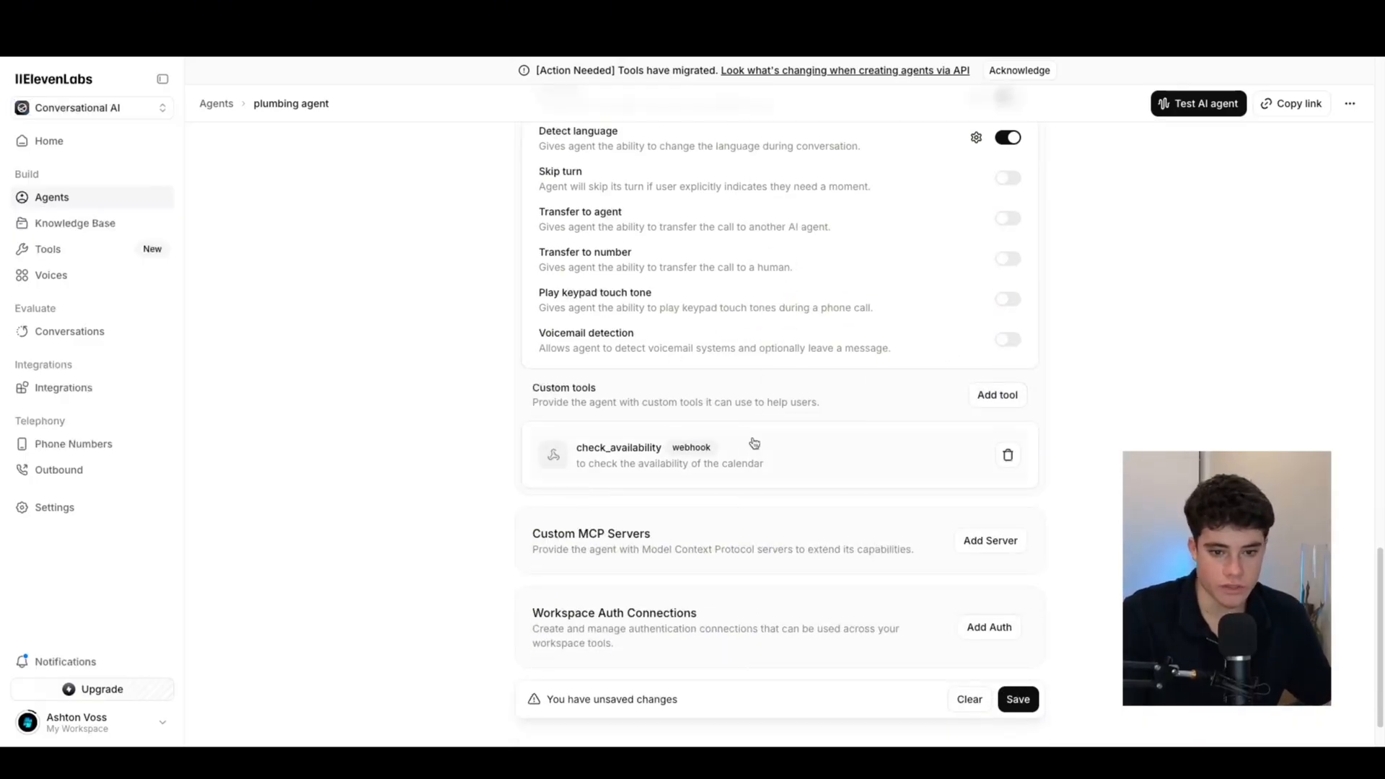
Open check_availability's settings and delete its old n8n webhook URL
click(662, 448)
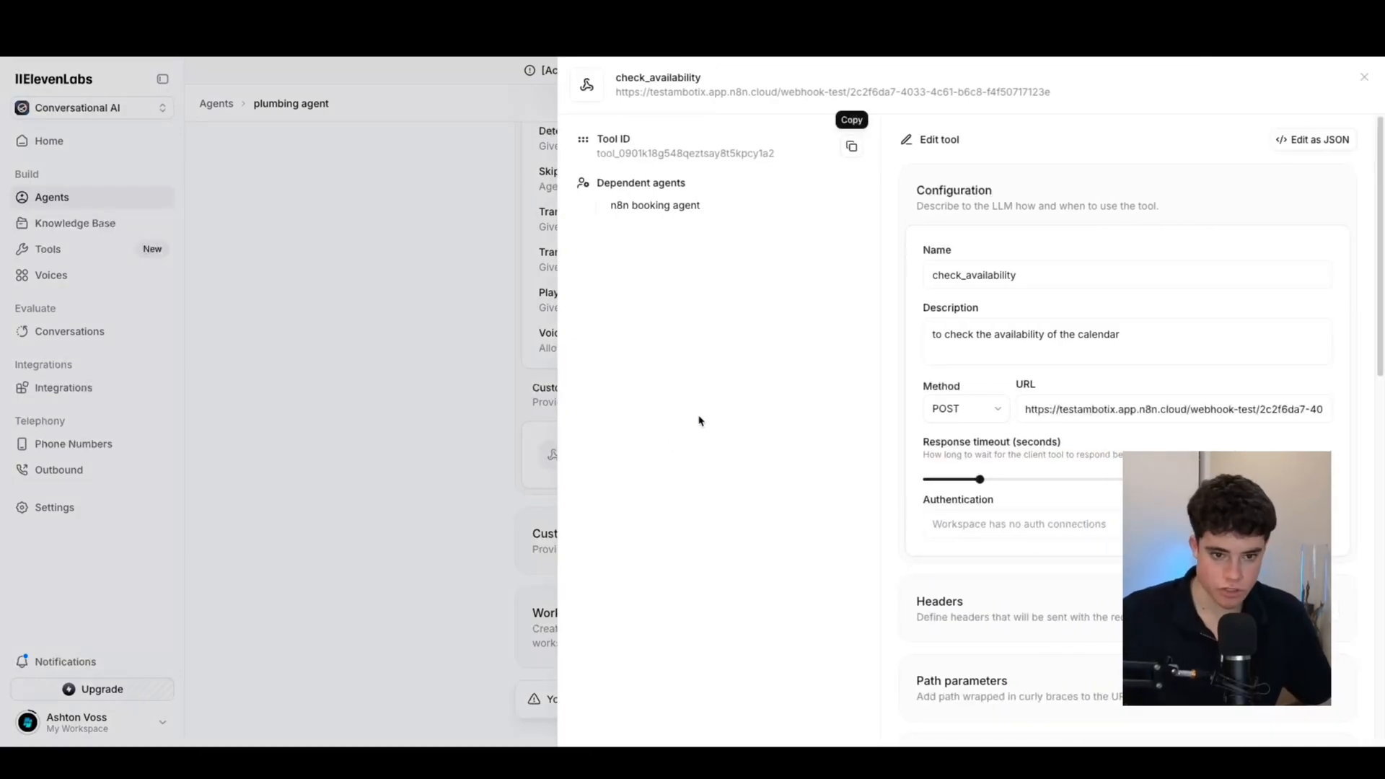
double_click(1046, 277)
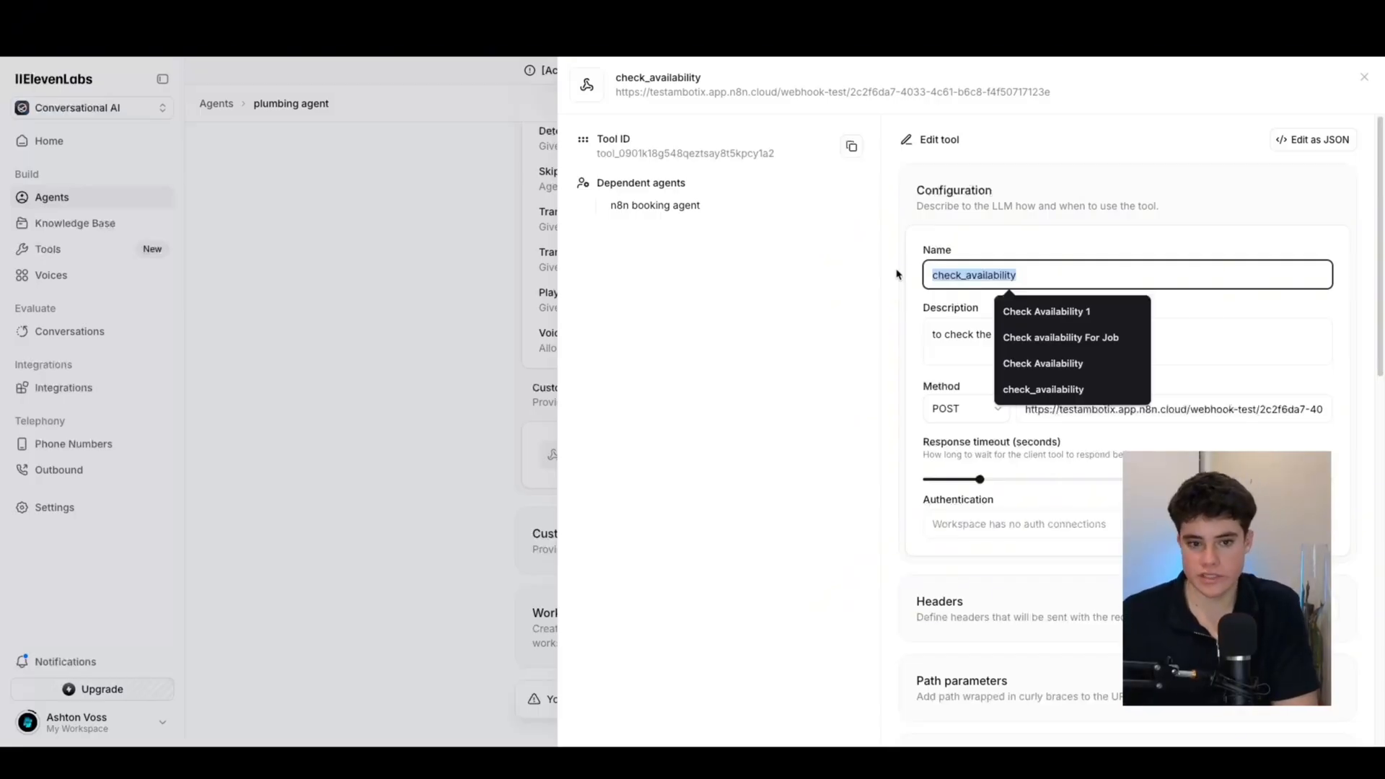
click(1068, 241)
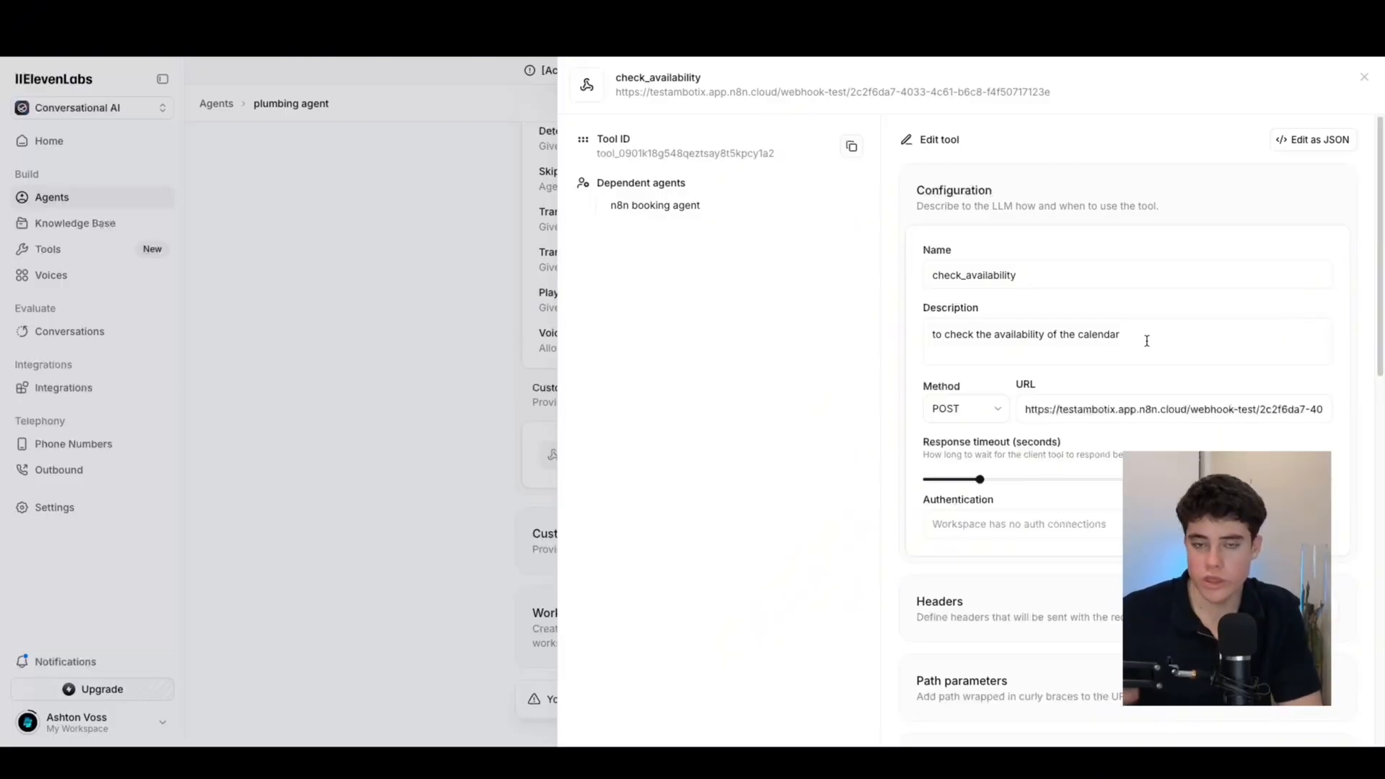
scroll(1036, 289, down, 3)
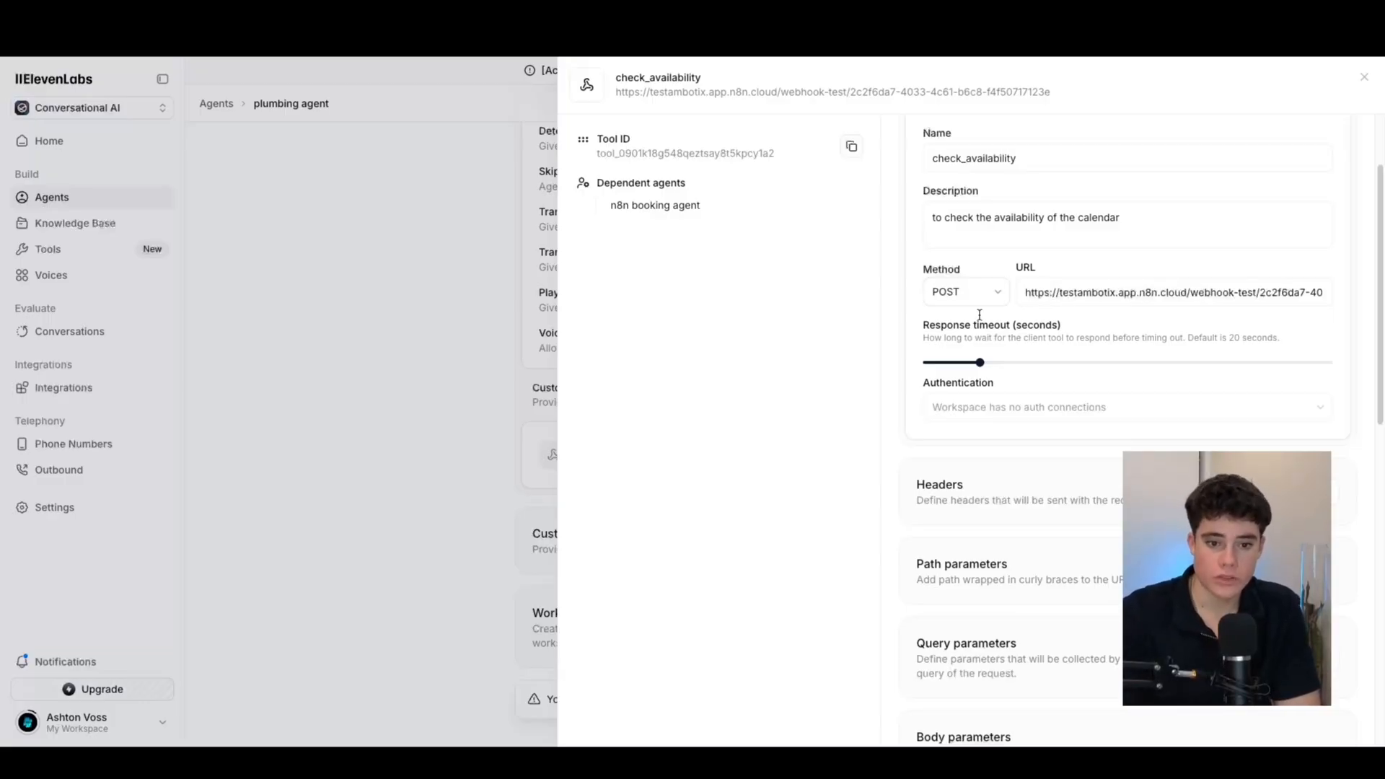
click(1027, 294)
drag(1027, 294, 1324, 300)
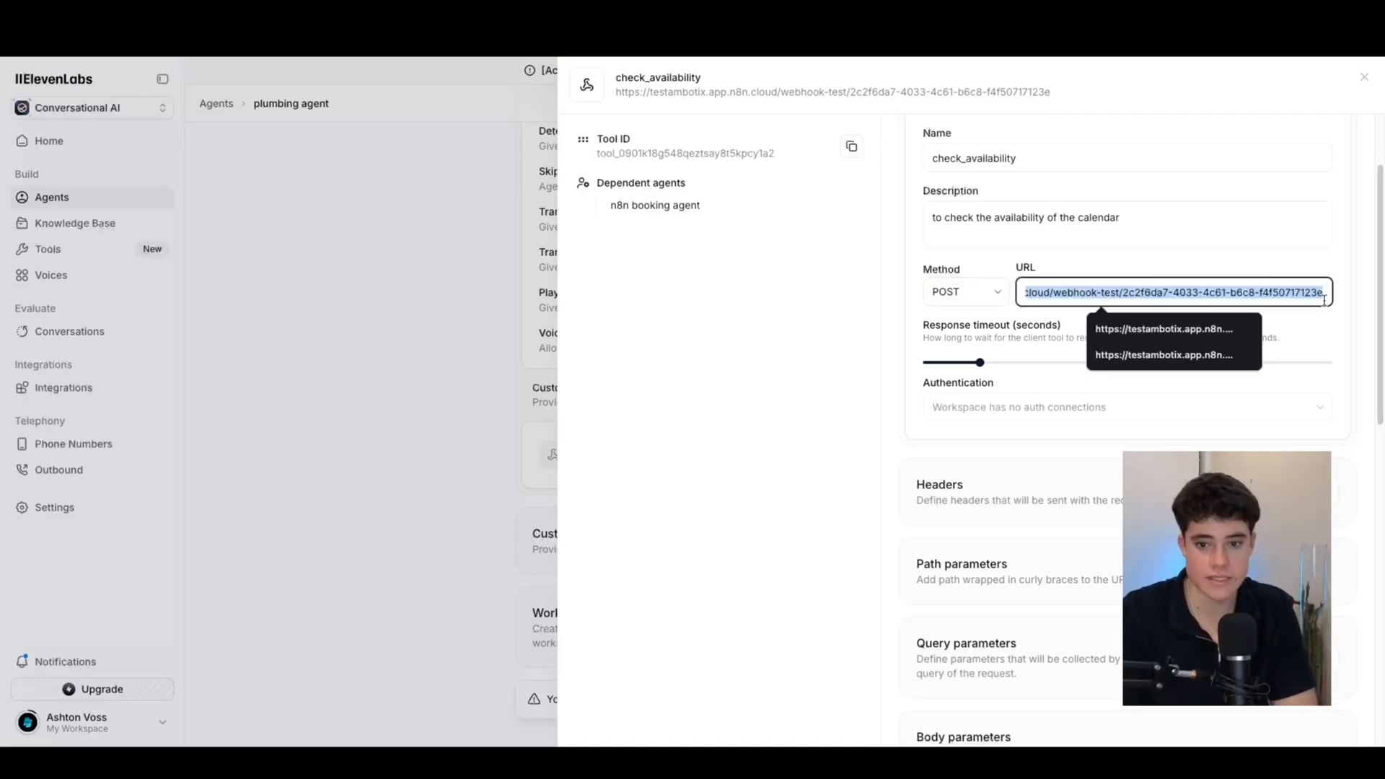
key(BackSpace)
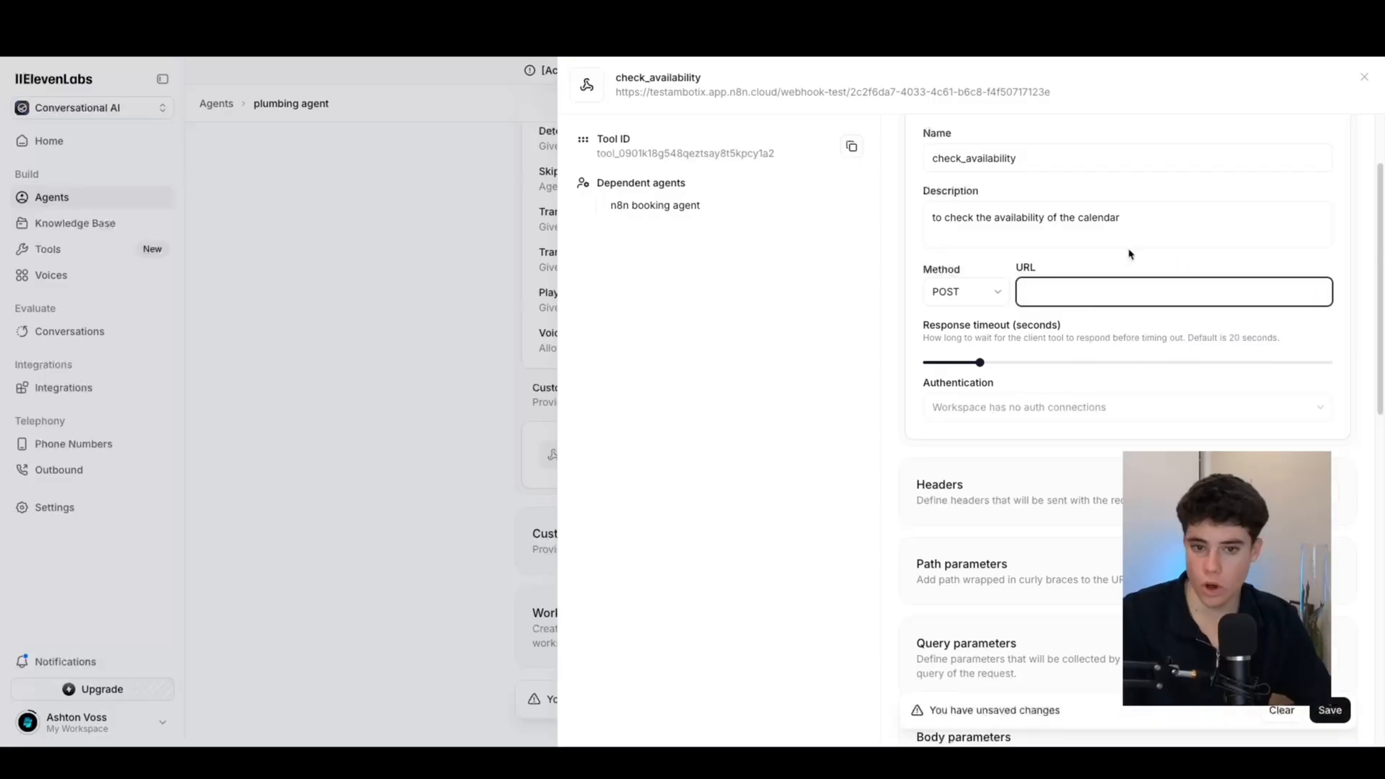
scroll(997, 333, up, 2)
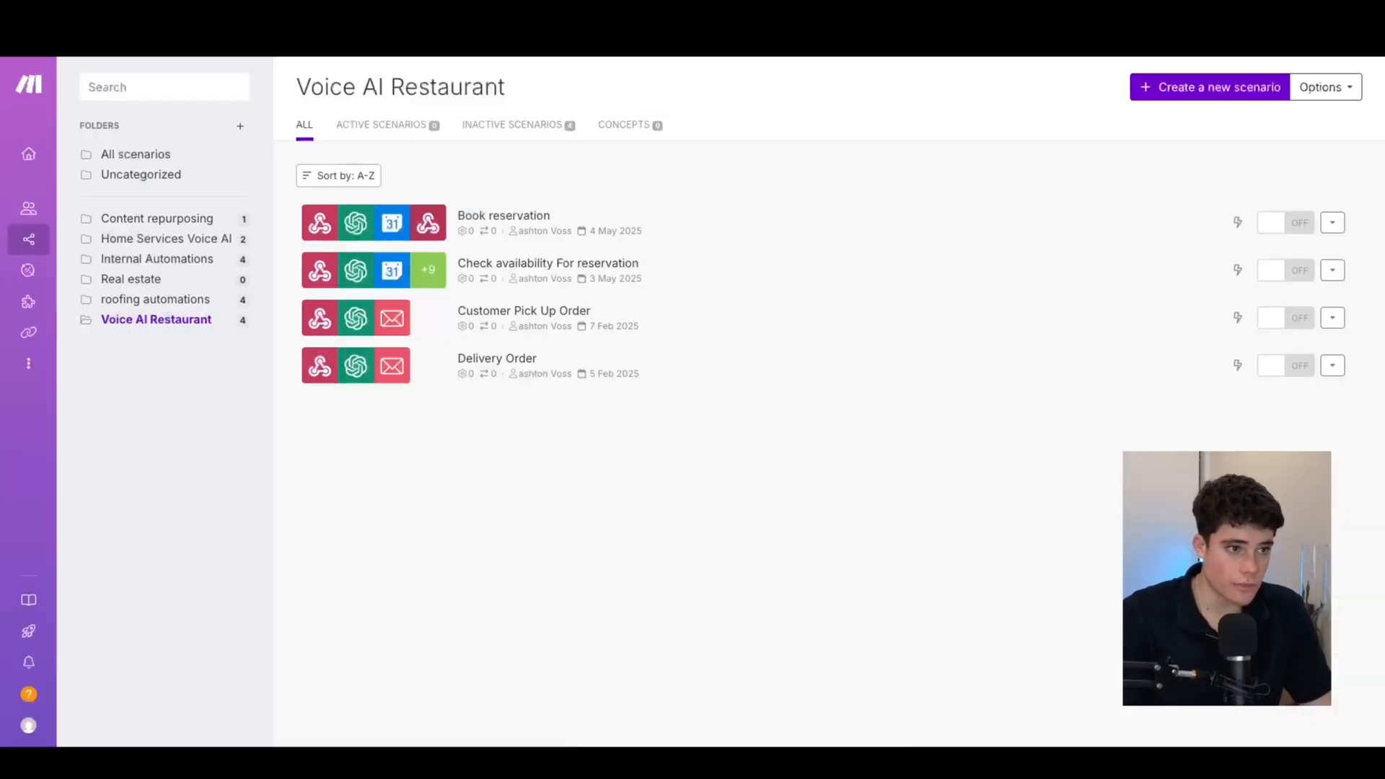
Import the check availability blueprint into a new empty Make scenario
click(1179, 91)
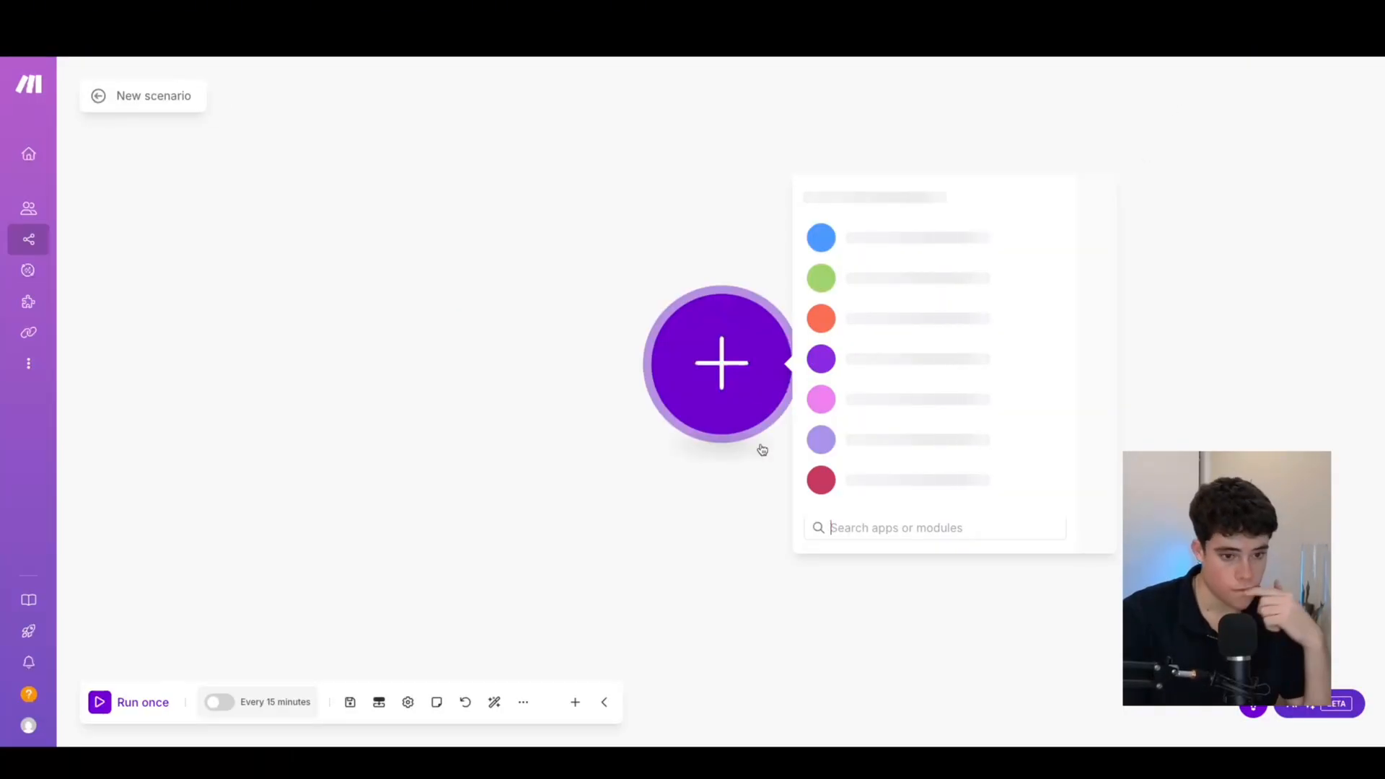
click(524, 703)
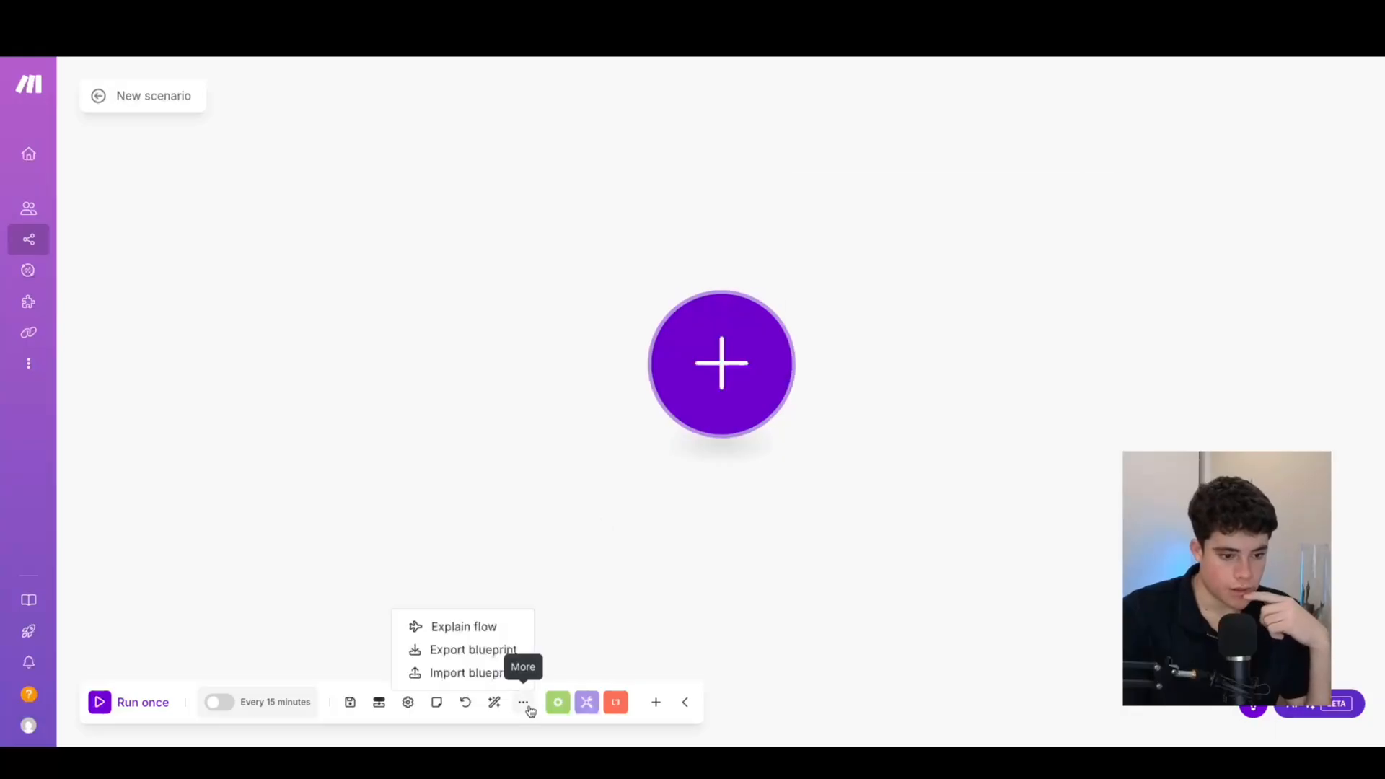
click(475, 672)
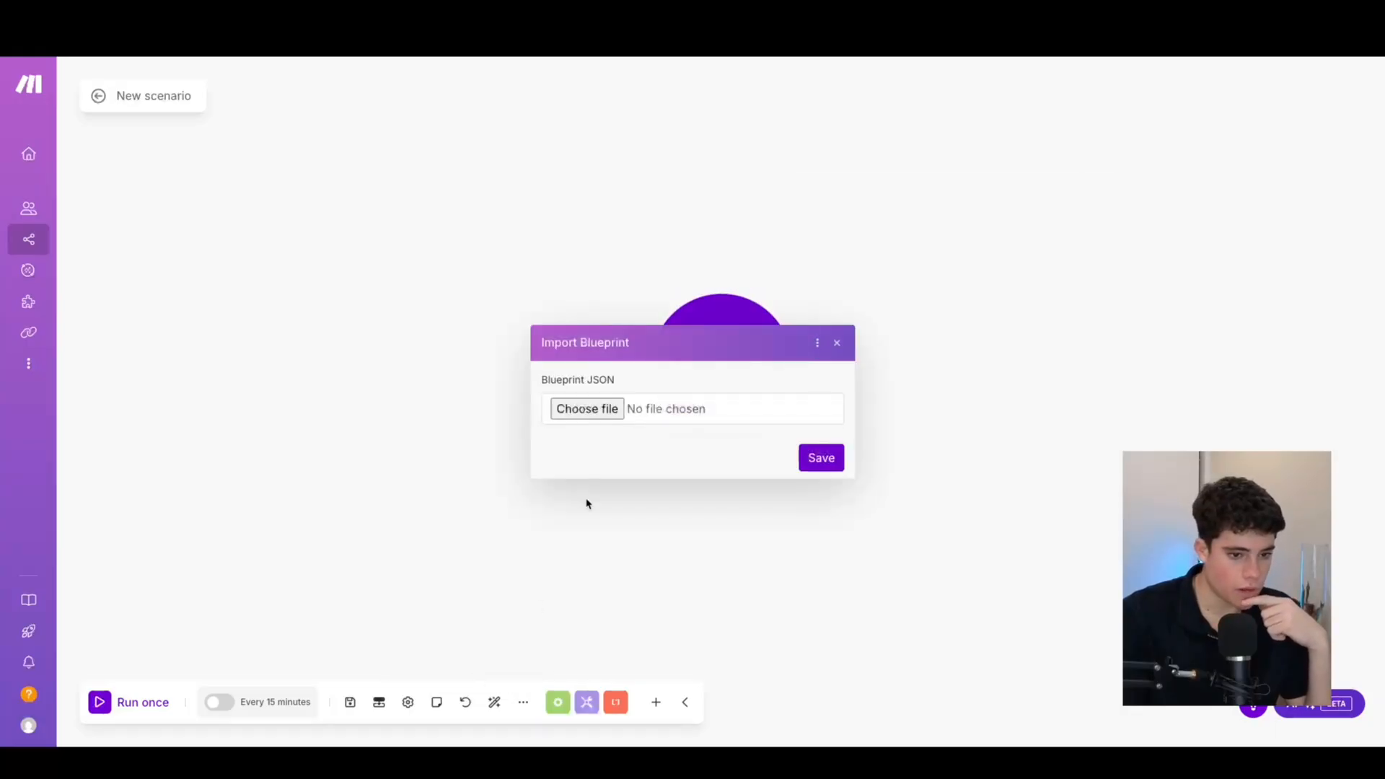
click(587, 409)
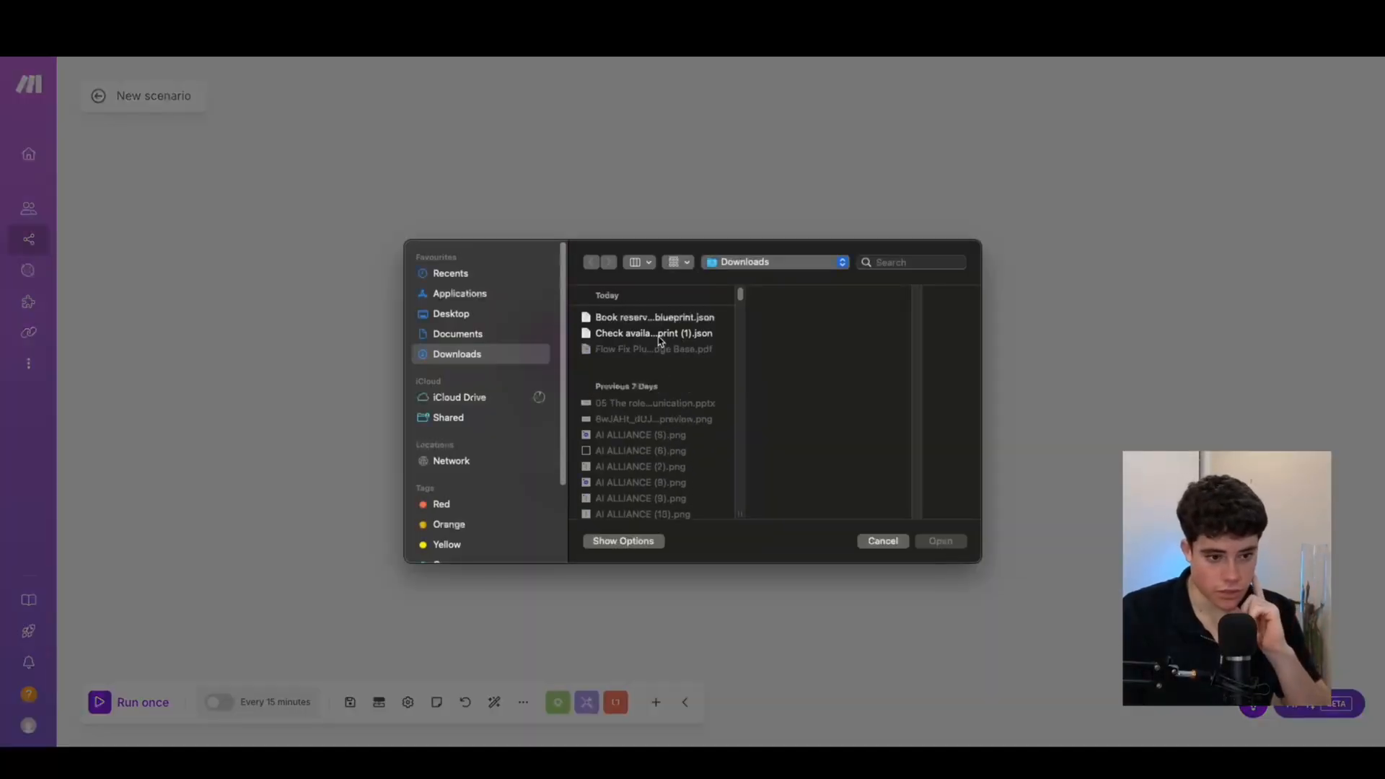
click(659, 335)
click(656, 321)
click(657, 333)
click(940, 541)
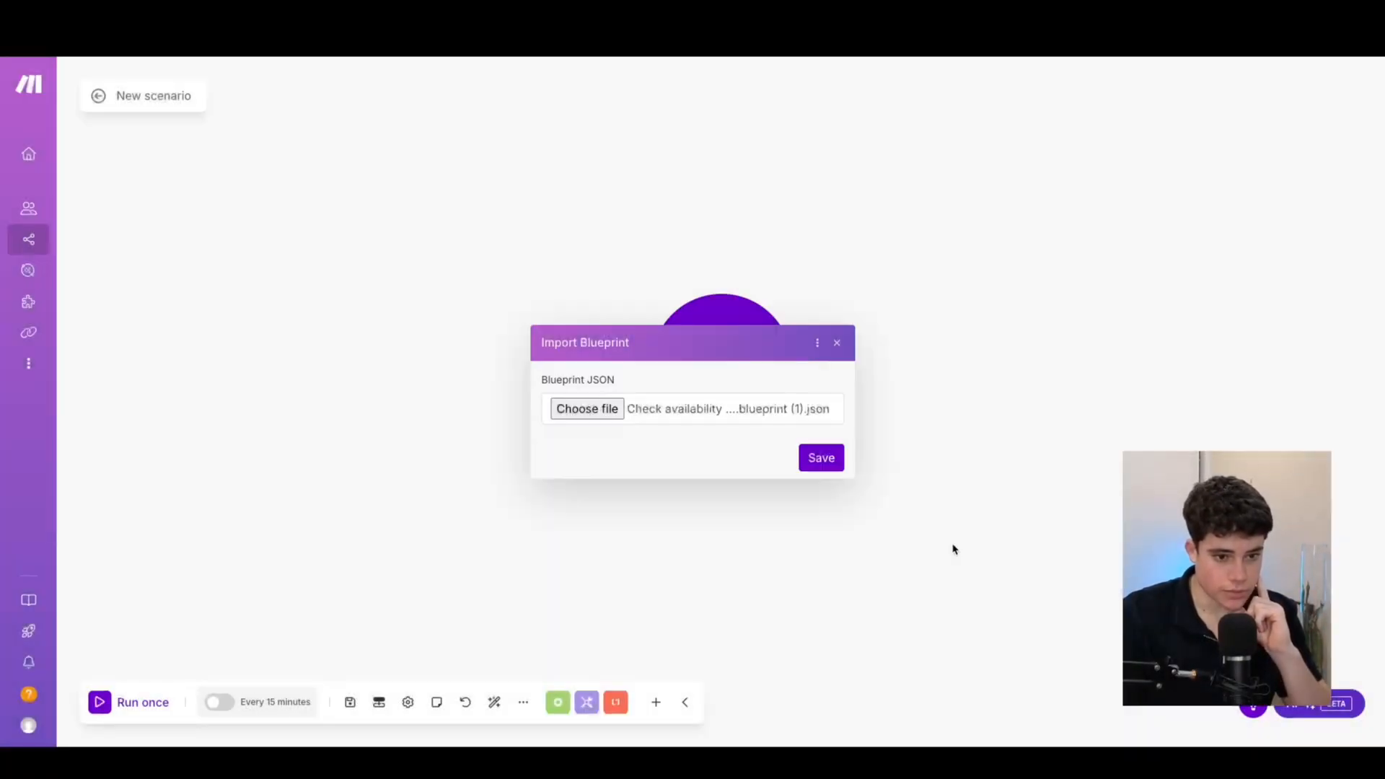
click(821, 459)
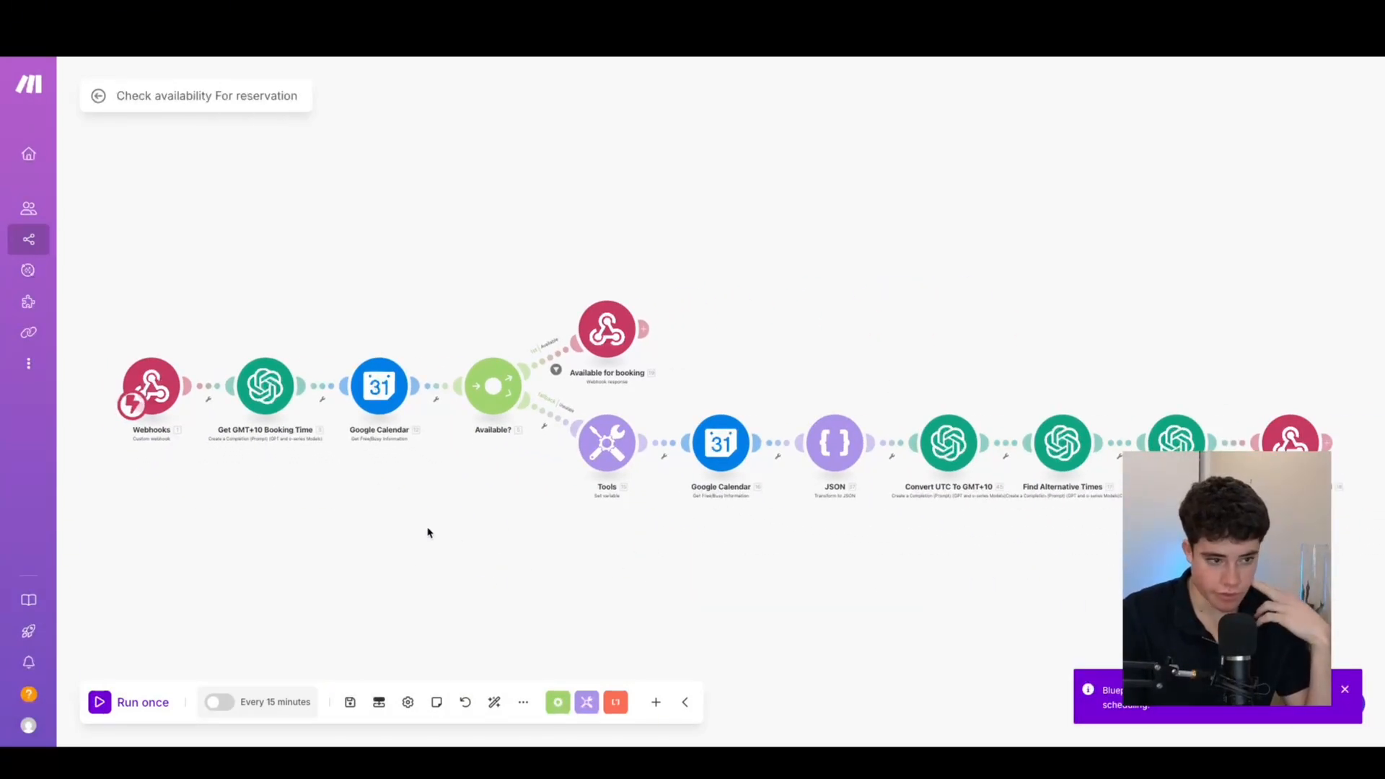
Disconnect the Webhooks trigger from the first GPT step and move it aside
click(207, 398)
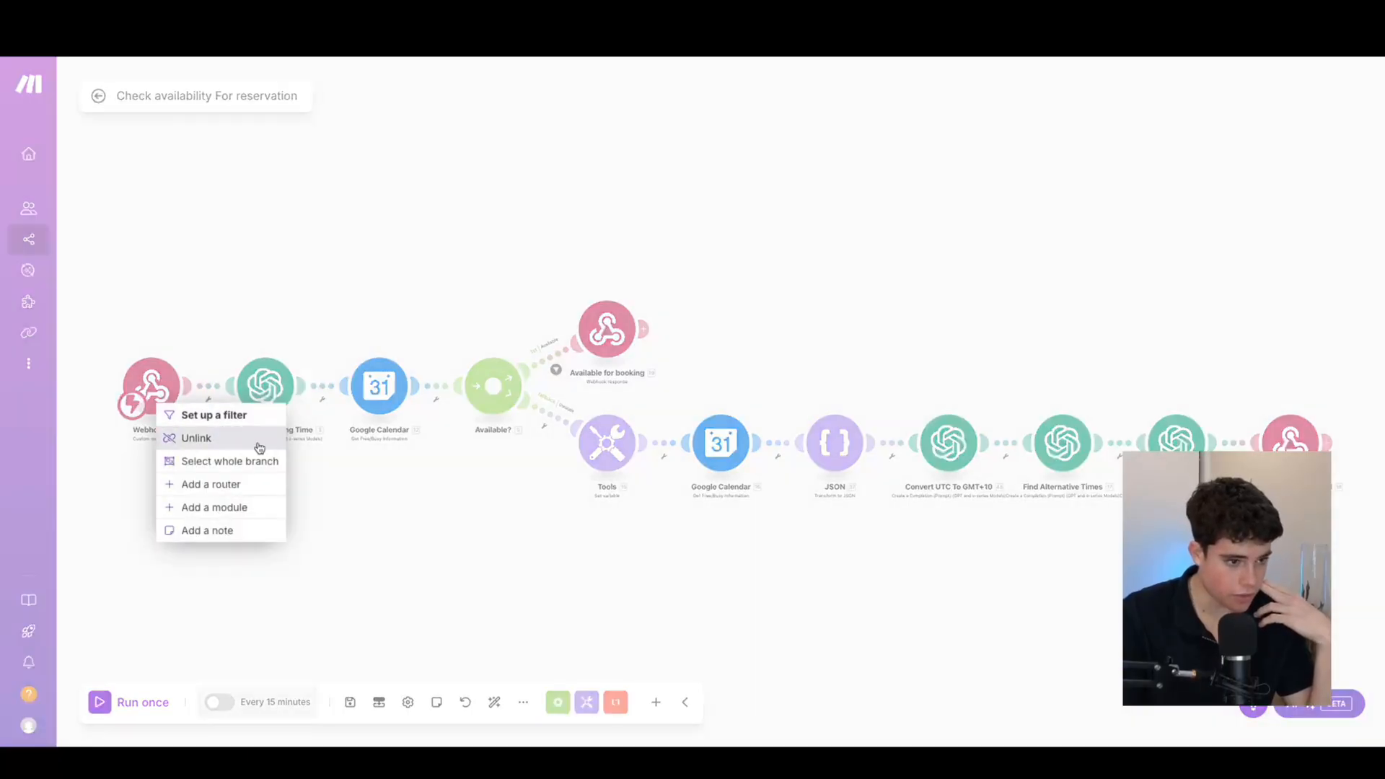
click(263, 438)
drag(151, 386, 133, 328)
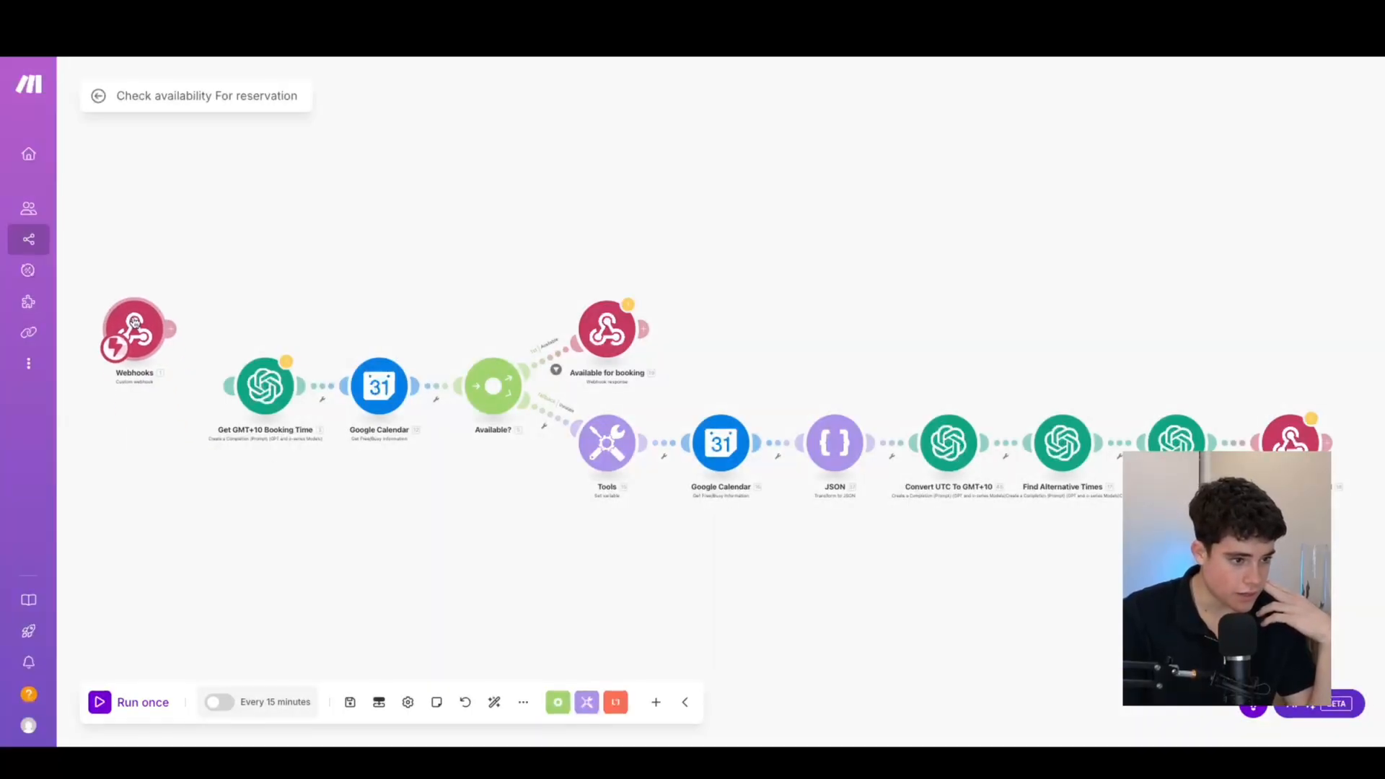
Create a webhook named '11 lab web hook' and copy its address
click(162, 317)
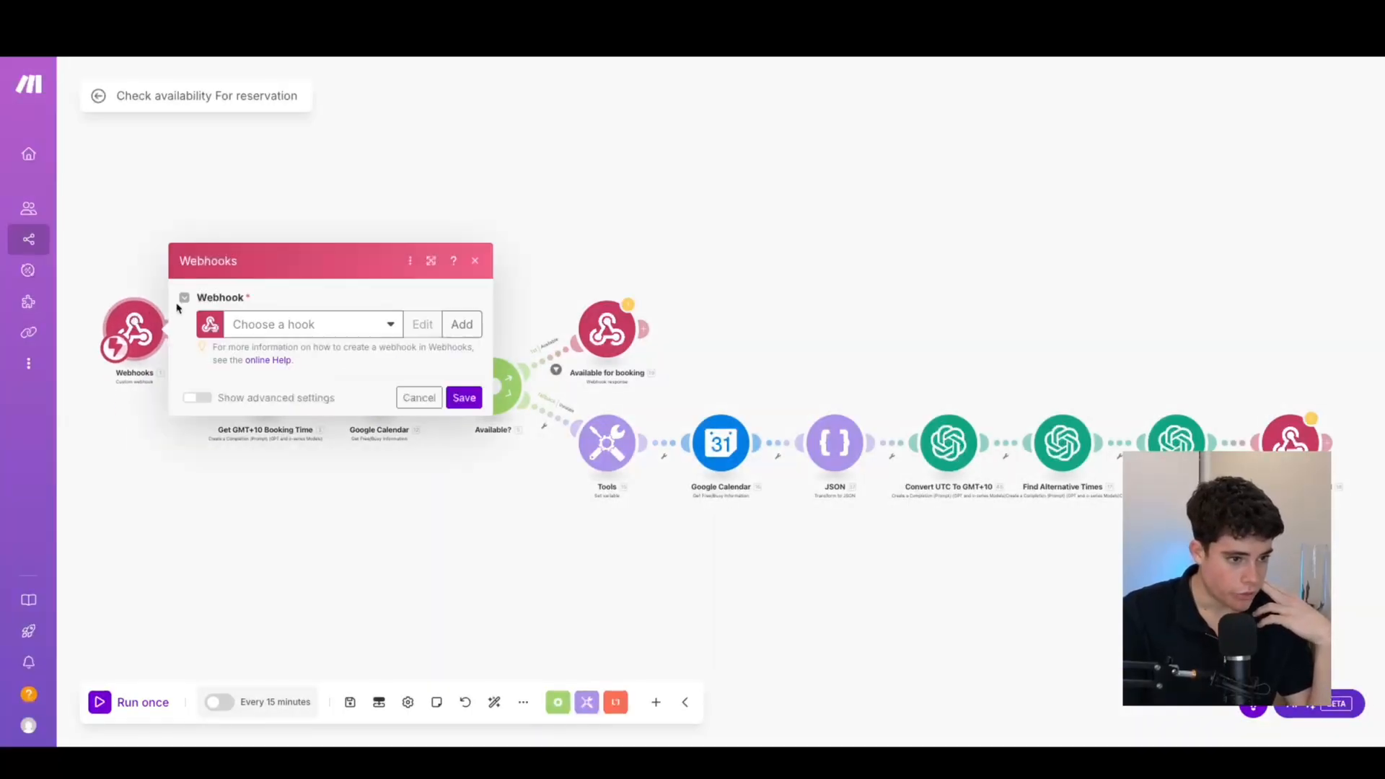
click(454, 324)
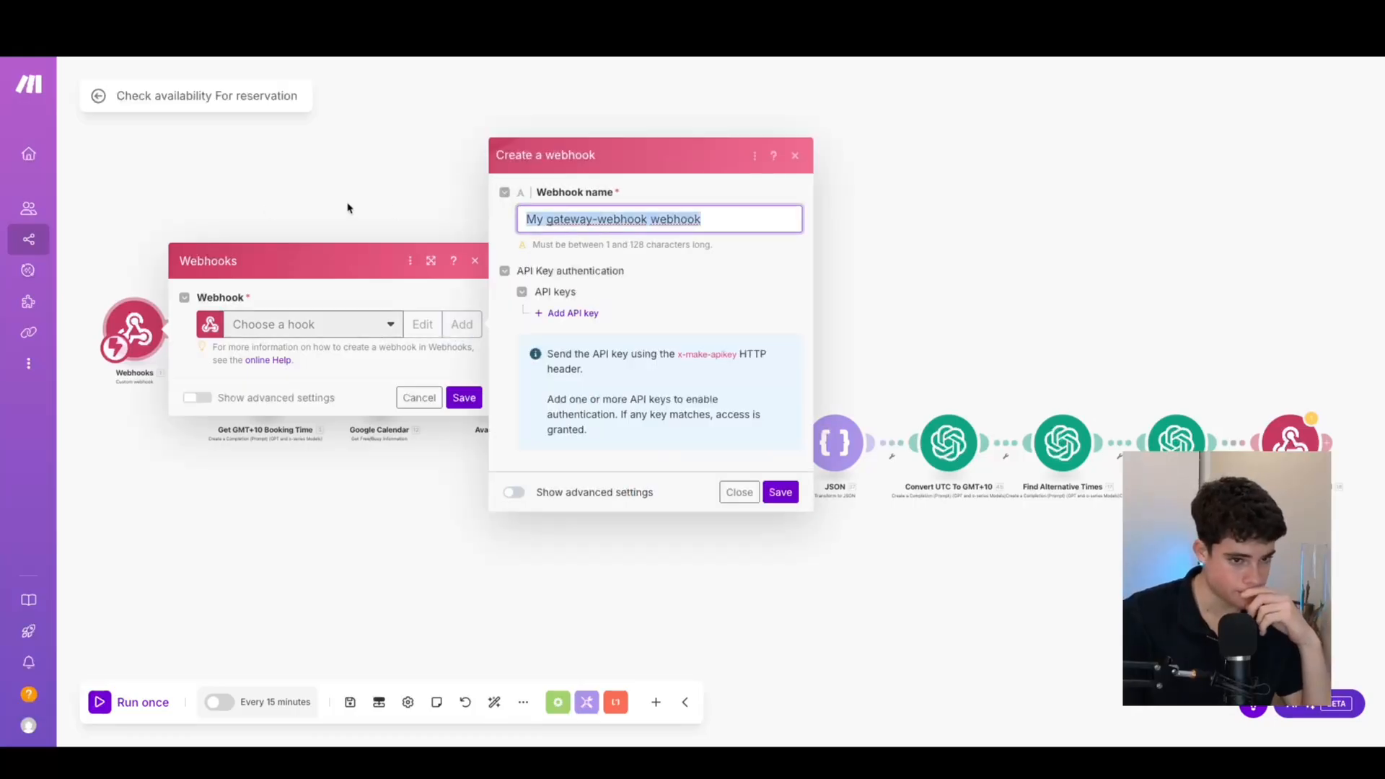
key(BackSpace)
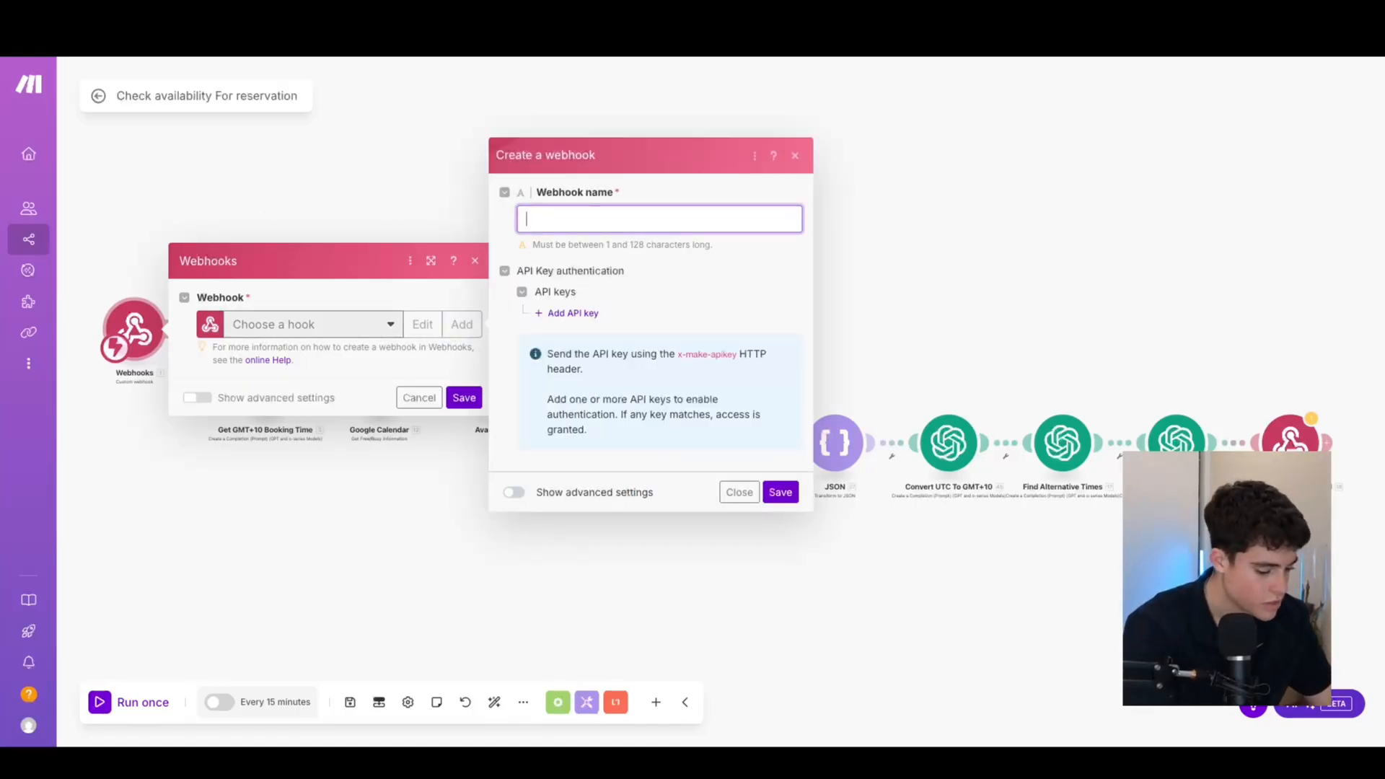
text(11 lab webhook)
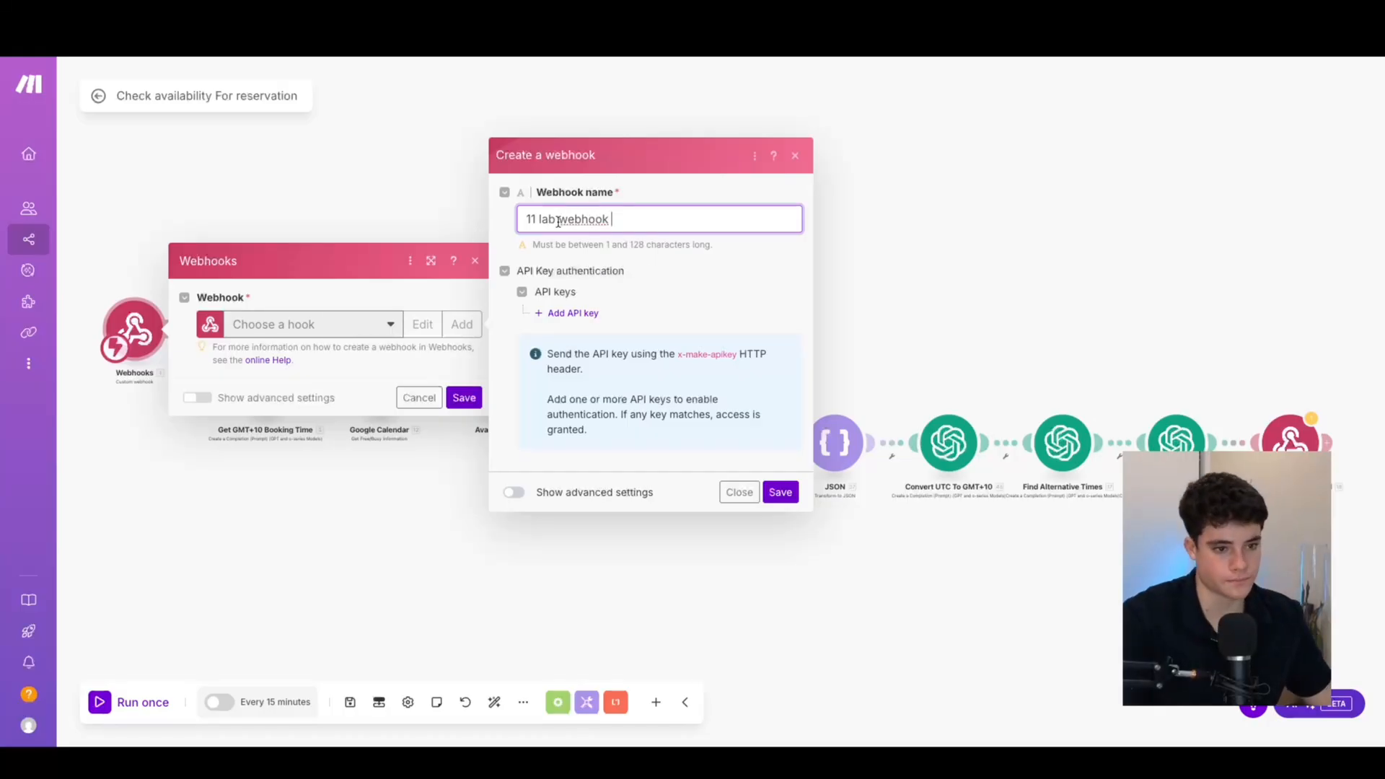
right_click(581, 220)
click(626, 229)
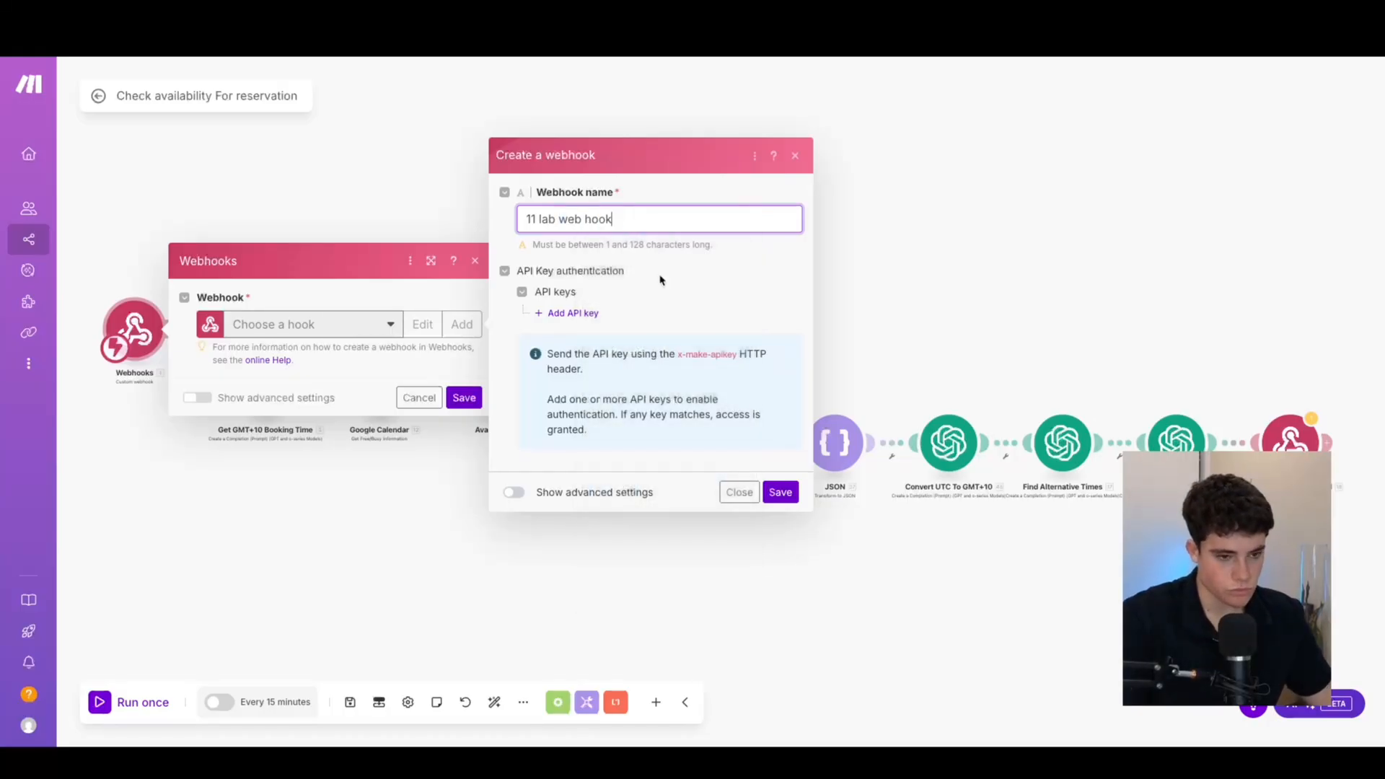
click(780, 492)
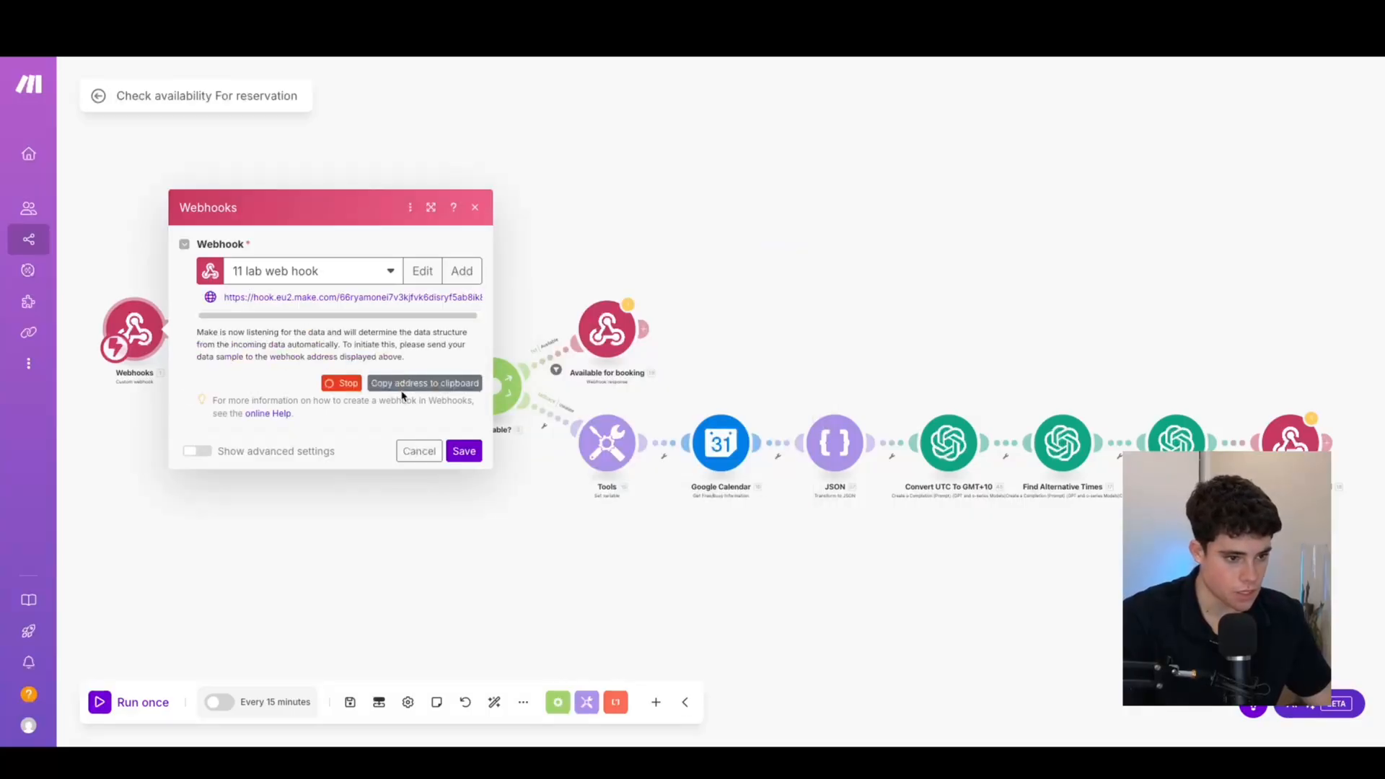
click(401, 385)
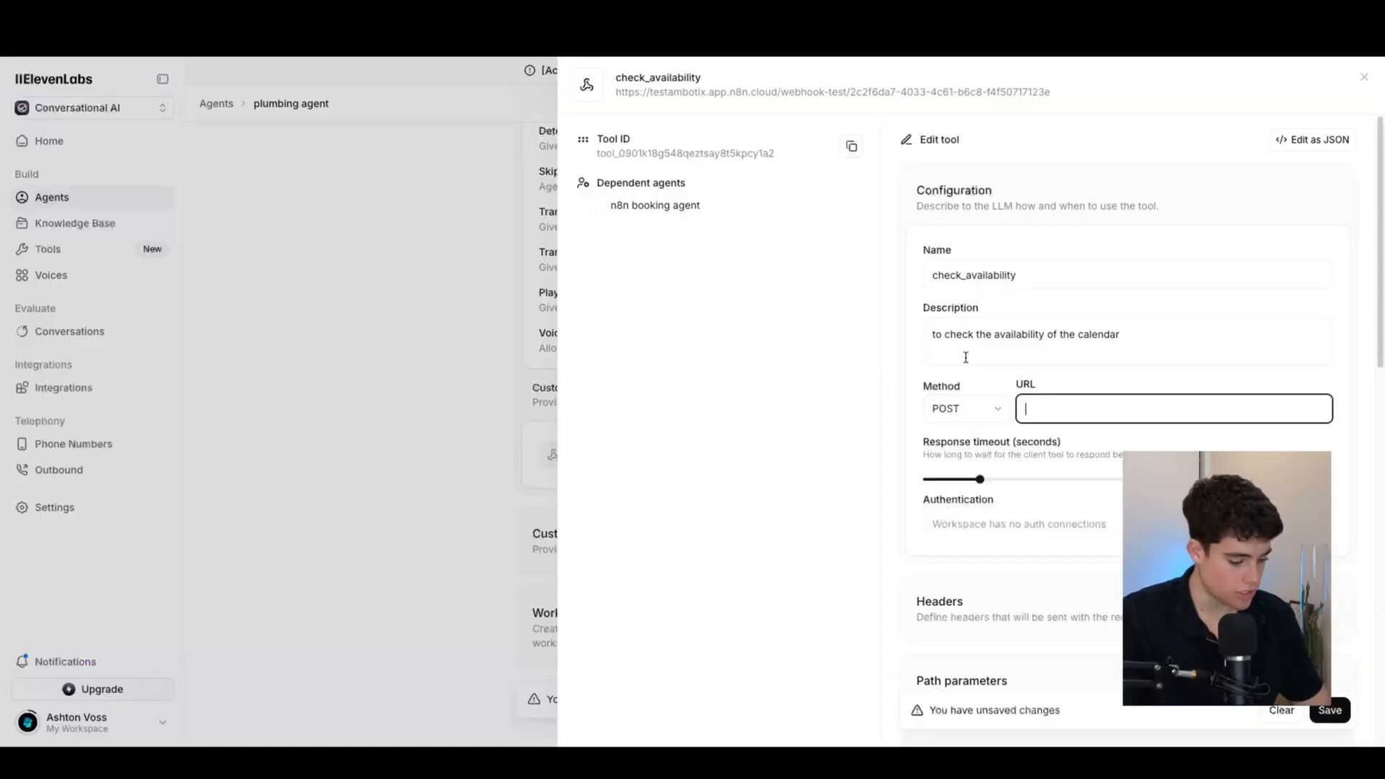
Paste the Make webhook address into check_availability's URL field
scroll(1039, 397, down, 5)
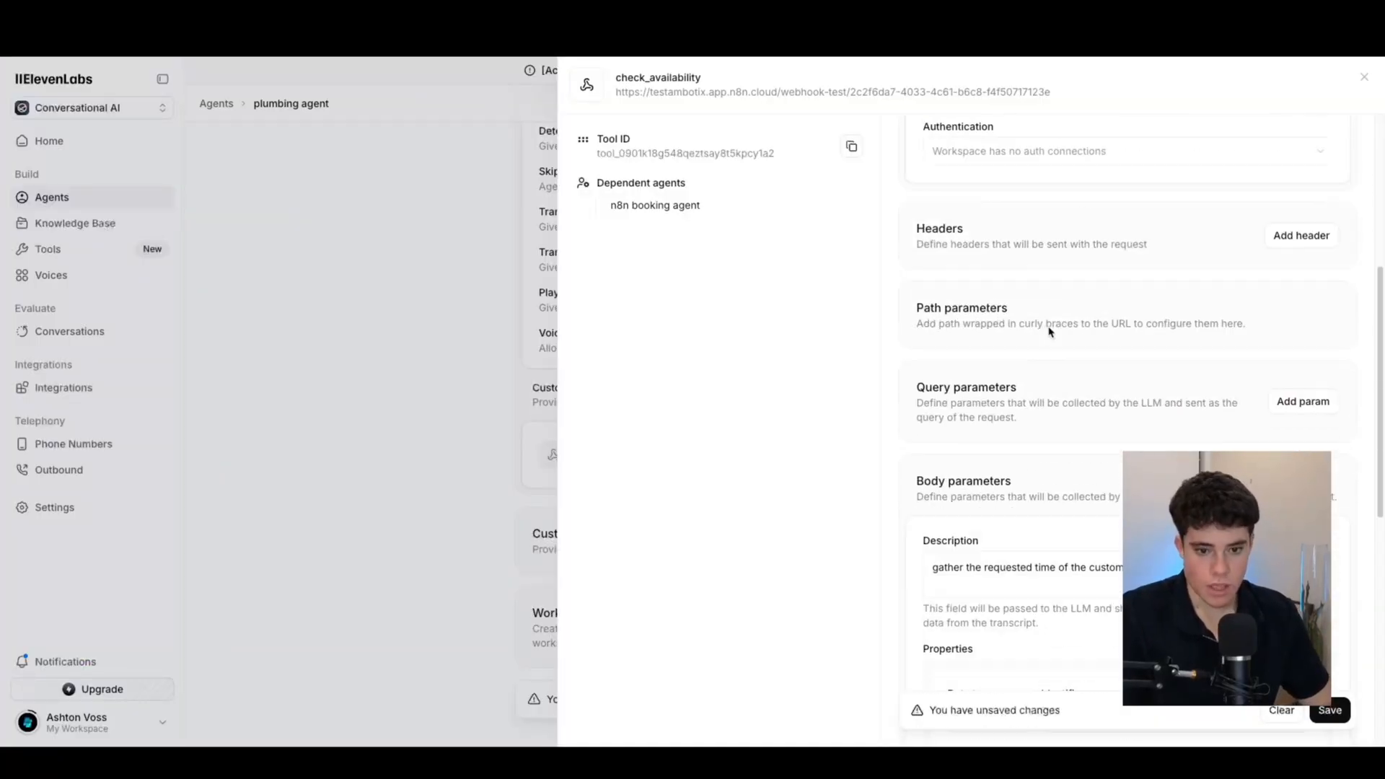
scroll(1037, 243, up, 4)
scroll(1034, 247, down, 5)
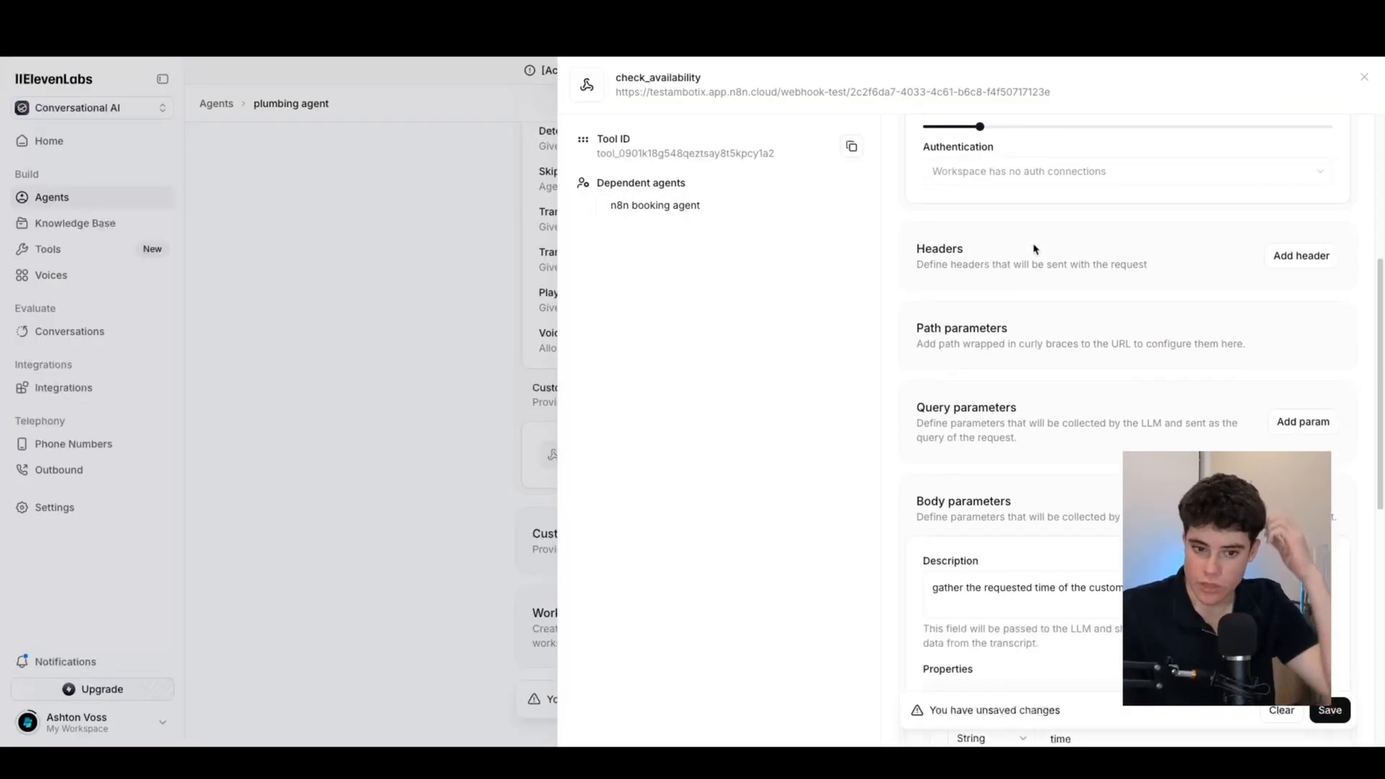
scroll(1005, 282, down, 3)
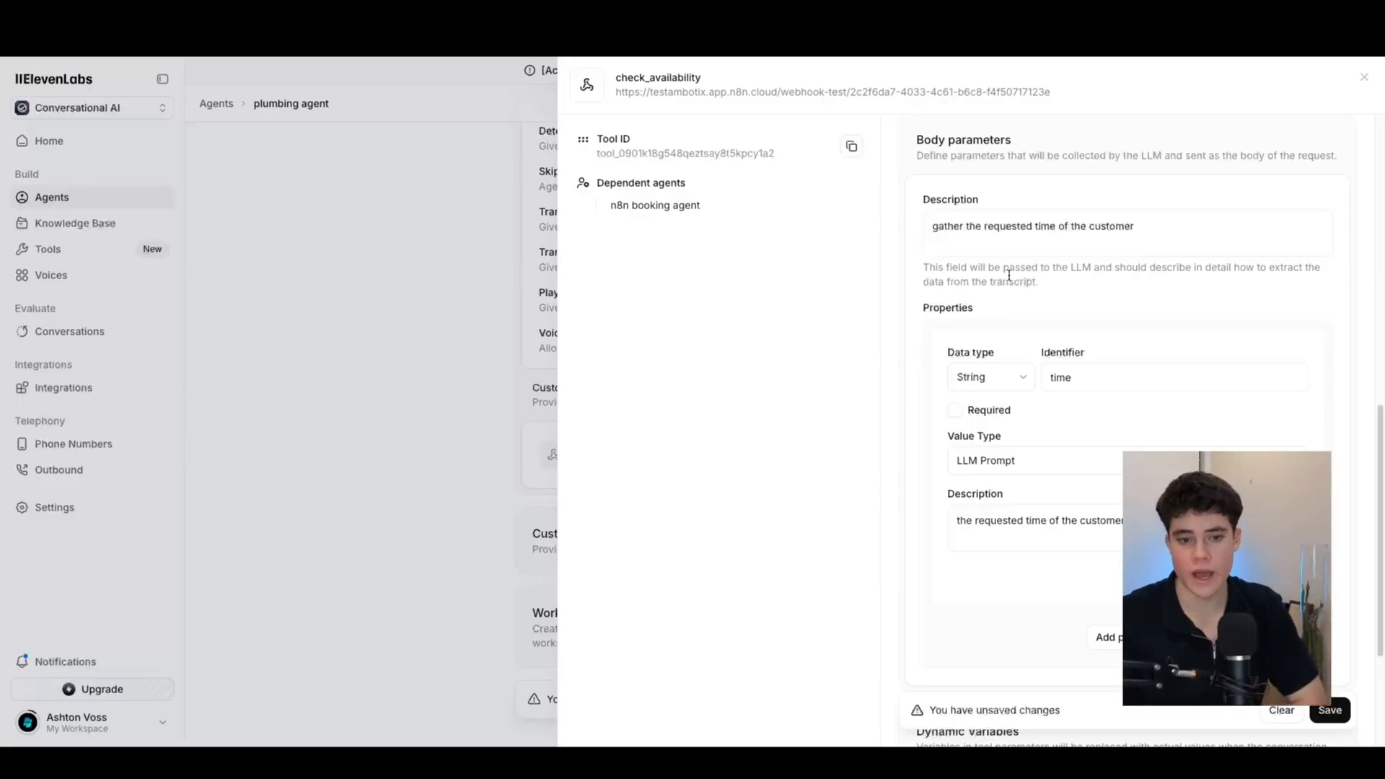
scroll(1046, 302, up, 4)
scroll(1035, 300, down, 5)
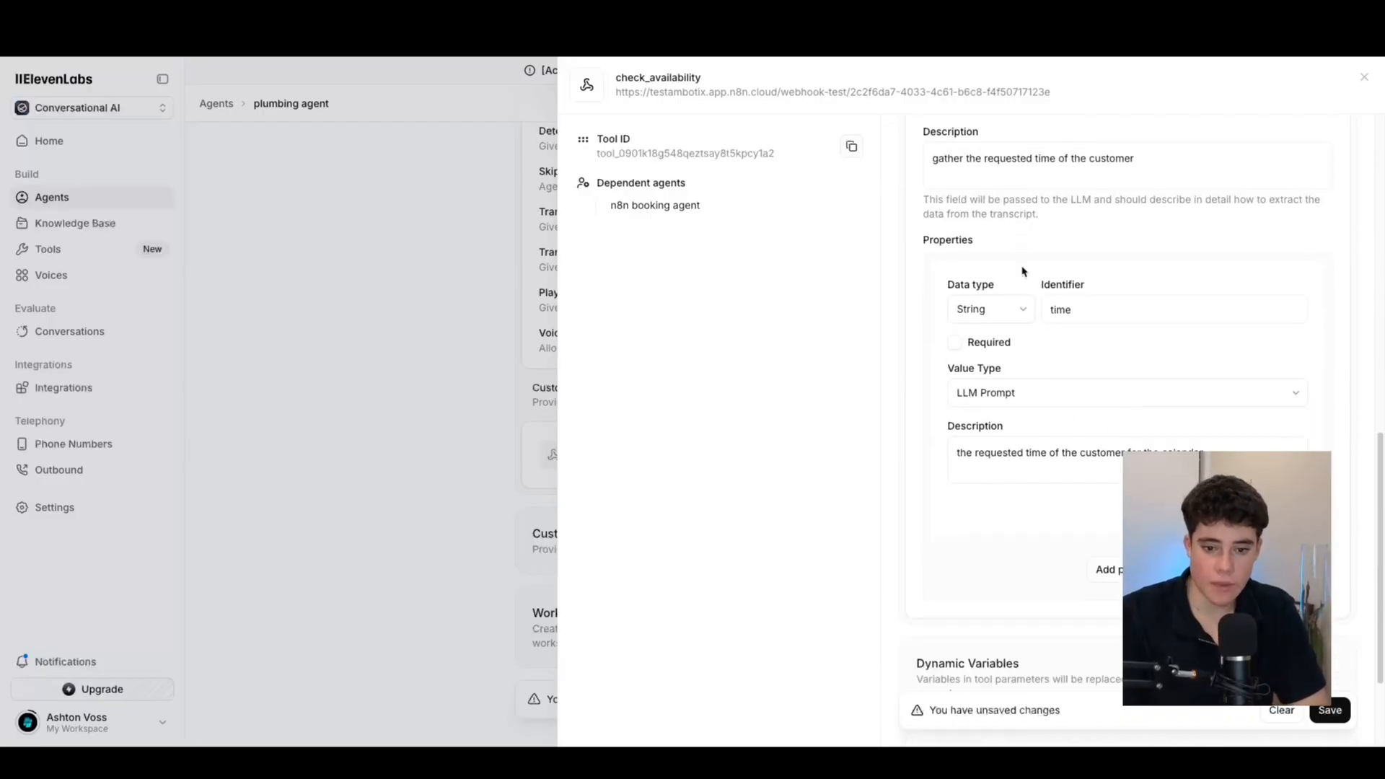
Add and remove an extra body property, then check the tool's JSON view
click(1120, 561)
scroll(1100, 510, down, 4)
click(1282, 492)
scroll(1080, 394, up, 7)
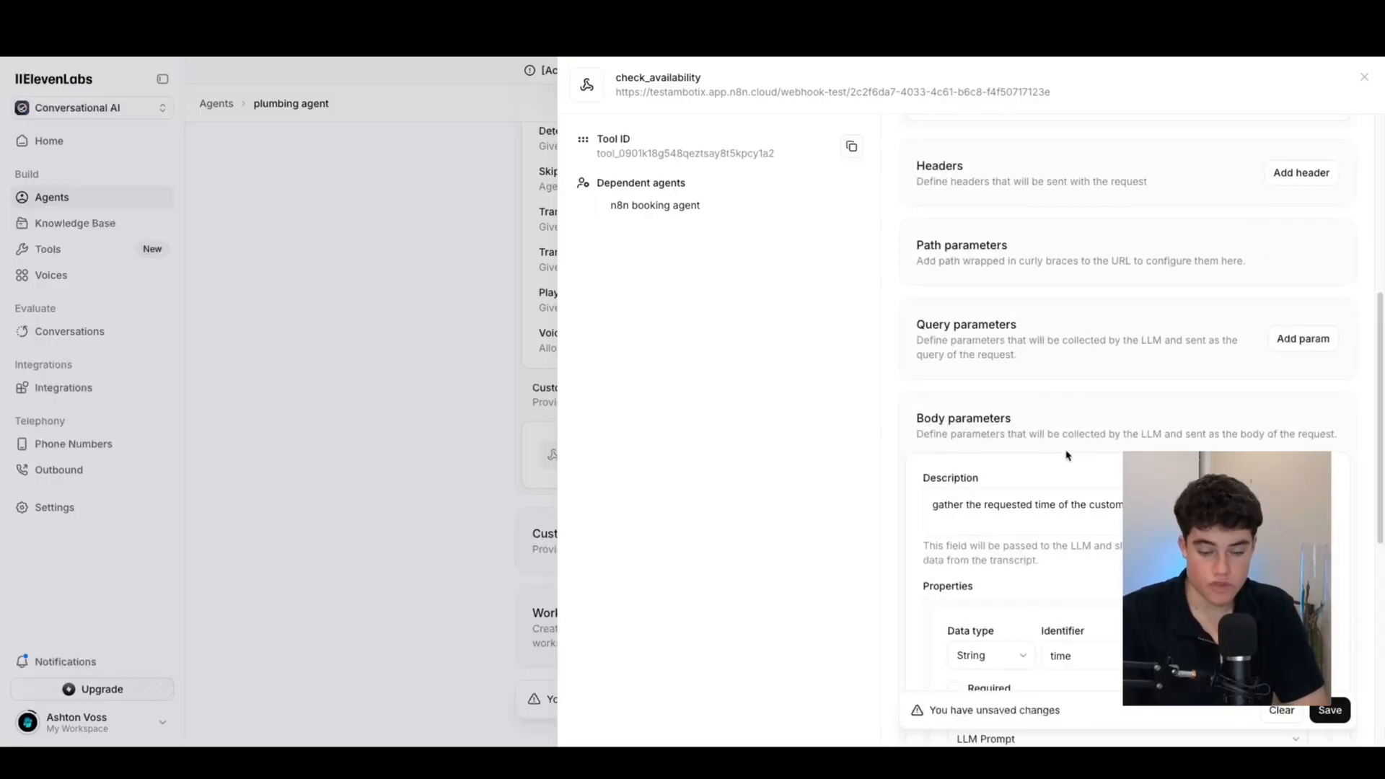
scroll(1067, 454, down, 2)
double_click(1044, 512)
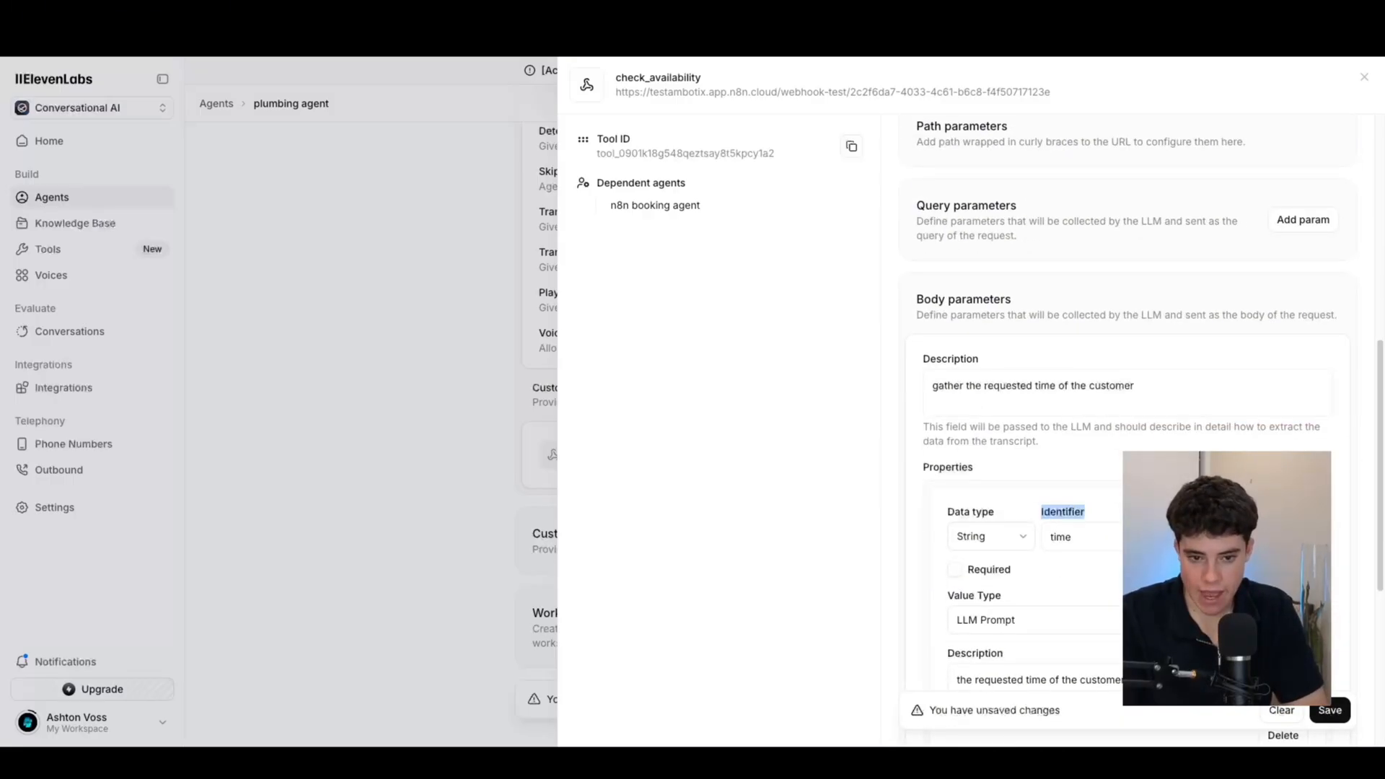
click(1033, 501)
scroll(1075, 522, down, 5)
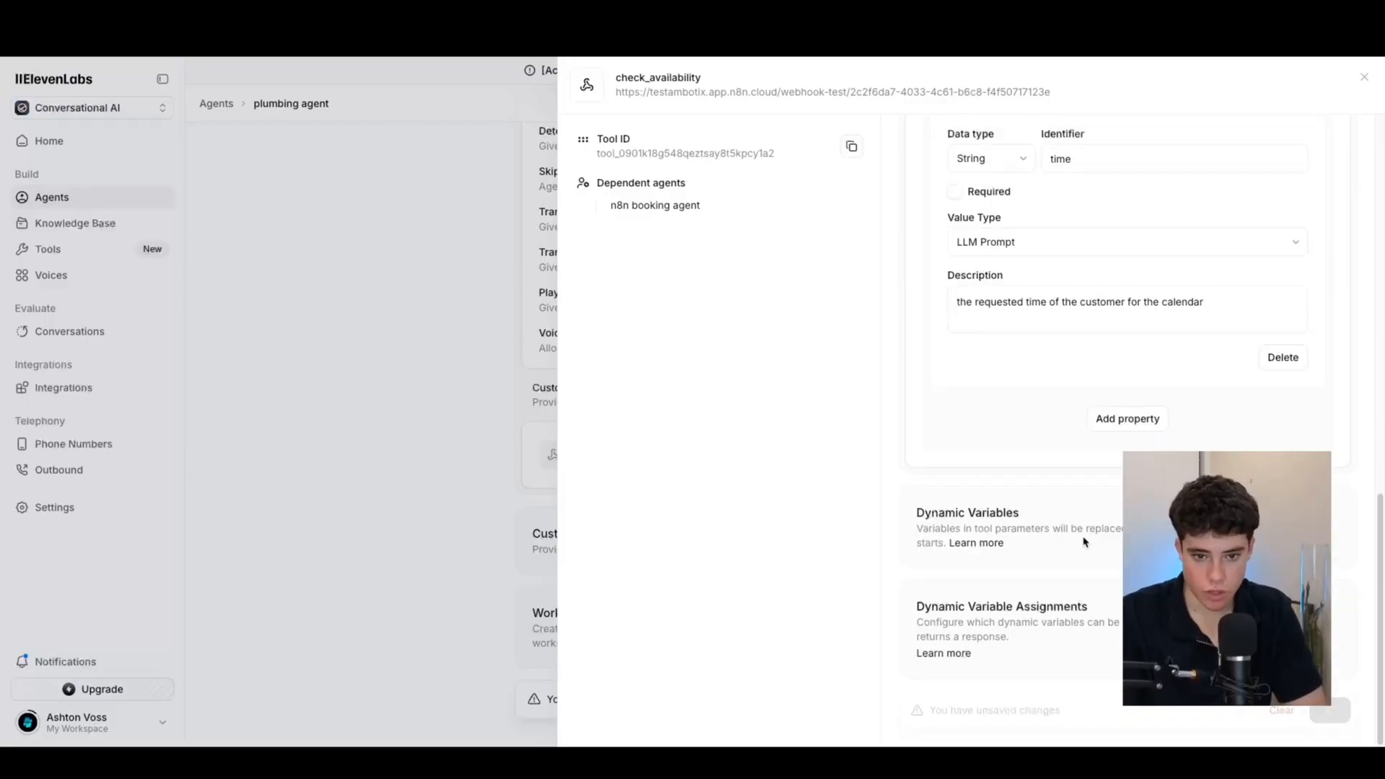
scroll(1014, 436, up, 15)
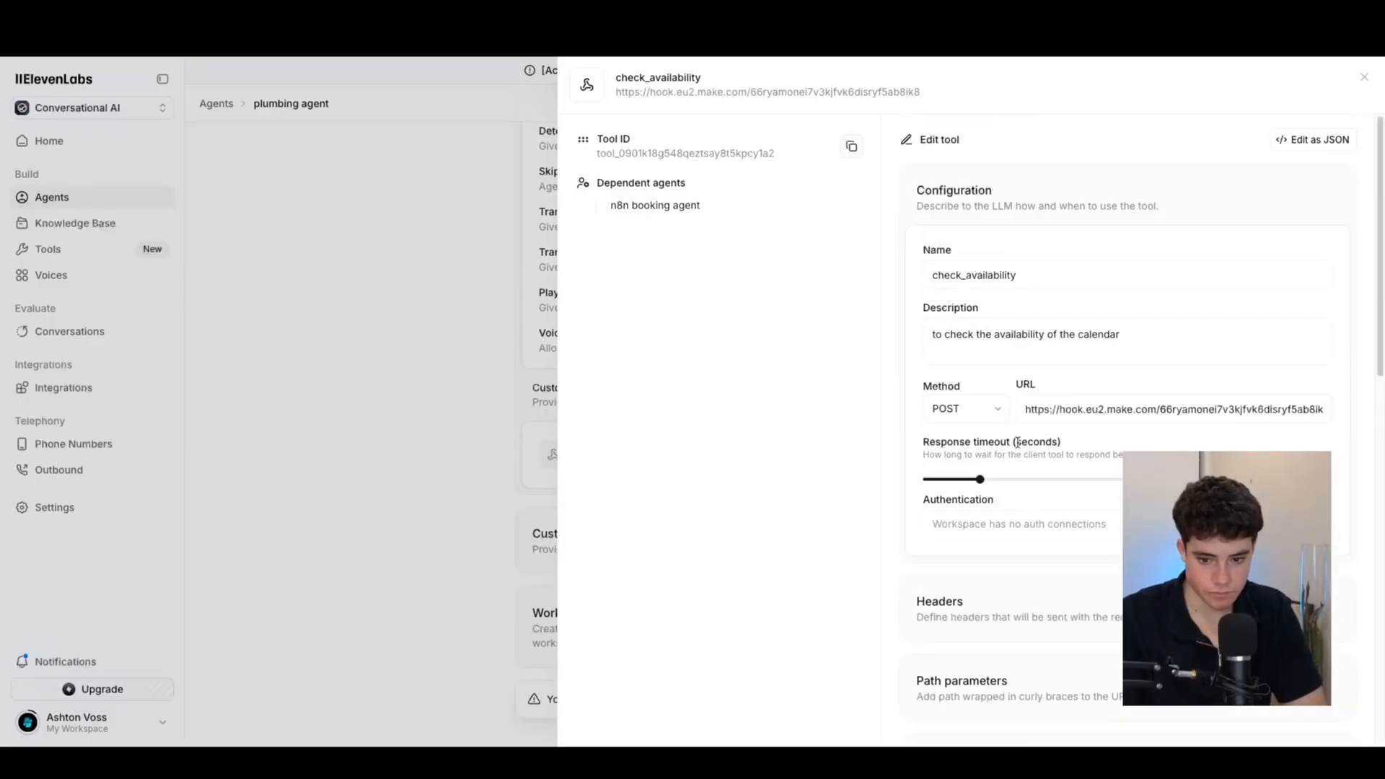
click(1311, 140)
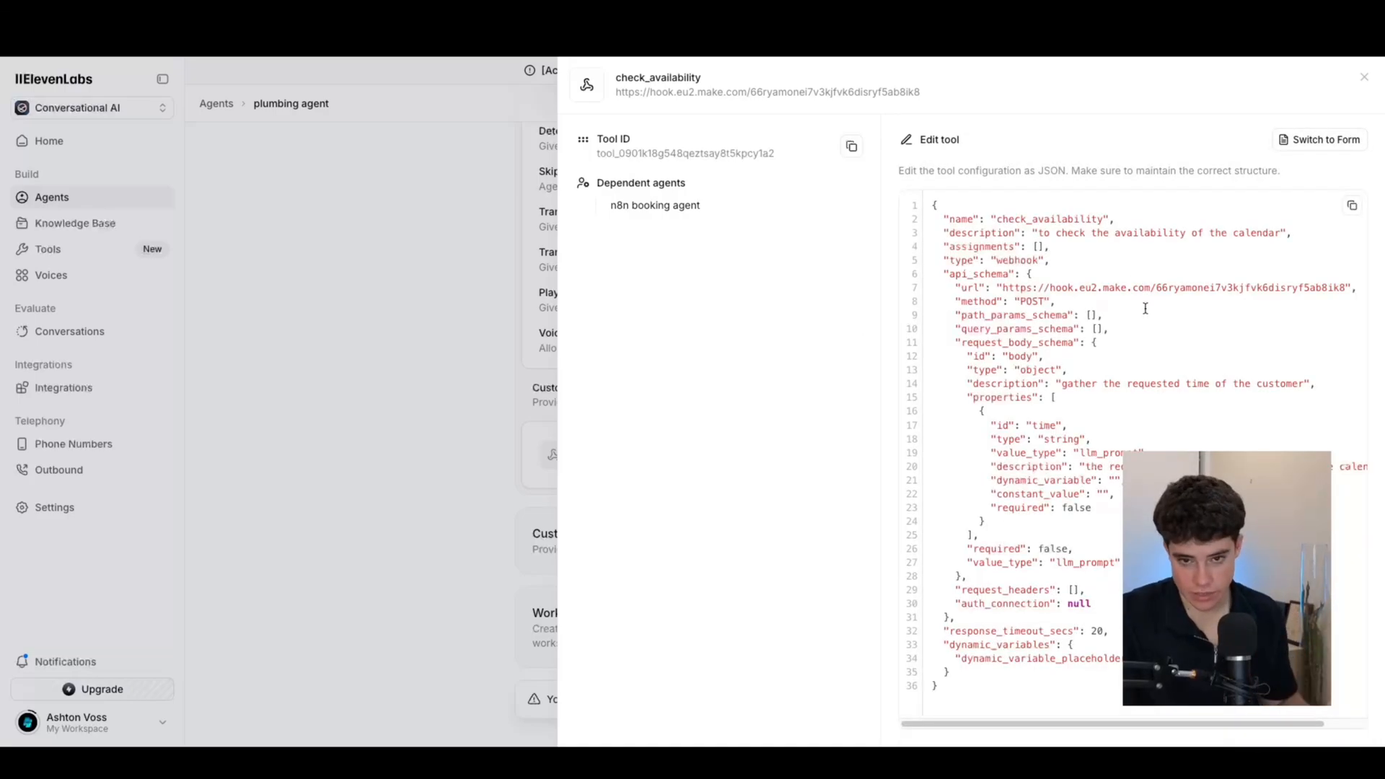
click(1313, 137)
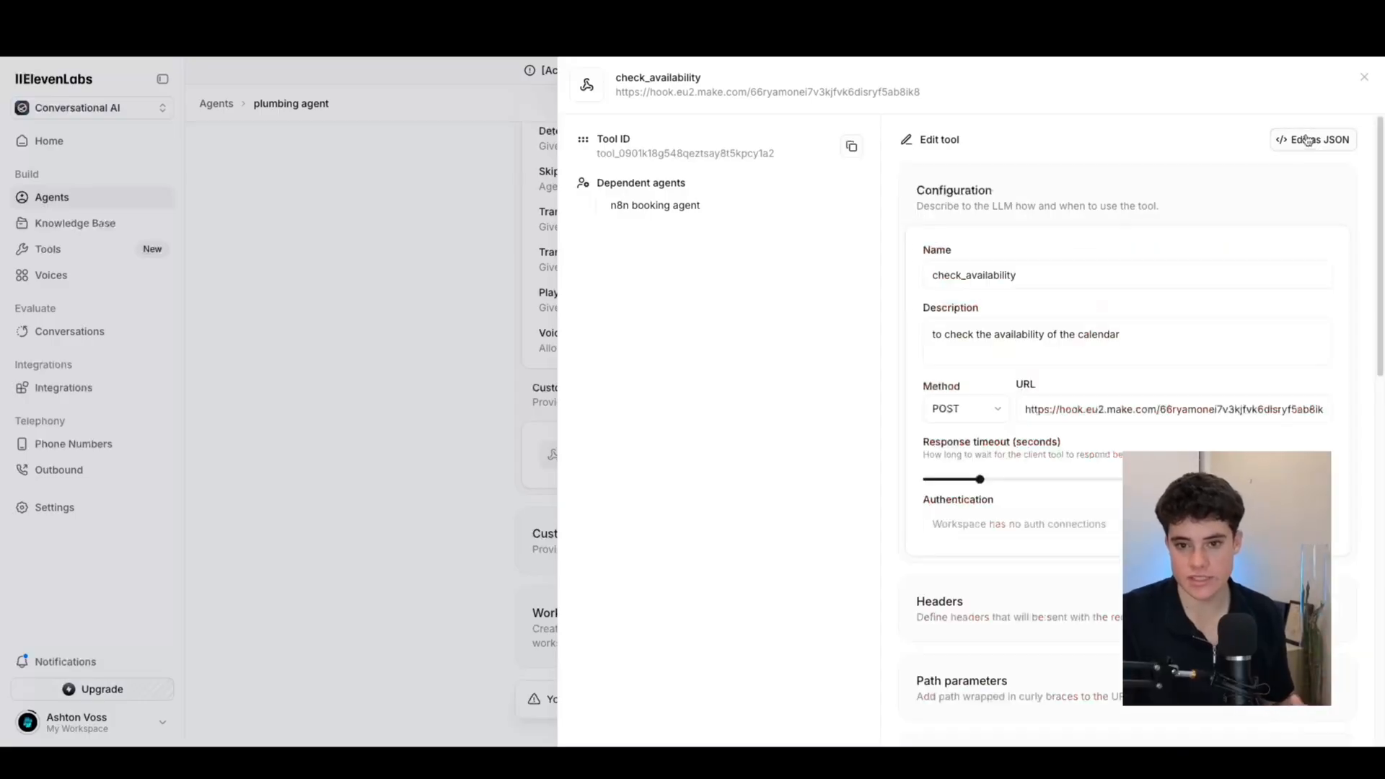
scroll(1101, 471, down, 2)
scroll(1093, 476, down, 8)
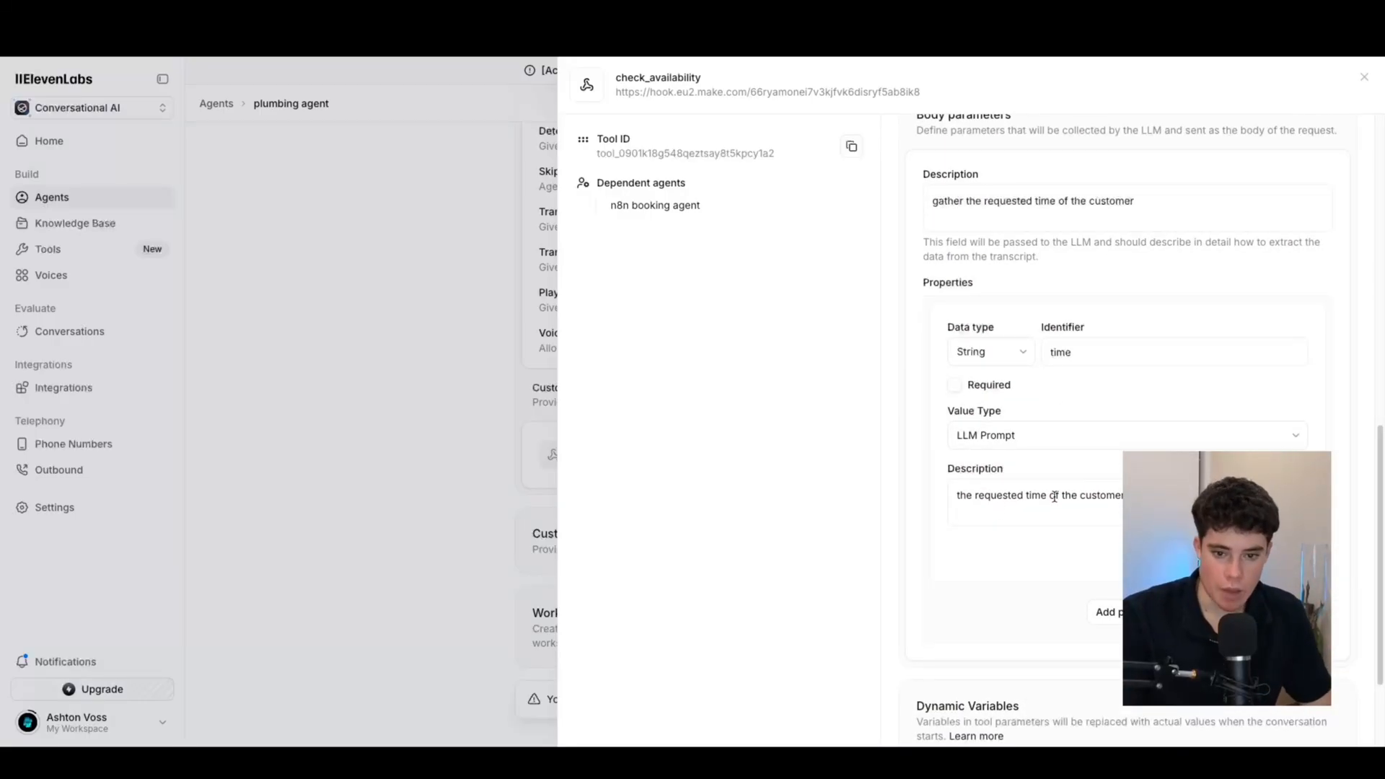
Make the time body parameter required and save the tool
drag(1146, 498, 827, 499)
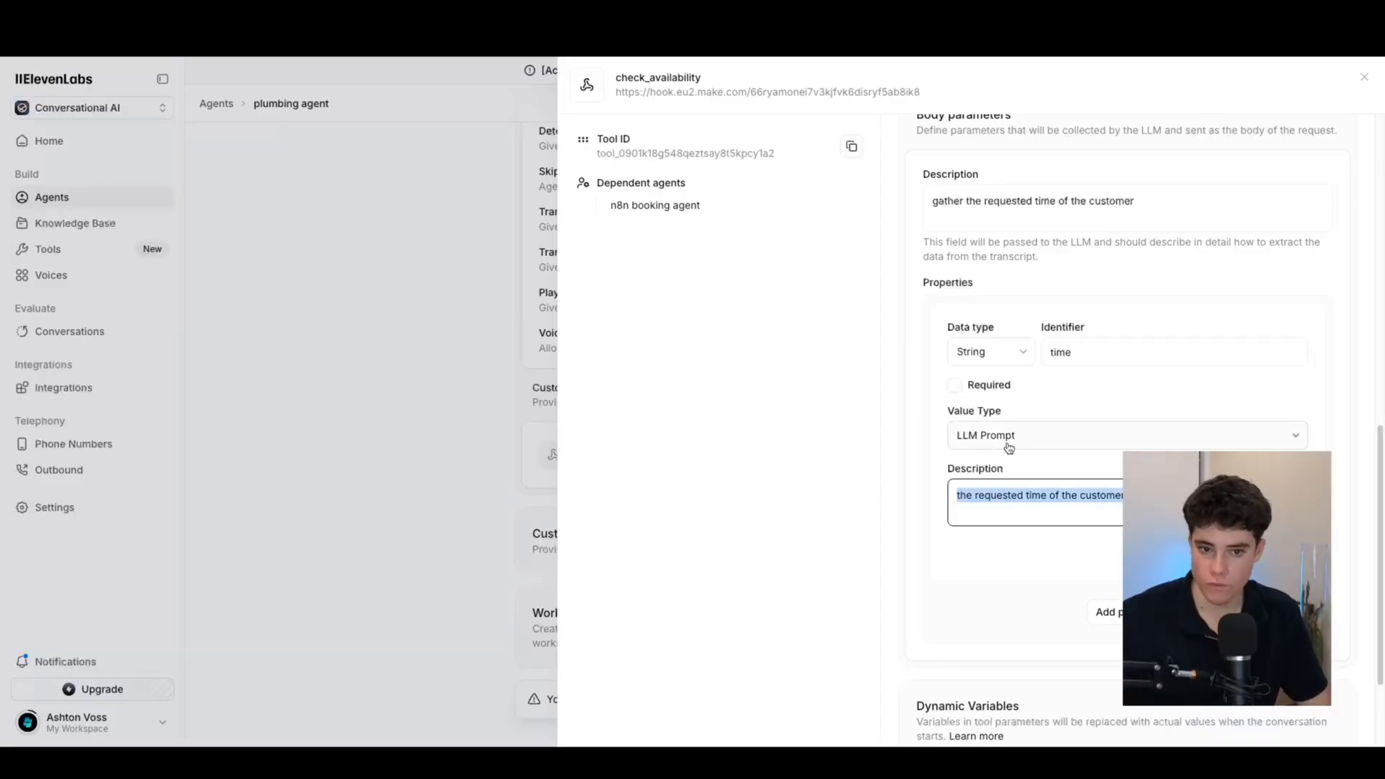
scroll(1009, 447, down, 2)
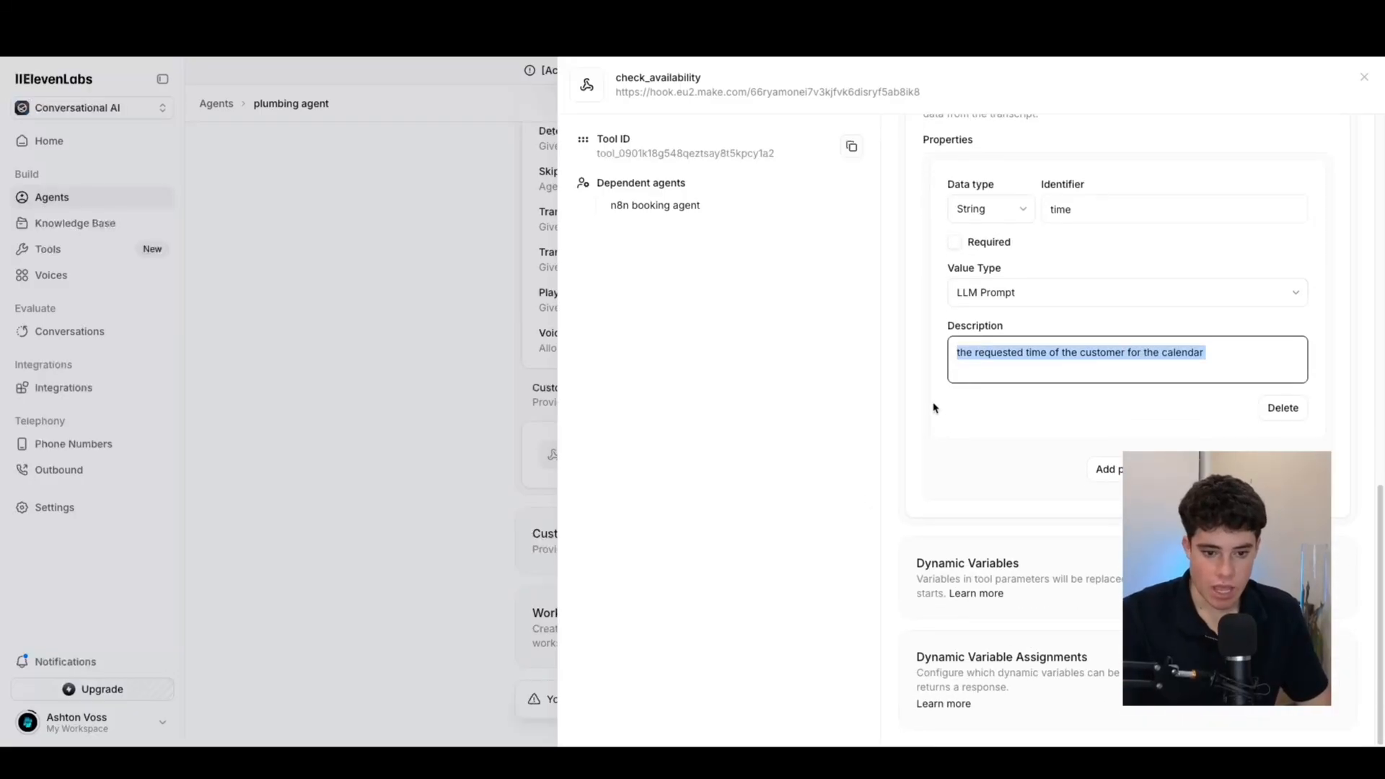
scroll(986, 438, up, 10)
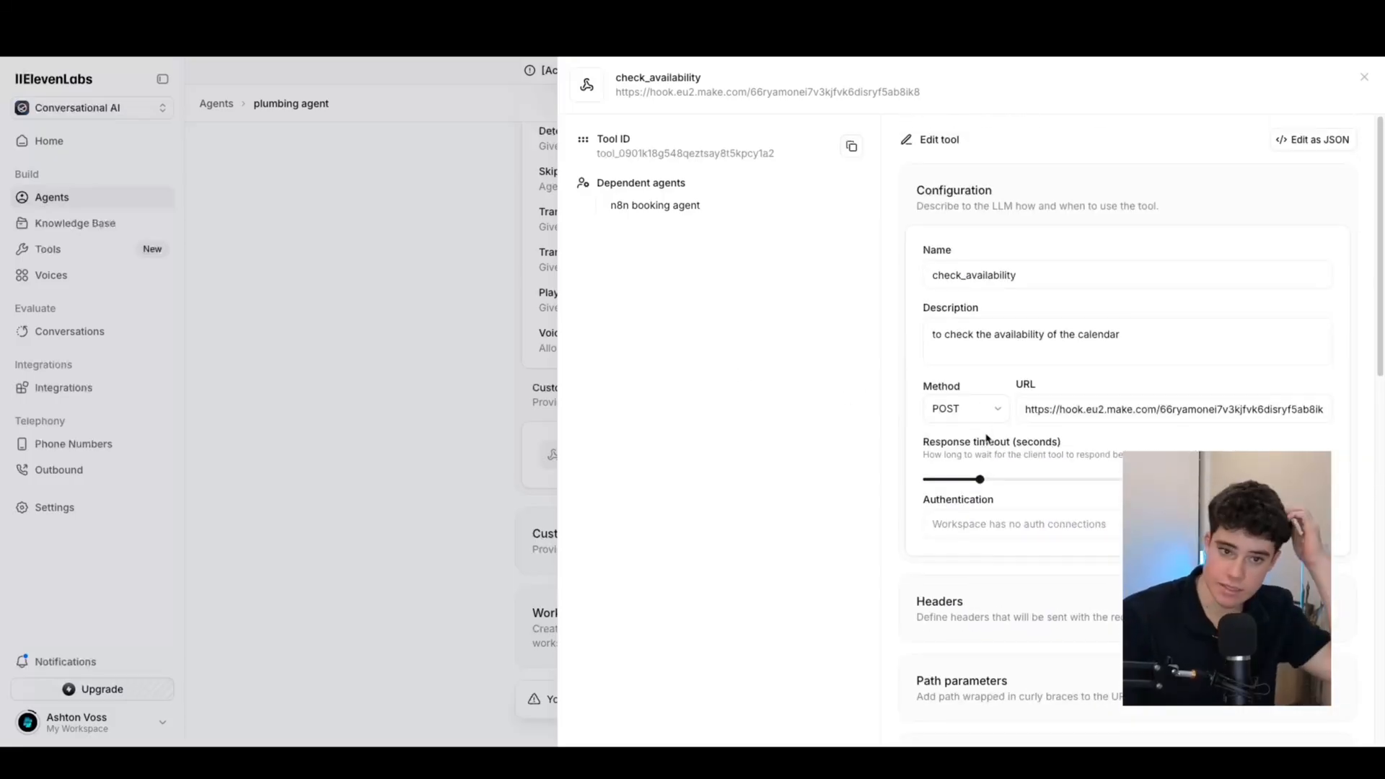
scroll(993, 480, down, 4)
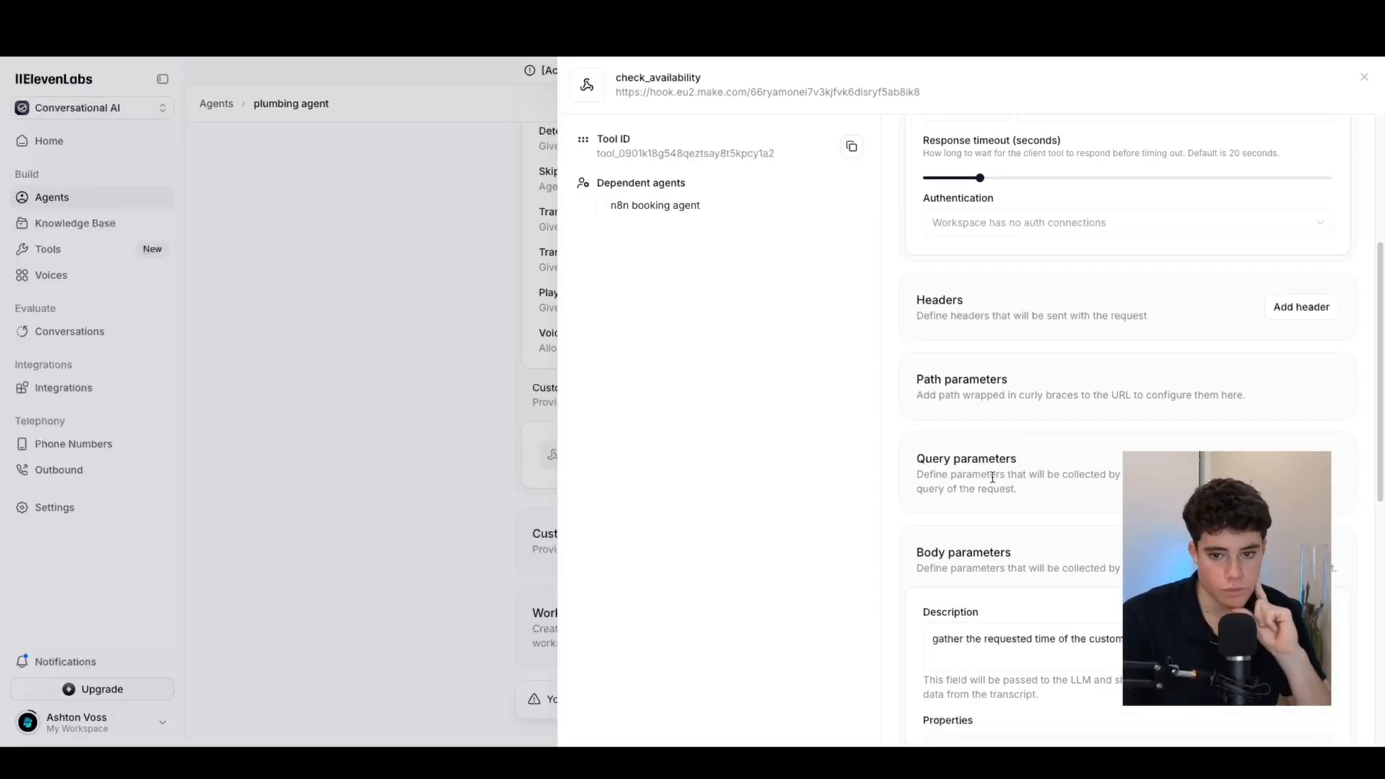
scroll(992, 476, down, 8)
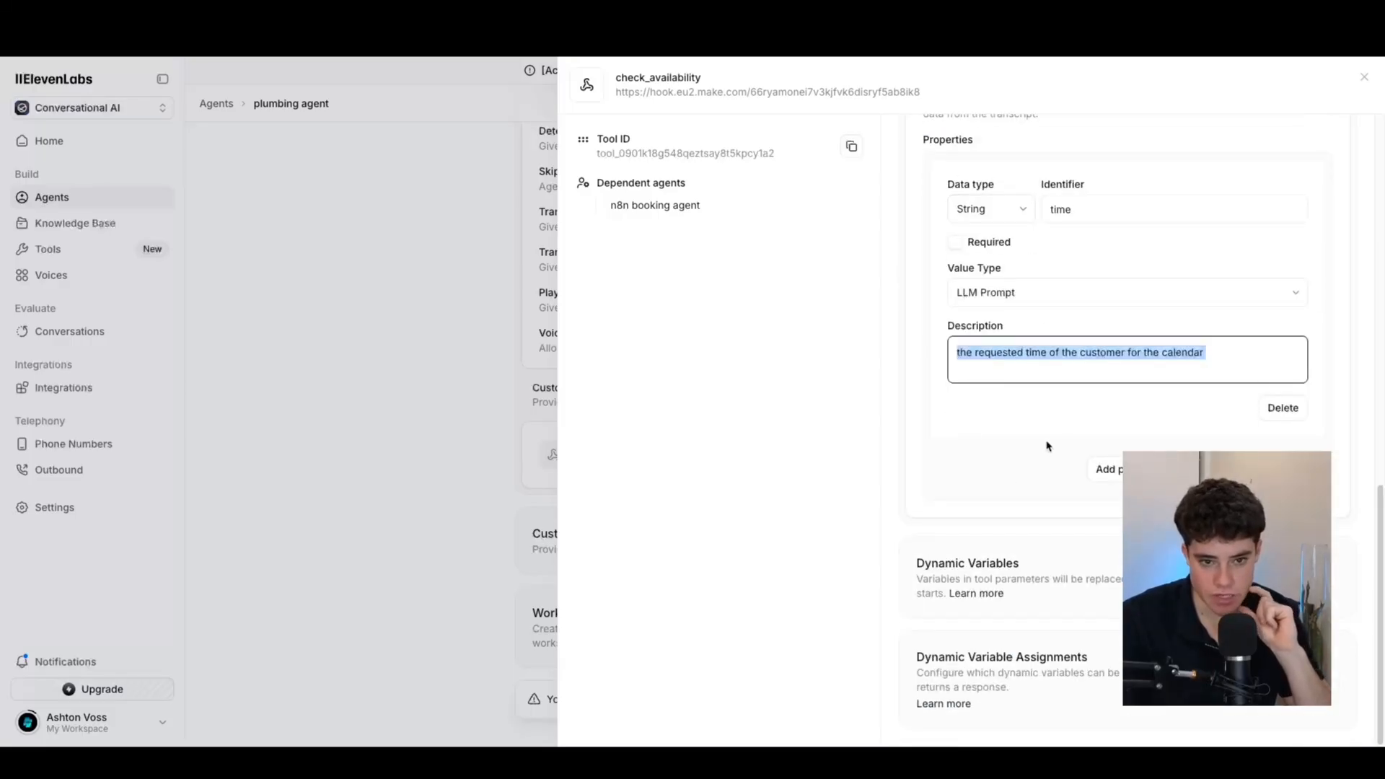
click(957, 242)
scroll(1036, 404, down, 1)
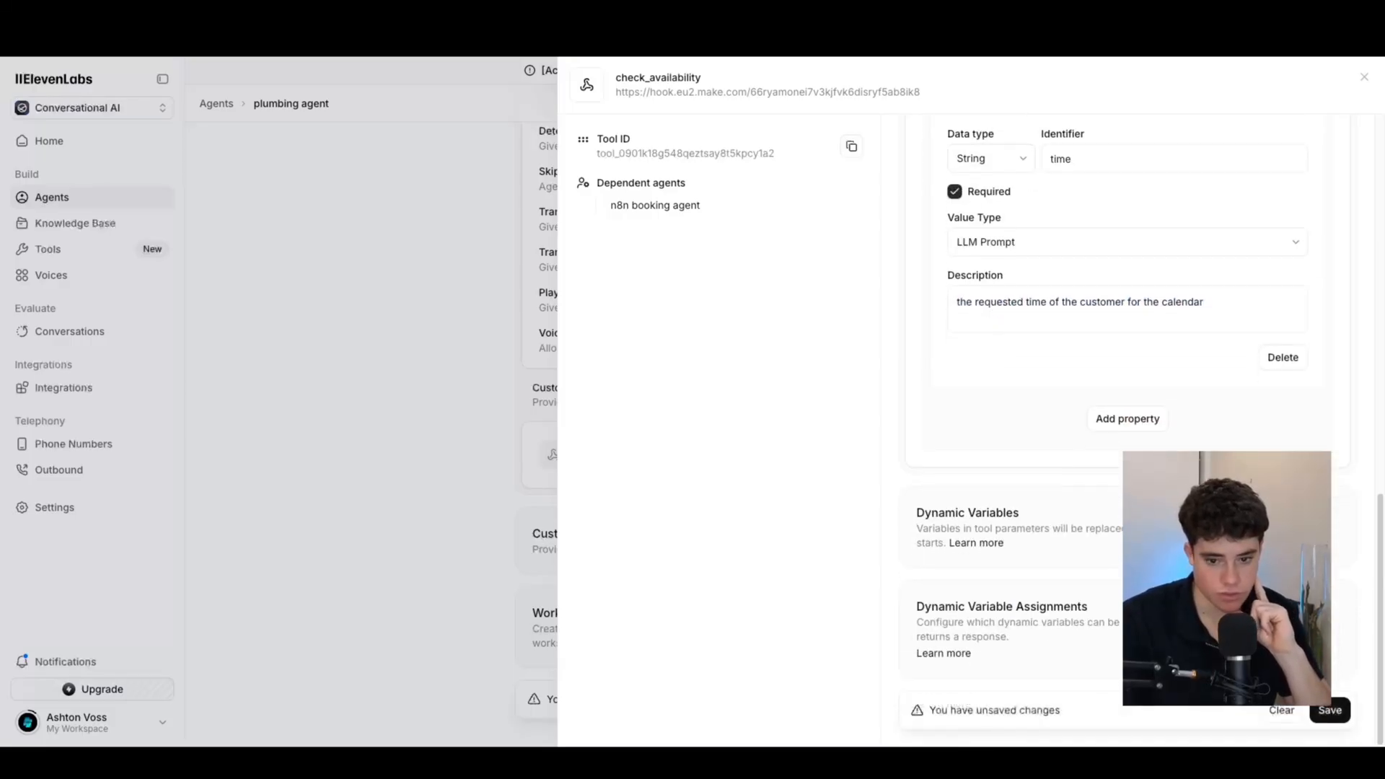
click(1330, 709)
scroll(968, 454, up, 10)
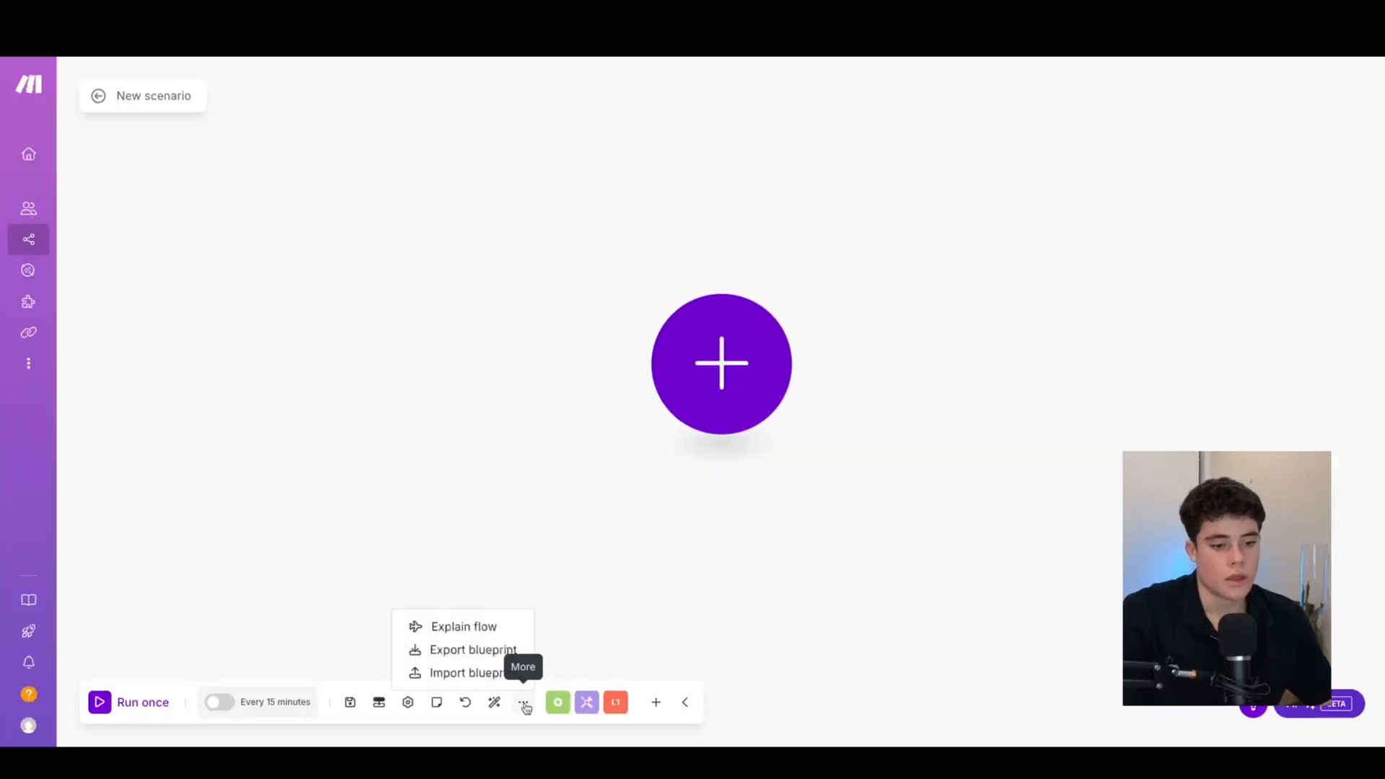
Import the Book reservation blueprint into the new Make scenario
click(497, 674)
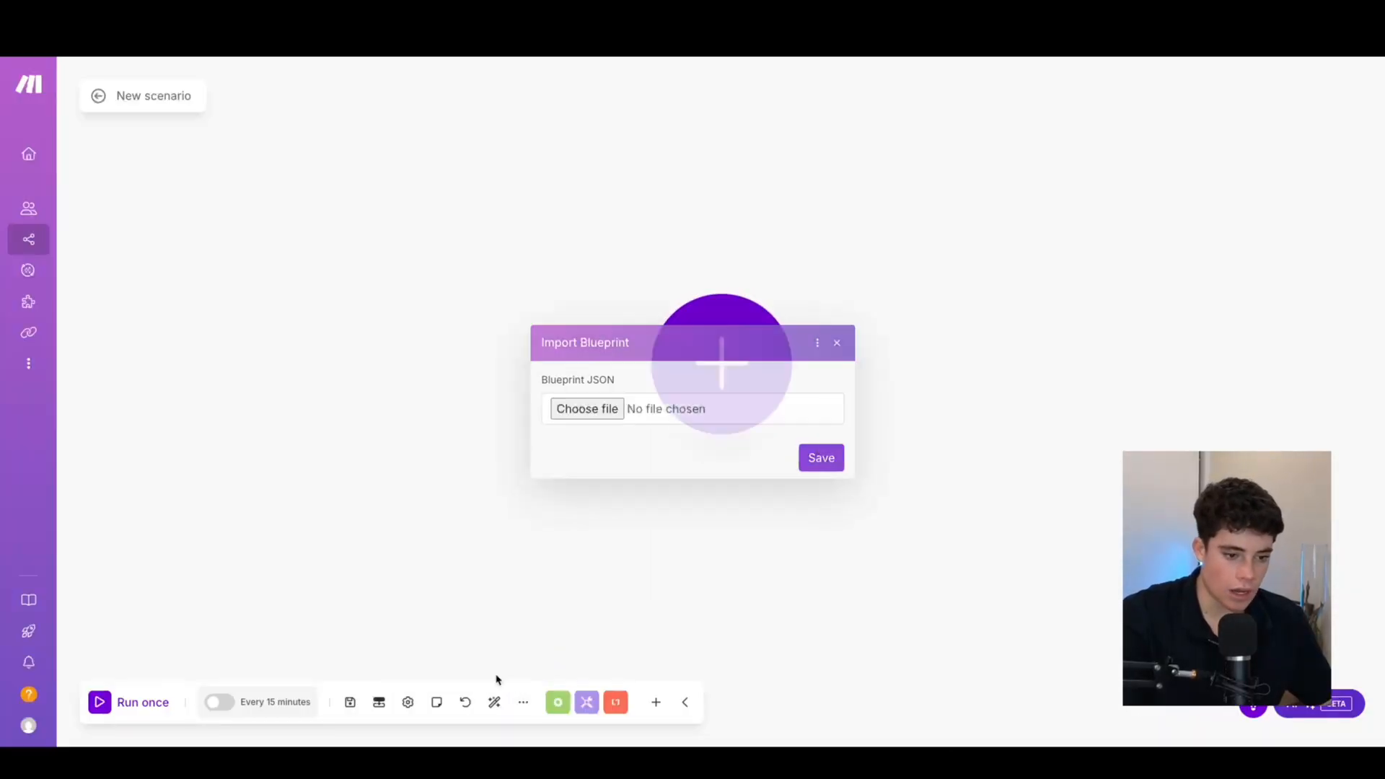
click(596, 410)
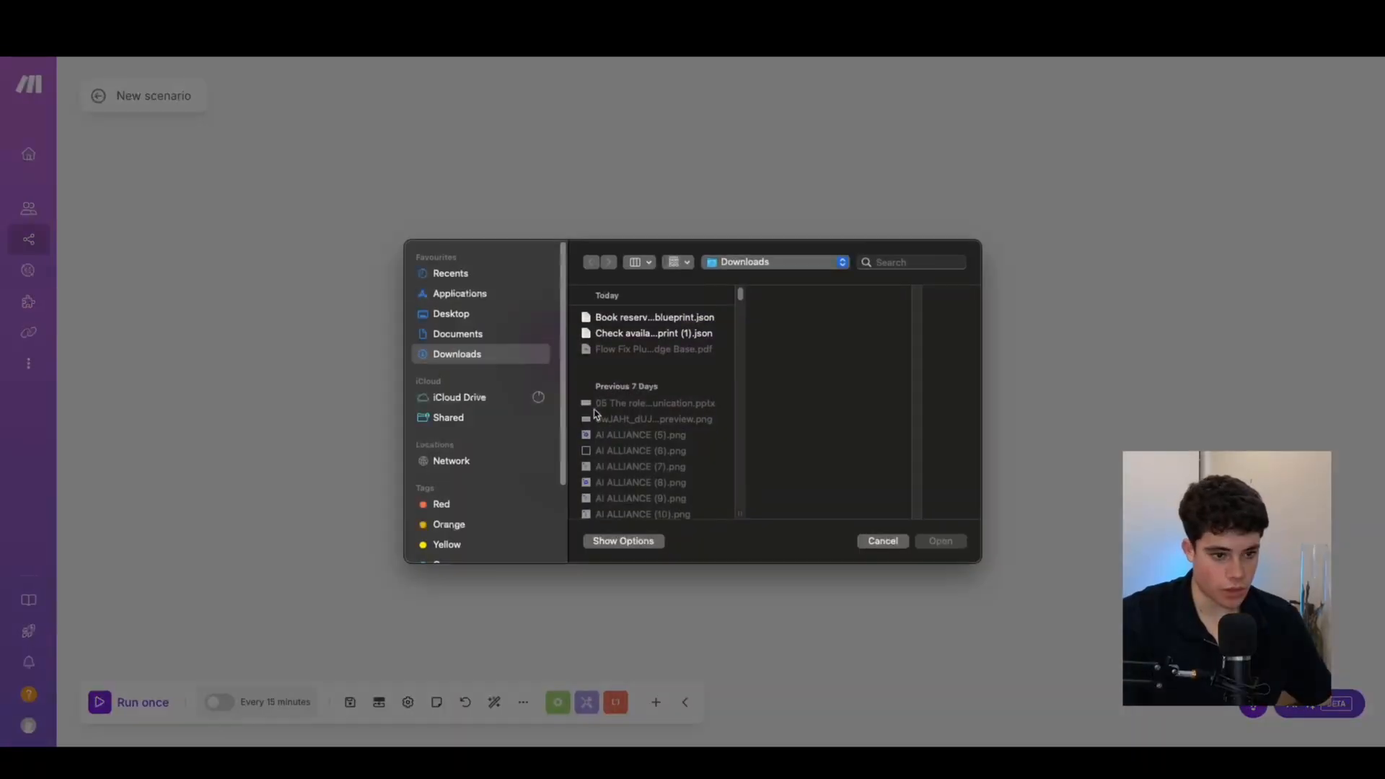
click(660, 321)
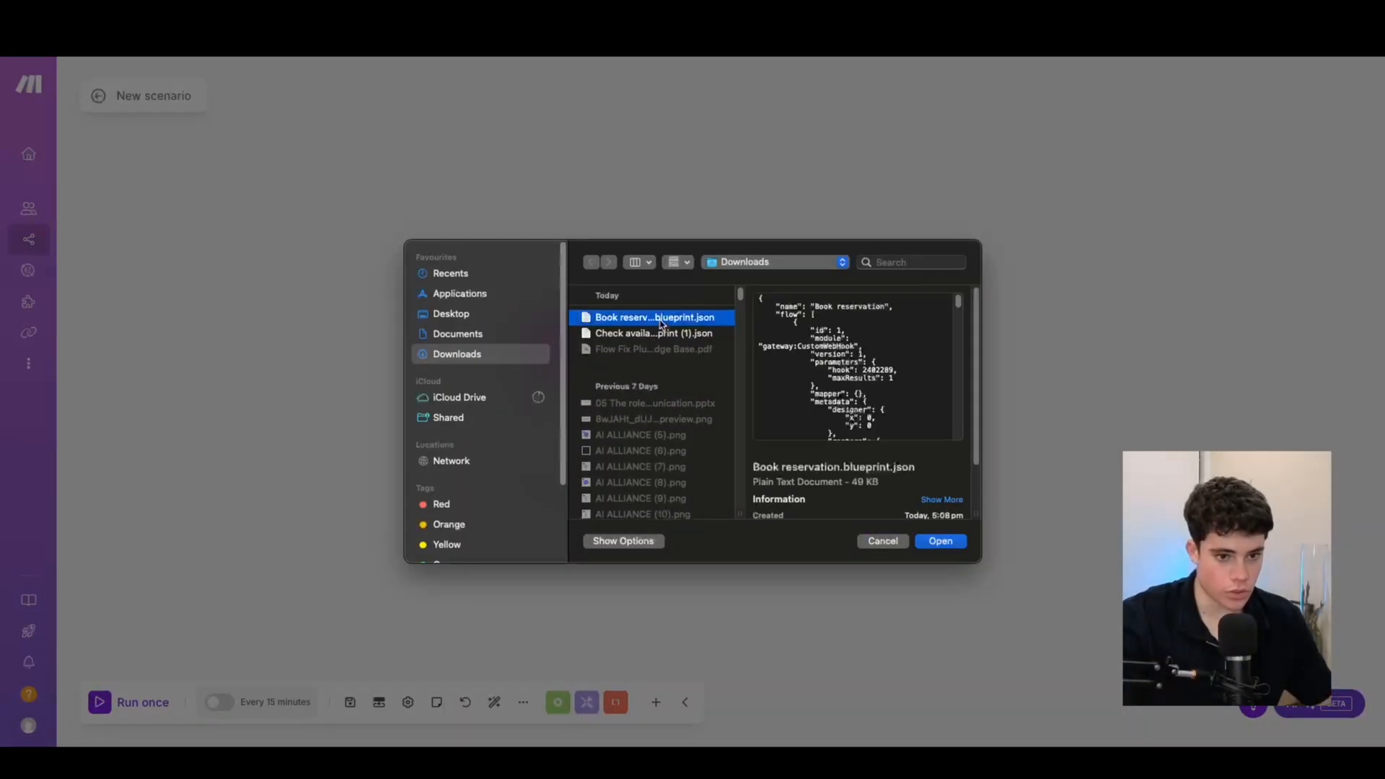
click(937, 543)
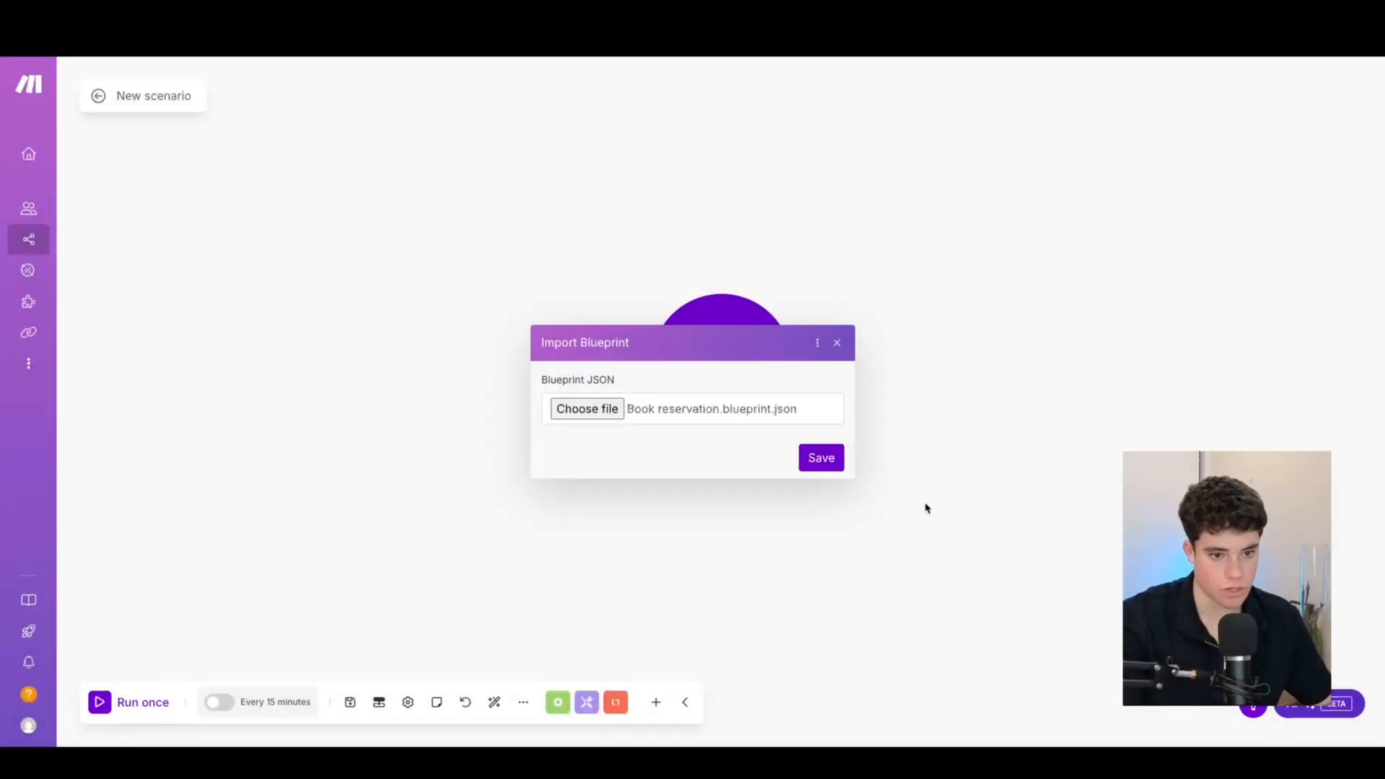
click(823, 463)
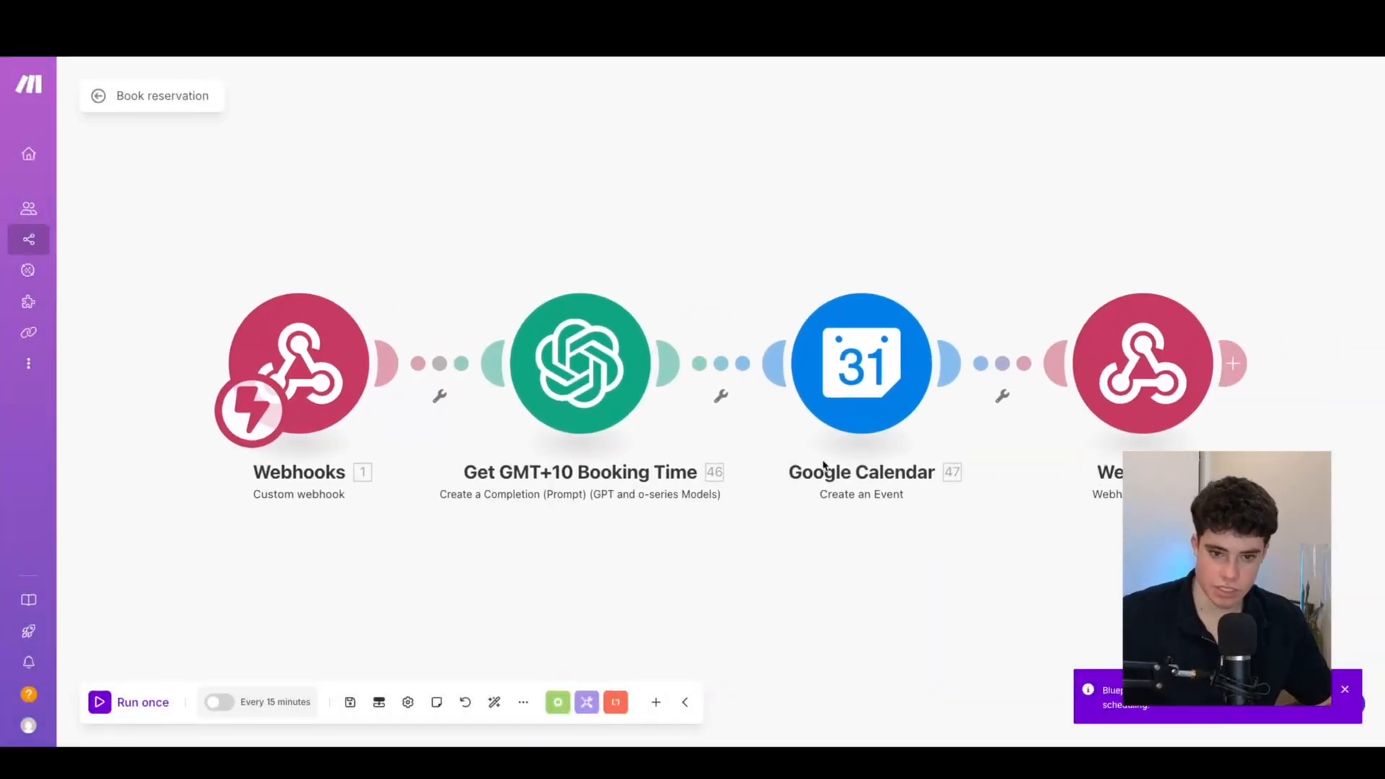
scroll(618, 581, up, 5)
drag(595, 609, 724, 549)
Create a webhook named 'book appointment - 11 labs' and copy its address
click(432, 275)
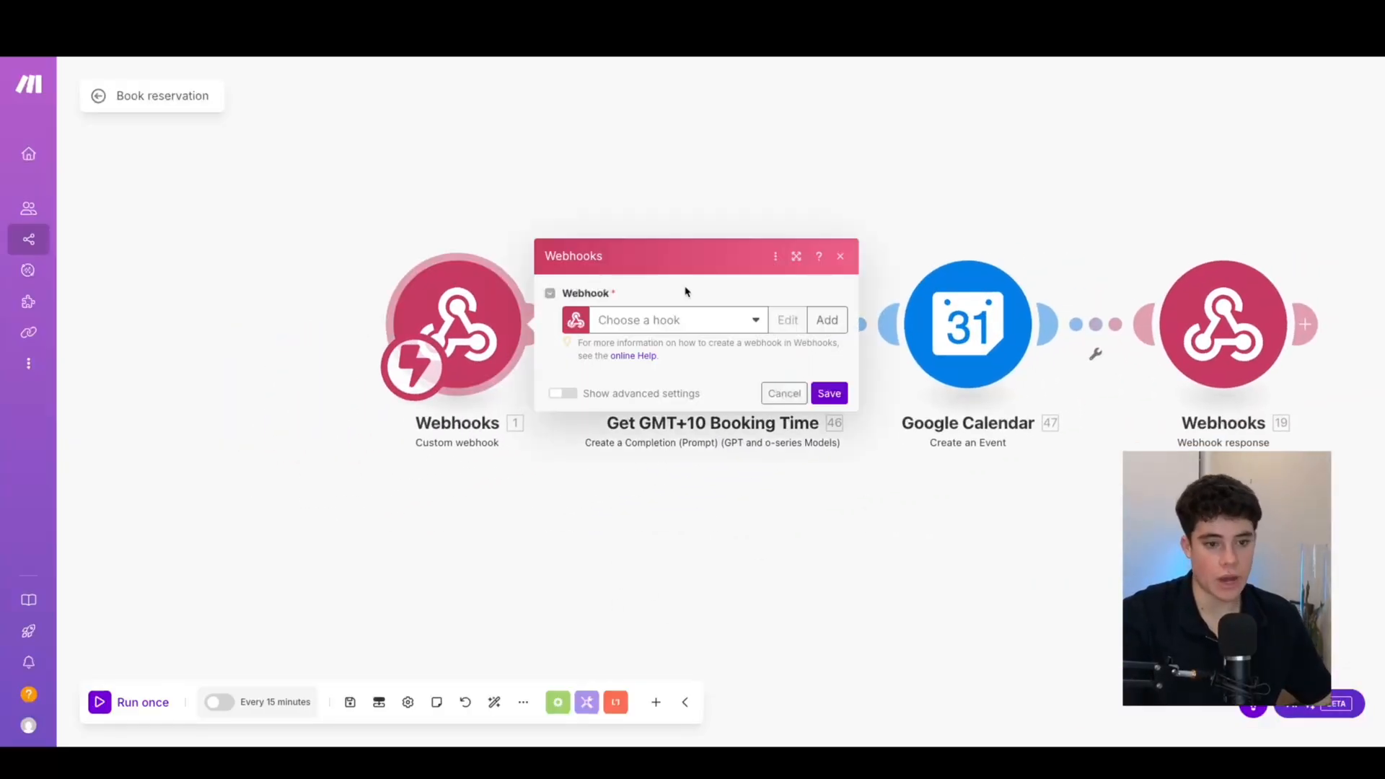
click(698, 322)
click(823, 318)
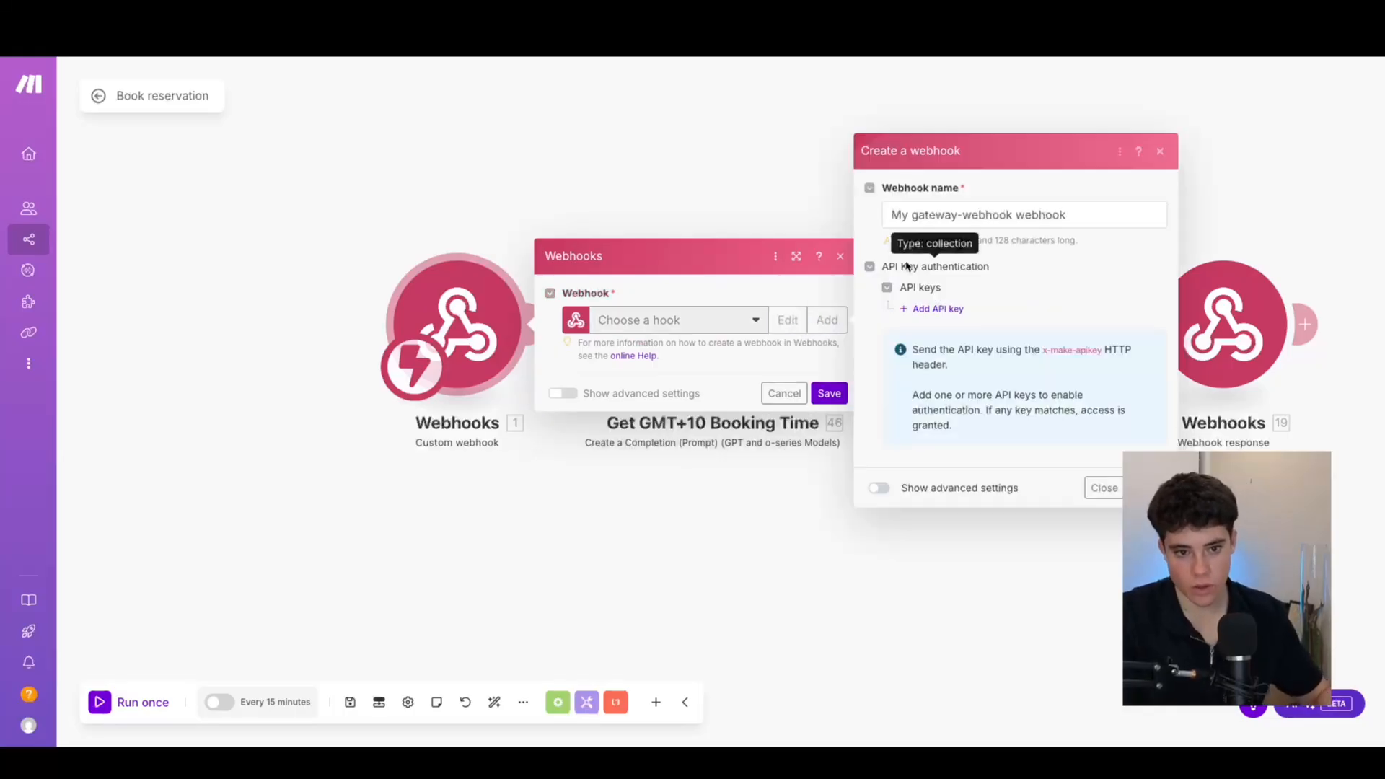
drag(1055, 214, 686, 212)
key(BackSpace)
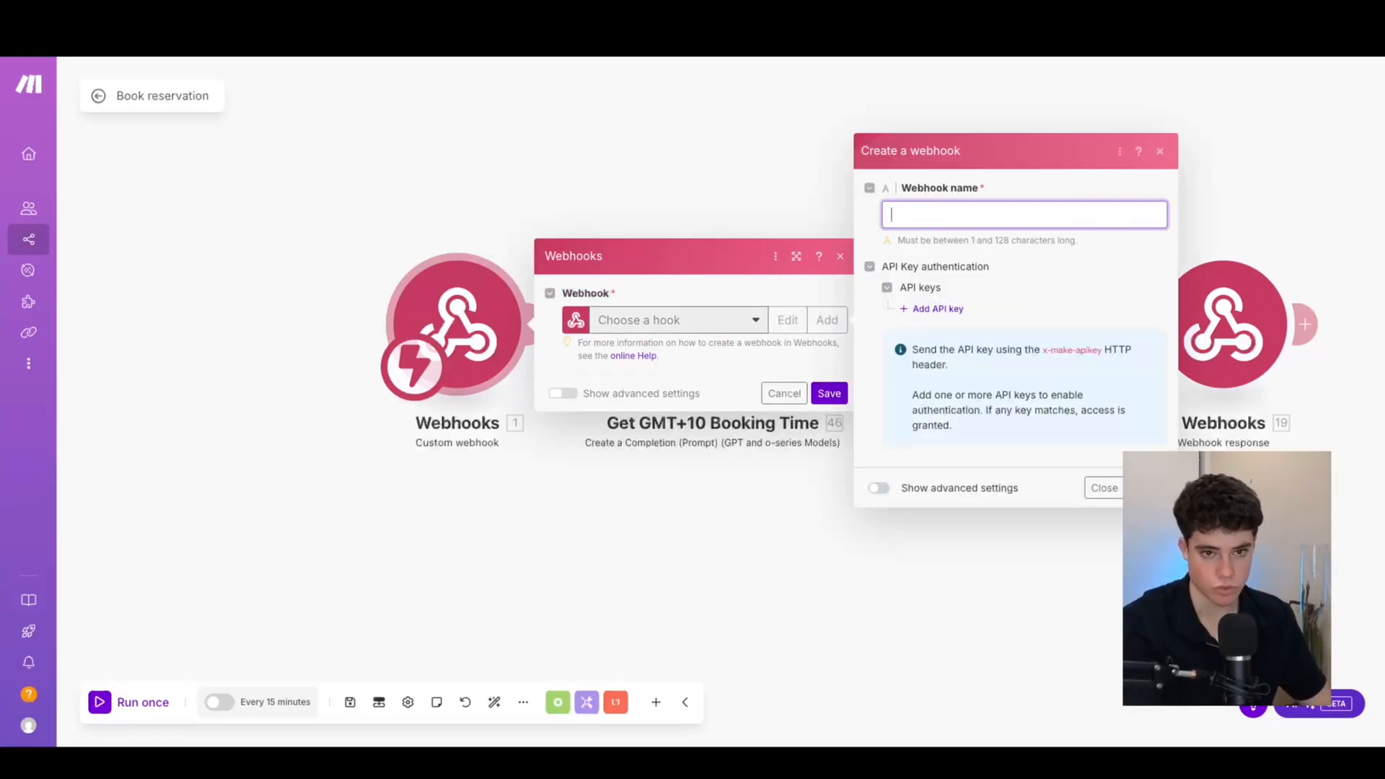
text(ook appoi)
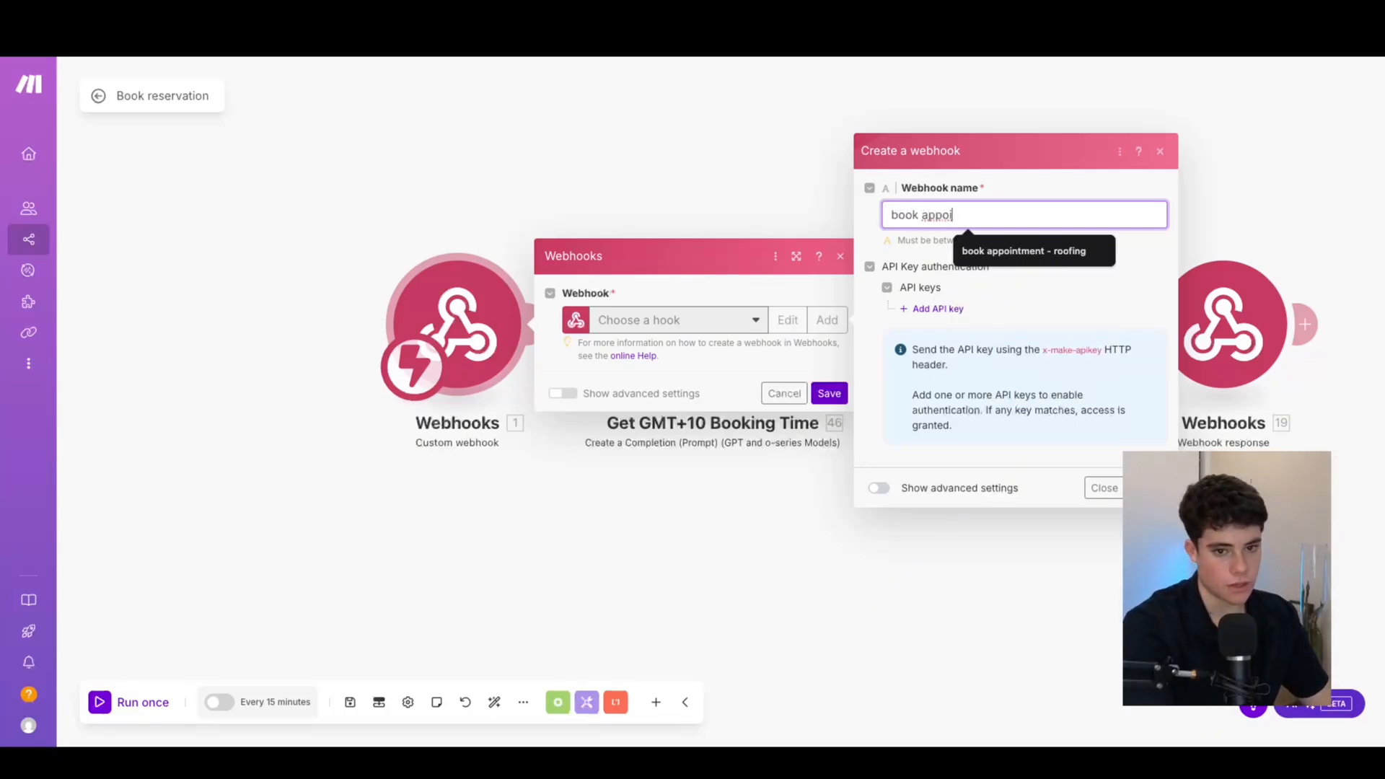
text(ntment )
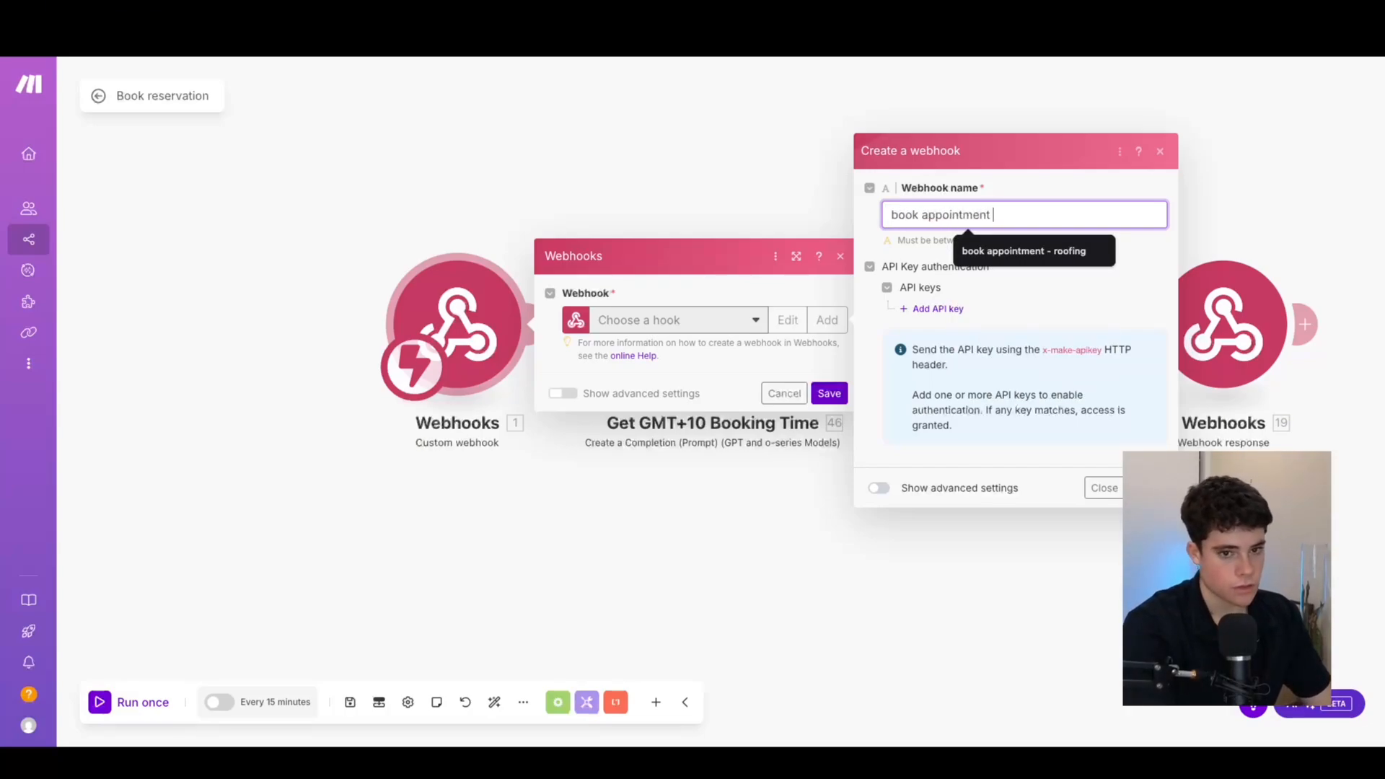
text(- 11 labs)
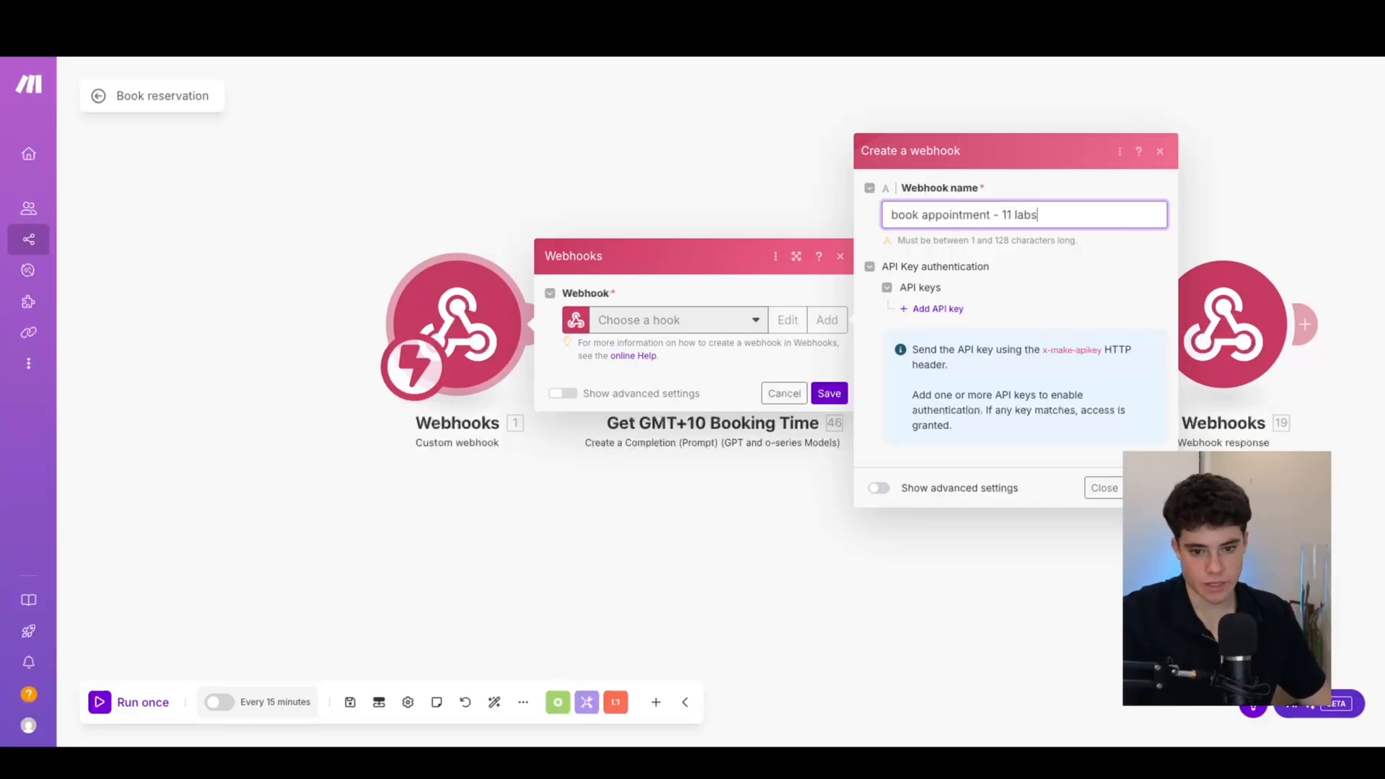
click(1149, 488)
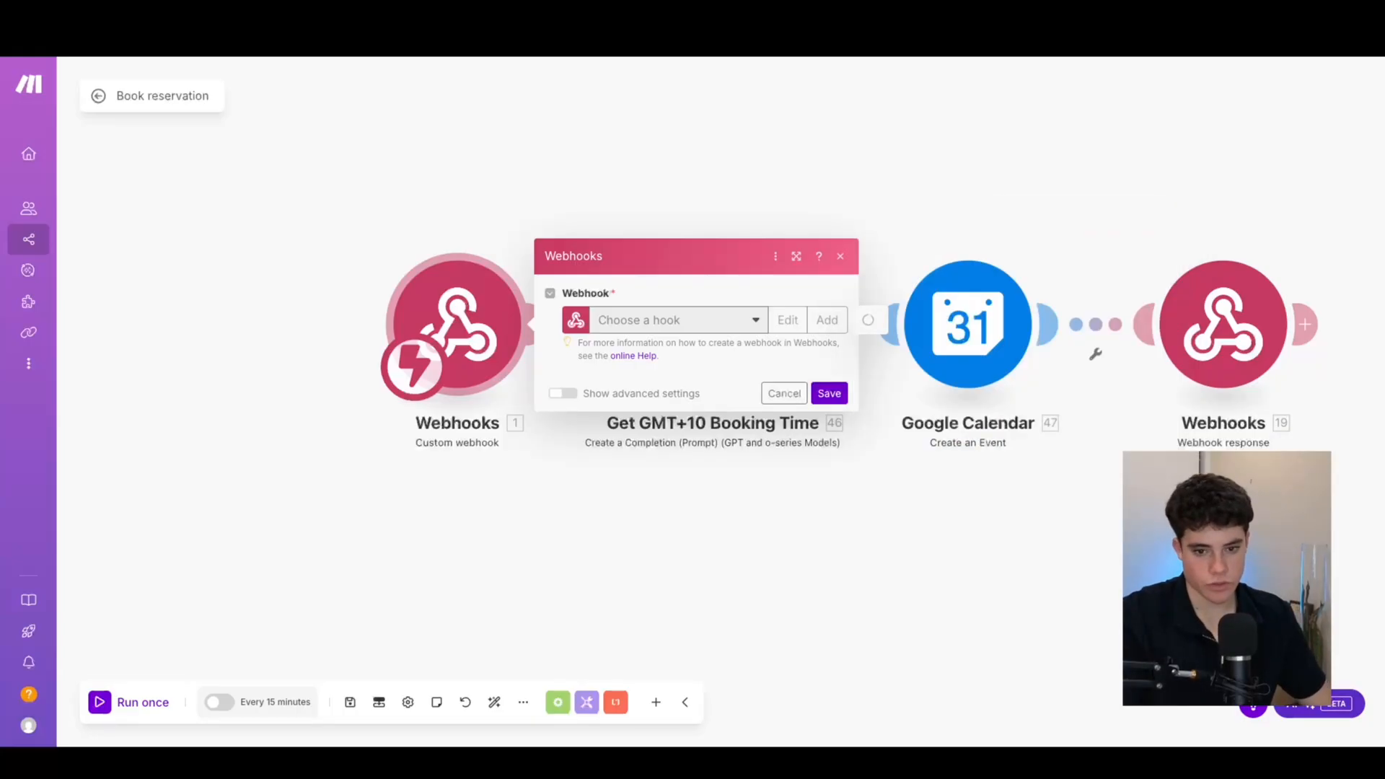
click(807, 379)
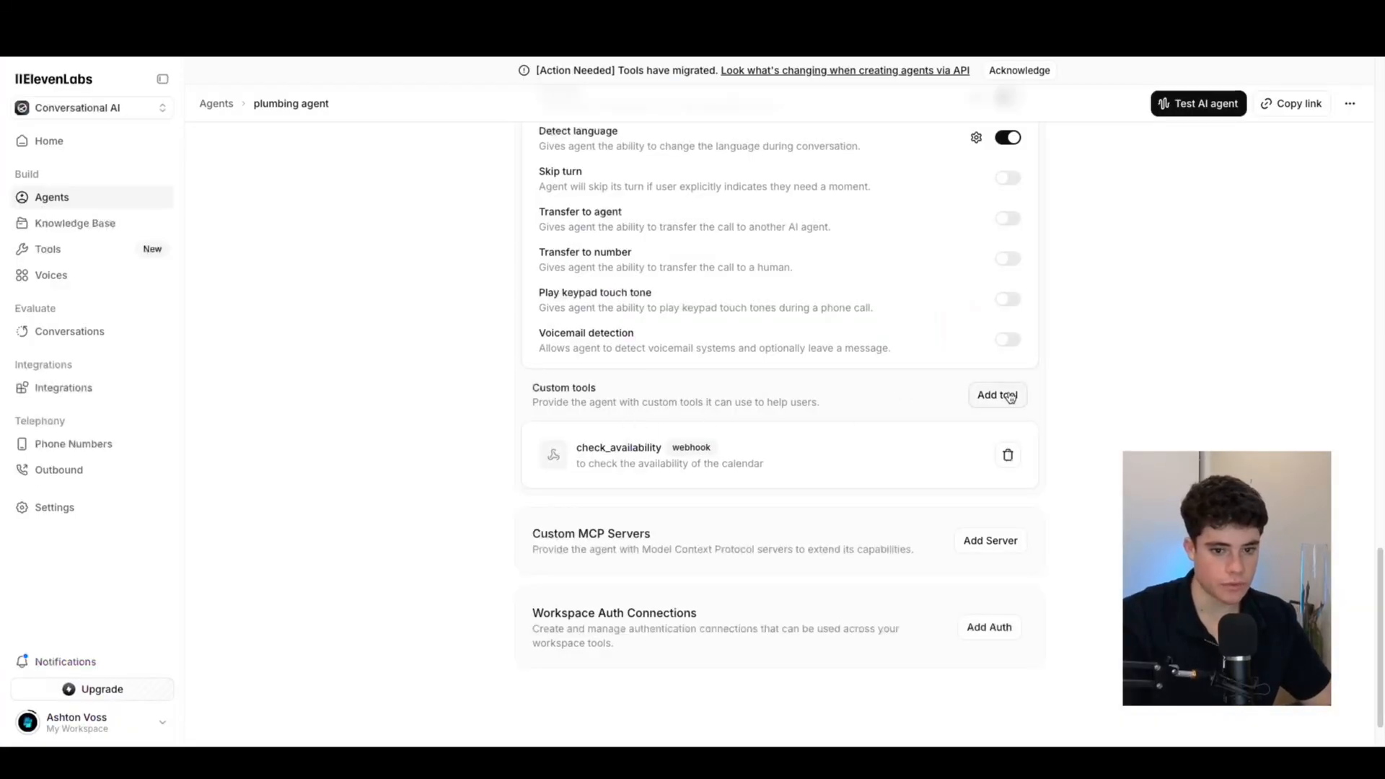
Add the book_appointment tool to the plumbing agent and open its settings
click(981, 393)
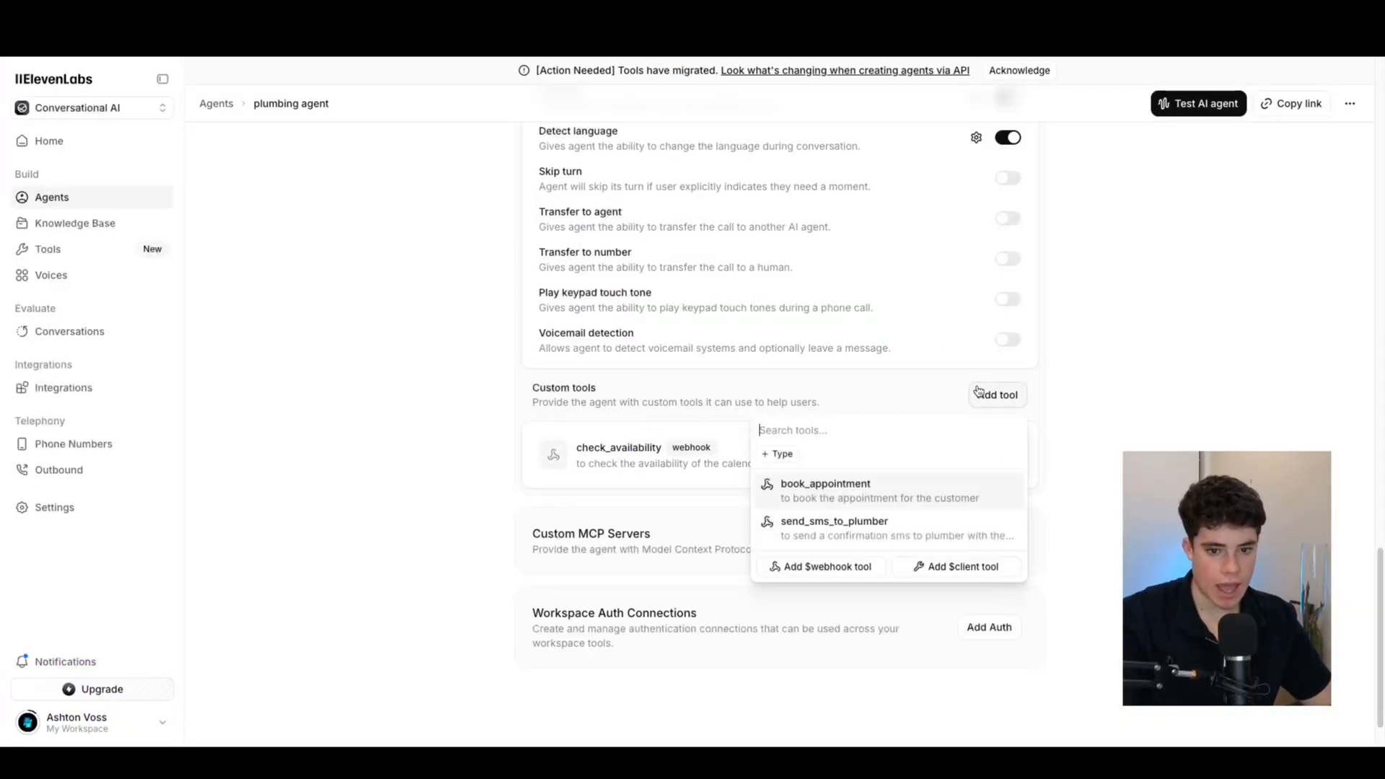
click(843, 492)
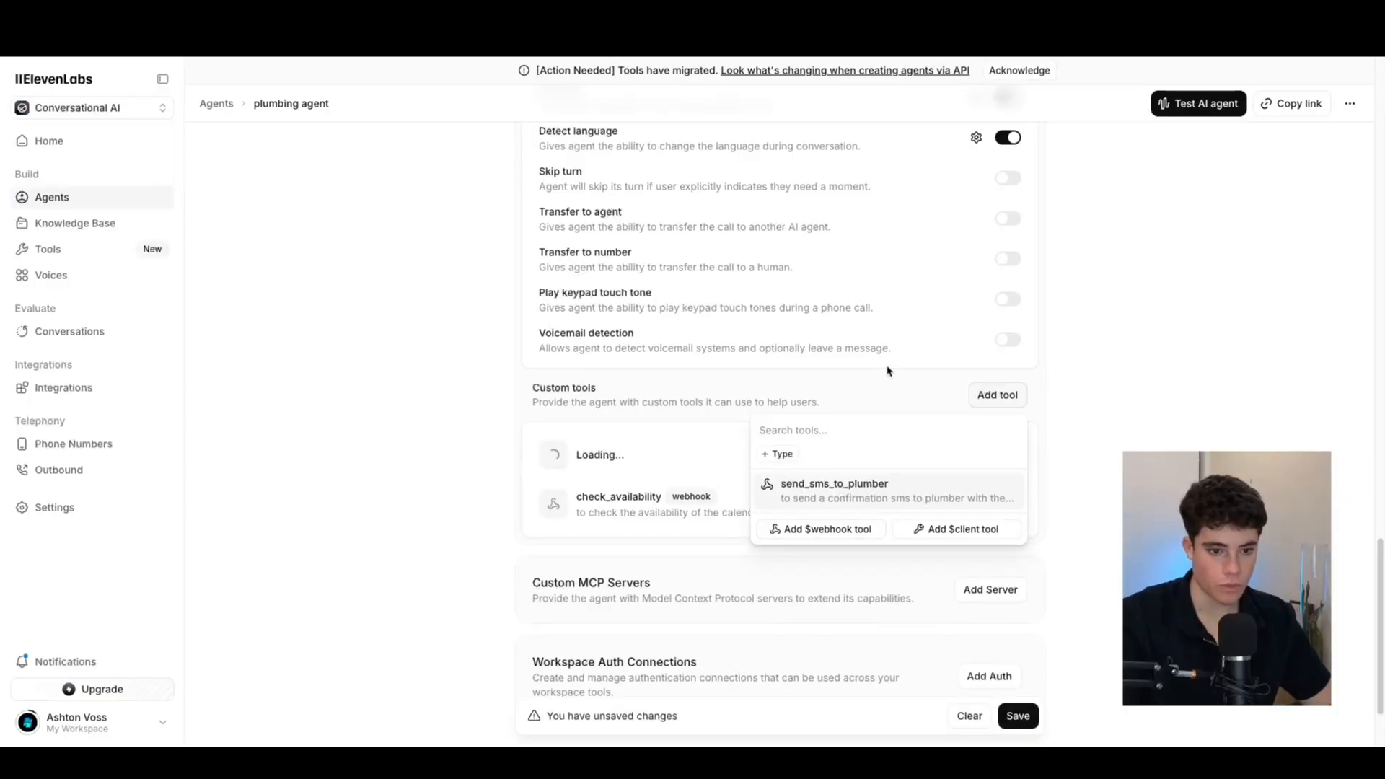
click(609, 449)
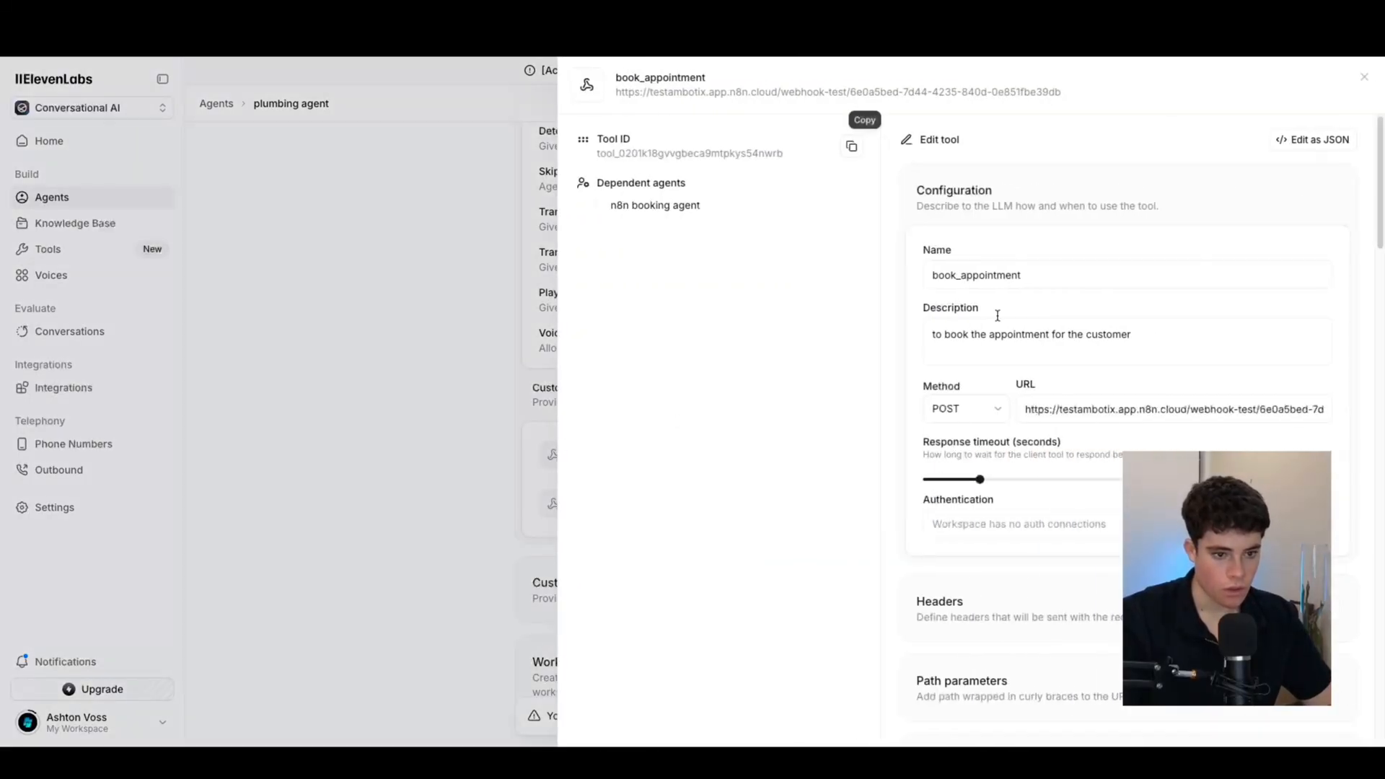
Replace the old n8n webhook URL with the pasted Make.com webhook address
drag(1025, 408, 1333, 403)
key(BackSpace)
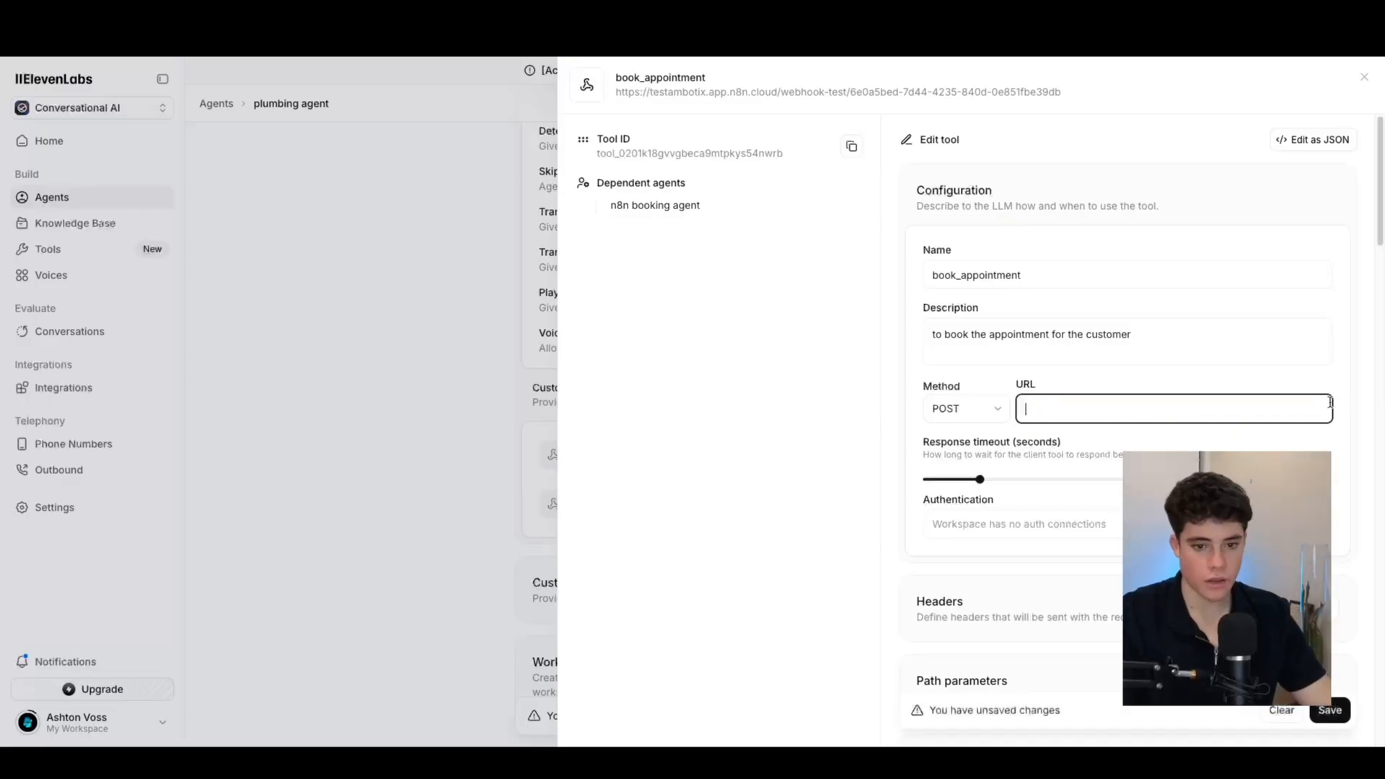
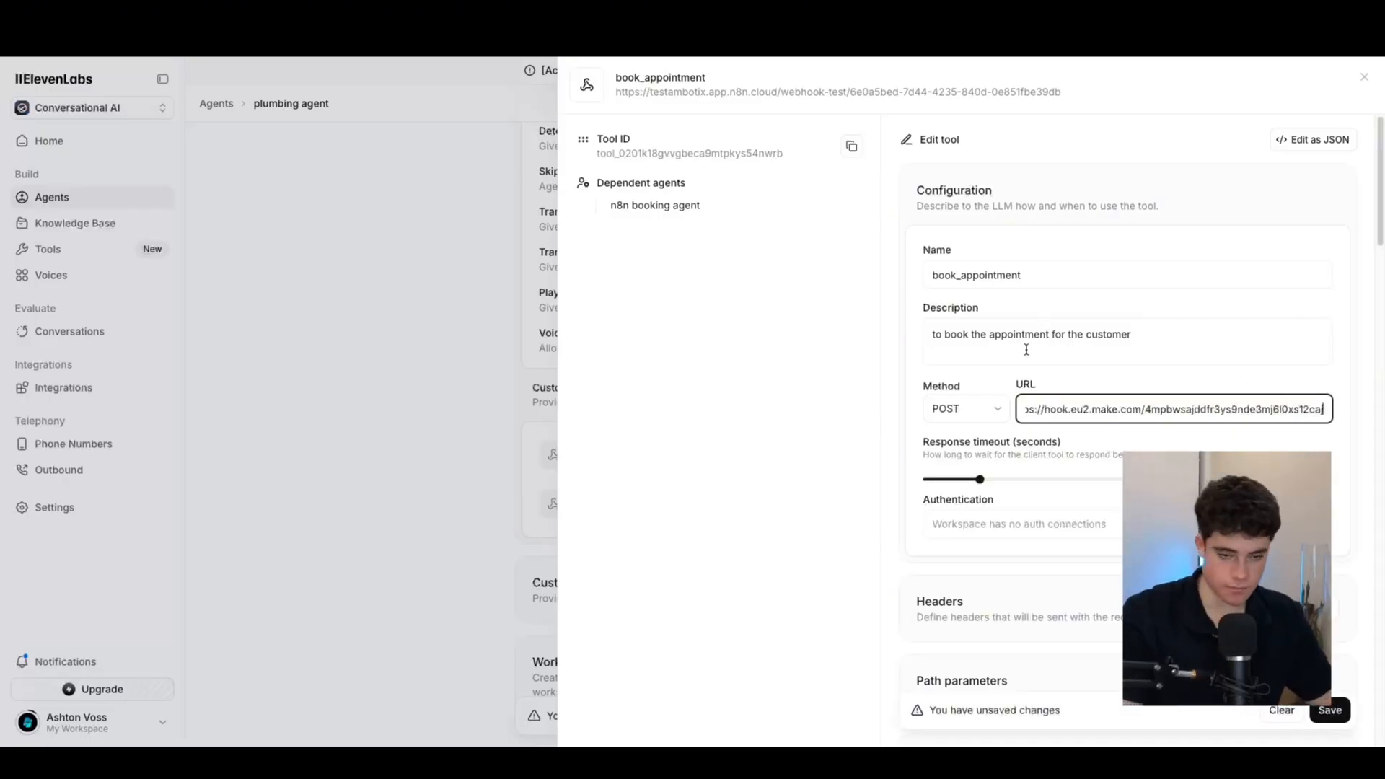
drag(1326, 411, 1107, 411)
click(1107, 410)
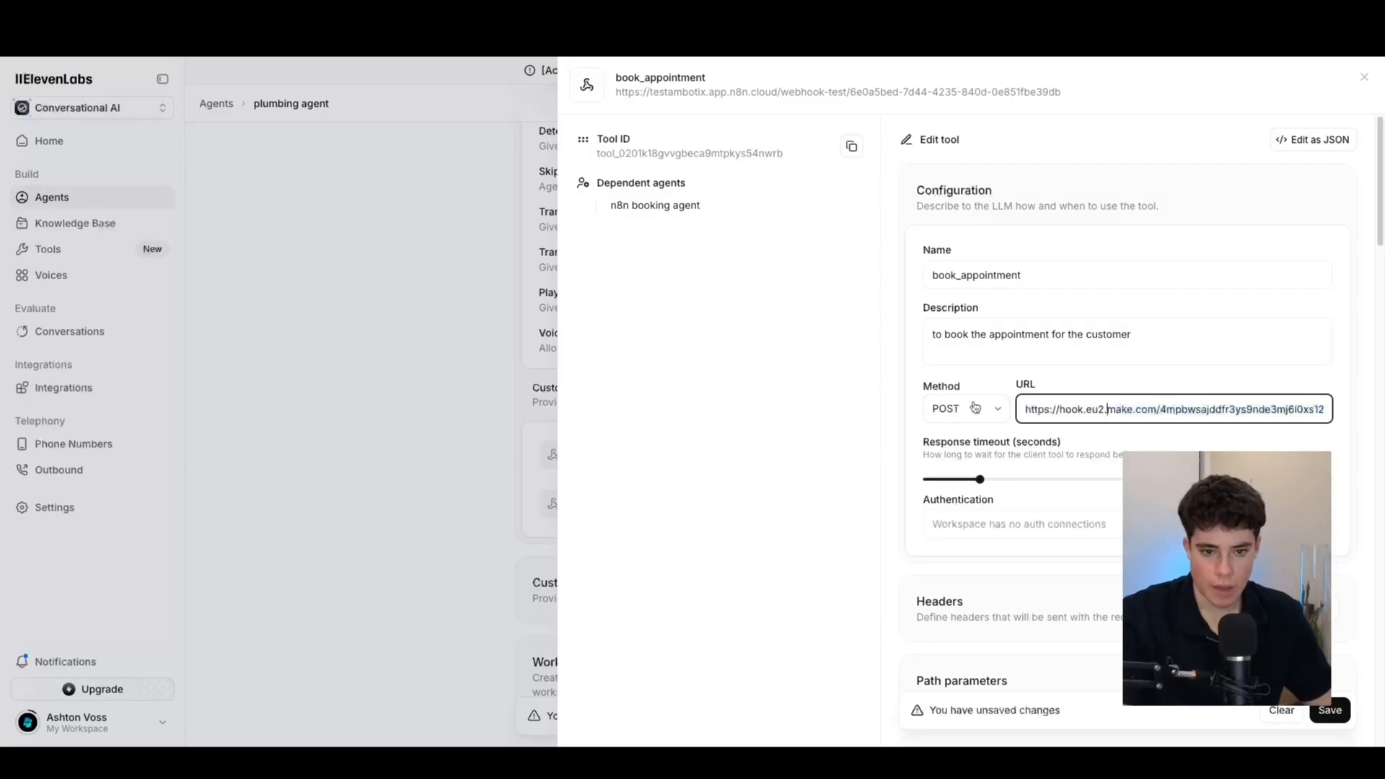
drag(1013, 388, 1053, 408)
click(1110, 384)
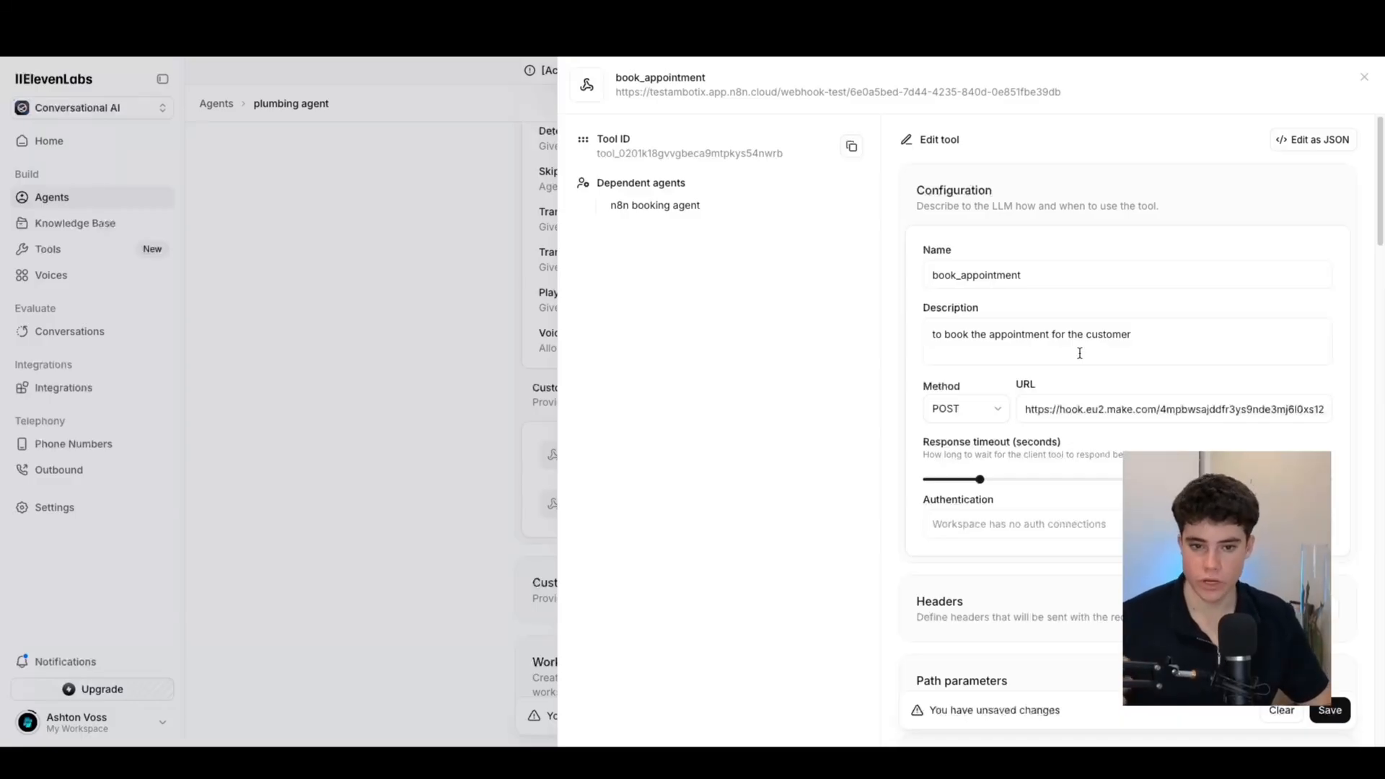
Review the book_appointment body parameters, required number and address, then view the tool as JSON
scroll(1115, 433, down, 7)
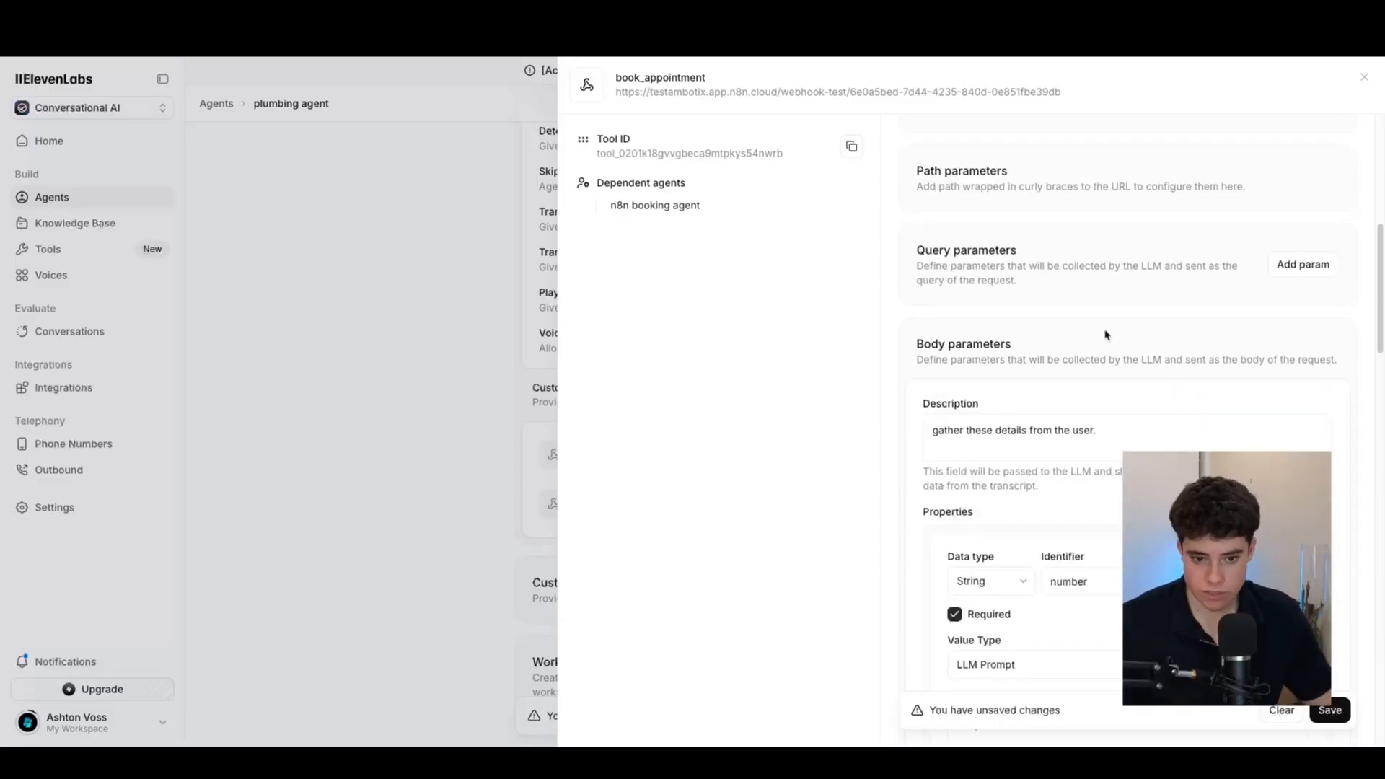
scroll(1053, 409, down, 2)
scroll(1053, 409, down, 3)
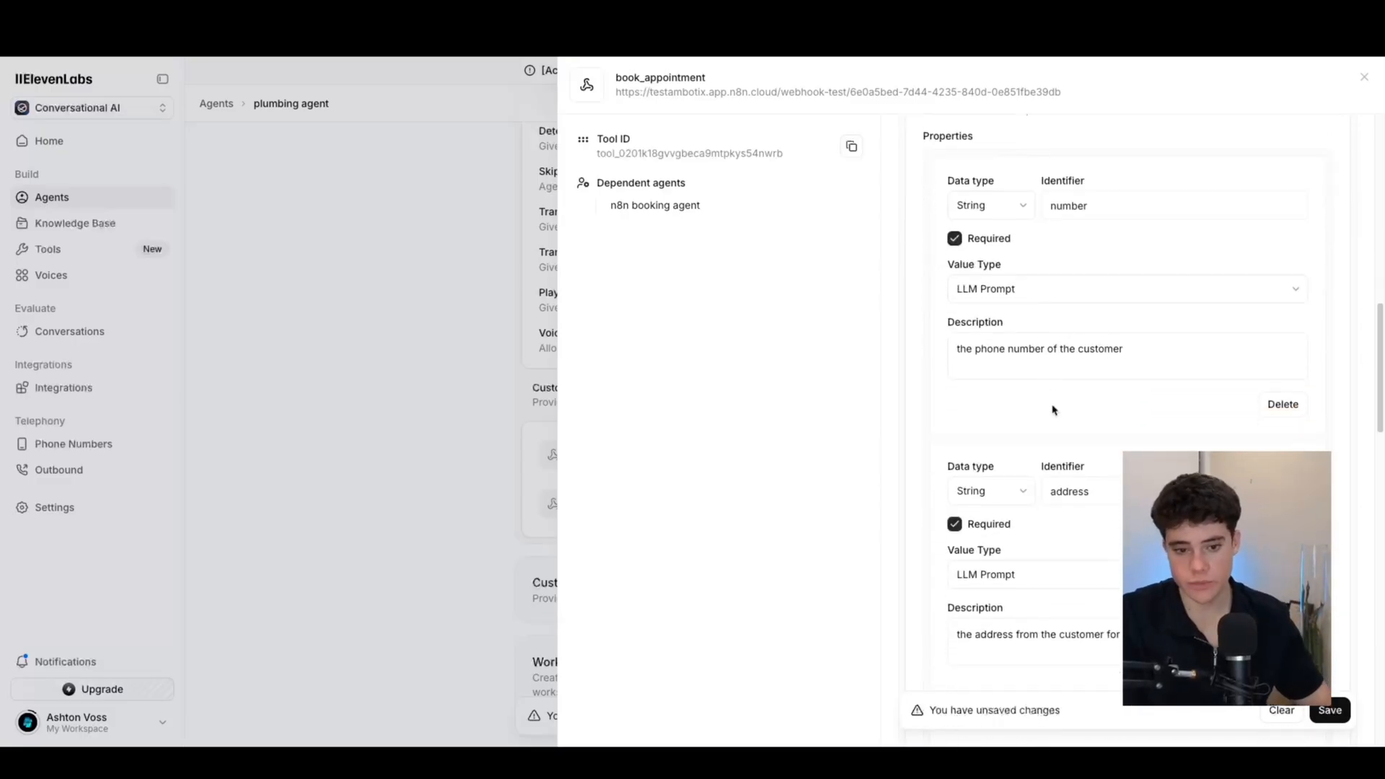
scroll(1052, 409, down, 1)
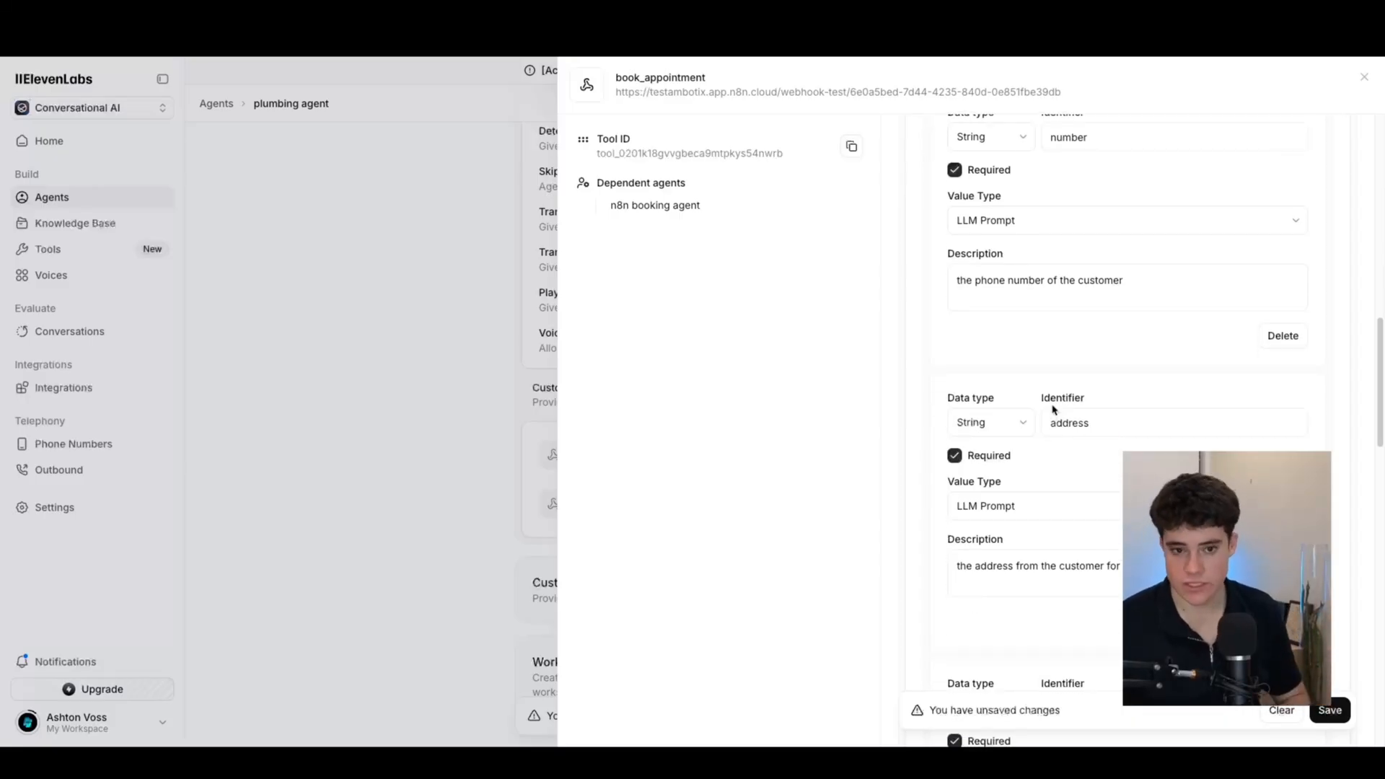
scroll(1053, 410, down, 3)
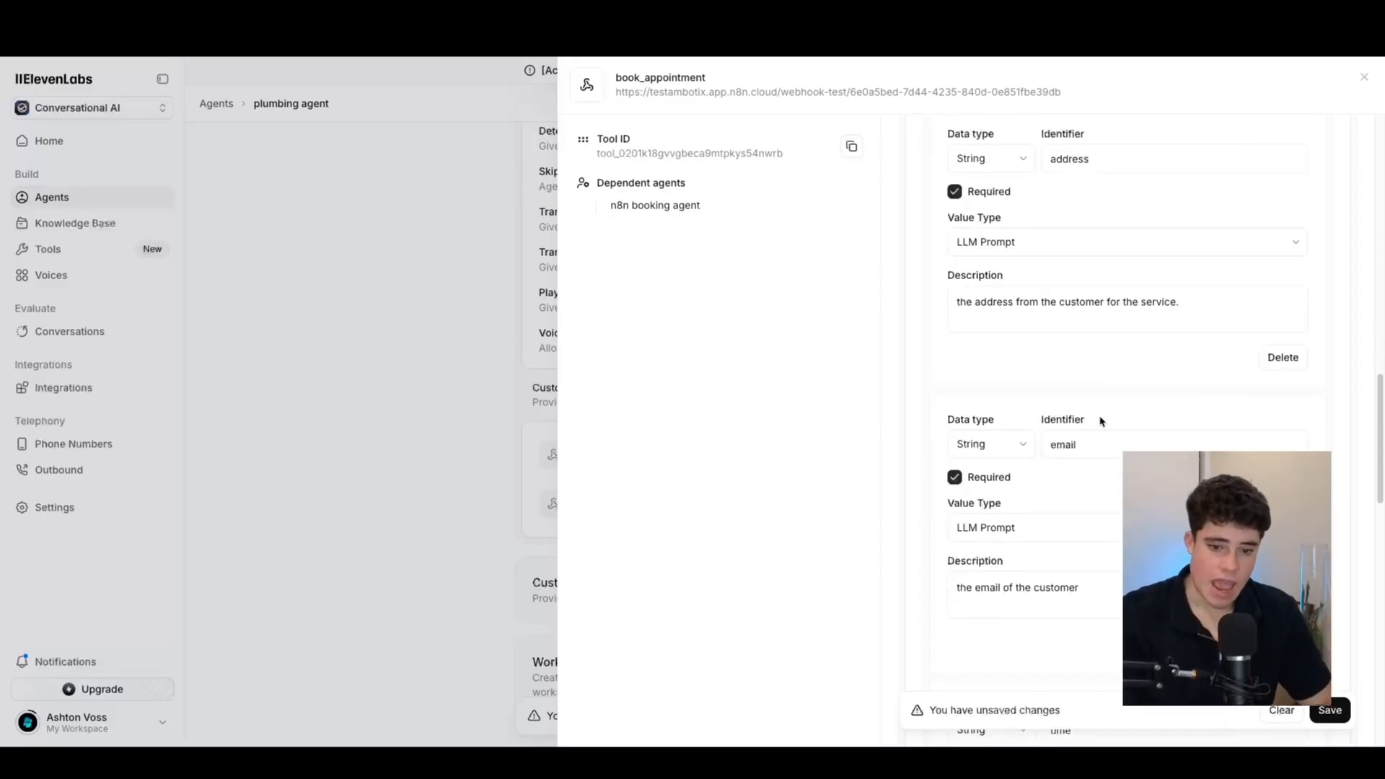
scroll(1128, 411, down, 3)
scroll(1118, 409, down, 4)
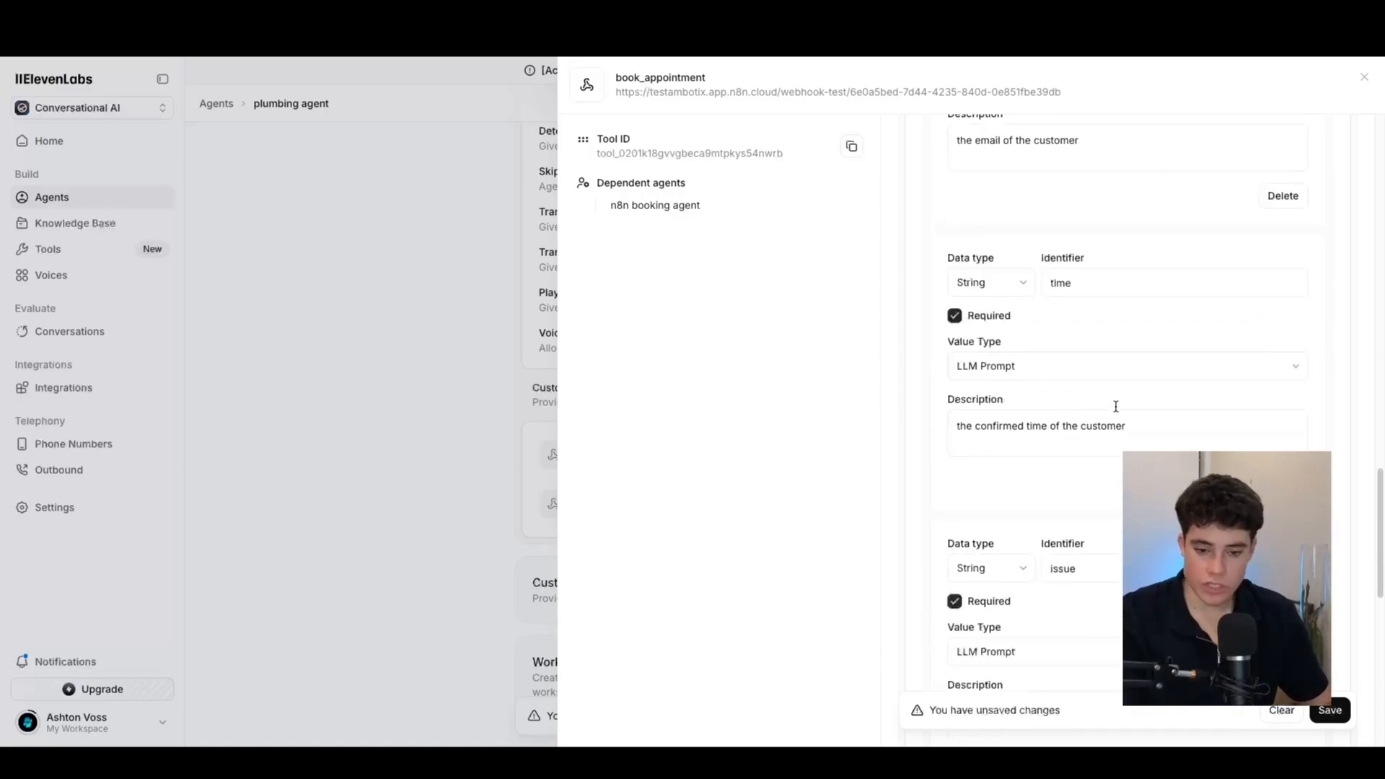
scroll(1116, 408, down, 3)
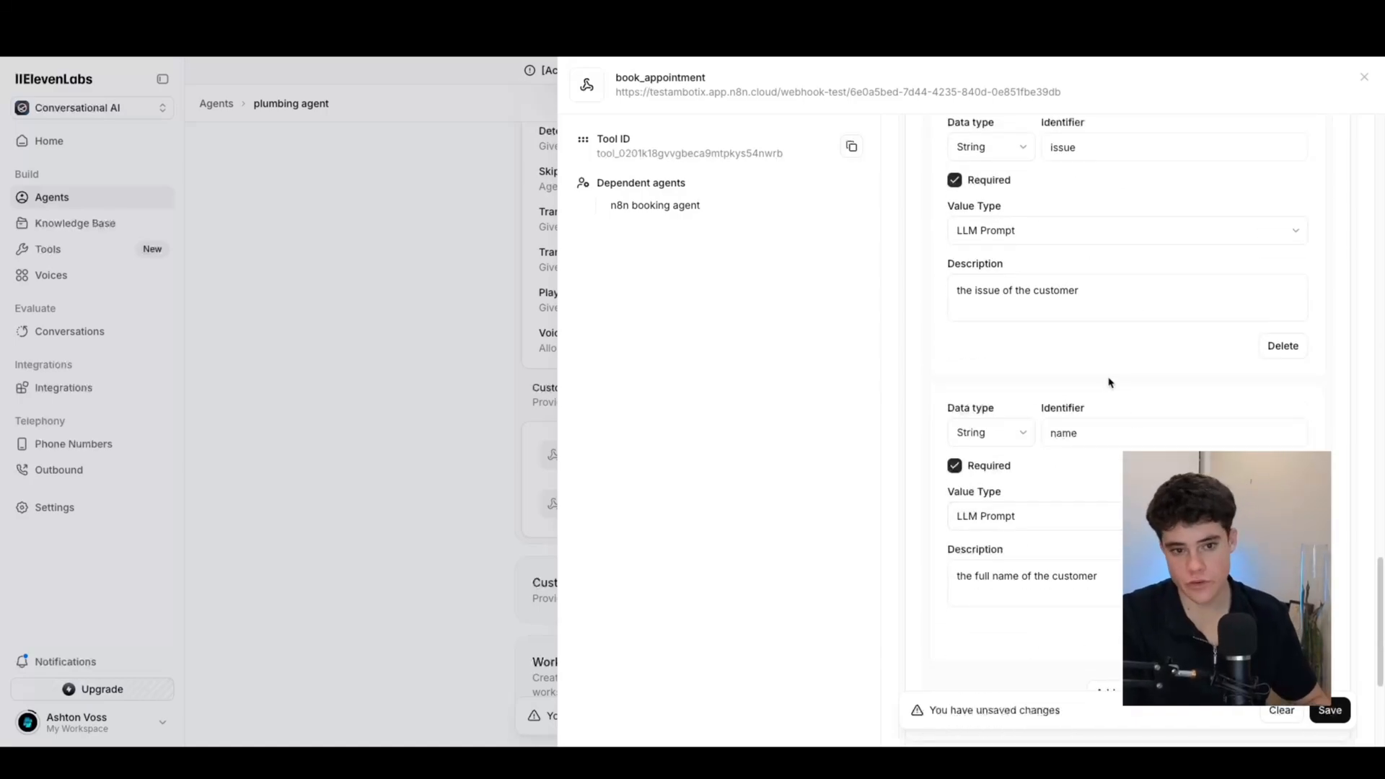
scroll(1040, 337, up, 3)
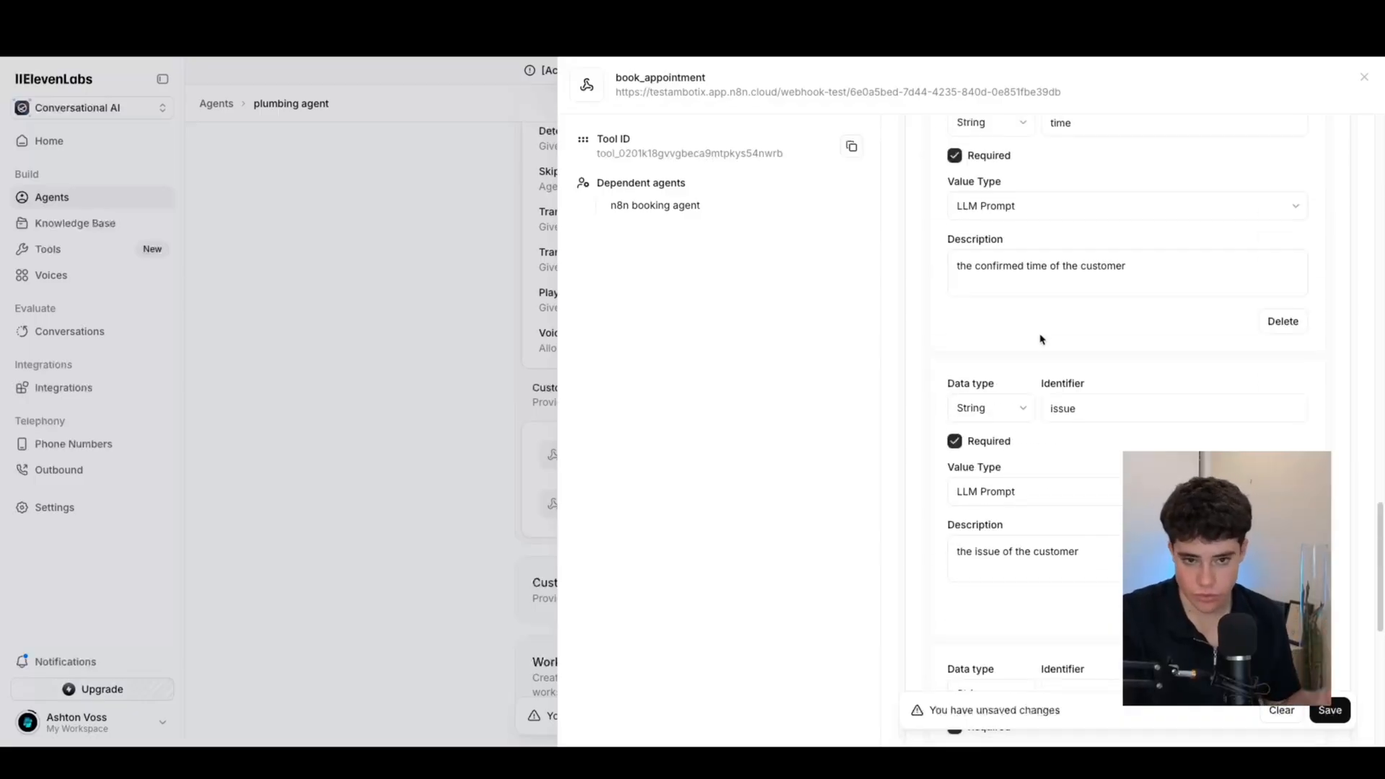
scroll(1039, 340, up, 5)
scroll(1037, 344, up, 4)
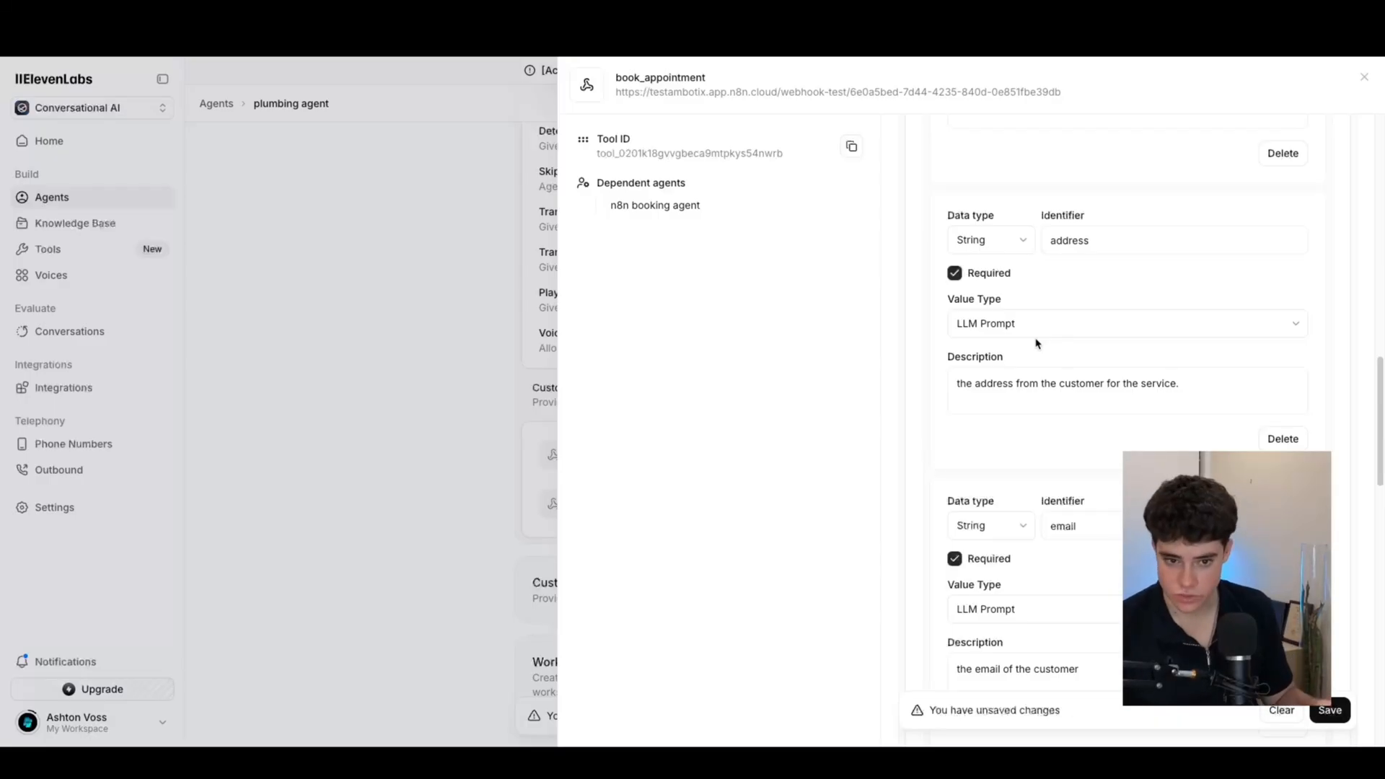
scroll(1032, 332, up, 5)
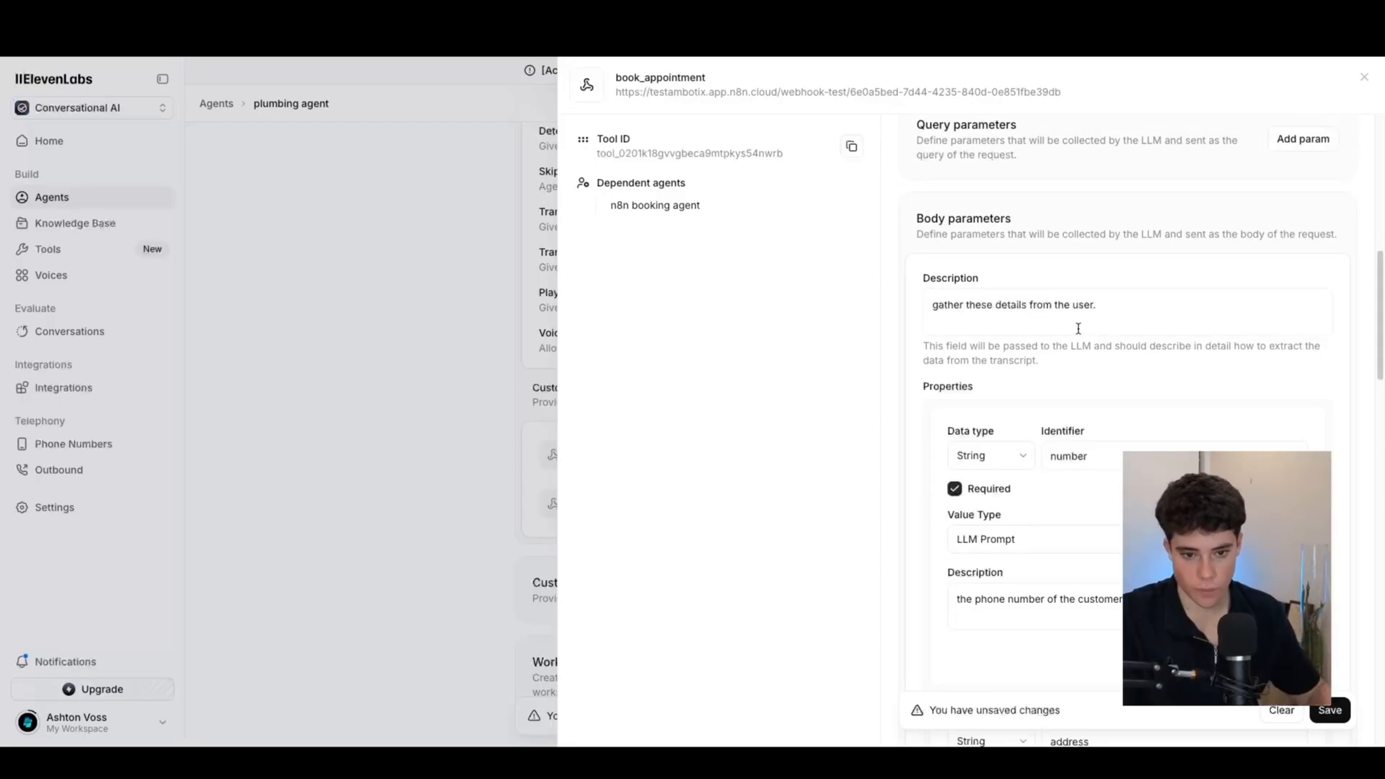
scroll(1078, 331, down, 1)
scroll(1118, 357, down, 6)
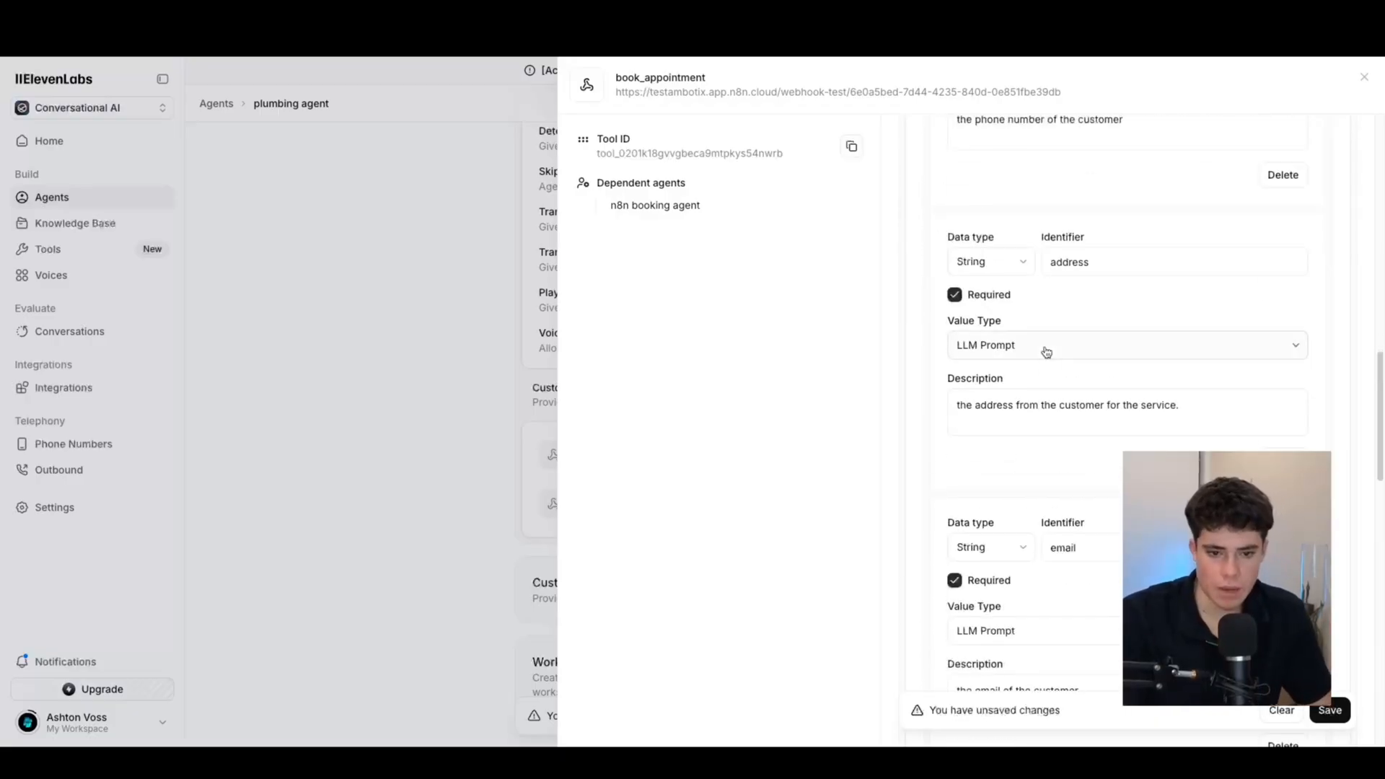
scroll(1082, 371, down, 4)
scroll(1103, 393, up, 7)
scroll(1155, 331, up, 8)
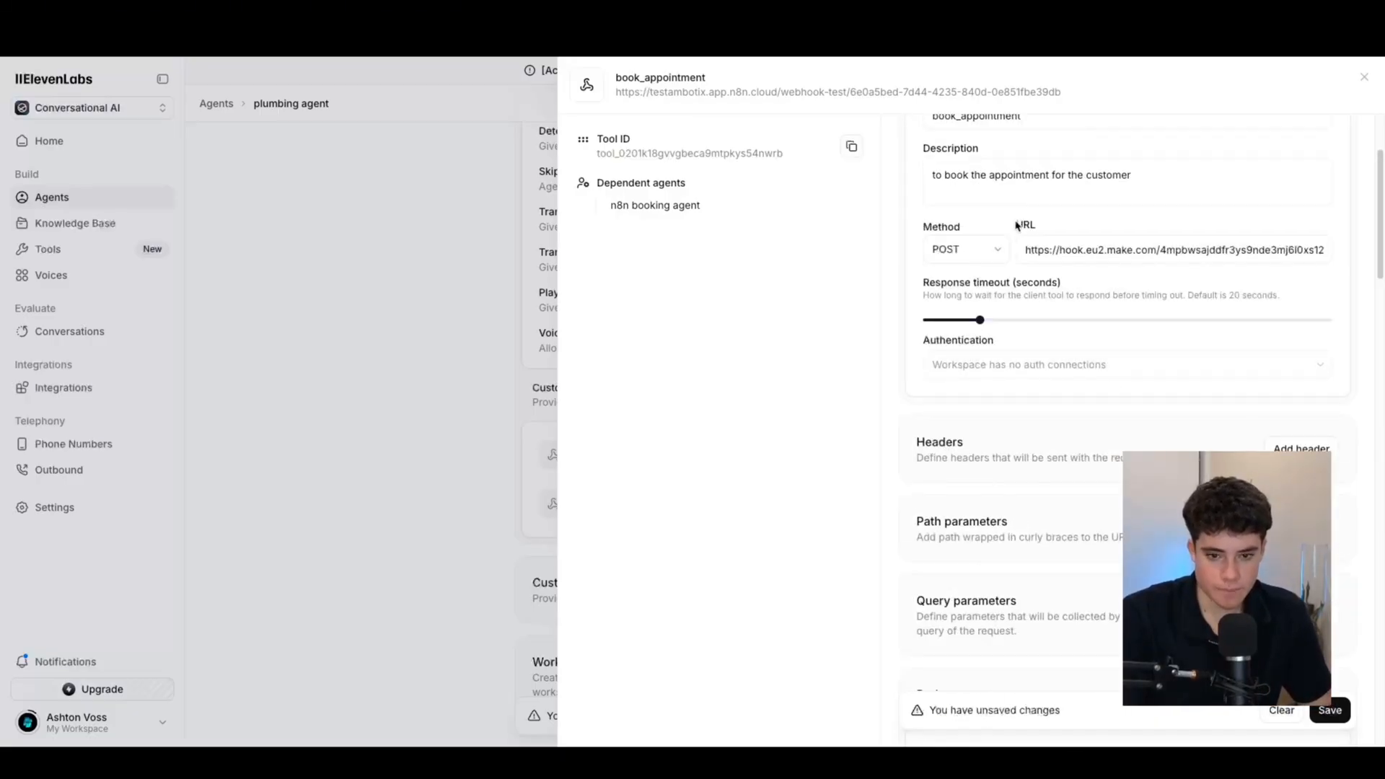
scroll(1040, 222, up, 3)
click(1319, 141)
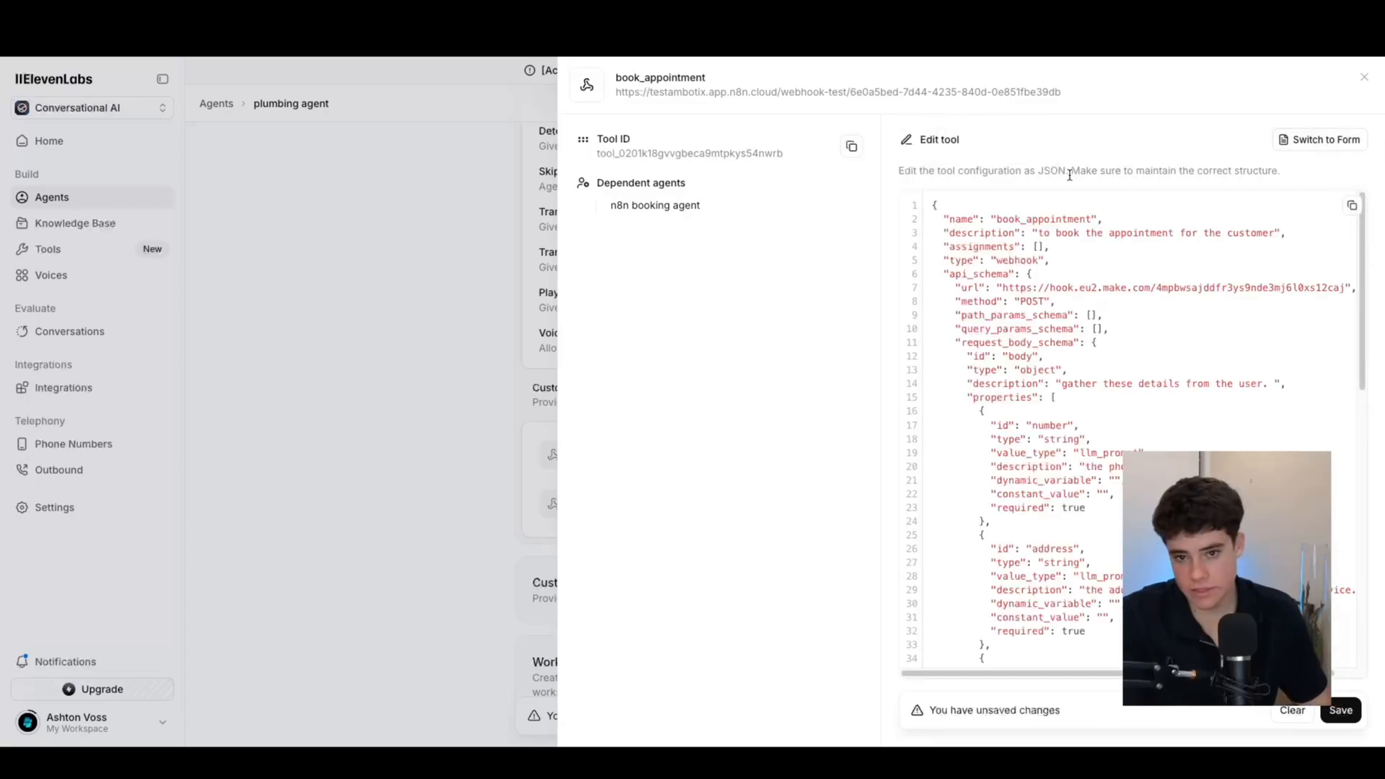
Switch the book_appointment tool back to form view and scroll to the bottom
click(1331, 141)
scroll(1038, 358, down, 15)
scroll(1050, 409, down, 2)
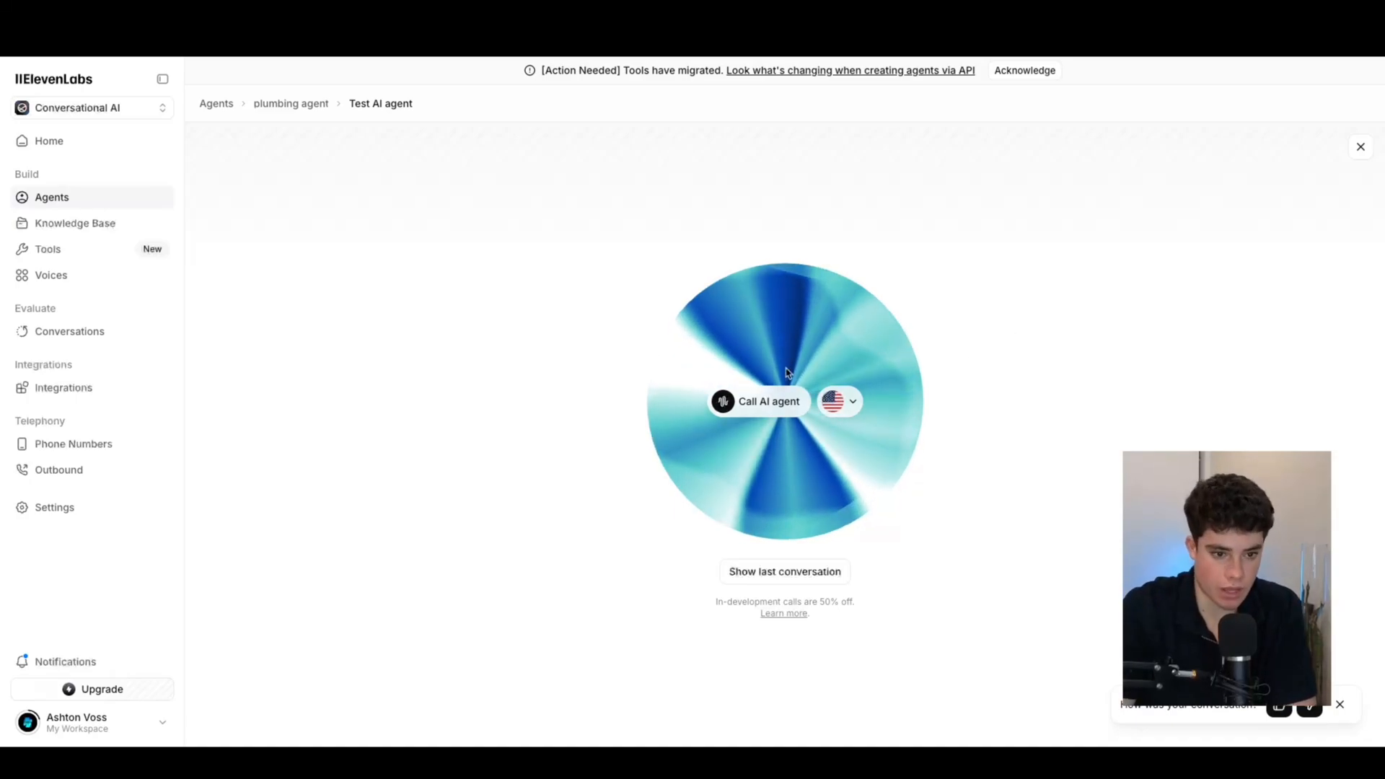
Start a test call with the plumbing agent via 'Call AI agent'
click(722, 403)
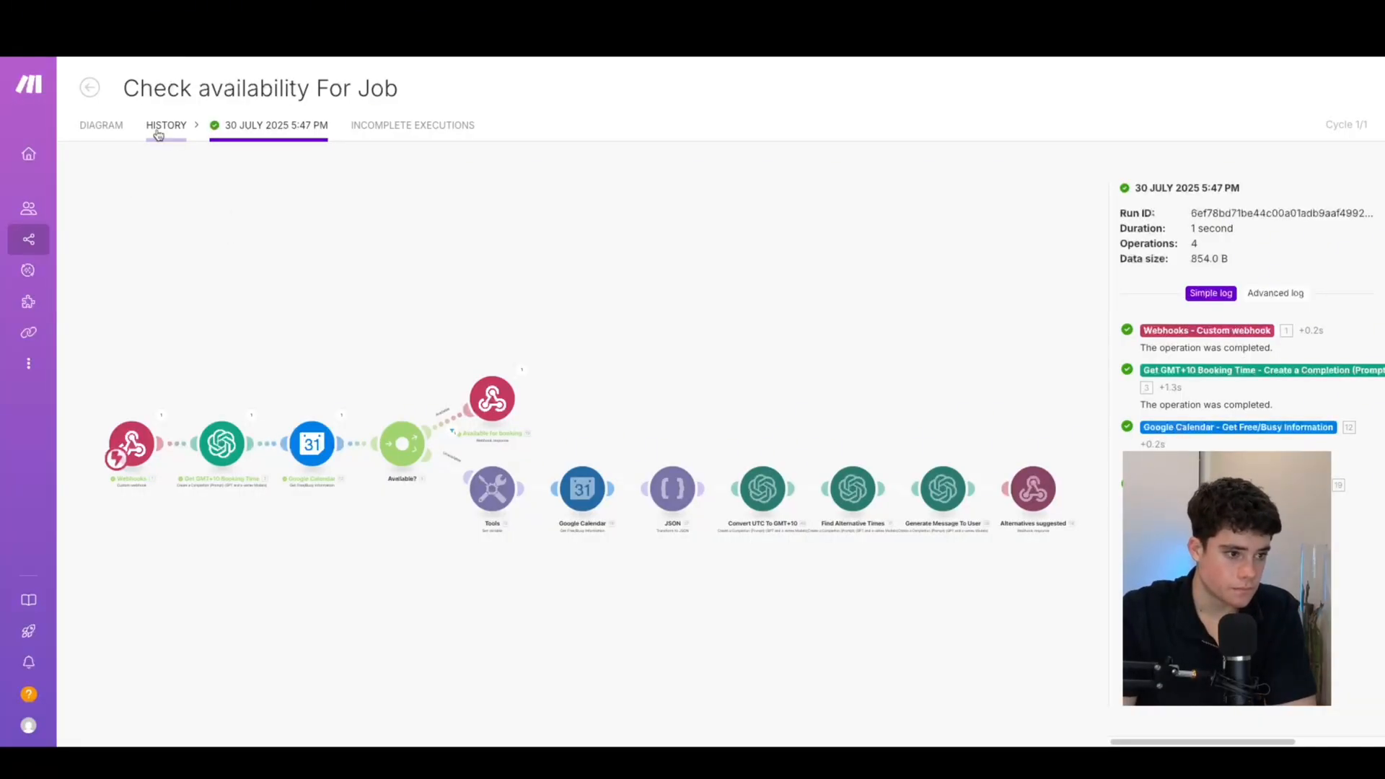
Edit the Check availability For Job scenario from its diagram and run it once for webhook data
click(118, 133)
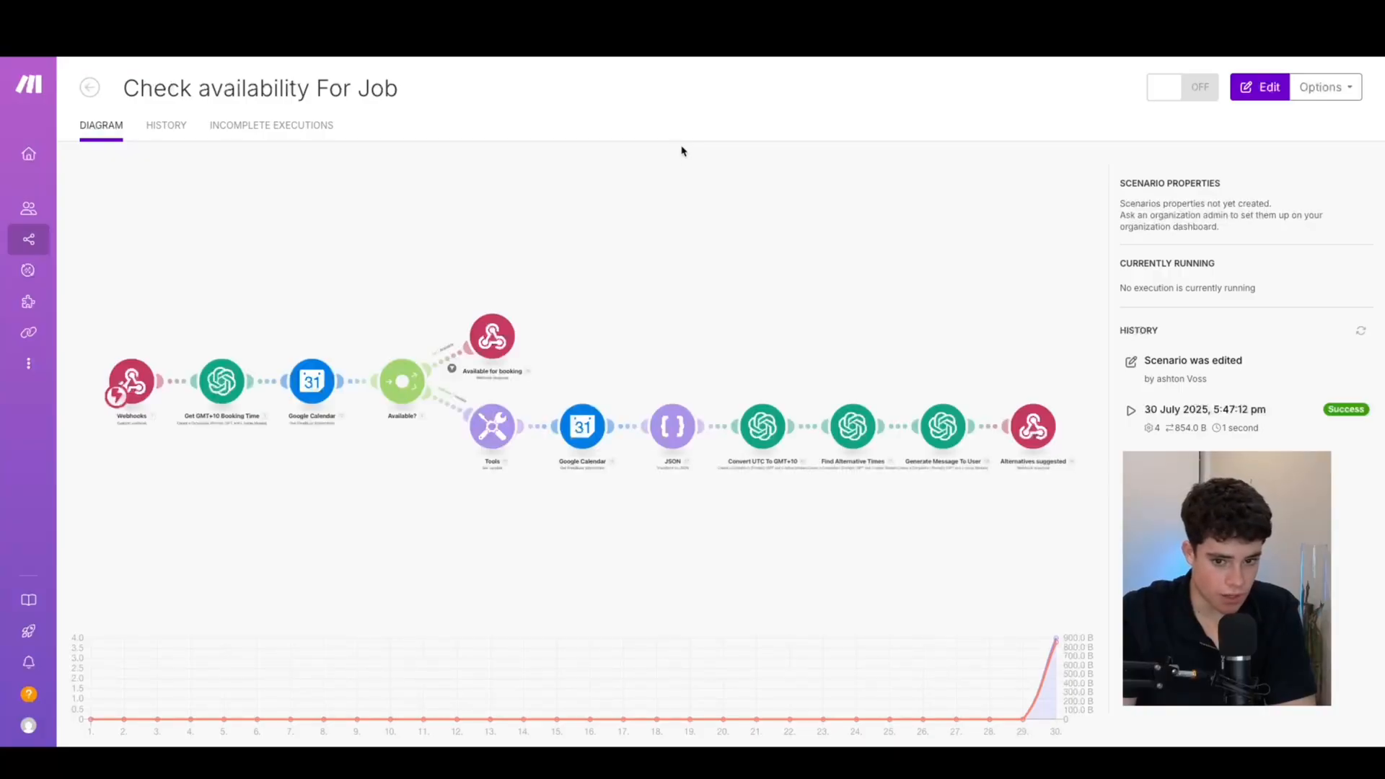
click(244, 526)
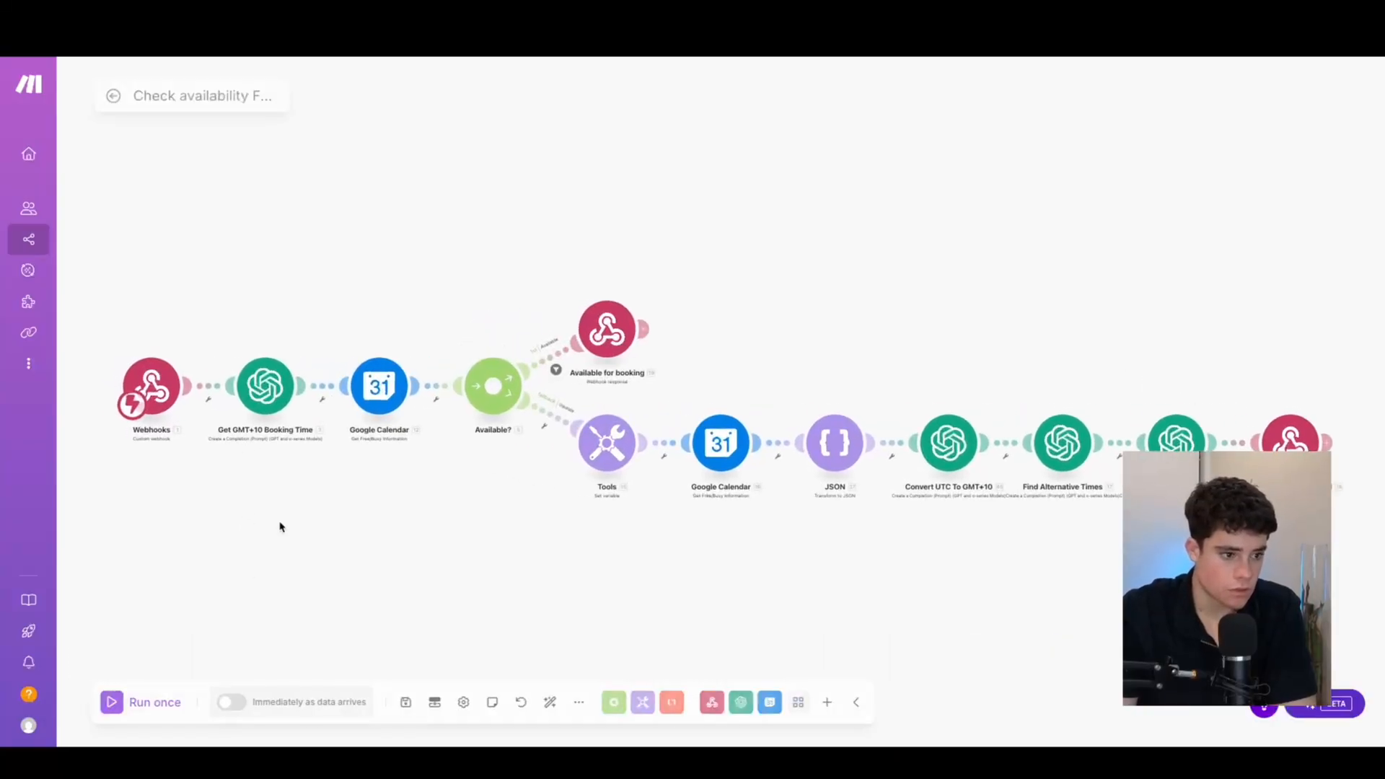
click(107, 701)
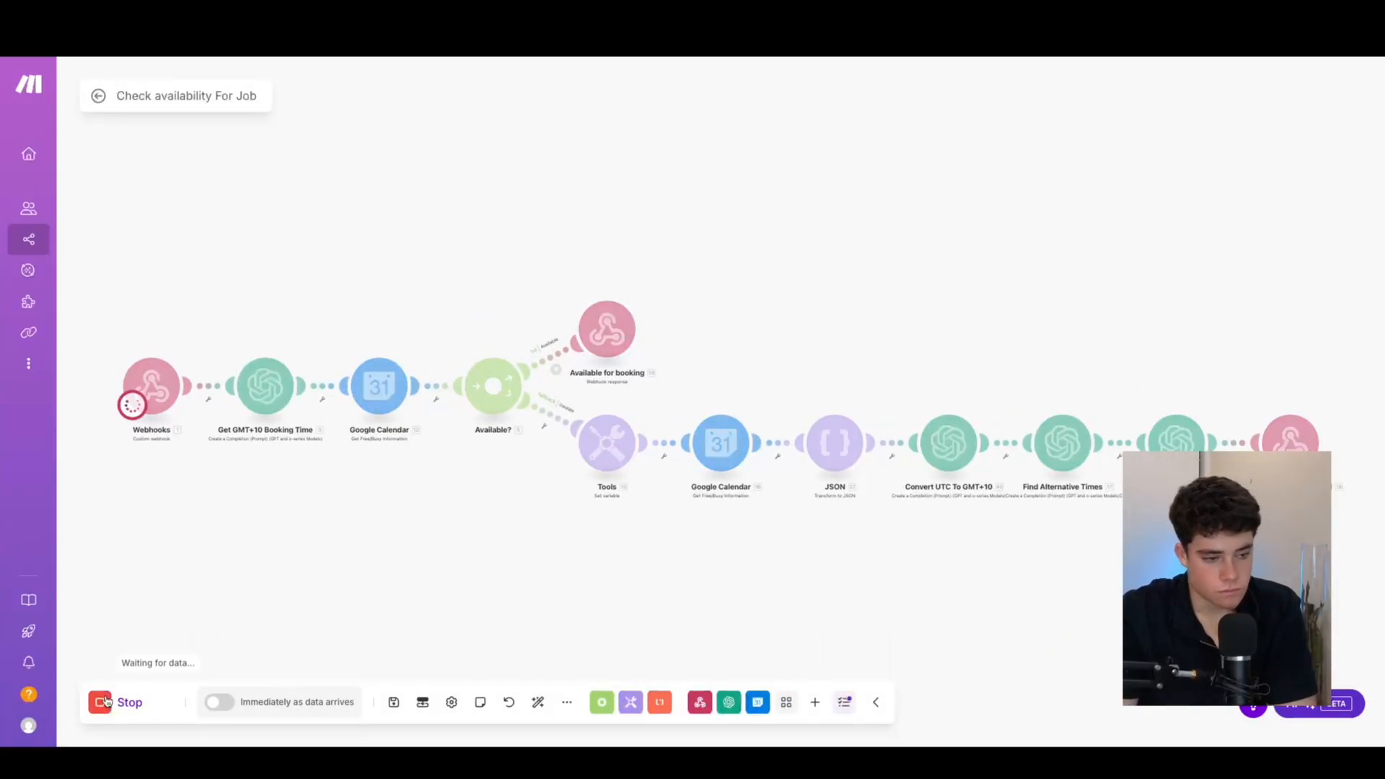
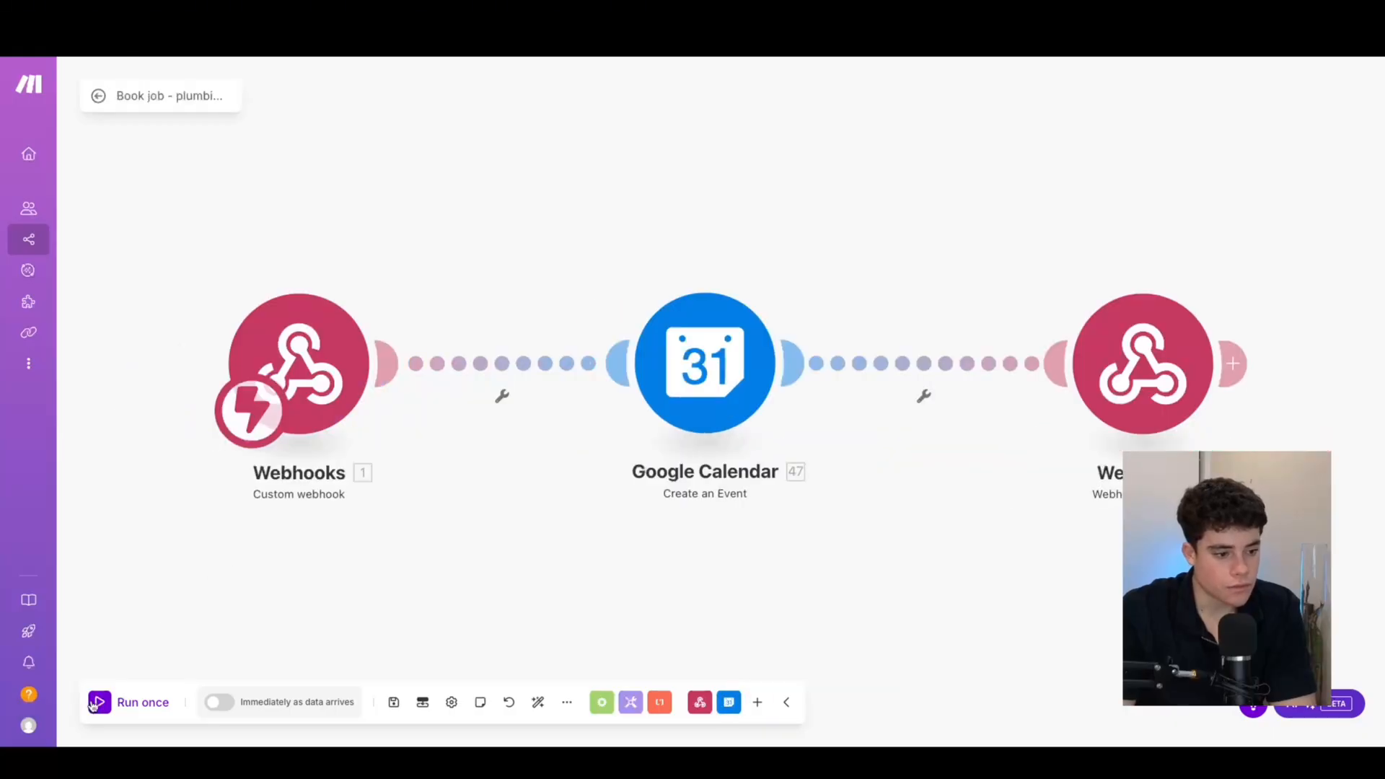
Run the job-booking scenario once, check the Google Calendar step's output, then view the calendar
click(95, 704)
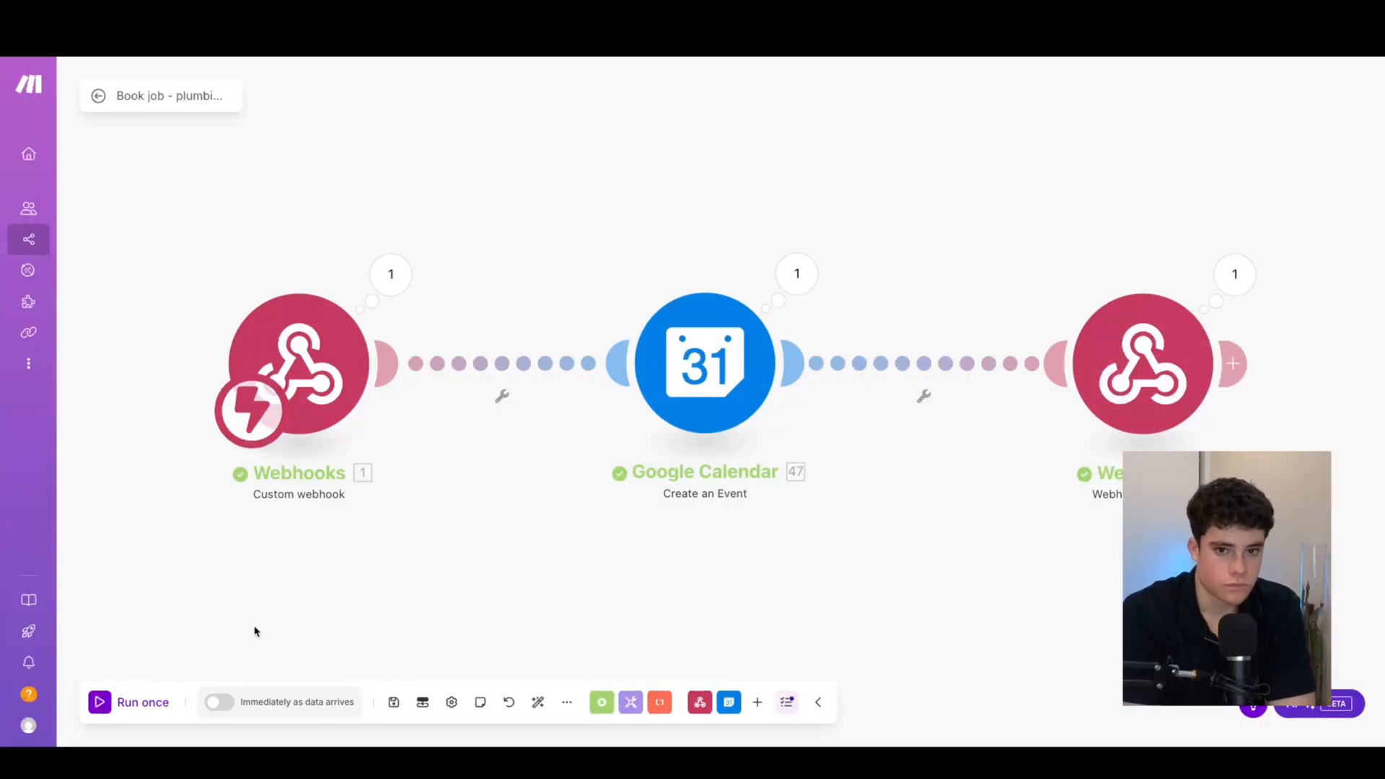
click(797, 273)
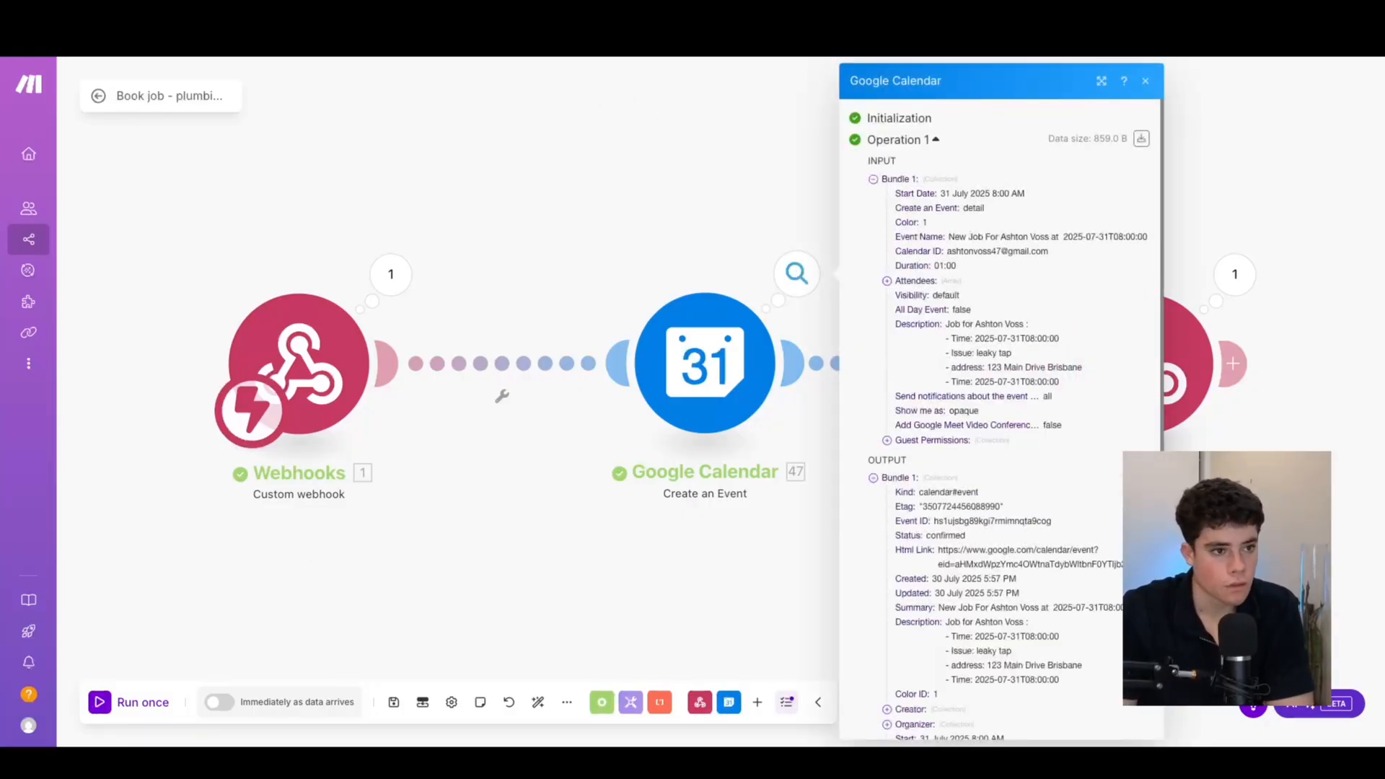
click(425, 36)
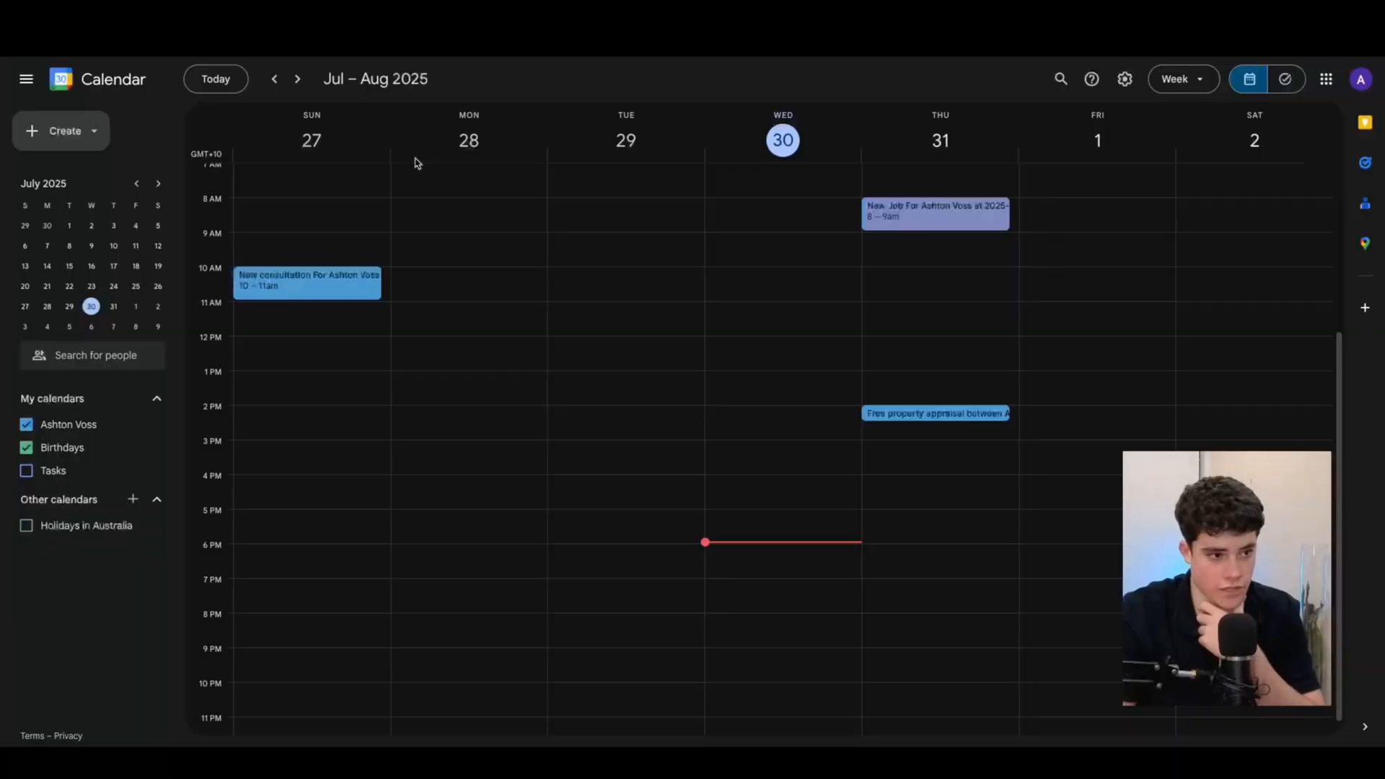
Open the Thursday 31 July 8–9 AM job event and highlight its title and leaky tap line
click(894, 216)
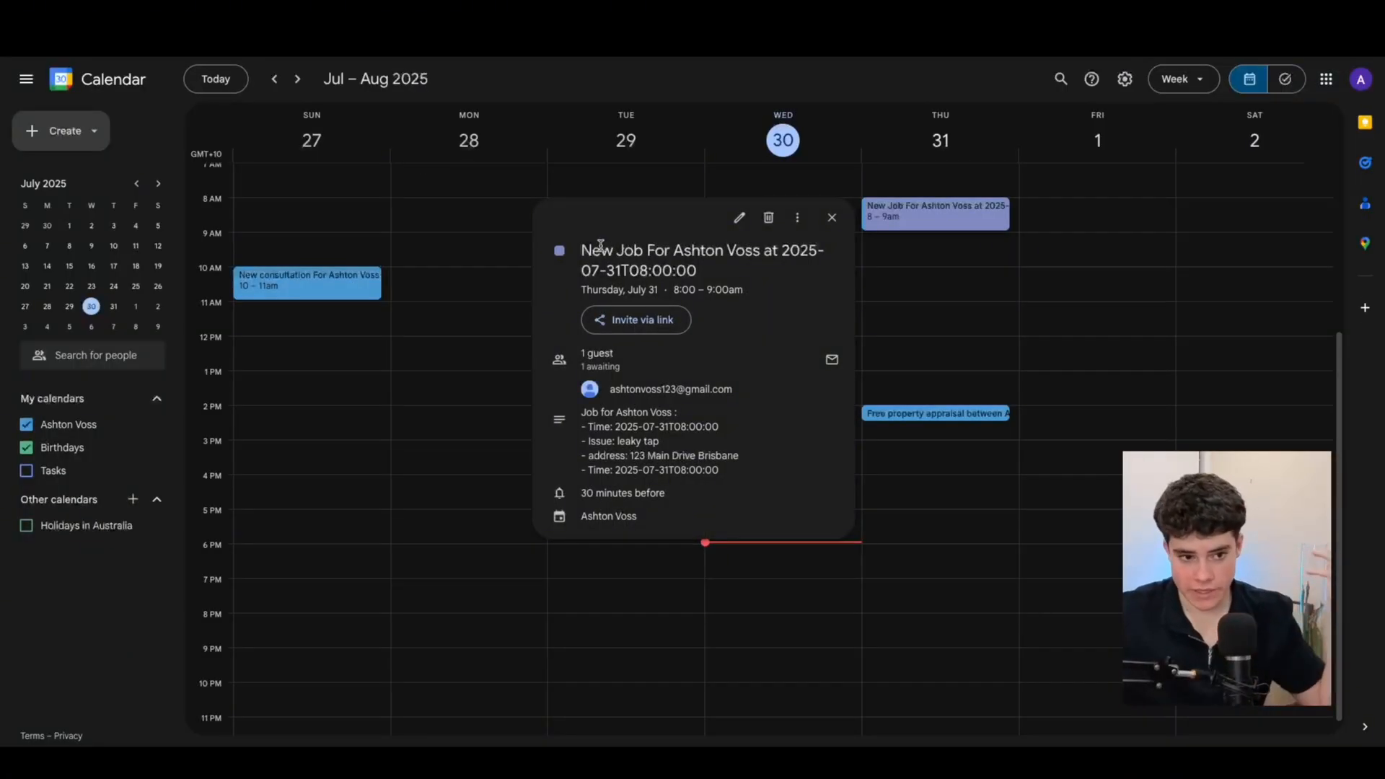
drag(593, 247, 672, 270)
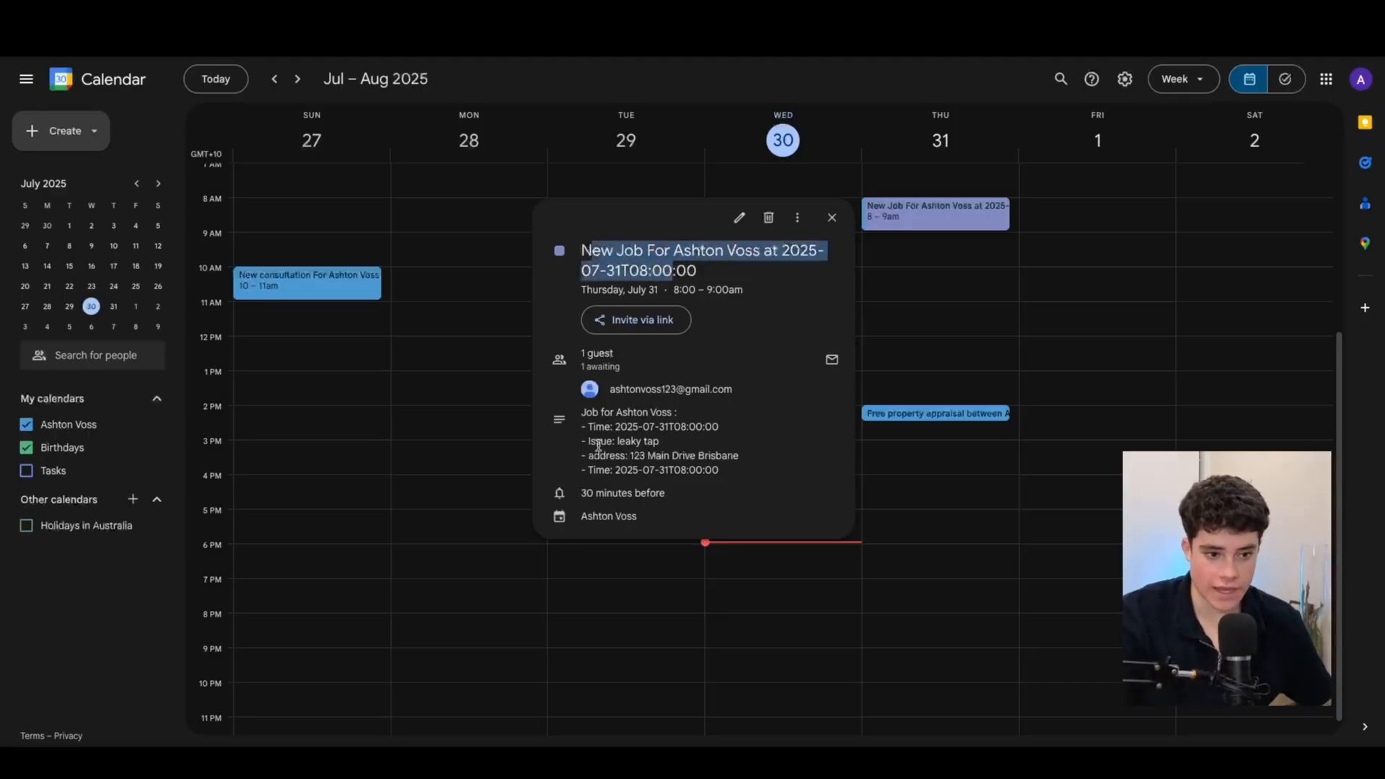
drag(588, 427, 701, 427)
click(760, 464)
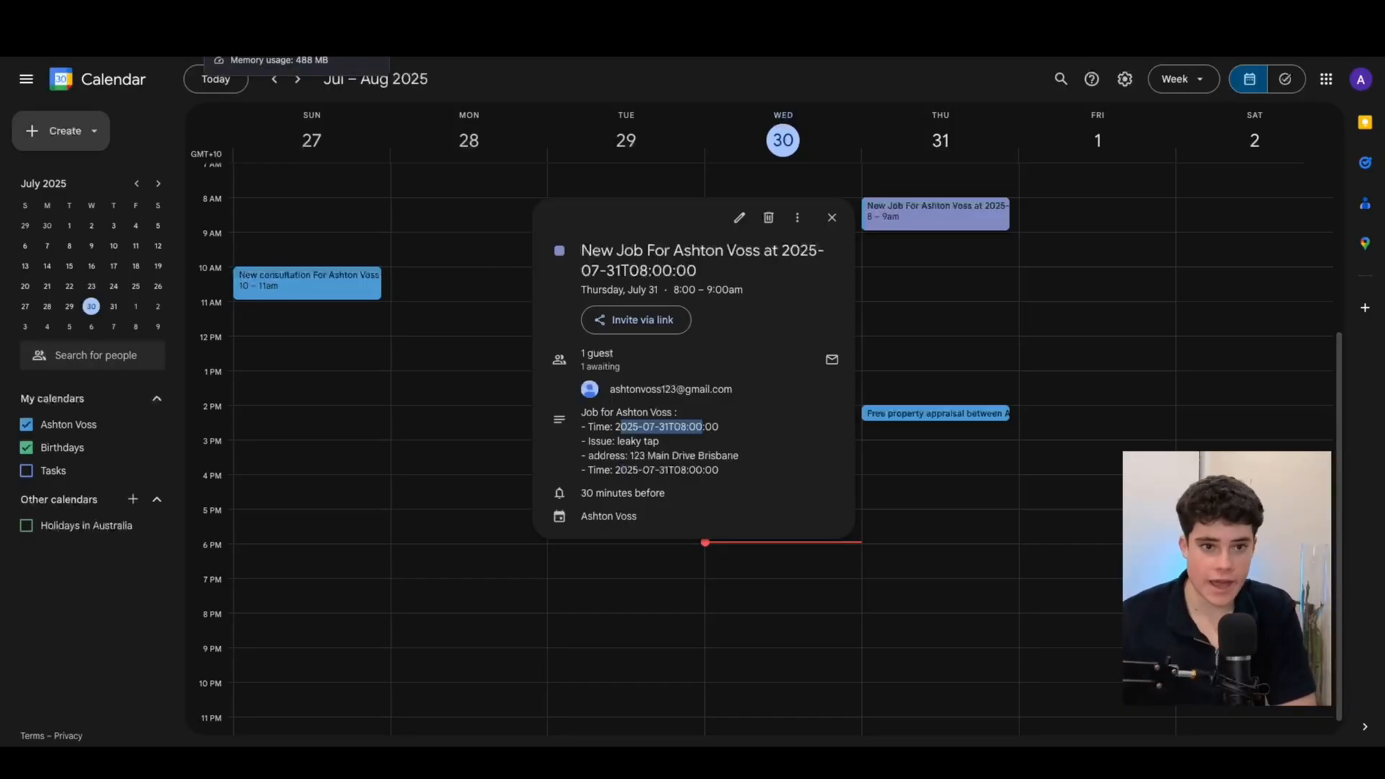
click(289, 29)
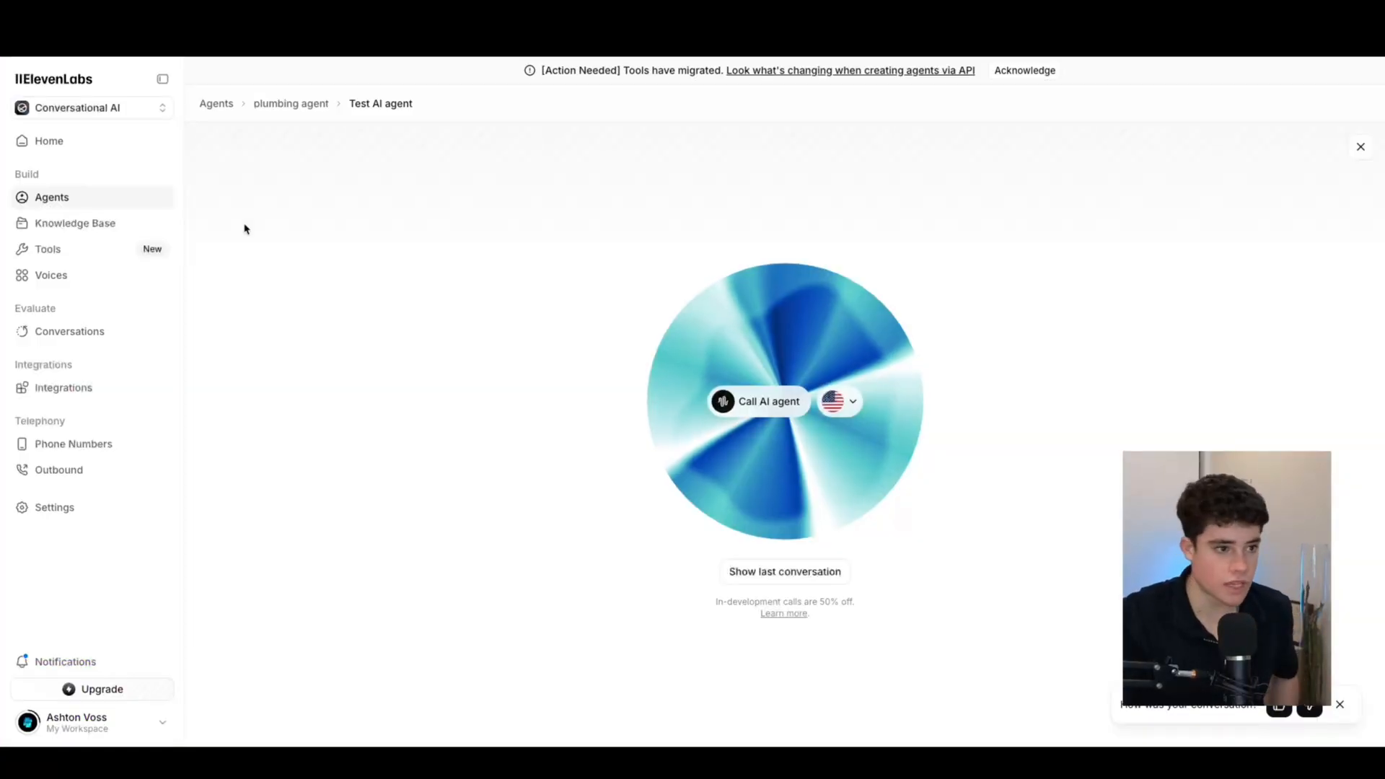
Review the book_appointment tool's webhook URL and body parameters, then open check_availability
click(298, 107)
scroll(578, 368, down, 20)
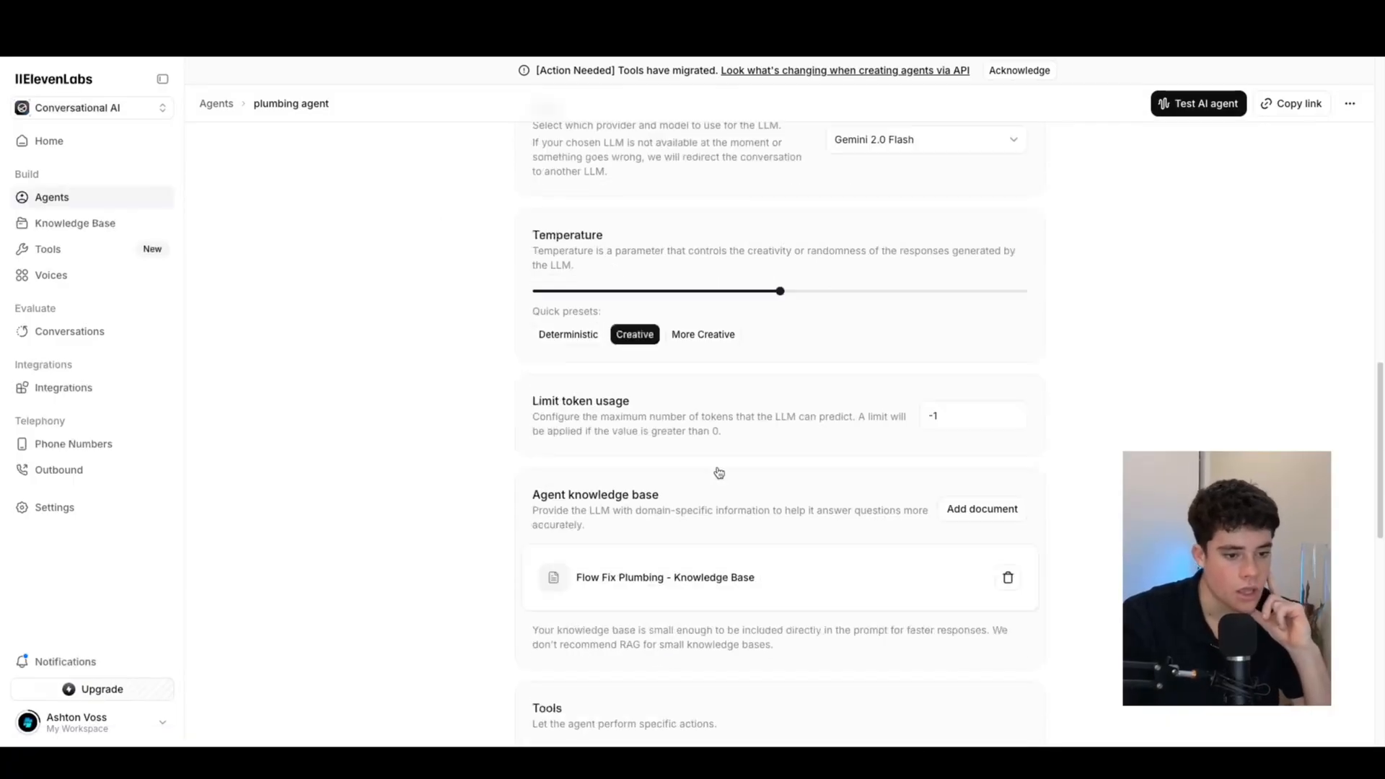
scroll(772, 415, up, 7)
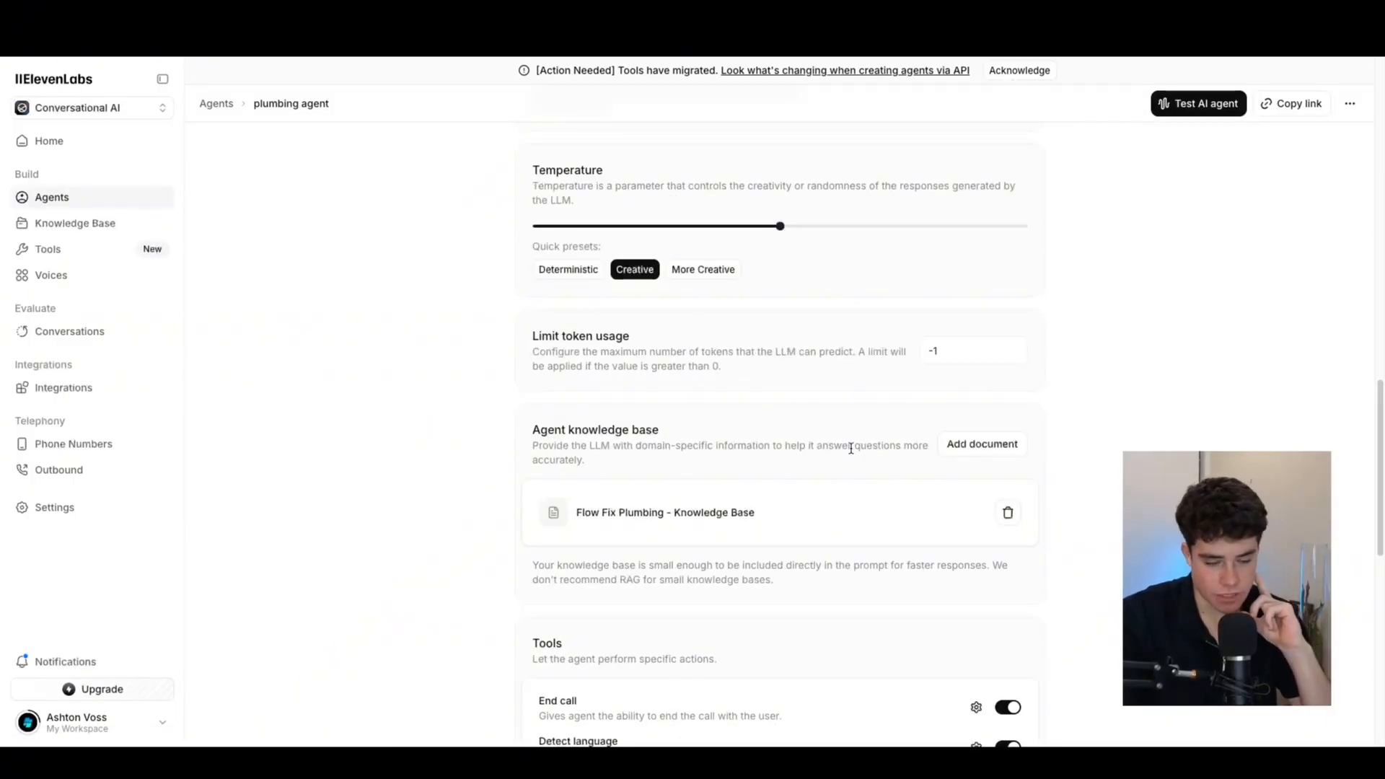
scroll(816, 469, down, 7)
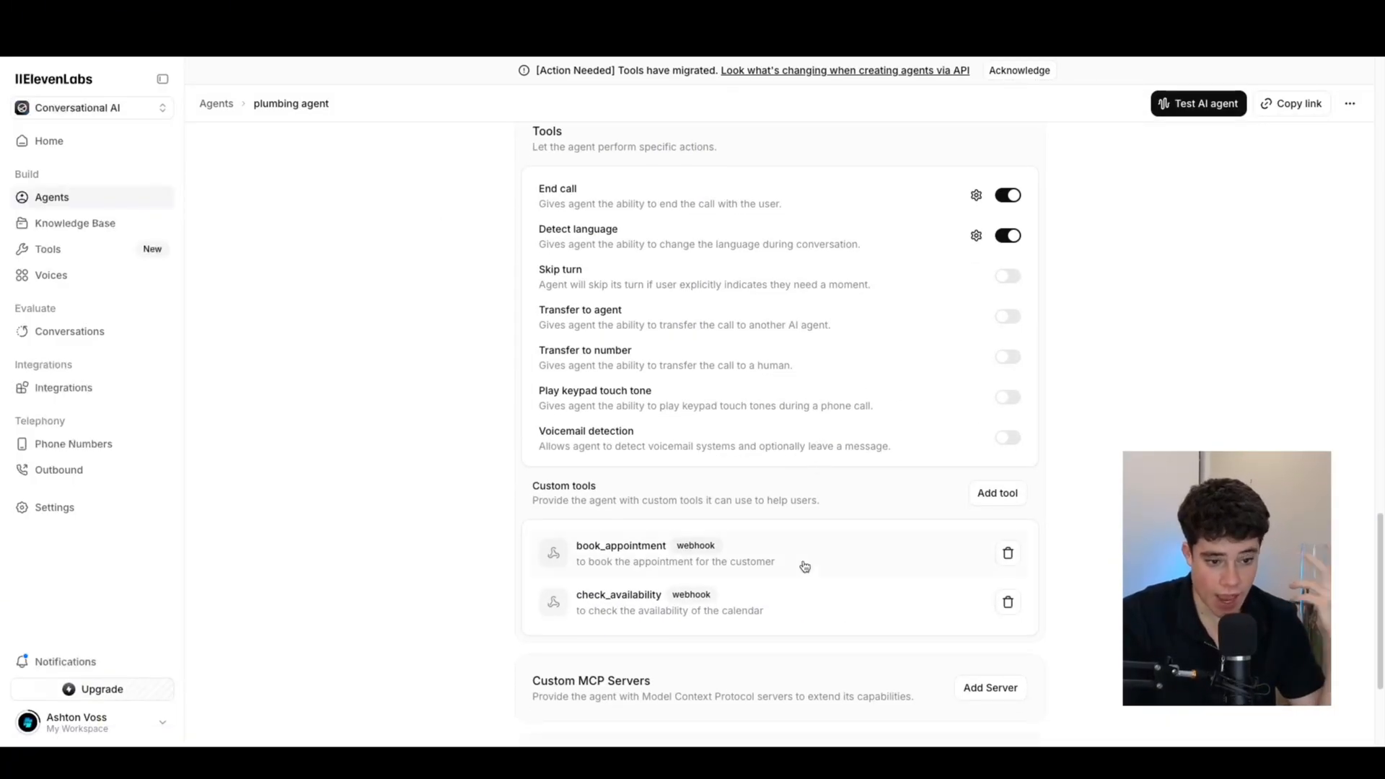
click(716, 560)
drag(1024, 407, 1325, 406)
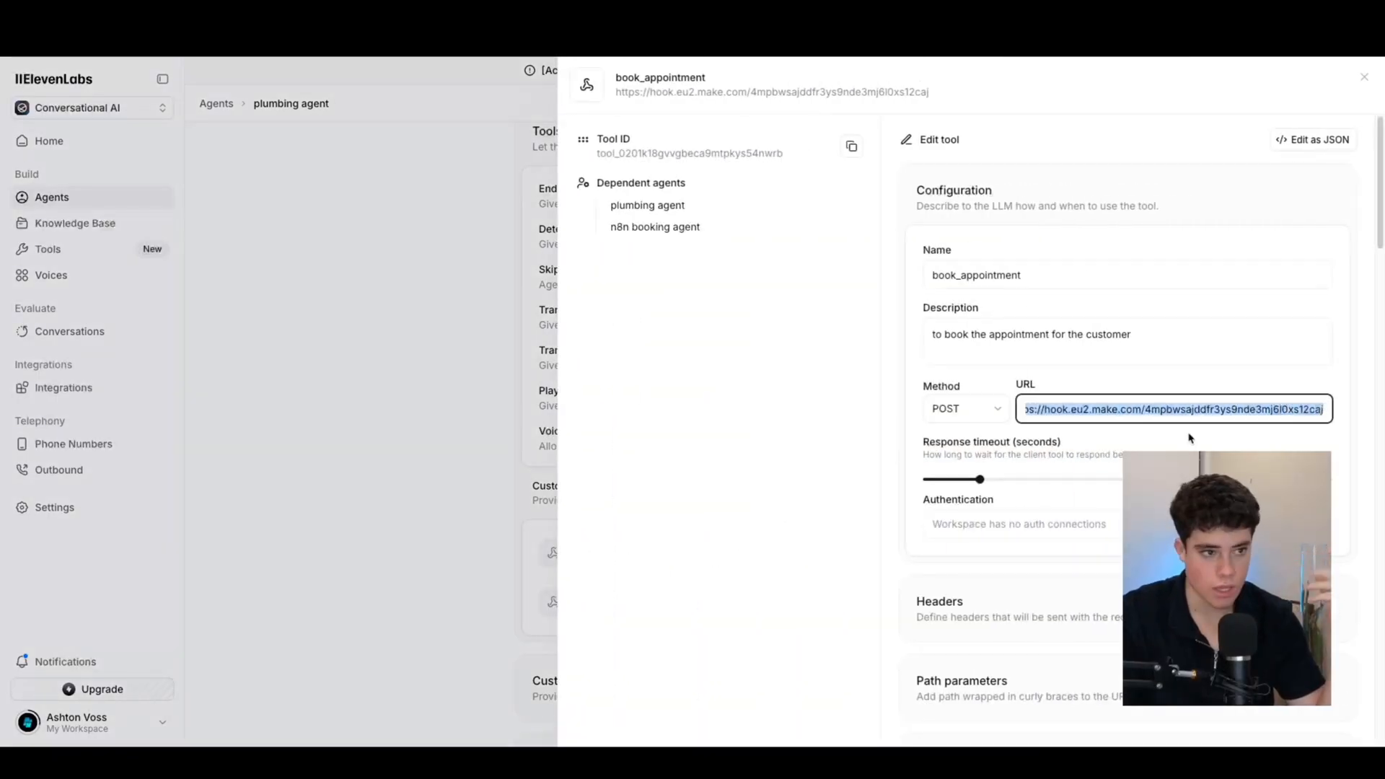
scroll(1091, 499, down, 9)
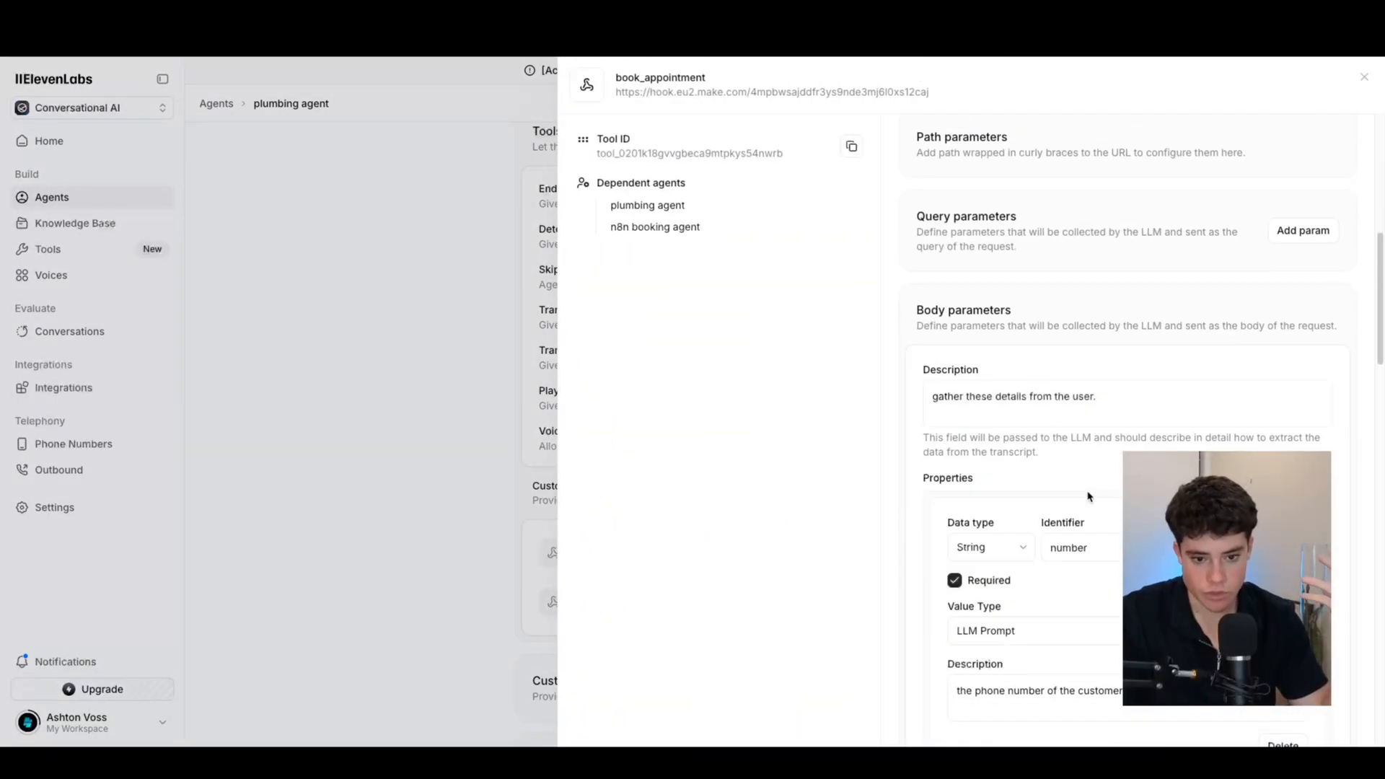
scroll(1082, 495, down, 3)
scroll(1054, 466, up, 6)
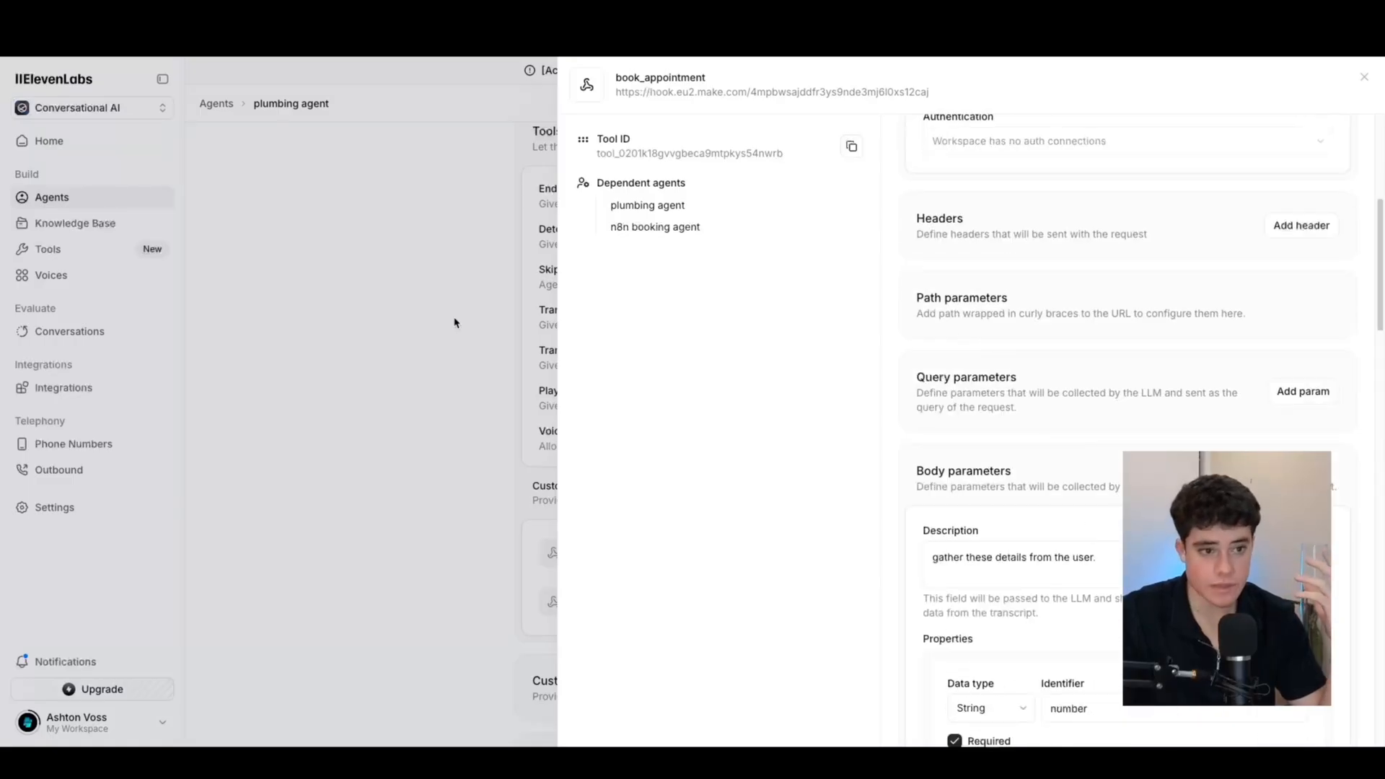
click(505, 315)
click(643, 611)
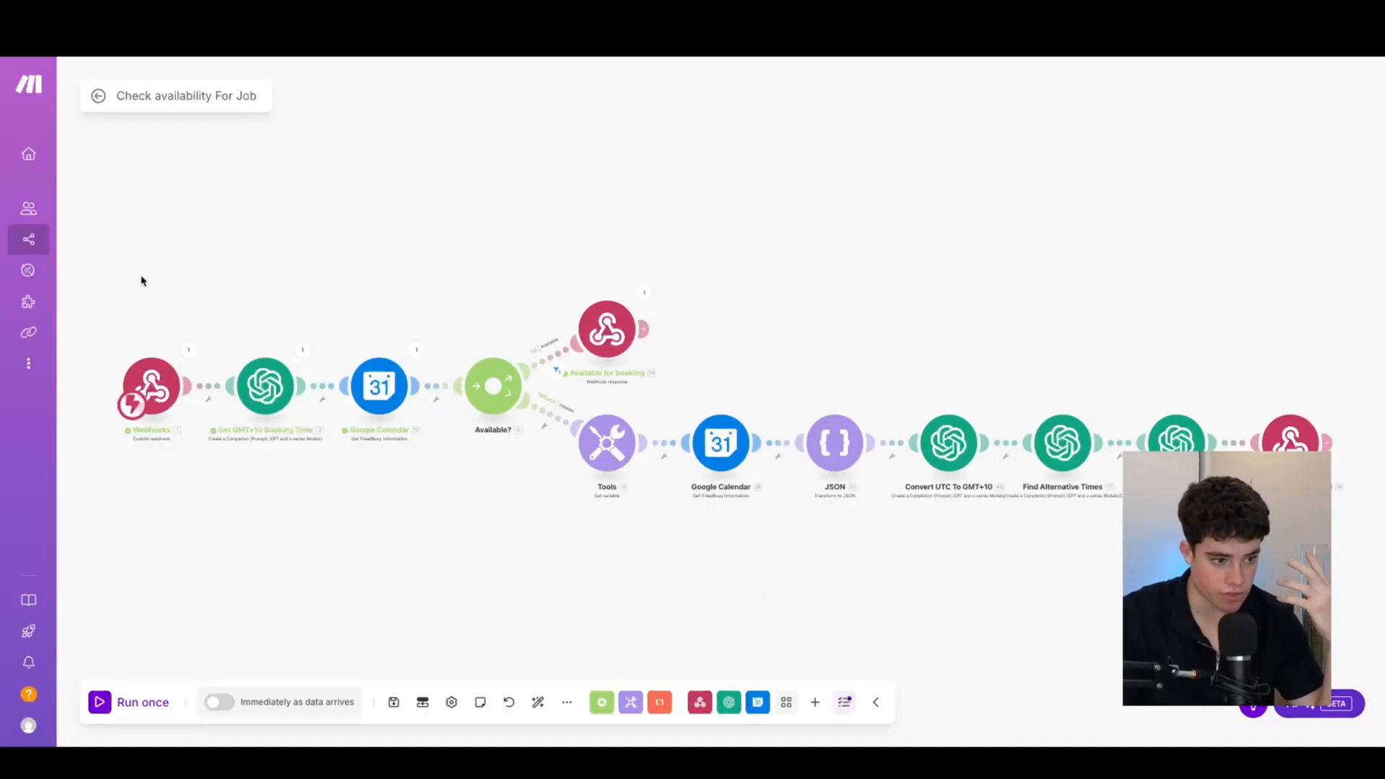
click(187, 352)
drag(285, 385, 370, 385)
click(361, 197)
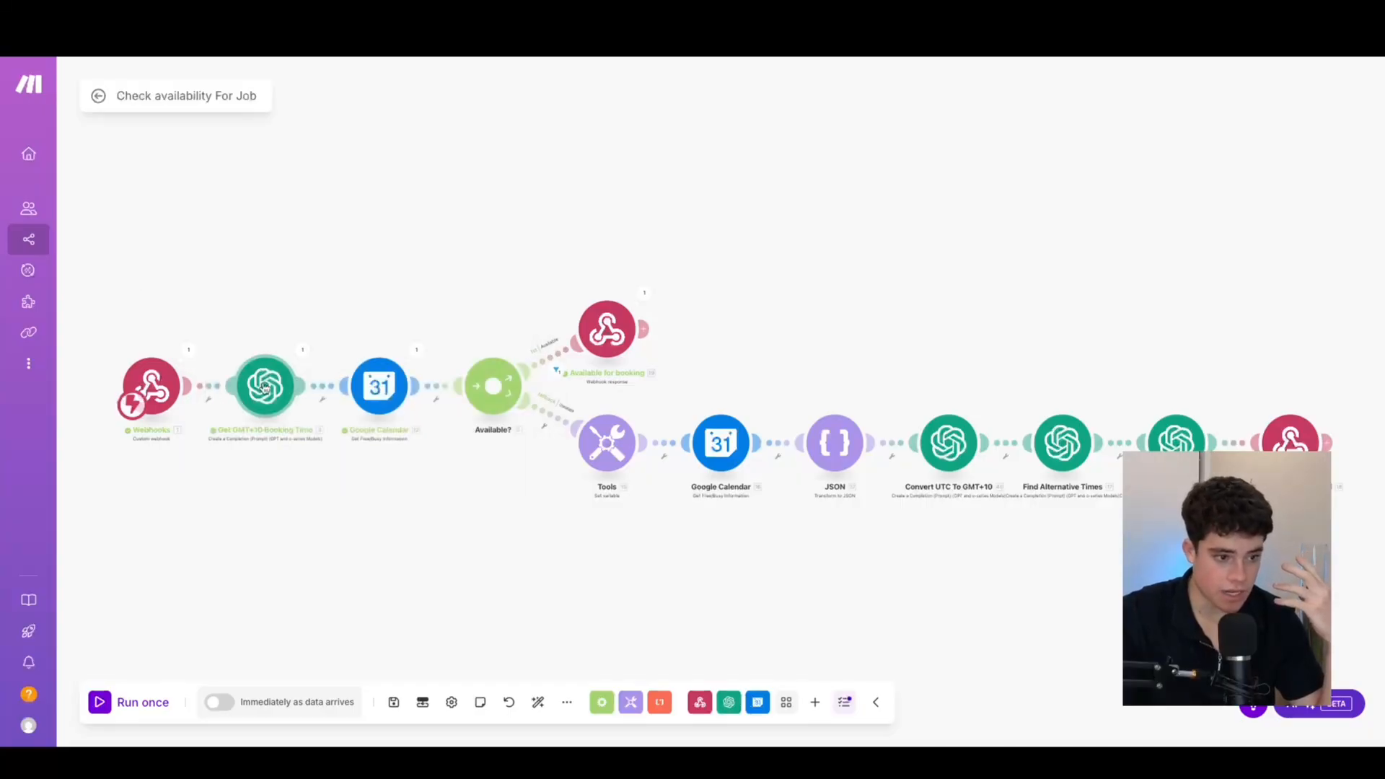
click(265, 387)
click(210, 269)
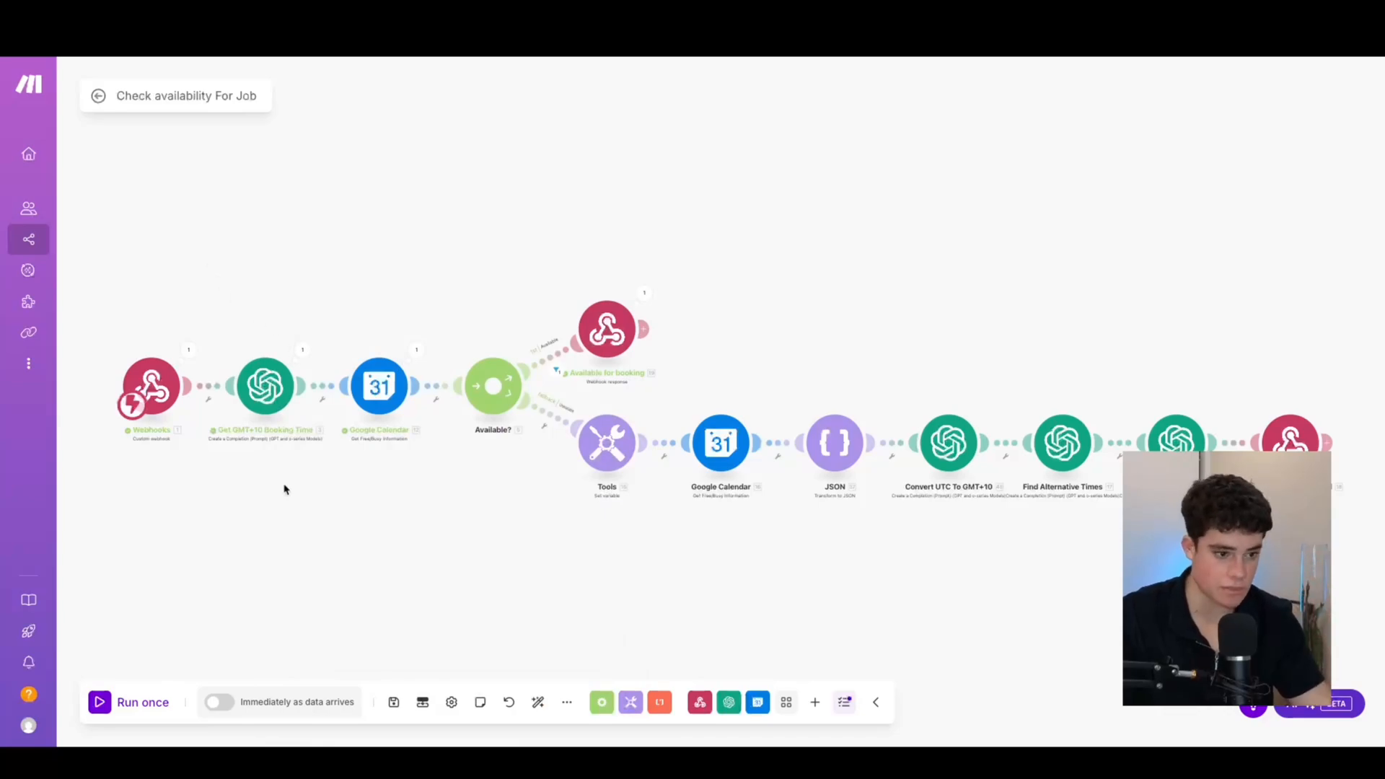
scroll(284, 455, up, 5)
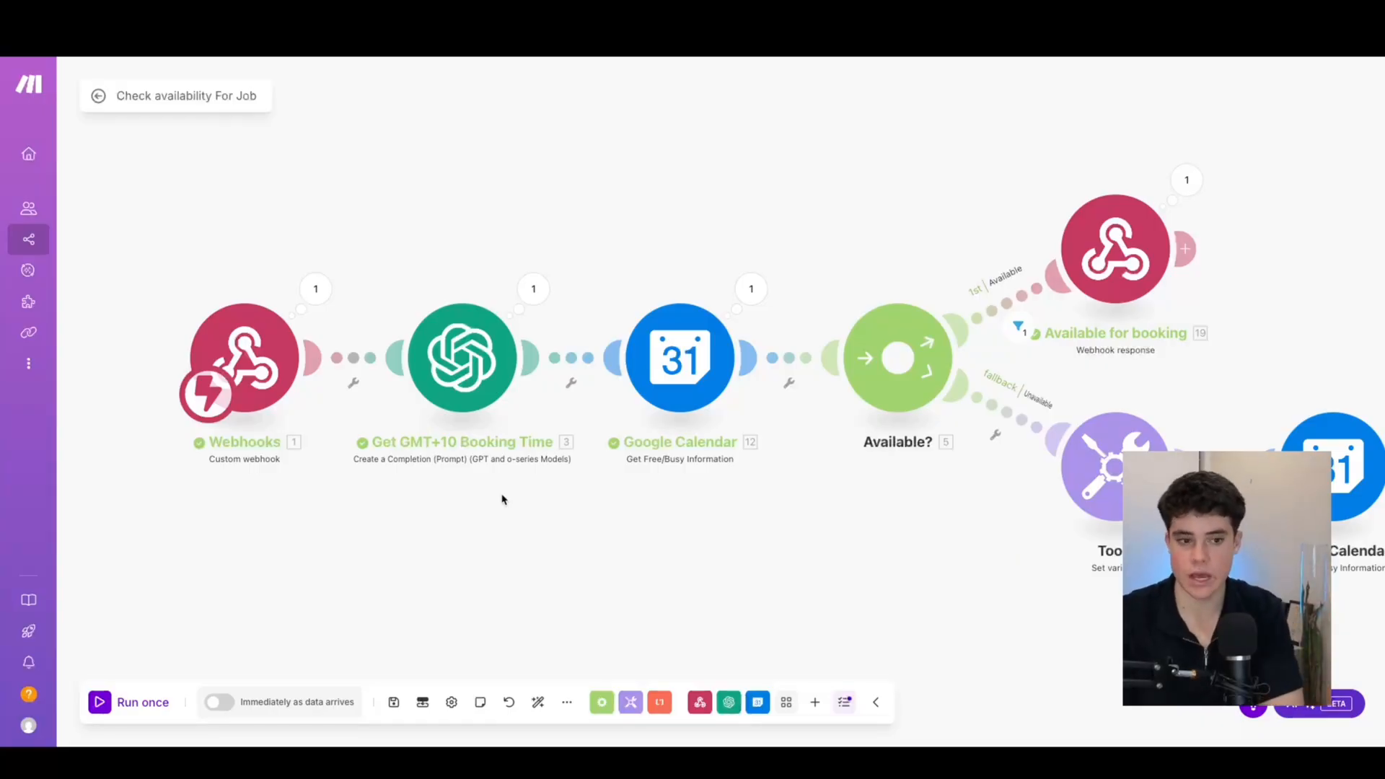
click(675, 346)
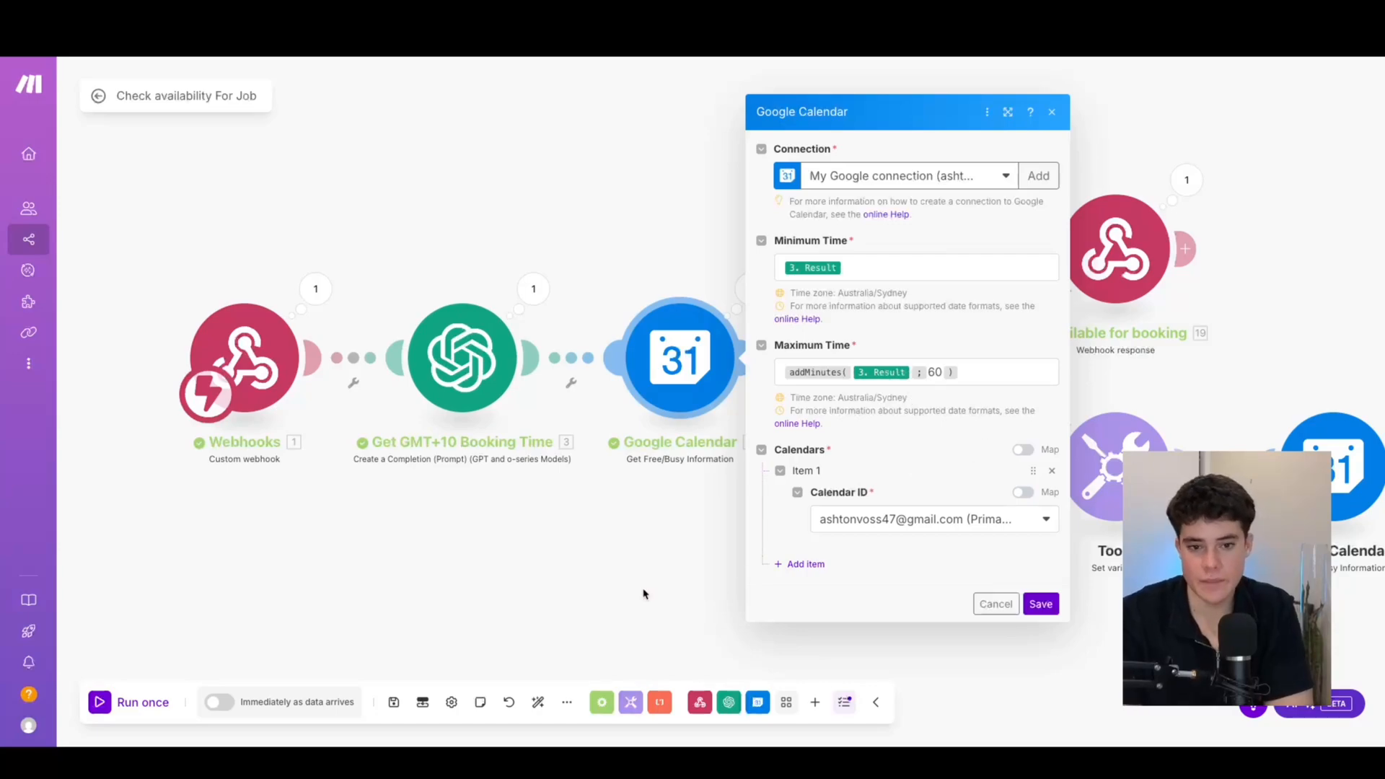
click(1040, 603)
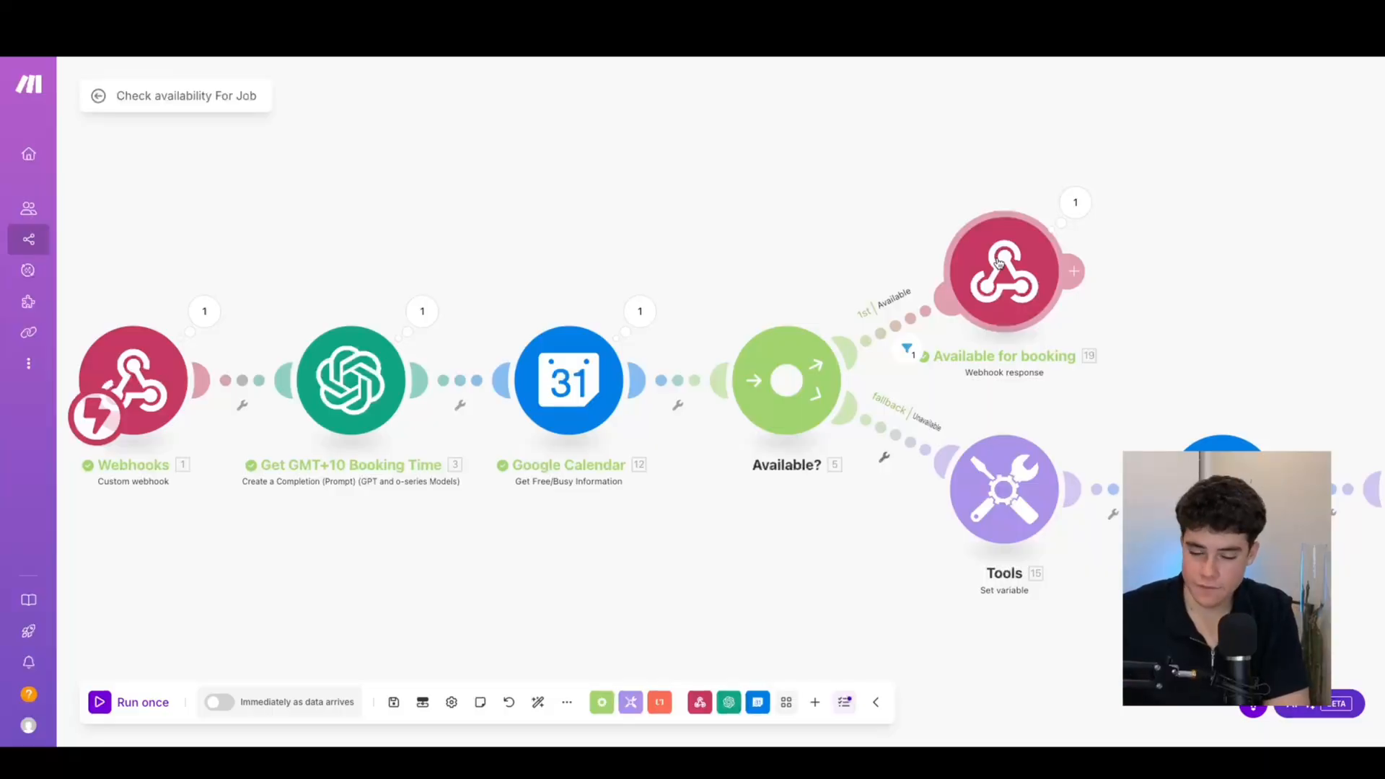
click(999, 263)
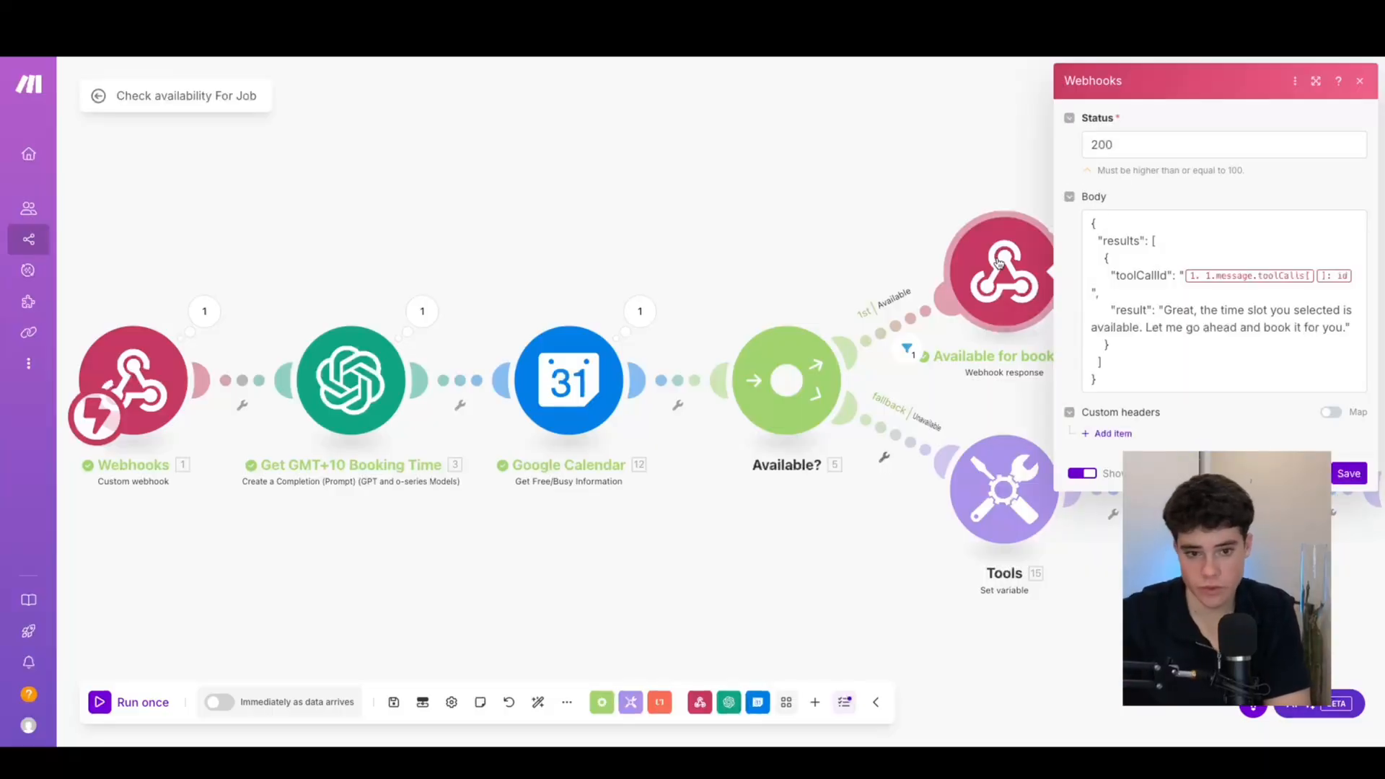
click(1170, 311)
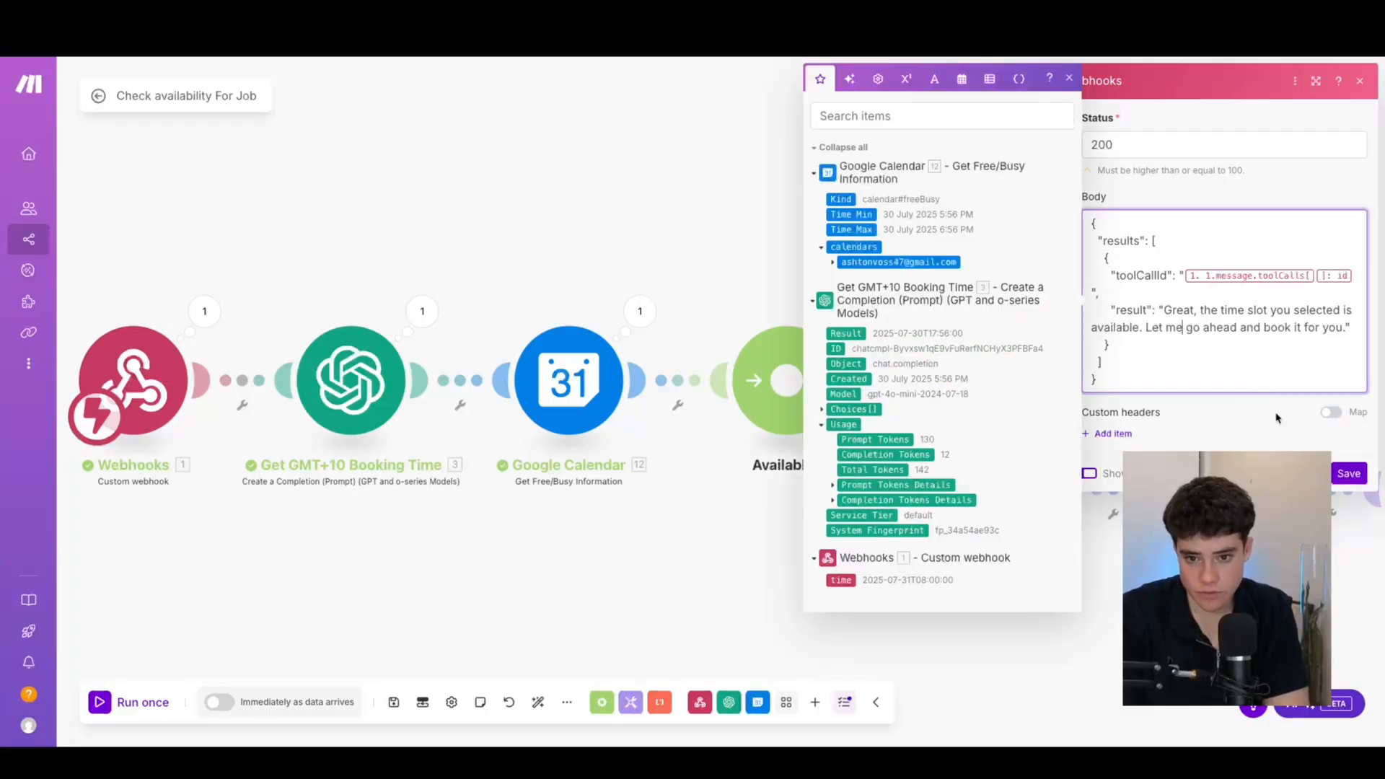
click(1338, 480)
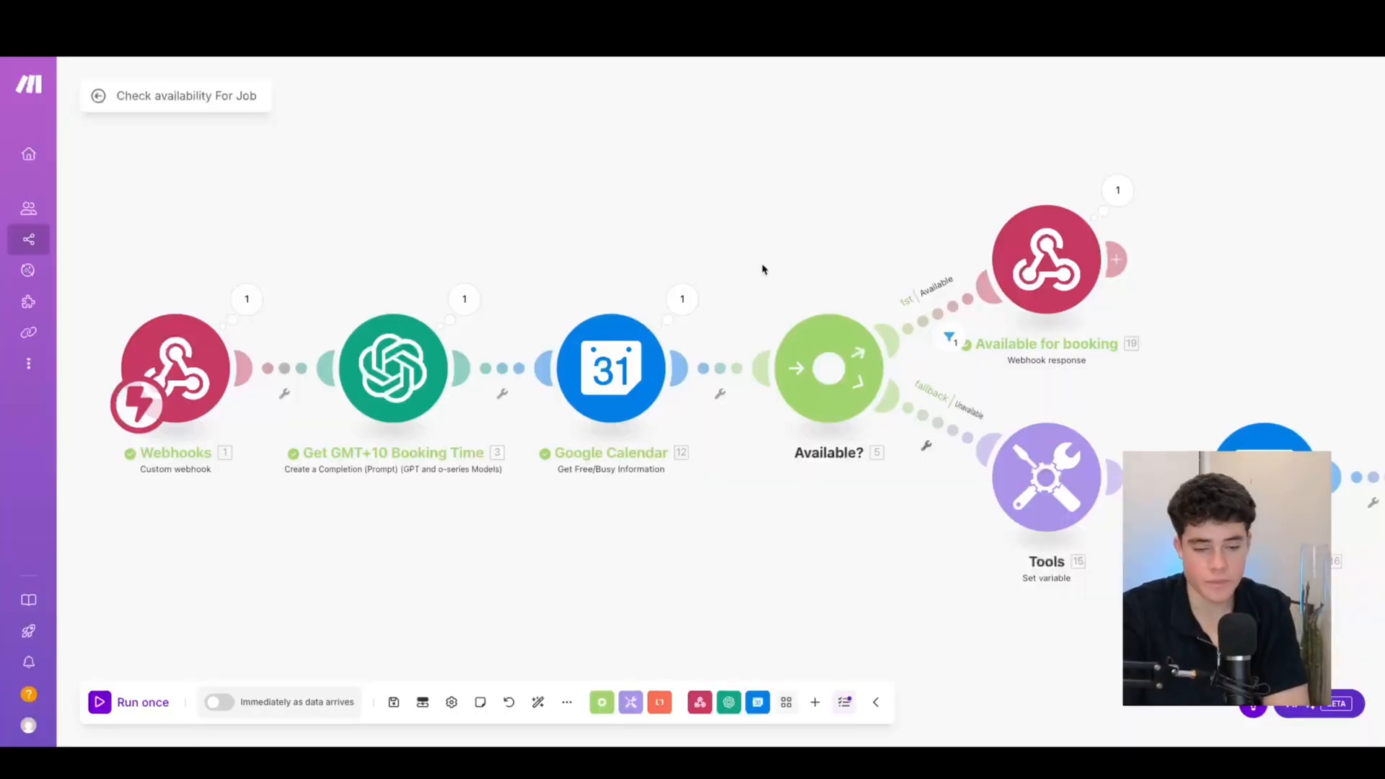
drag(764, 266, 636, 223)
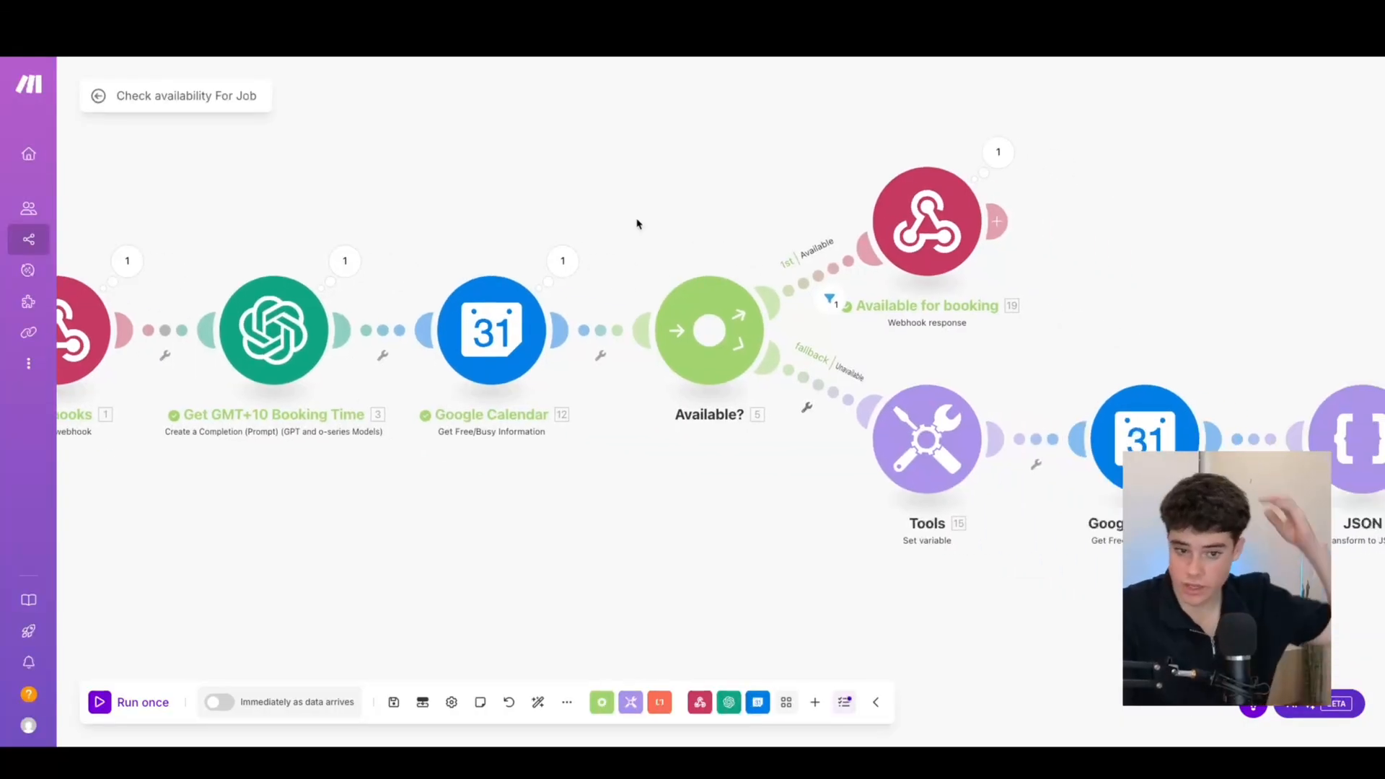
drag(708, 485, 618, 429)
scroll(617, 431, down, 2)
scroll(618, 431, down, 2)
scroll(618, 436, up, 6)
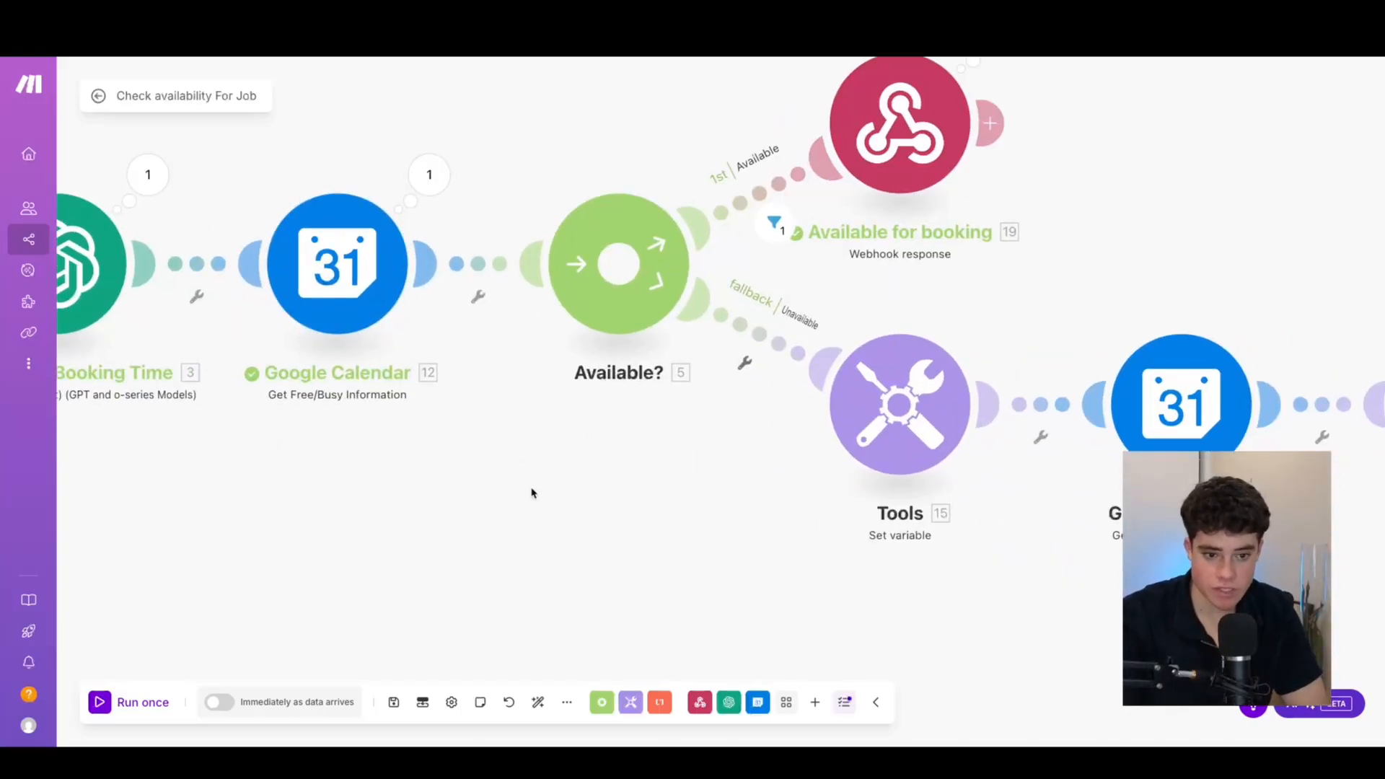
drag(526, 479, 468, 433)
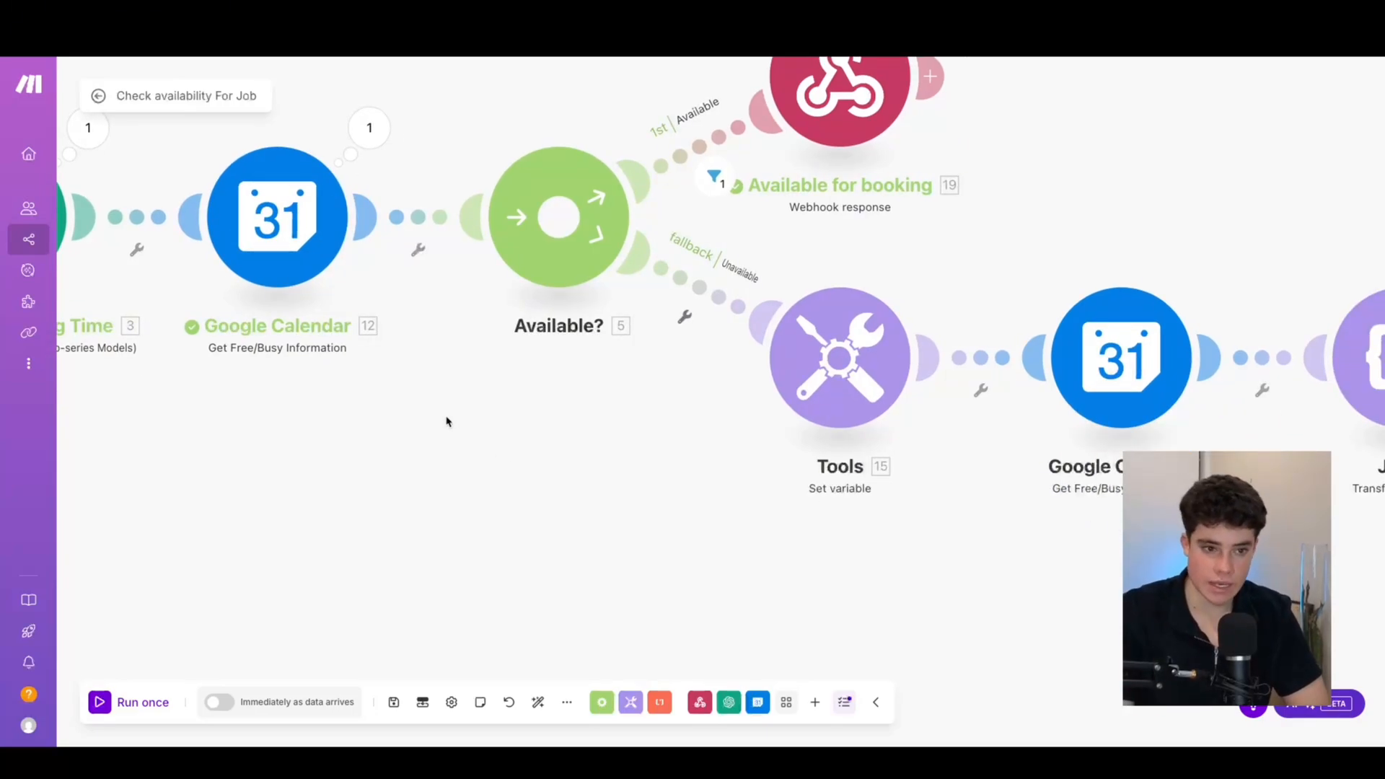
drag(433, 413, 504, 518)
drag(435, 546, 509, 526)
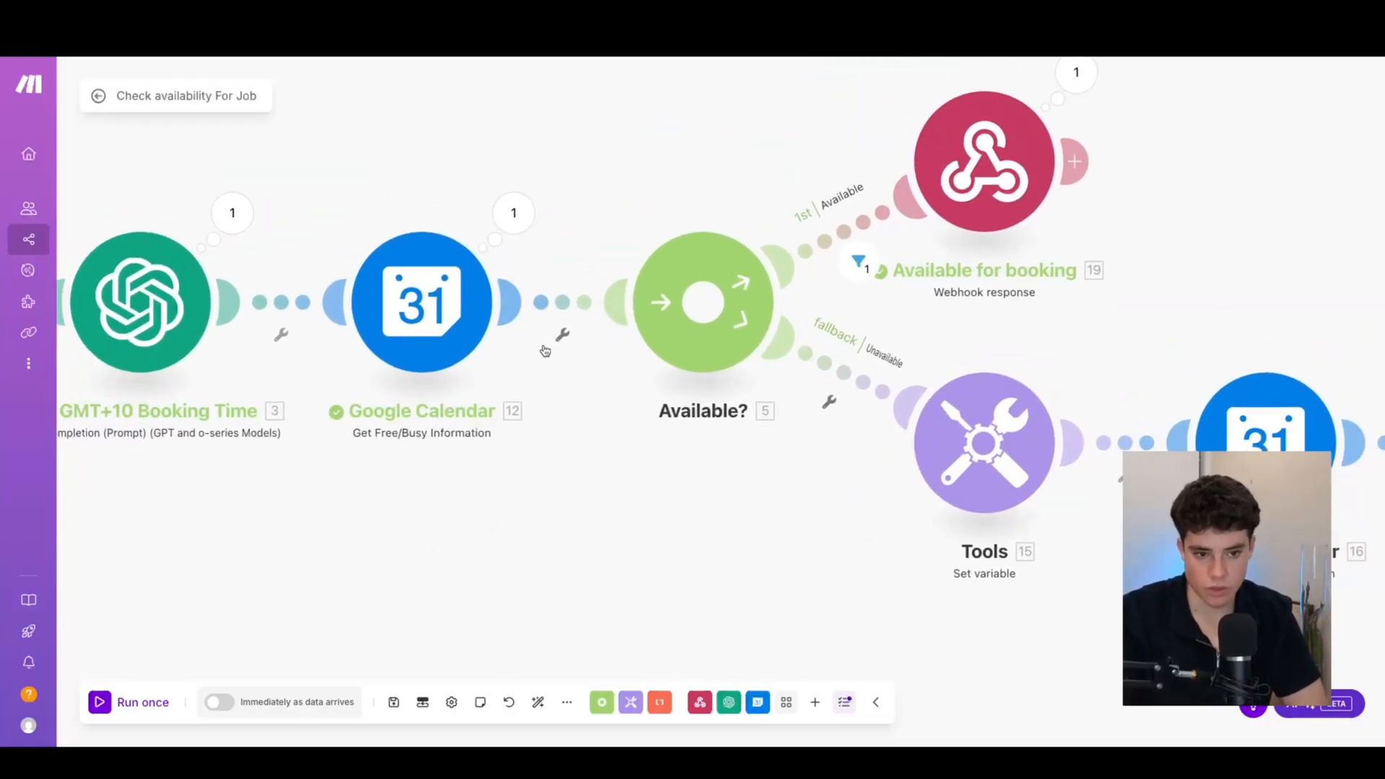
click(936, 412)
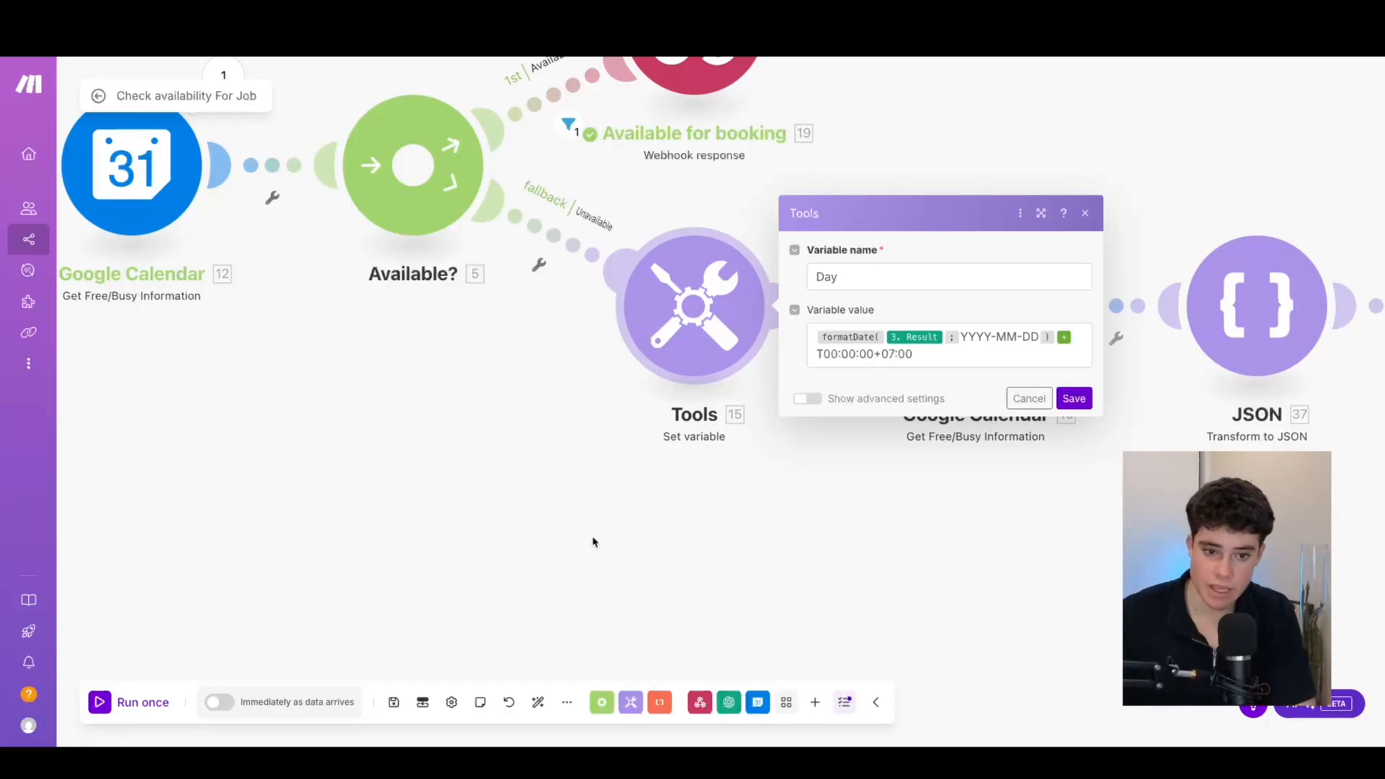
click(867, 569)
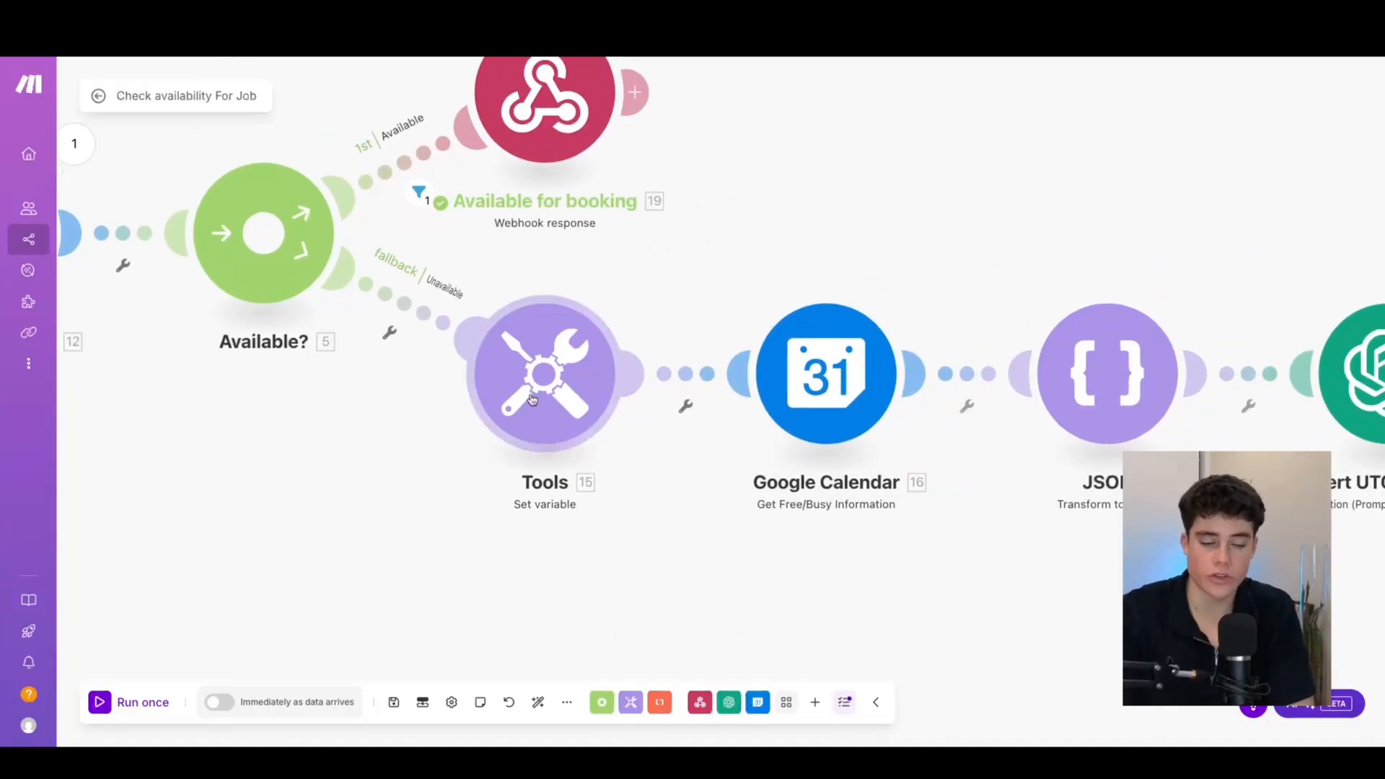
Inspect the second free/busy check's Minimum Time mapping and close its settings
click(806, 408)
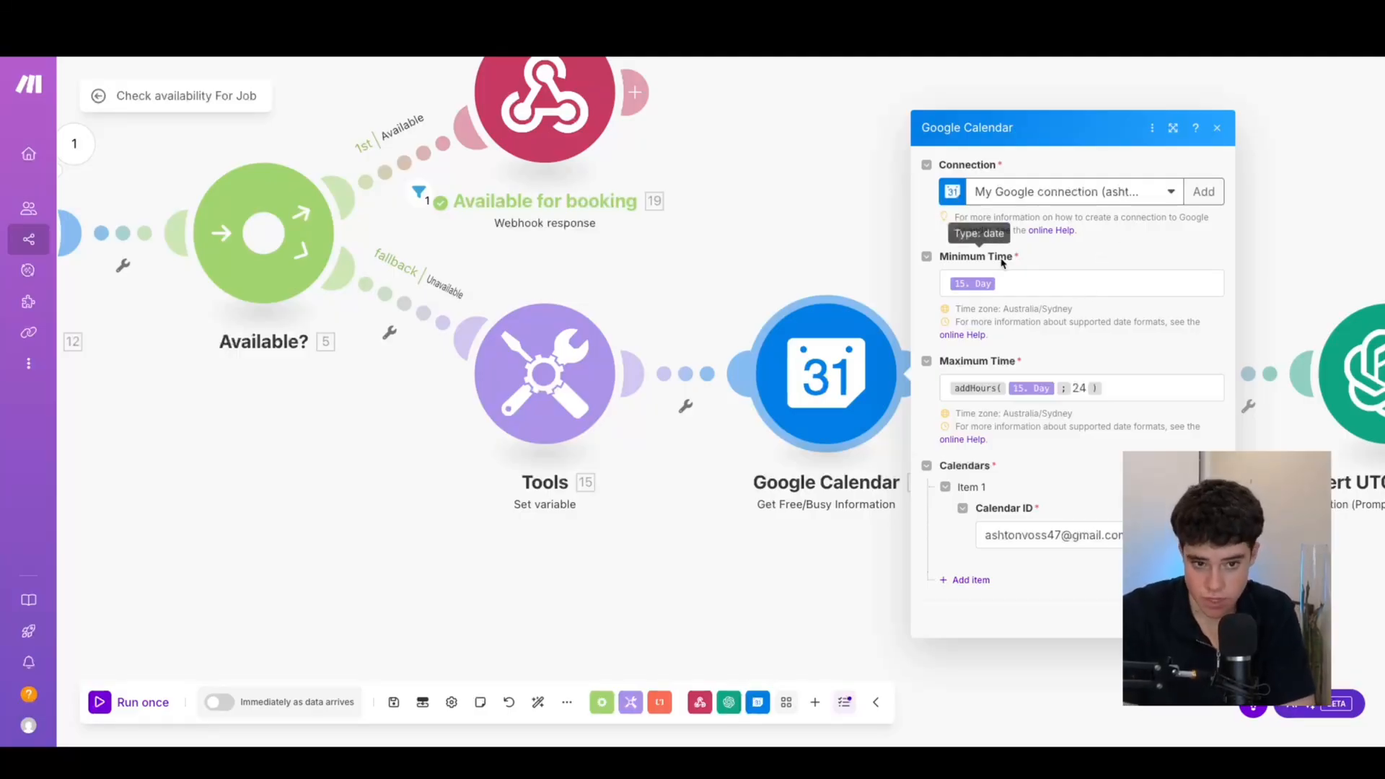
click(1020, 283)
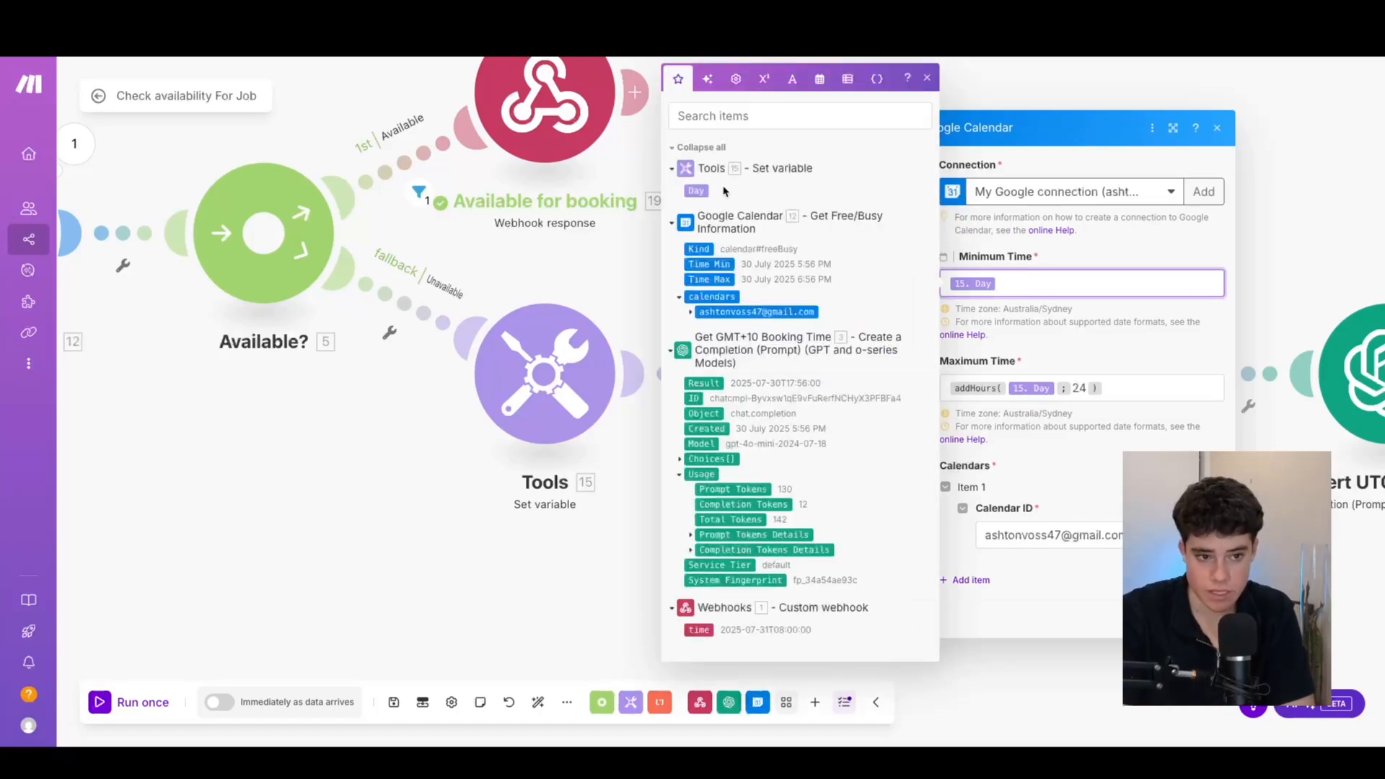
click(522, 269)
click(828, 381)
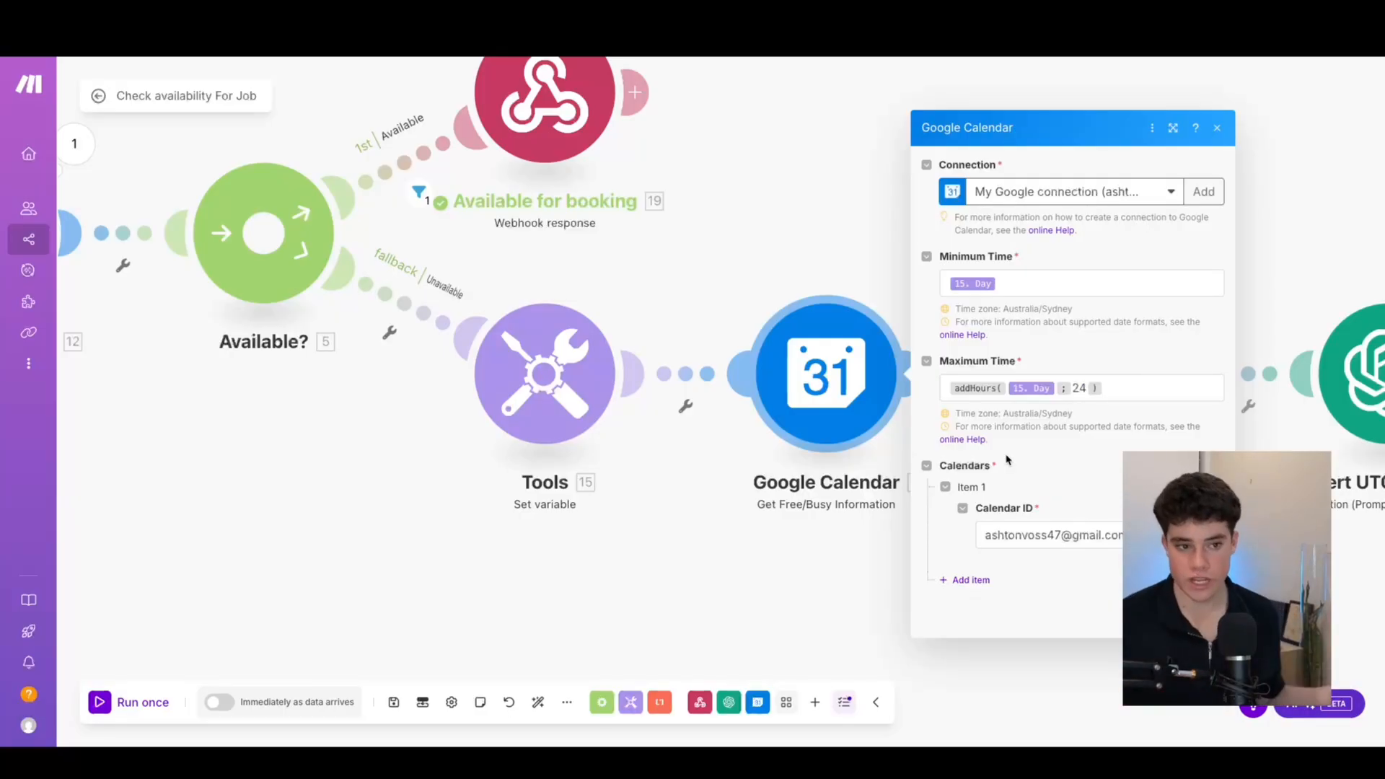
click(1154, 612)
Open and confirm the JSON transform step, then pan toward the OpenAI steps
drag(1151, 600, 951, 558)
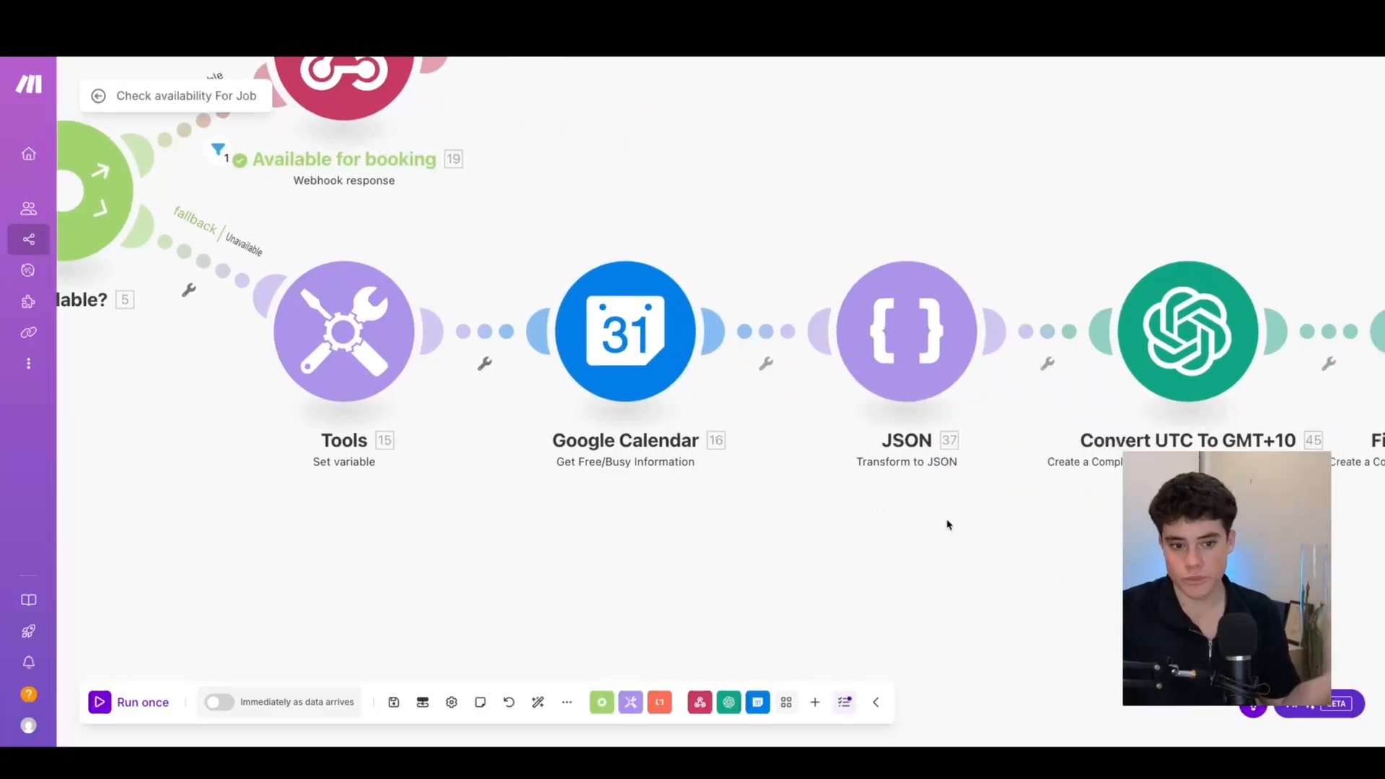
click(887, 360)
click(1286, 423)
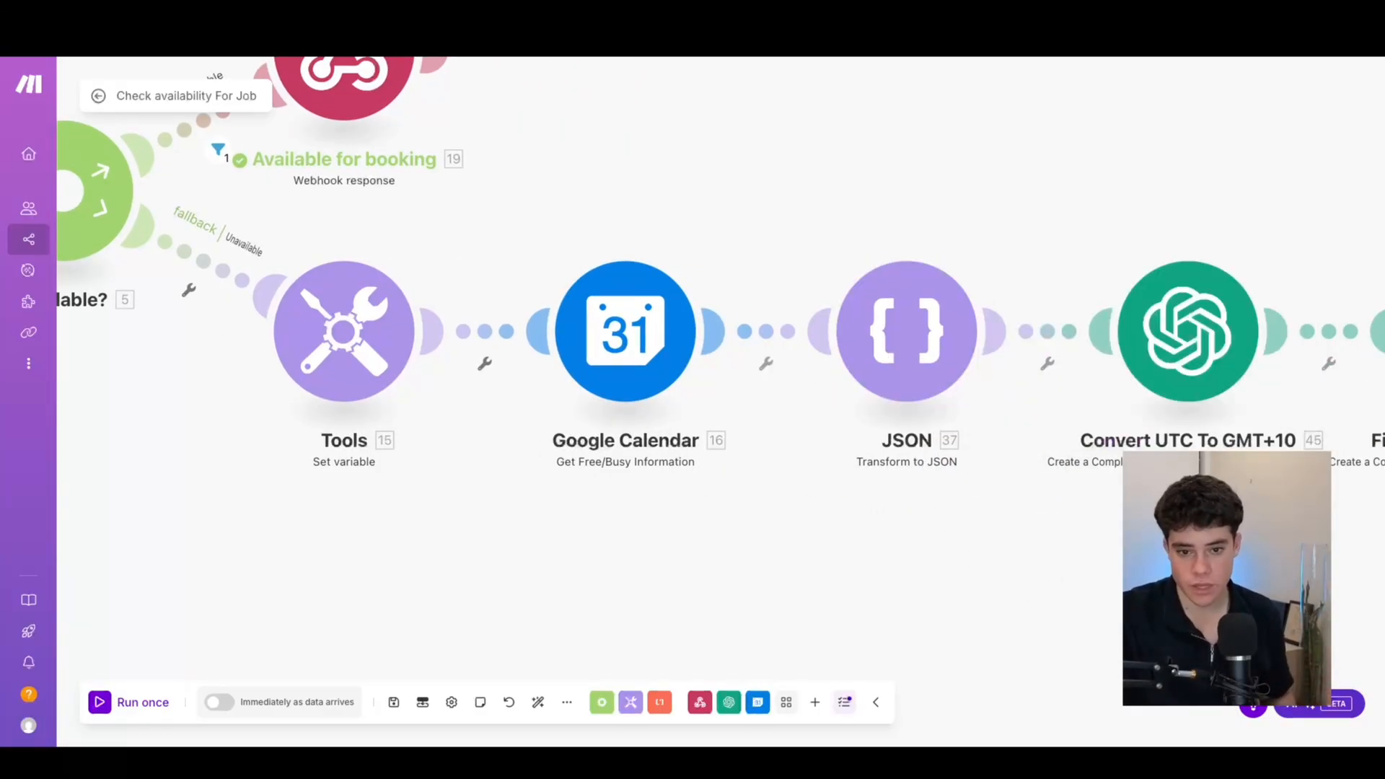
drag(1347, 281, 1027, 266)
drag(969, 514, 890, 571)
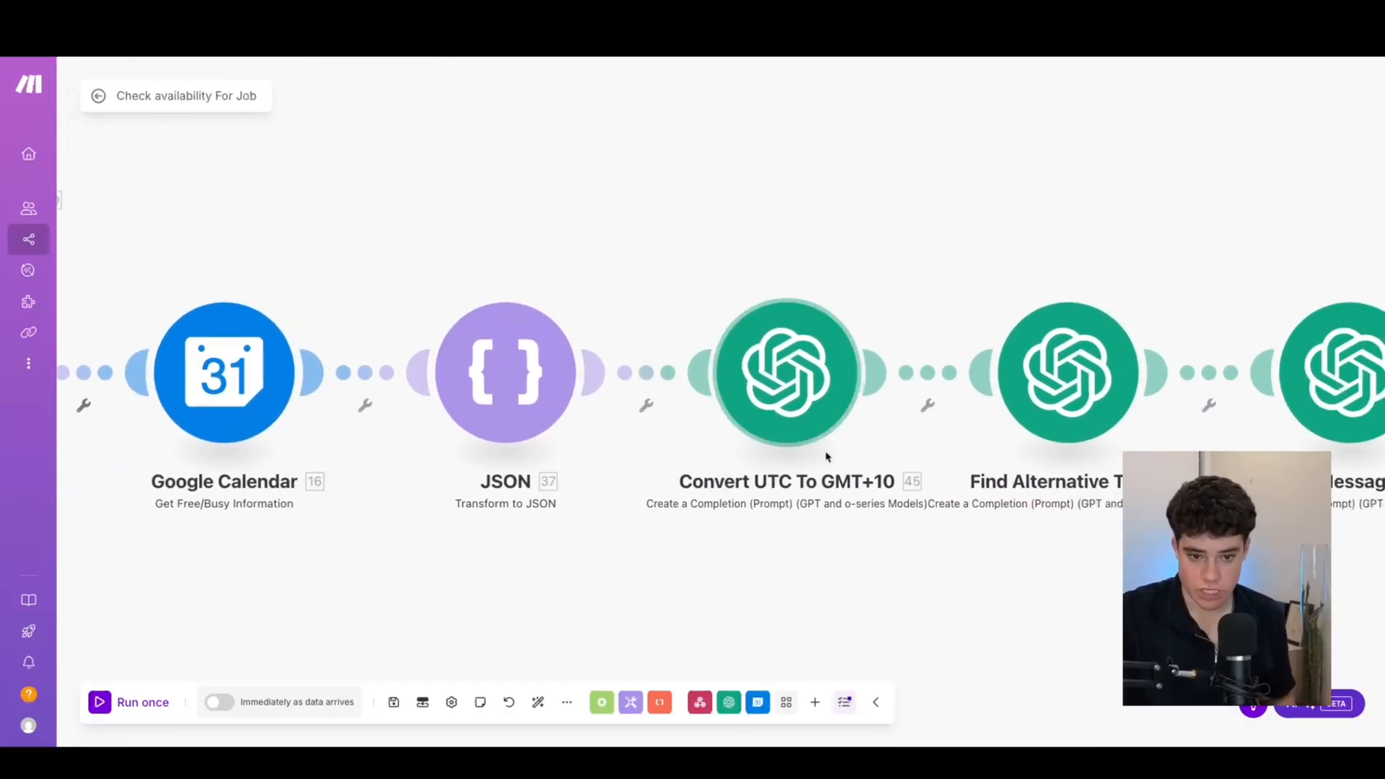
Review the Convert UTC To GMT+10 gpt-4o-mini prompt and save the module
click(859, 413)
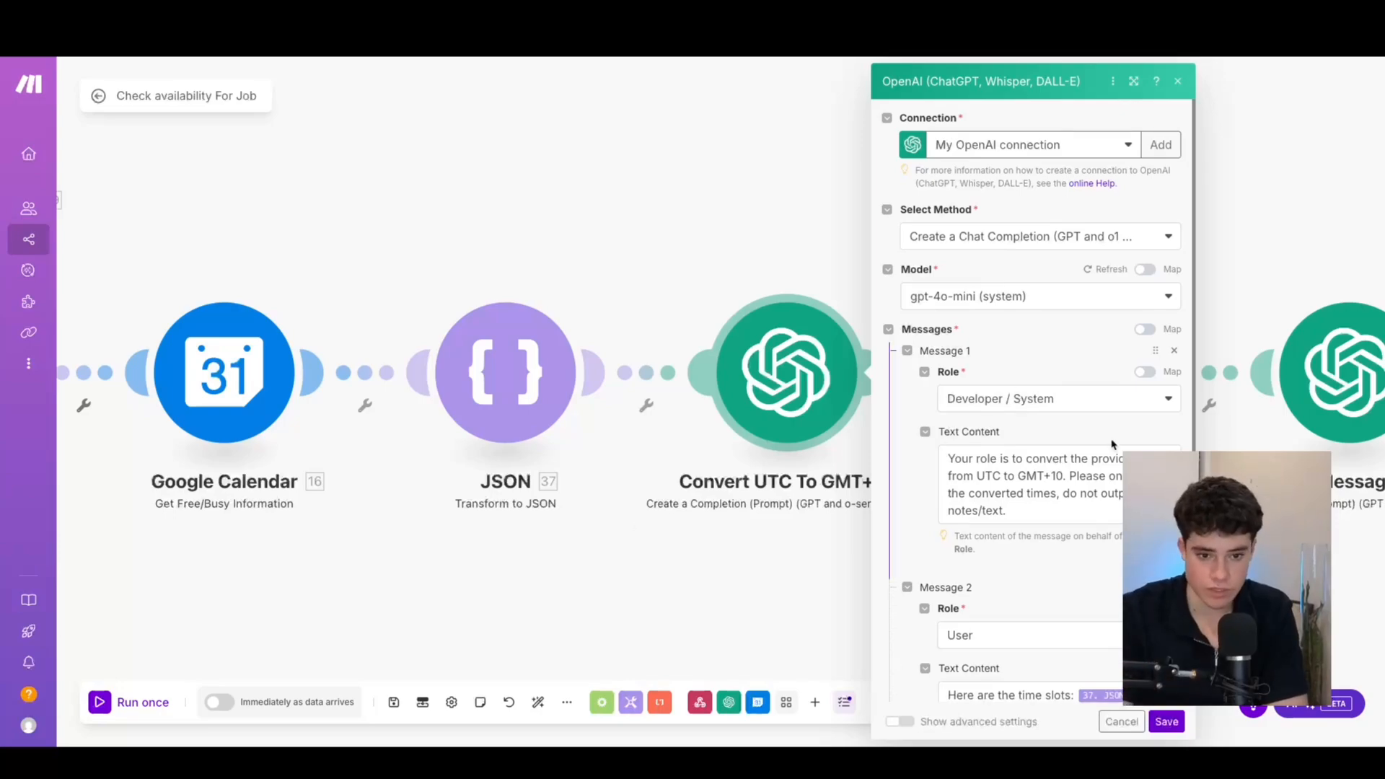
scroll(1042, 502, down, 4)
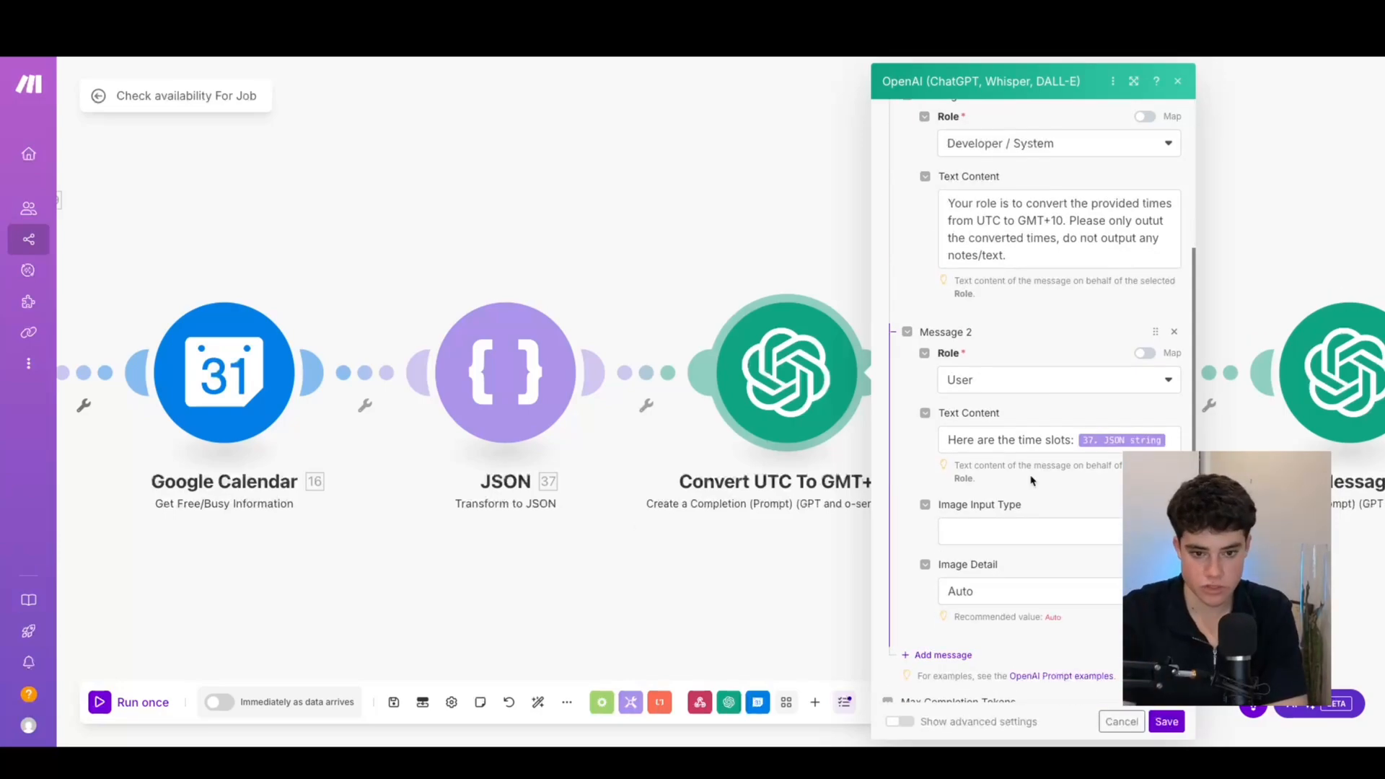
scroll(1030, 479, down, 3)
scroll(1009, 481, up, 5)
scroll(980, 482, down, 2)
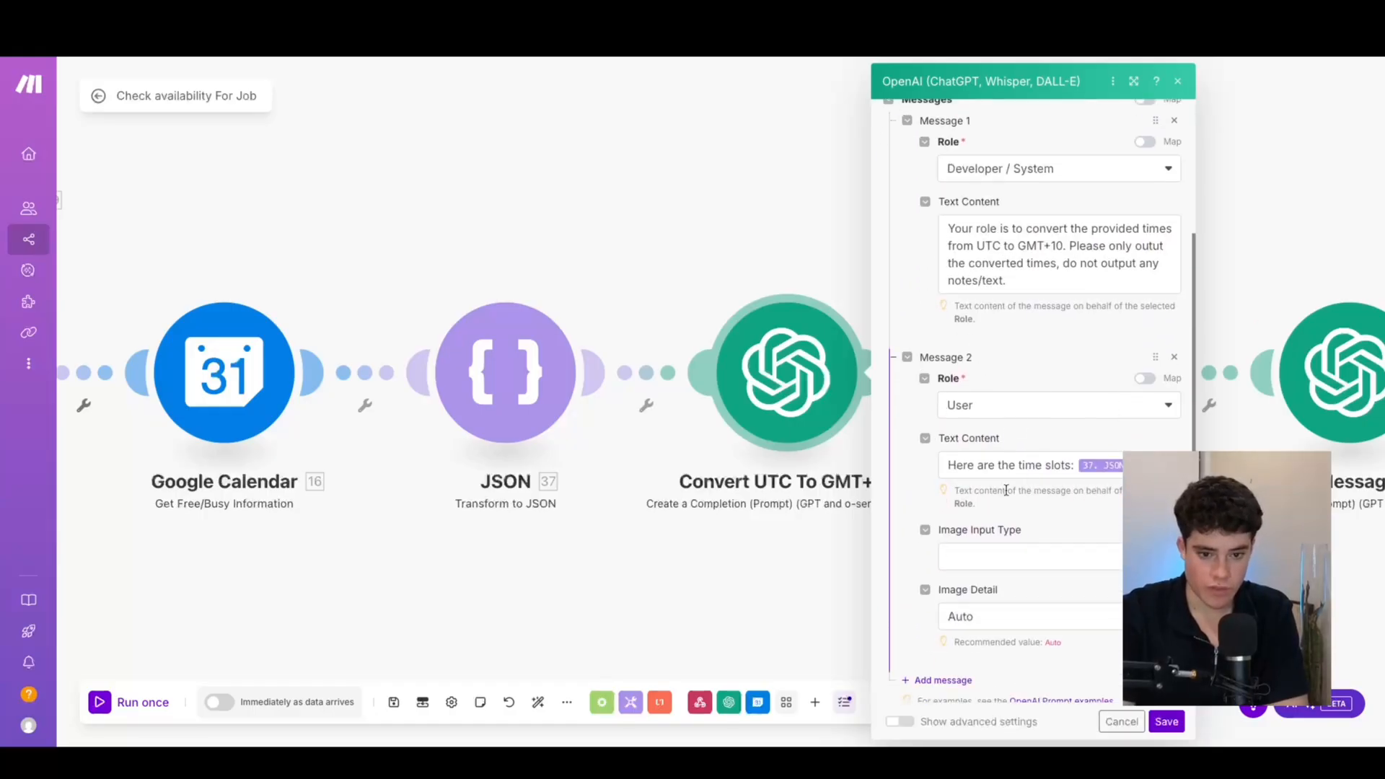
scroll(1074, 469, up, 4)
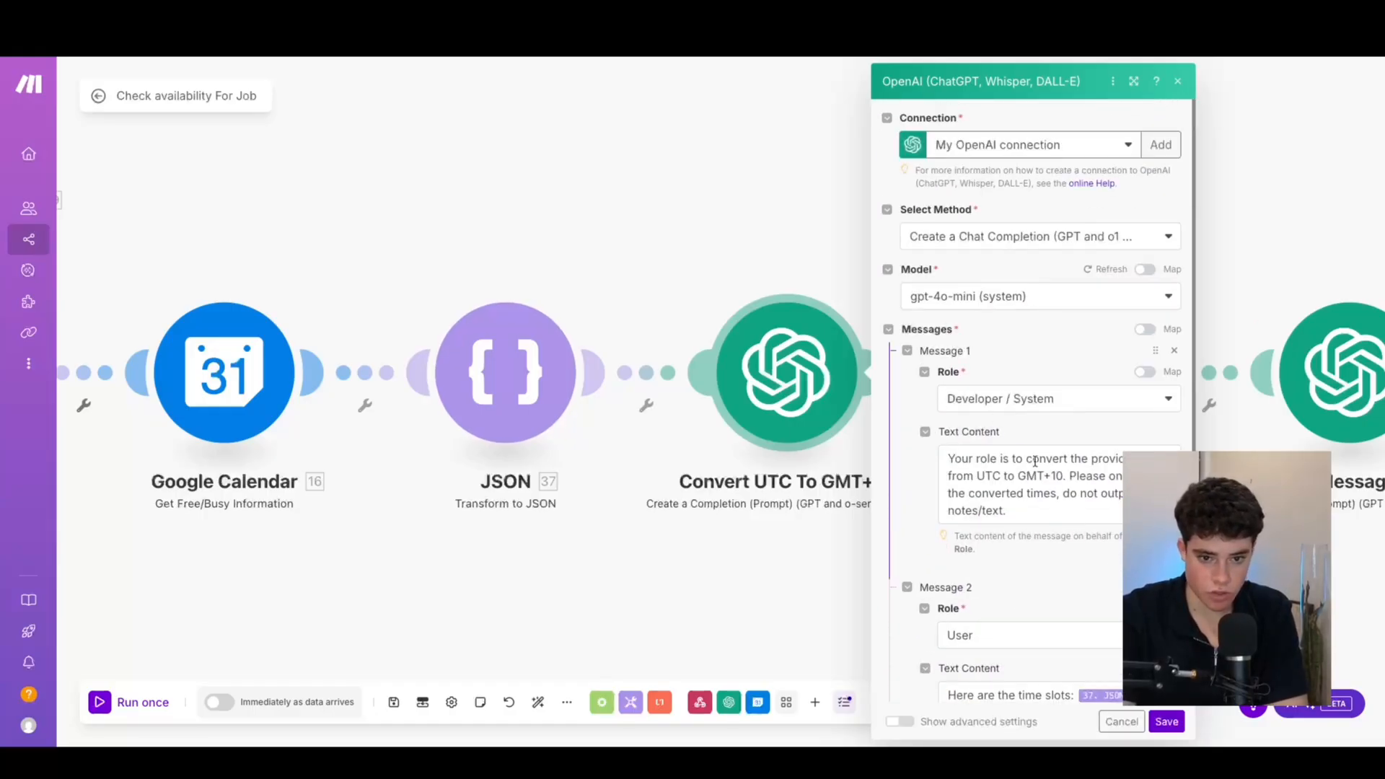
drag(1023, 512, 978, 476)
drag(976, 476, 976, 459)
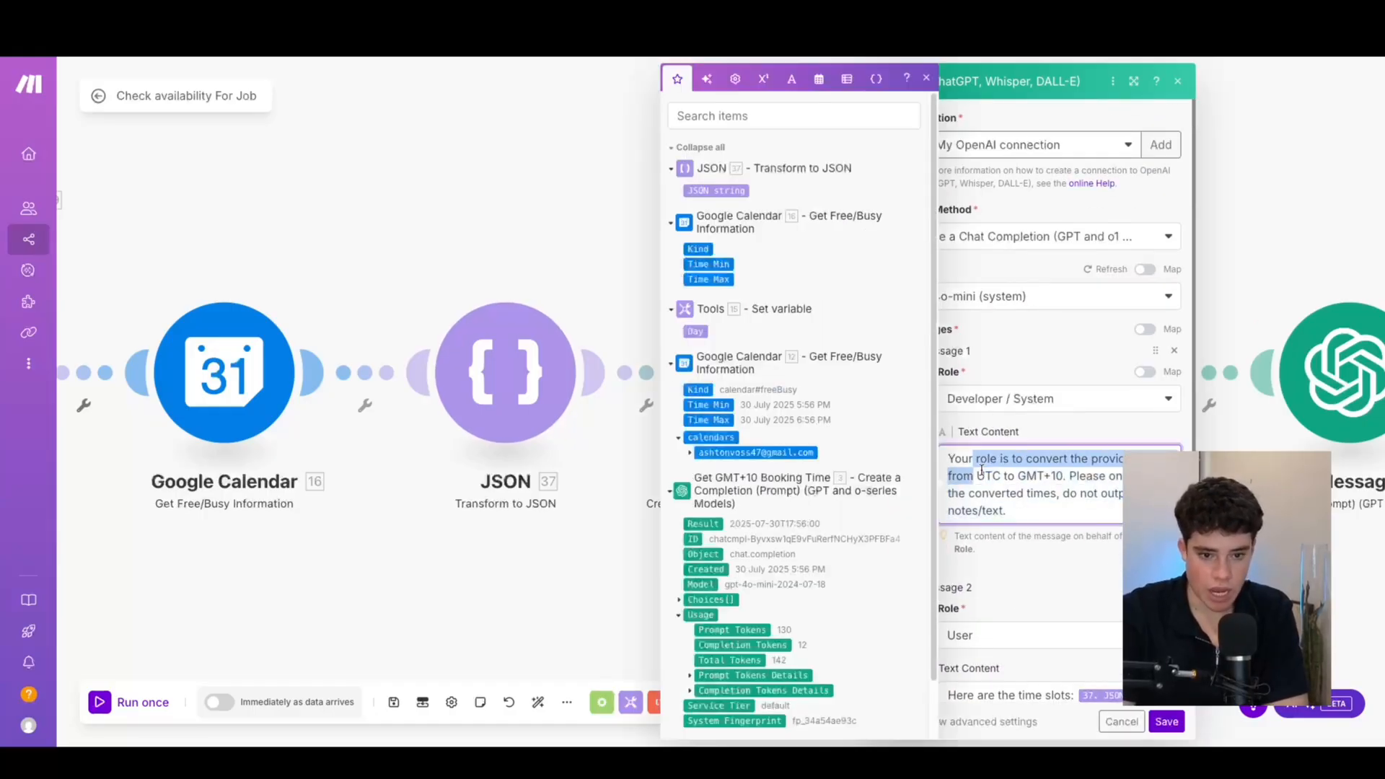
click(1032, 464)
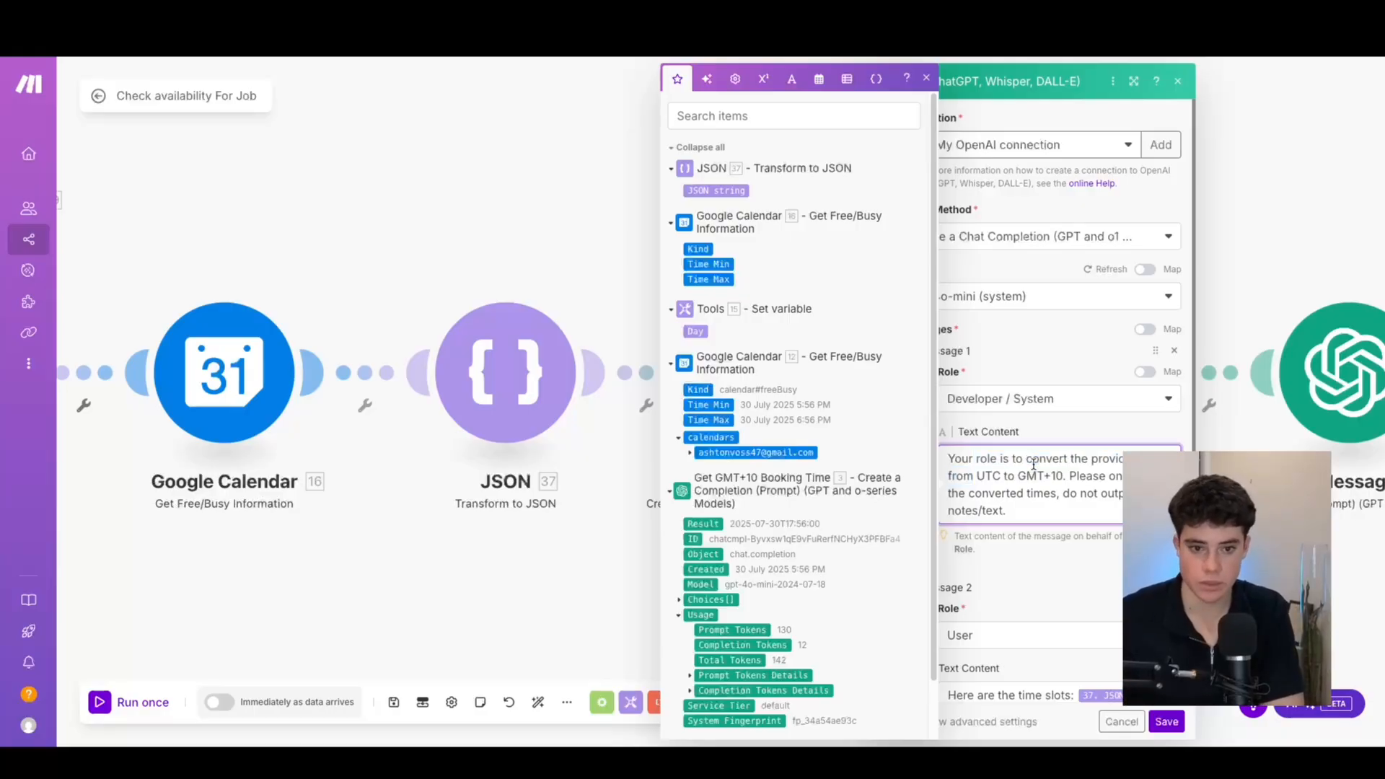
click(929, 79)
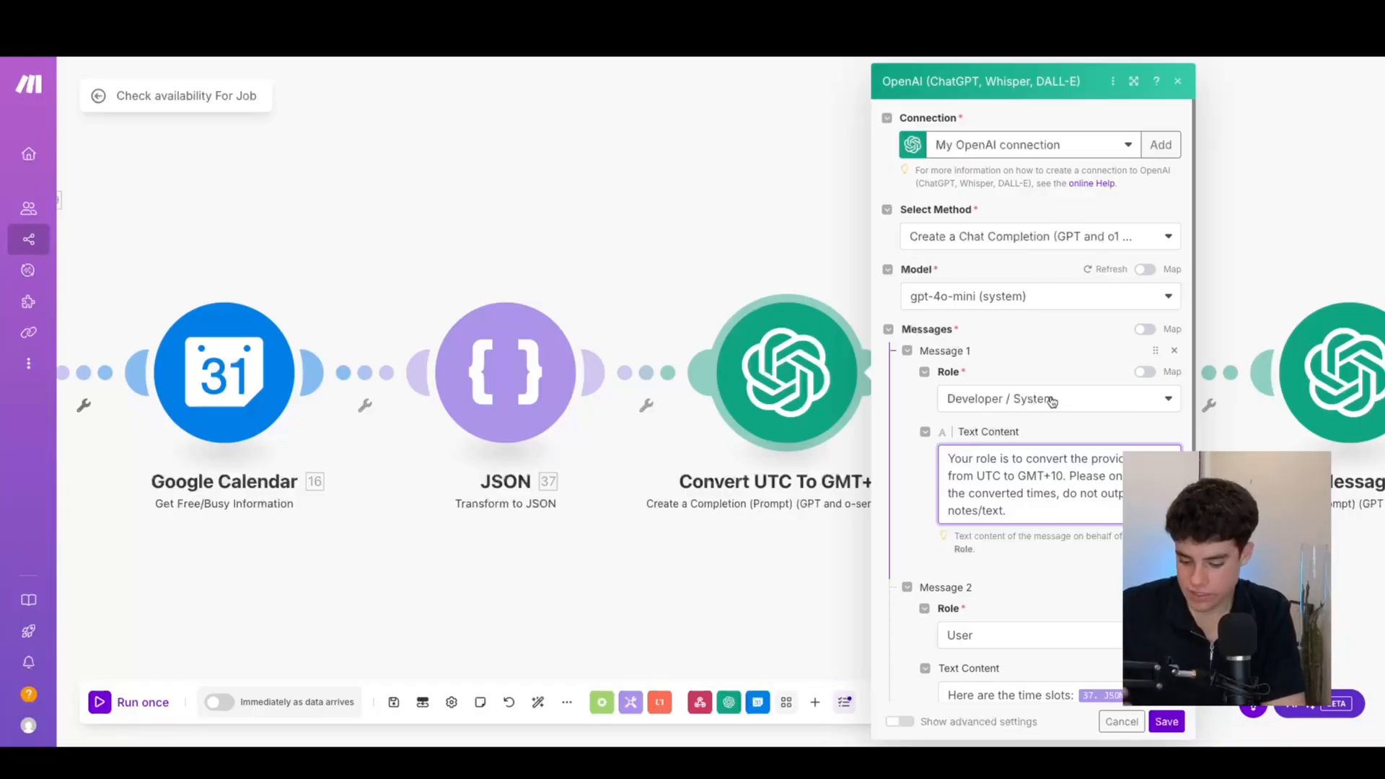
scroll(1057, 440, down, 3)
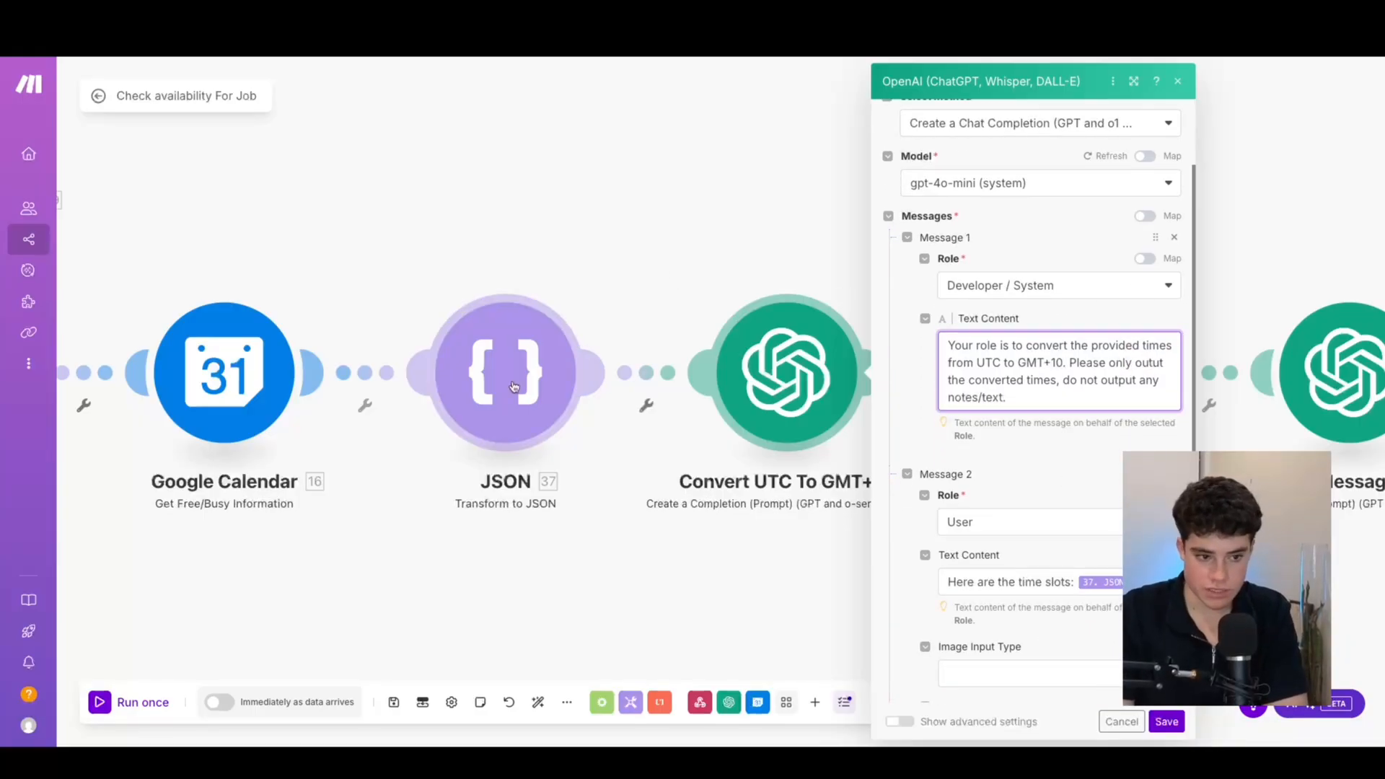
click(1166, 721)
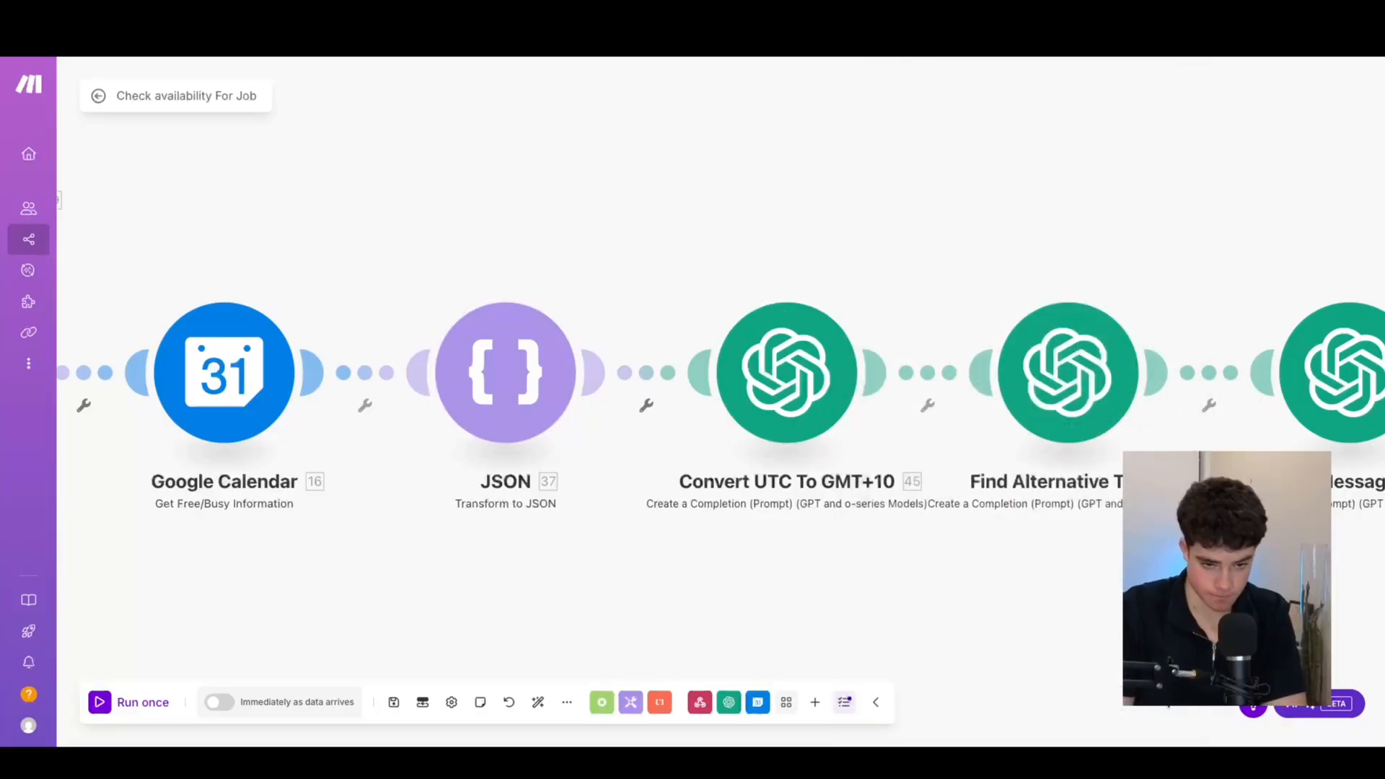
drag(971, 578, 704, 500)
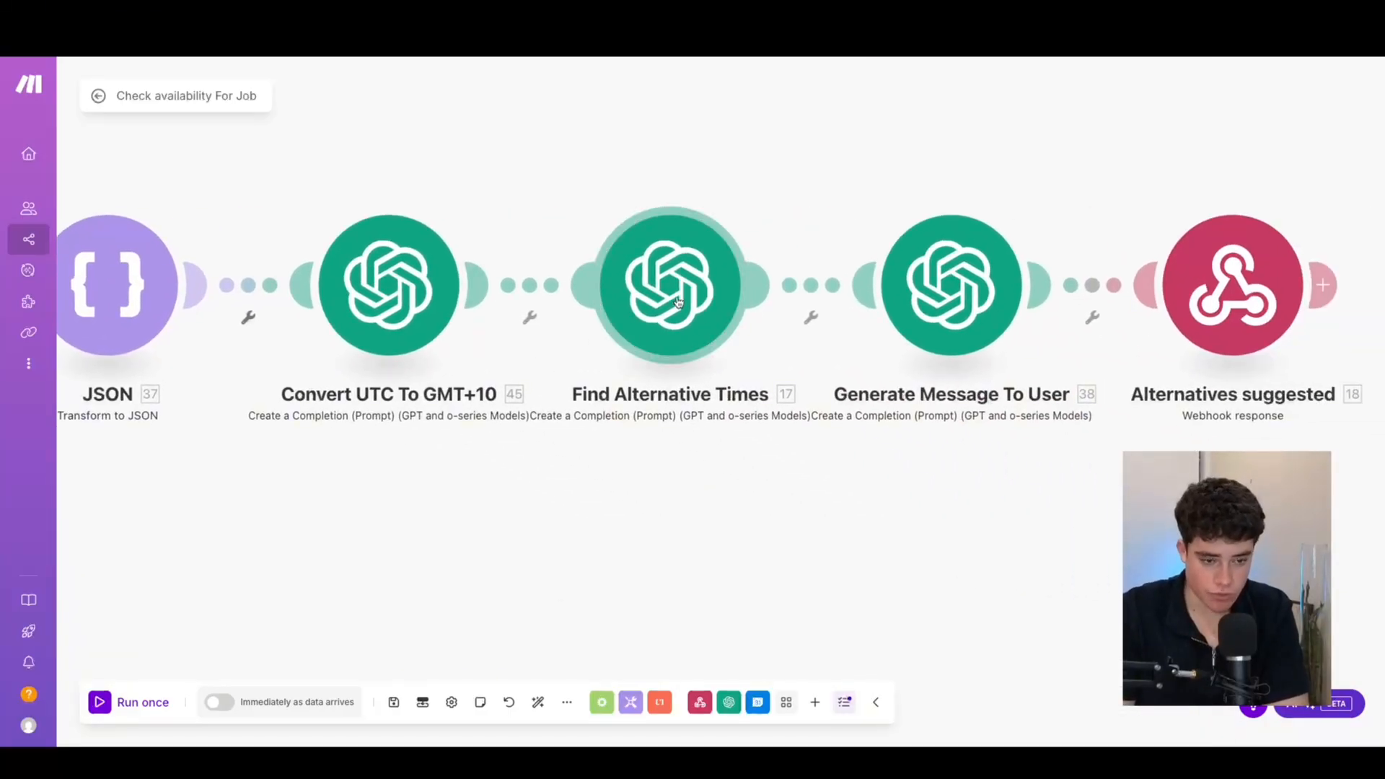
Open Find Alternative Times and read its system instructions
click(685, 312)
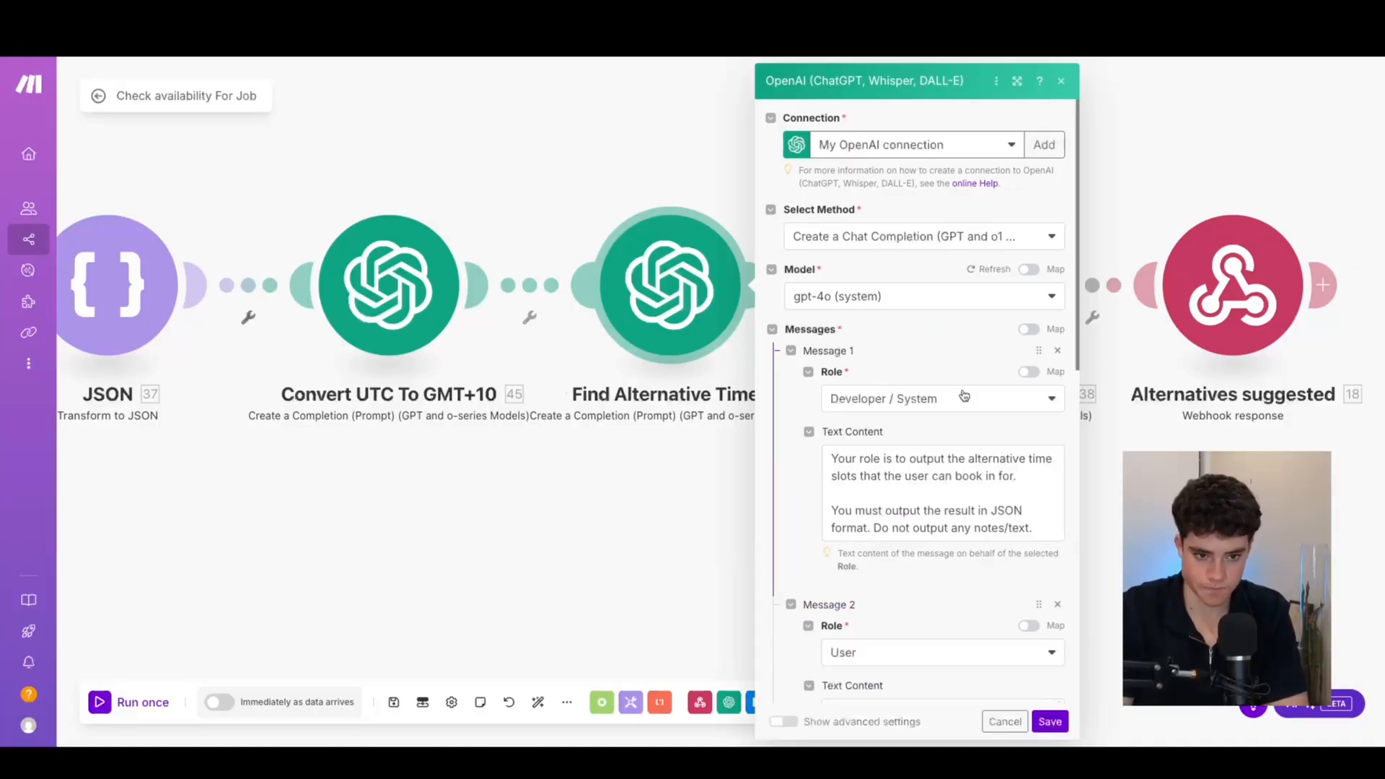
drag(834, 456, 989, 474)
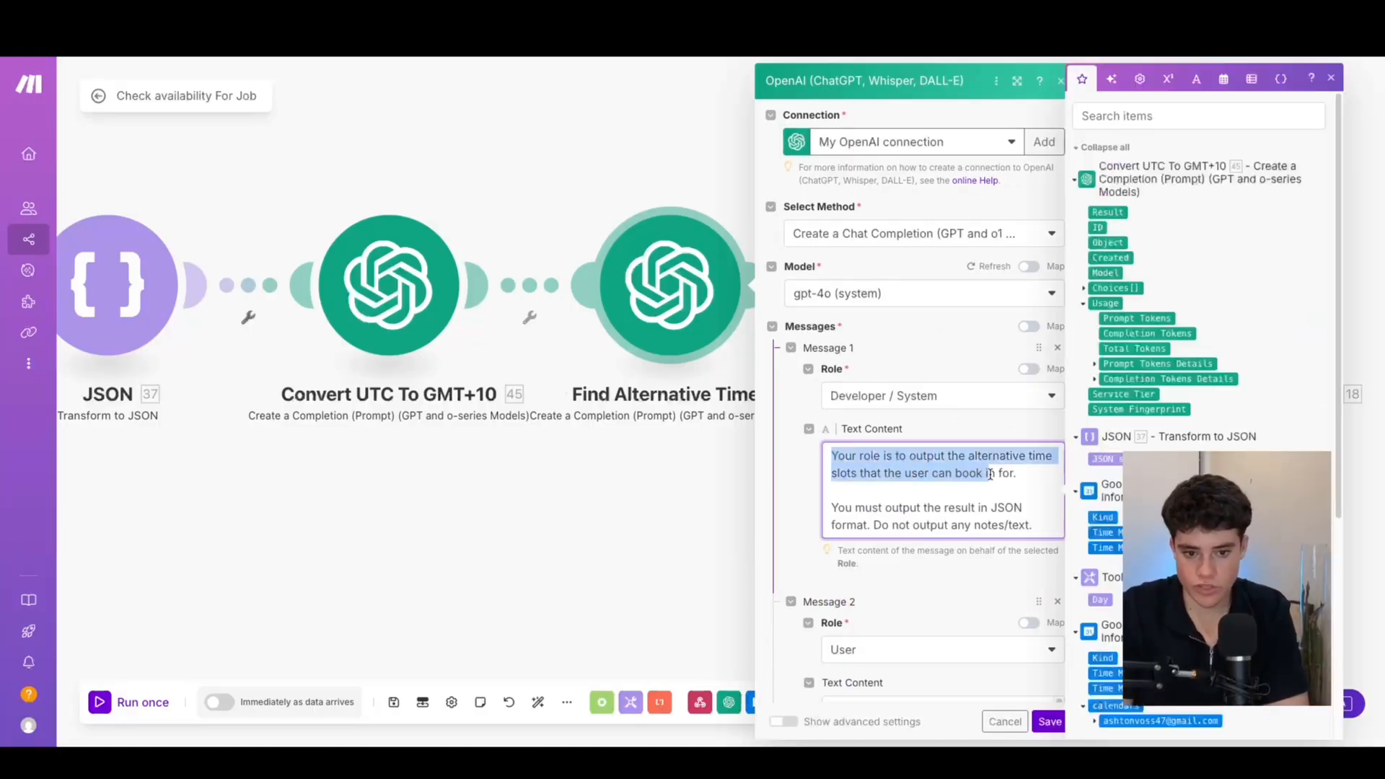
click(1023, 474)
scroll(1021, 473, down, 1)
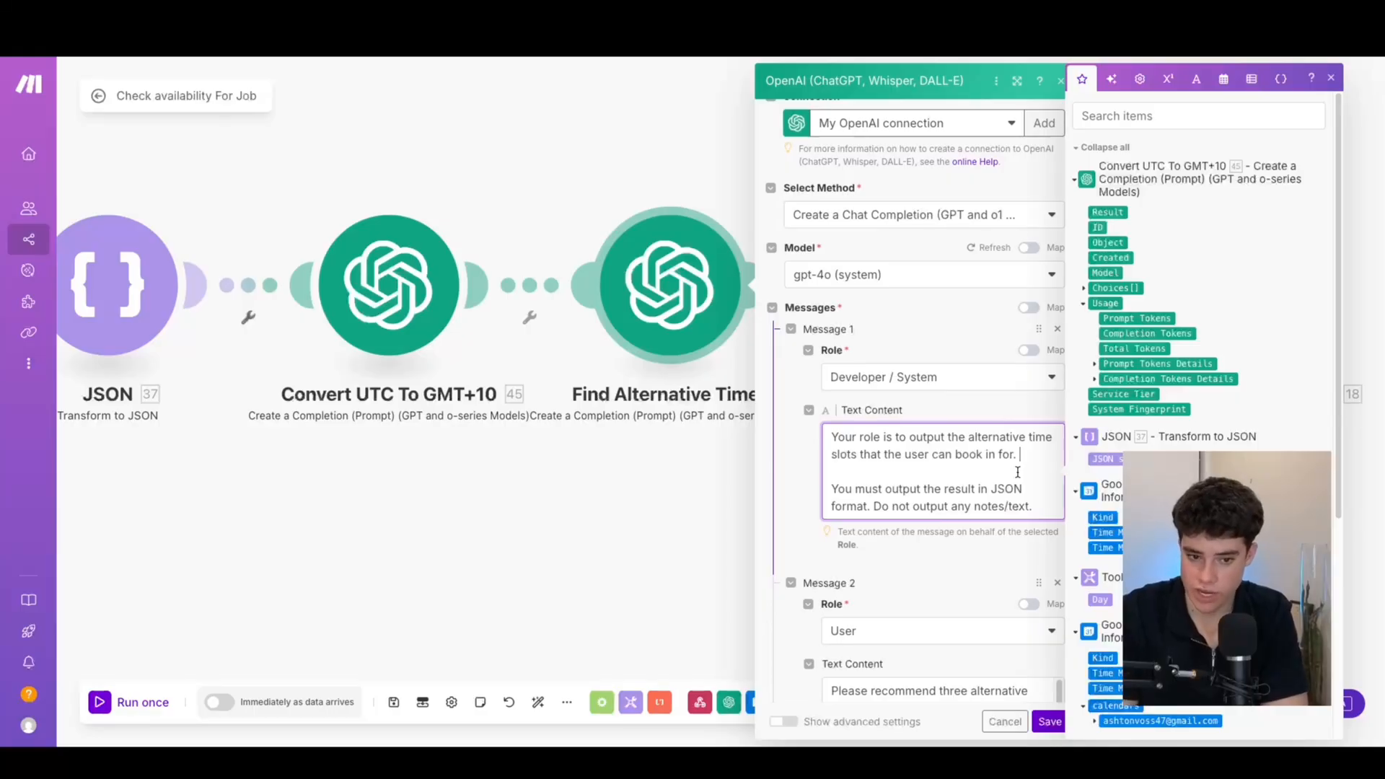
scroll(1017, 472, down, 5)
scroll(917, 510, up, 1)
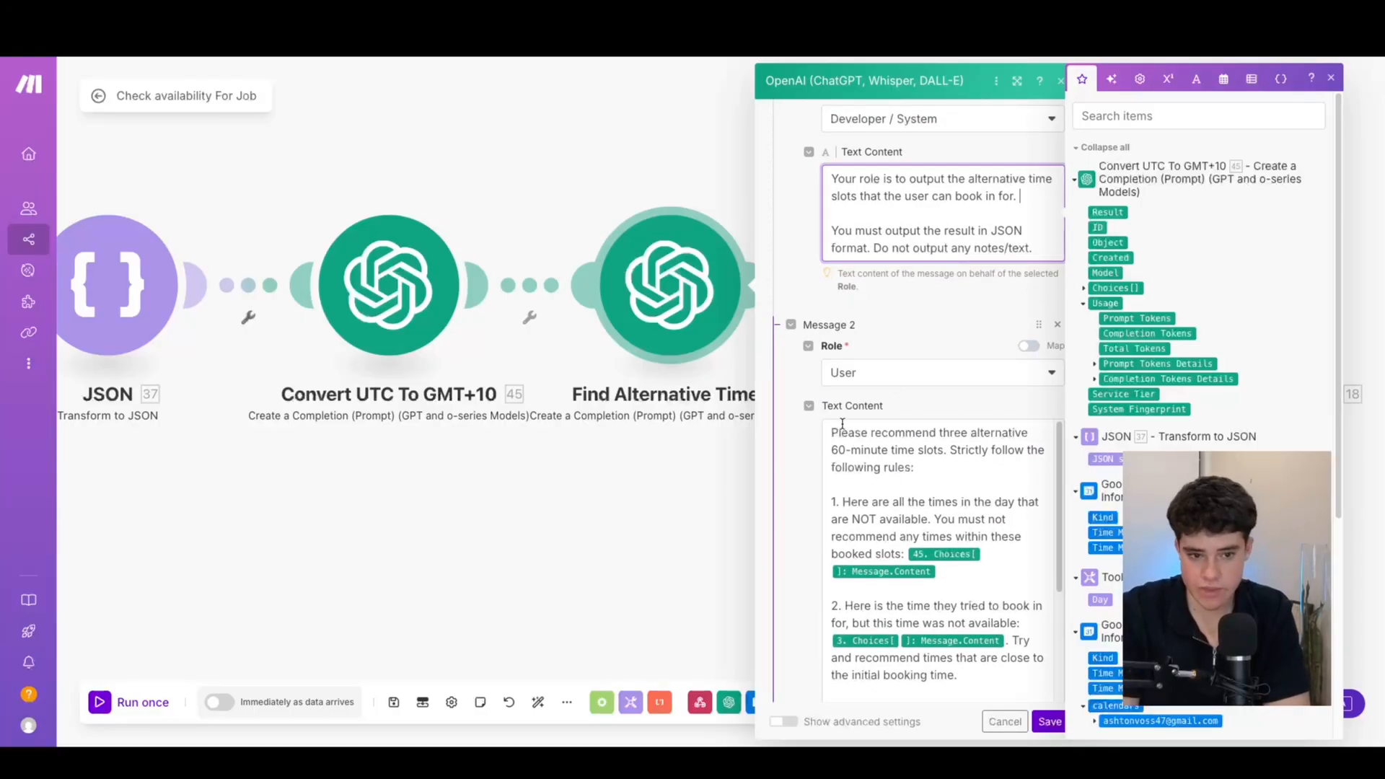
Read the user prompt asking for three 60-minute alternative slots, then save the module
drag(833, 434, 901, 488)
click(931, 470)
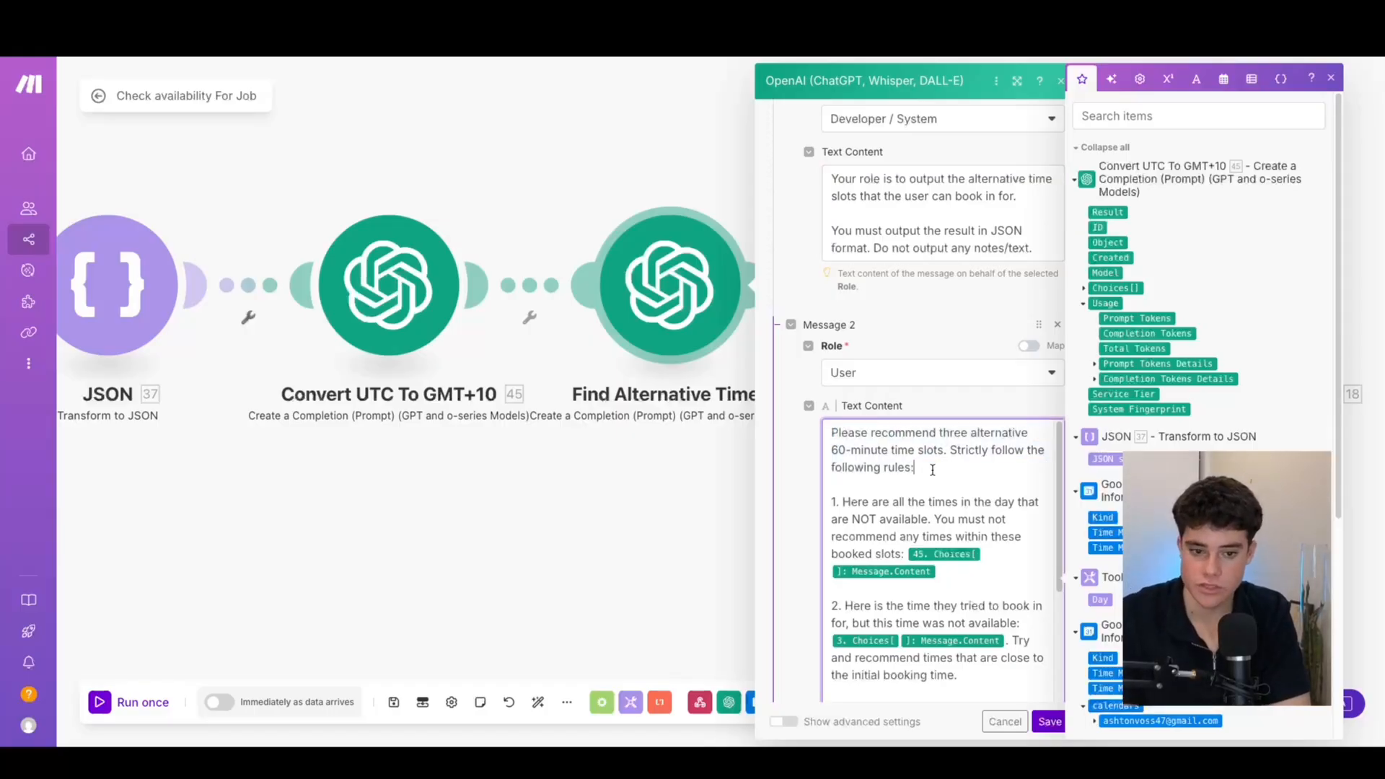
scroll(930, 505, down, 5)
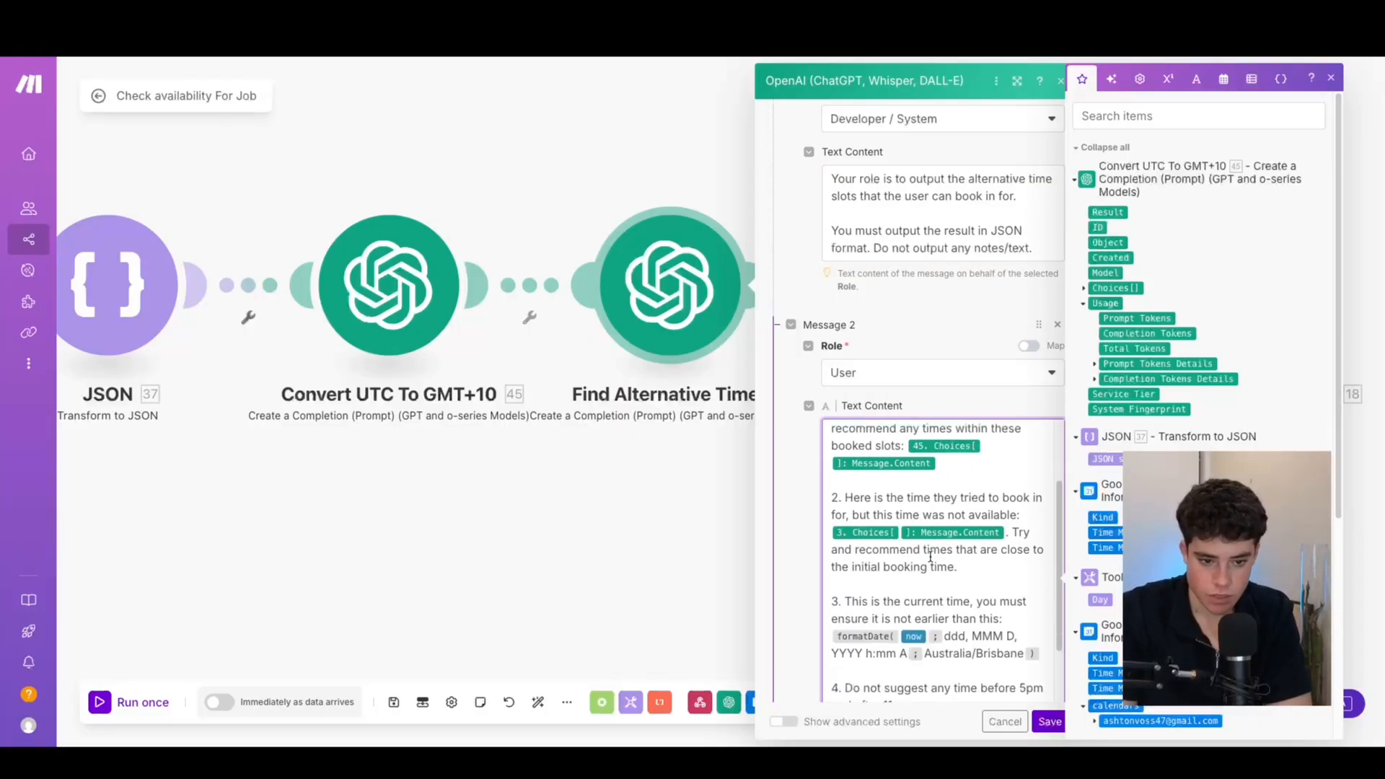
scroll(910, 586, down, 5)
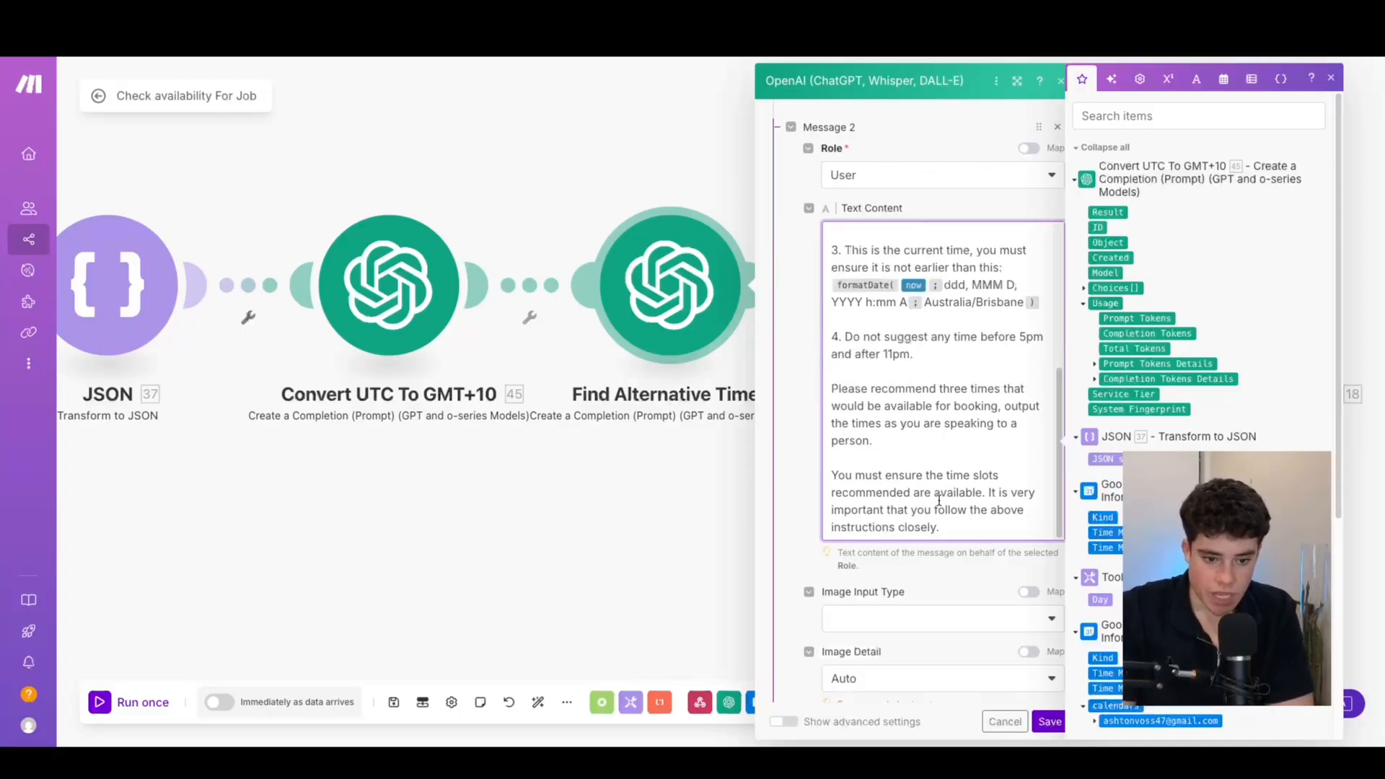
drag(957, 432, 901, 347)
click(978, 355)
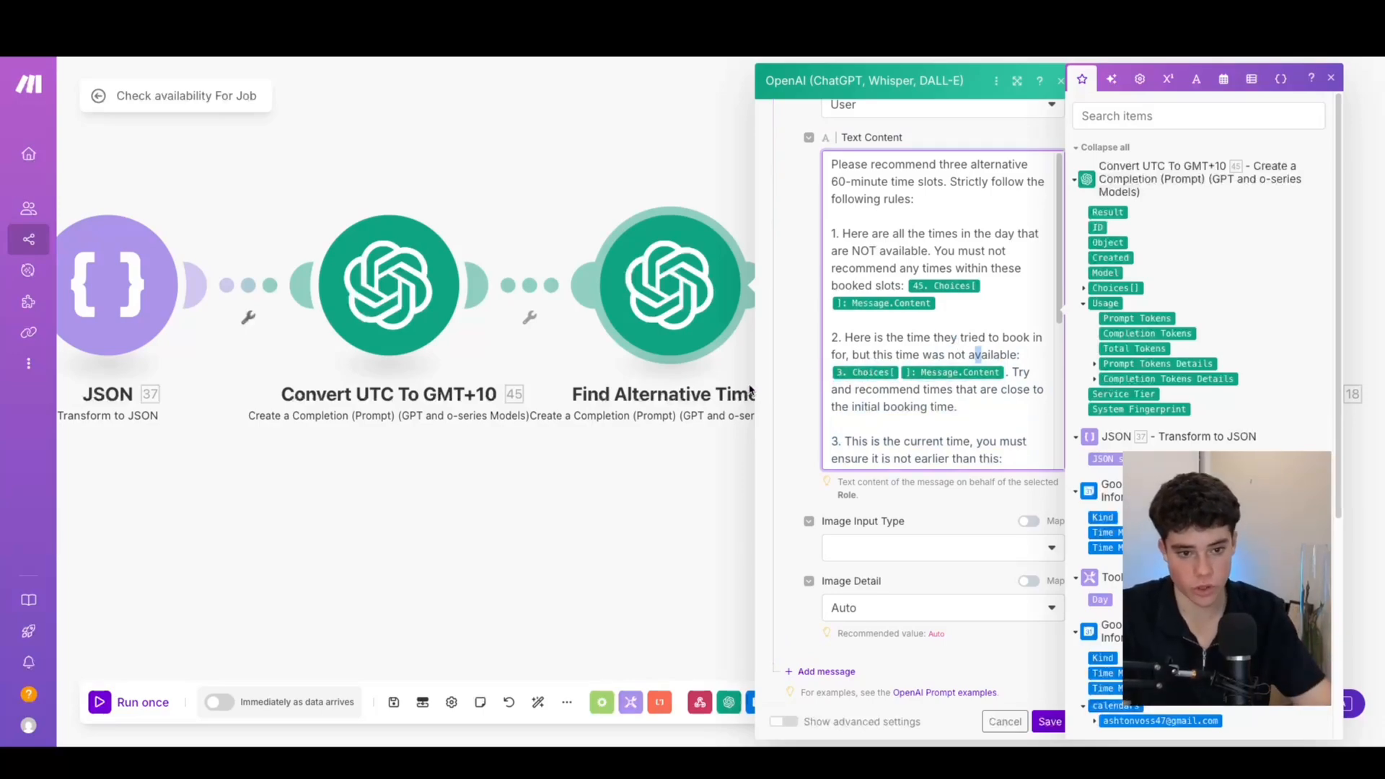
click(1048, 720)
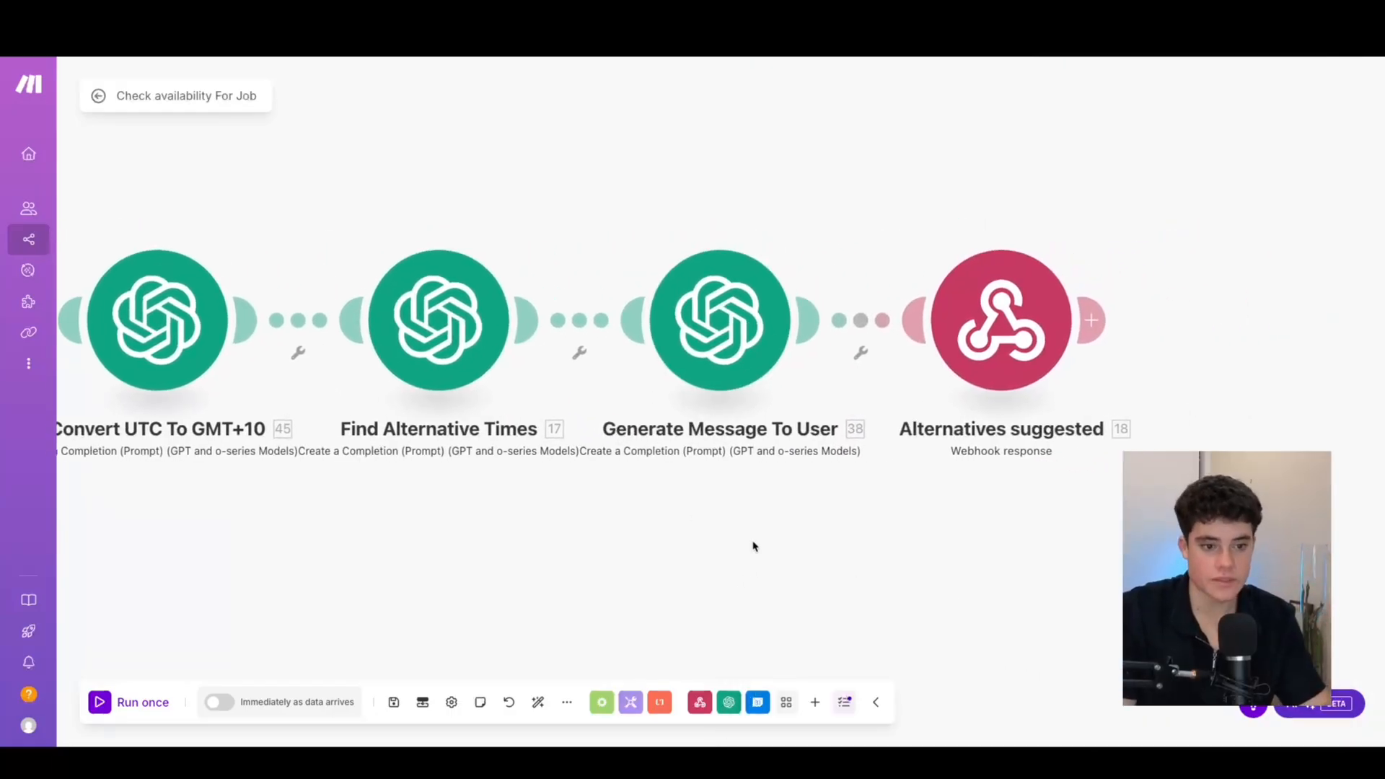
Pan across the scenario to view it end to end, including Alternatives suggested
drag(757, 544, 637, 550)
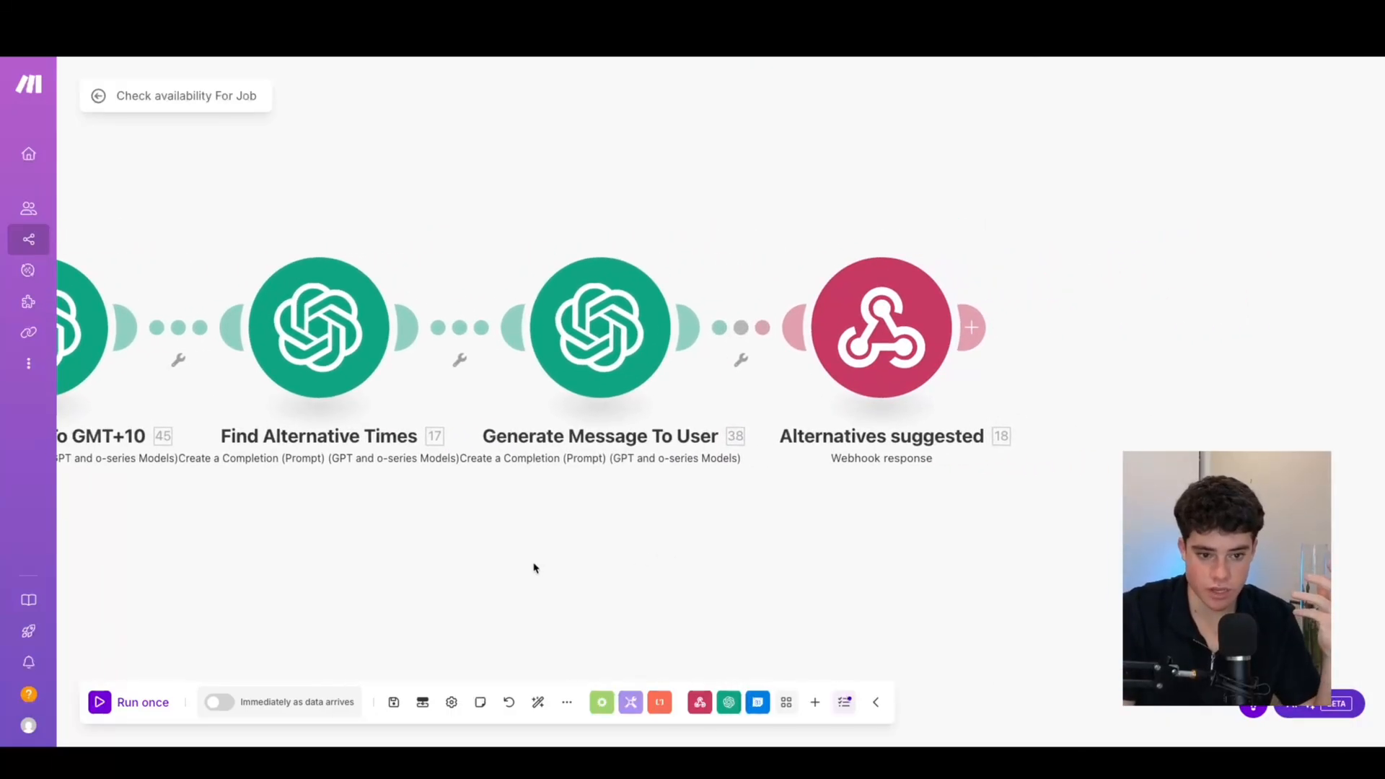
scroll(584, 582, down, 3)
drag(433, 567, 998, 533)
scroll(724, 557, down, 2)
scroll(705, 552, up, 2)
drag(678, 553, 574, 456)
drag(705, 496, 672, 551)
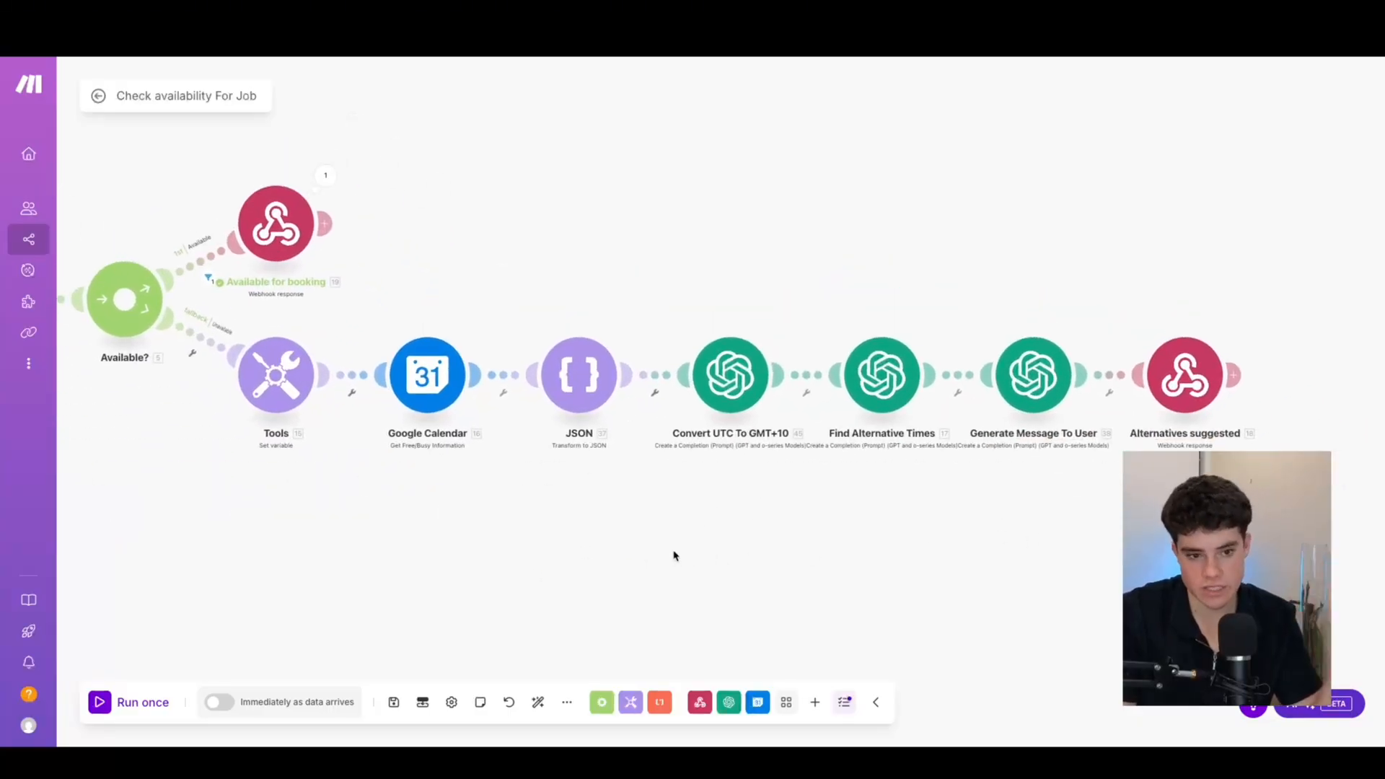
scroll(330, 505, up, 1)
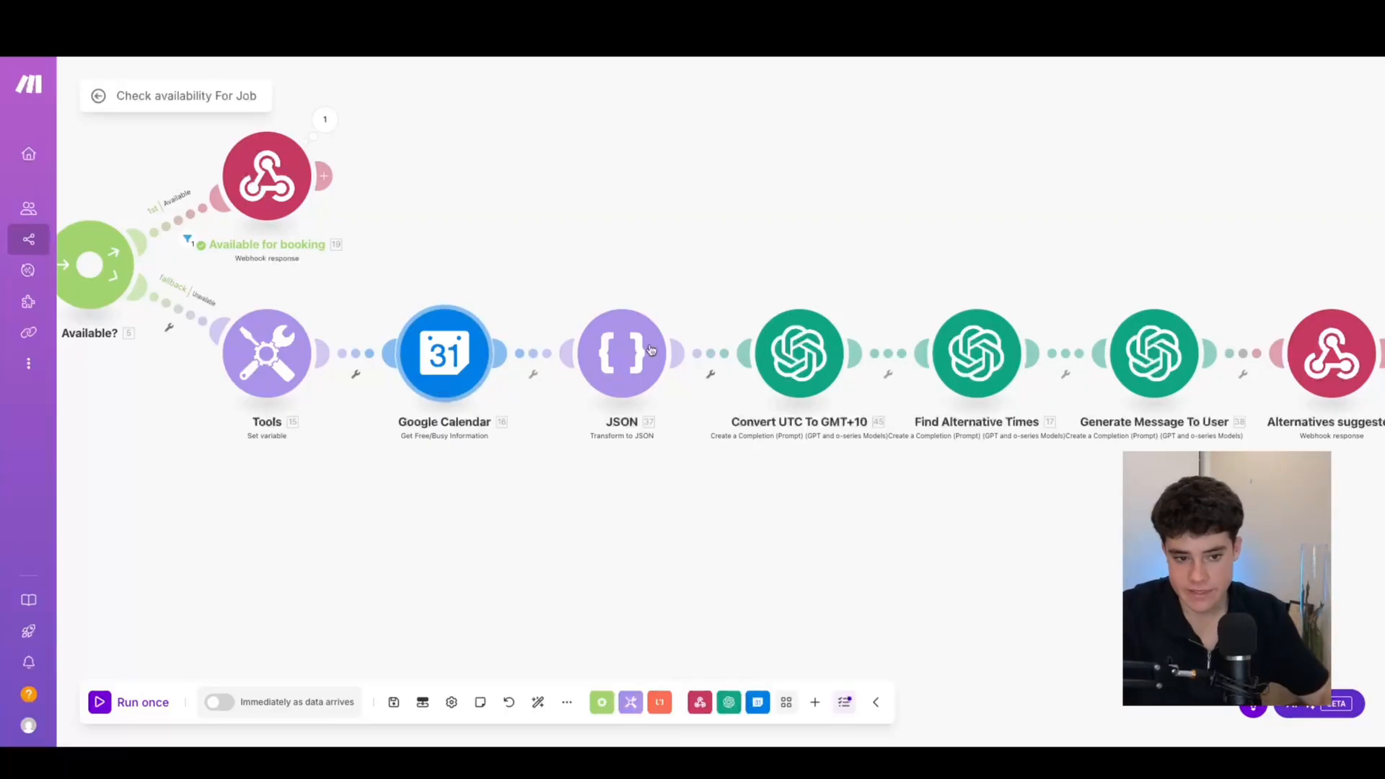
drag(1023, 565, 869, 569)
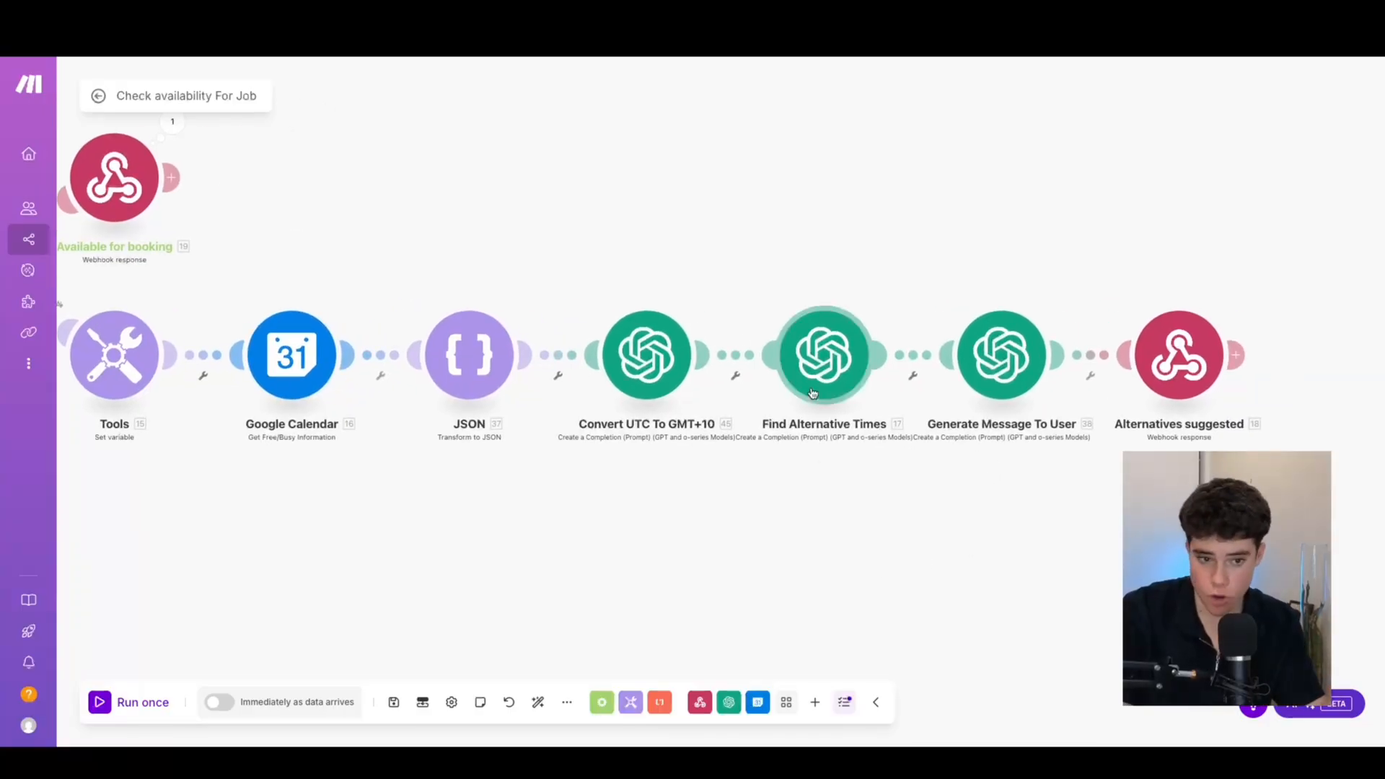
drag(1075, 498, 810, 494)
scroll(589, 539, down, 5)
drag(577, 296, 930, 274)
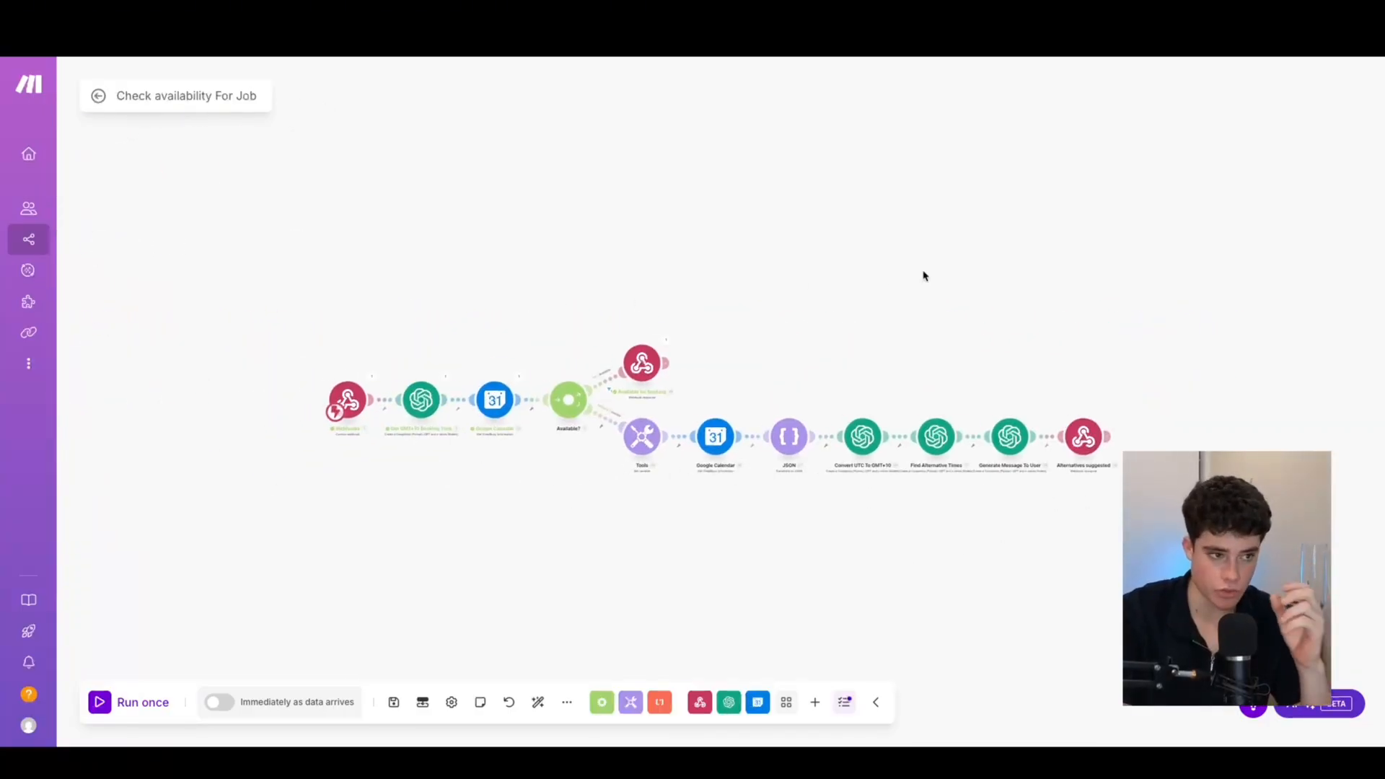
Save the scenario and close the Google Calendar output and check_availability tool details
click(394, 702)
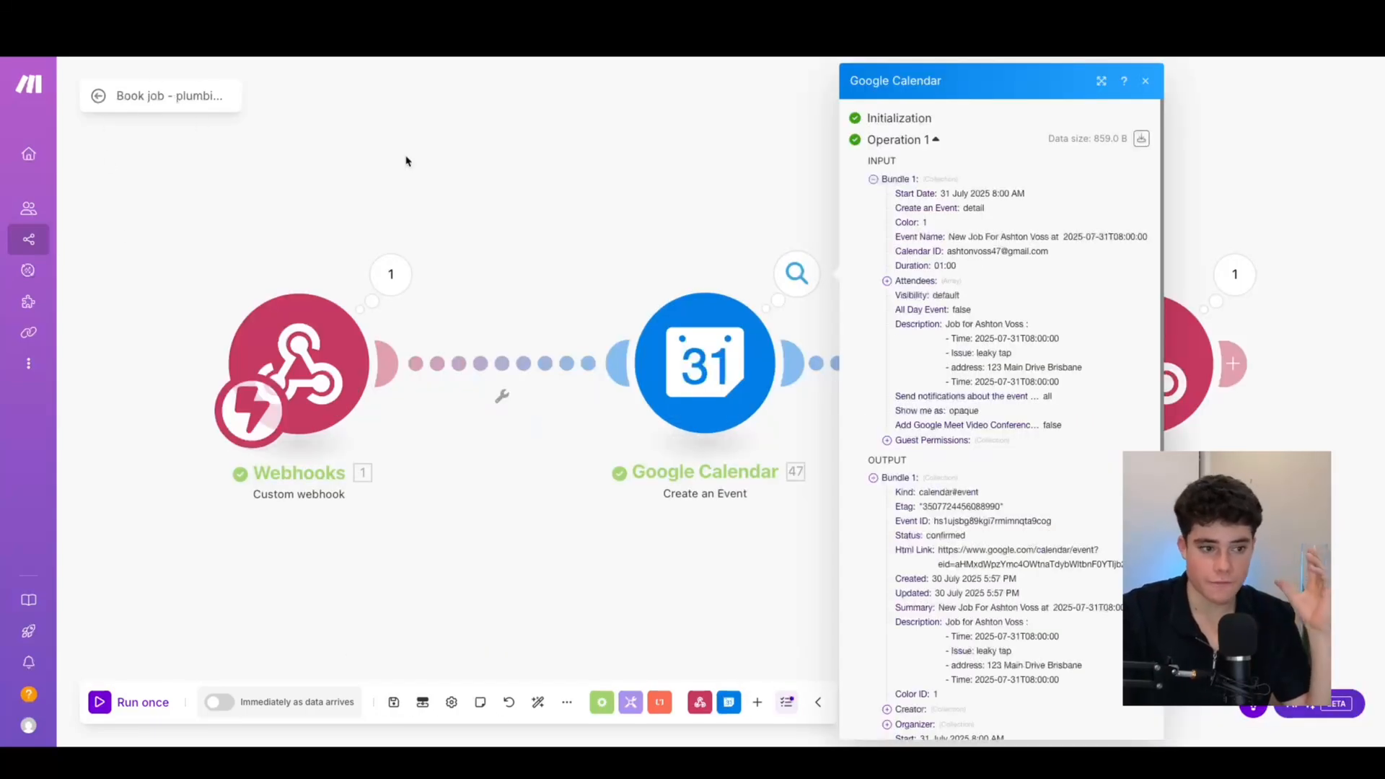
click(406, 161)
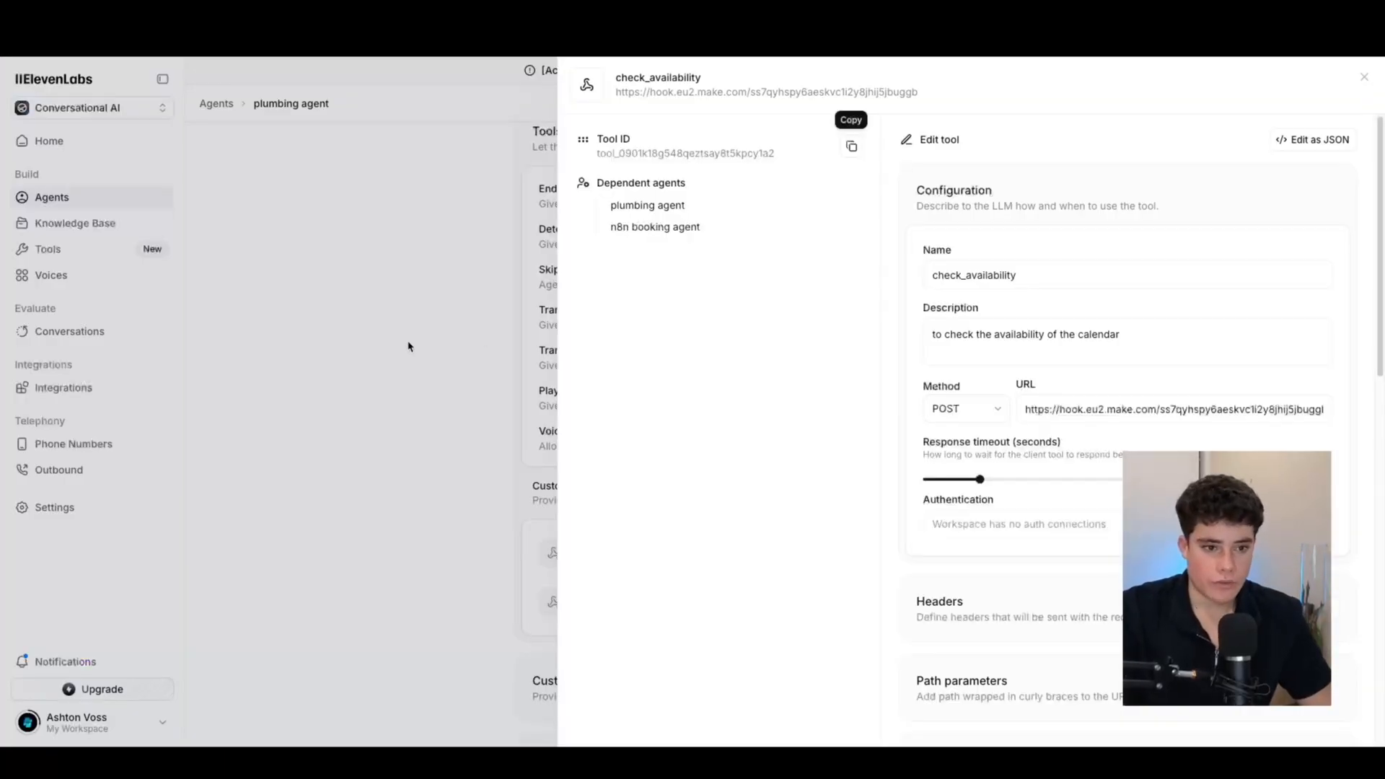
click(396, 340)
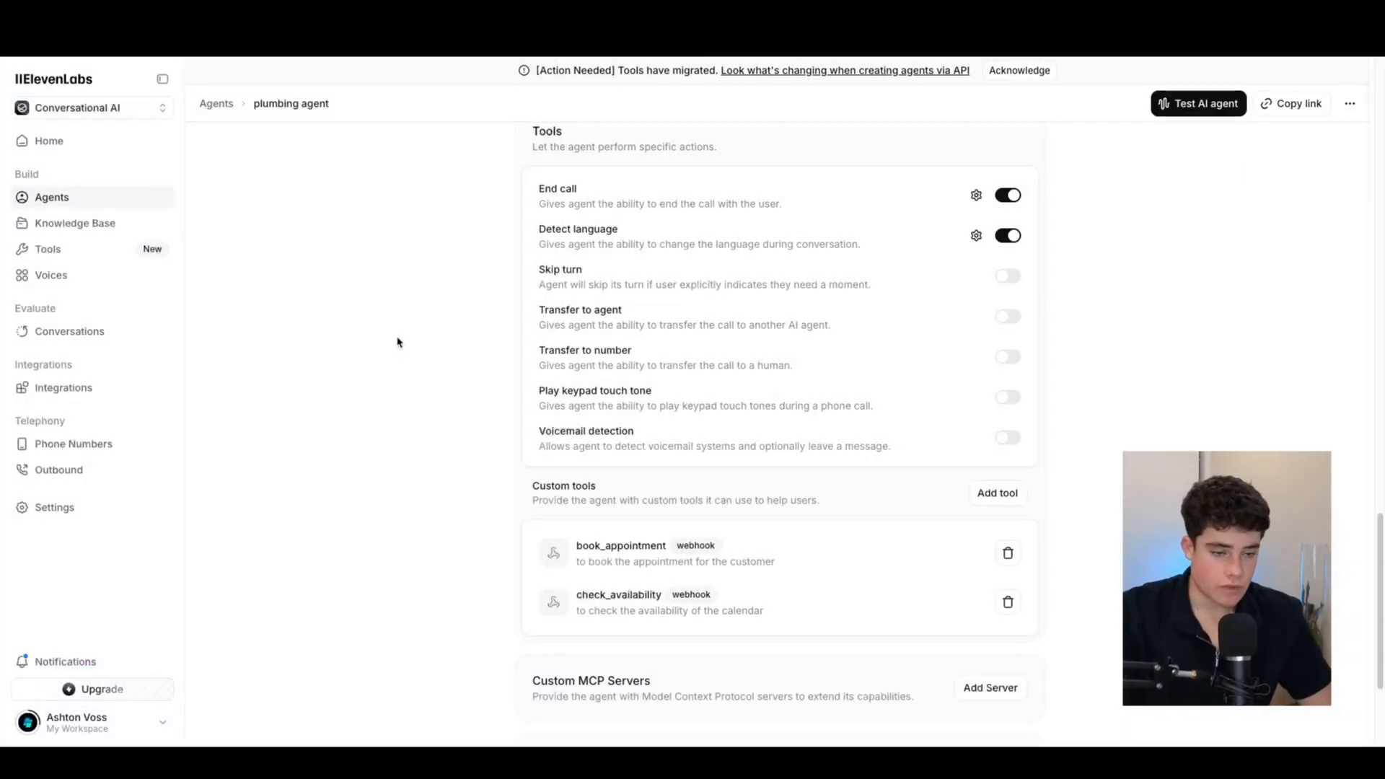
click(644, 556)
scroll(995, 487, down, 5)
scroll(995, 487, down, 3)
scroll(1040, 394, down, 2)
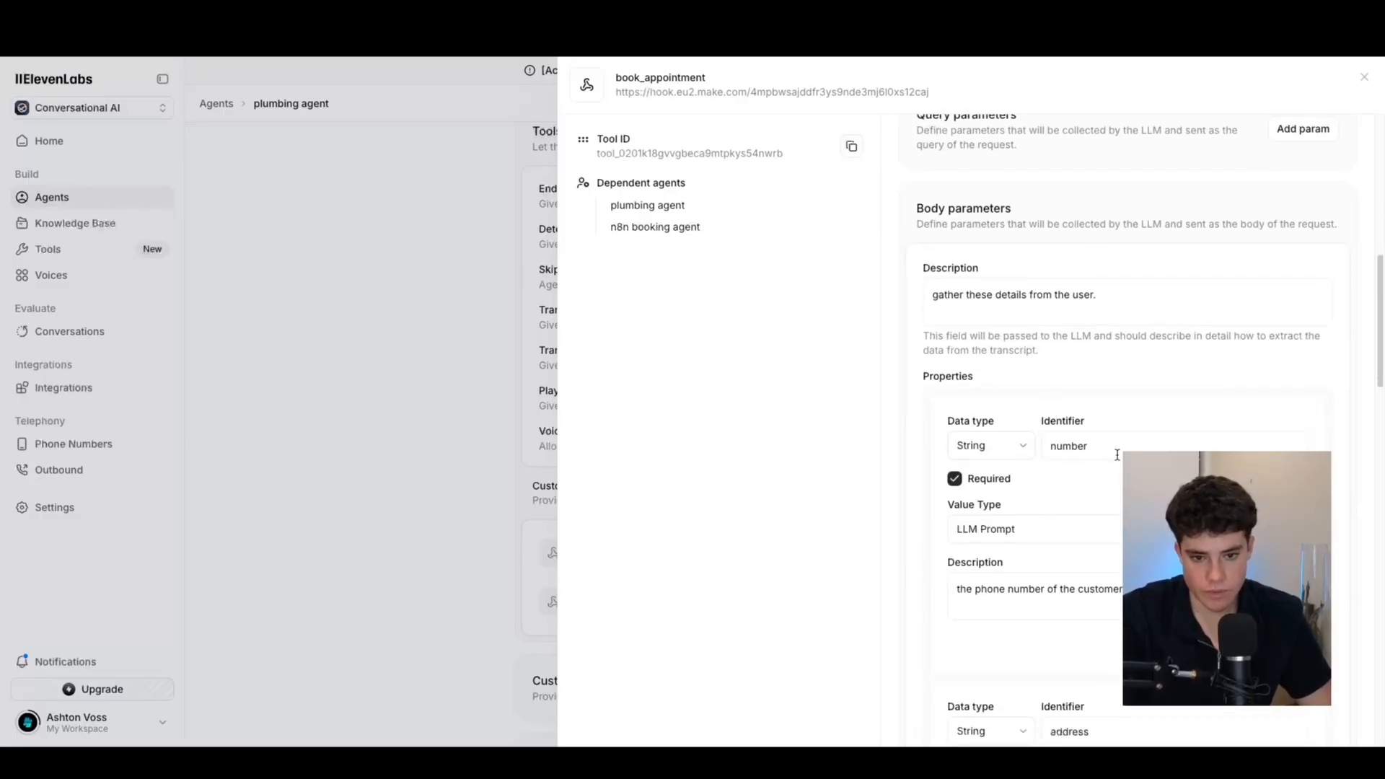
scroll(952, 464, down, 5)
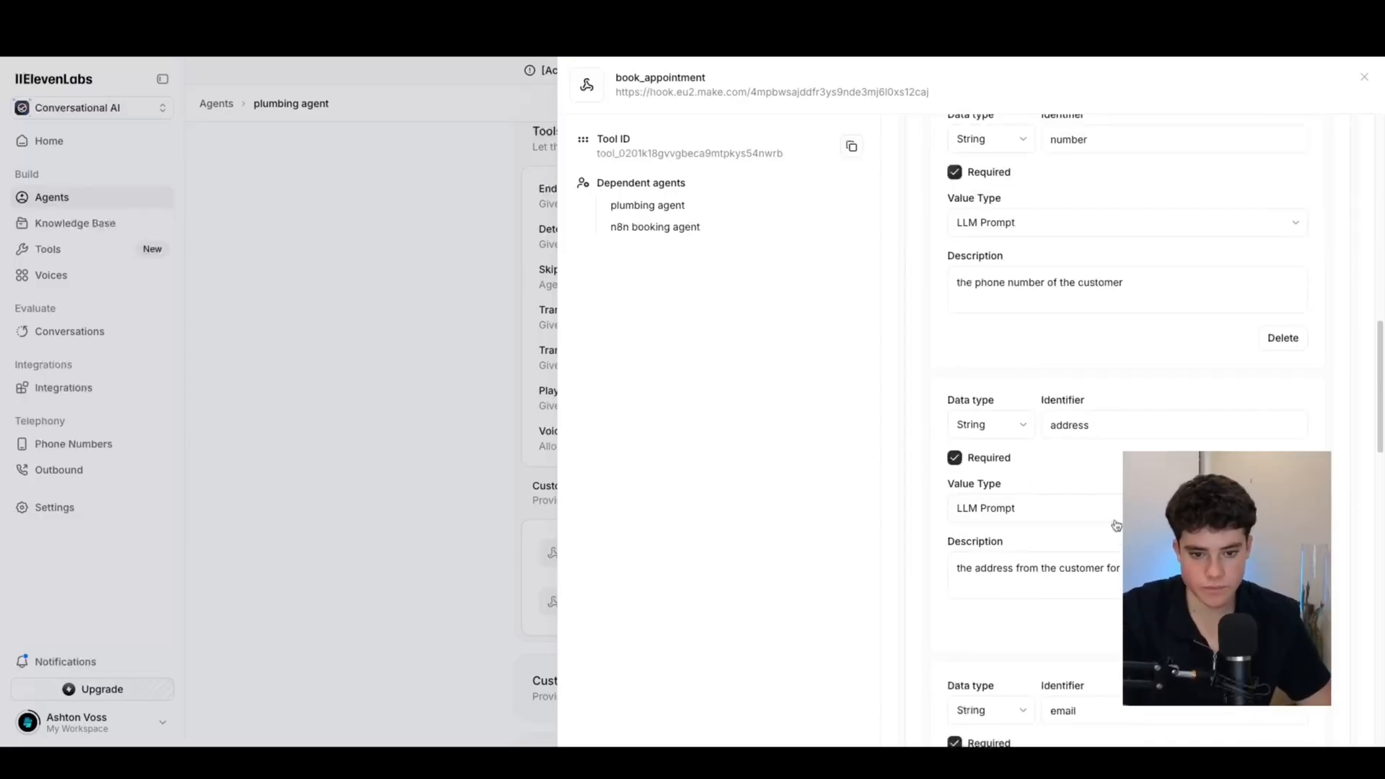
scroll(1140, 469, up, 1)
scroll(1111, 405, down, 10)
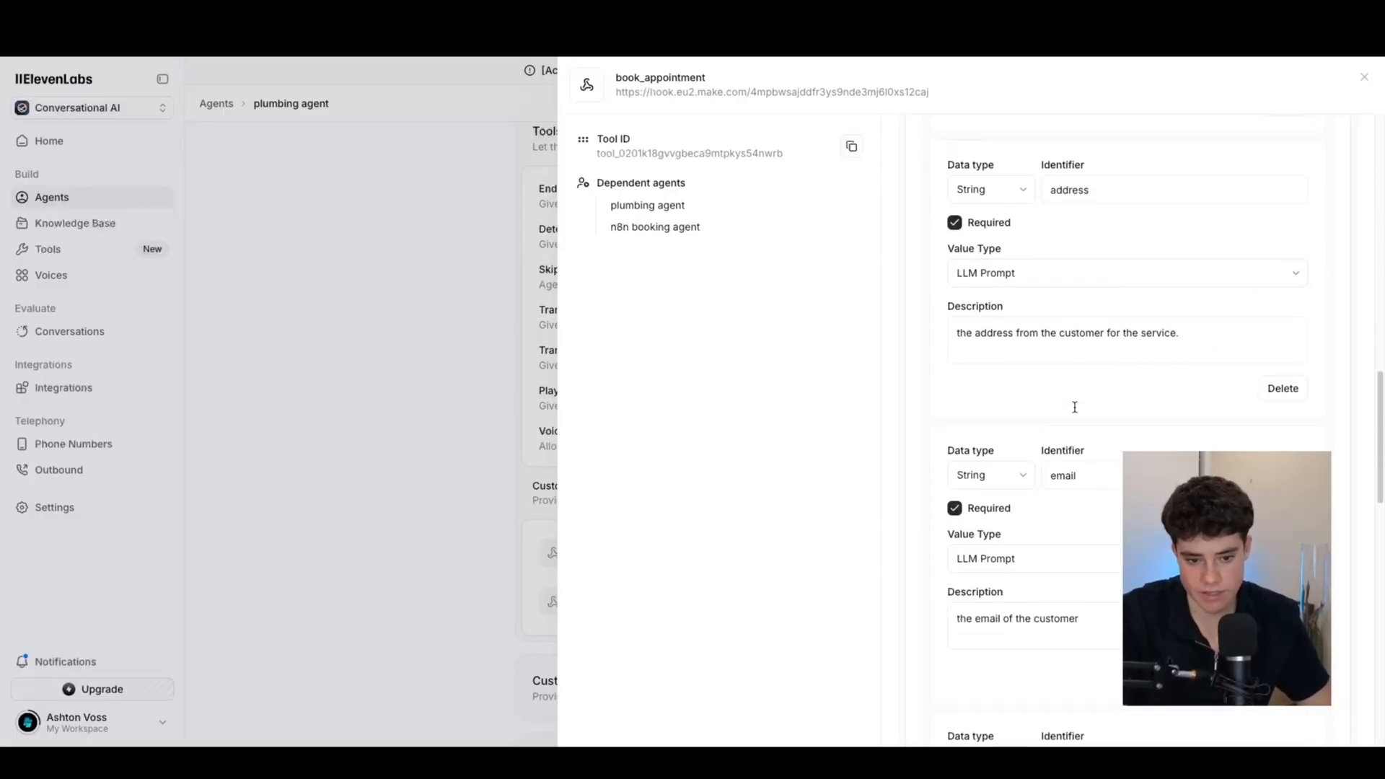
scroll(1084, 505, down, 4)
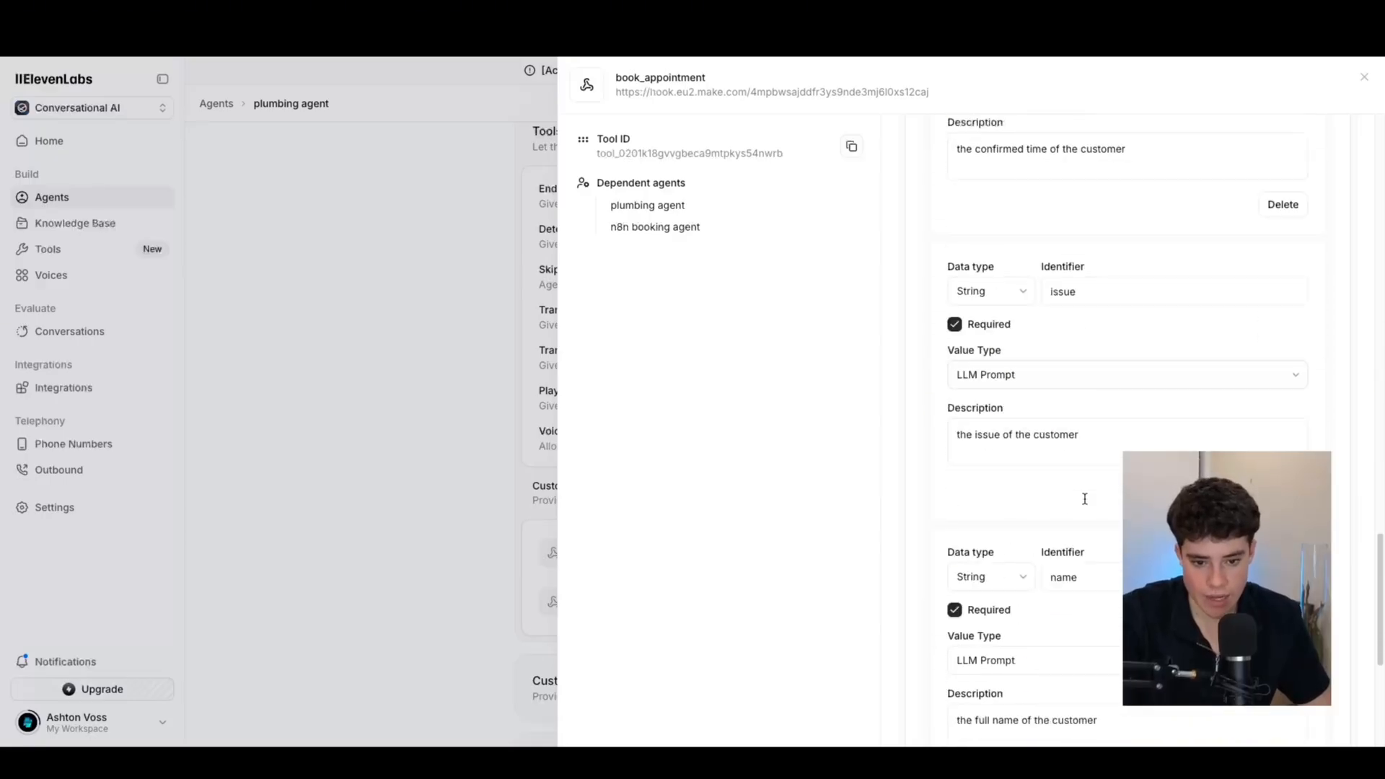
click(440, 395)
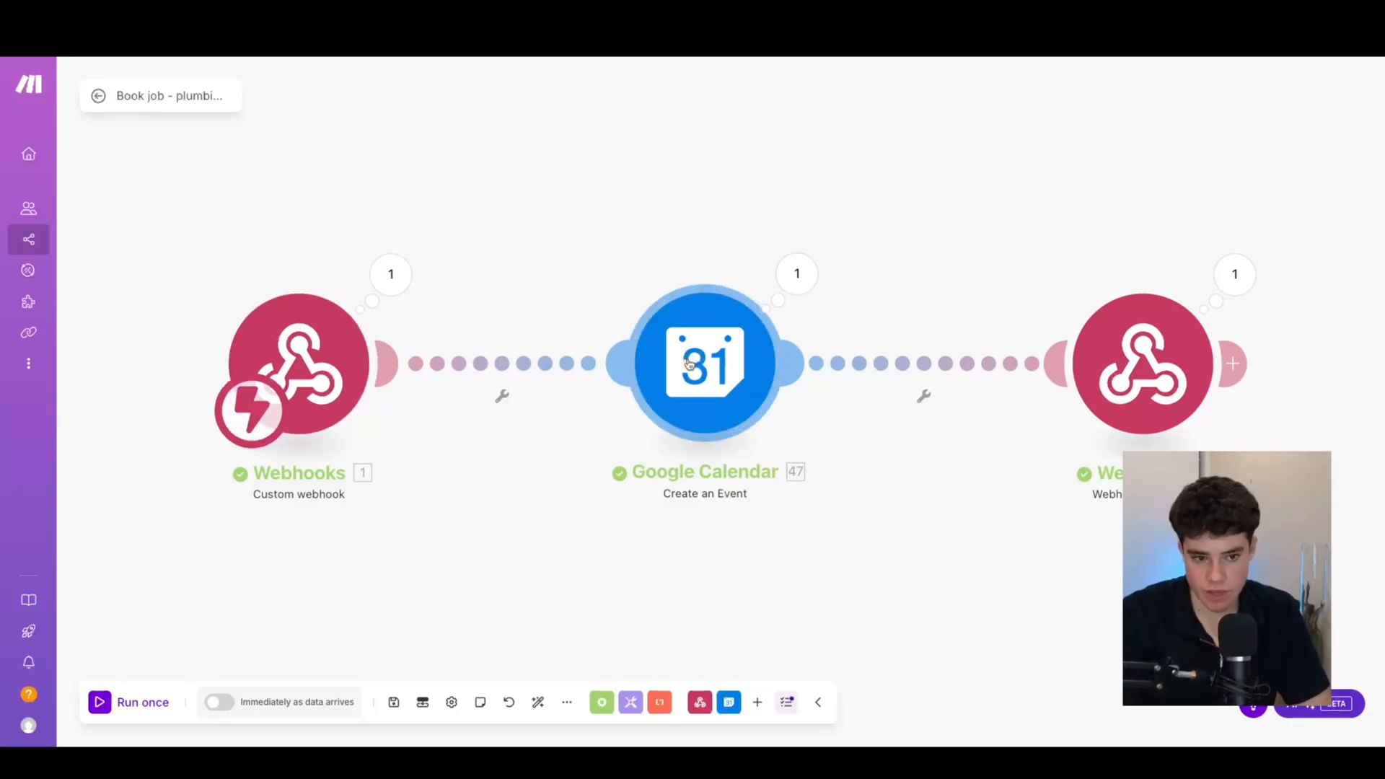
click(710, 364)
click(1033, 417)
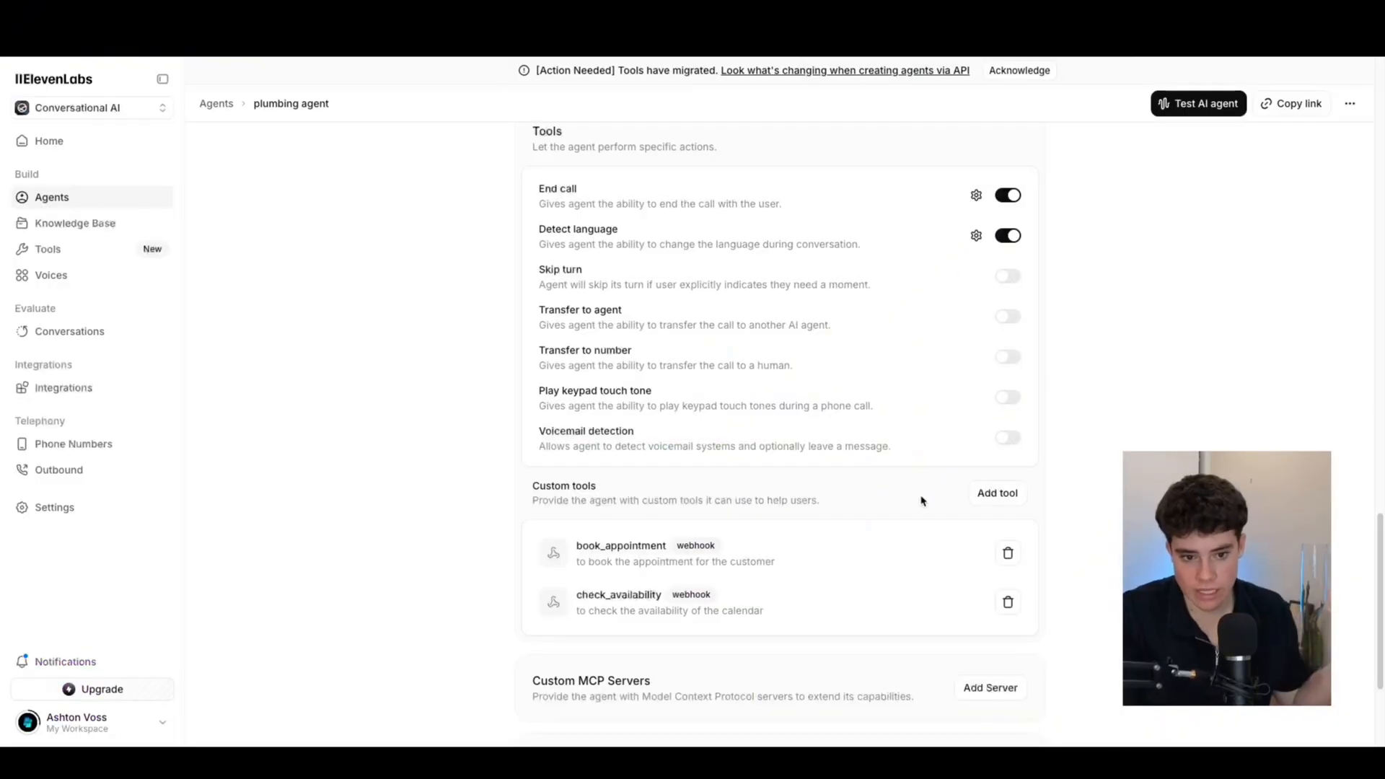
Highlight the time in the Thursday 31 July New Job event's title and details
scroll(920, 491, down, 1)
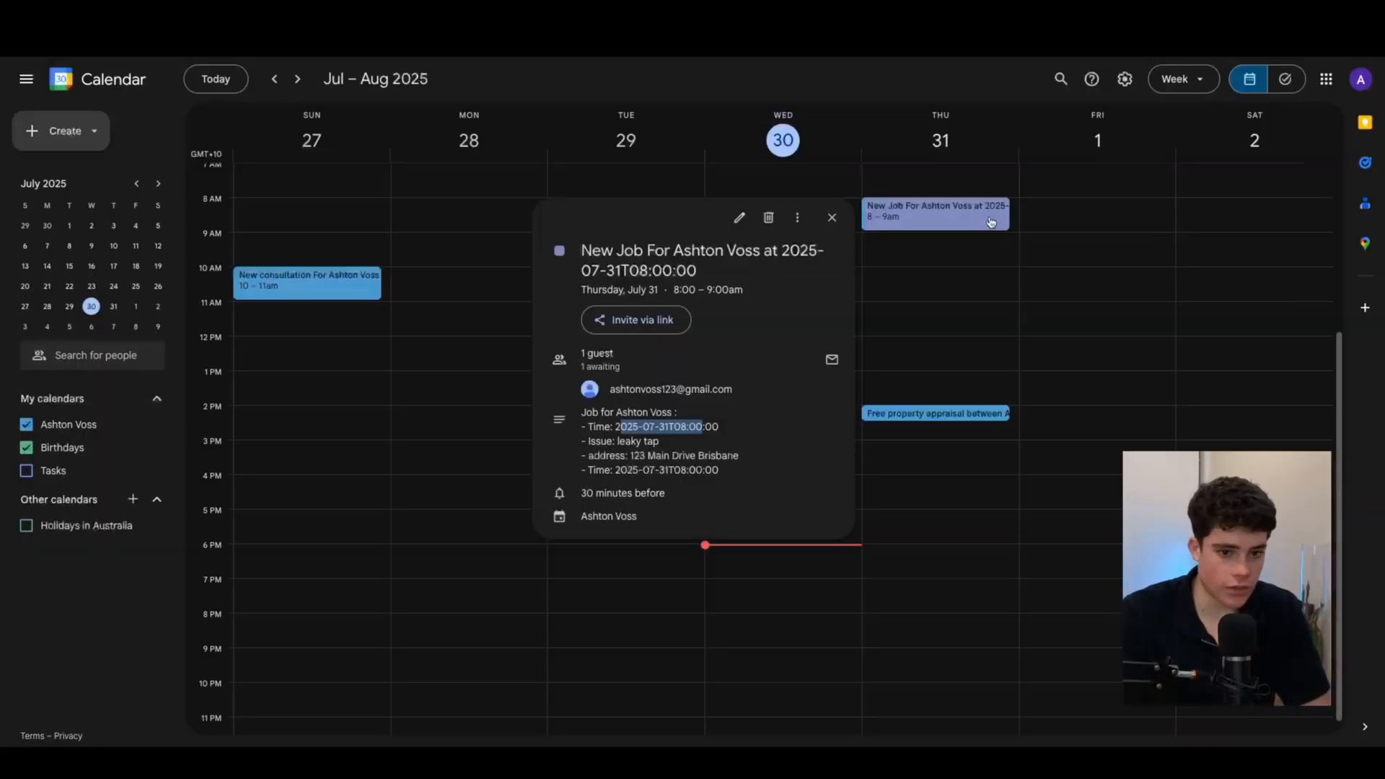
drag(714, 272, 801, 270)
drag(703, 274, 675, 273)
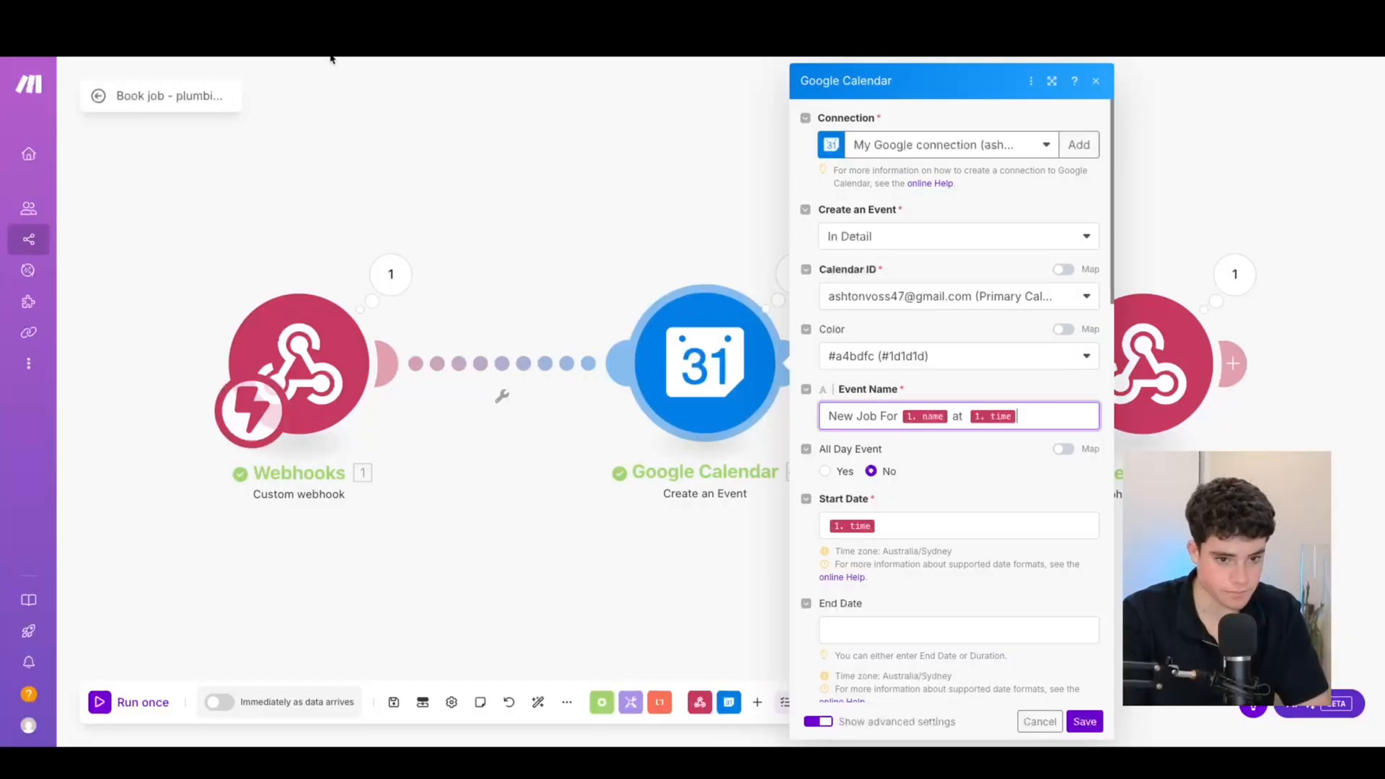
Inspect the value mapped into the calendar event's start date
scroll(967, 455, down, 2)
click(945, 417)
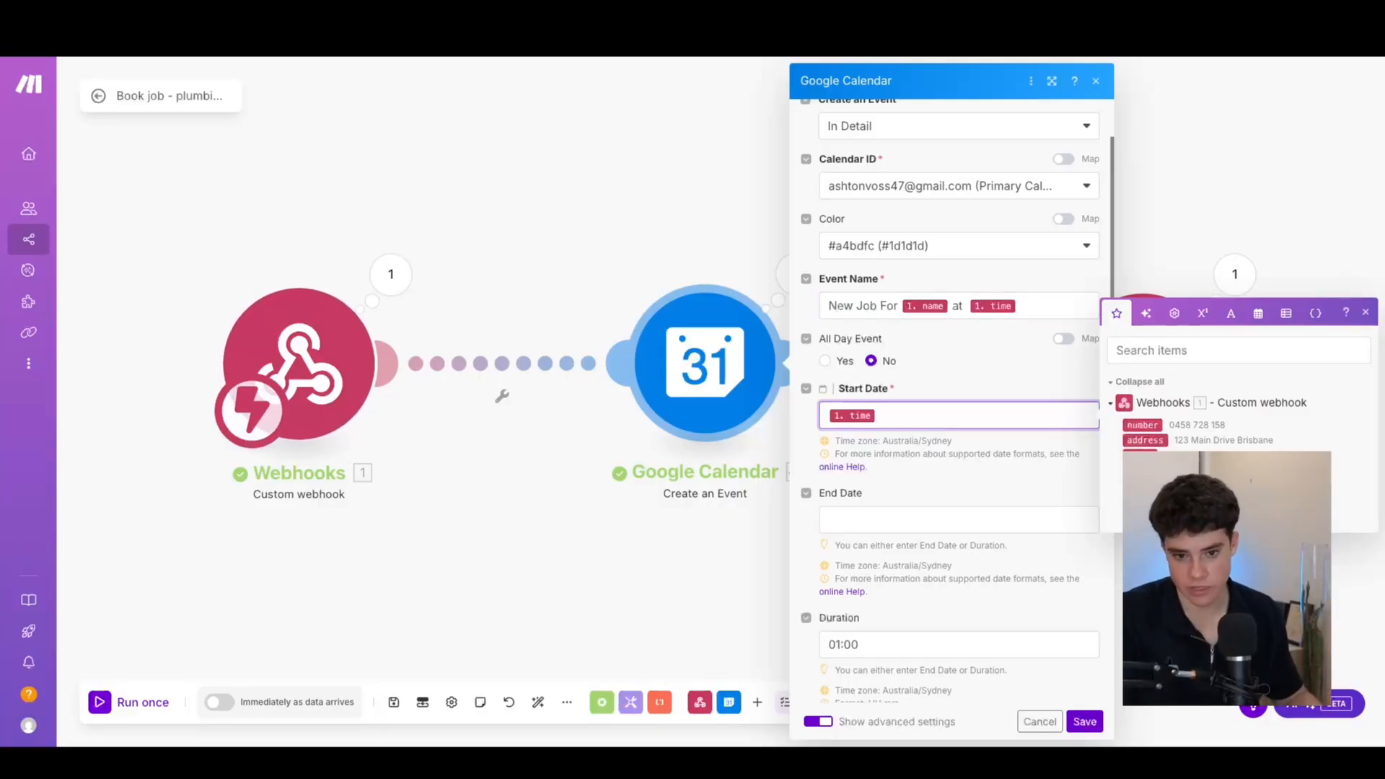
scroll(871, 505, down, 2)
scroll(871, 505, down, 1)
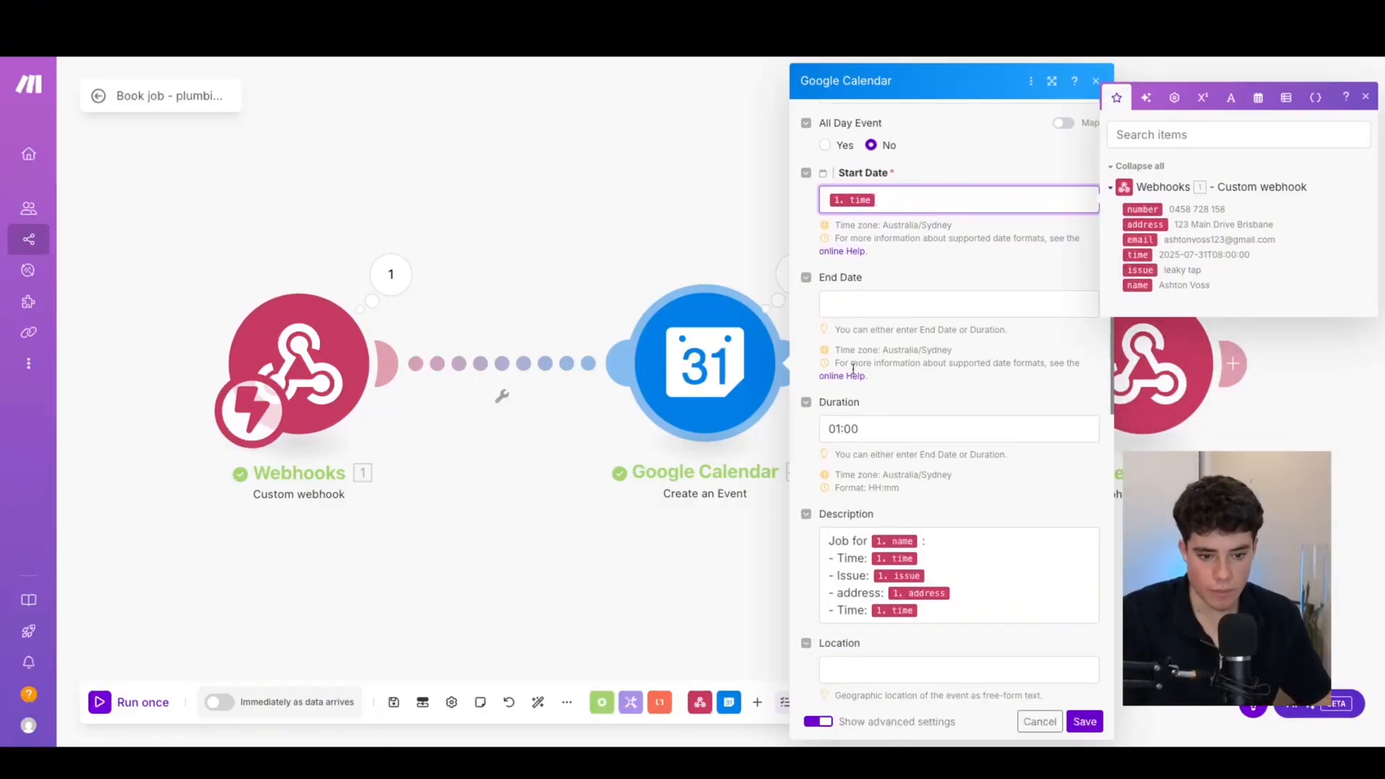
Review the event description text and its one-hour duration value
click(961, 618)
key(ctrl+a)
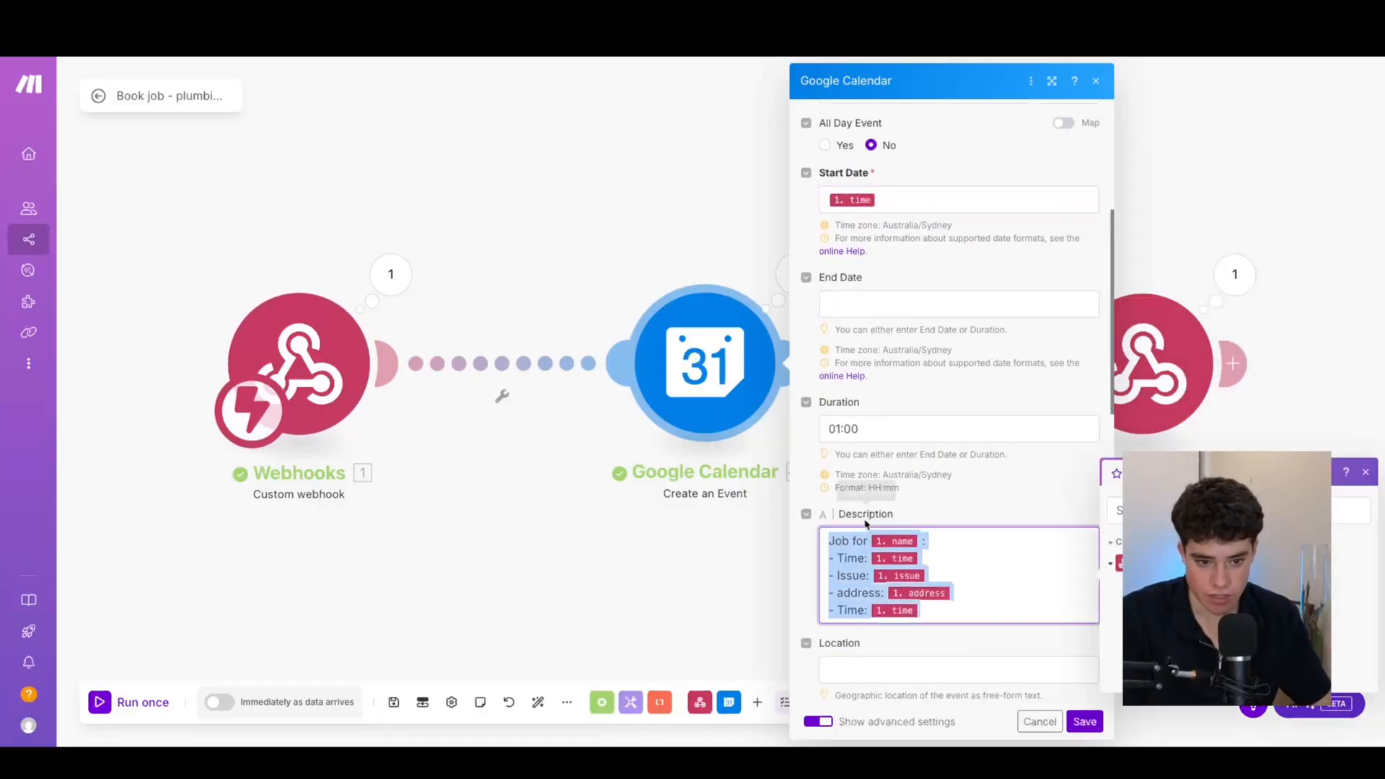
scroll(893, 353, down, 1)
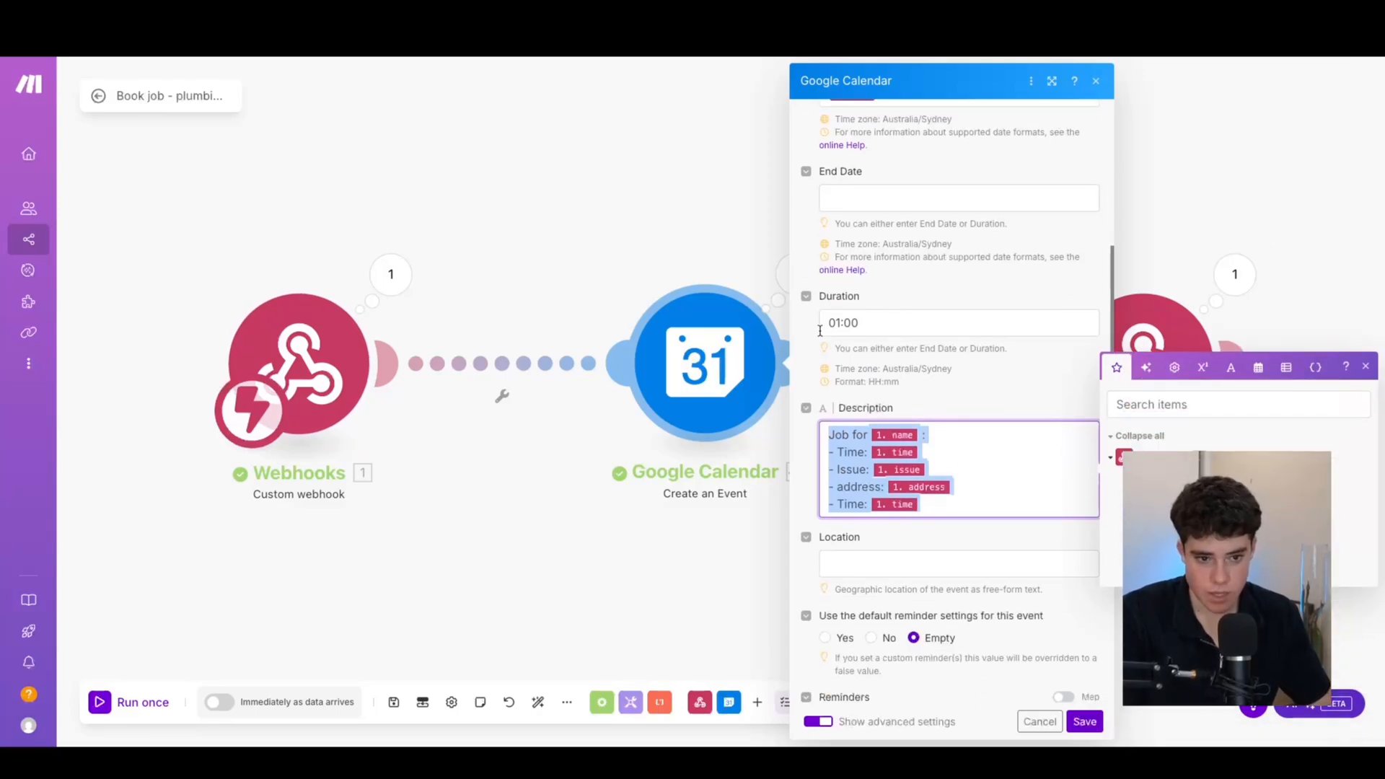
triple_click(960, 316)
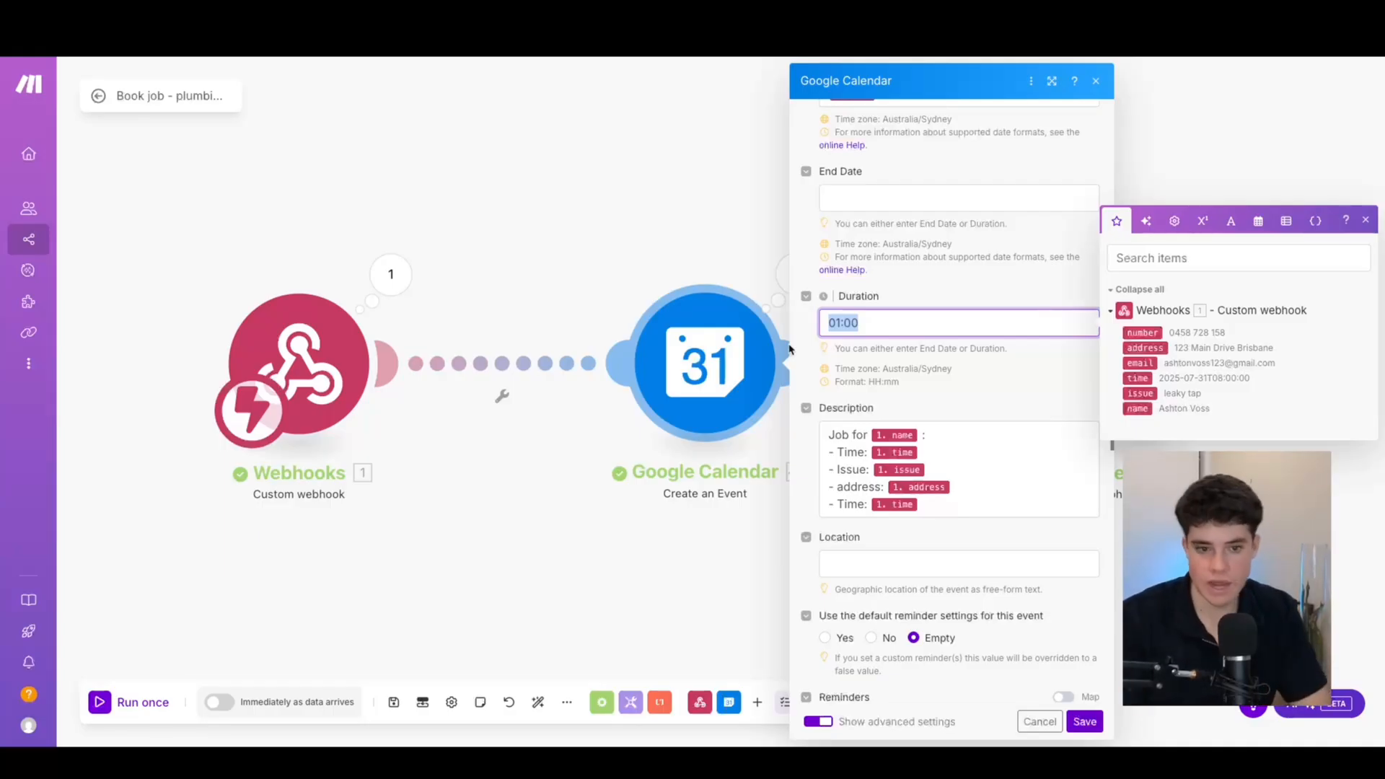
scroll(829, 324, up, 2)
scroll(828, 211, down, 5)
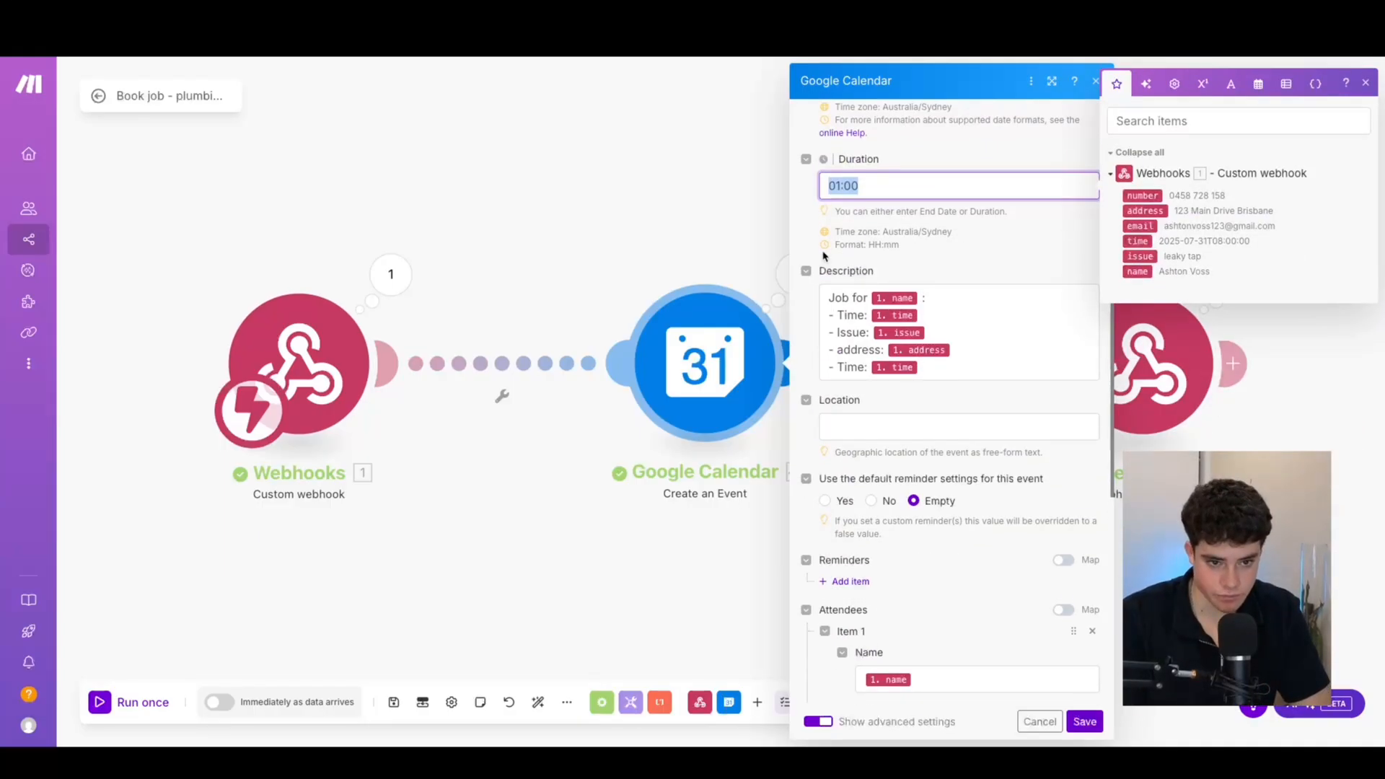
scroll(895, 281, up, 4)
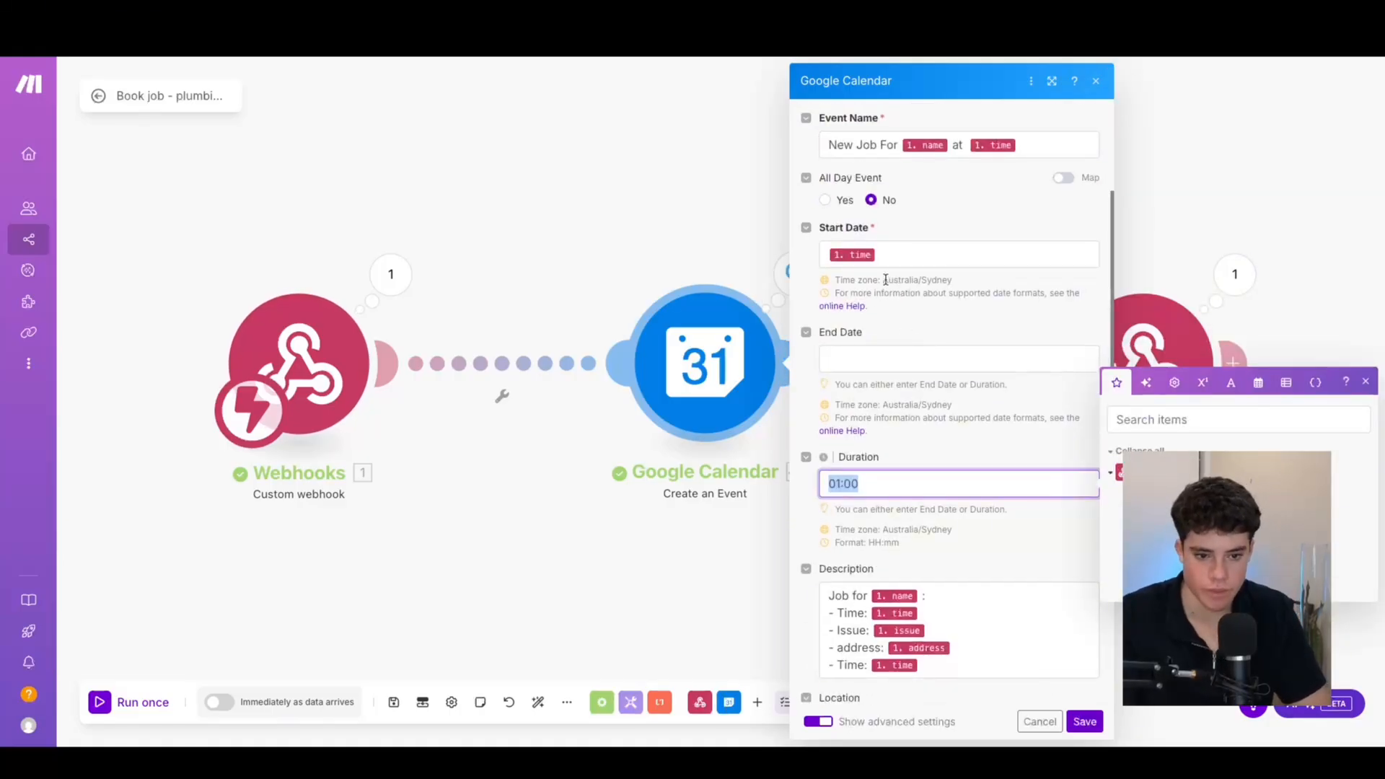
scroll(905, 325, down, 2)
click(922, 455)
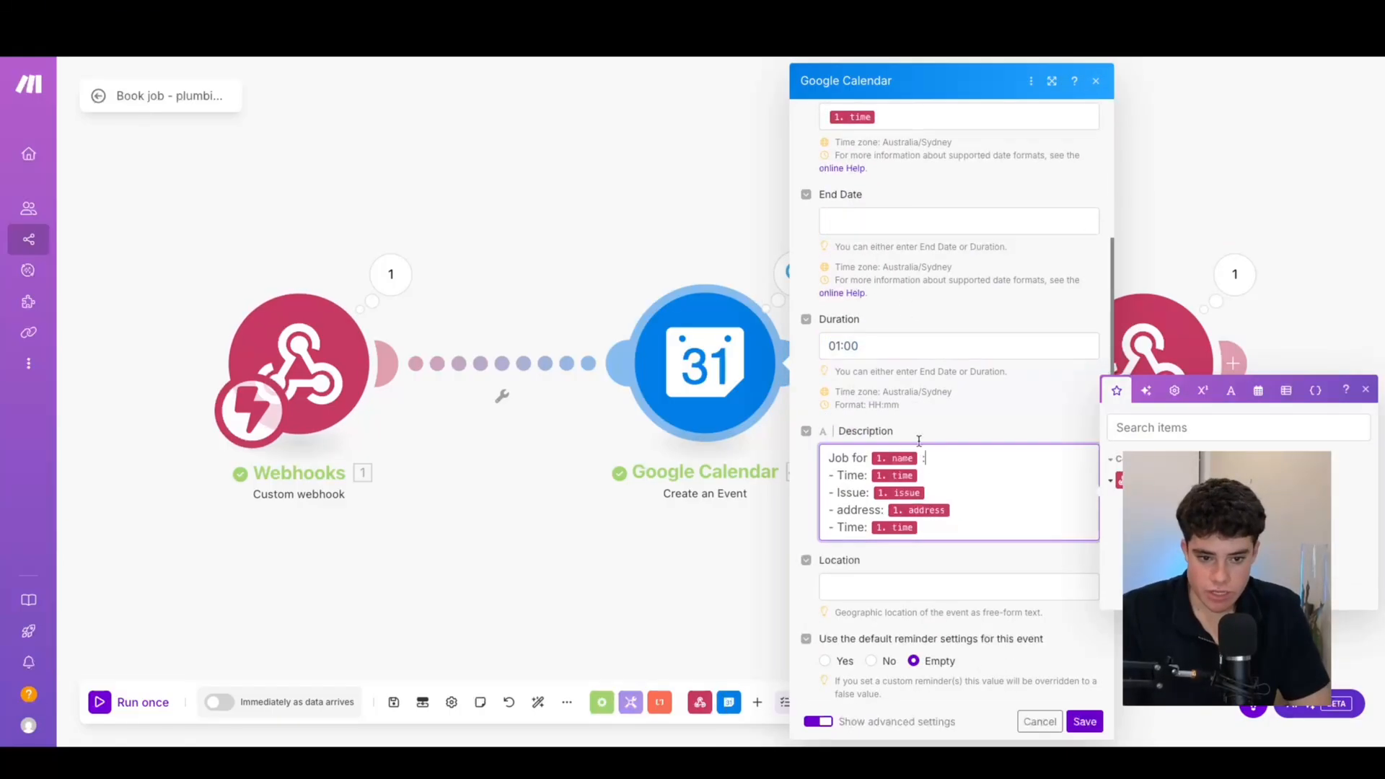
mouse_move(1155, 521)
mouse_down()
mouse_move(970, 478)
mouse_move(1147, 516)
mouse_up()
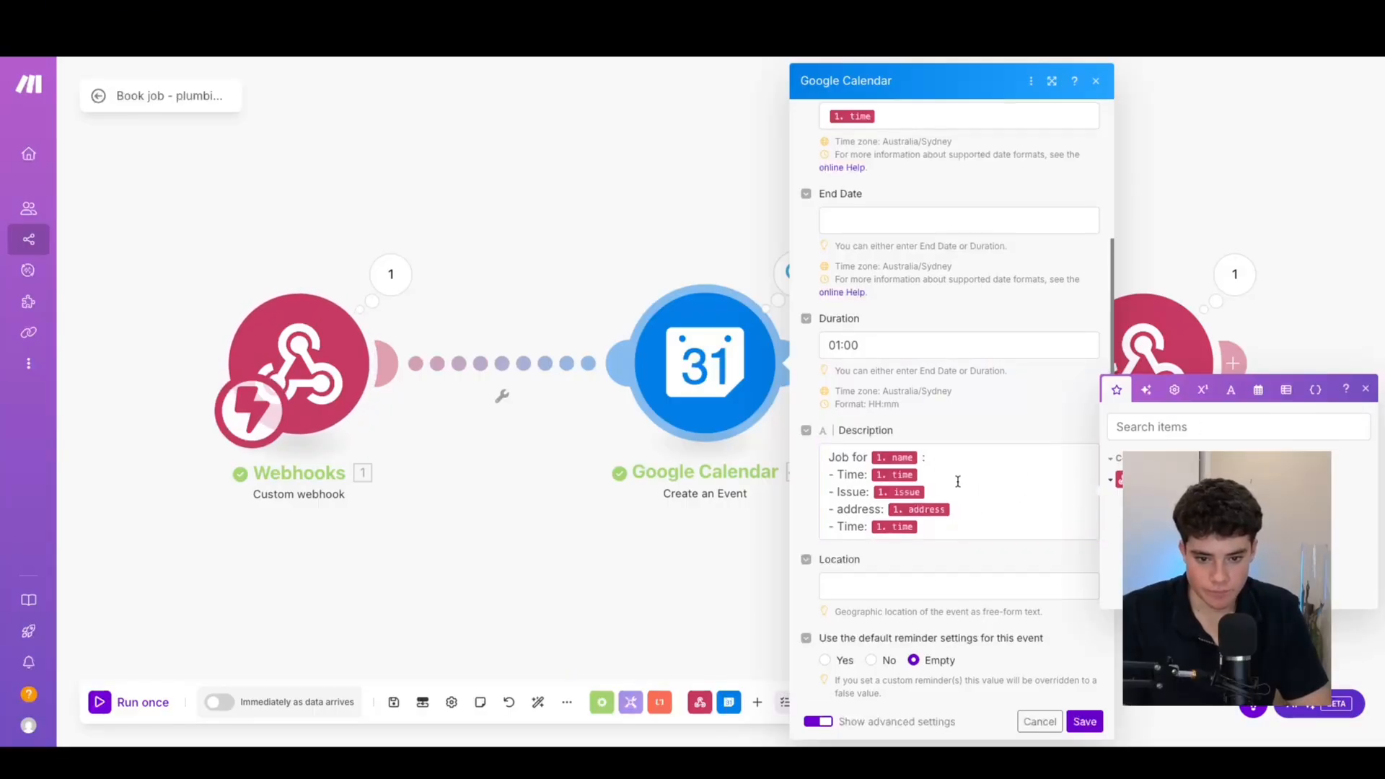
scroll(958, 481, down, 2)
scroll(918, 462, down, 3)
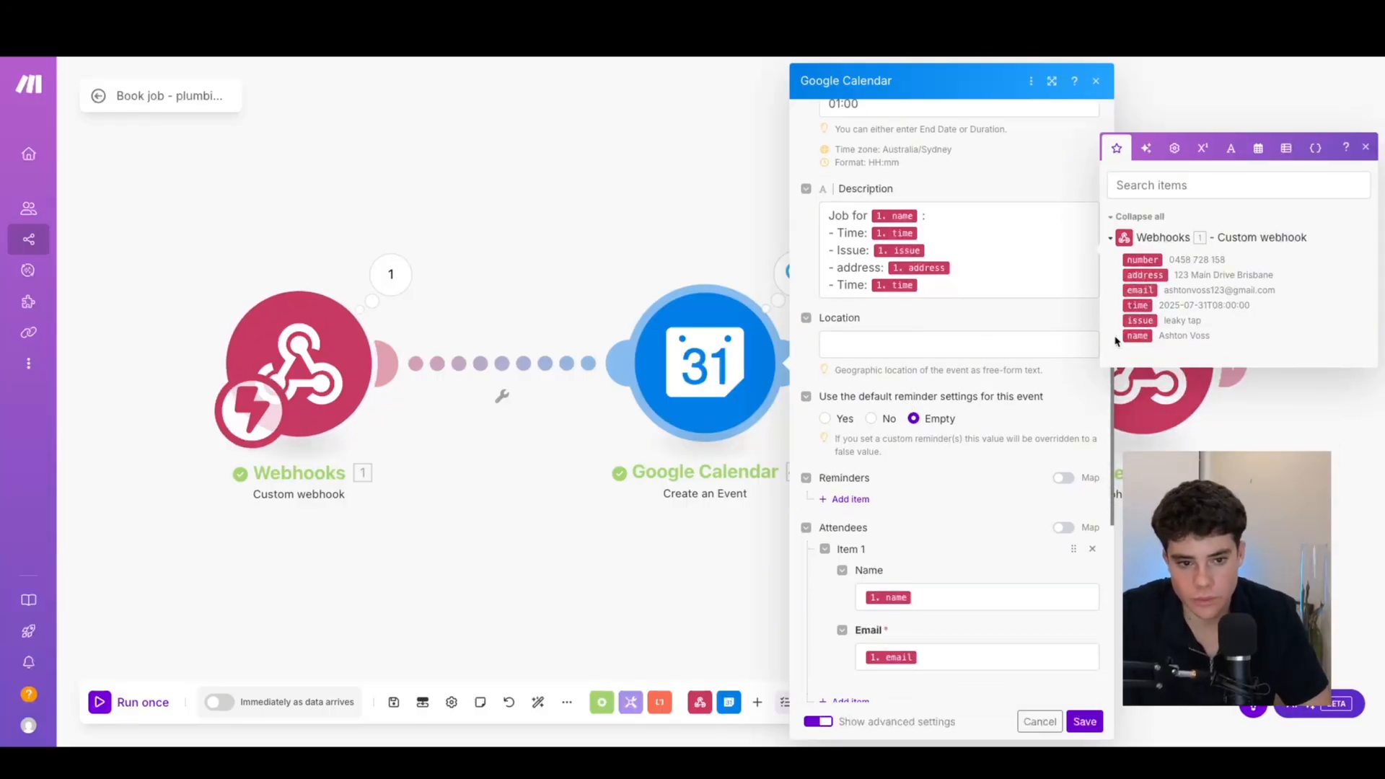
Map the webhook's customer address into the event Location and save the module
click(1063, 345)
click(1145, 369)
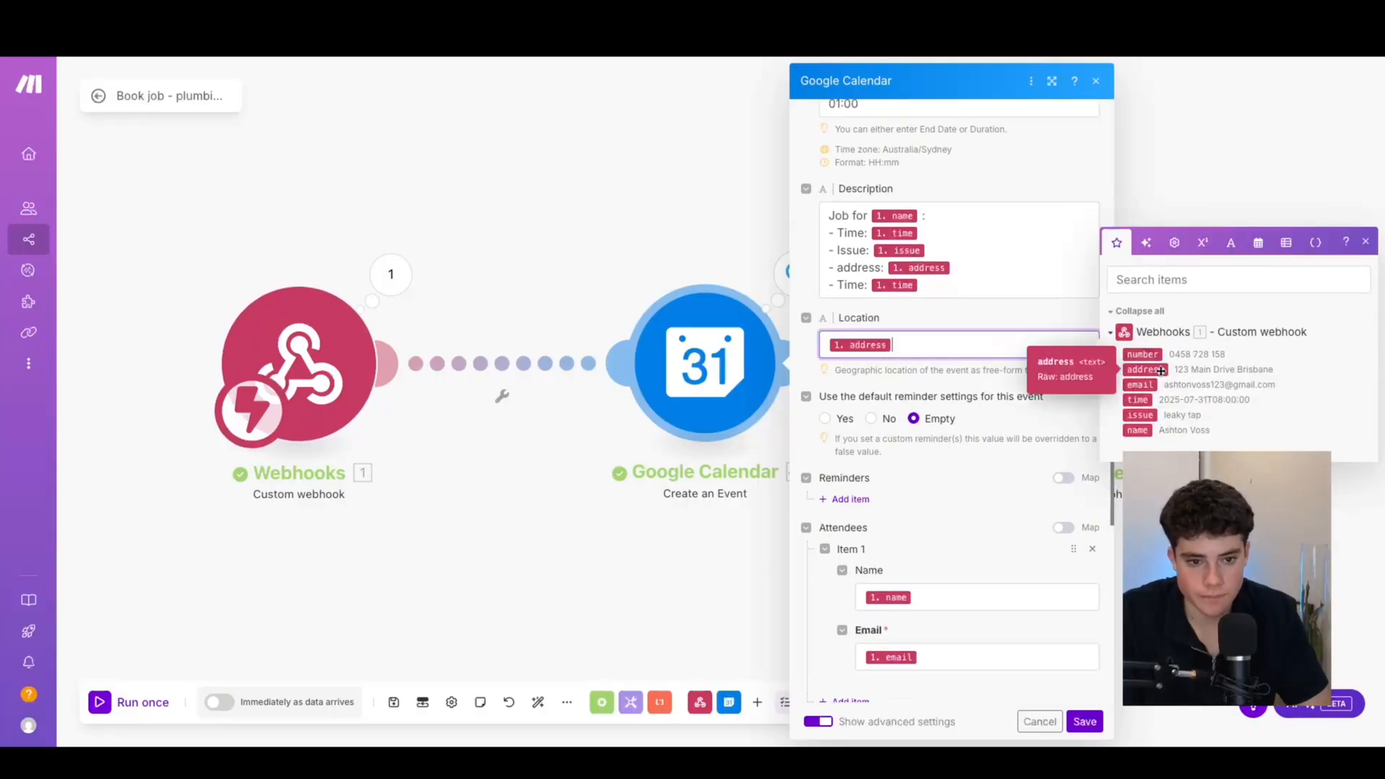
scroll(1012, 500, down, 2)
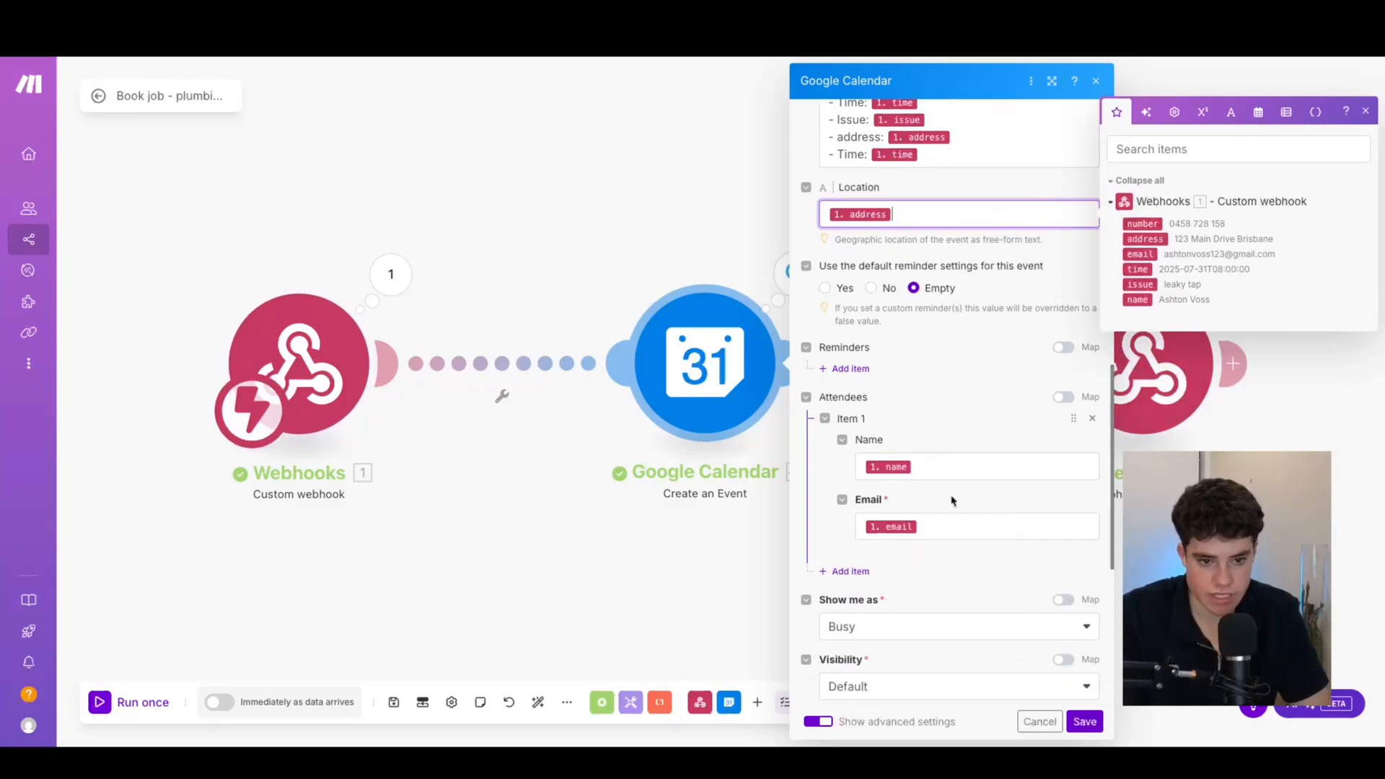
scroll(949, 491, down, 1)
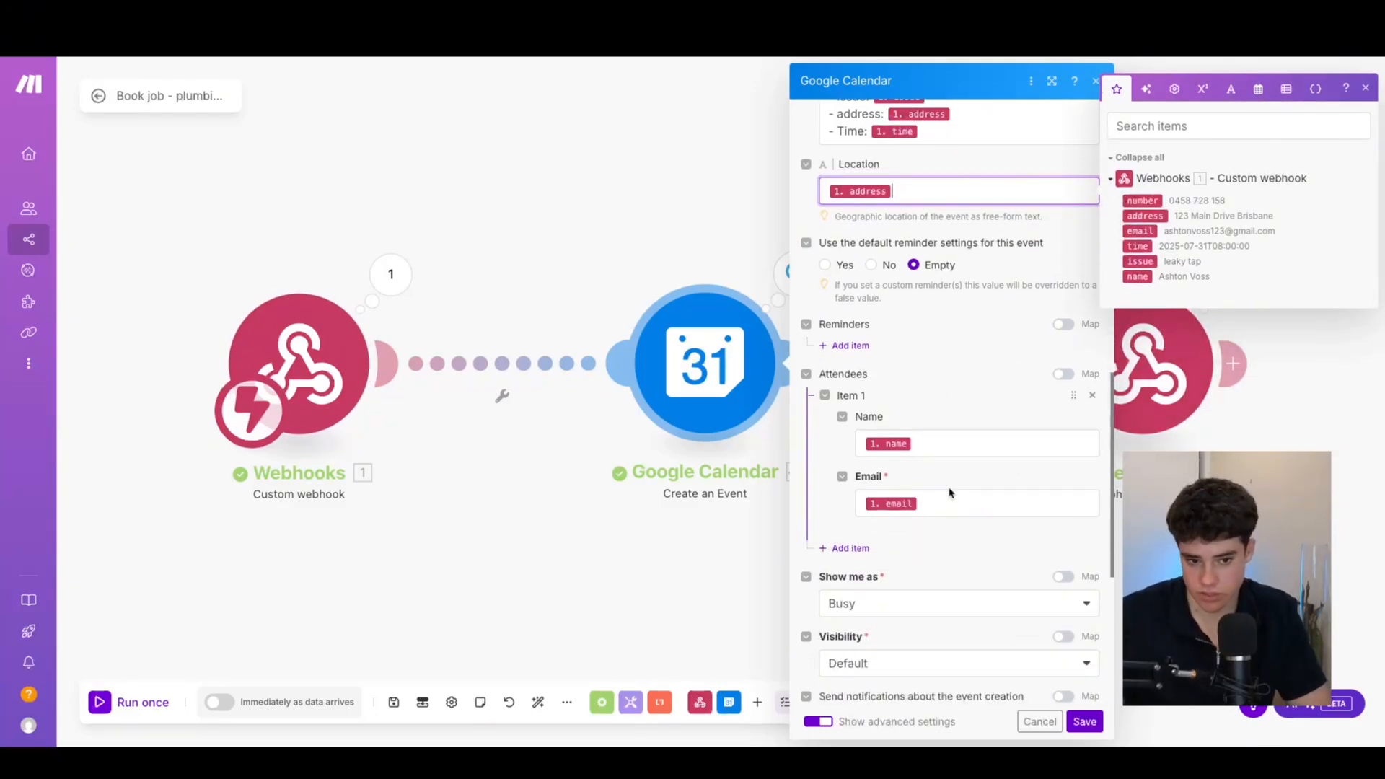
scroll(949, 491, down, 10)
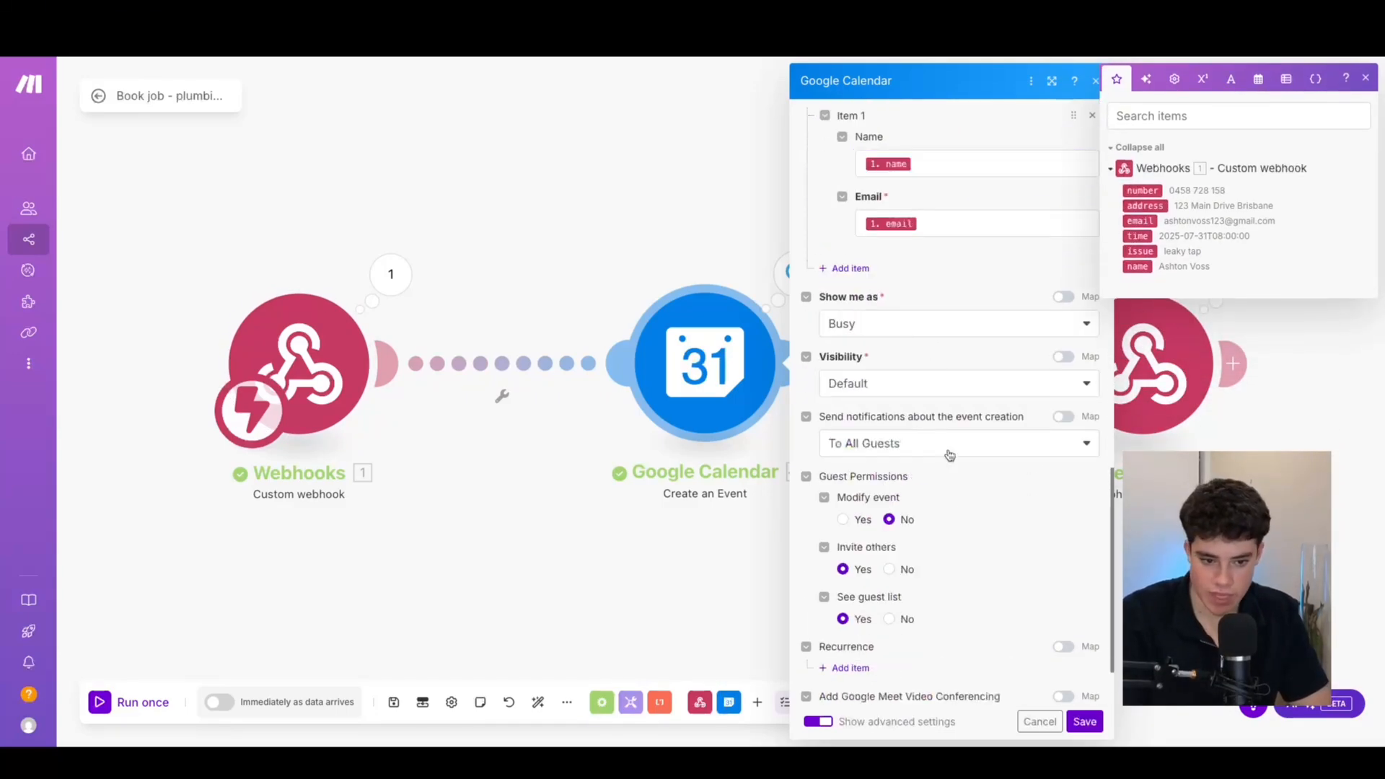
click(1073, 722)
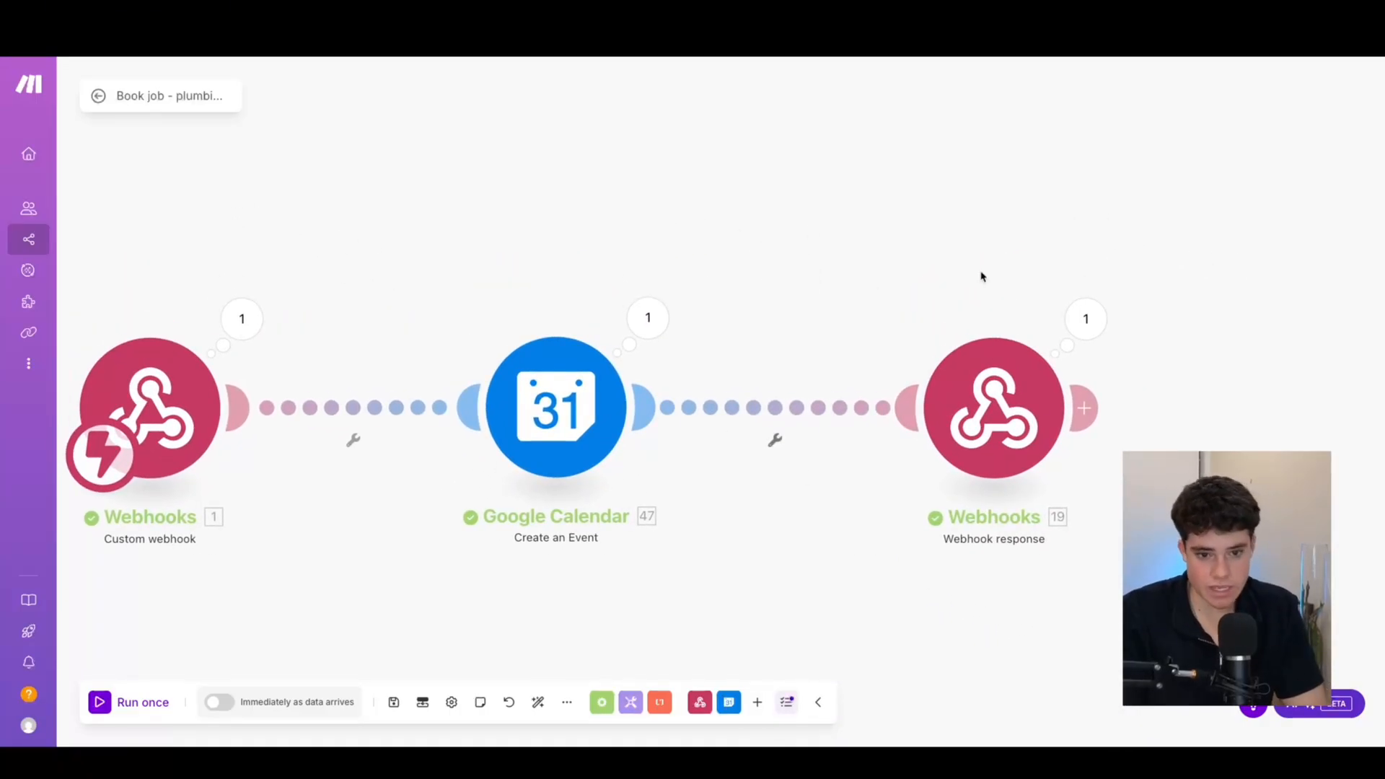
Check the webhook response module, then view the plumbing agent's English and Spanish language settings
click(997, 445)
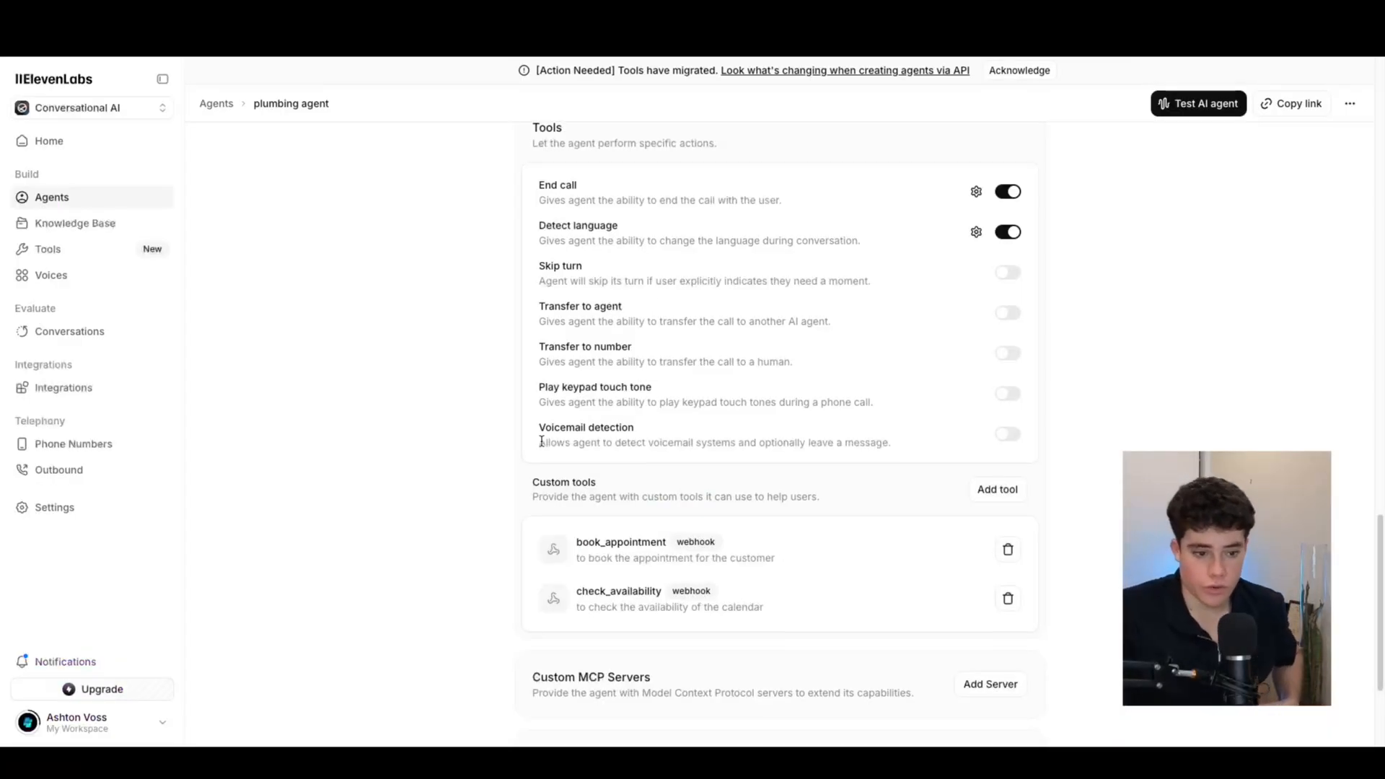
scroll(541, 440, down, 3)
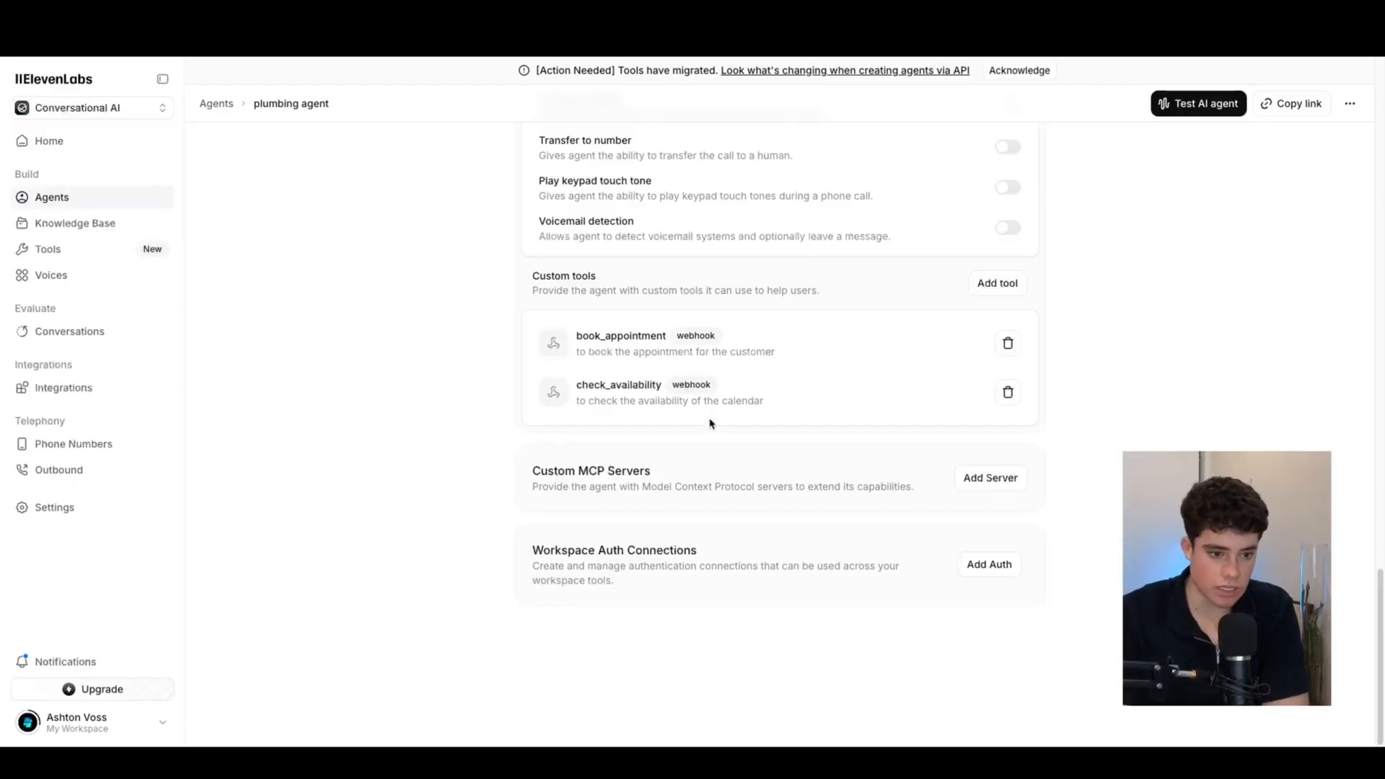
scroll(698, 422, up, 15)
scroll(696, 417, up, 7)
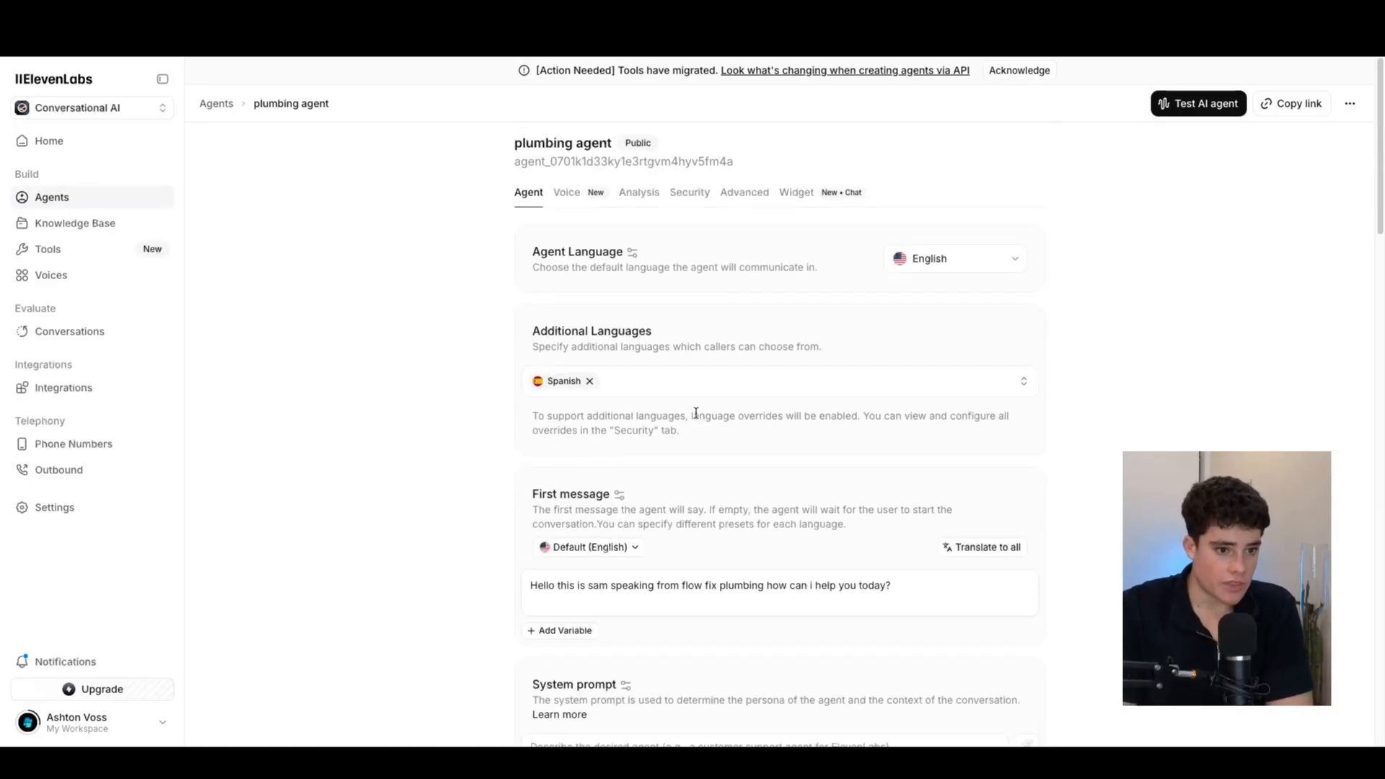